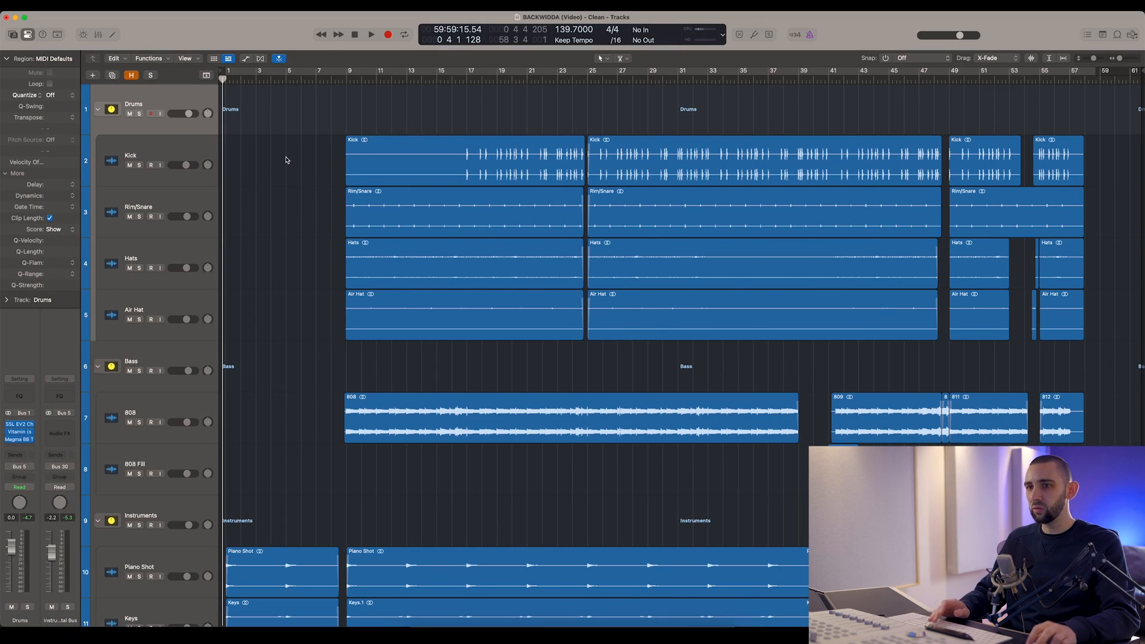
- Look over the arrangement from the Drums stack down to the verse vocal tracks
scroll(285, 160, down, 15)
scroll(285, 160, down, 15)
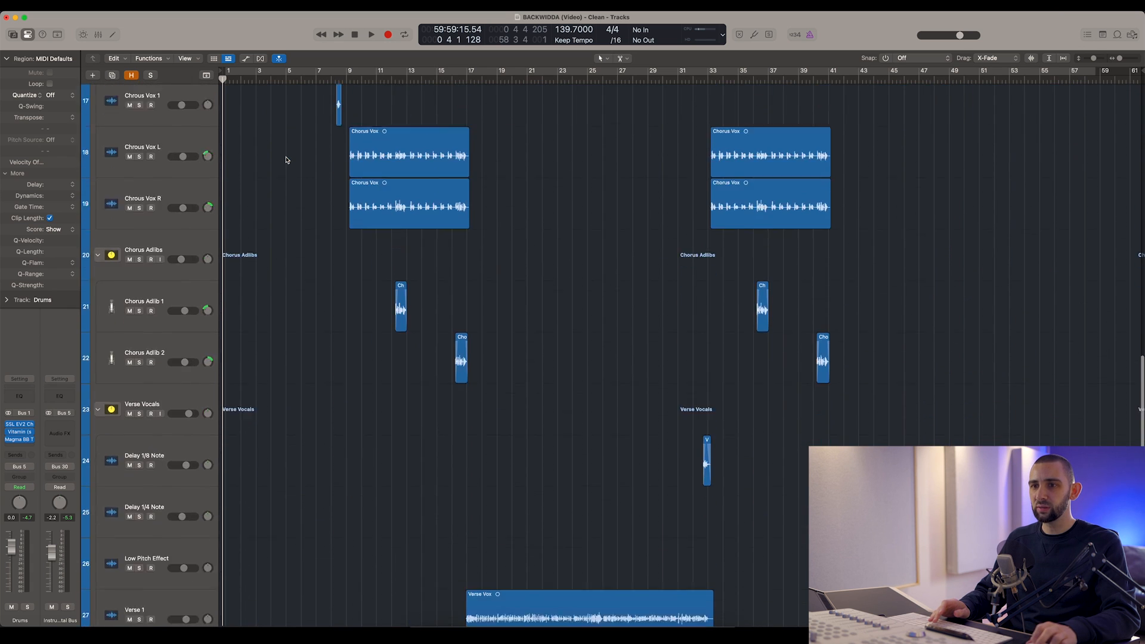
scroll(280, 314, up, 20)
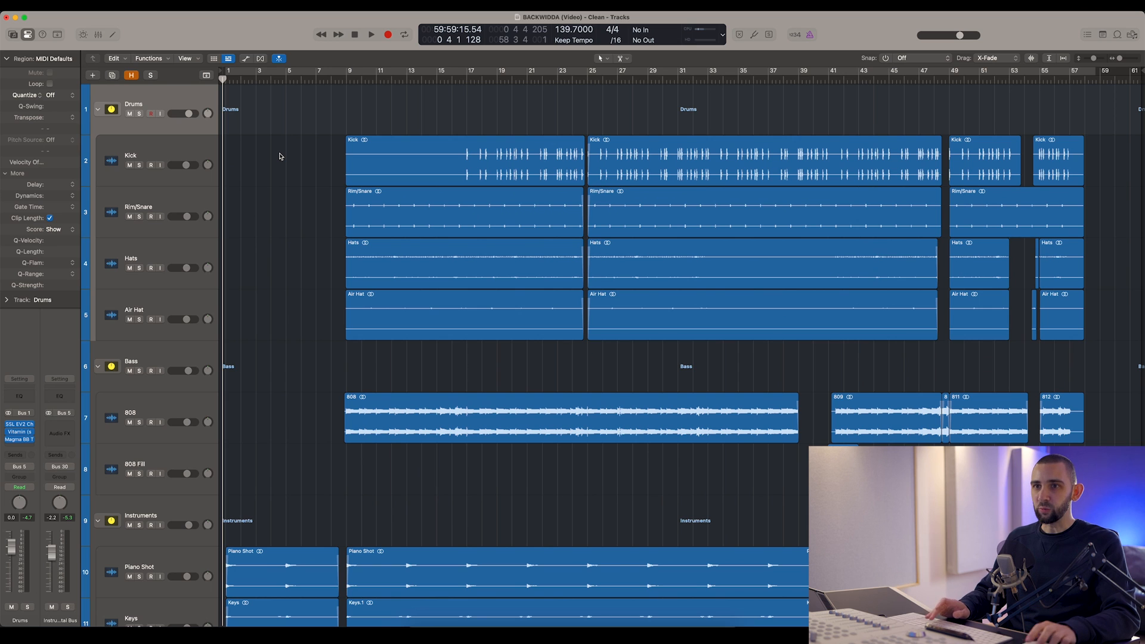
- Examine the Drums stack and its Kick, Rim/Snare, Hats and Air Hat tracks
click(99, 110)
click(98, 110)
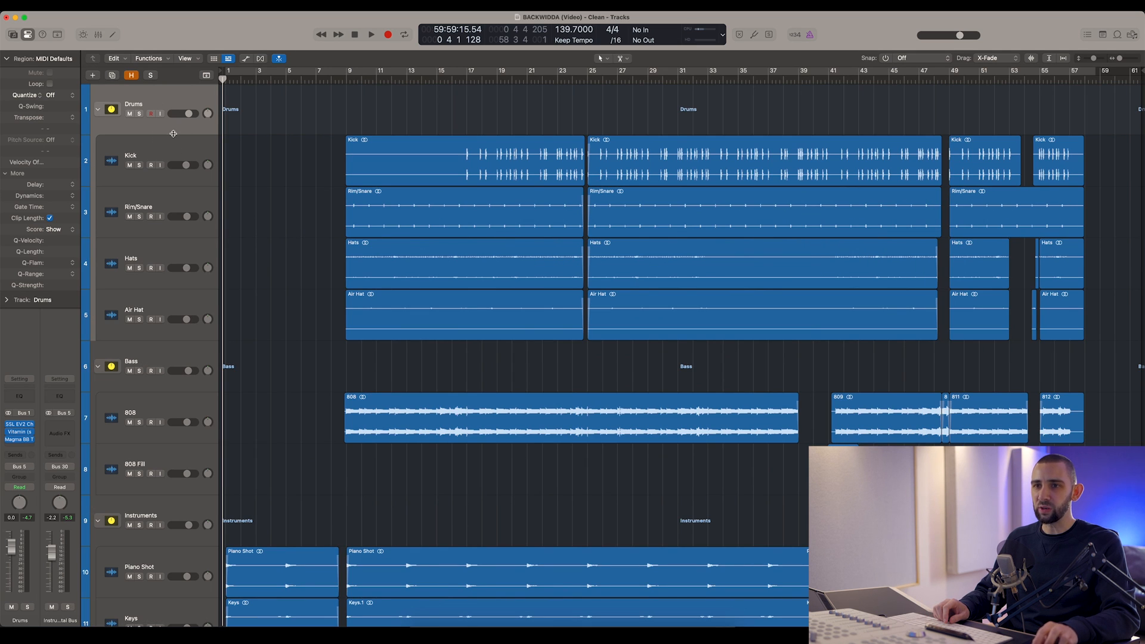
click(162, 150)
click(166, 311)
click(167, 262)
click(169, 206)
click(163, 157)
click(148, 106)
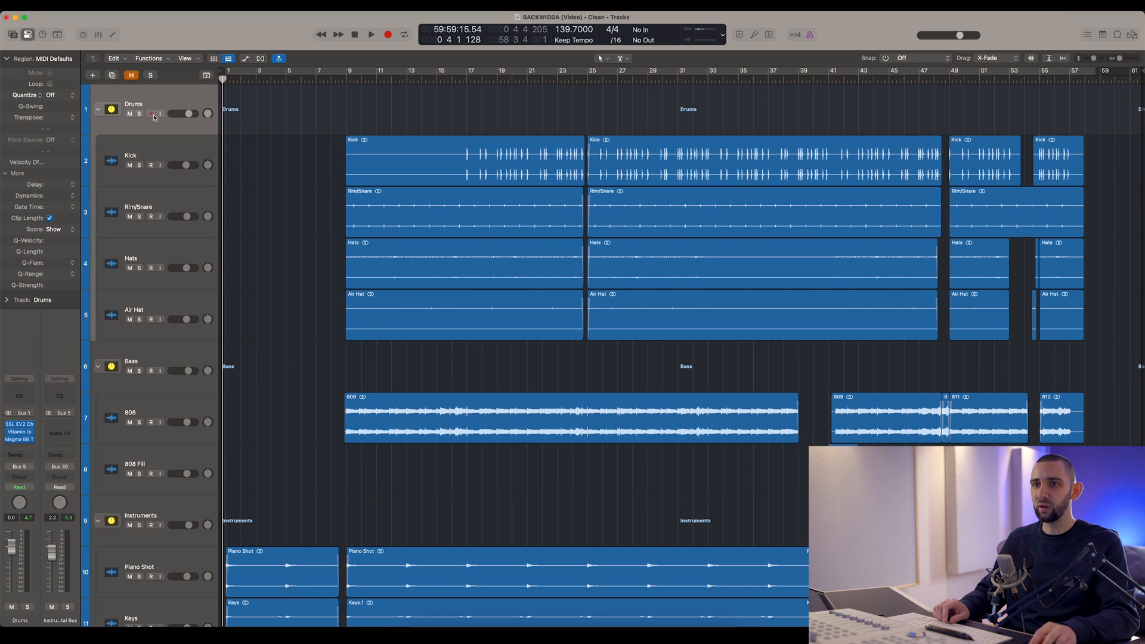
- Go through the Bass, Instruments, Chorus Vocals, Chorus Adlibs and Verse Vocals summing stacks, selecting each stack in turn
click(178, 390)
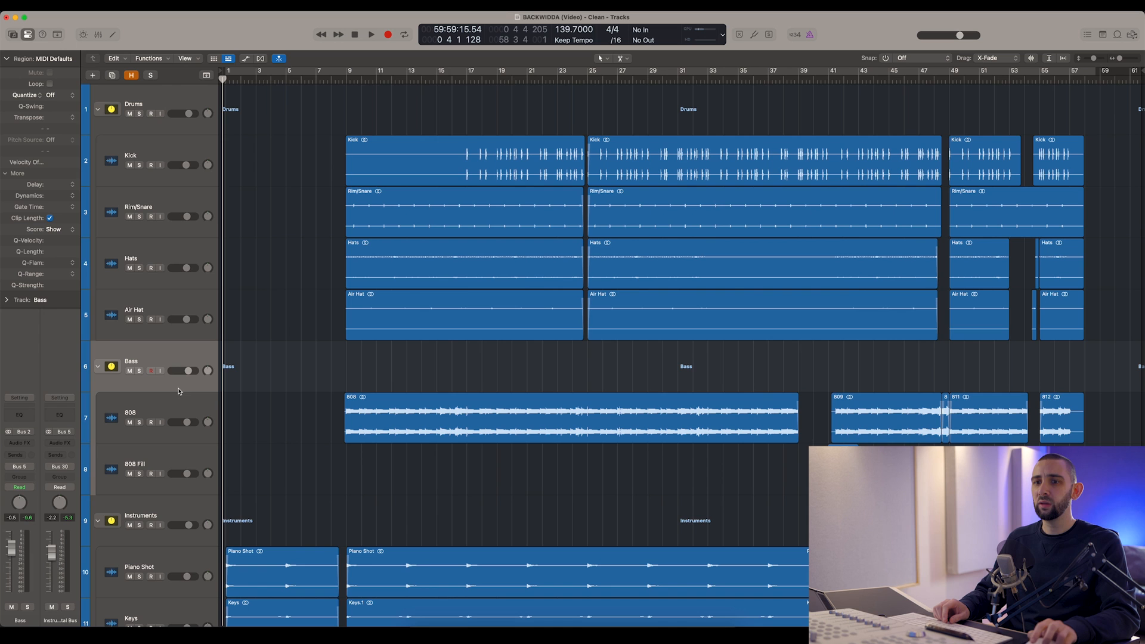
click(137, 502)
scroll(211, 435, down, 10)
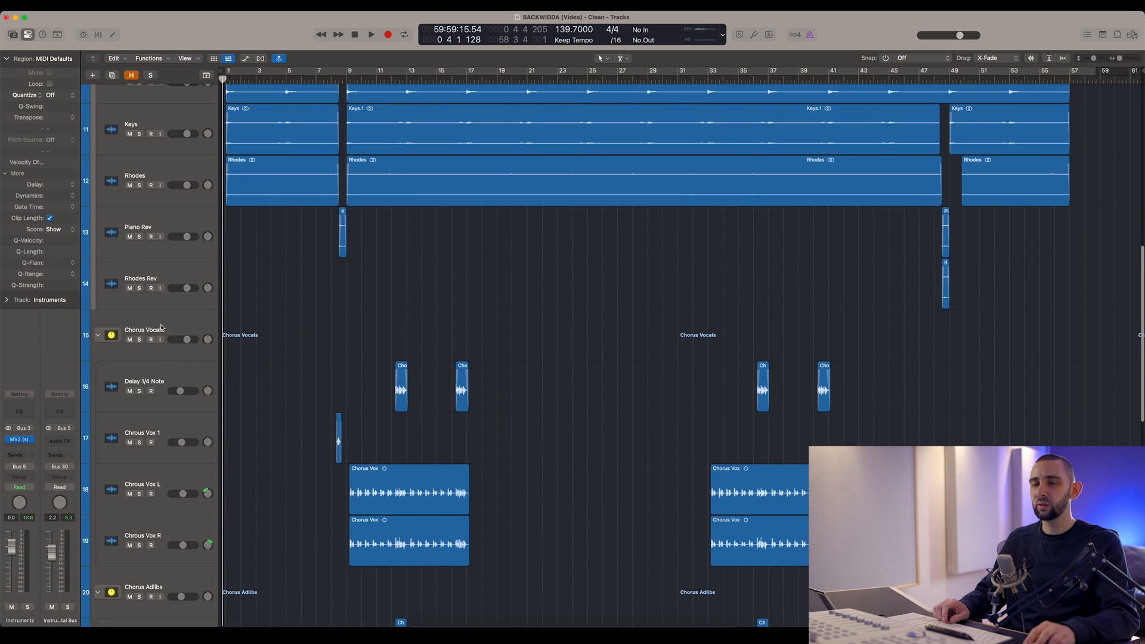
click(161, 326)
scroll(163, 329, down, 5)
click(199, 381)
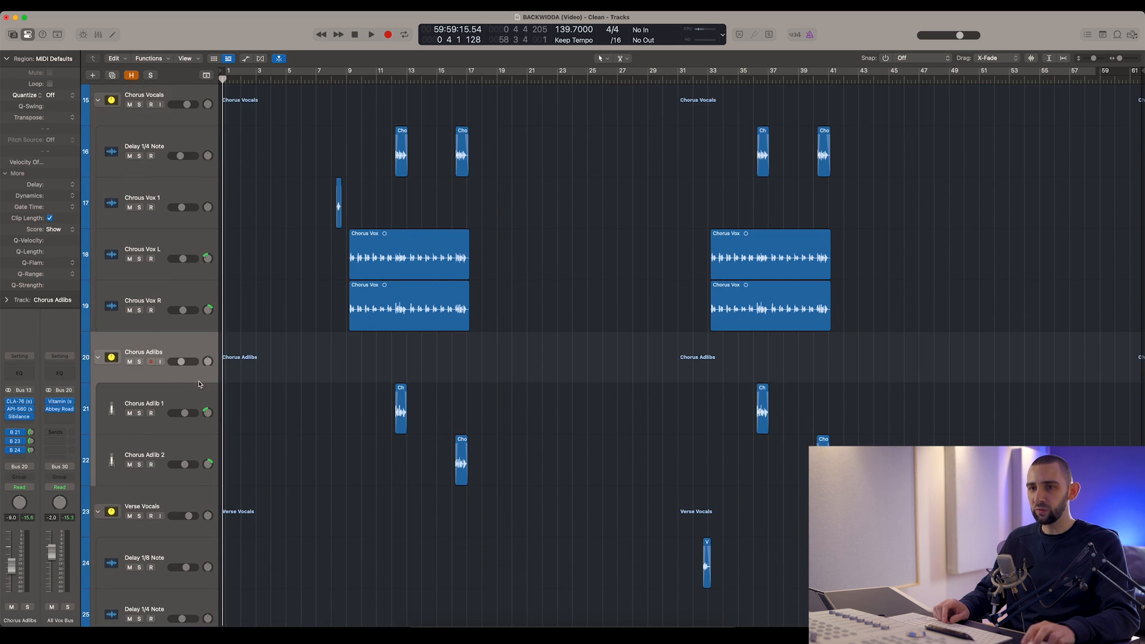
scroll(216, 395, down, 5)
click(184, 370)
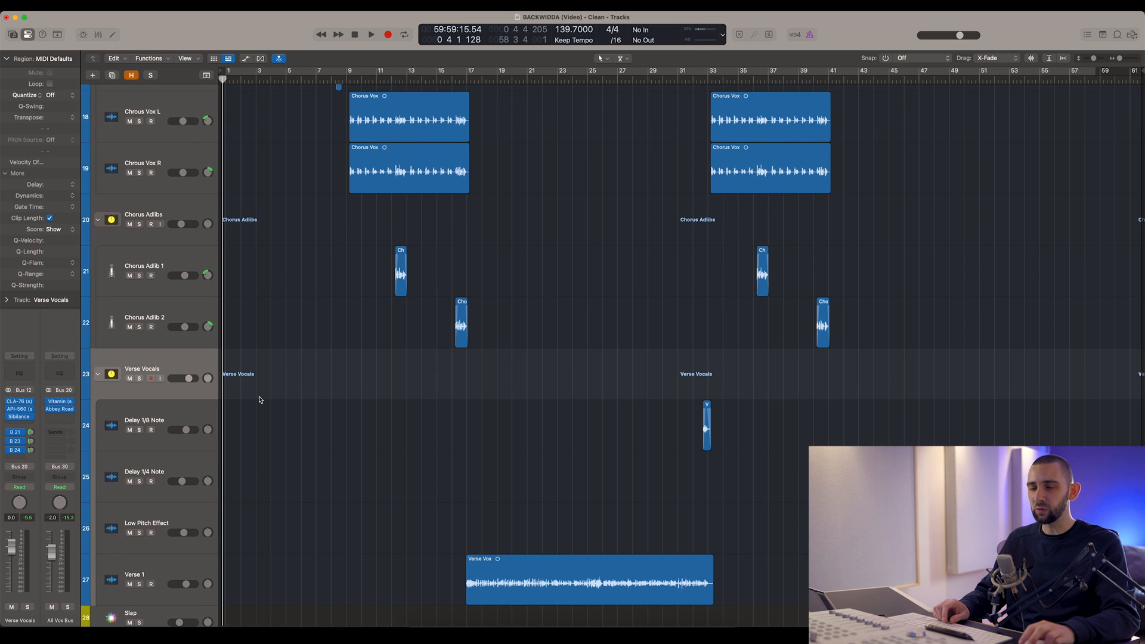
- Select the Kick through Air Hat tracks together, and review the 808 and 808 Fill tracks in the Bass stack
scroll(260, 399, up, 15)
click(155, 151)
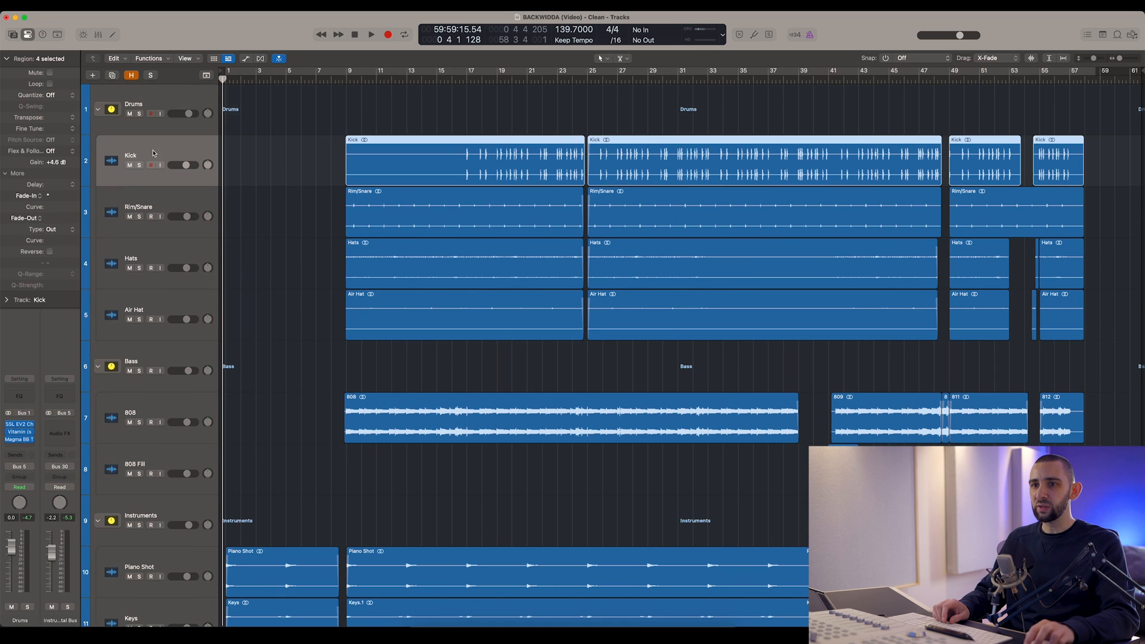
shift+click(156, 307)
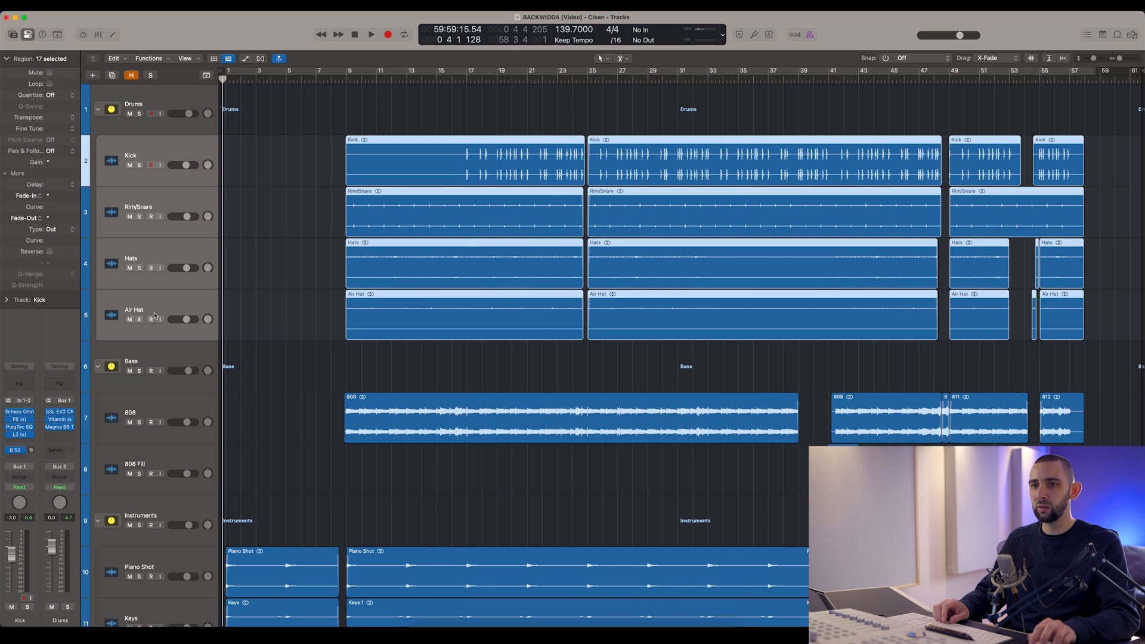
click(146, 328)
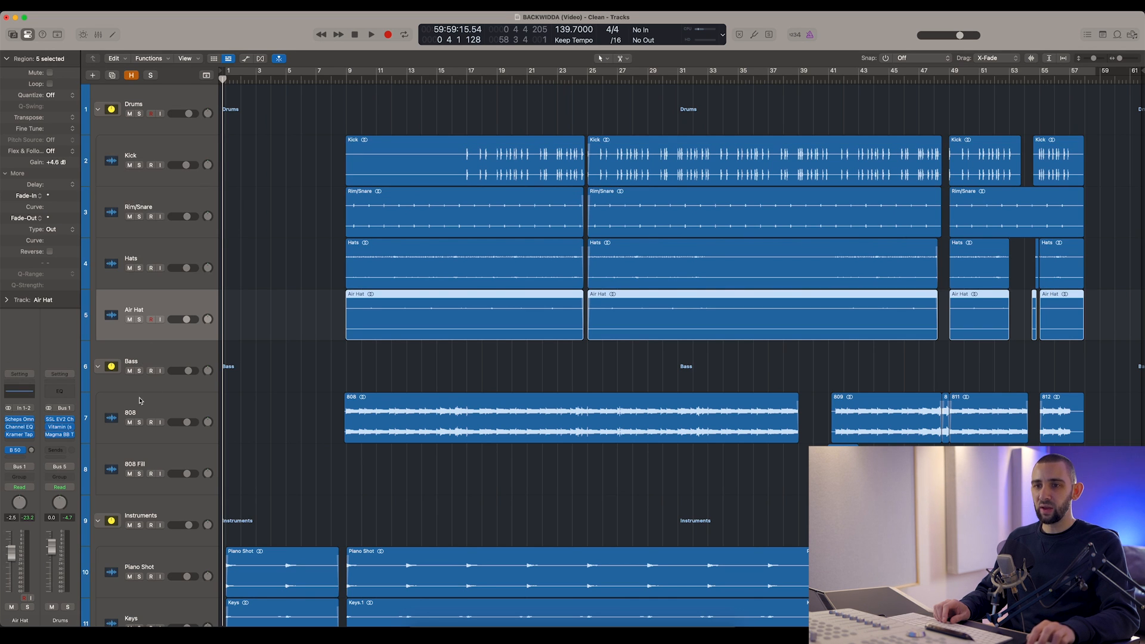
click(618, 427)
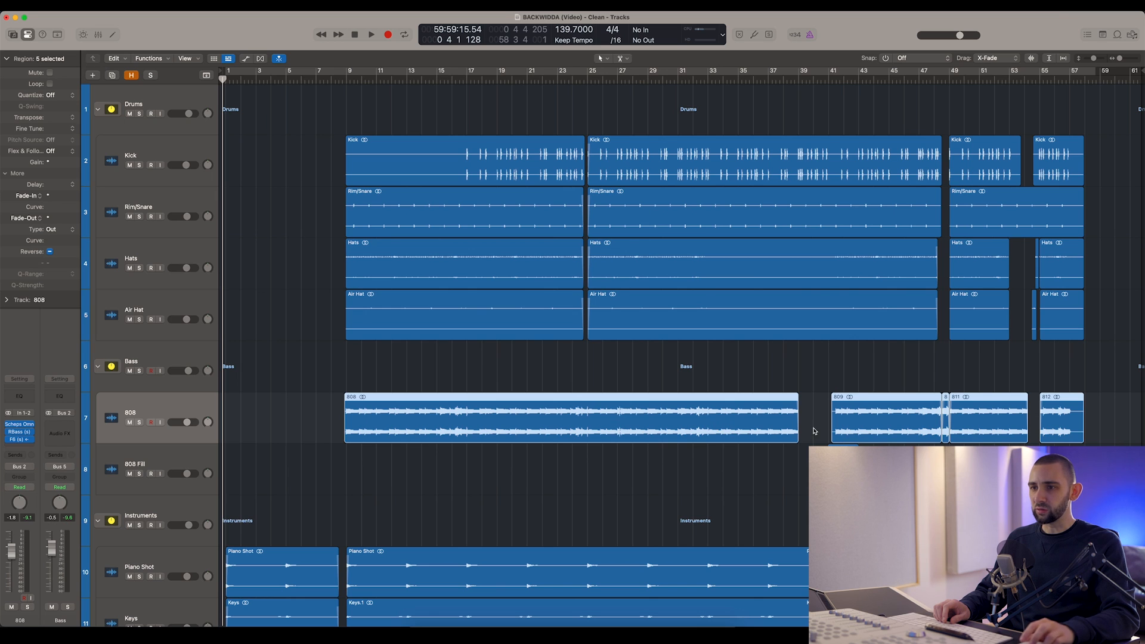
click(185, 453)
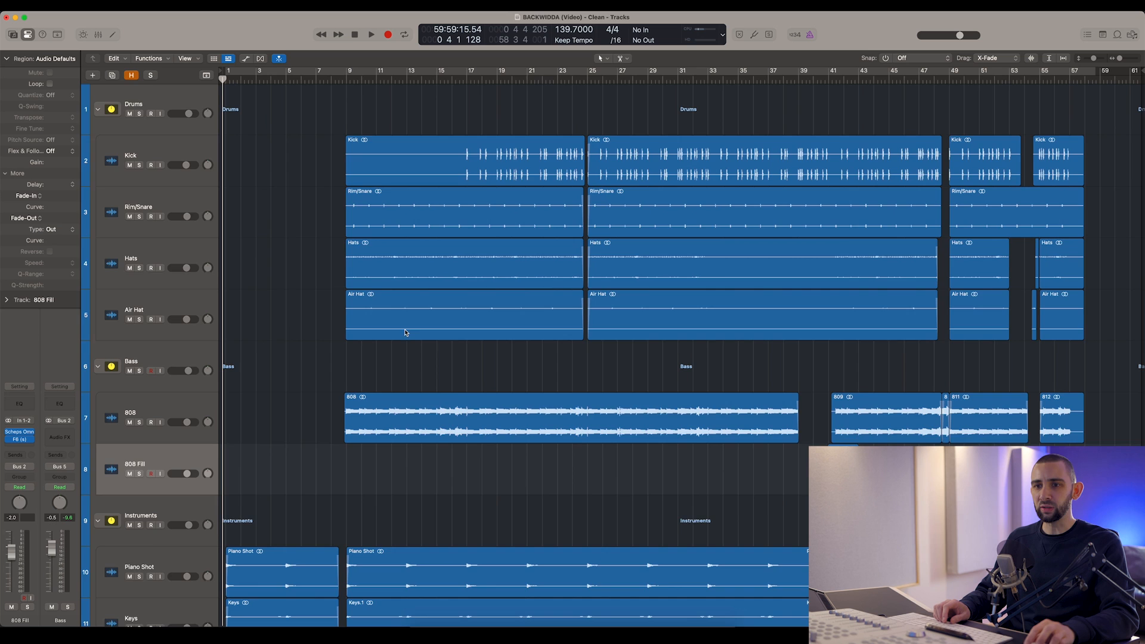
- Review the Piano Shot, Keys, Rhodes, Piano Rev and Rhodes Rev tracks inside the Instruments stack
scroll(405, 332, down, 6)
click(167, 387)
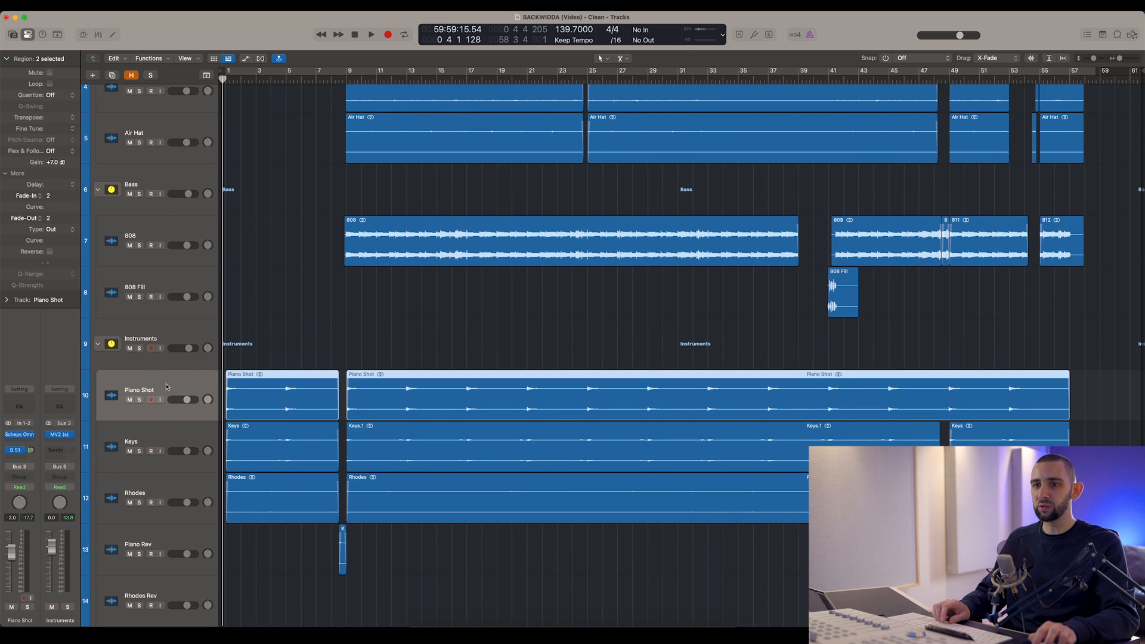
click(157, 449)
click(175, 484)
scroll(209, 463, down, 2)
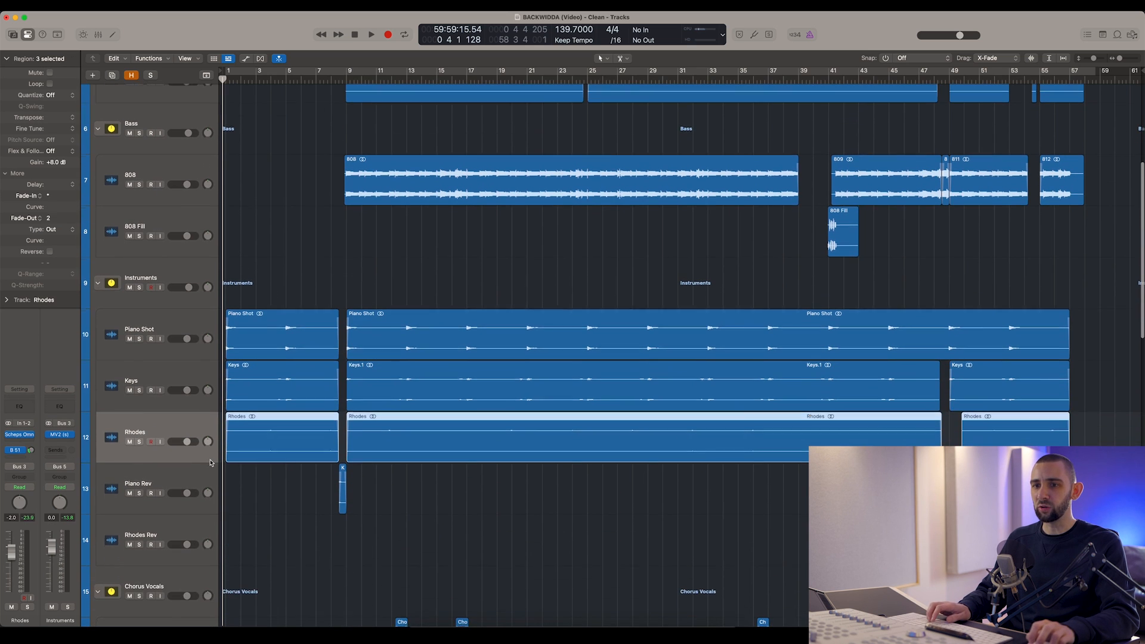
key(Down)
key(Down)
scroll(288, 462, down, 3)
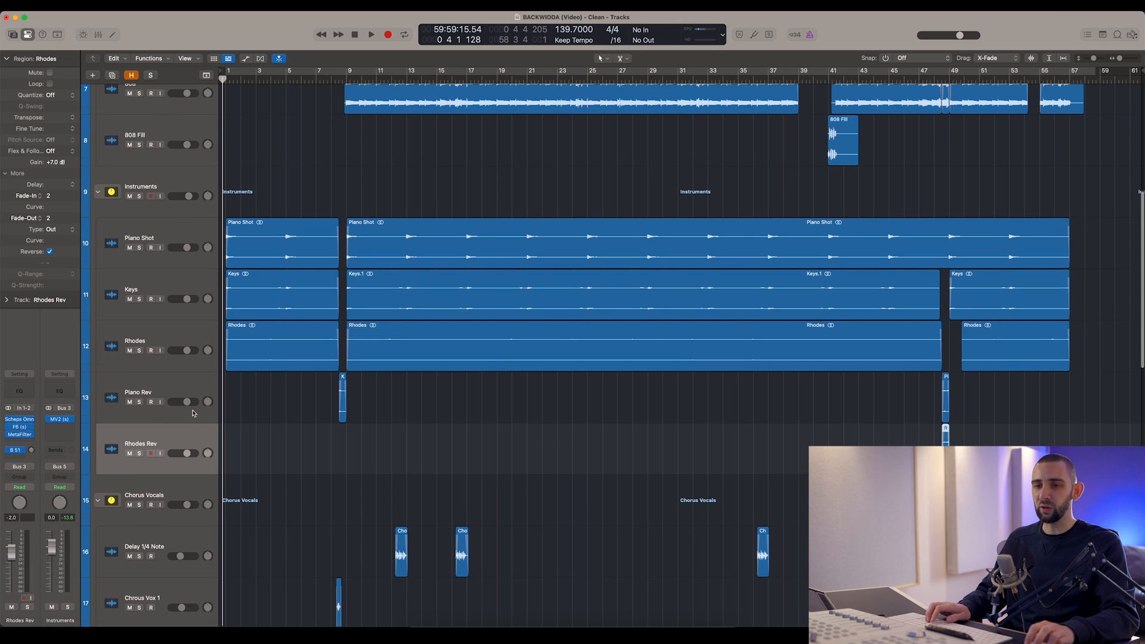
- Review the Chorus Vocals stack and its left, right, single vocal and Delay 1/4 Note tracks
scroll(193, 413, down, 8)
key(Down)
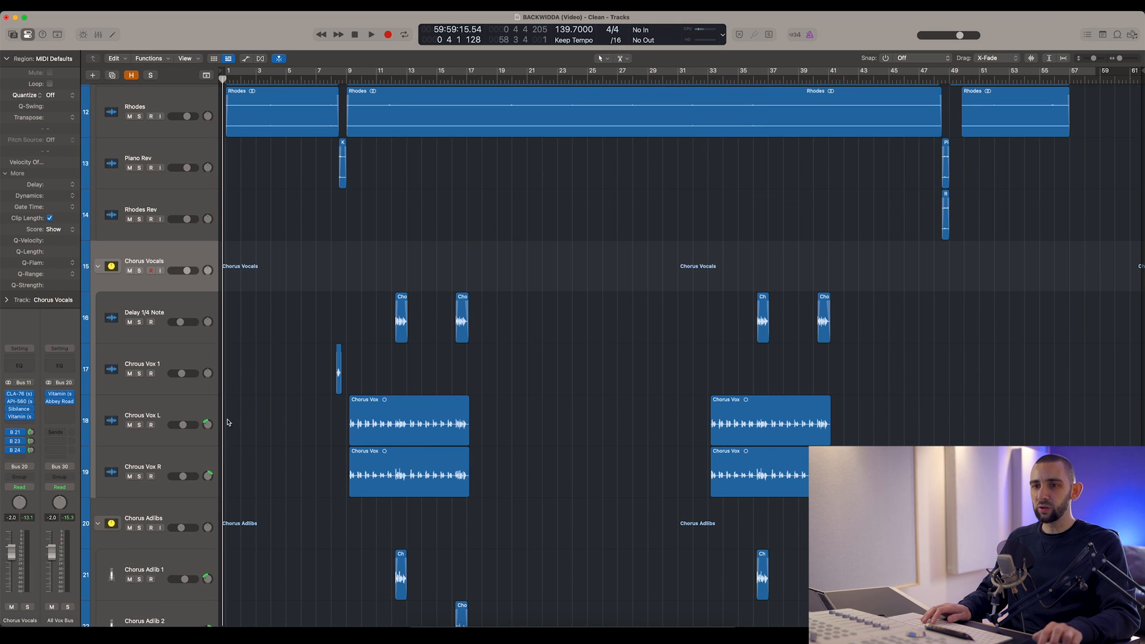
click(181, 457)
click(172, 412)
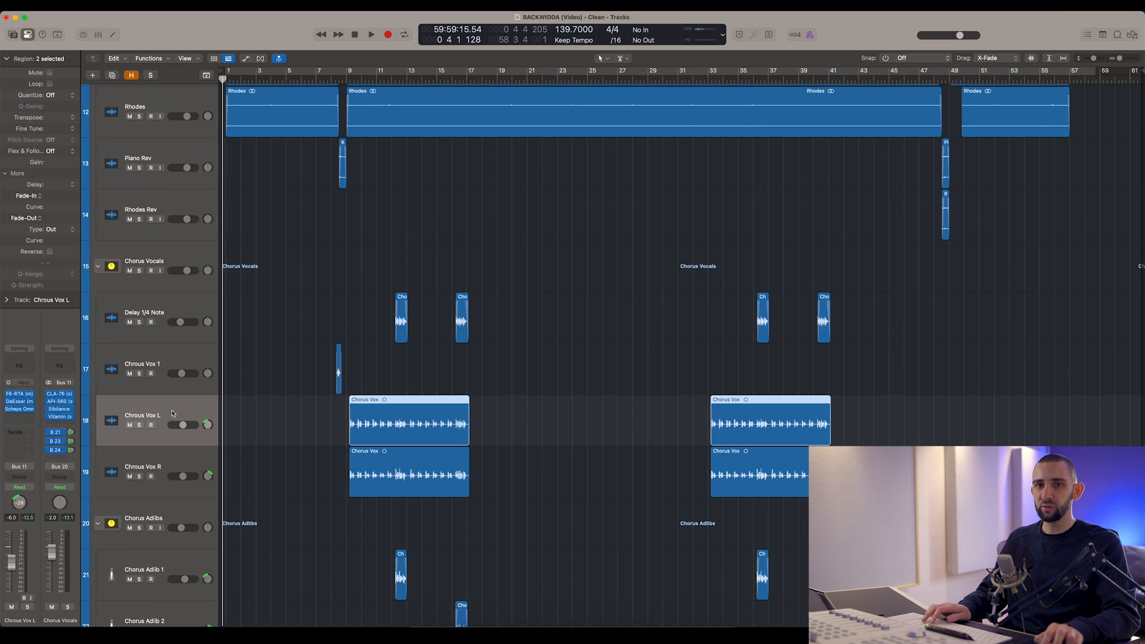
key(Down)
key(Up)
key(Up)
key(Up)
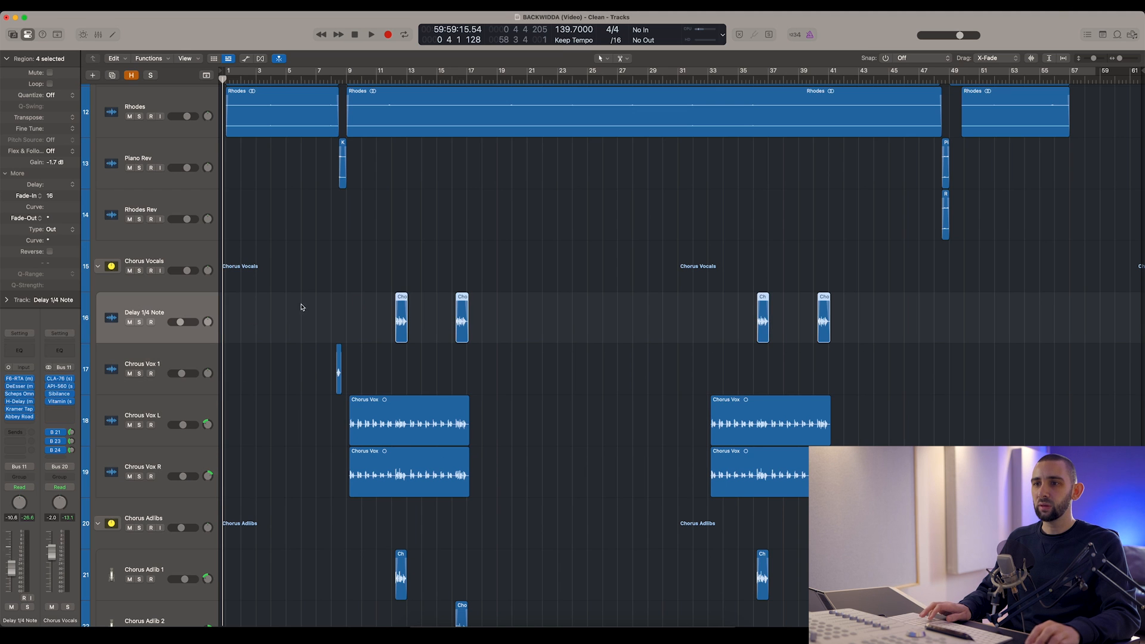
- Examine the Chorus Adlibs stack along with its Chorus Adlib 1 and Chorus Adlib 2 tracks
scroll(429, 299, down, 3)
click(158, 435)
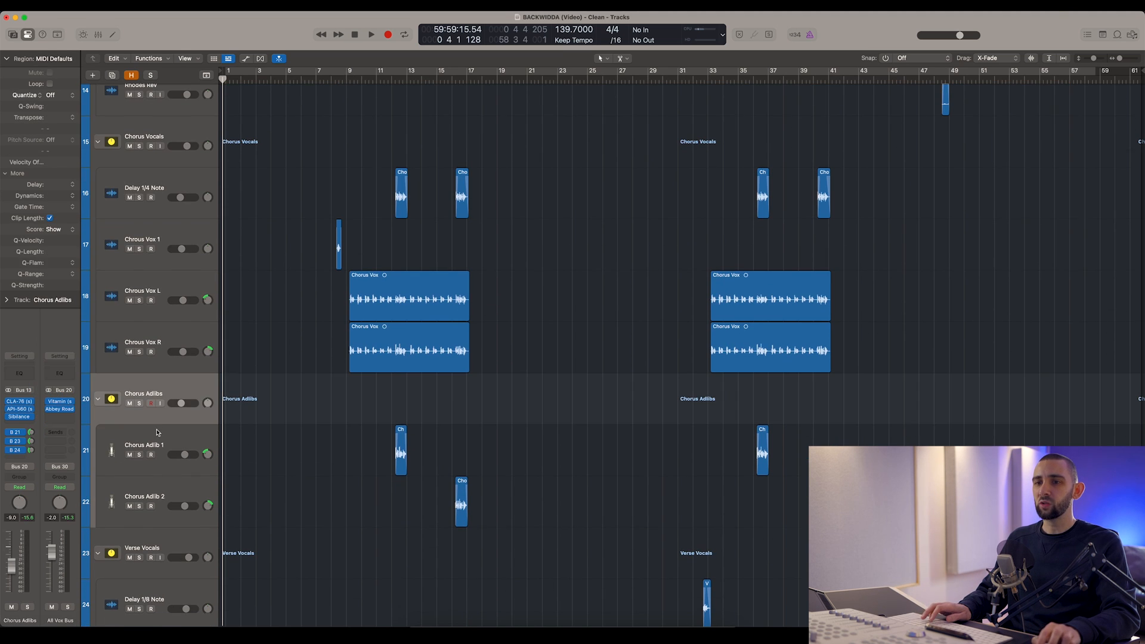
drag(322, 447, 507, 504)
key(Down)
key(Up)
scroll(293, 445, down, 4)
key(Down)
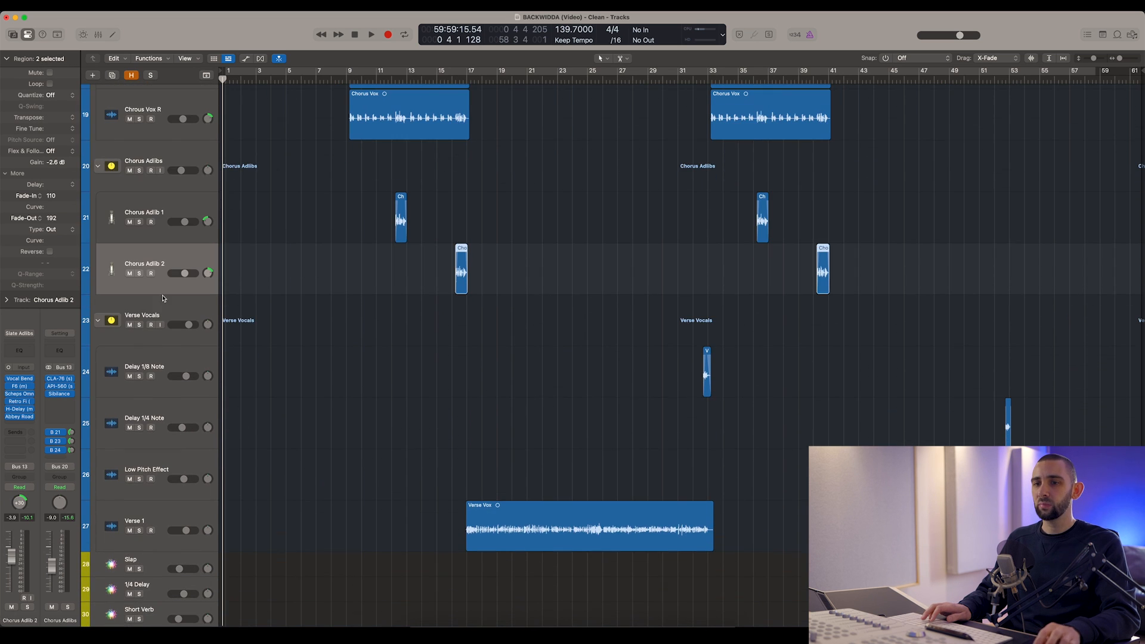
- Review the Verse Vocals tracks from Verse 1 up through Low Pitch Effect and the two delay tracks
click(149, 512)
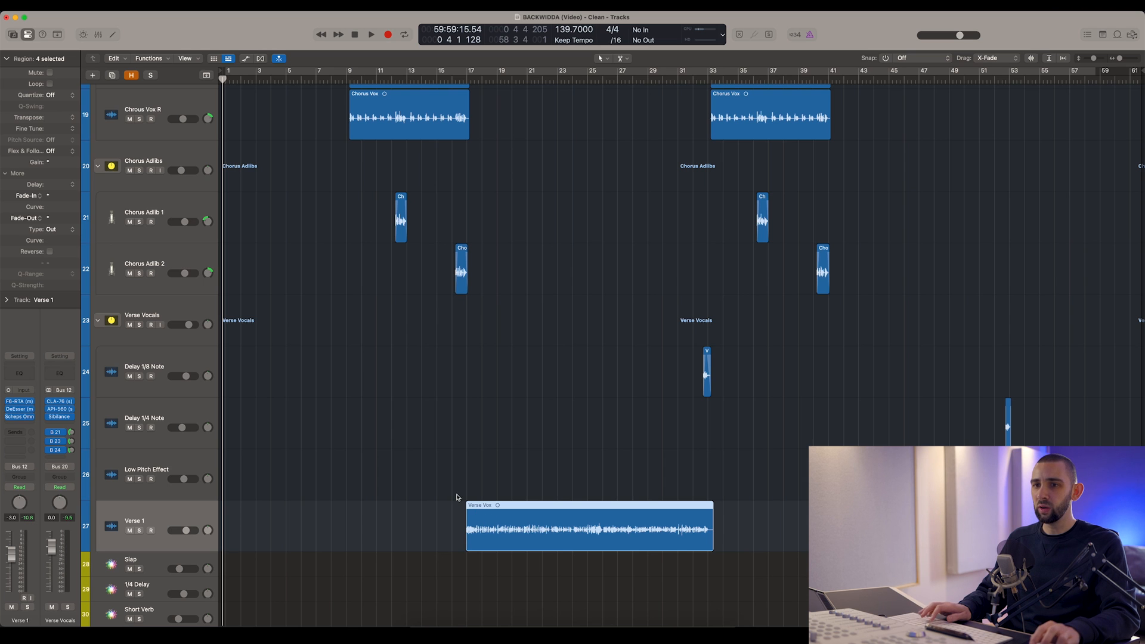
key(Up)
key(Up)
key(Up)
- Collapse and select the Drums, Bass and Instruments stacks together, and check the Instrumental Bus channel they feed
scroll(246, 452, up, 15)
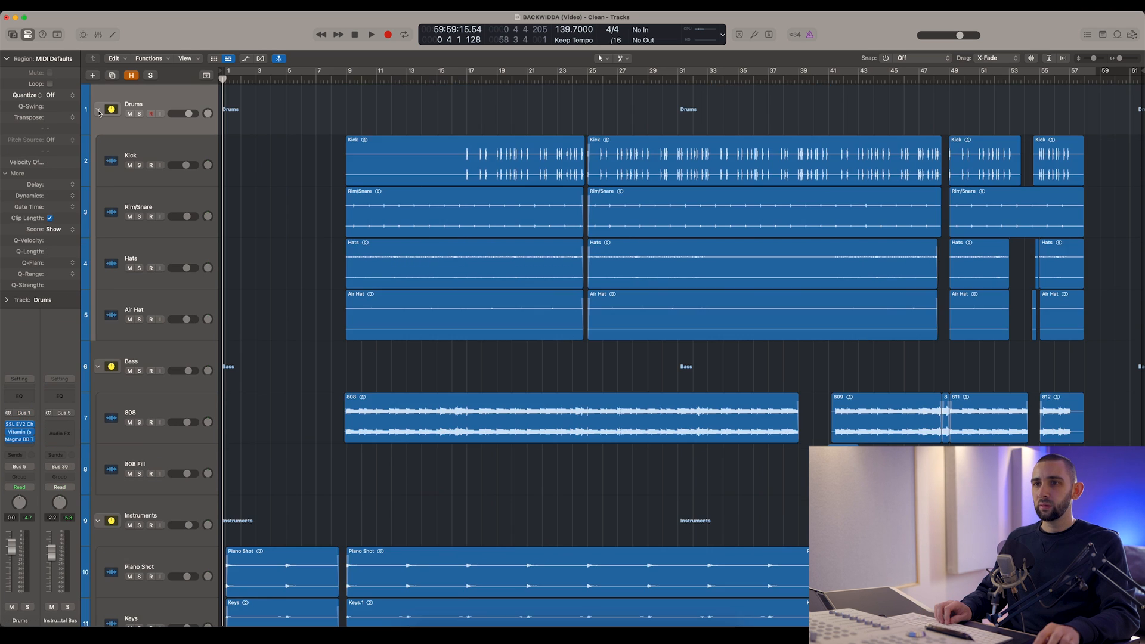
click(98, 109)
click(99, 162)
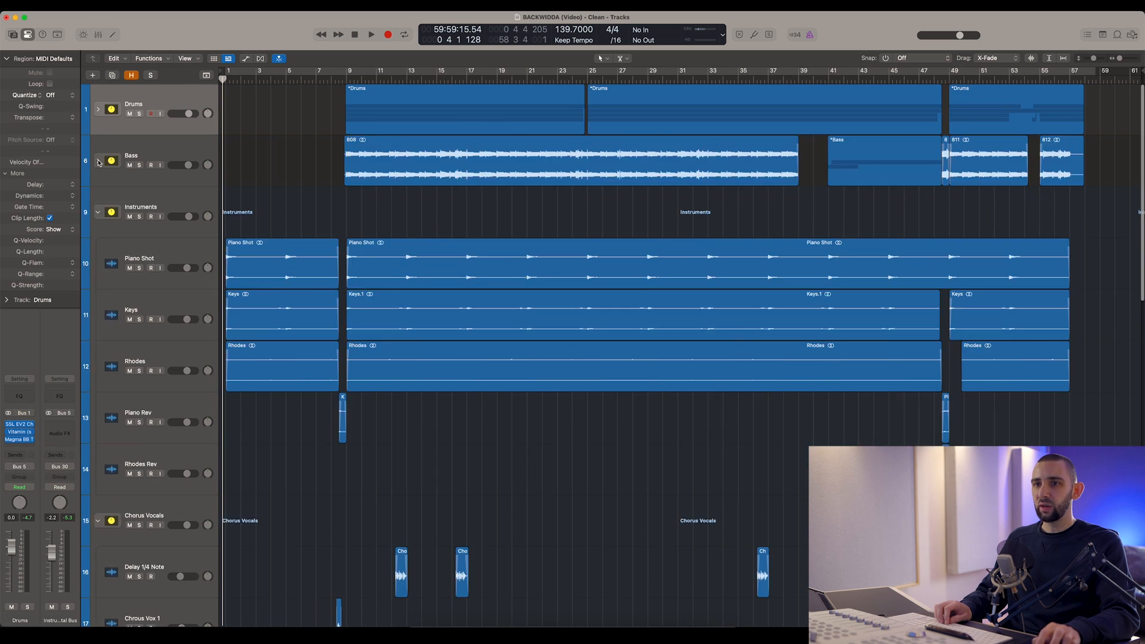
click(99, 213)
click(172, 195)
shift+click(176, 103)
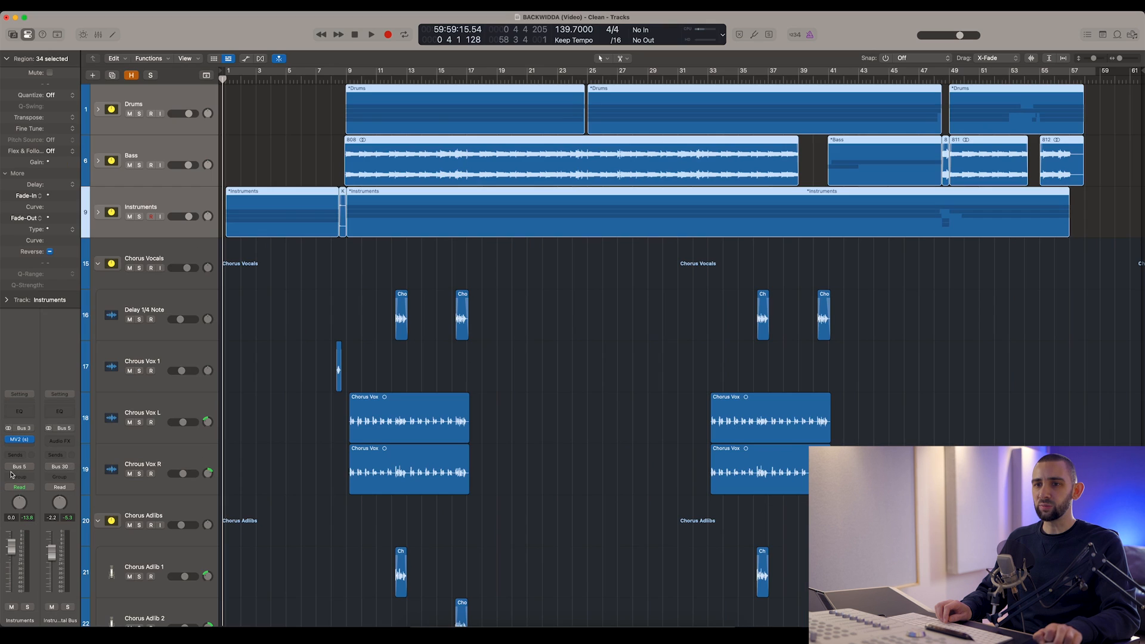
scroll(276, 380, down, 10)
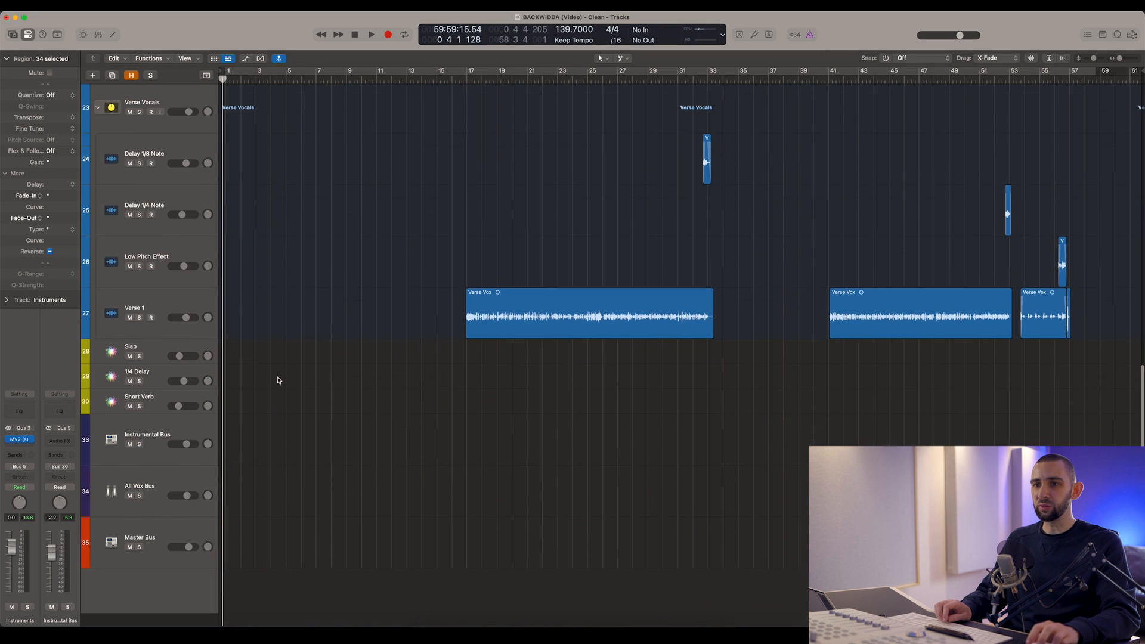
click(158, 441)
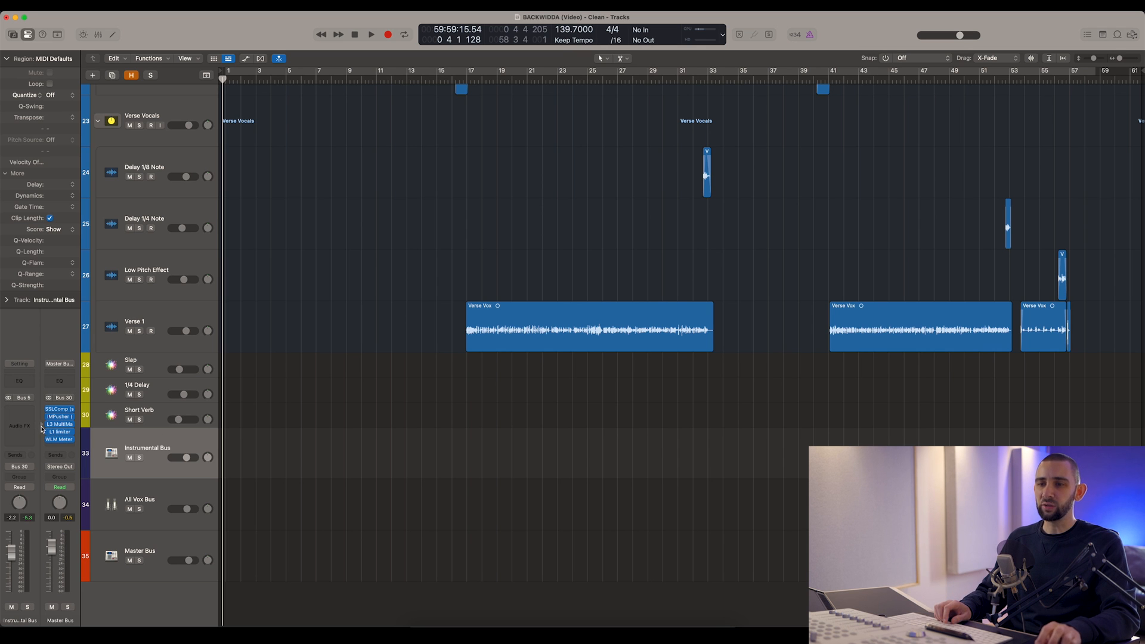
- Expand the Drums, Bass and Instruments stacks, and select each stack followed by the Kick track
scroll(284, 489, up, 15)
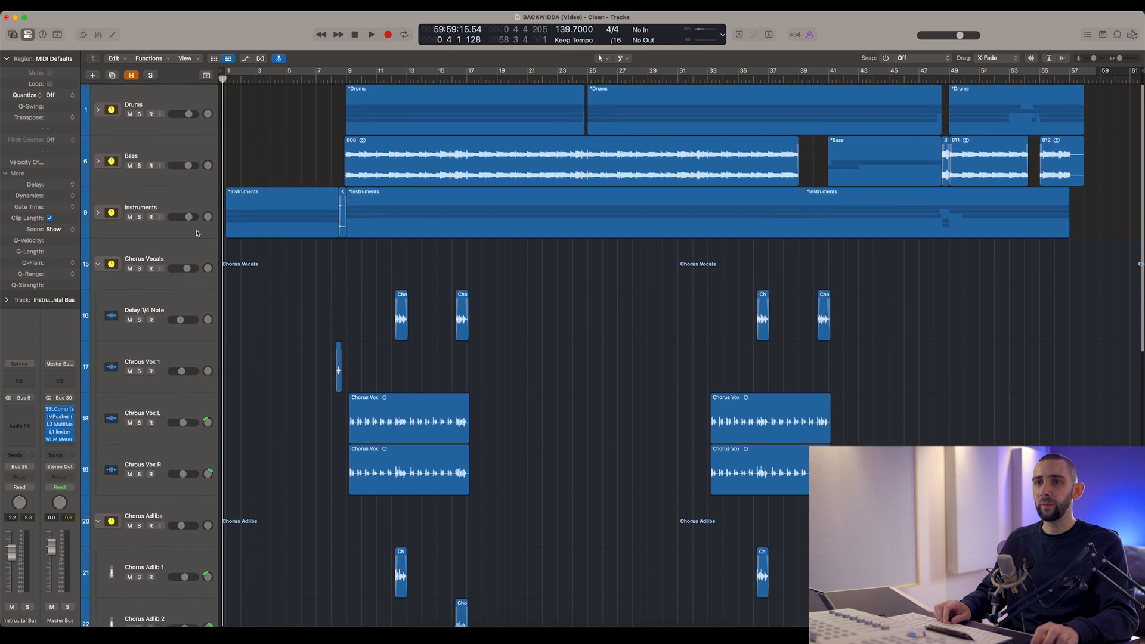
click(98, 109)
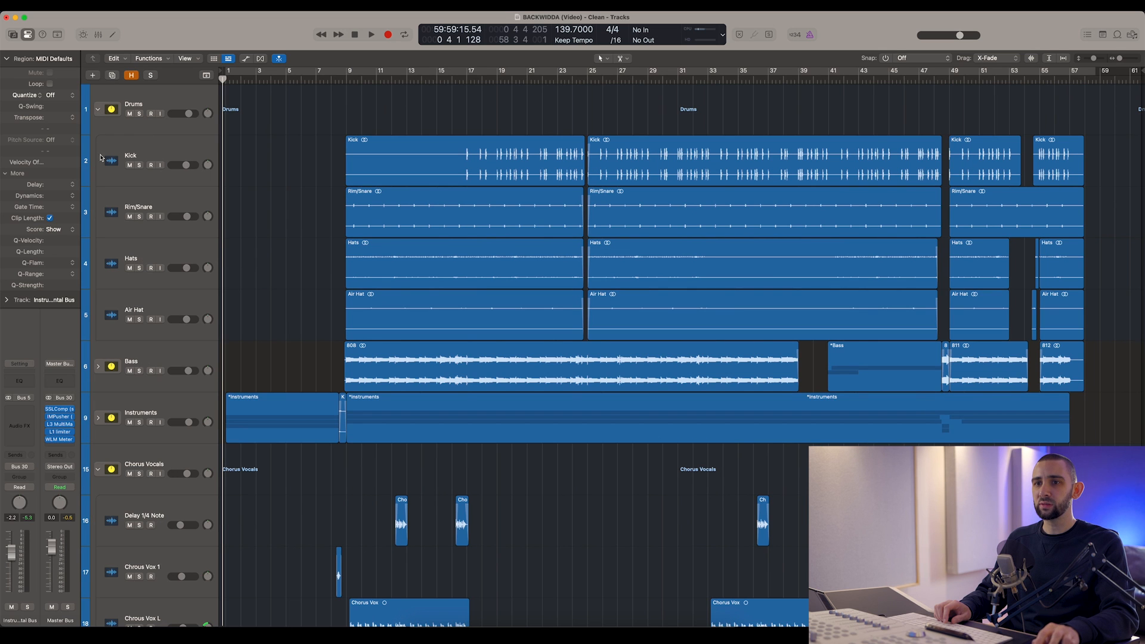
click(99, 368)
click(99, 521)
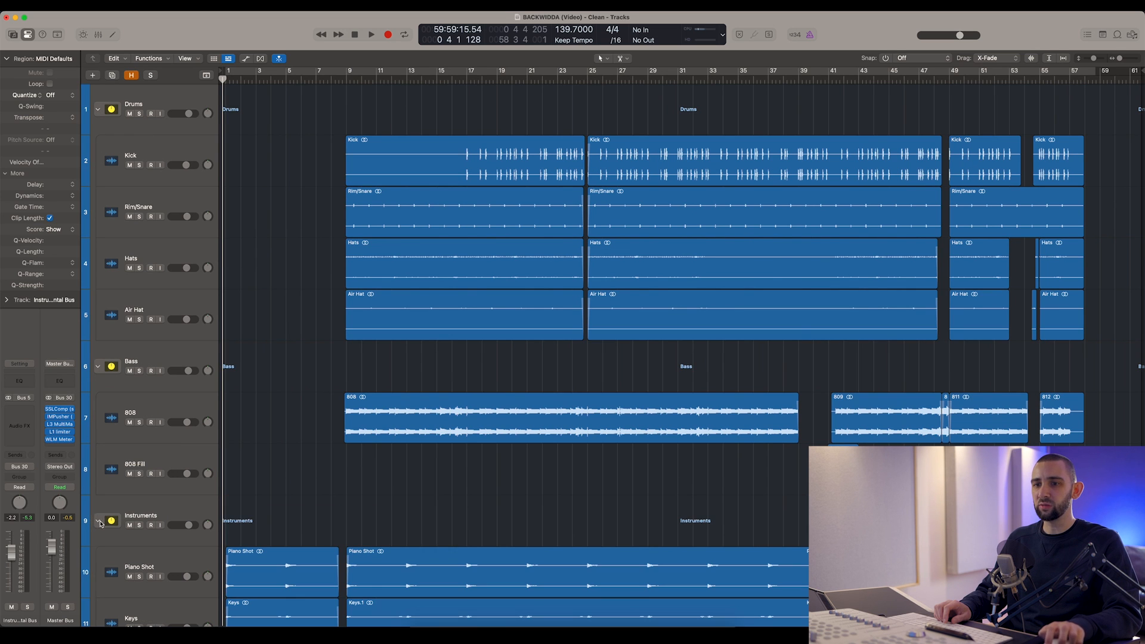
click(160, 509)
click(153, 358)
click(175, 99)
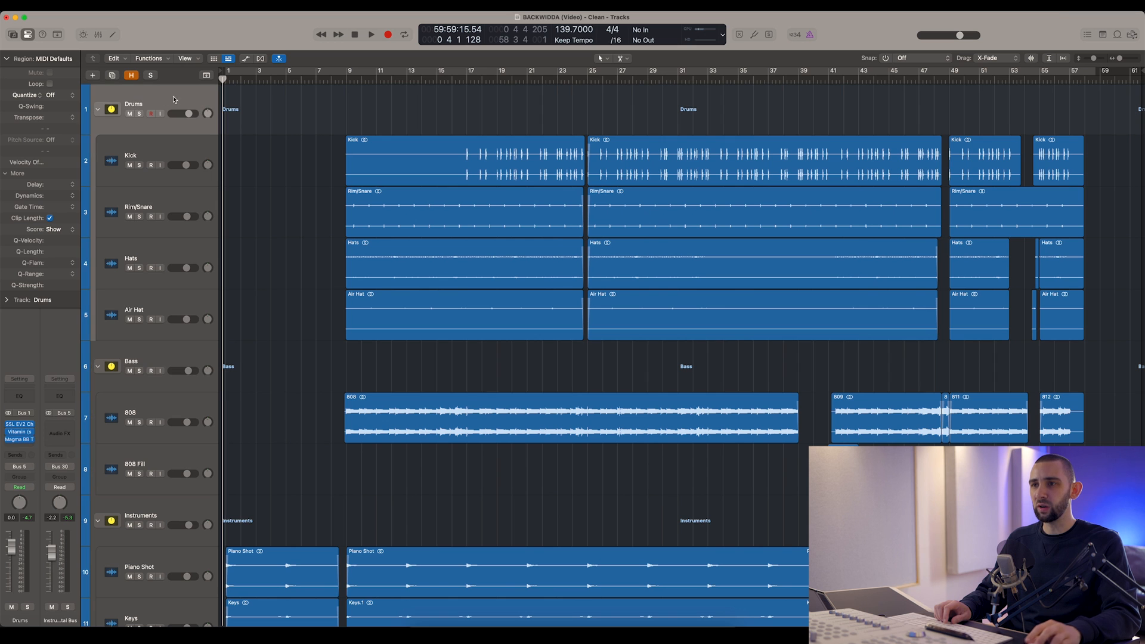
click(251, 156)
- Collapse the Chorus Vocals, Chorus Adlibs and Verse Vocals stacks, and select all three together
scroll(246, 161, down, 15)
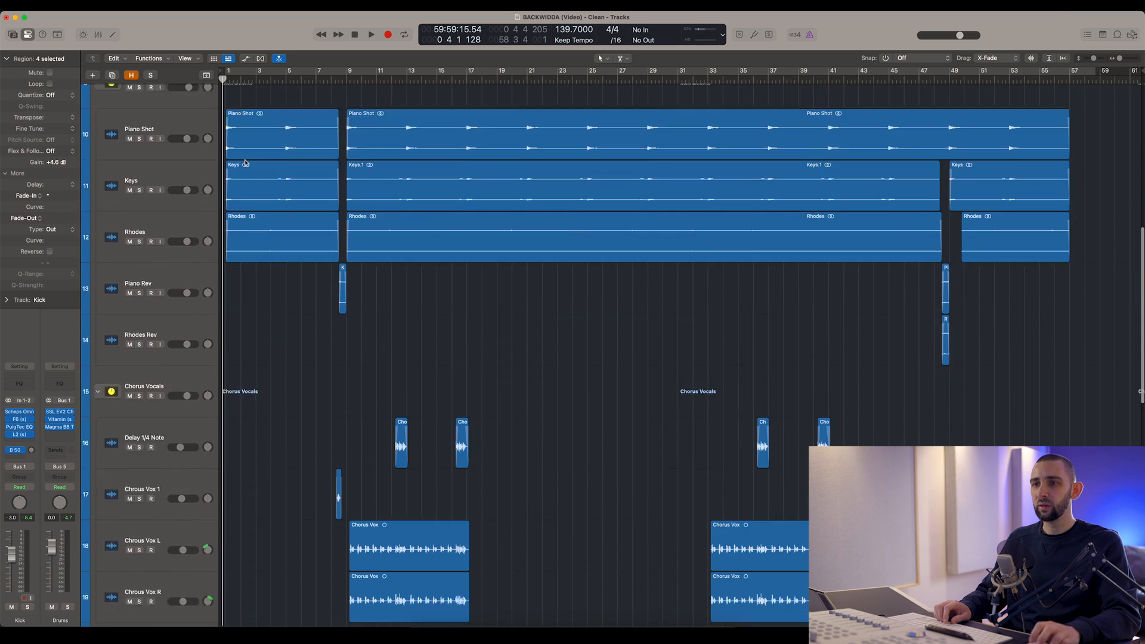
scroll(245, 162, down, 5)
click(169, 277)
scroll(169, 277, down, 4)
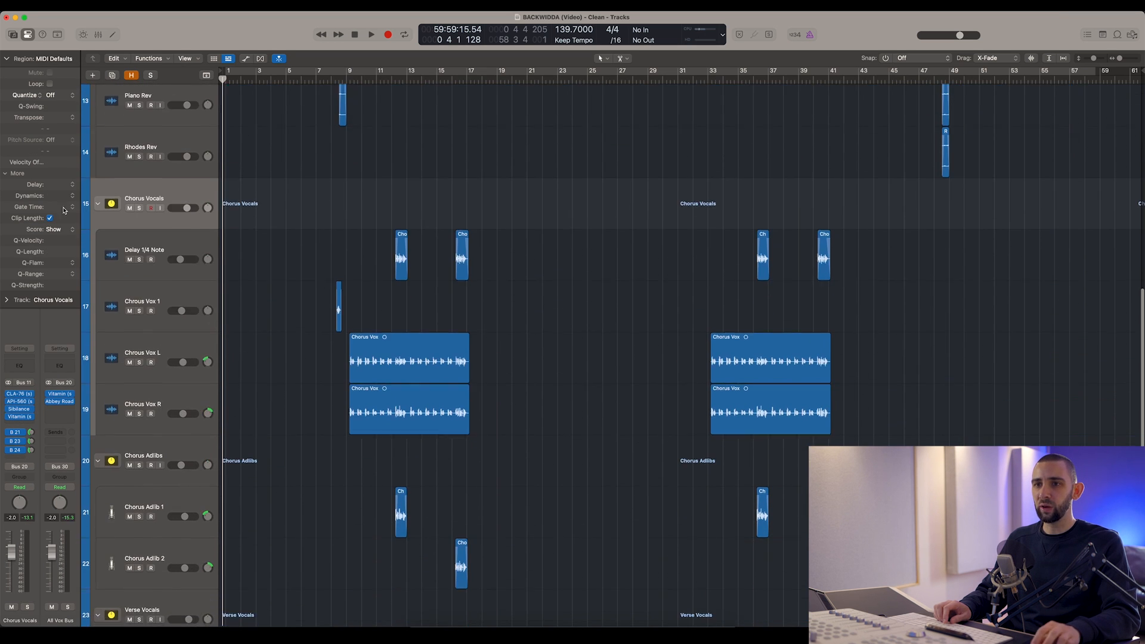
click(97, 203)
click(97, 256)
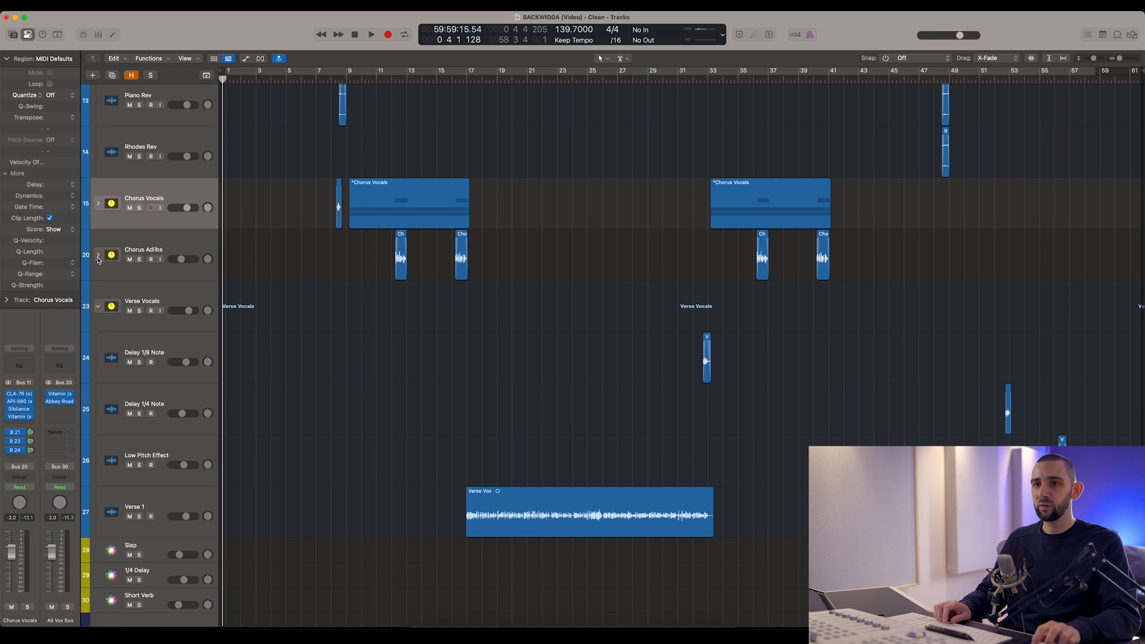
click(98, 307)
click(154, 320)
scroll(129, 250, up, 1)
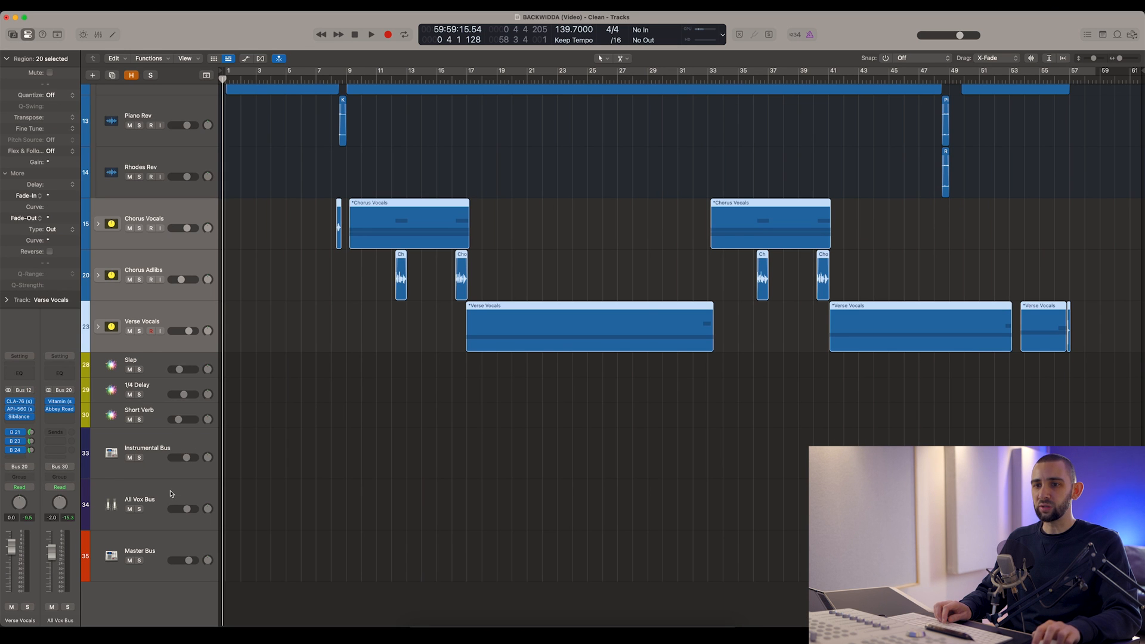
- Select the All Vox Bus and turn its solo on and back off
click(171, 494)
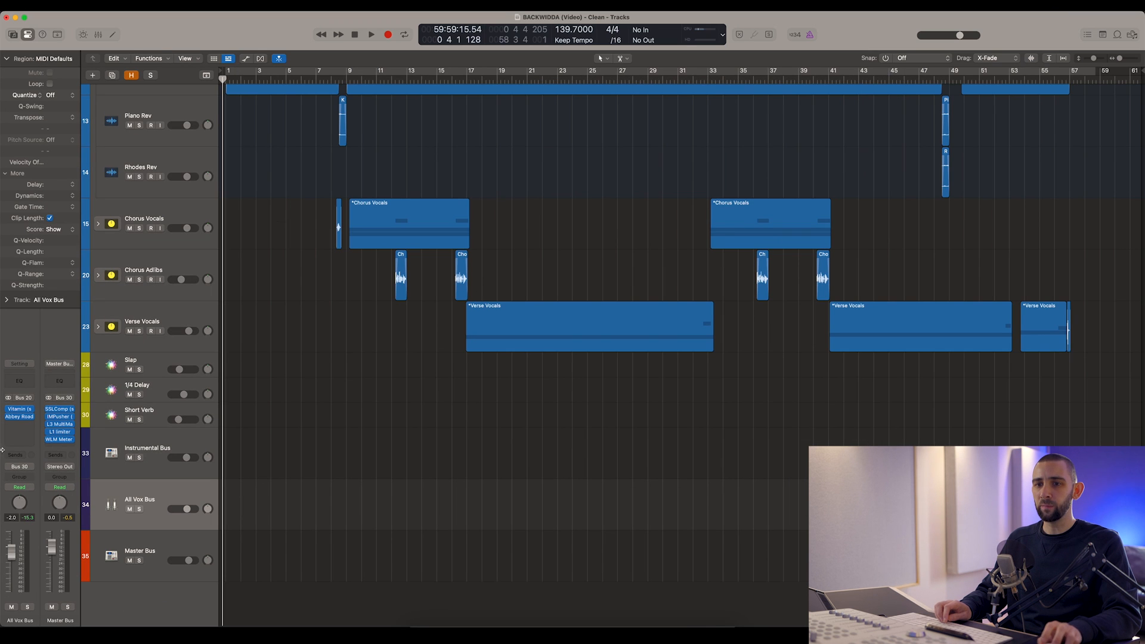
click(27, 607)
click(27, 606)
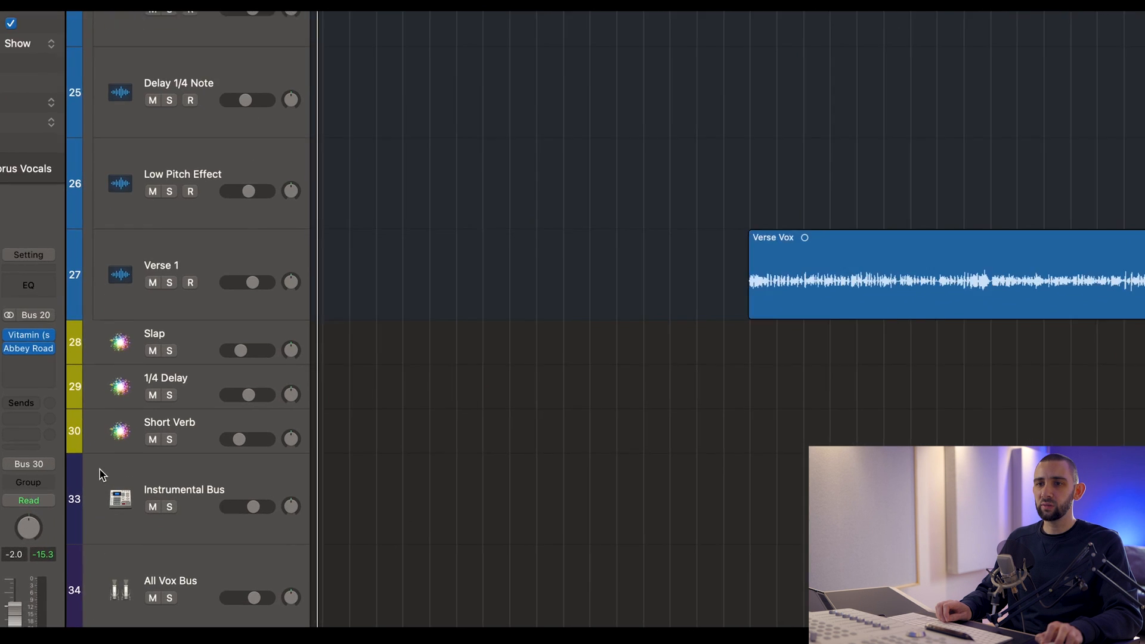
- Select the Short Verb, 1/4 Delay and Slap effect tracks in turn
click(99, 457)
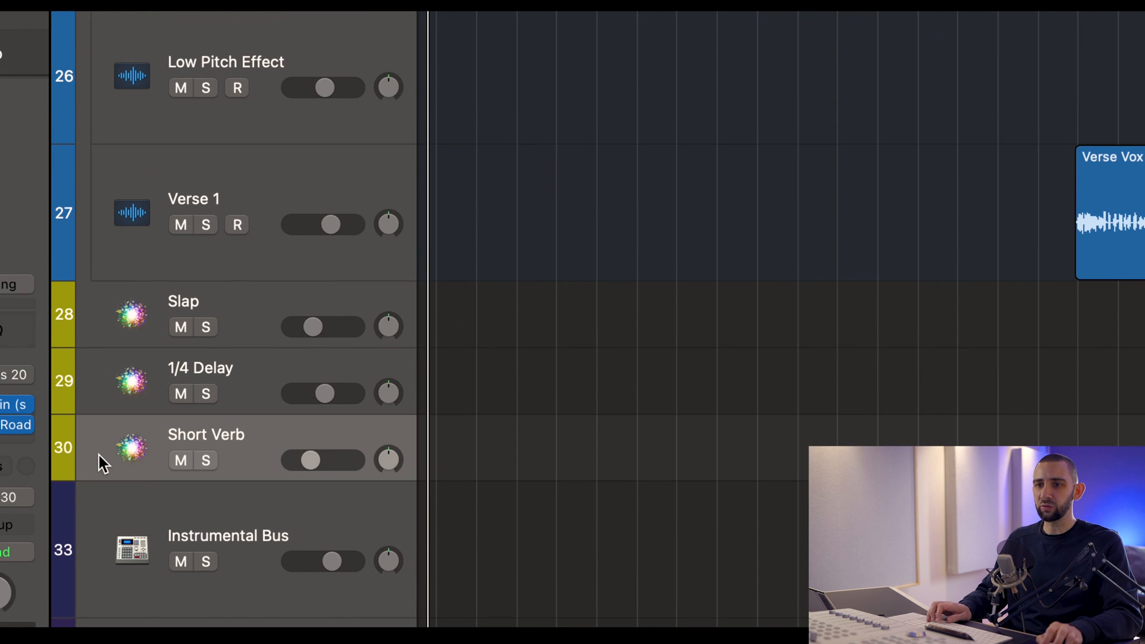
key(Up)
key(Up)
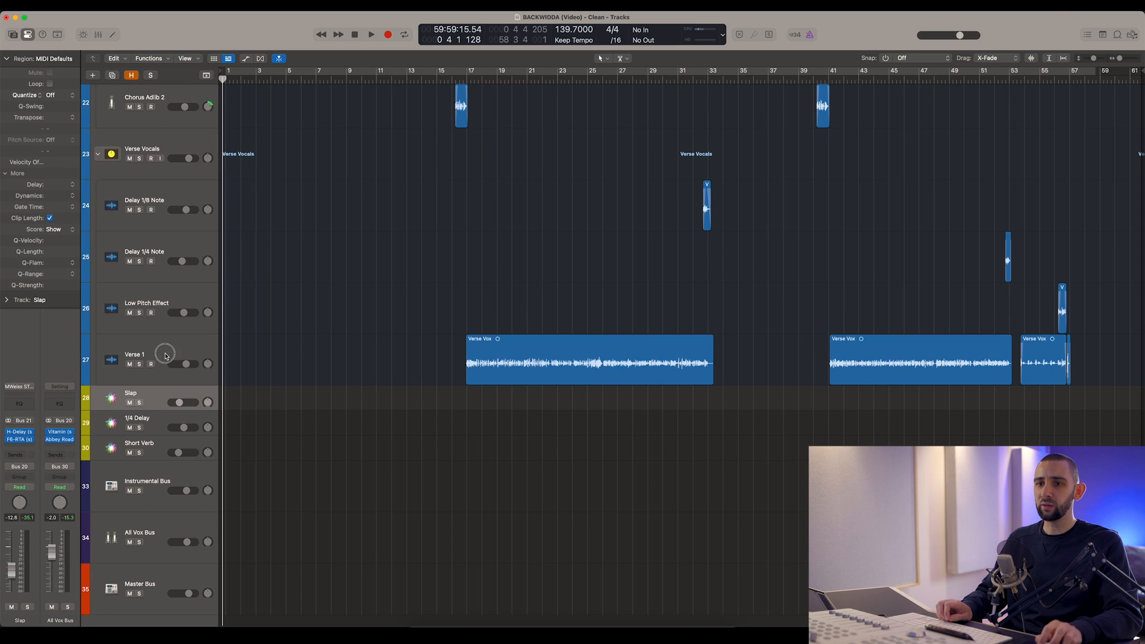
- Check the Verse 1 track and the bus sends on its Verse Vocals stack
click(165, 356)
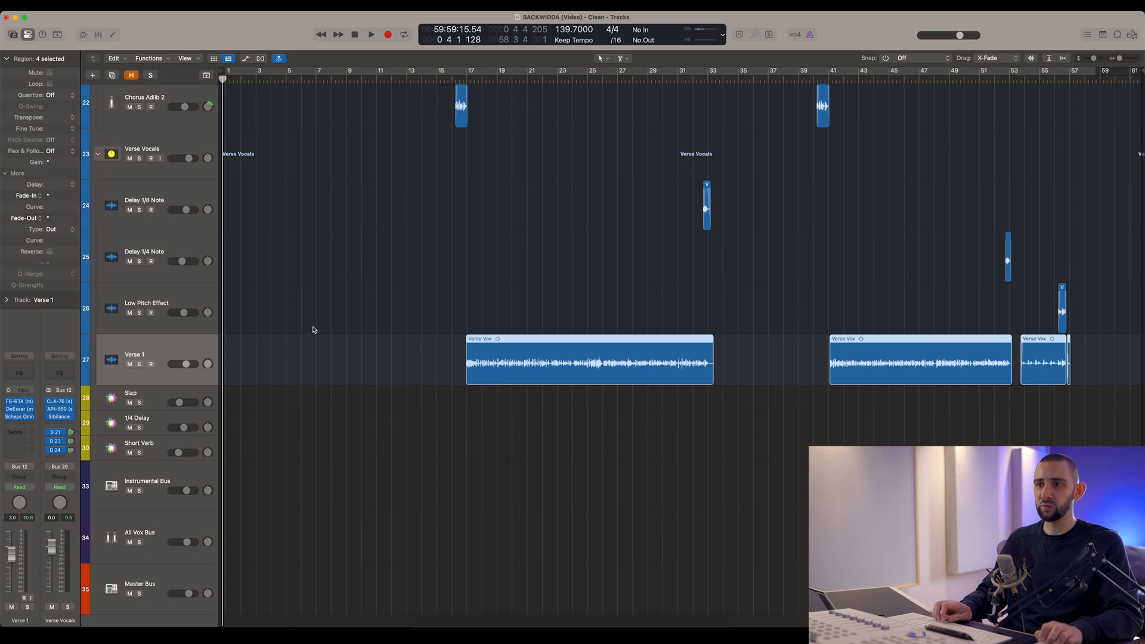
scroll(312, 329, up, 2)
click(143, 190)
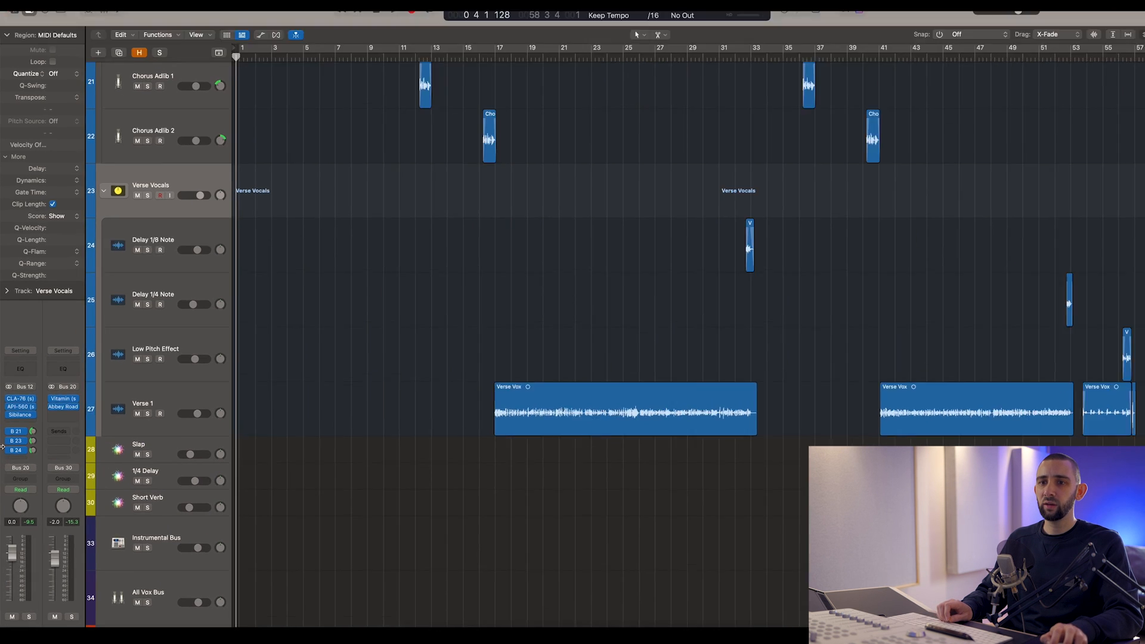
mouse_move(8, 410)
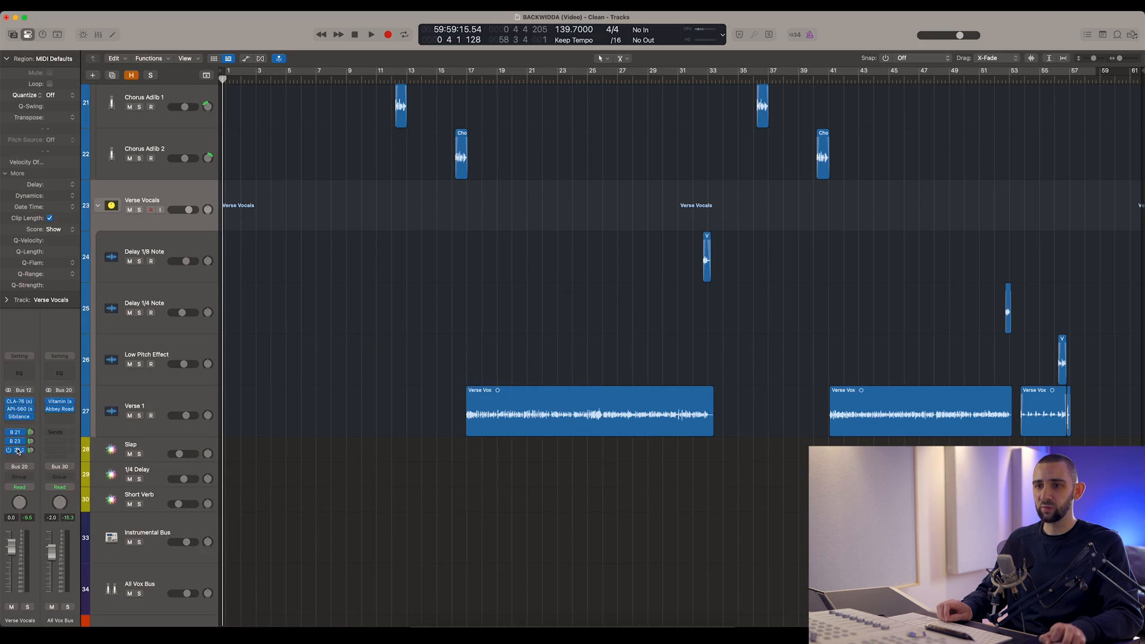
- Go through the Slap, 1/4 Delay and Short Verb tracks to check their routing, and inspect the All Vox Bus they feed
click(150, 456)
key(Down)
key(Down)
click(153, 455)
key(Down)
key(Down)
key(Up)
key(Up)
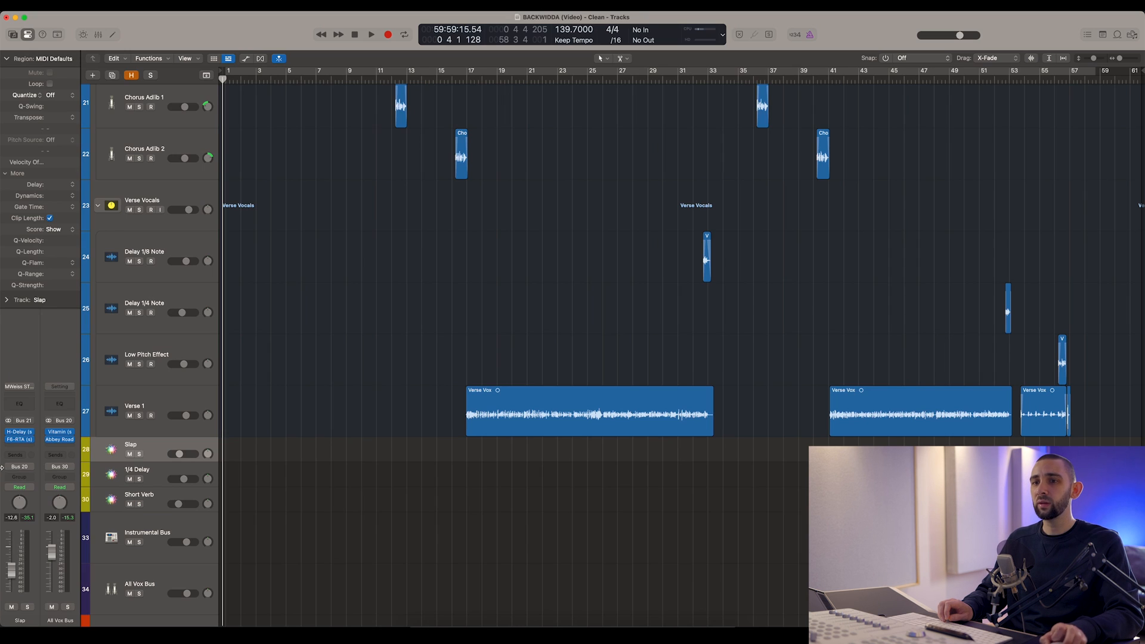
click(160, 589)
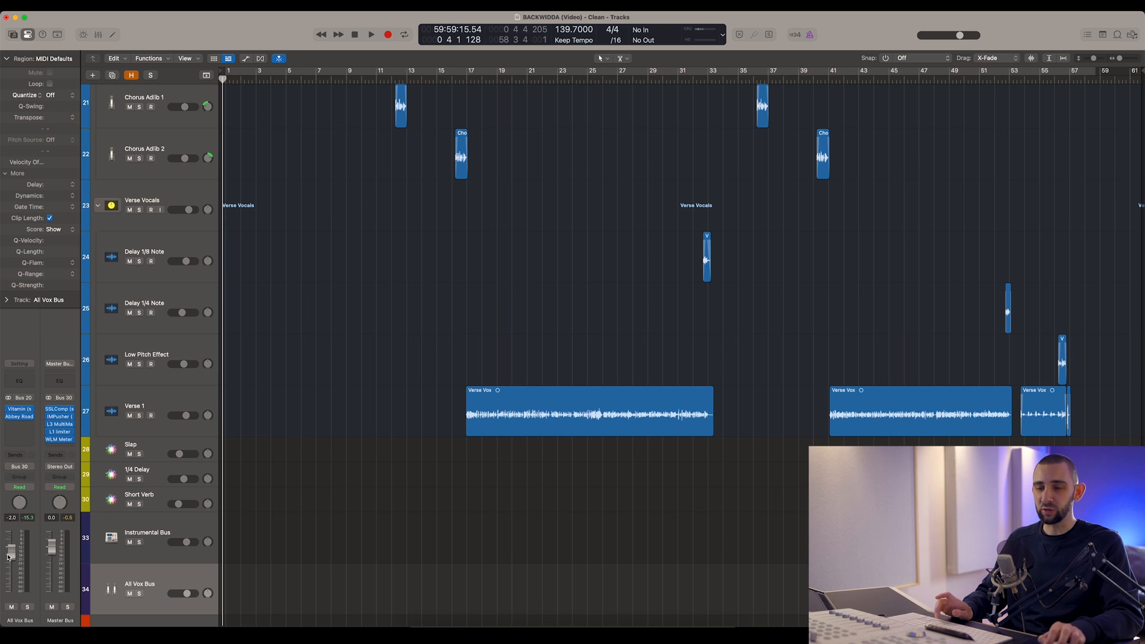
- Cycle back and forth through the Slap, 1/4 Delay and Short Verb tracks, ending on Short Verb
click(154, 454)
click(155, 476)
click(156, 499)
click(158, 477)
click(155, 453)
click(156, 476)
click(157, 500)
click(153, 475)
key(Up)
key(Down)
key(Down)
key(Up)
key(Up)
key(Down)
key(Down)
- Check the output routing of the Instrumental Bus and All Vox Bus, and inspect the Master Bus plug-in chain
key(Down)
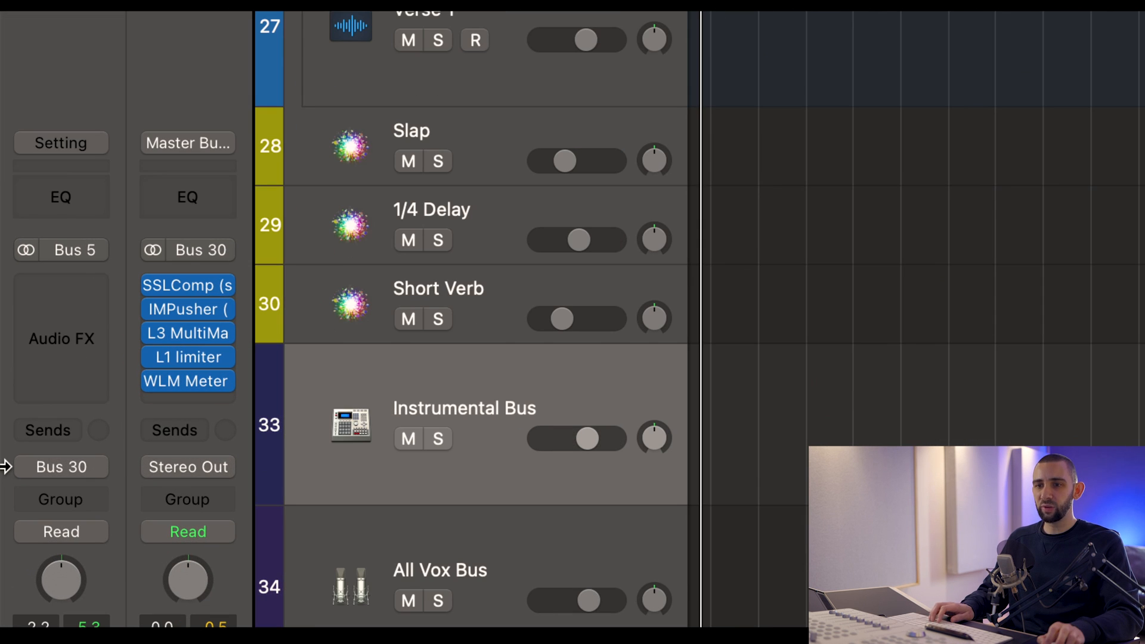
key(Down)
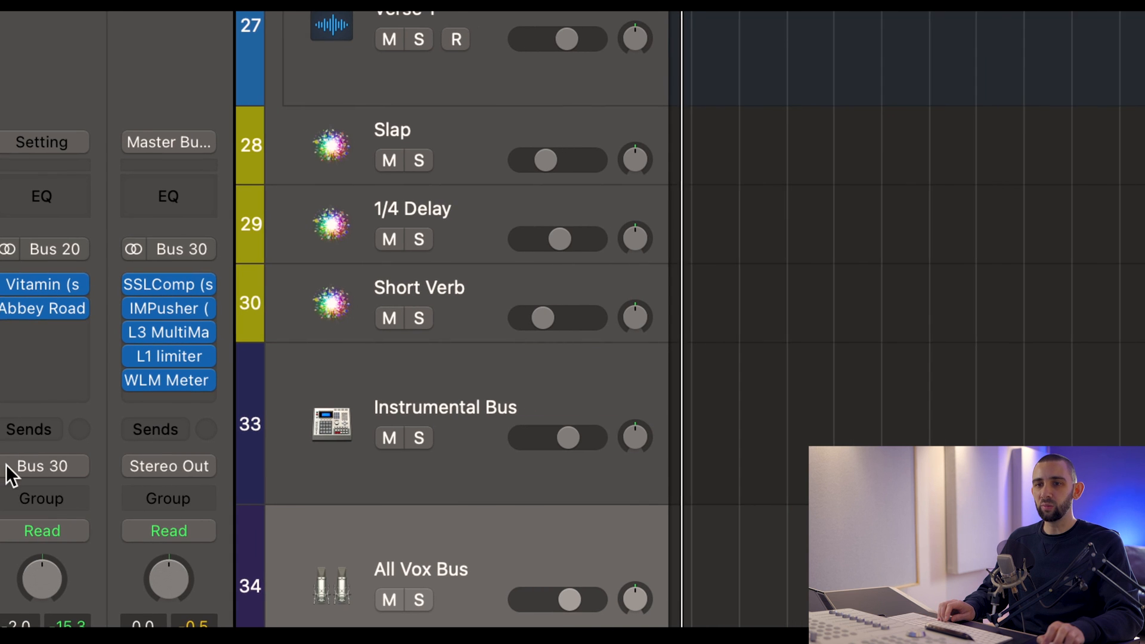
click(48, 468)
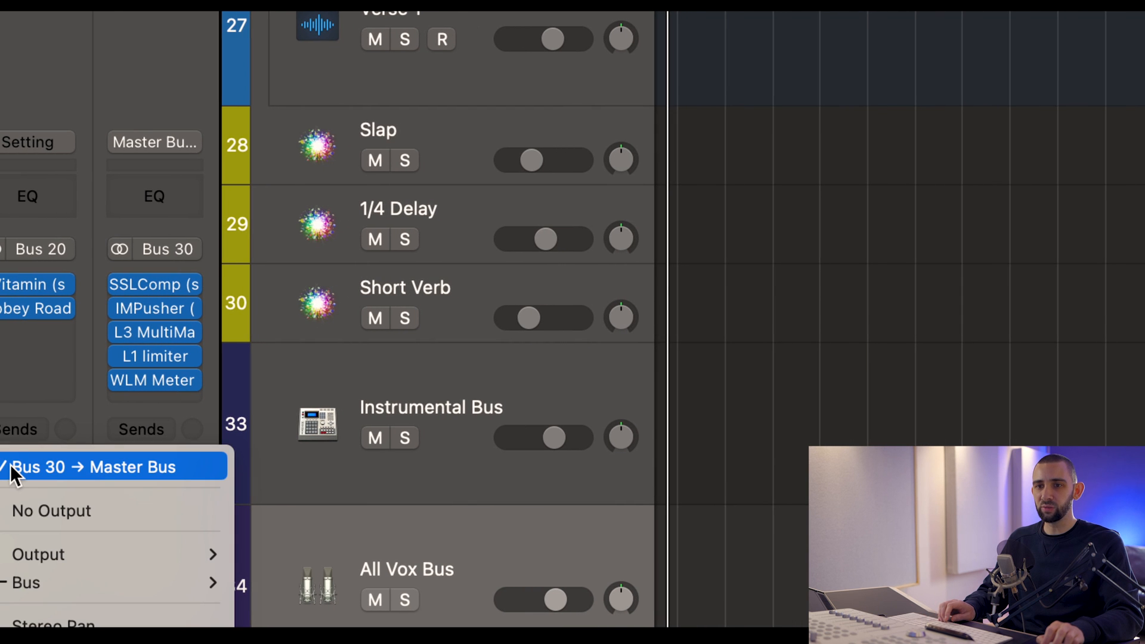
click(14, 474)
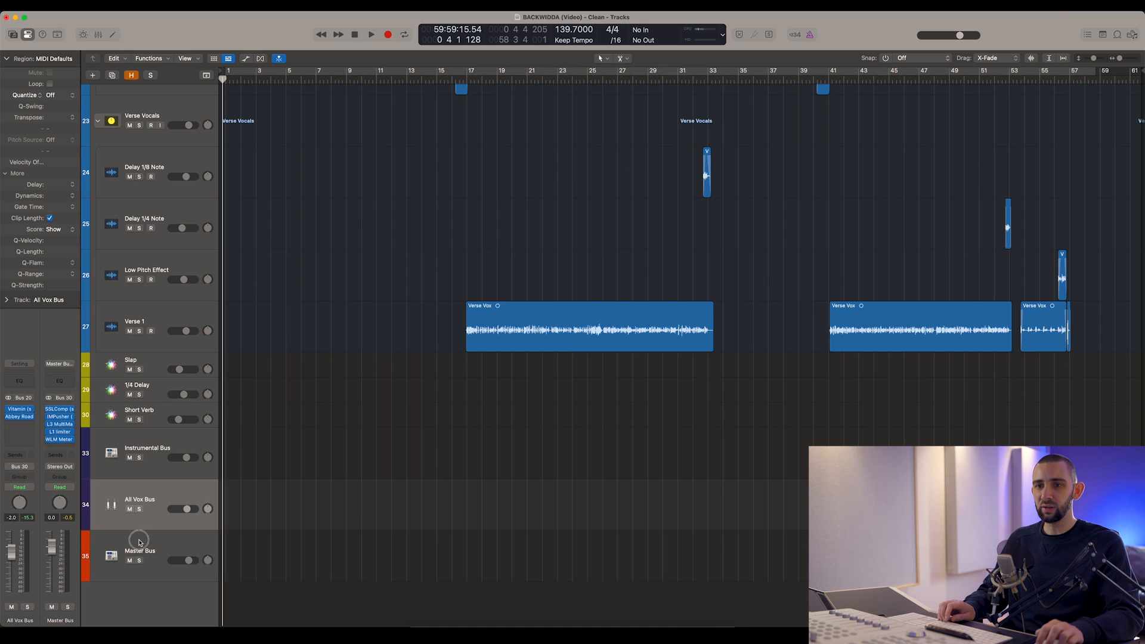
click(139, 541)
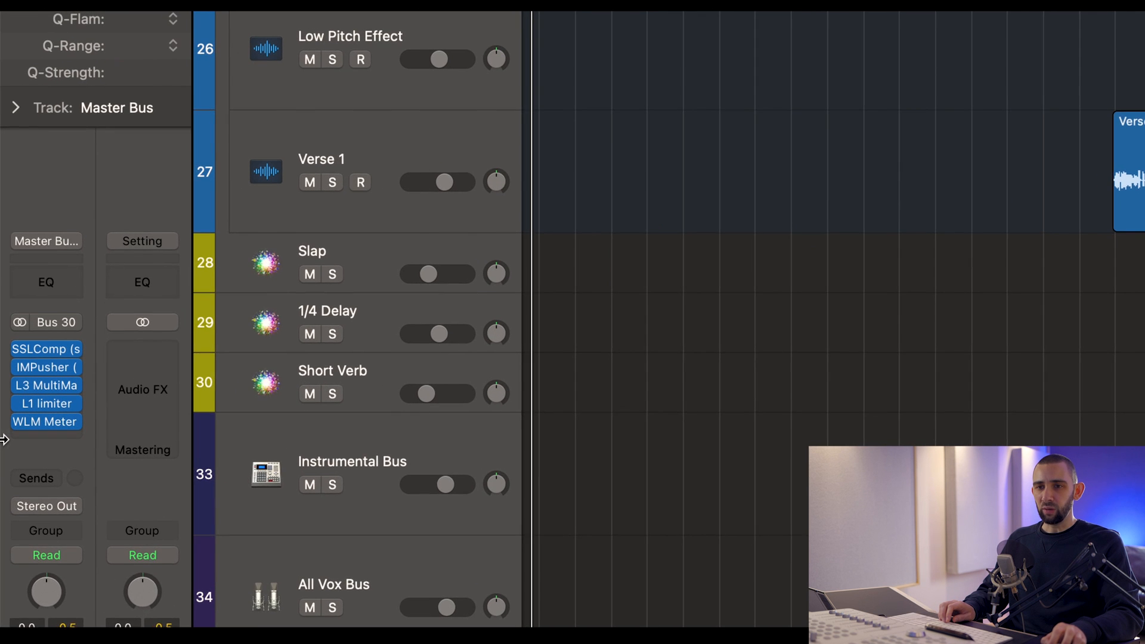
mouse_move(19, 387)
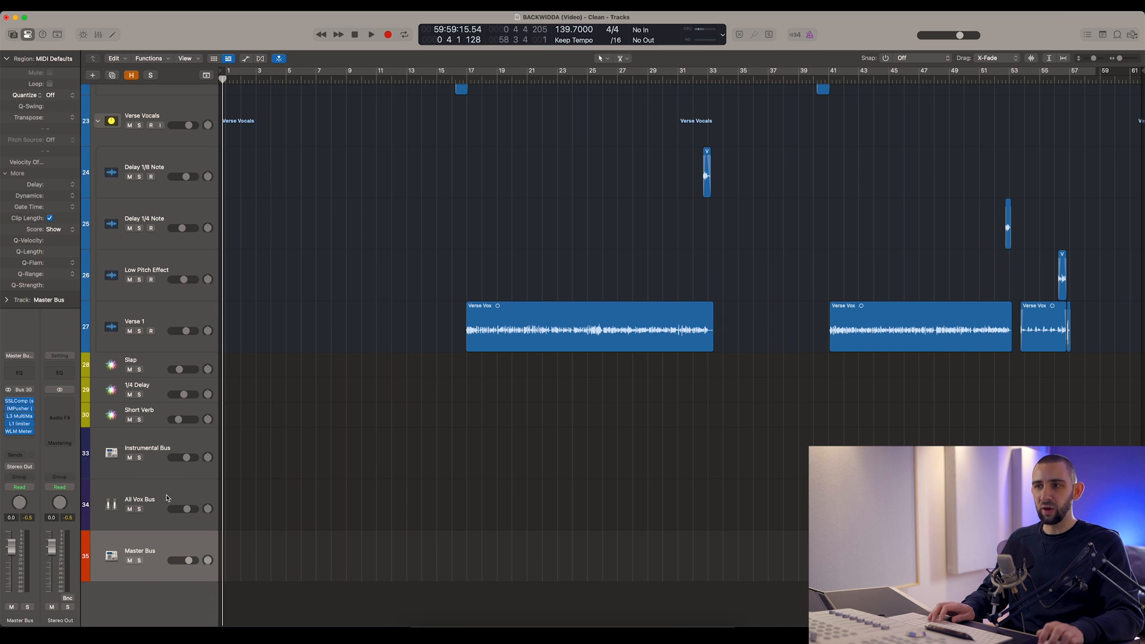
- Step up through the tracks from the All Vox Bus to Low Pitch Effect
click(168, 499)
scroll(304, 456, up, 4)
key(Up)
key(Up)
key(Up)
key(Up)
key(Up)
key(Up)
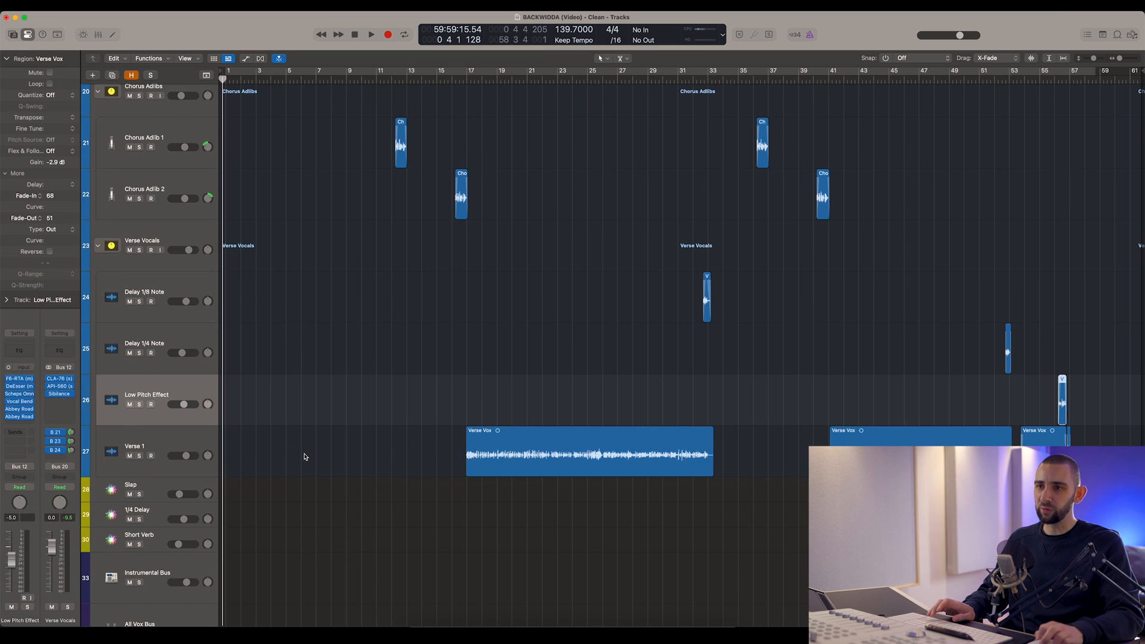
- Return to the start of the track list, and check the Kick track and its parent Drums stack
scroll(305, 457, up, 15)
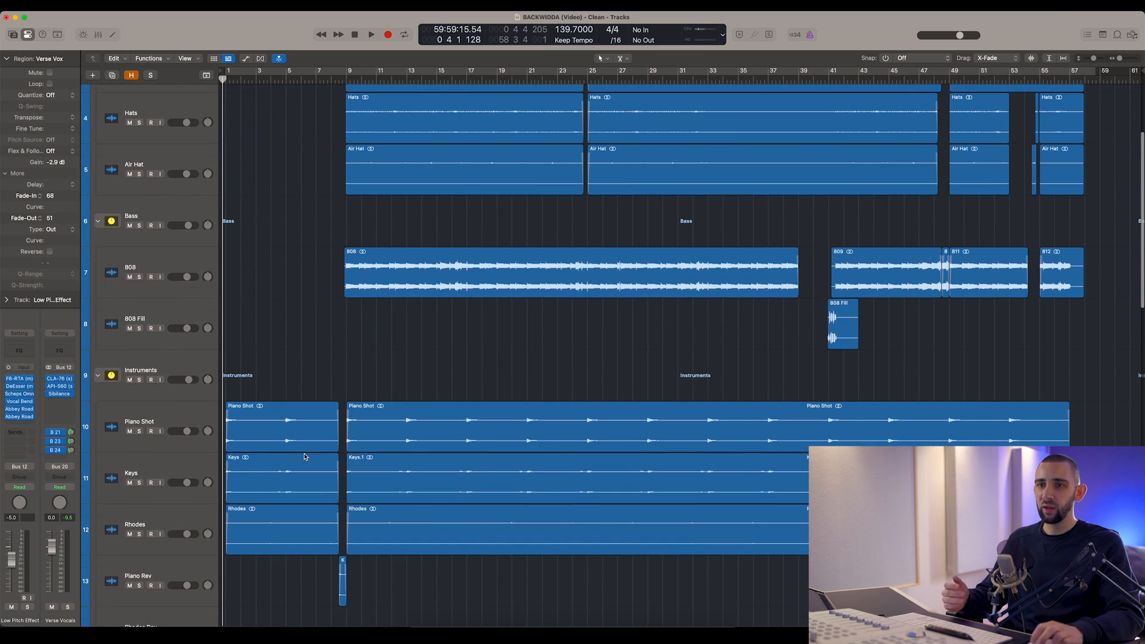
scroll(305, 456, up, 3)
click(179, 168)
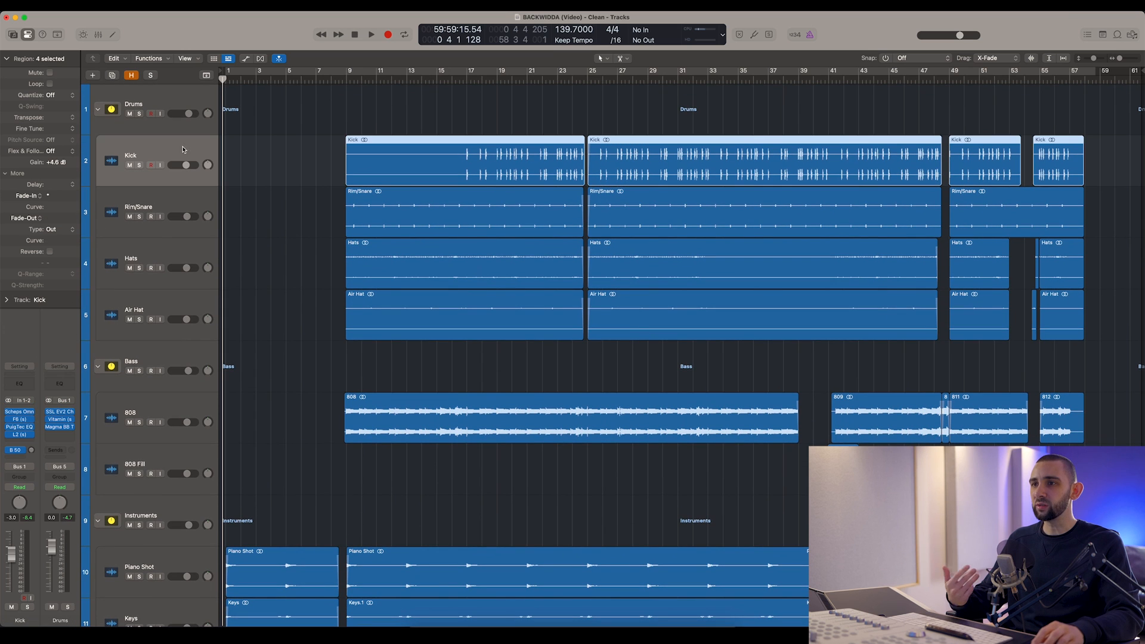
click(265, 167)
key(Down)
key(Up)
key(Up)
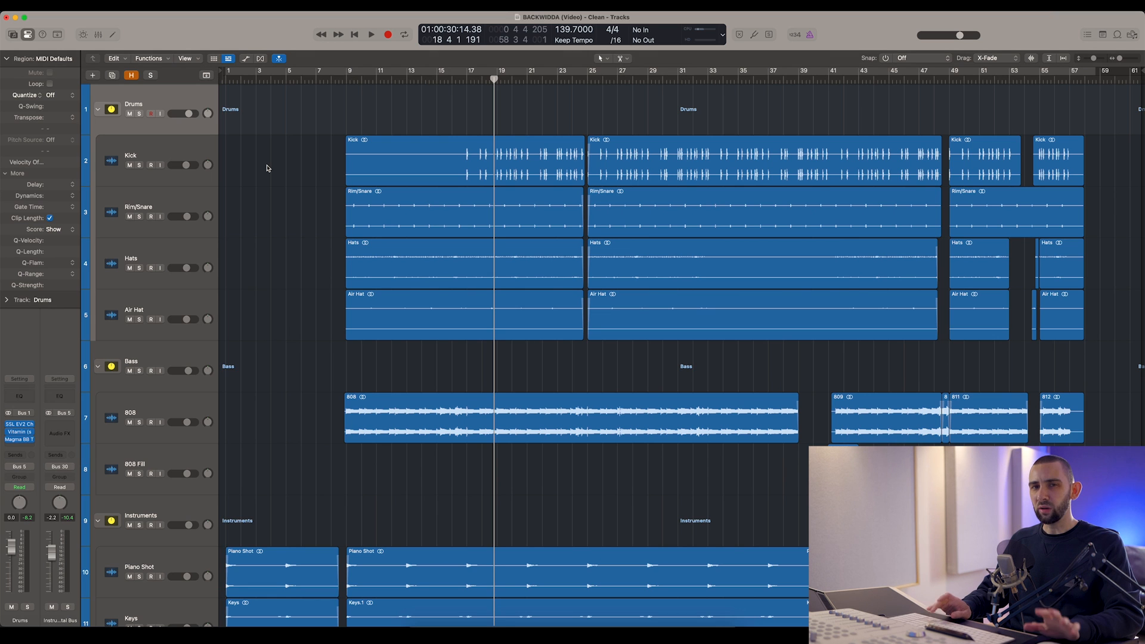
- Open Scheps Omni Channel 2 from the Rim/Snare and Kick channels, and inspect its controls up to the compressor threshold
click(167, 152)
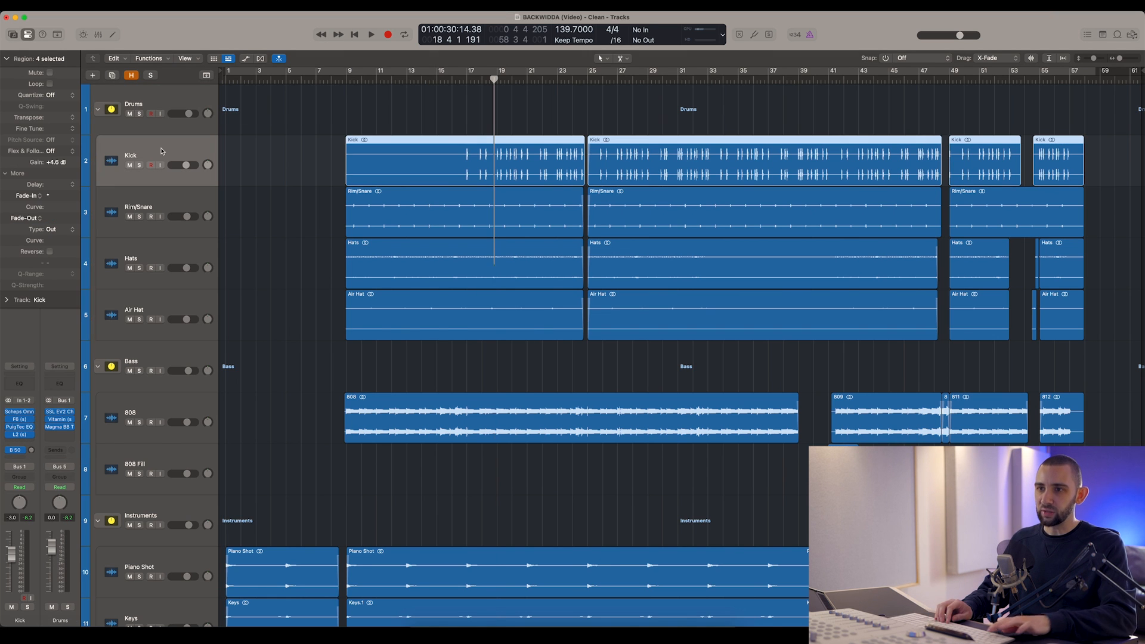
key(x)
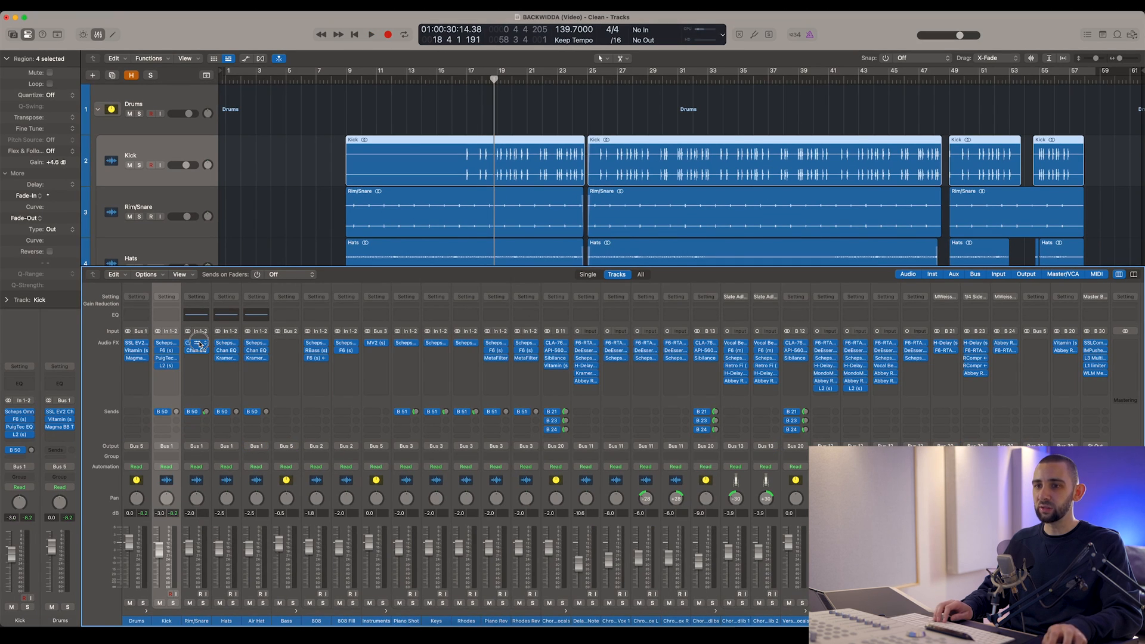
click(199, 343)
key(x)
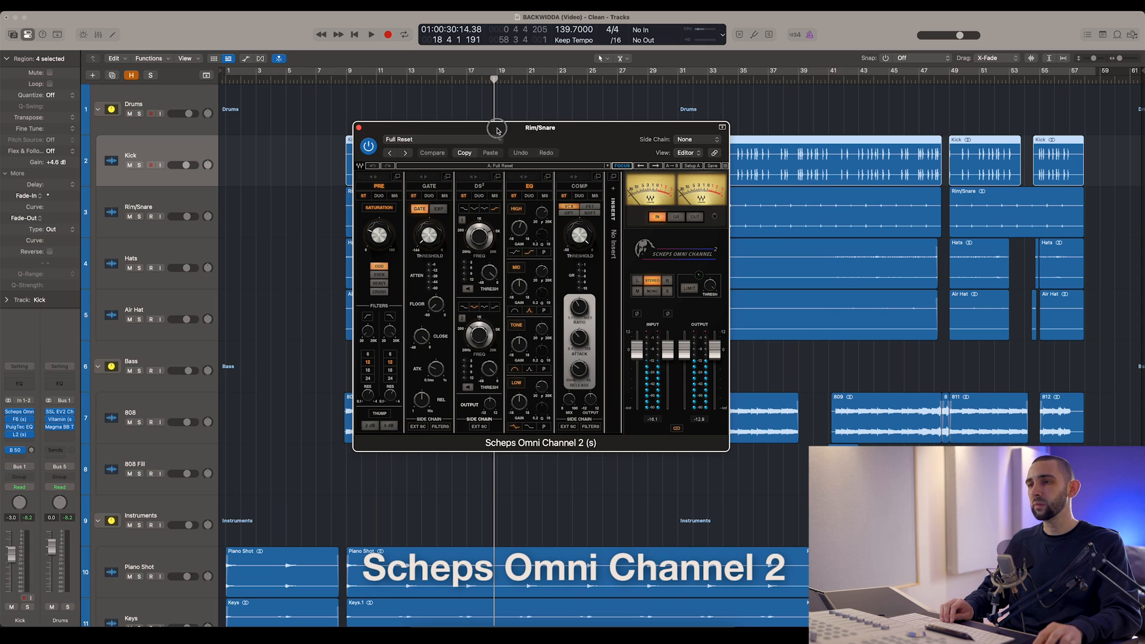
drag(416, 129, 455, 122)
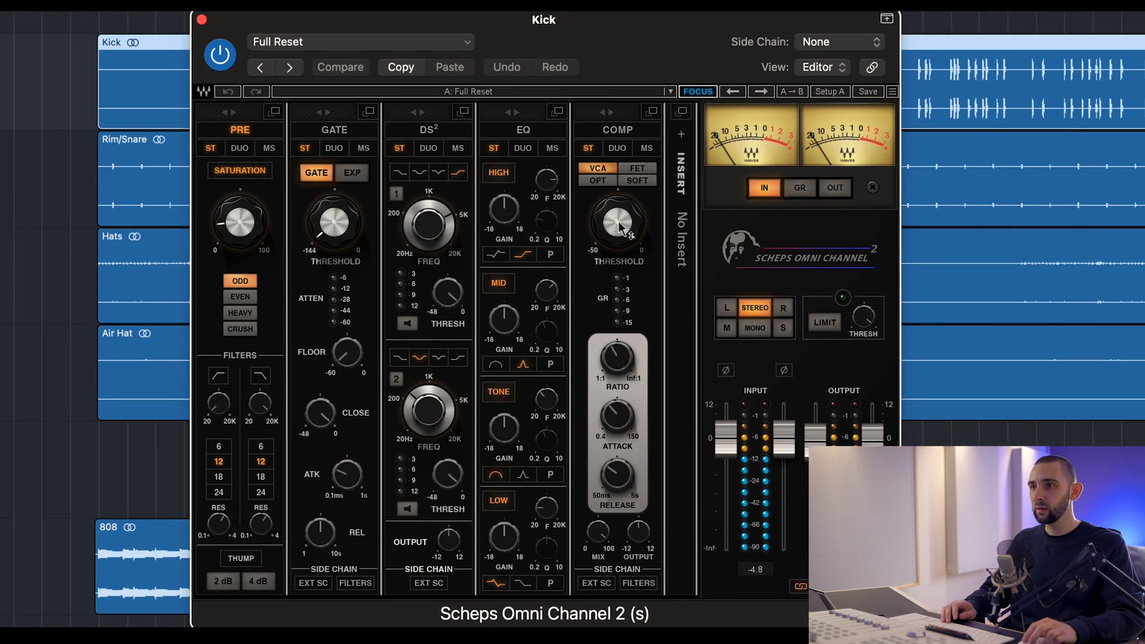
mouse_move(603, 224)
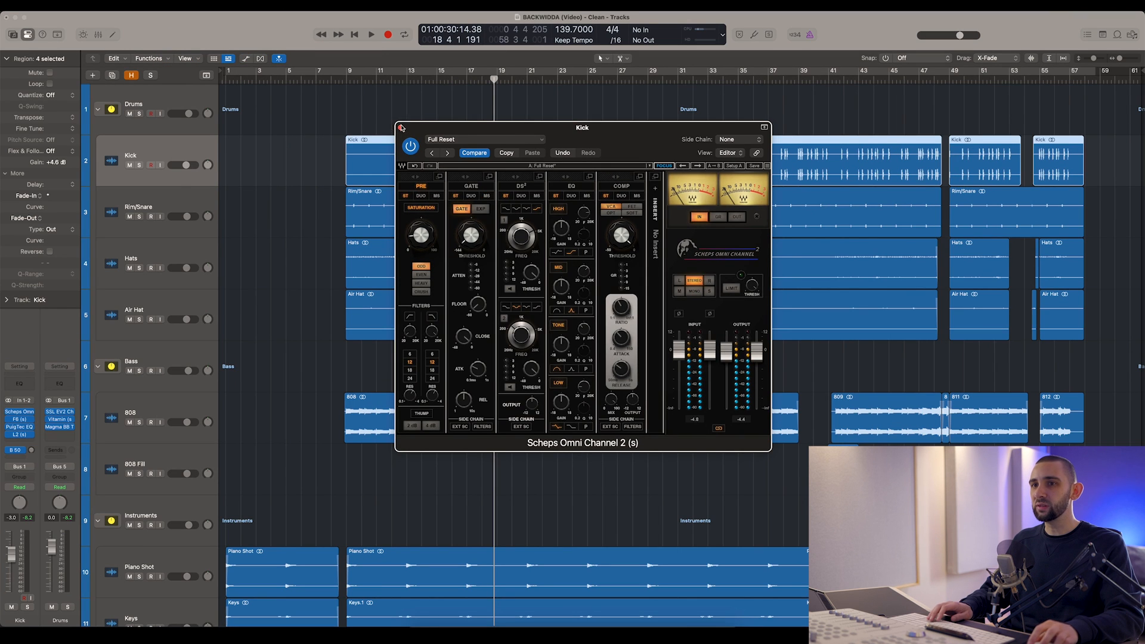
- Select the Air Hat track and close the Kick's Scheps Omni Channel 2 window
click(401, 128)
key(Down)
key(Down)
key(Down)
key(v)
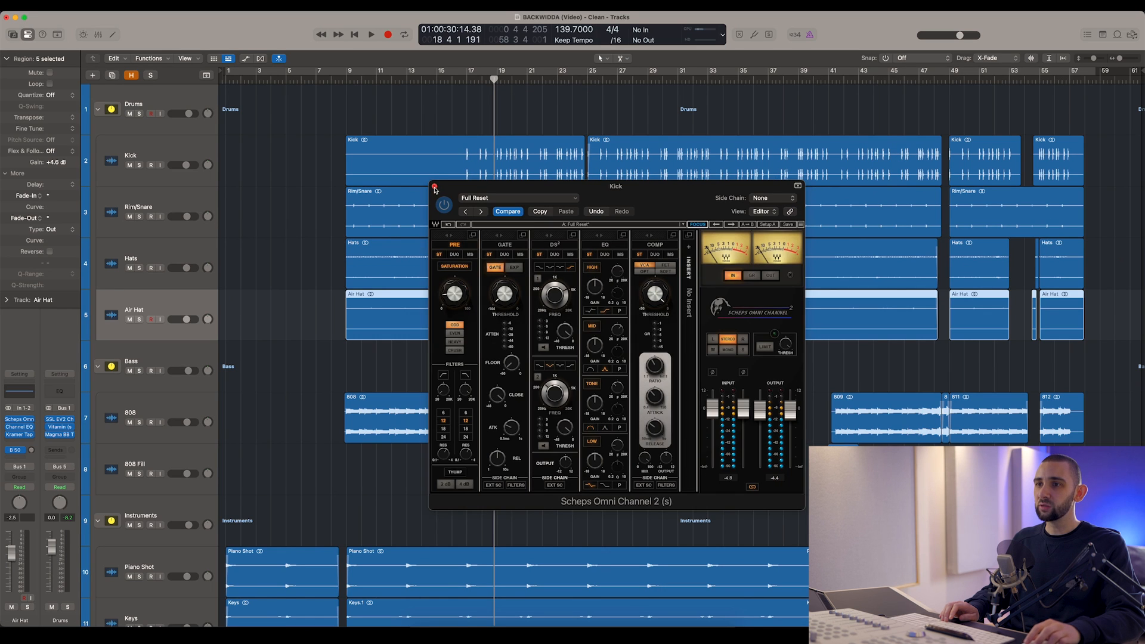
click(211, 106)
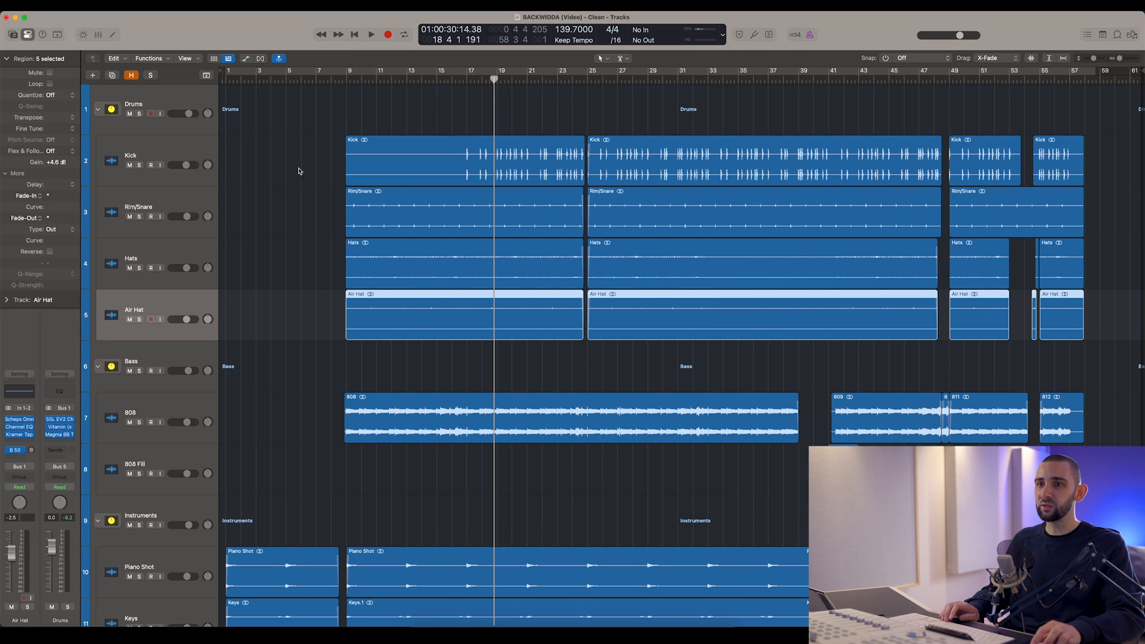
- Select the Kick track with no regions selected, and look over the session's full track list
click(189, 157)
click(298, 188)
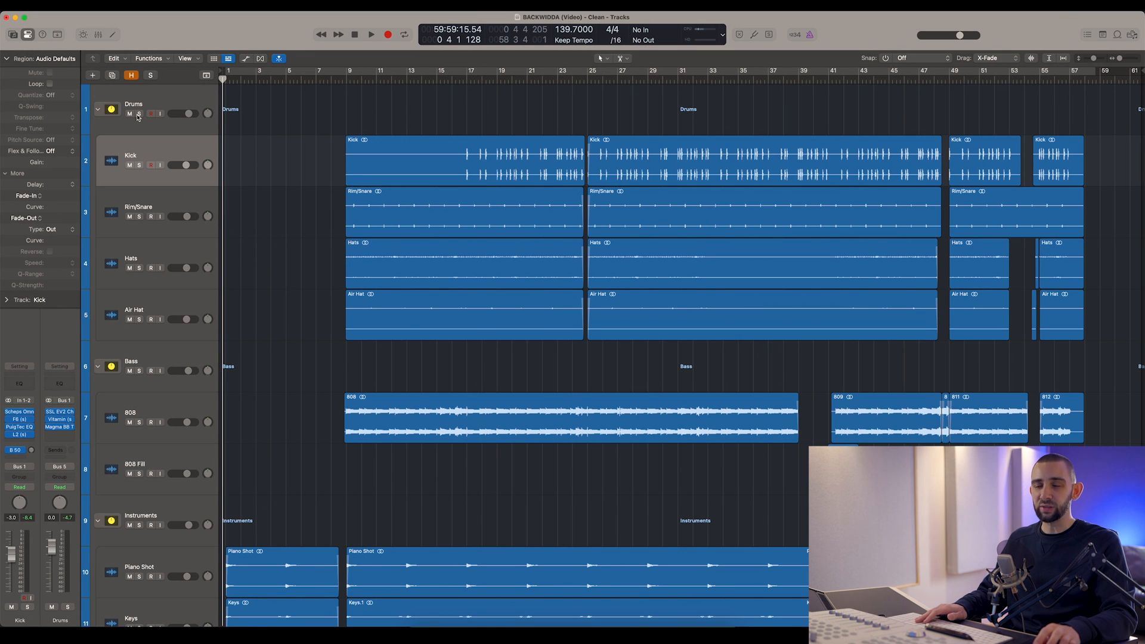
scroll(256, 165, down, 10)
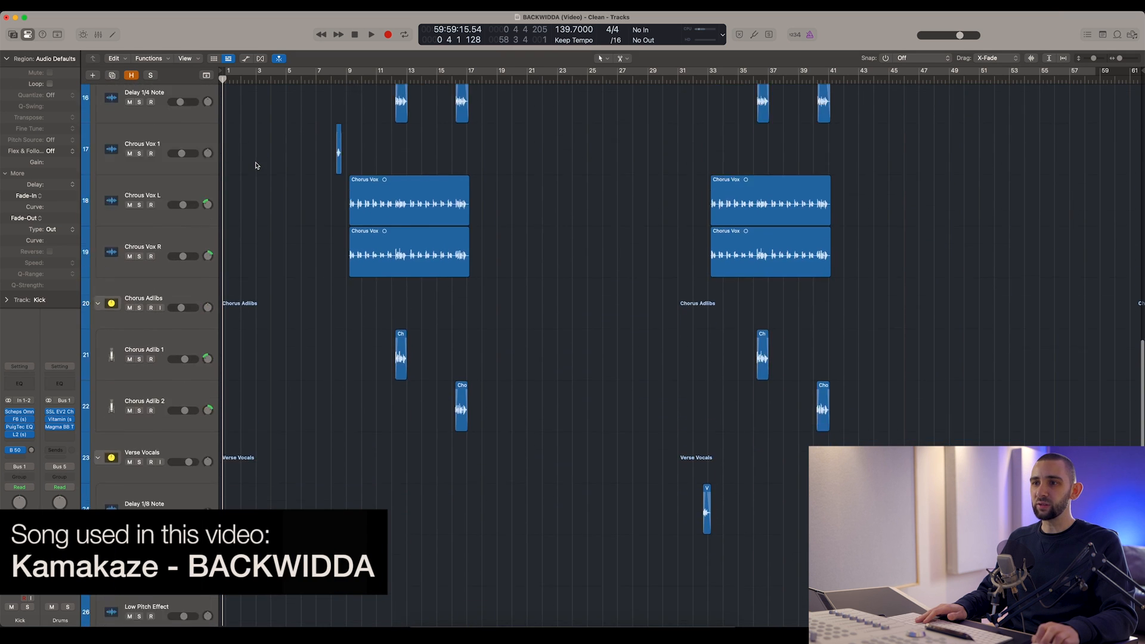
scroll(519, 361, down, 4)
scroll(737, 460, up, 14)
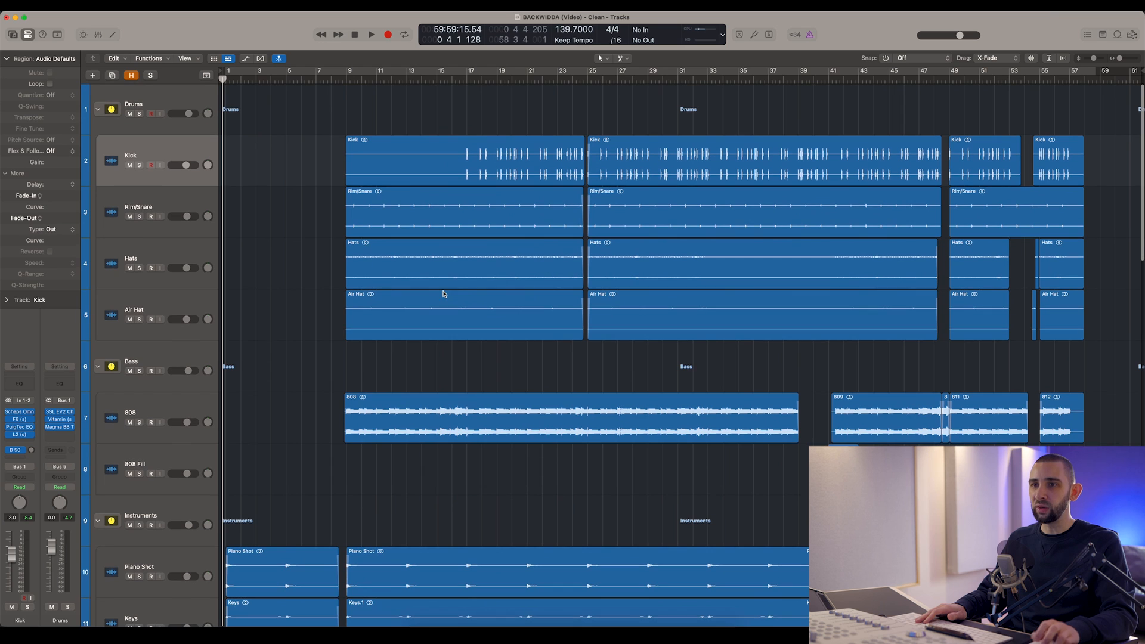
click(192, 220)
click(285, 179)
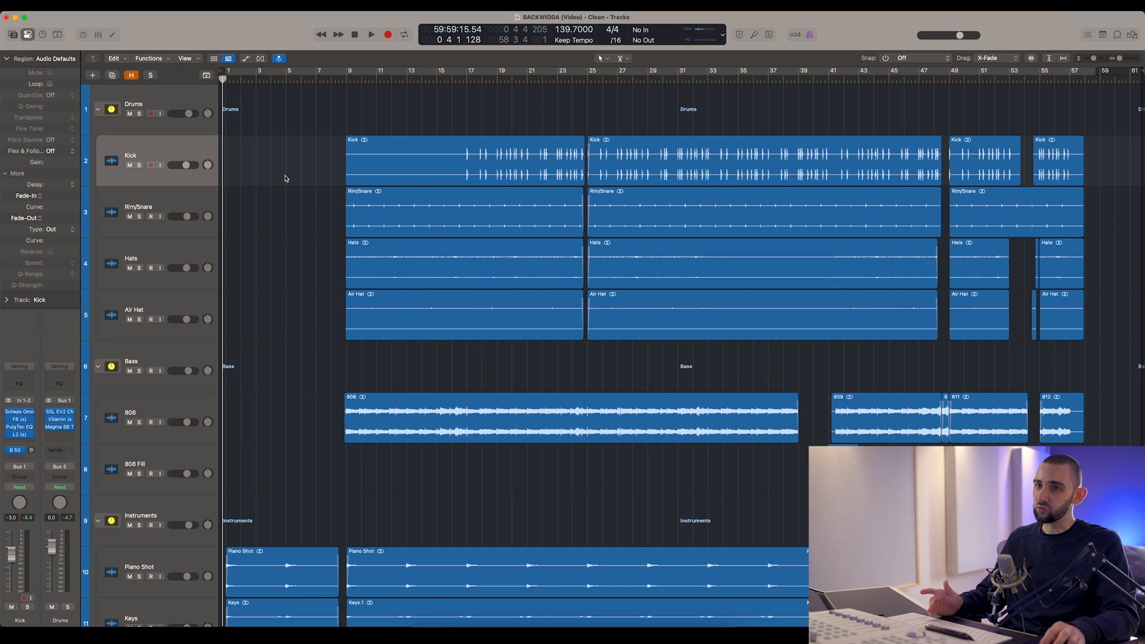
- Select the Rim/Snare, Hats and Air Hat tracks in turn, and return to Rim/Snare
click(194, 203)
click(174, 246)
click(170, 293)
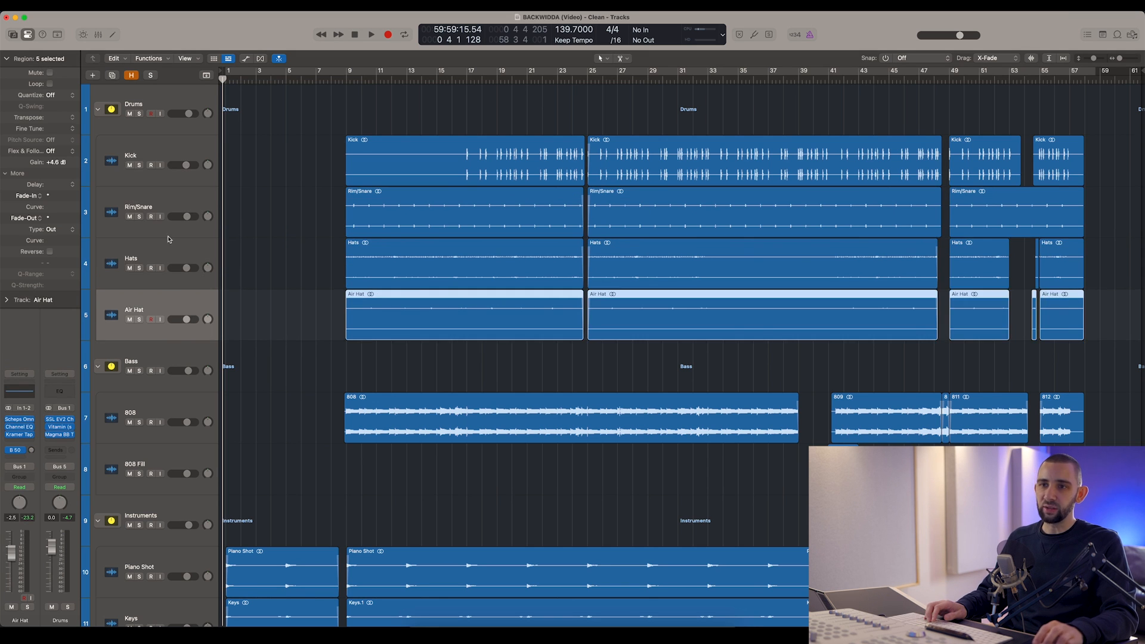
click(206, 176)
- Select the 808 and Piano Shot tracks, and look over the vocal tracks before returning to the Drums stack
scroll(184, 205, down, 5)
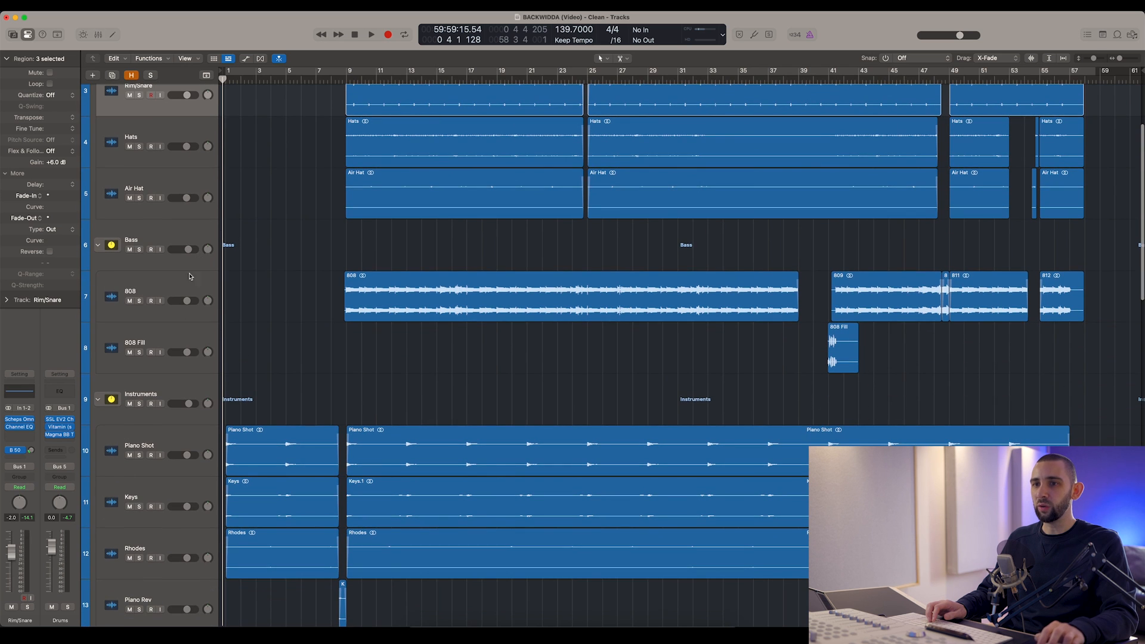
click(185, 287)
scroll(201, 355, down, 2)
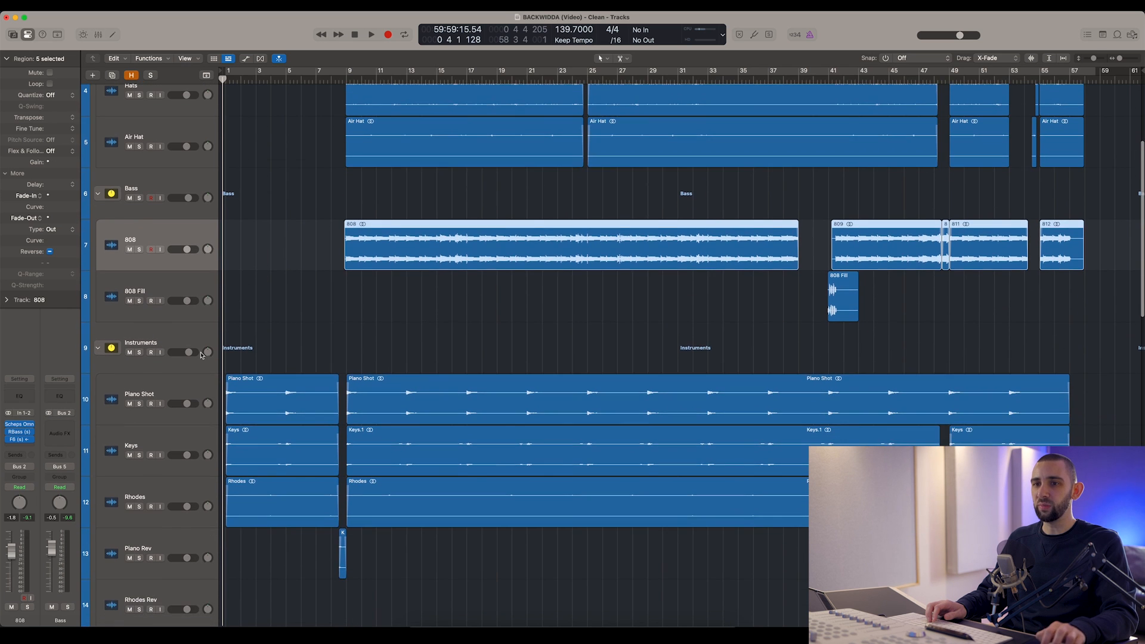
click(176, 381)
scroll(182, 400, down, 15)
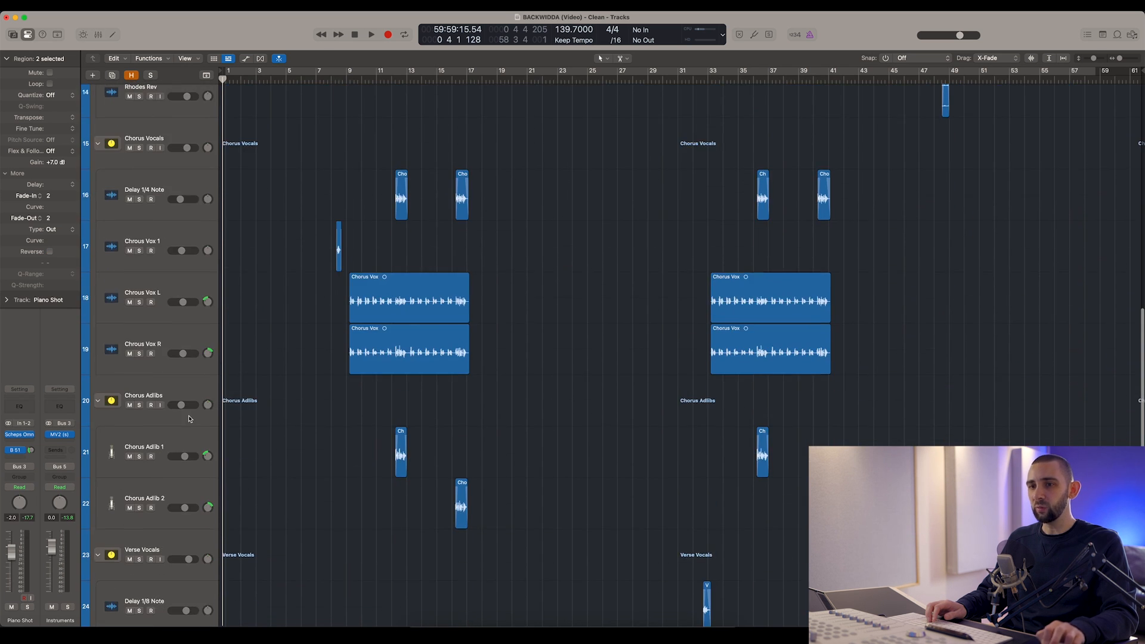
scroll(284, 403, down, 10)
scroll(288, 402, up, 20)
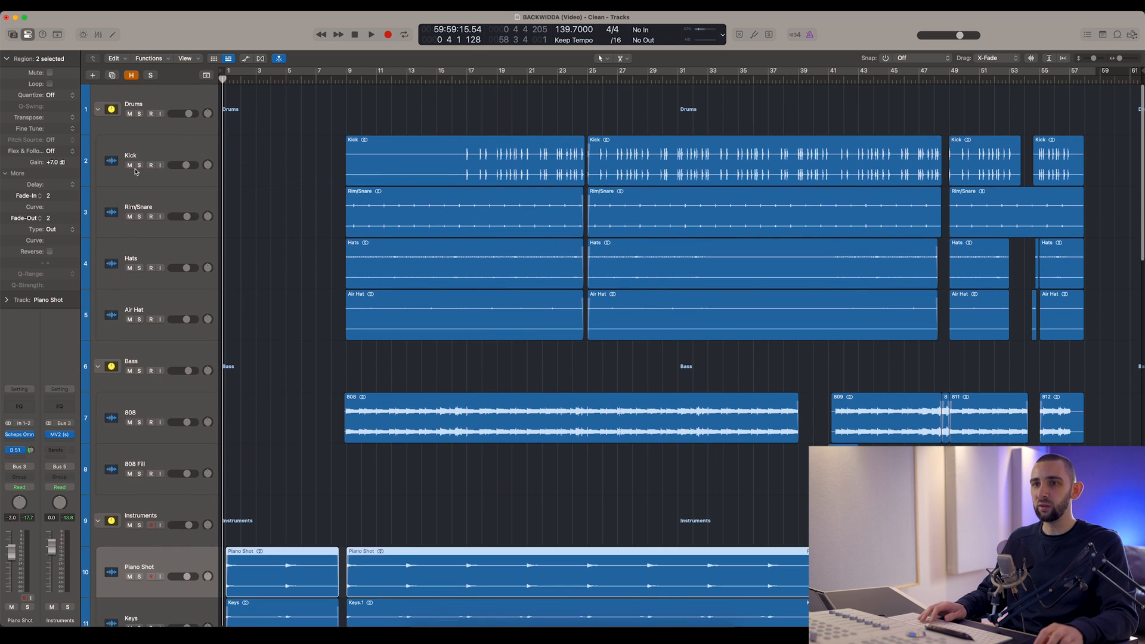
- Select the Kick track, solo the Drums stack, and play it from about bar 17
click(200, 142)
click(139, 114)
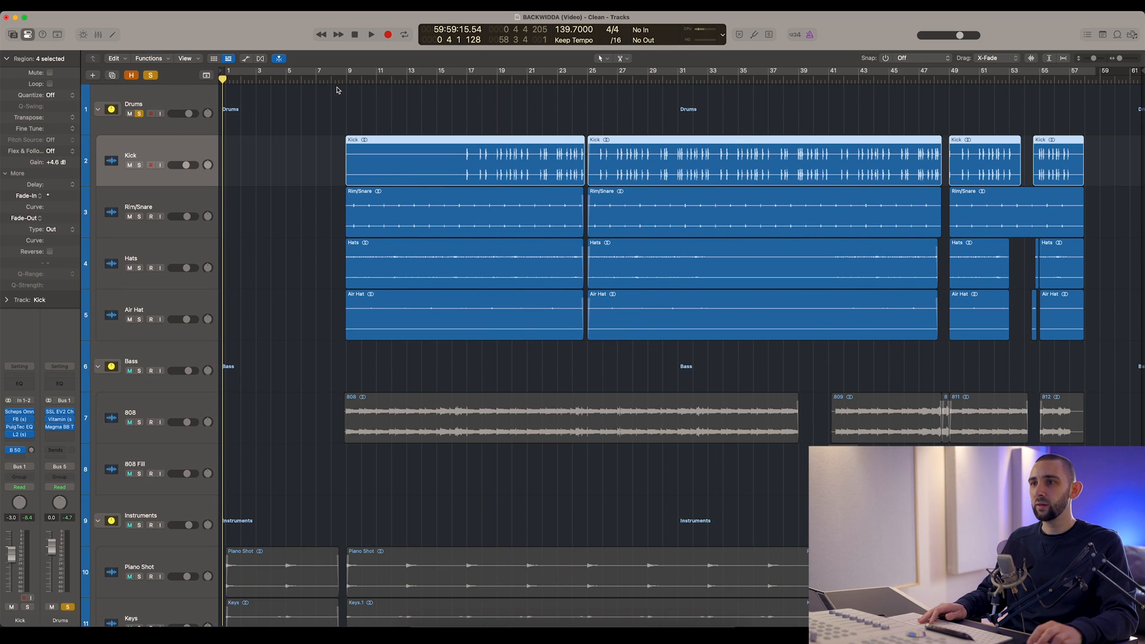
click(465, 78)
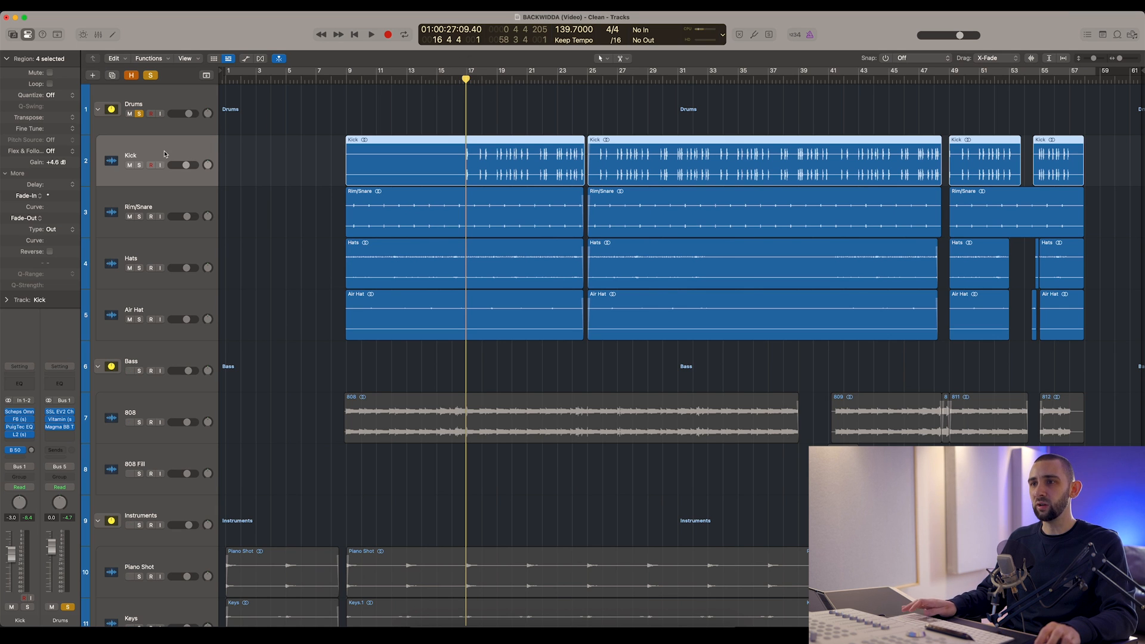
key(space)
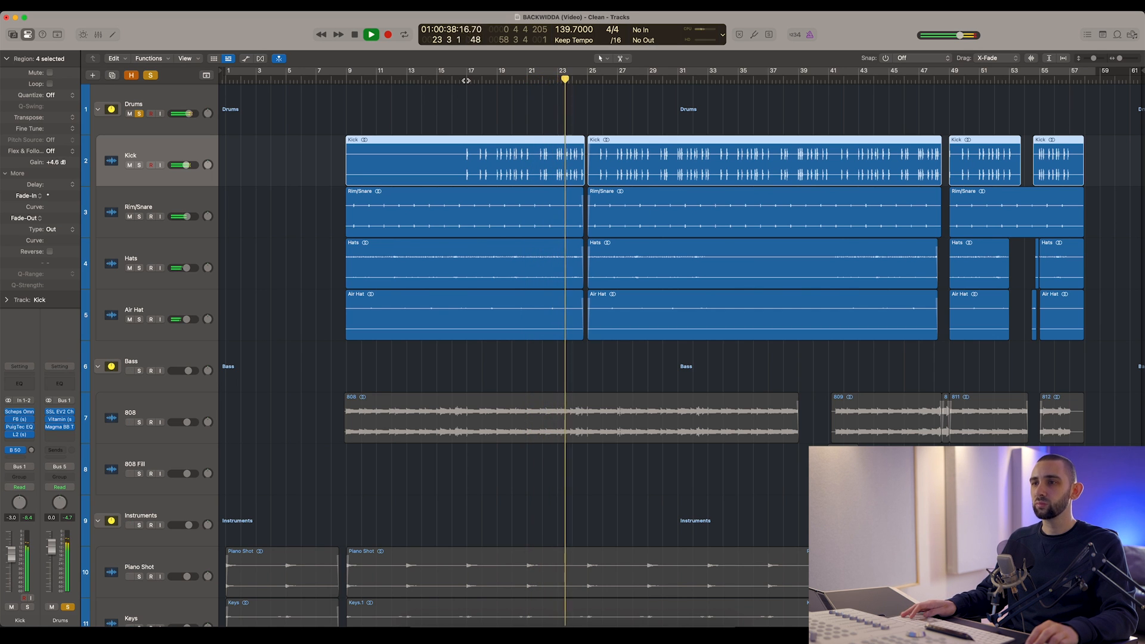
key(space)
- Solo the Kick track as well and play it from about bar 17, with a closer look at its waveform
click(465, 81)
key(s)
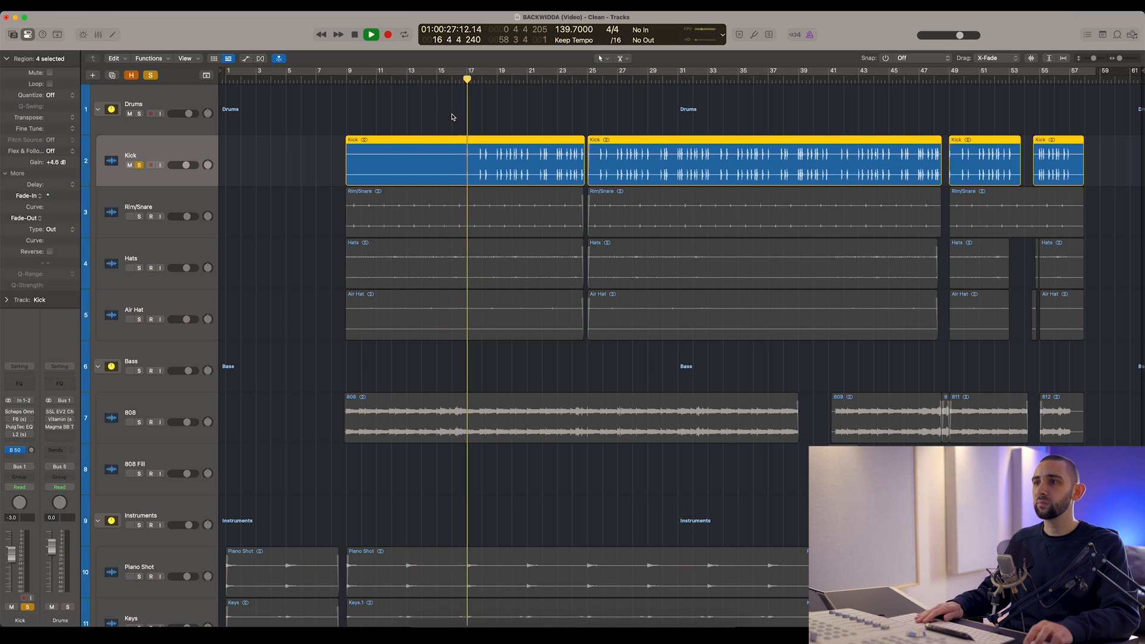
key(super+Right)
key(super+Right)
scroll(486, 120, right, 5)
scroll(484, 119, right, 2)
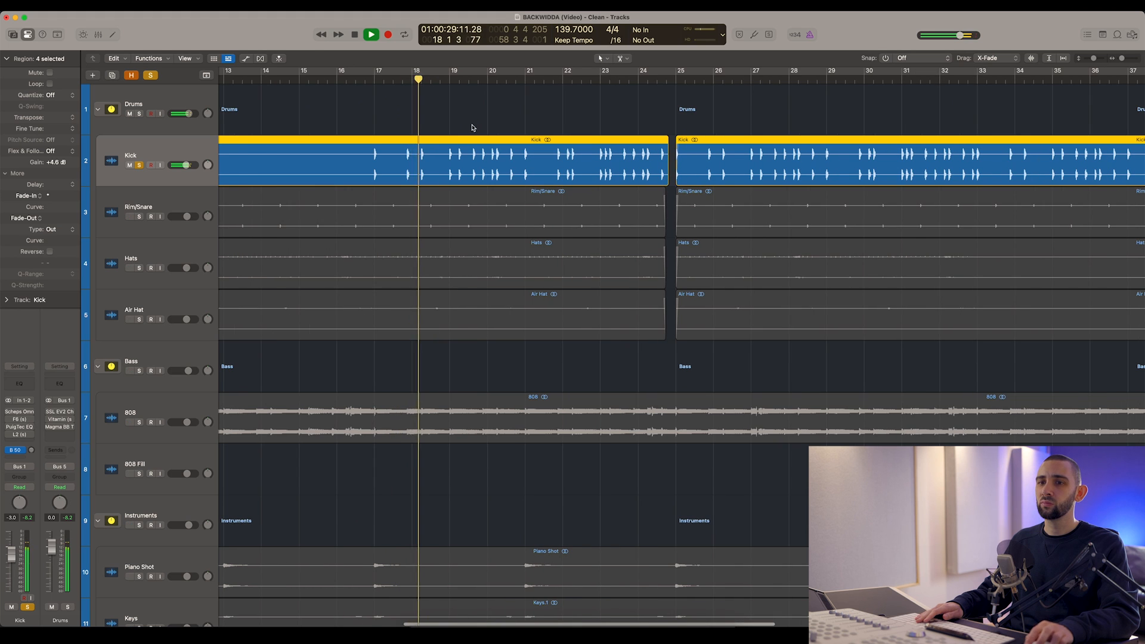
- Open the Kick's Scheps Omni Channel 2, stop playback, and switch the plug-in on
click(20, 412)
key(space)
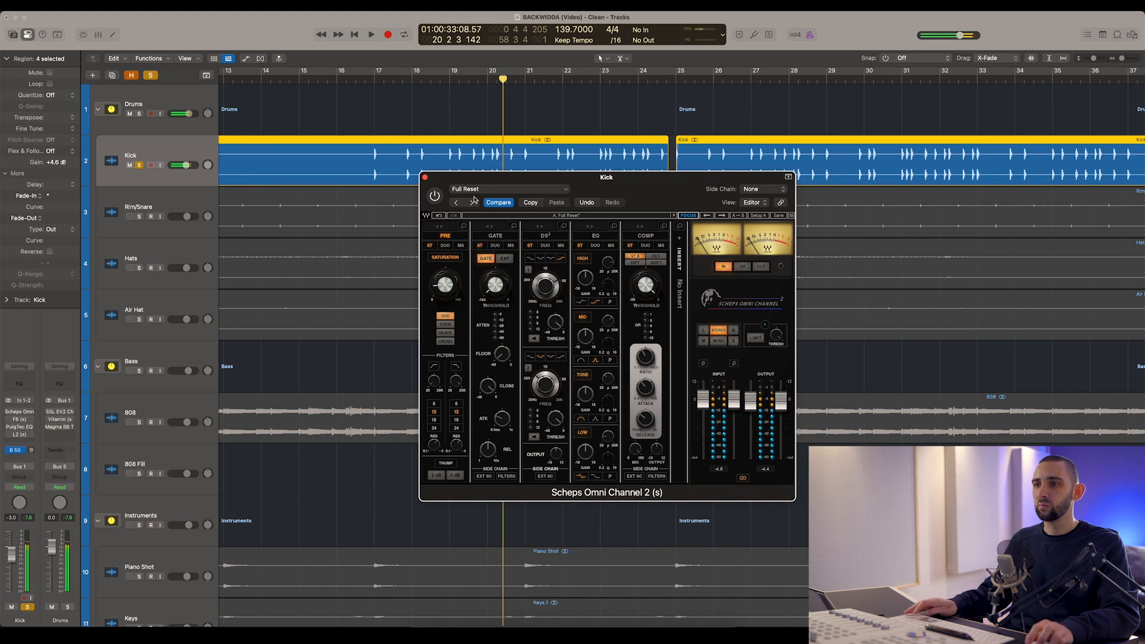
click(435, 196)
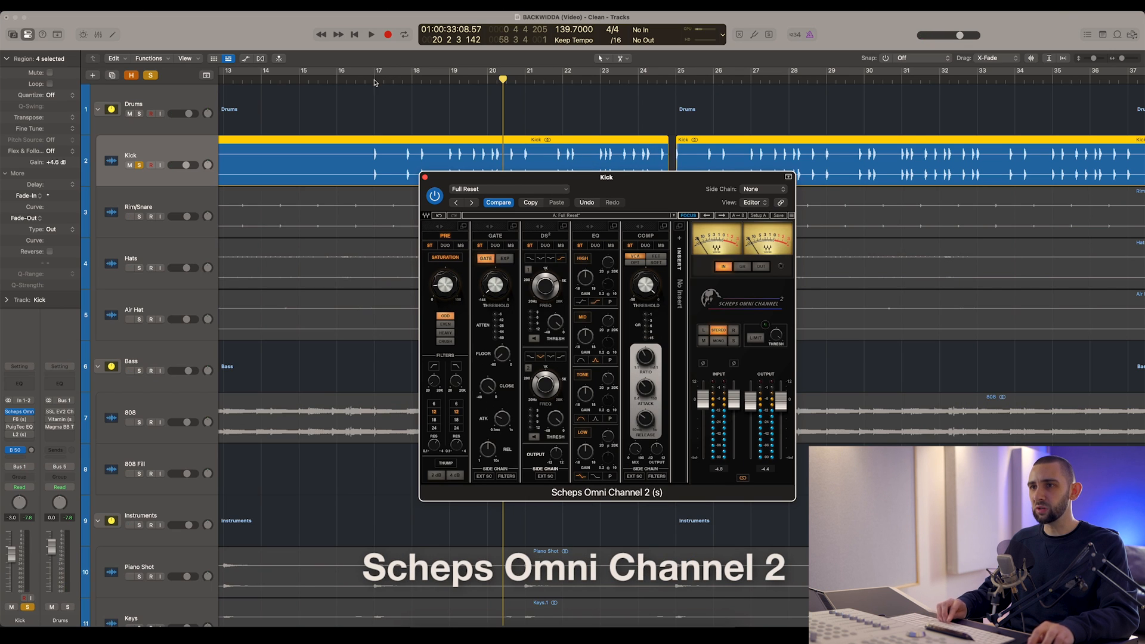
- Play the Kick from about bar 17 and compare it with Scheps Omni Channel 2 bypassed and active
click(375, 82)
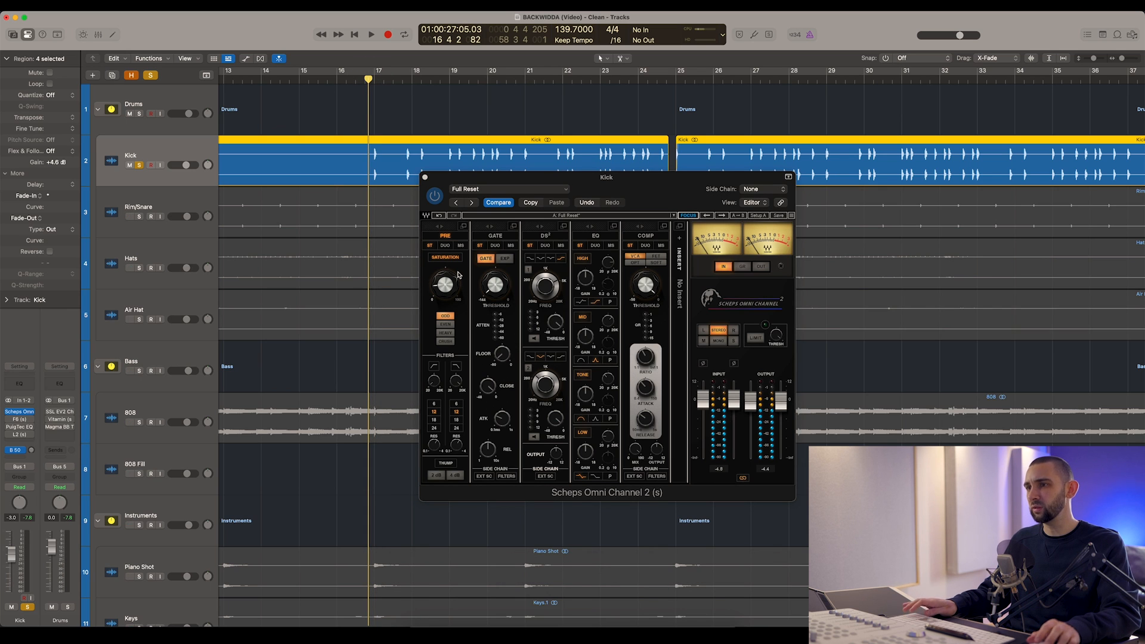
key(space)
click(435, 197)
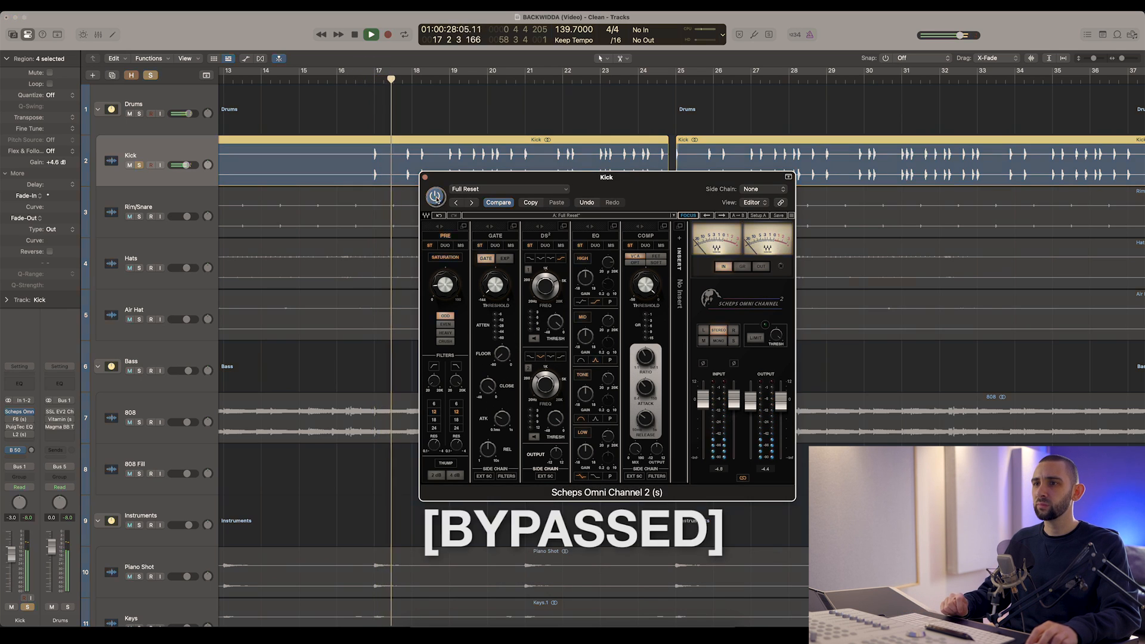
click(436, 196)
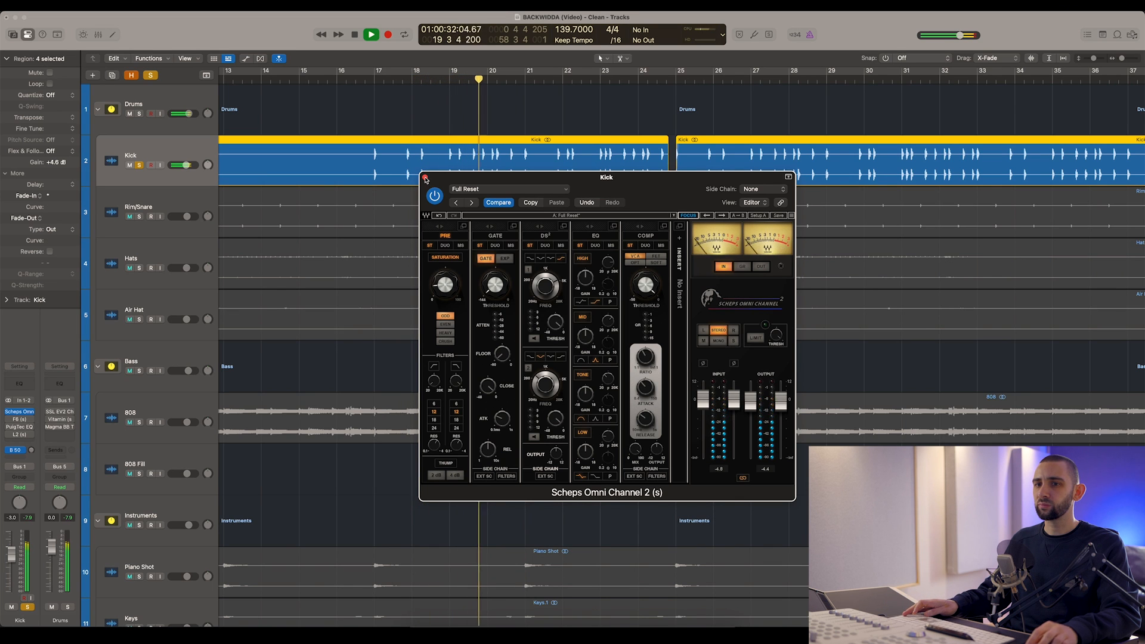
- Switch on and open the F6 on the Kick, stop playback, and examine the settings of bands 1 and 2
click(6, 412)
click(20, 419)
key(space)
drag(443, 125, 589, 147)
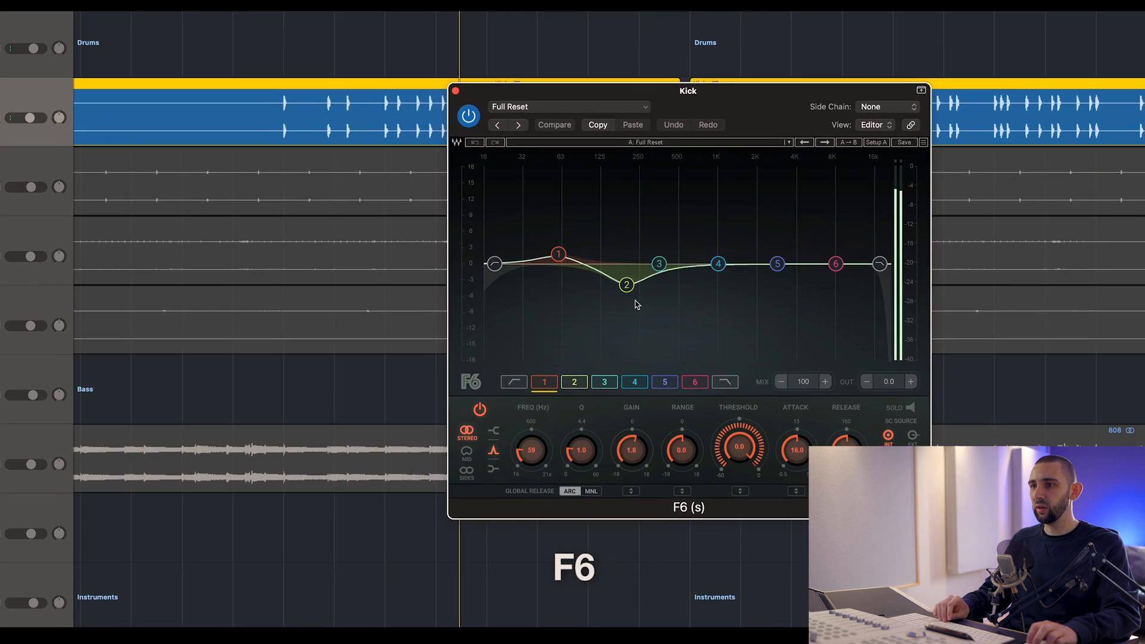
click(632, 295)
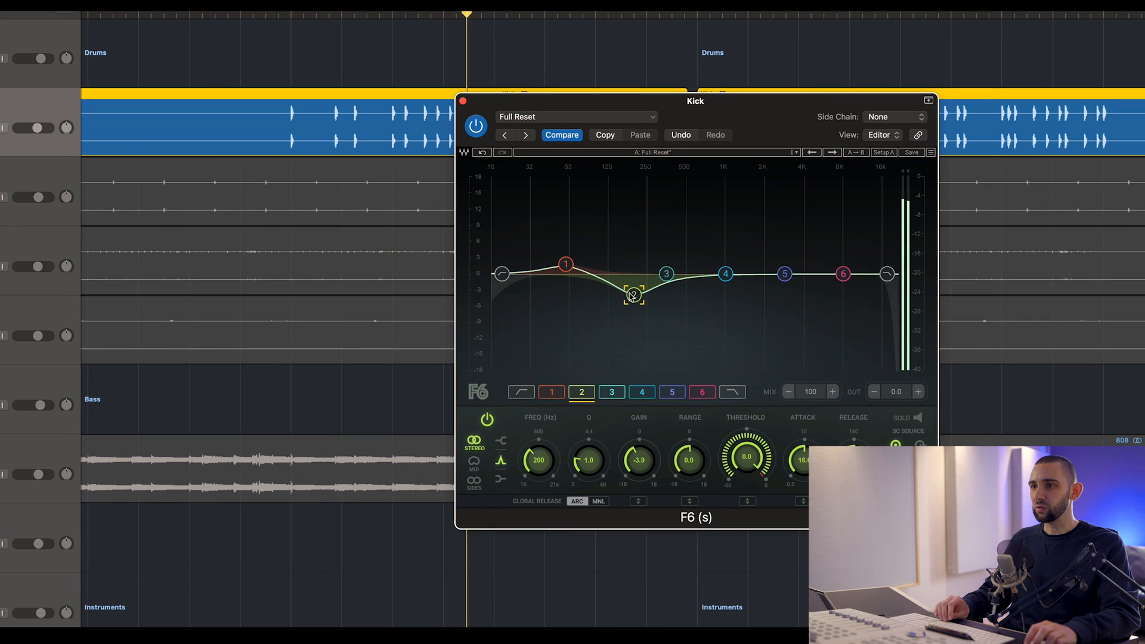
click(564, 264)
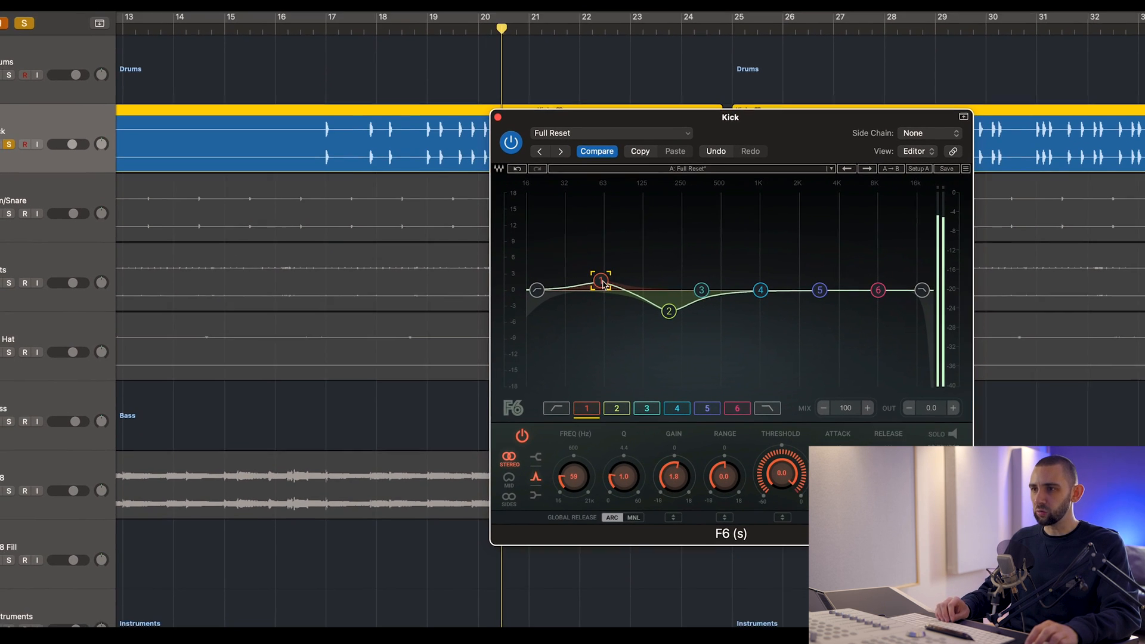
click(670, 311)
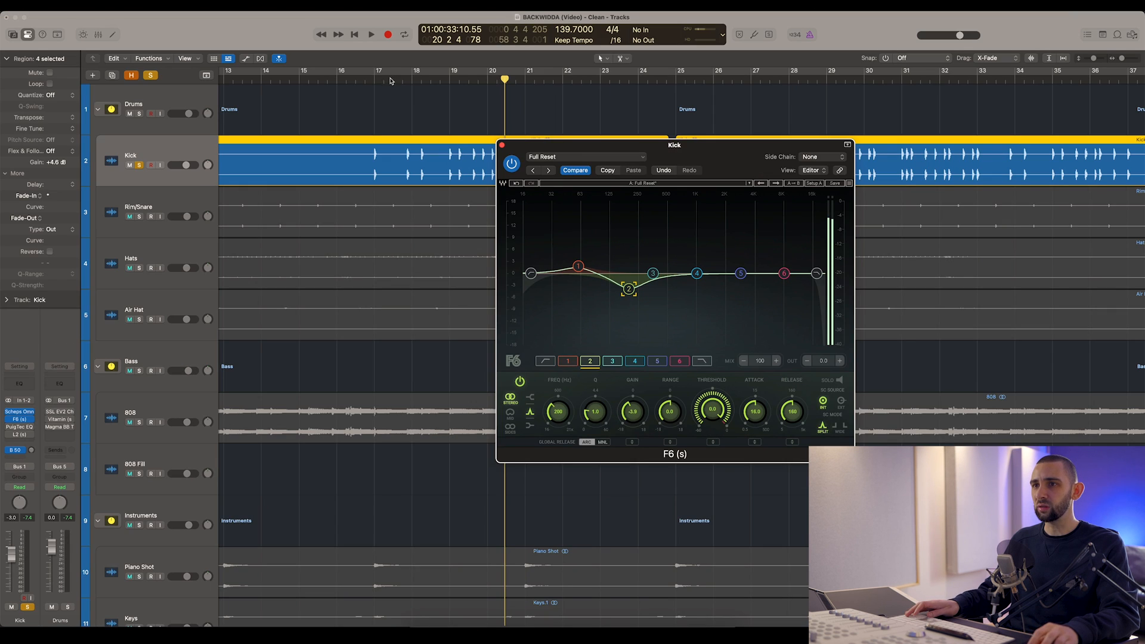
- Play the Kick from about bar 19, compare it twice with the F6 bypassed and active, and close the F6 window
click(449, 81)
key(space)
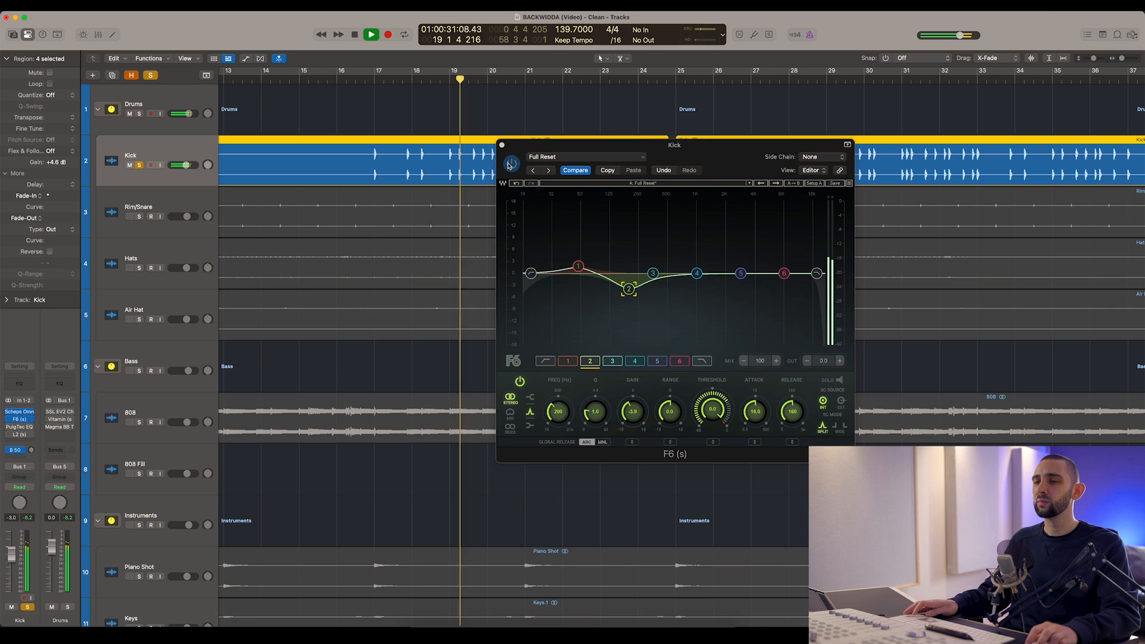
click(511, 164)
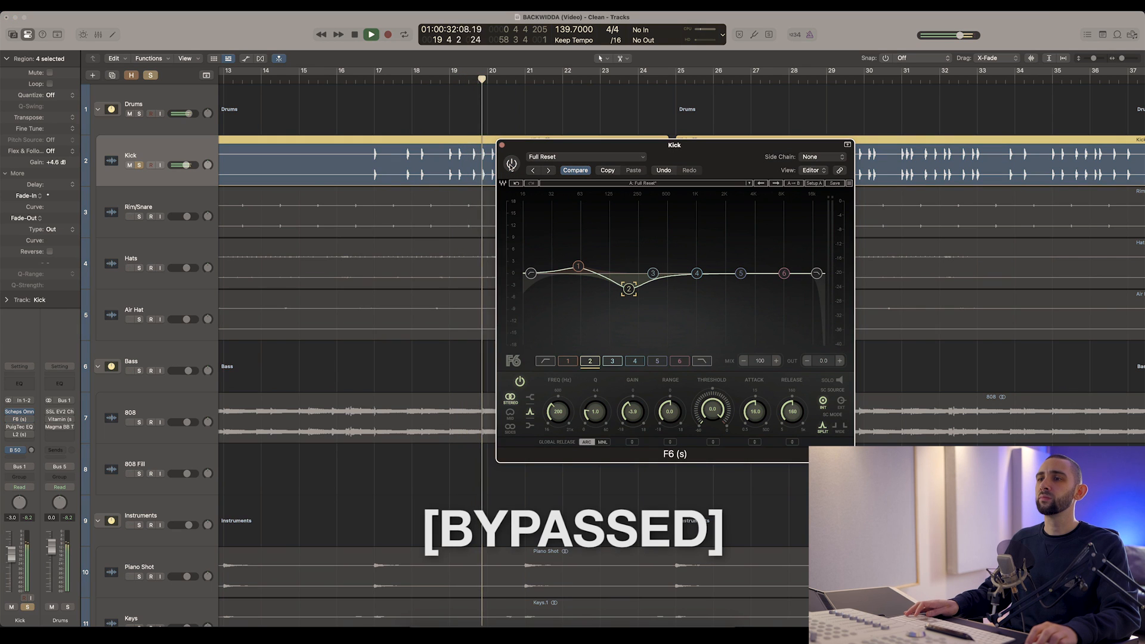
click(511, 164)
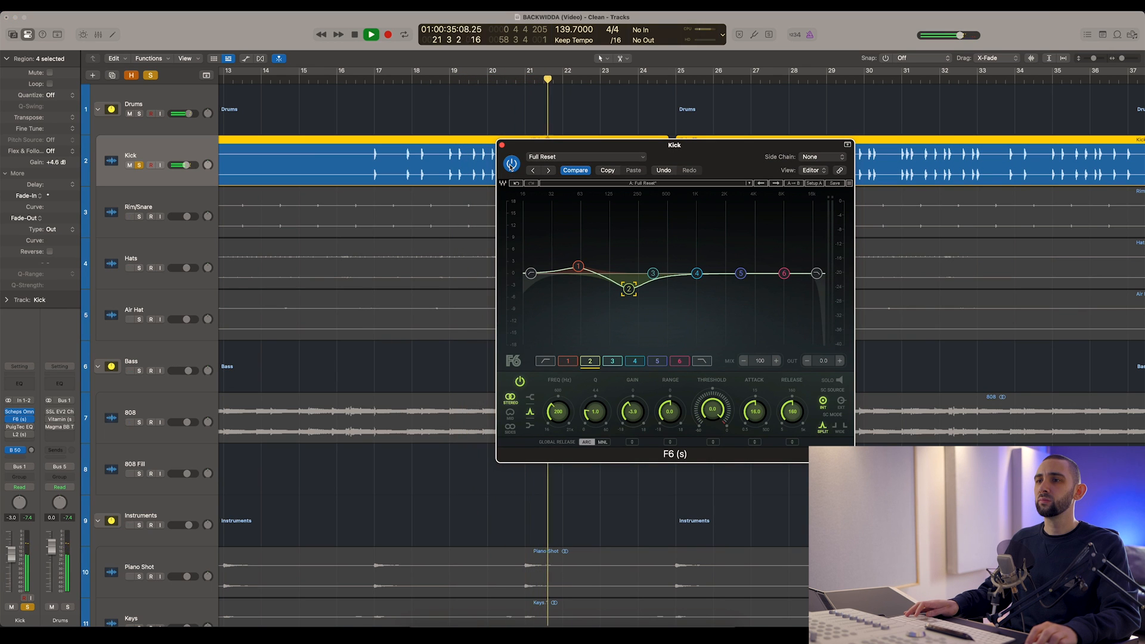
click(511, 164)
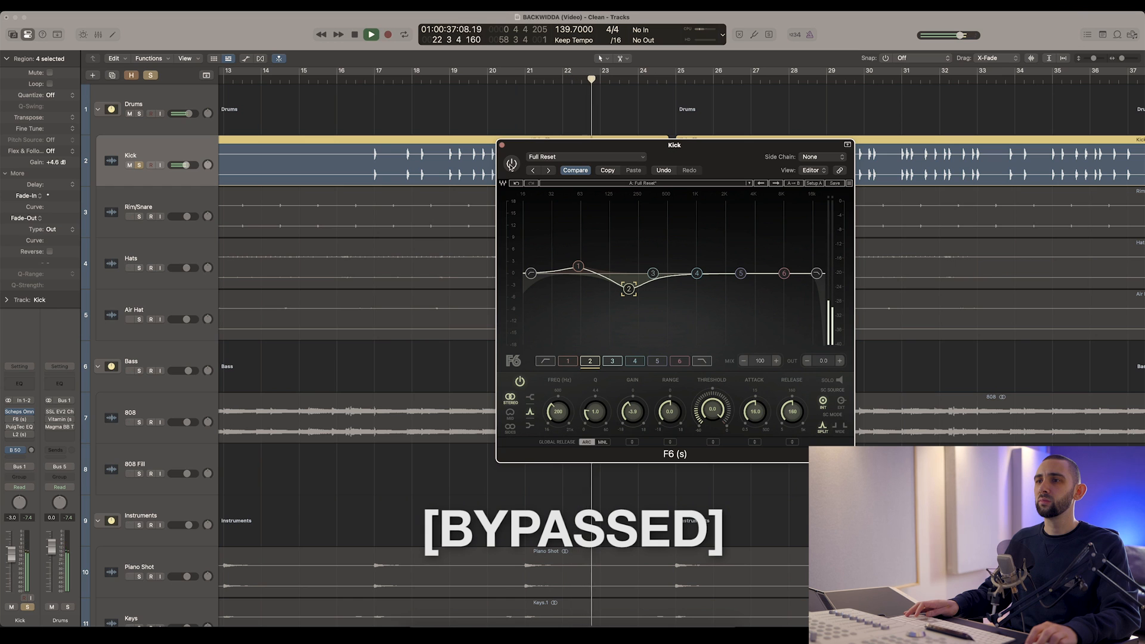
click(511, 164)
drag(502, 147, 497, 185)
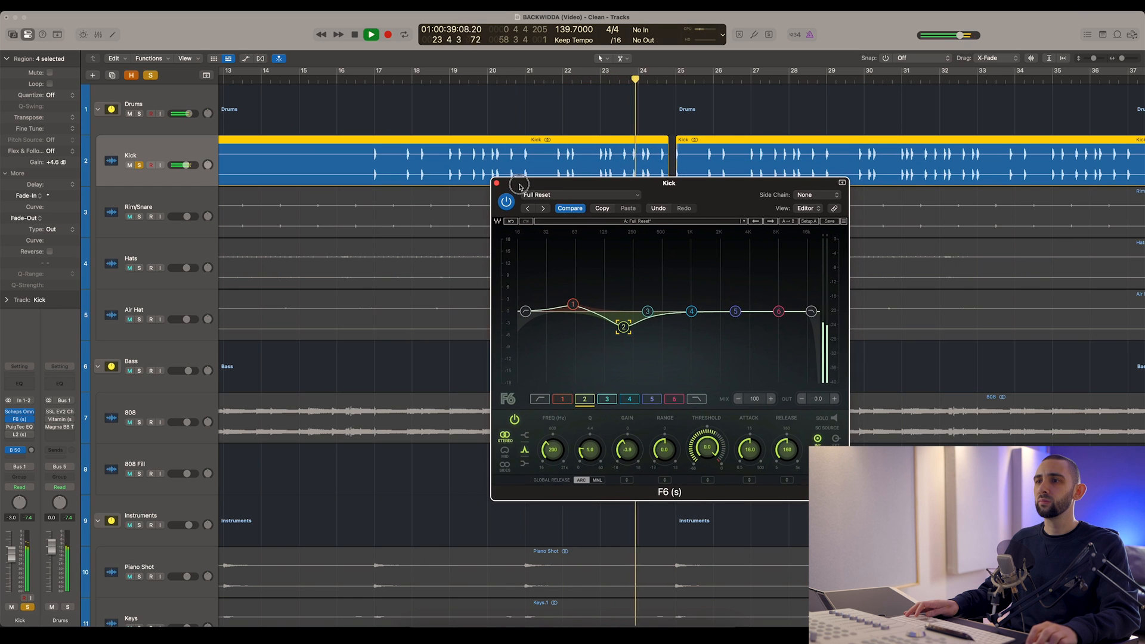
click(497, 183)
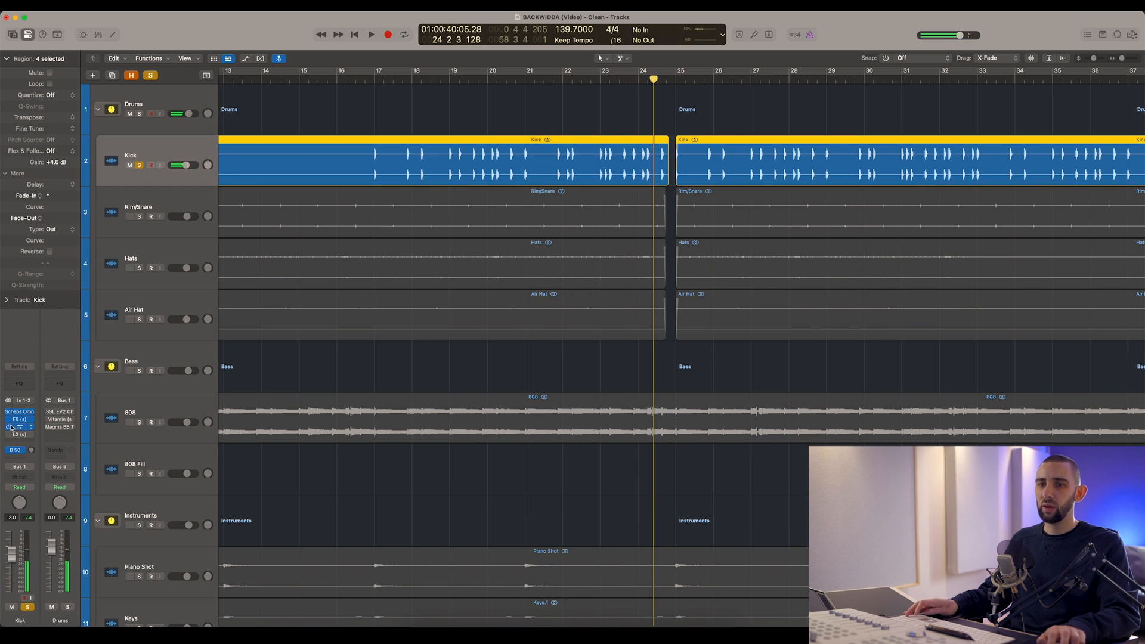
- Switch on the PuigTec EQP1A on the Kick, move its window clear of the track, and play from about bar 19
click(10, 427)
drag(430, 133, 465, 232)
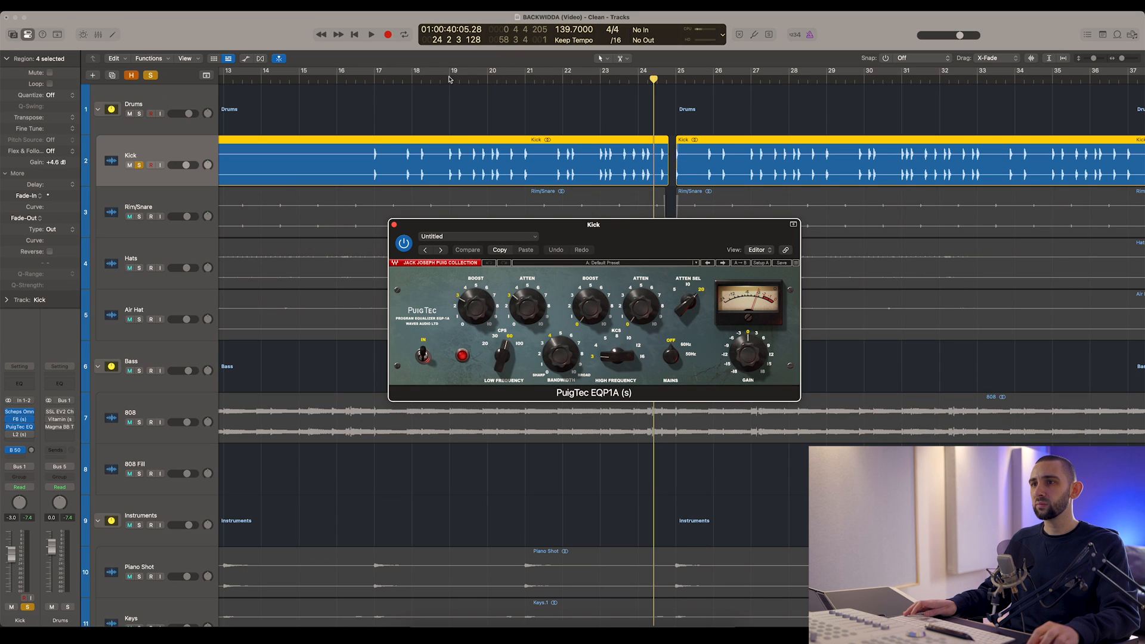
click(449, 78)
key(space)
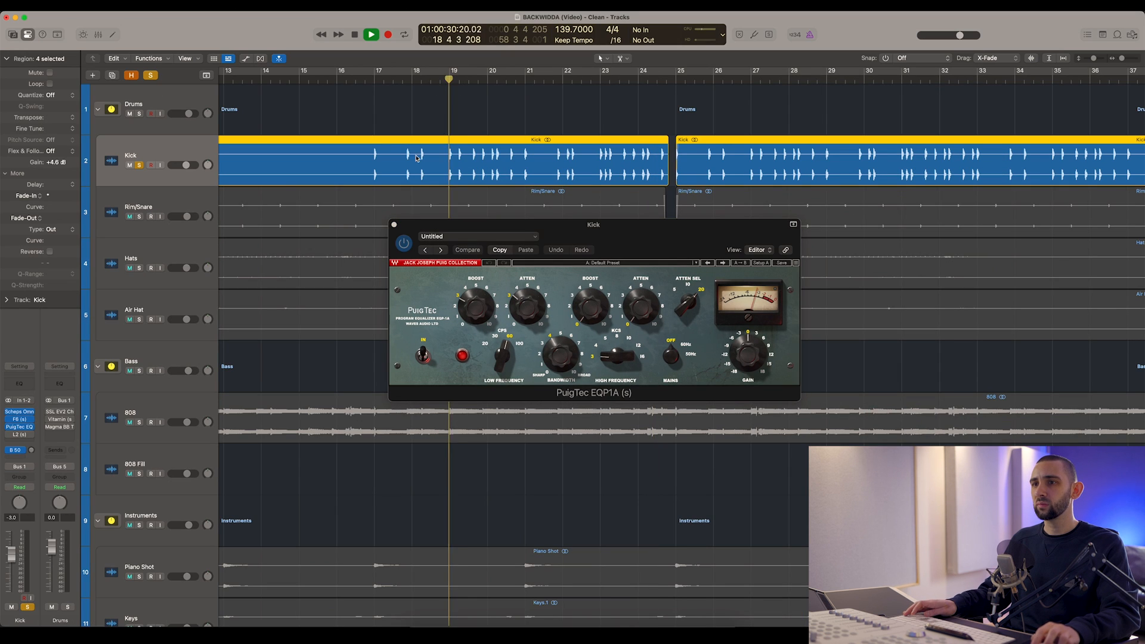
- Compare the Kick with the PuigTec EQP1A bypassed and active, replaying from about bar 19, and close the plug-in window
click(404, 244)
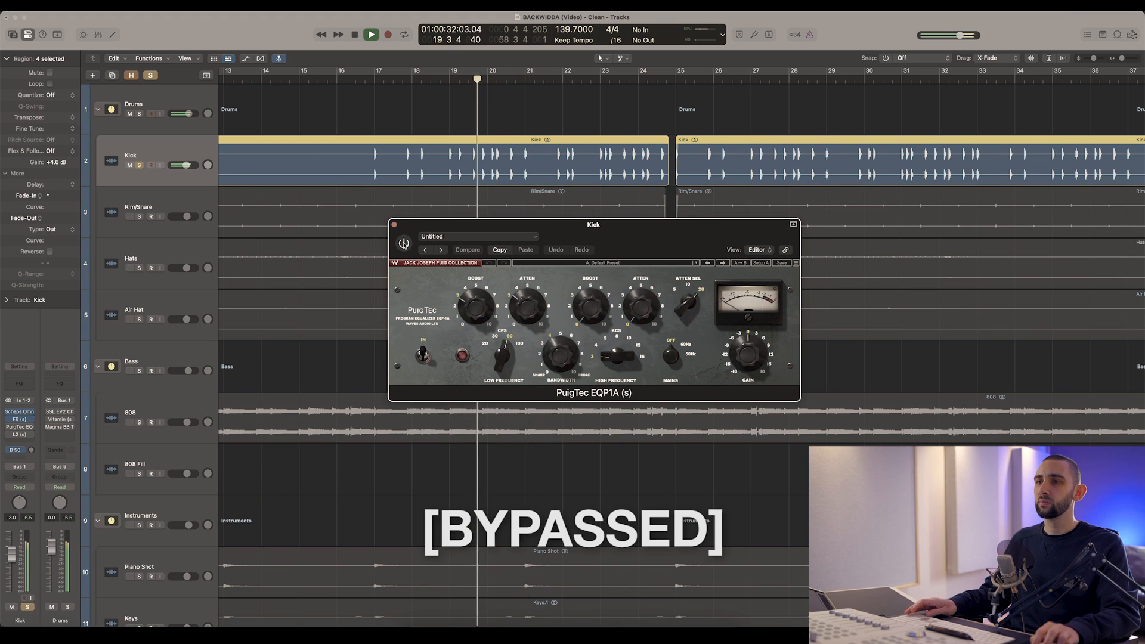
click(404, 245)
key(comma)
key(comma)
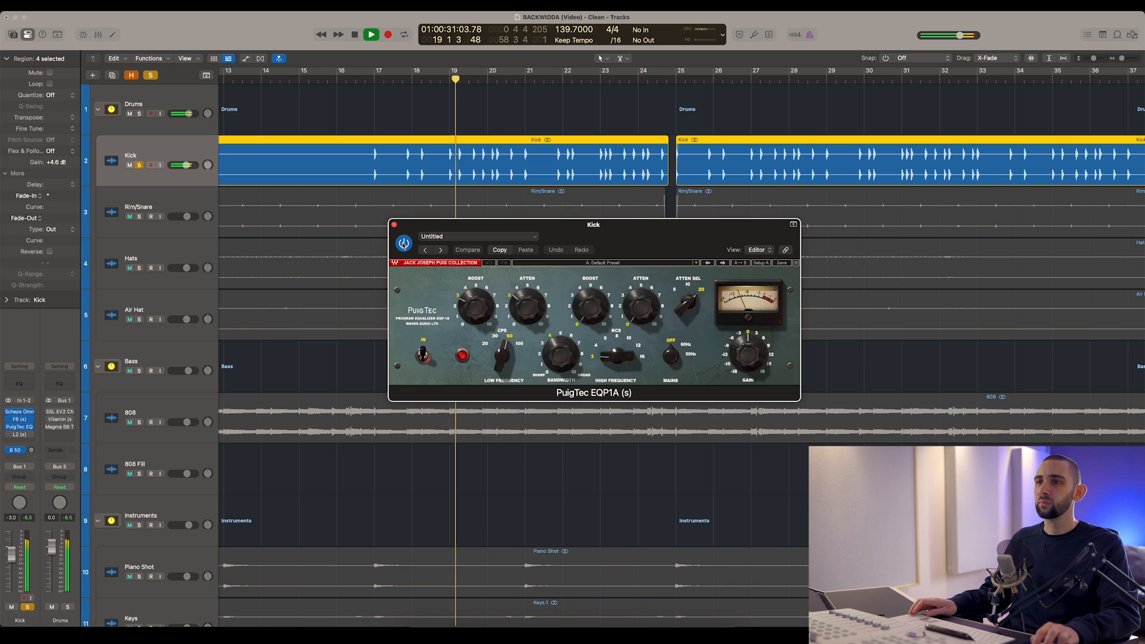
click(404, 244)
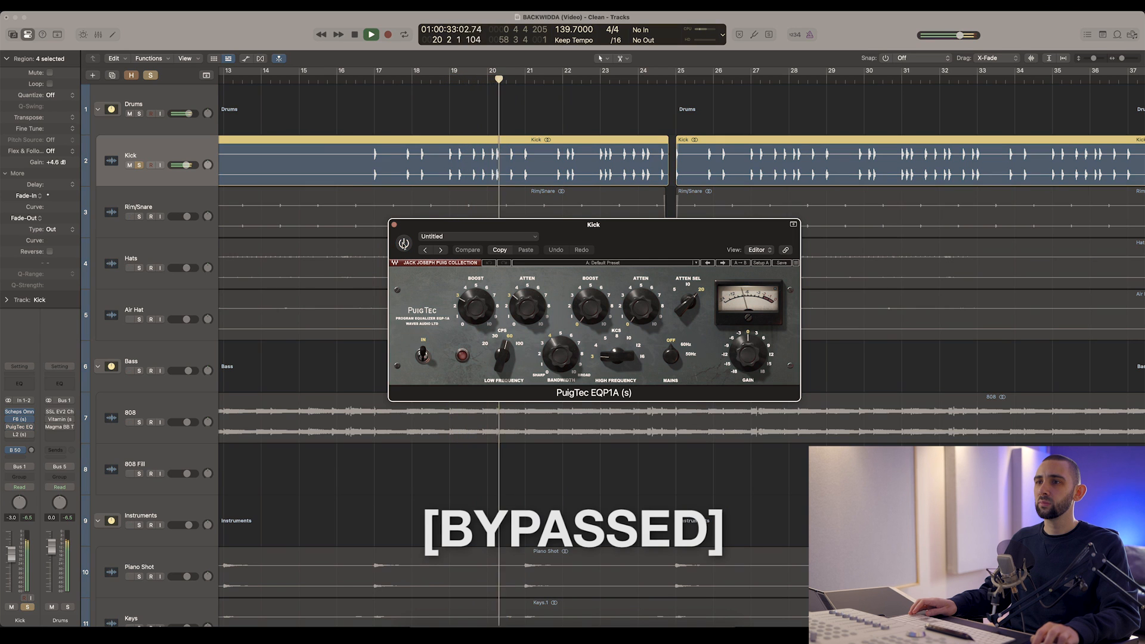
key(space)
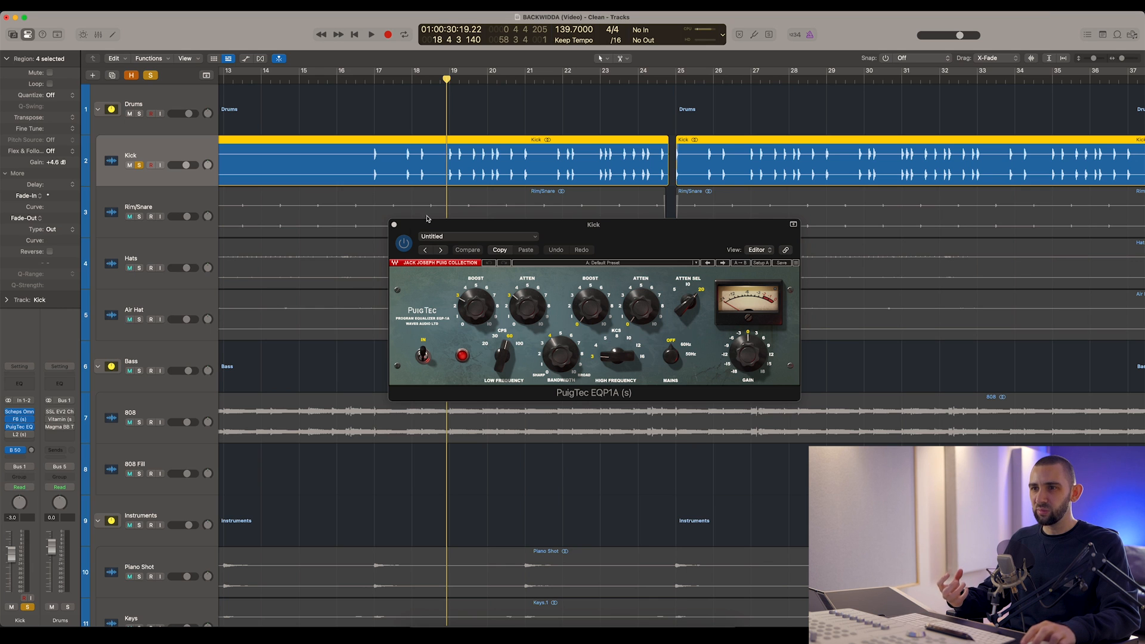
click(394, 225)
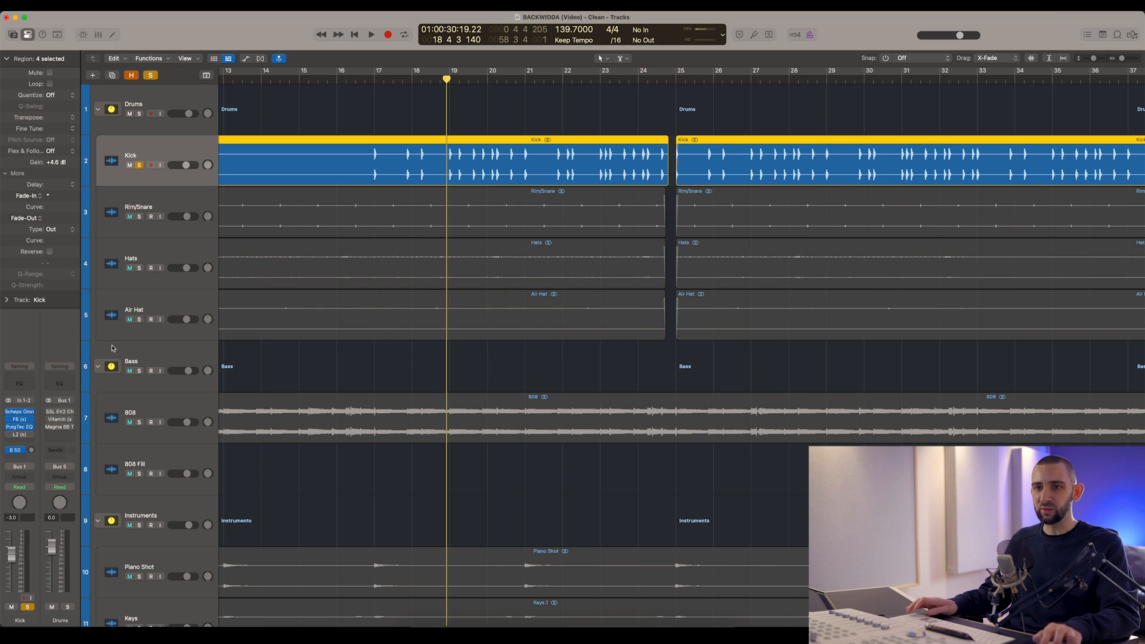
- Switch on the L2 on the Kick, compare the sound with it bypassed and active, and close its window
click(9, 435)
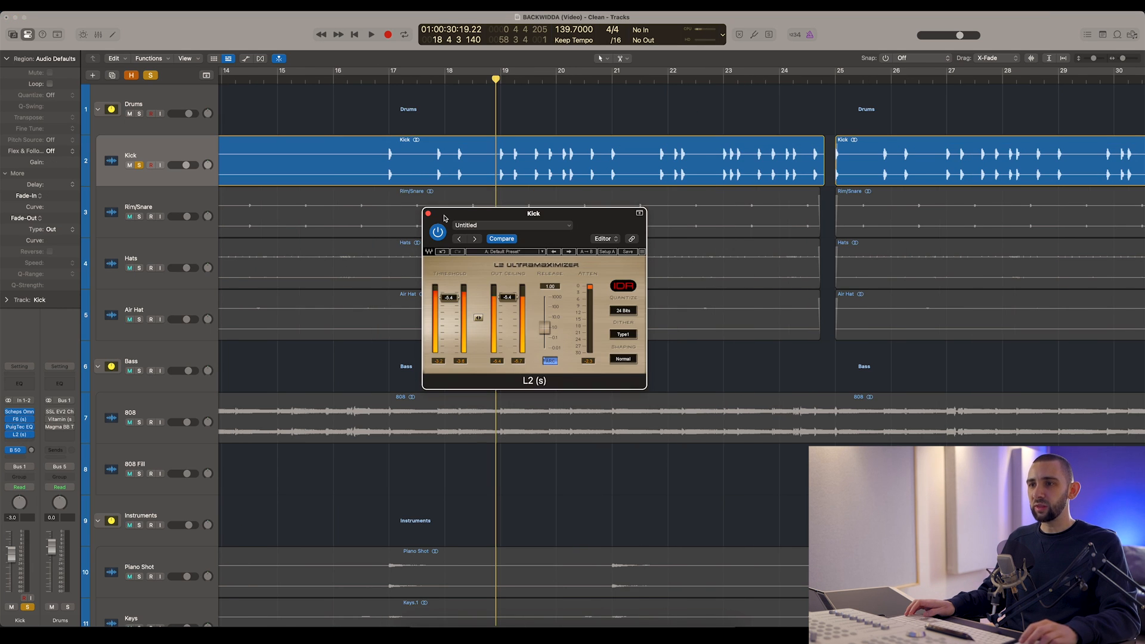
drag(457, 215, 458, 204)
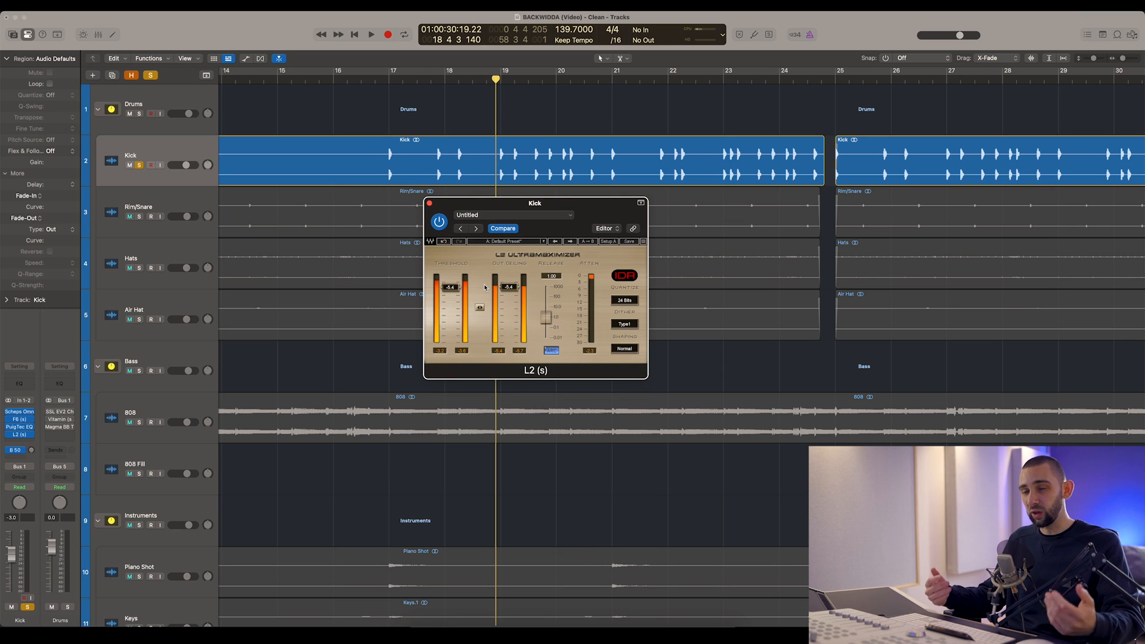
click(440, 223)
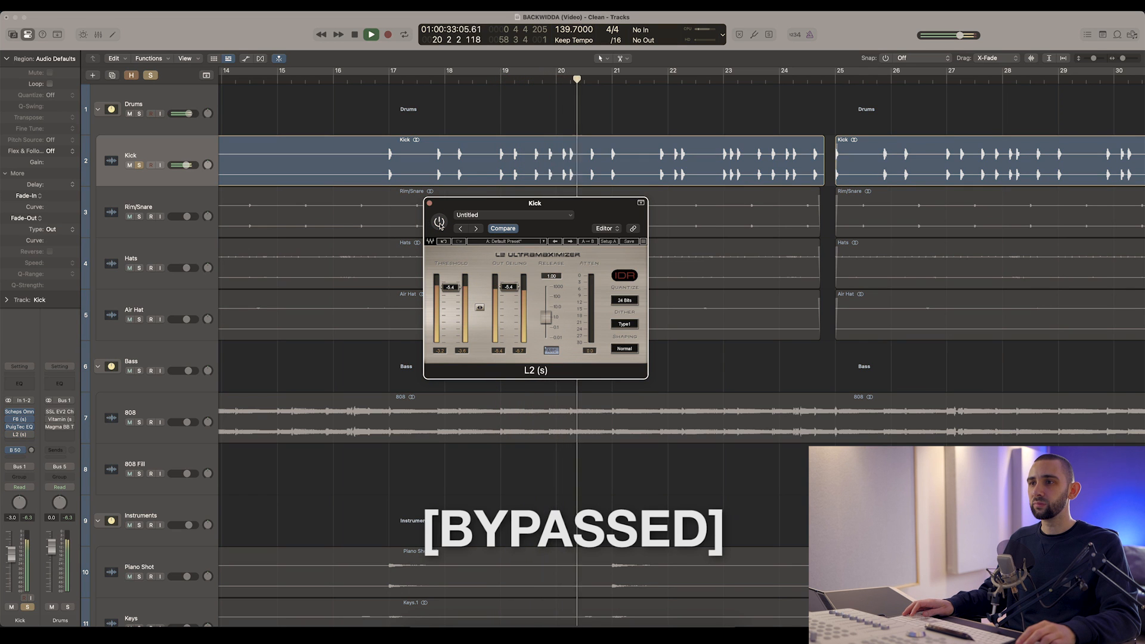
click(439, 223)
key(space)
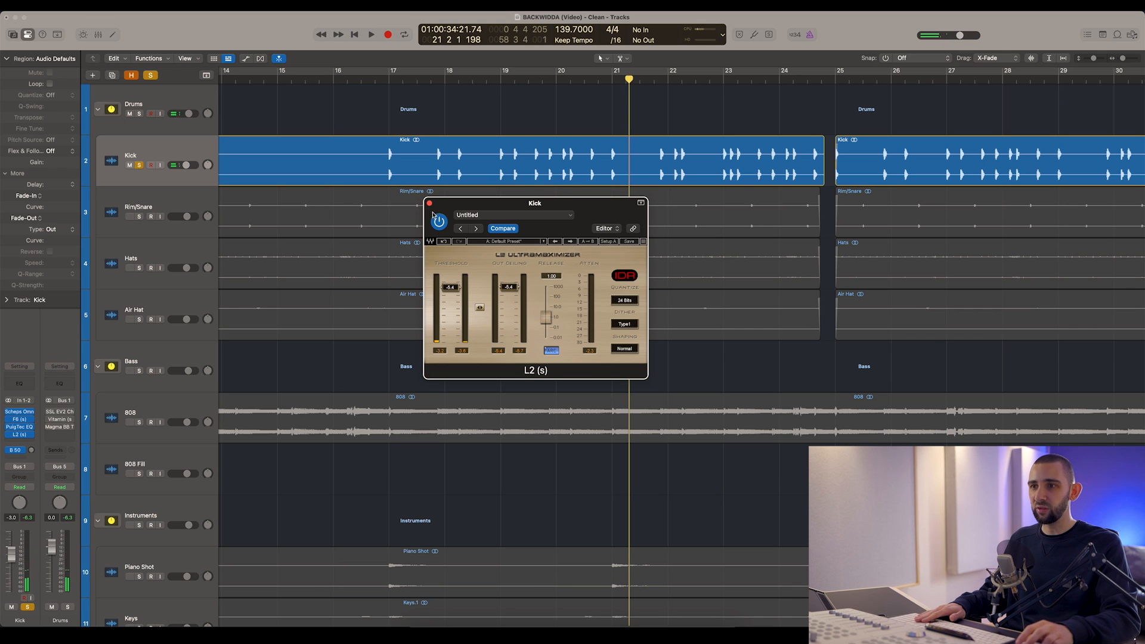
click(429, 204)
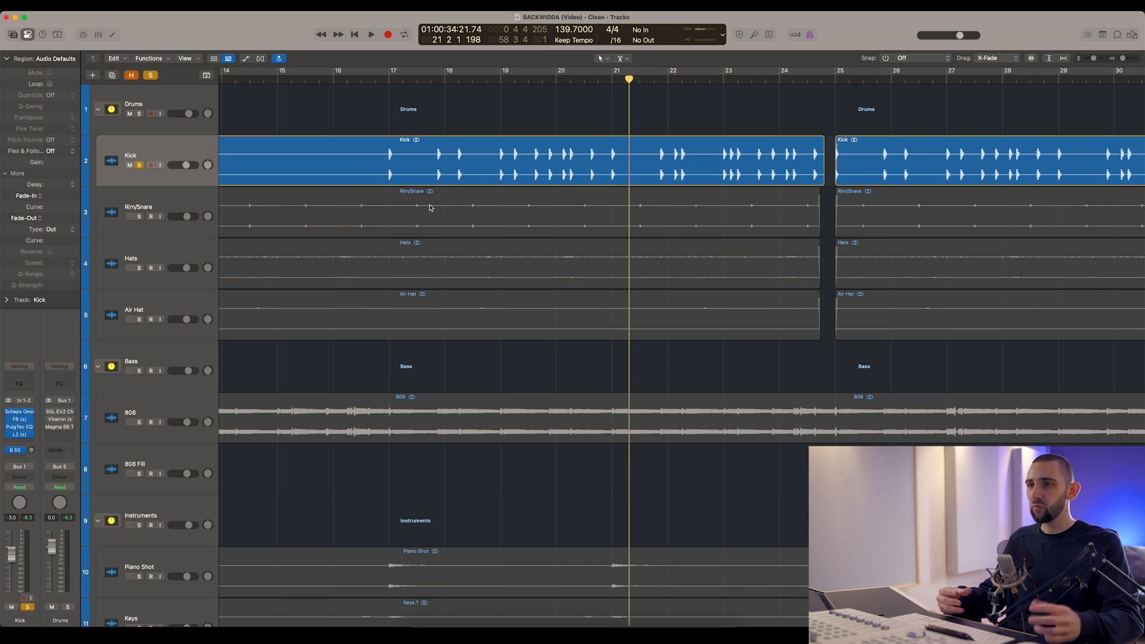
- Select the Rim/Snare track and solo it alongside the Kick
key(super+Left)
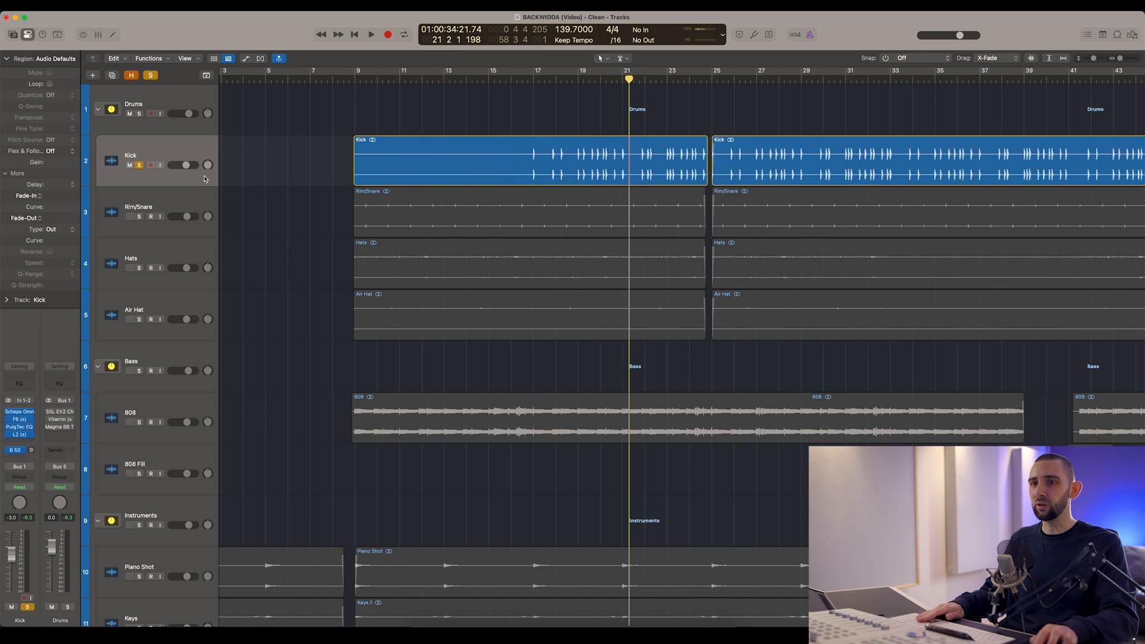
click(156, 197)
click(138, 217)
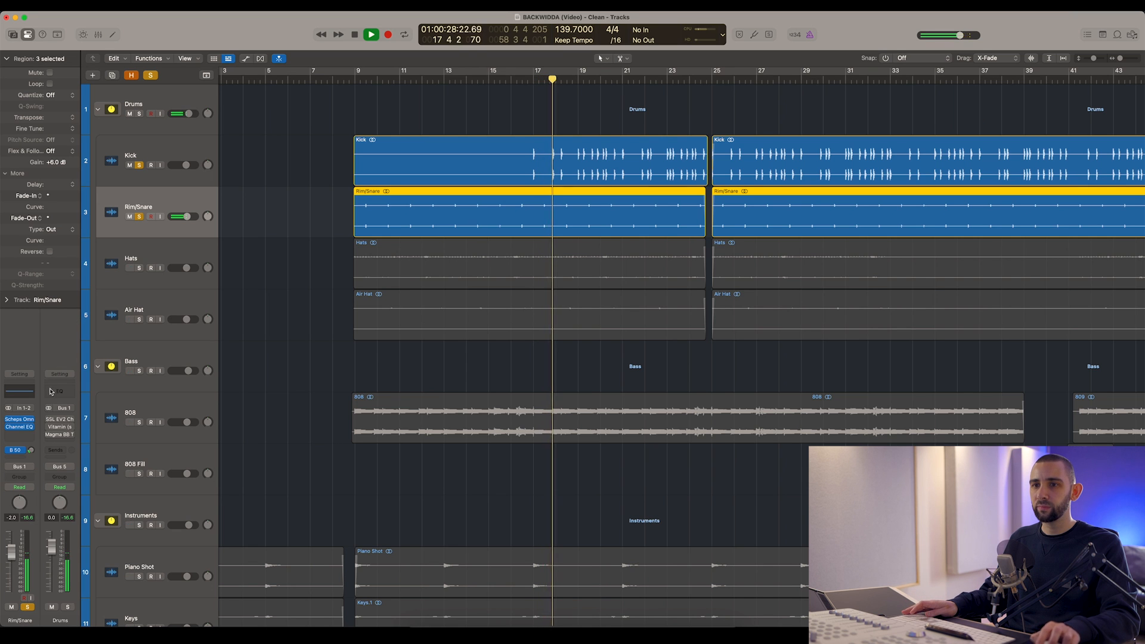
- Open the Rim/Snare's Scheps Omni Channel 2, move its window clear of the track list, and stop playback
click(21, 422)
drag(495, 132, 614, 174)
key(space)
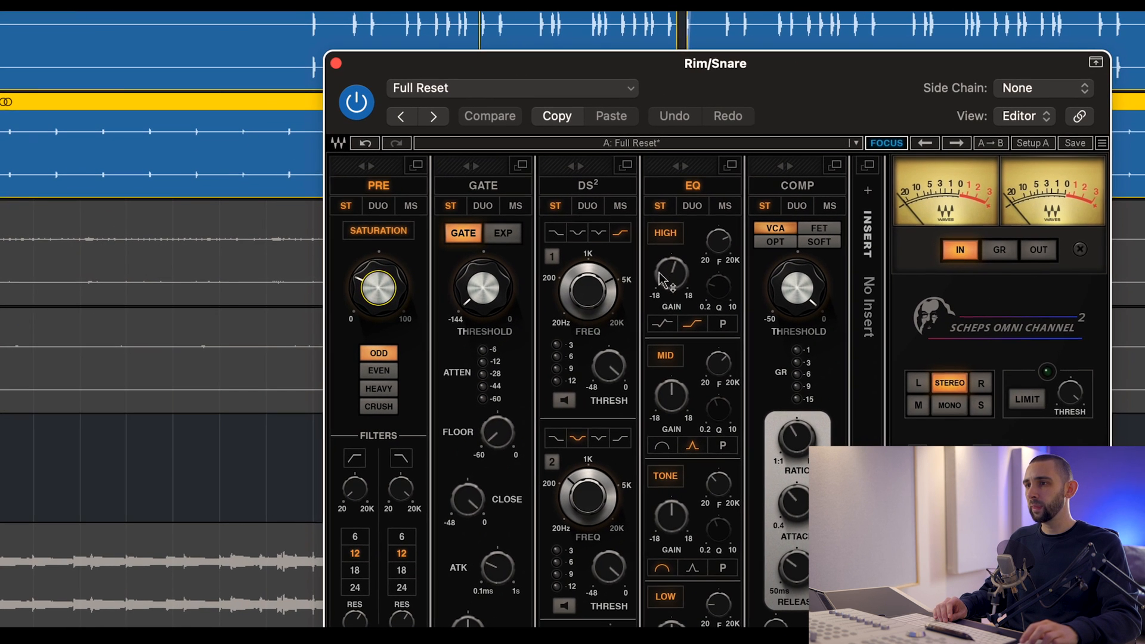
- Compare the Rim/Snare with the Scheps Omni Channel 2 bypassed and active, replaying from about bar 17, and close the plug-in window
mouse_move(799, 268)
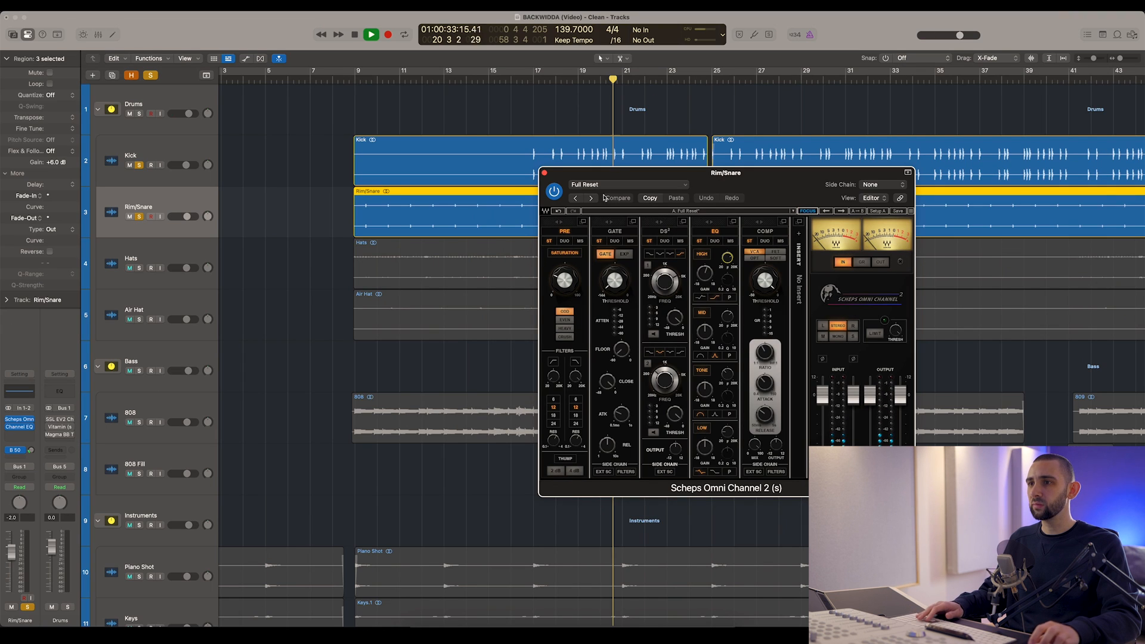
click(553, 192)
drag(566, 177, 468, 190)
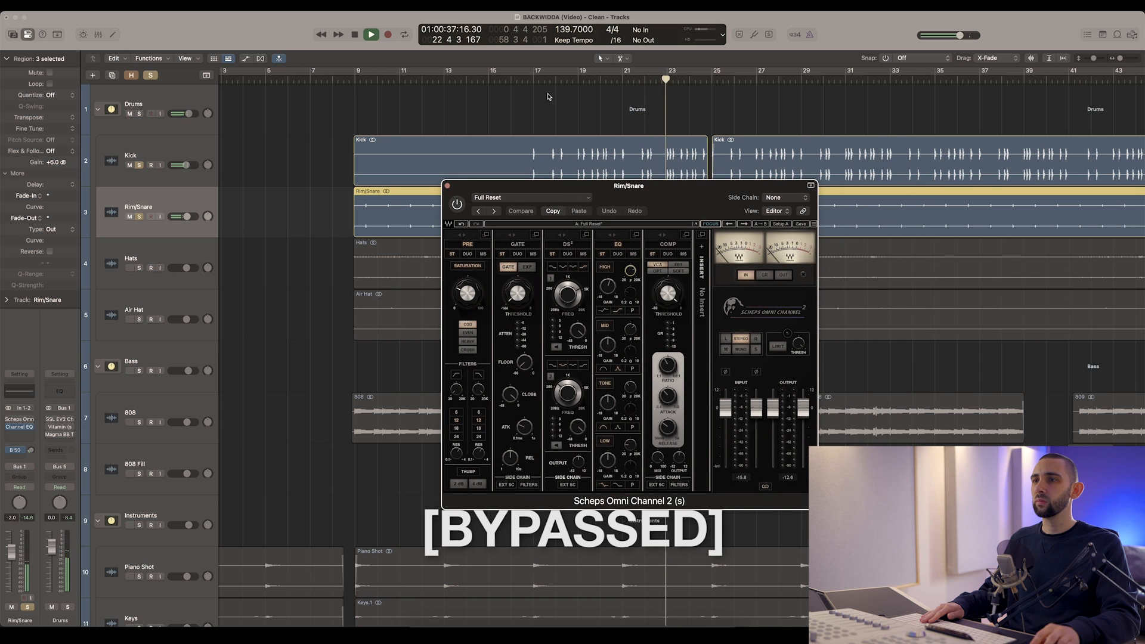
click(534, 78)
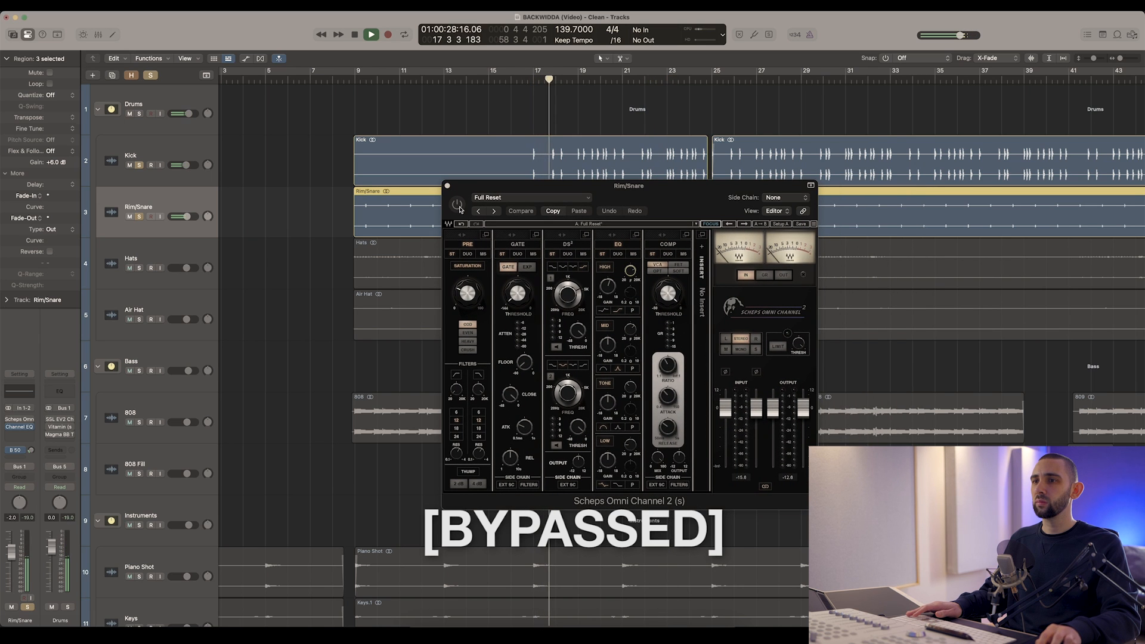
click(457, 206)
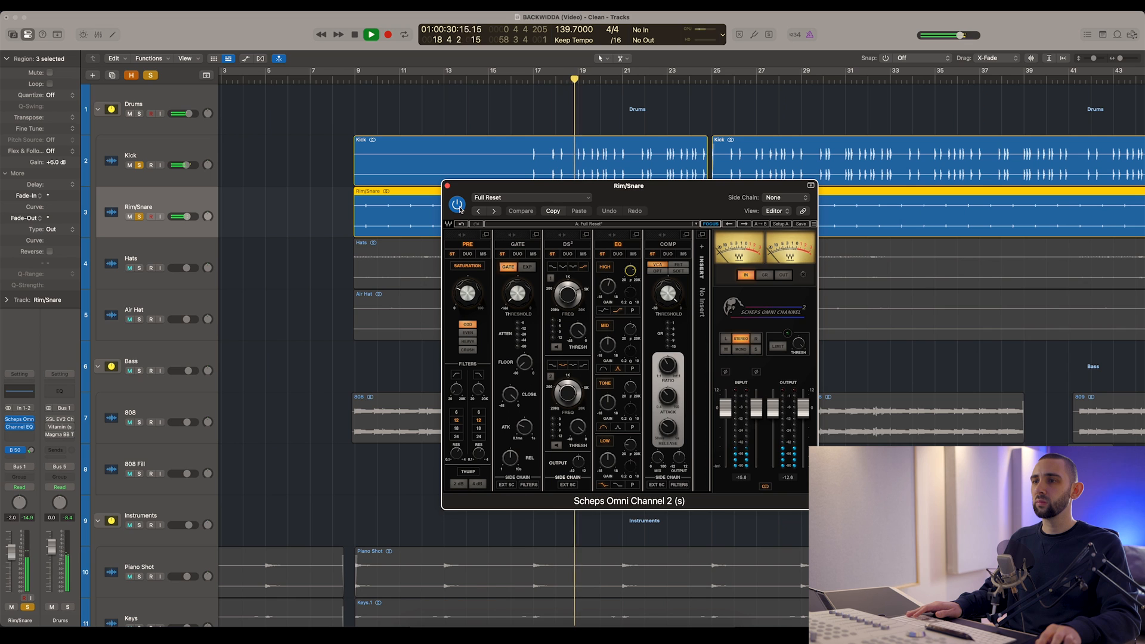
click(458, 205)
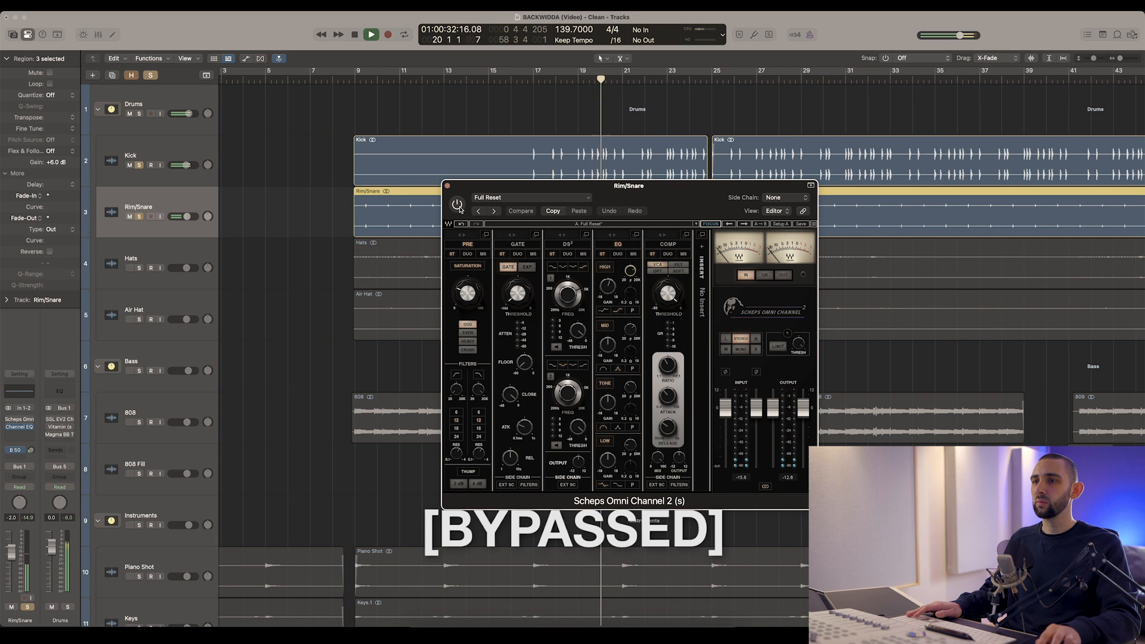
click(458, 206)
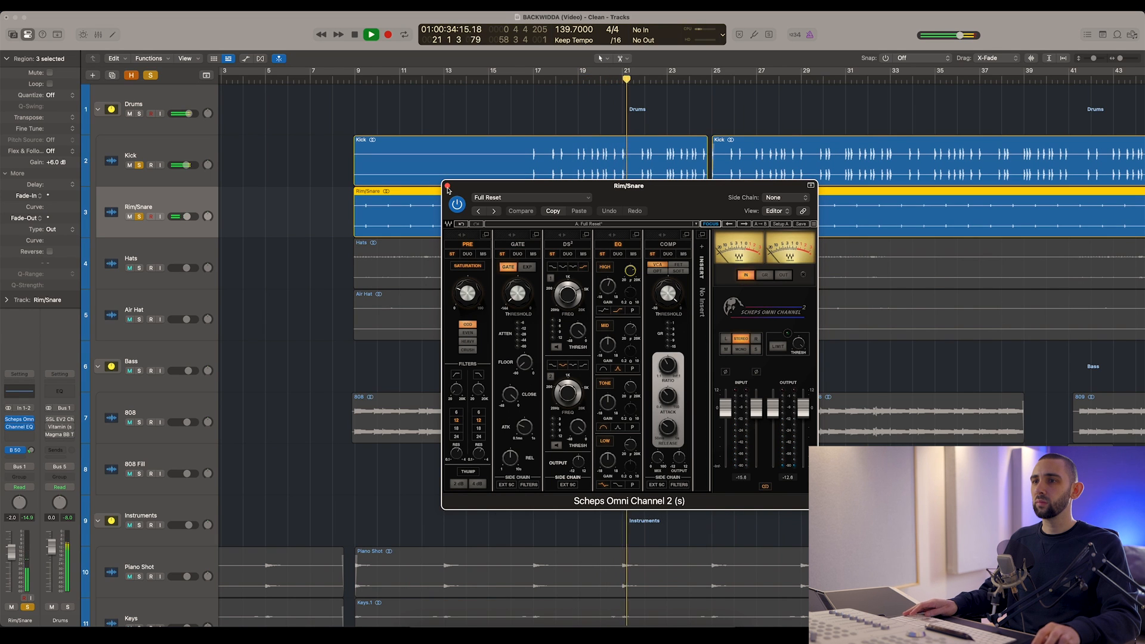
click(448, 187)
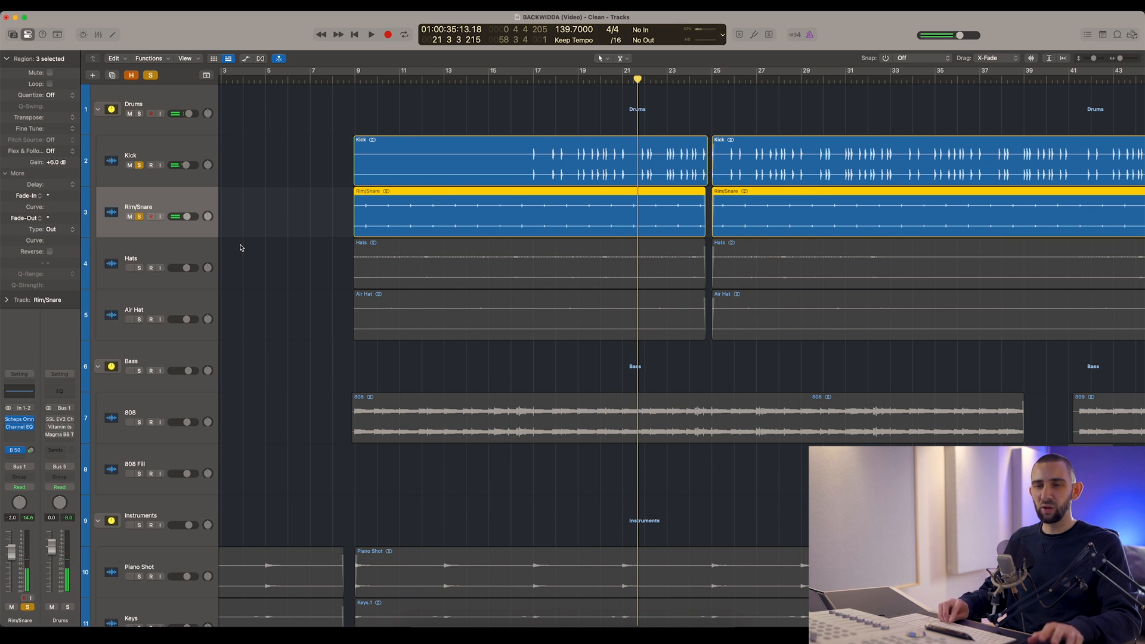
- Select the Hats track, solo it alongside the Kick and Rim/Snare, and start playback from bar 17
click(140, 269)
click(536, 84)
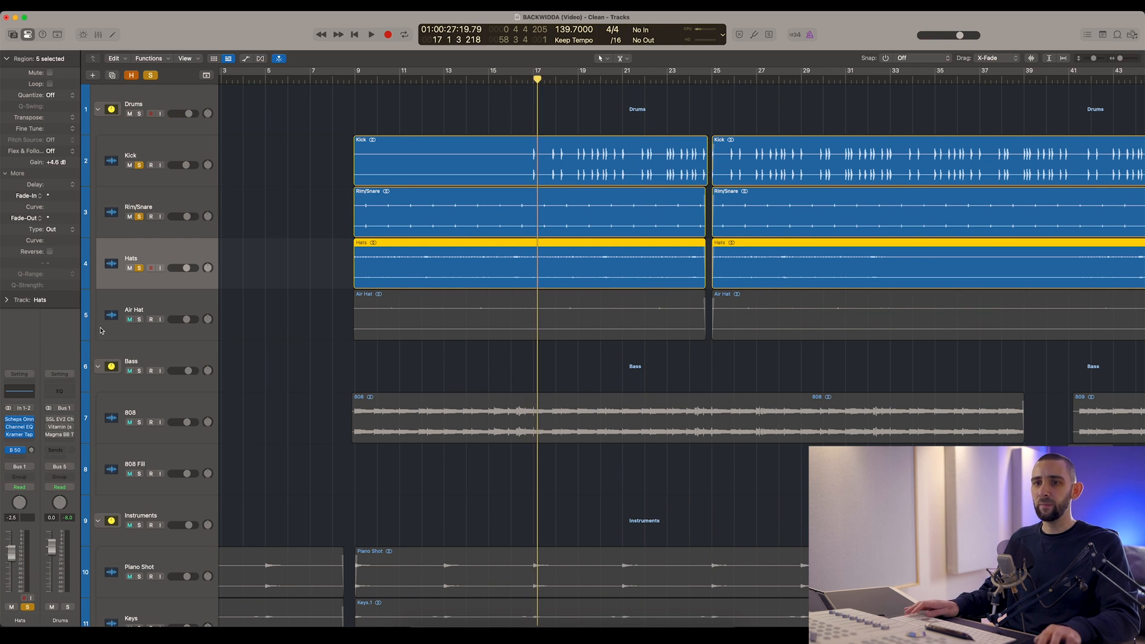
key(space)
- Open the Hats' Scheps Omni Channel 2, examine its saturation and EQ settings during playback, and close its window
click(20, 420)
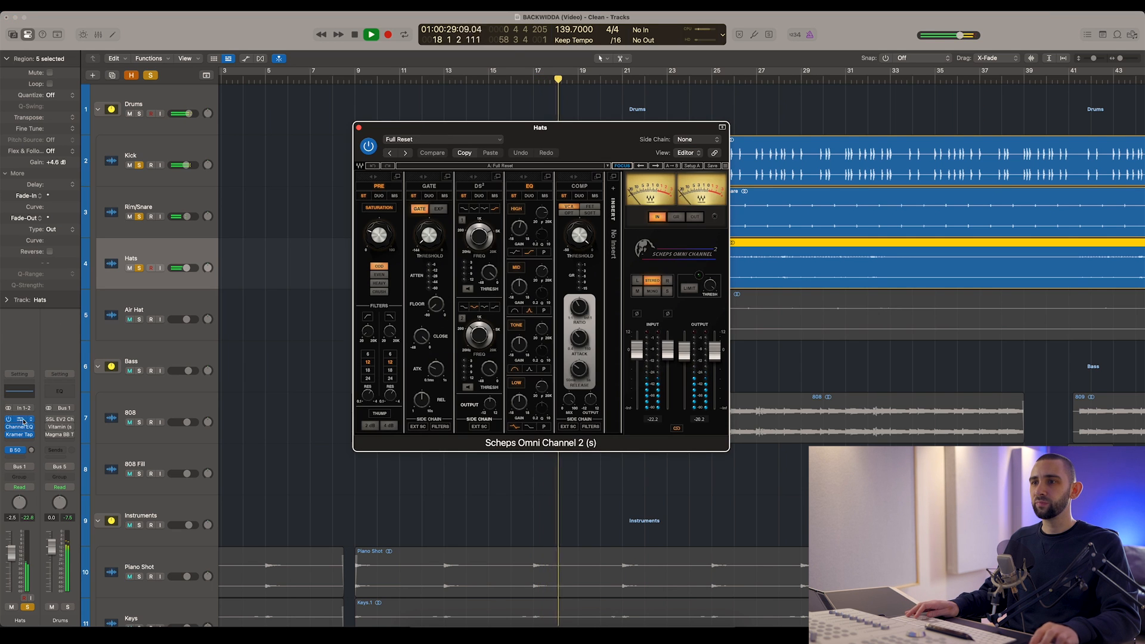
mouse_move(523, 238)
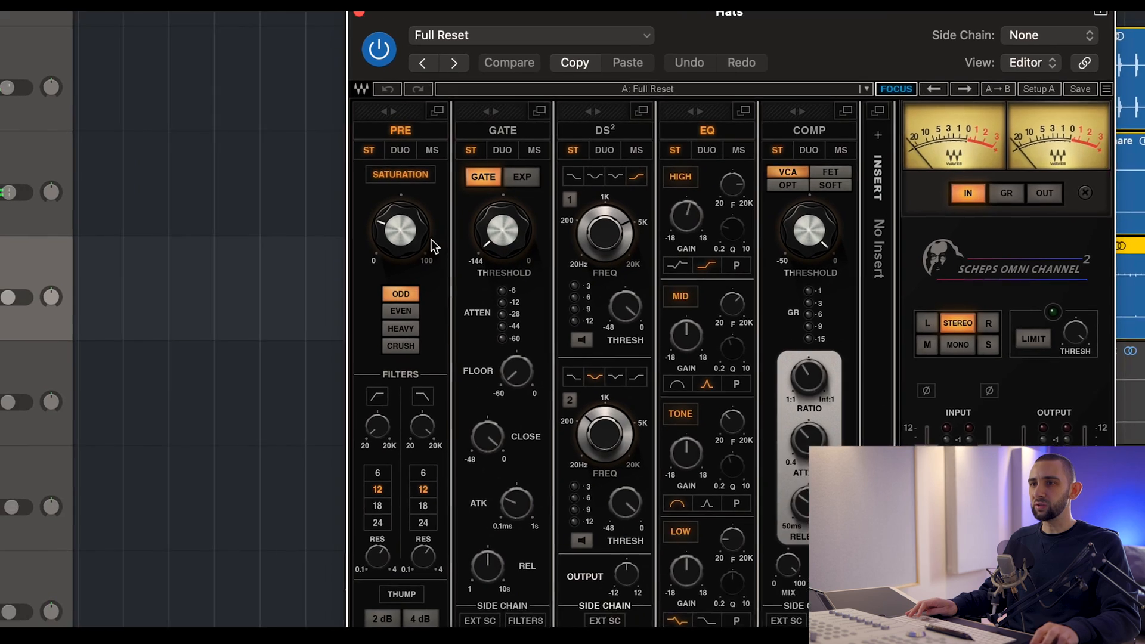
mouse_move(245, 235)
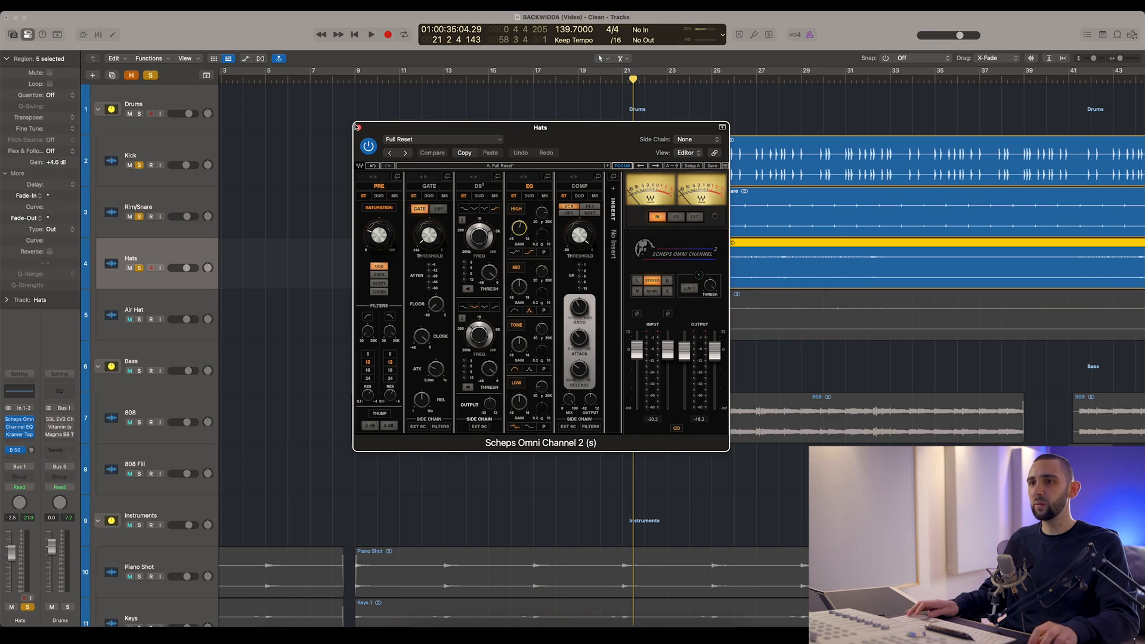
click(357, 127)
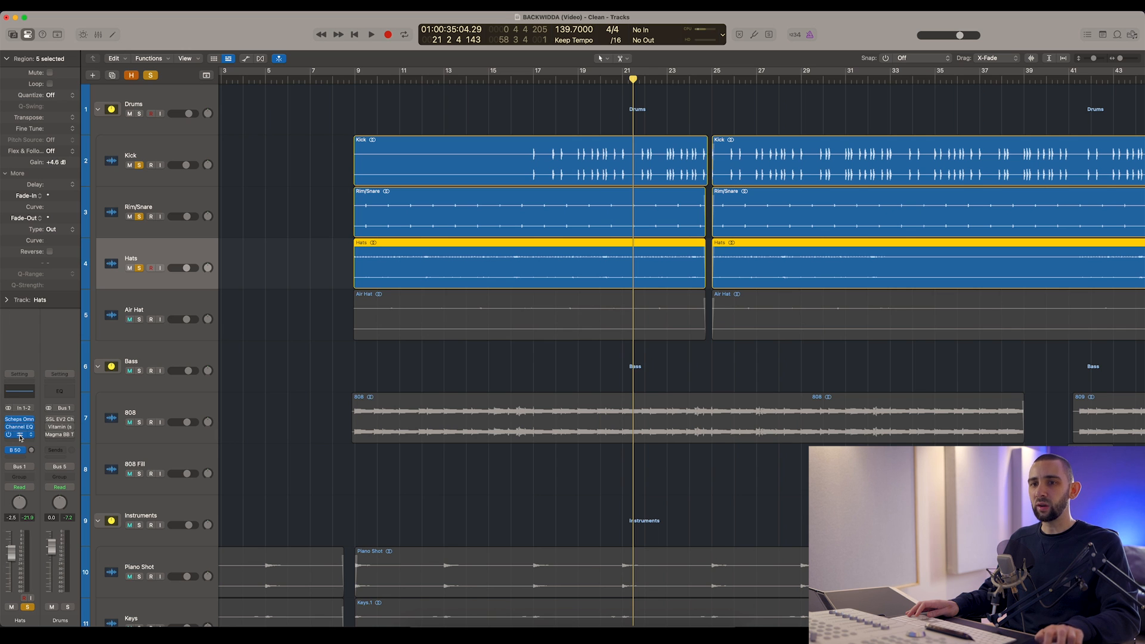
- Open the Kramer Tape on the Hats, examine its Flux setting, and move its window below the Hats regions
click(21, 436)
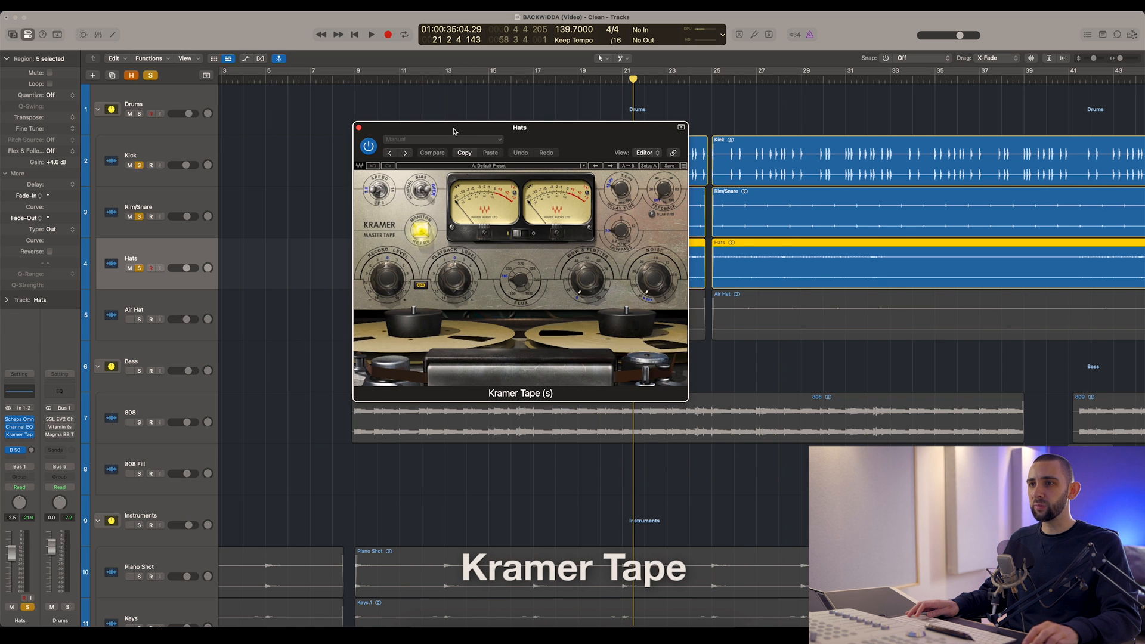
drag(663, 132, 578, 171)
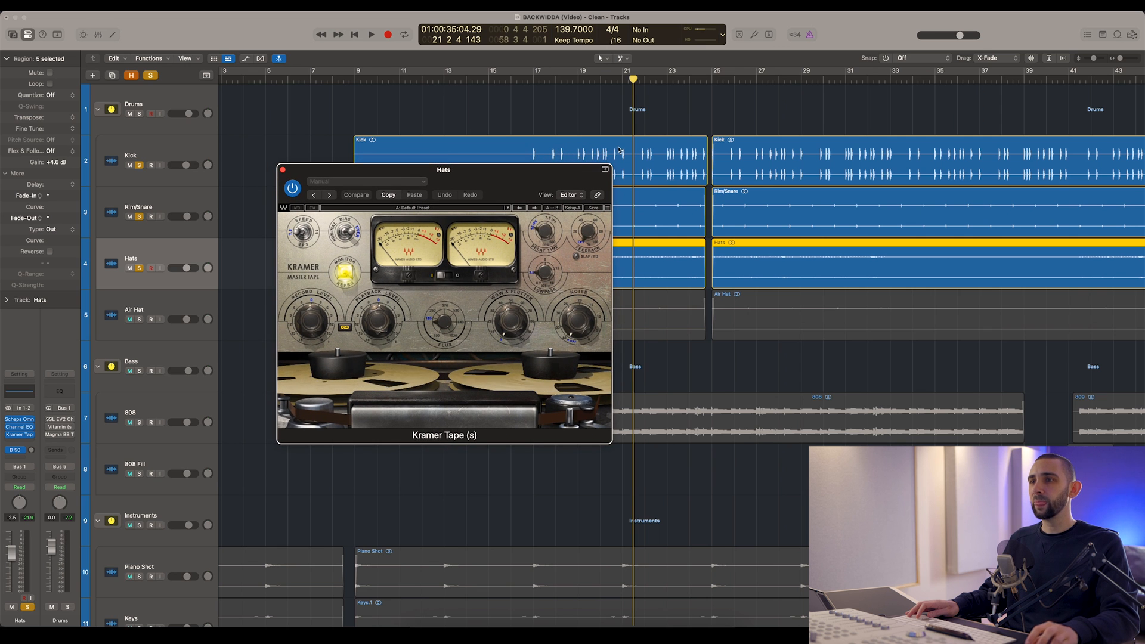
scroll(617, 149, down, 3)
click(532, 82)
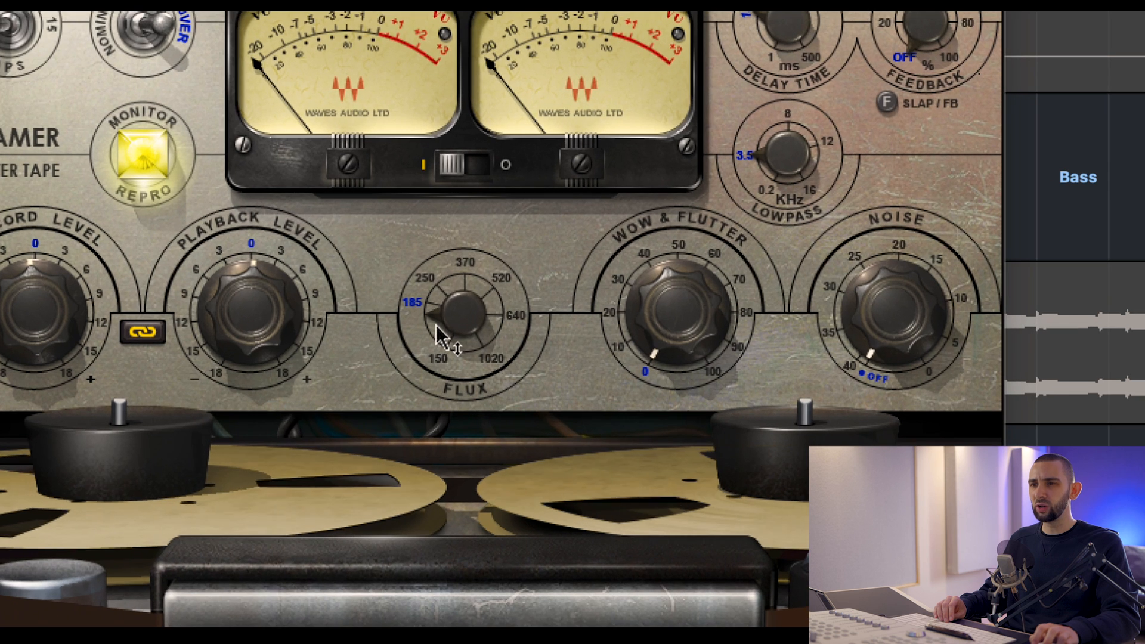
mouse_move(436, 325)
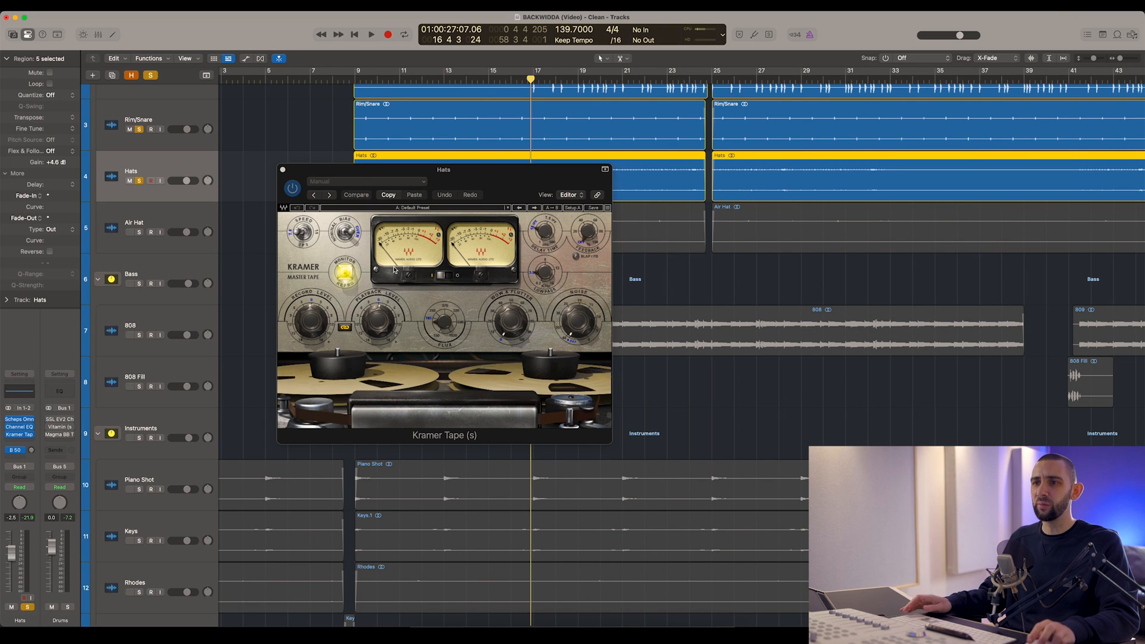
drag(361, 169, 574, 251)
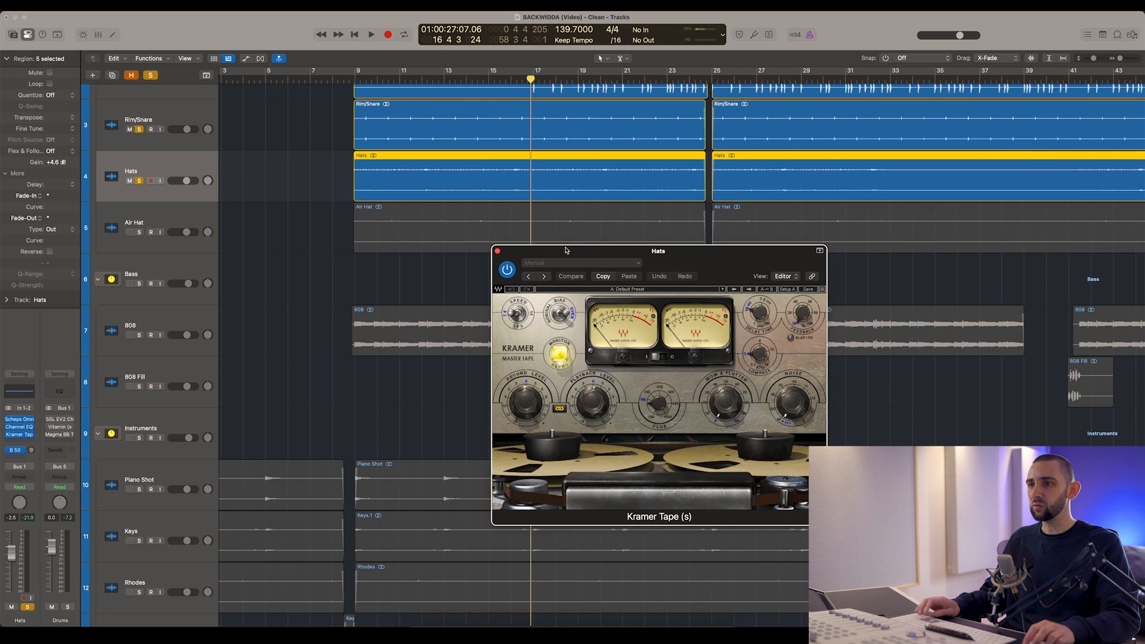
drag(660, 244, 631, 239)
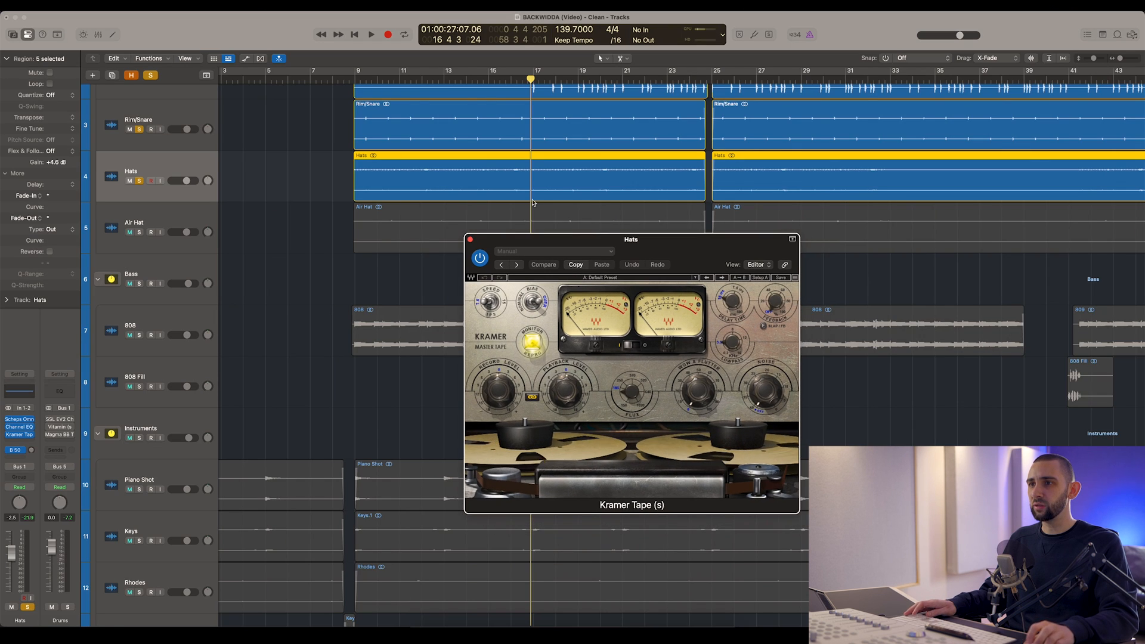
- Compare the Hats with the Kramer Tape bypassed and active, playing from about bar 18, and close the plug-in window
scroll(537, 109, down, 2)
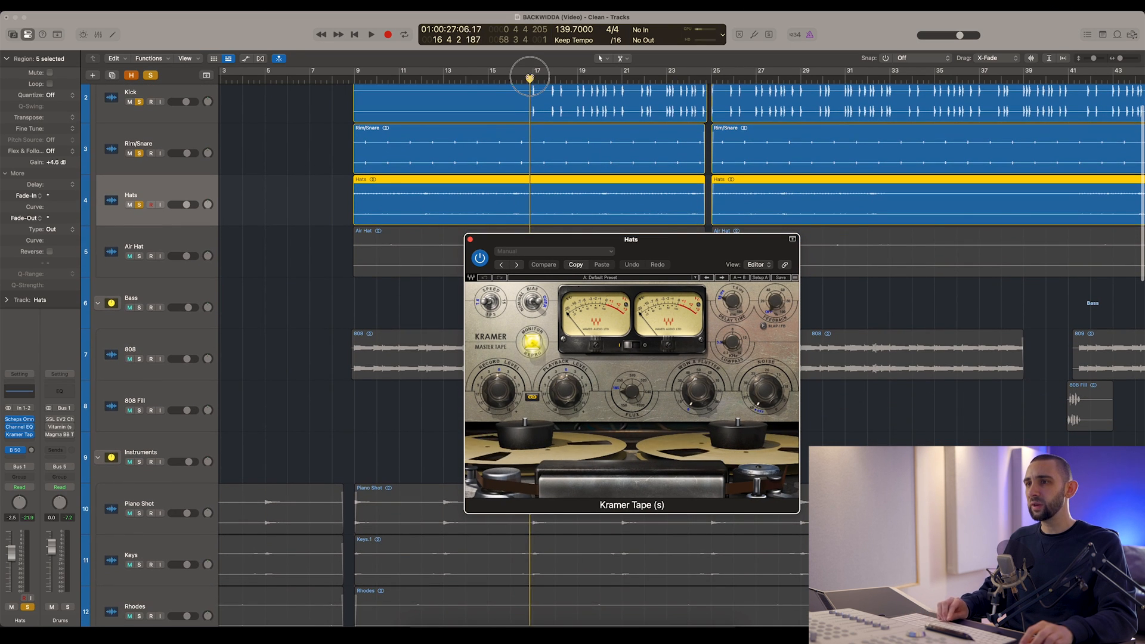
click(535, 79)
drag(534, 78, 569, 81)
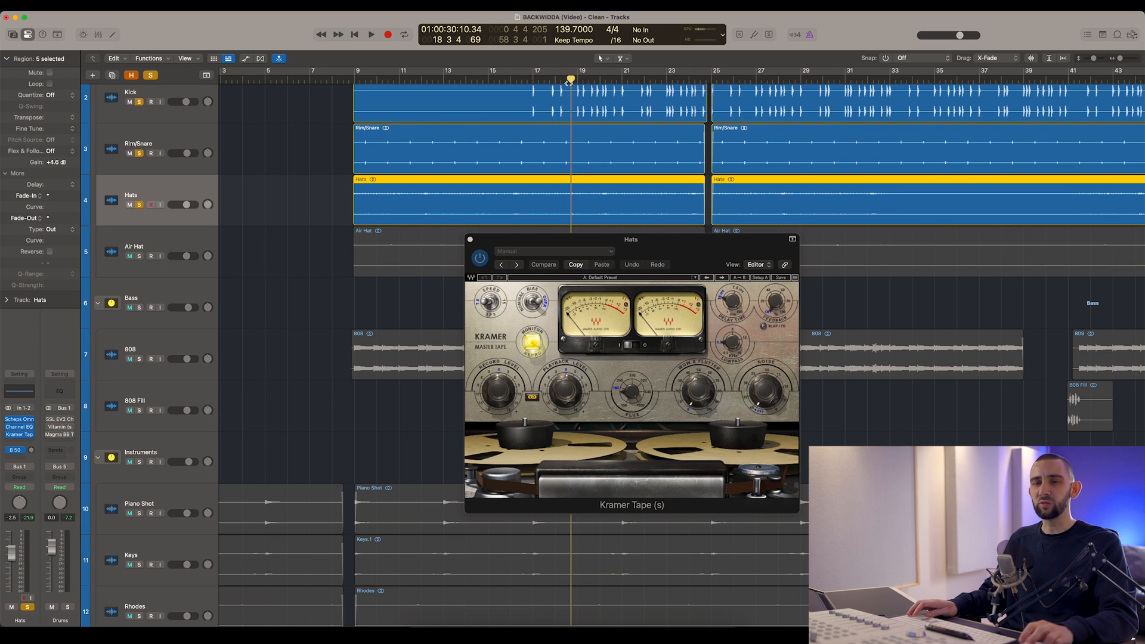
click(479, 259)
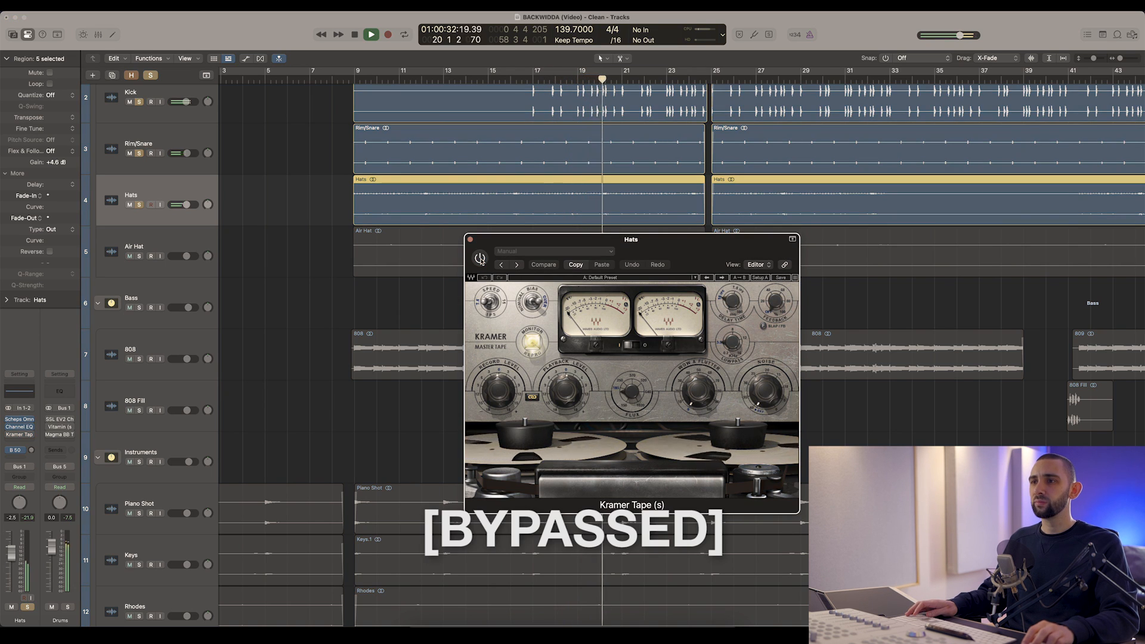
click(480, 259)
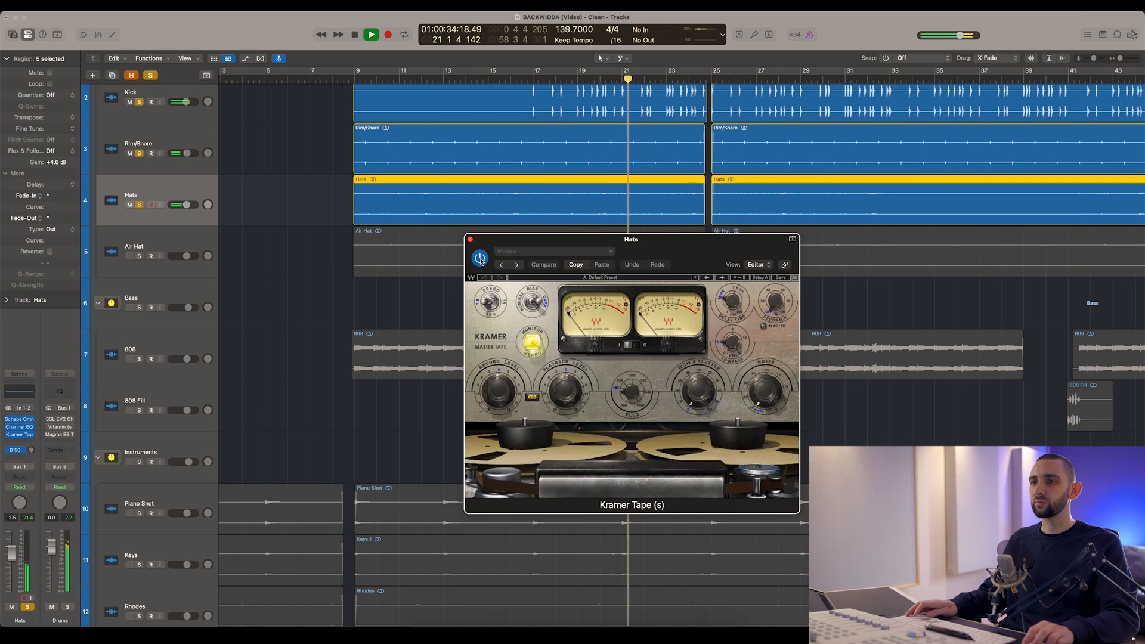
click(480, 259)
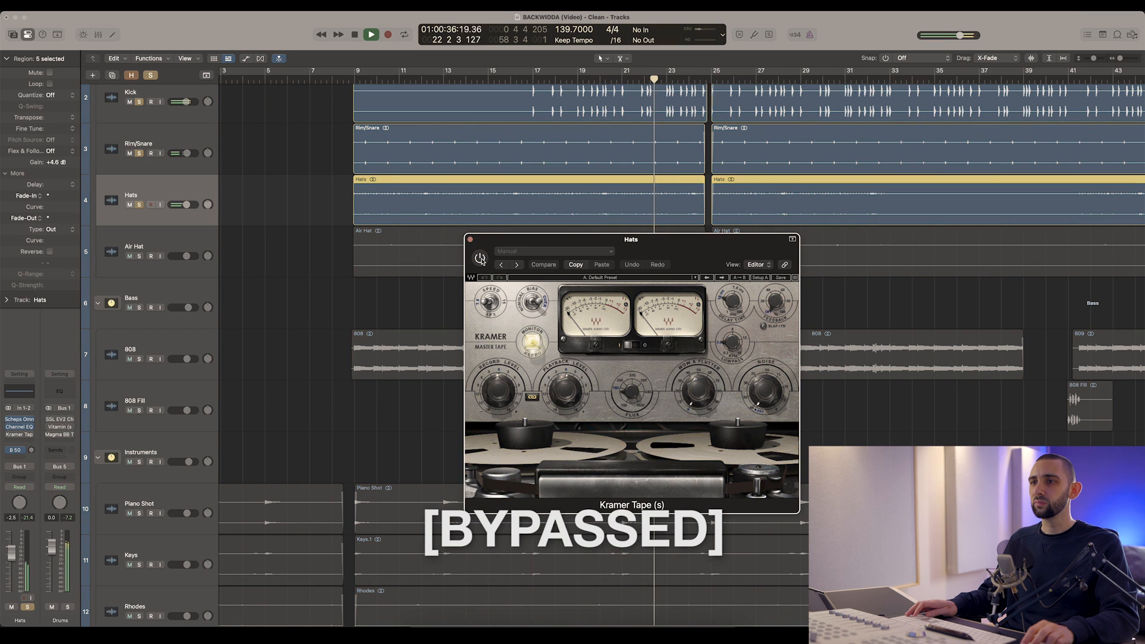
click(480, 259)
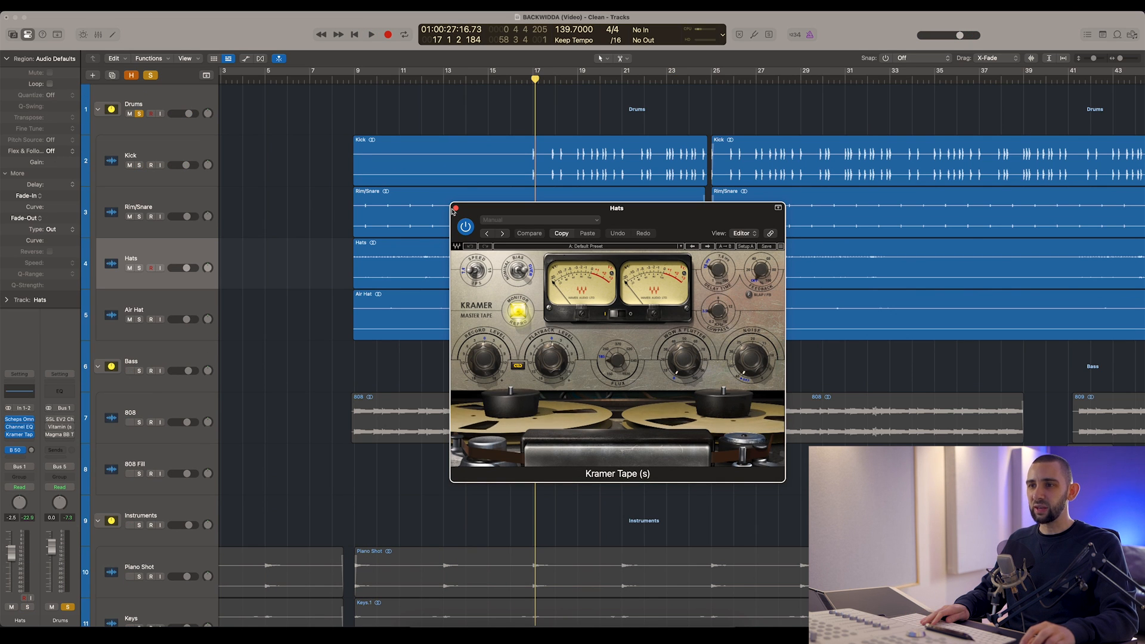
click(465, 228)
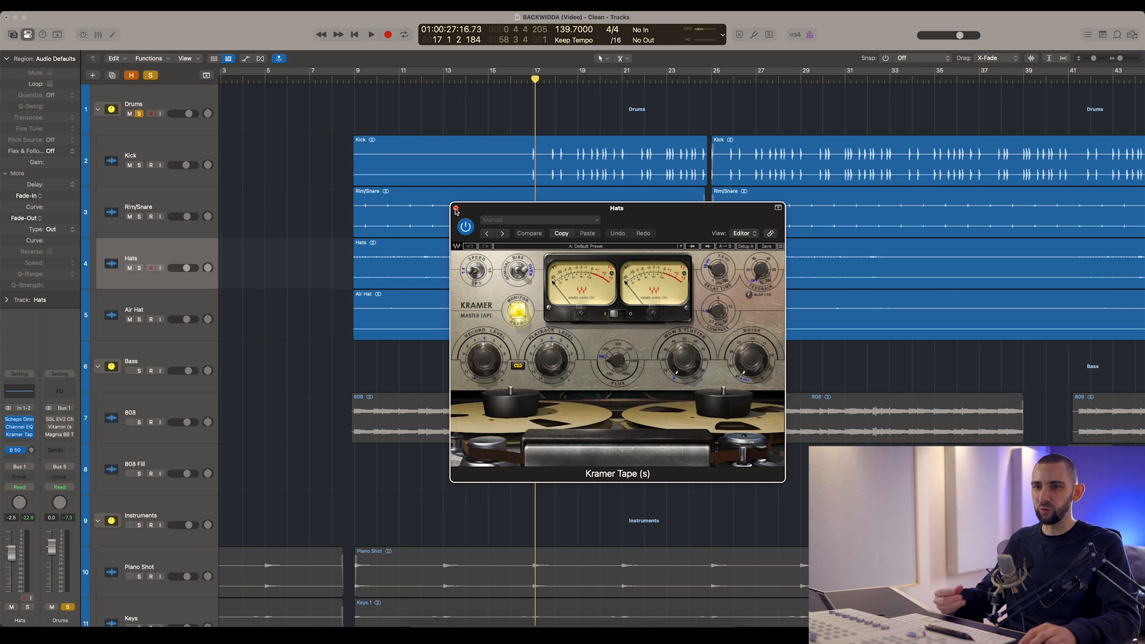
click(456, 209)
- Select the Air Hat track, open its Scheps Omni Channel 2, listen to the track soloed, and close the plug-in window
click(149, 310)
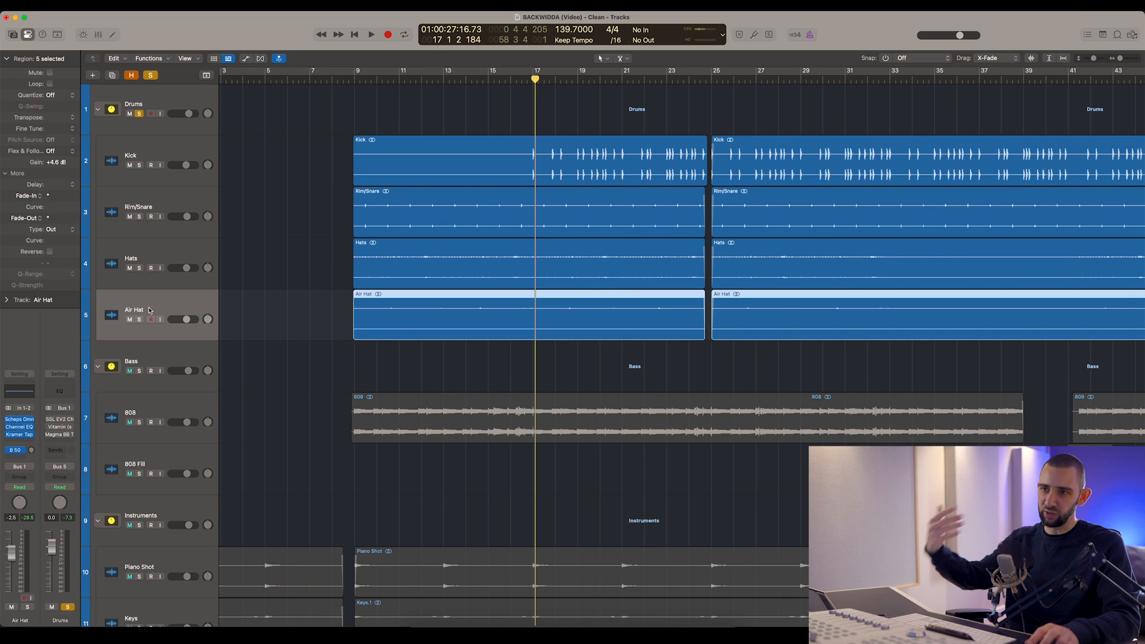
click(20, 421)
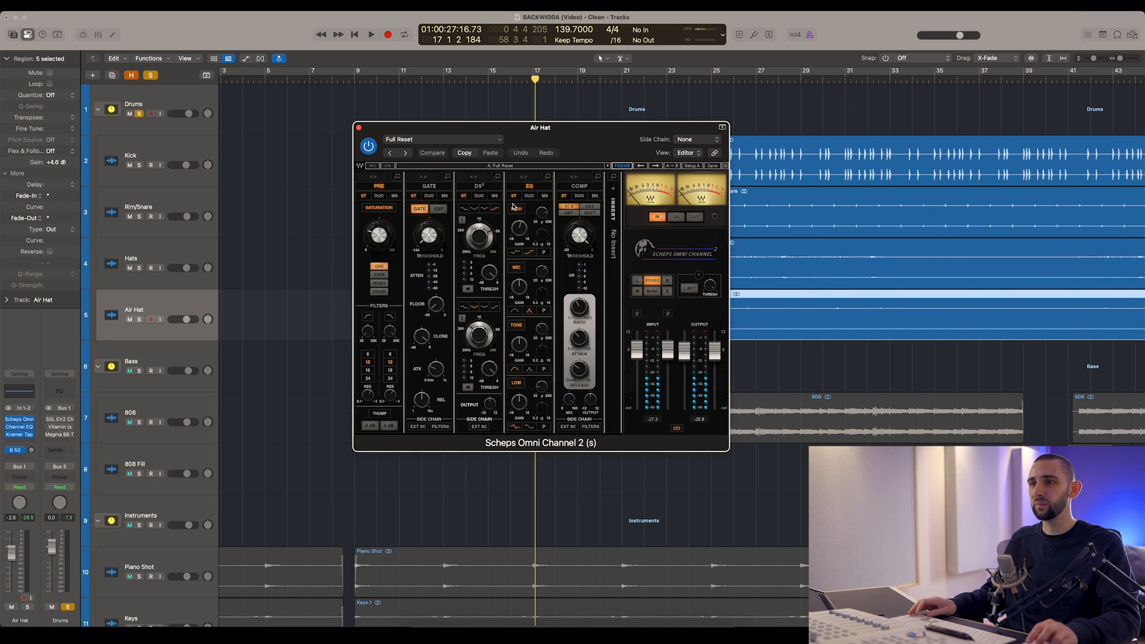
drag(434, 131, 512, 146)
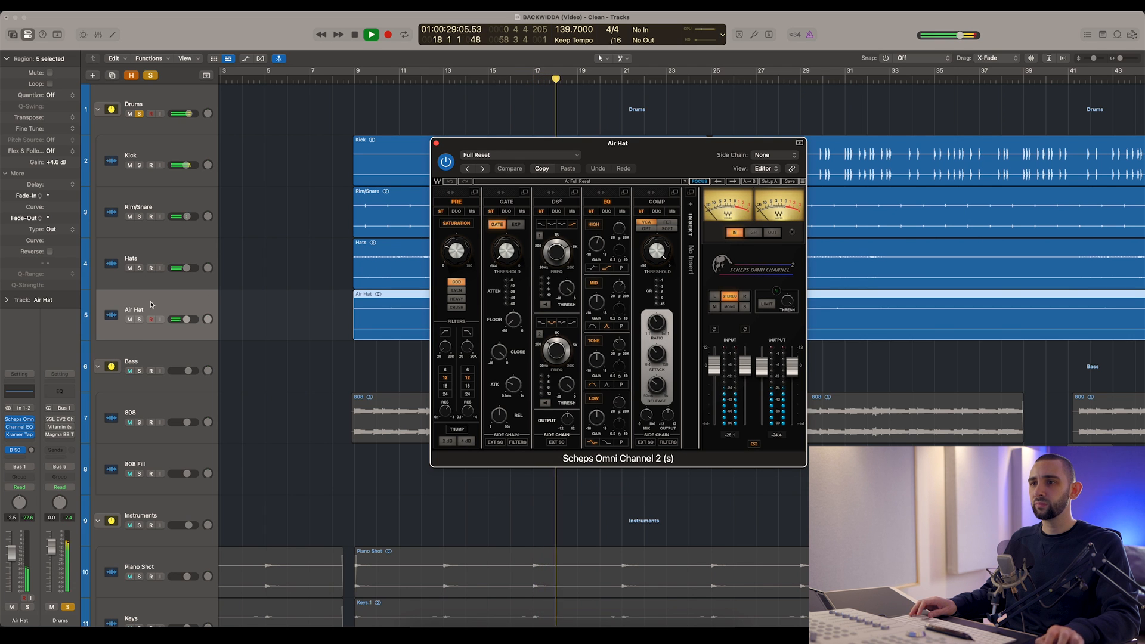
click(139, 319)
drag(501, 143, 473, 143)
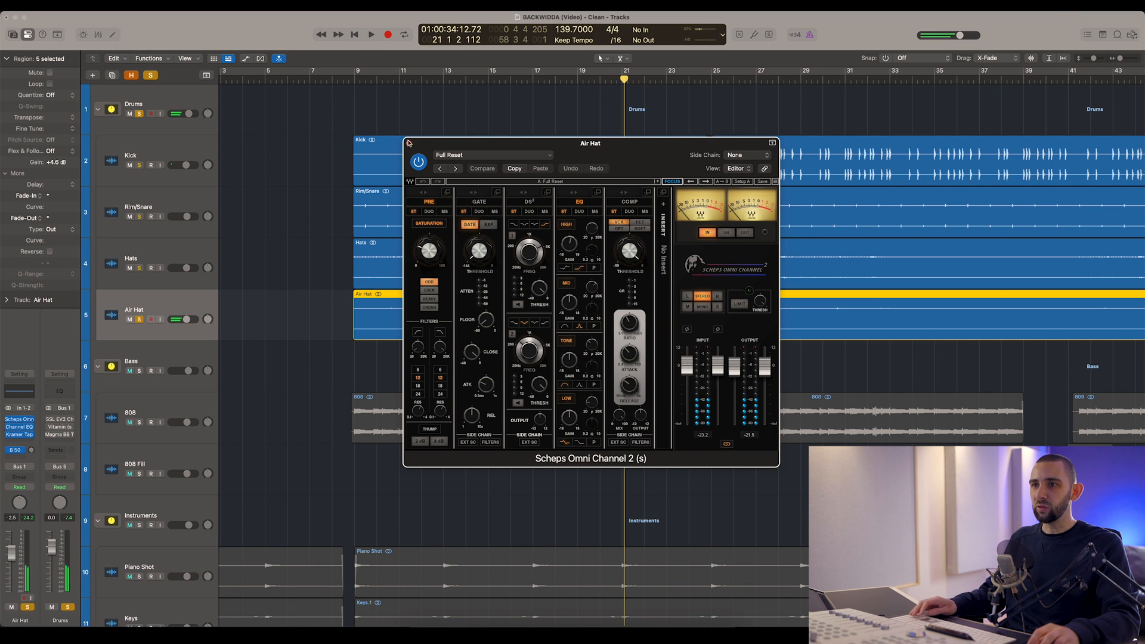
click(408, 142)
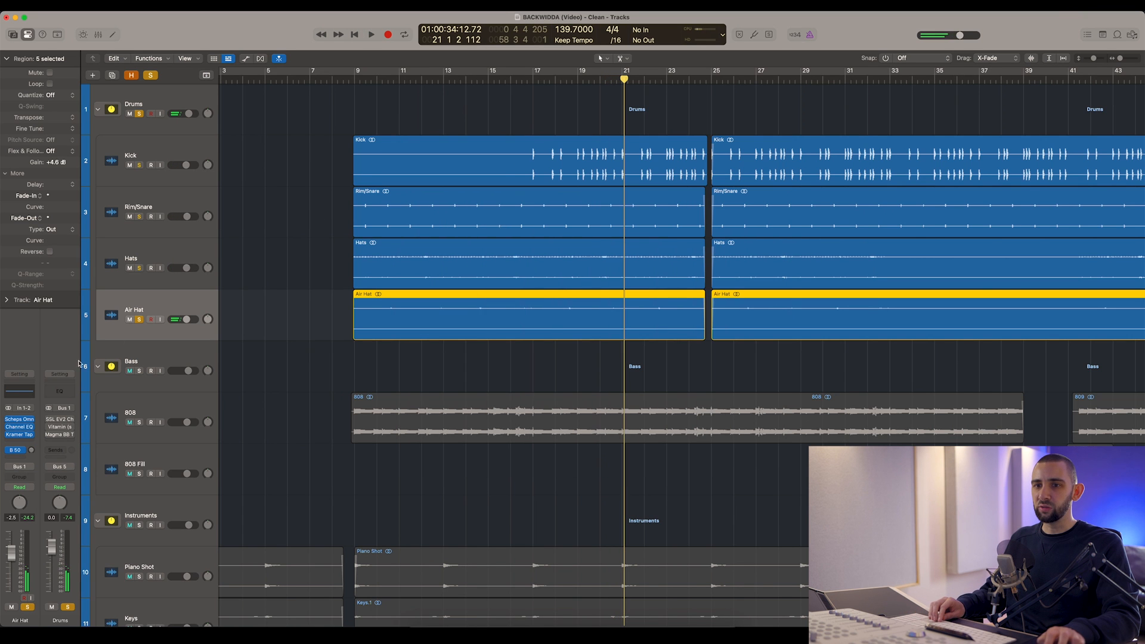
- Open the Kramer Tape on the Air Hat to check its settings and close its window
click(20, 435)
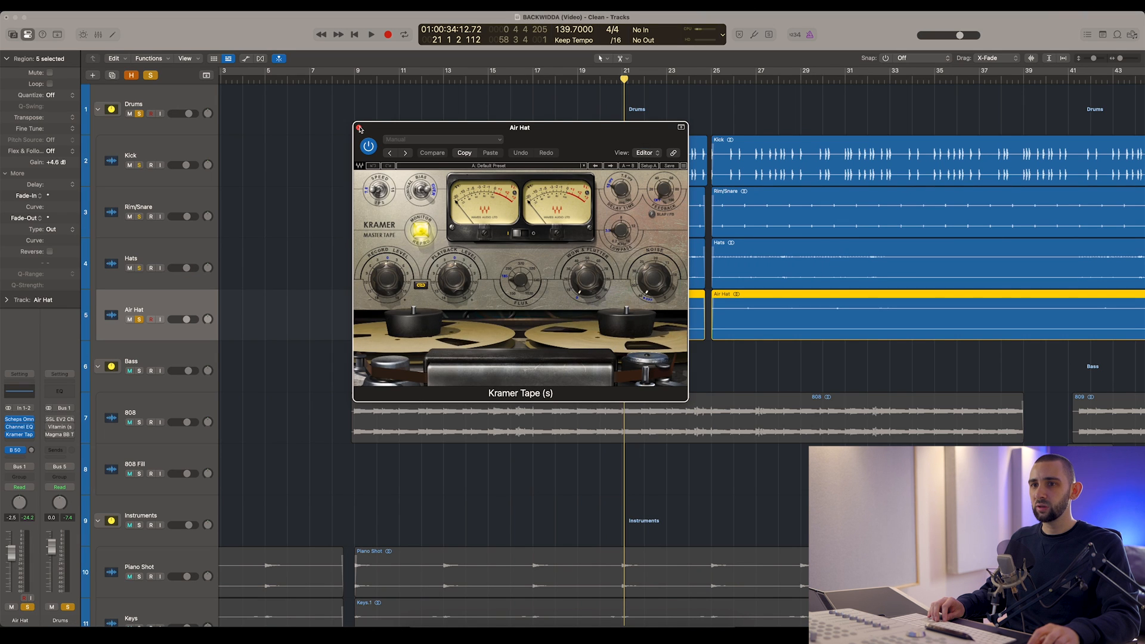
click(359, 128)
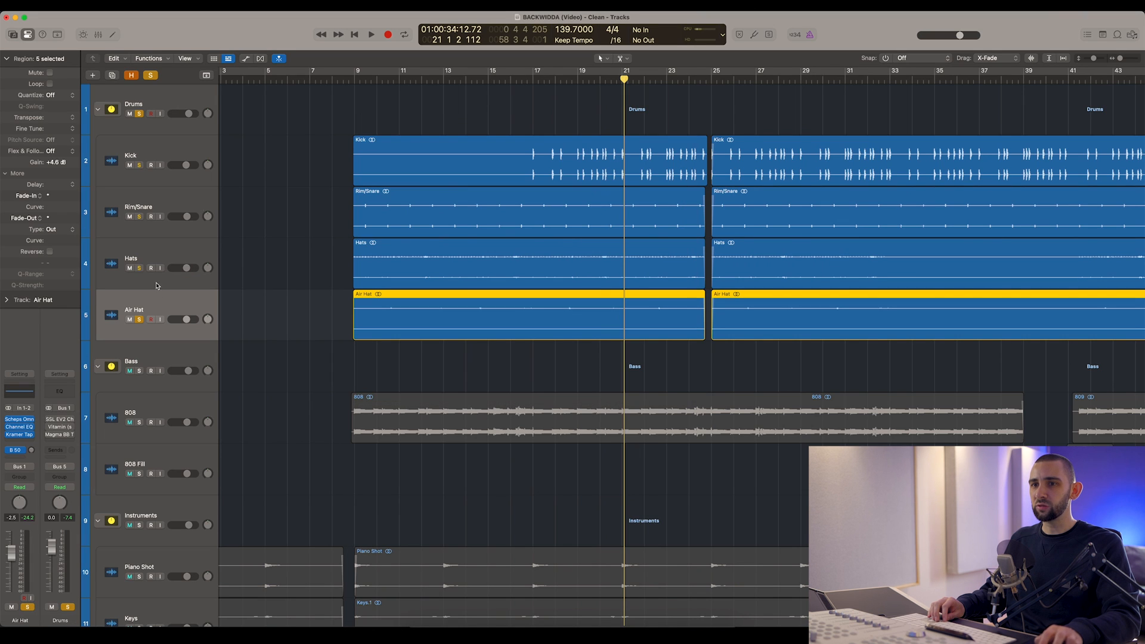
click(20, 435)
click(360, 128)
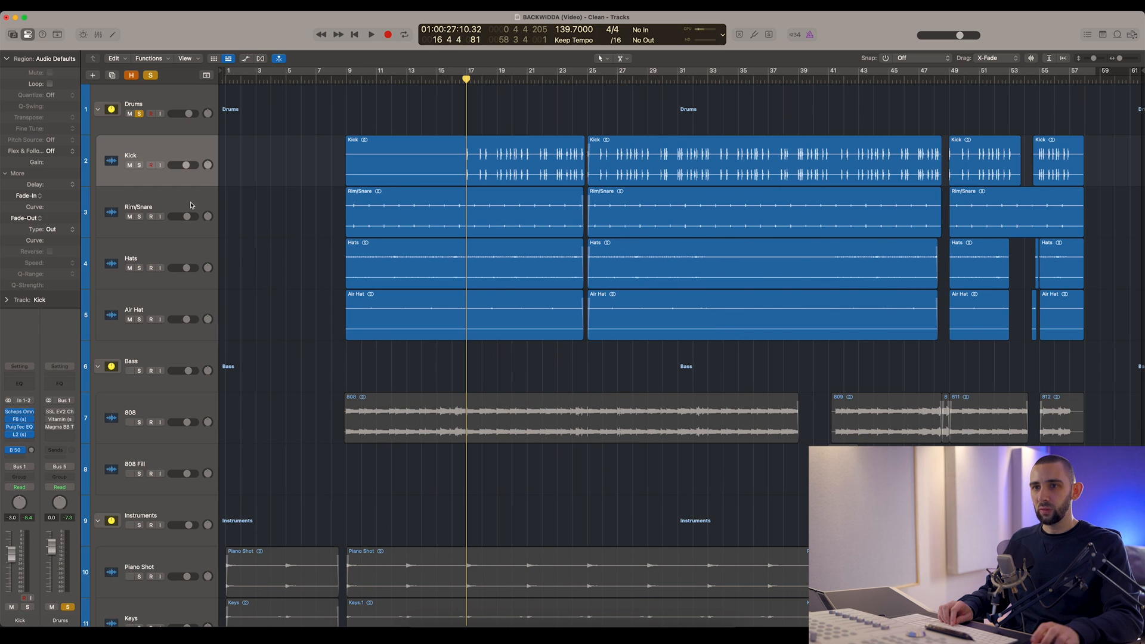
- Step through the drum tracks from Kick to Air Hat and back to Kick, reviewing the plug-ins on their channel strips and the Drums bus
key(Down)
key(Down)
key(Down)
key(Up)
key(Up)
key(Up)
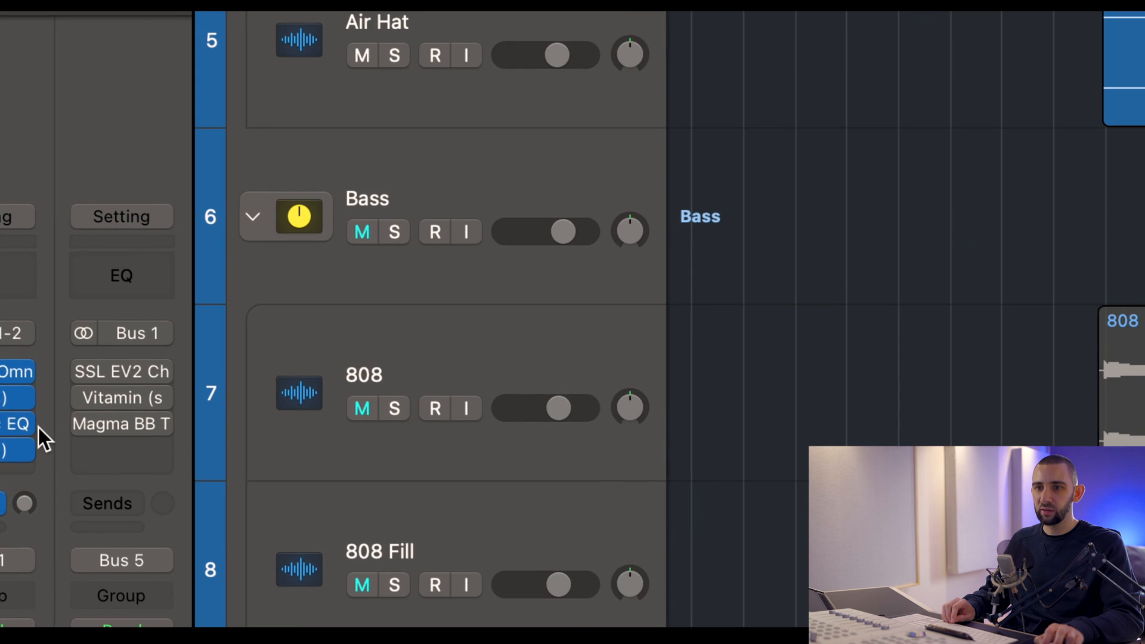
mouse_move(80, 369)
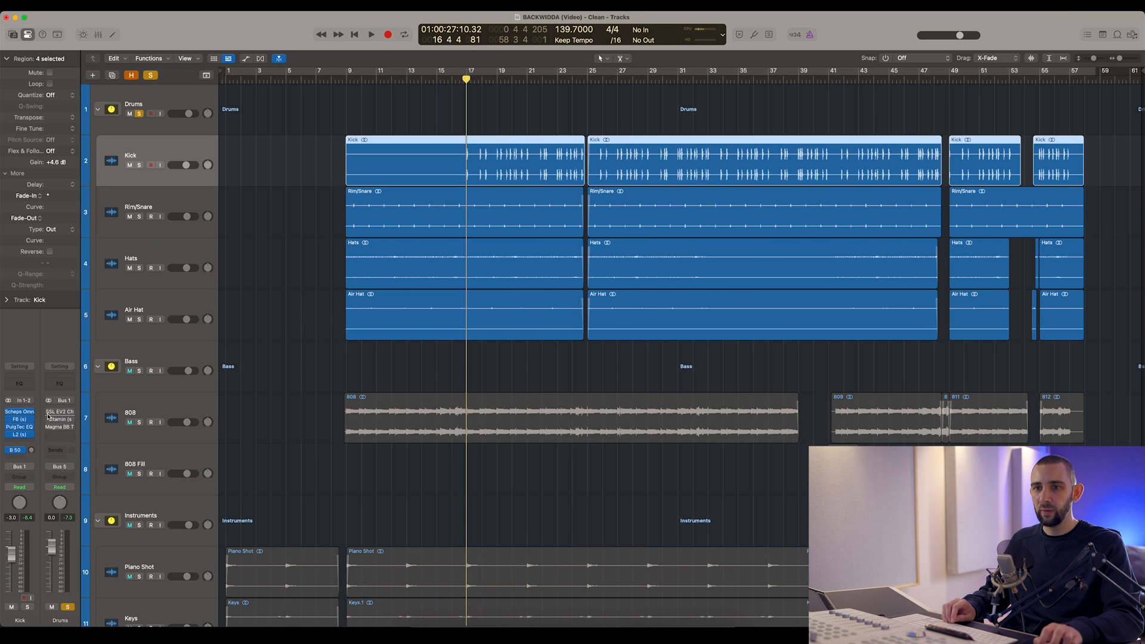
- Enable and open the SSL EV2 Channel on the Drums bus and start playback from about bar 18
click(57, 417)
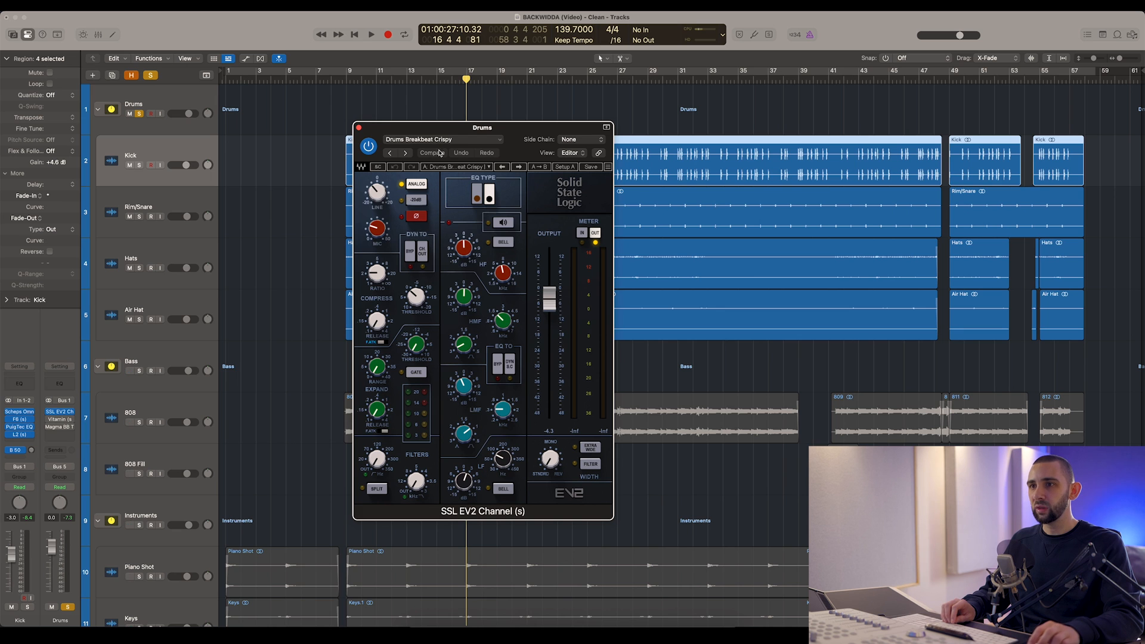
drag(434, 128, 630, 137)
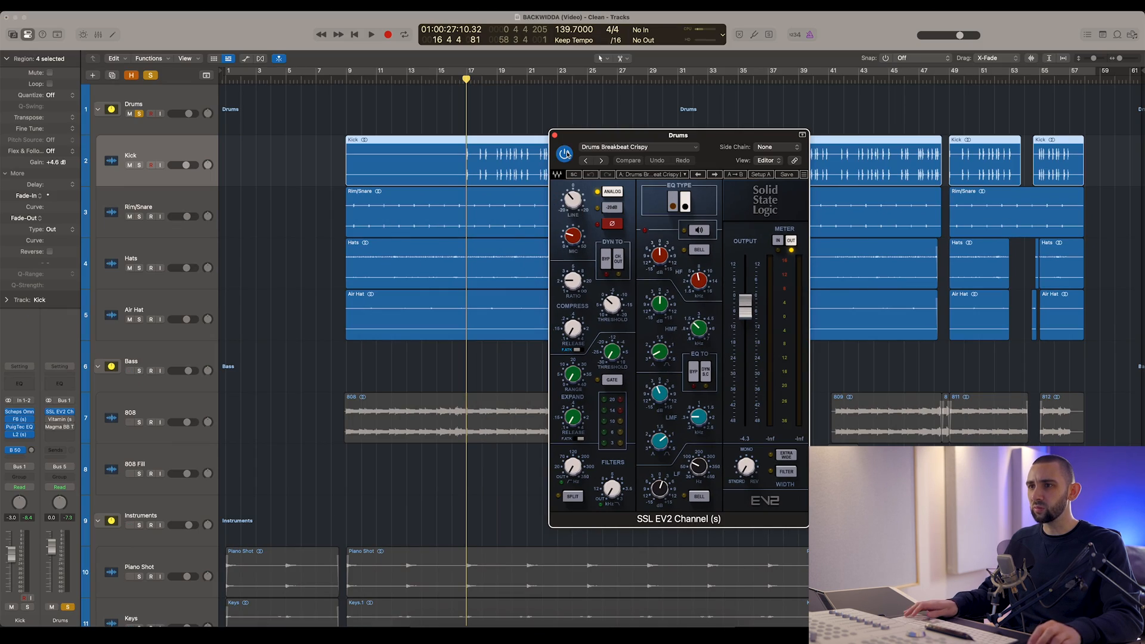
drag(578, 141, 537, 197)
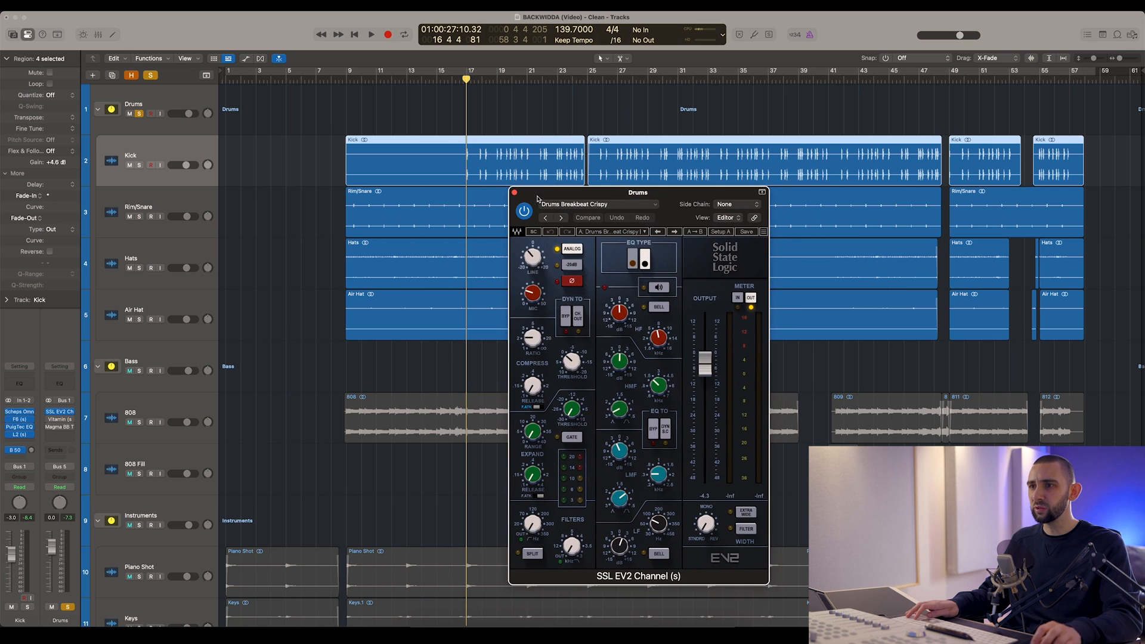
click(492, 77)
key(space)
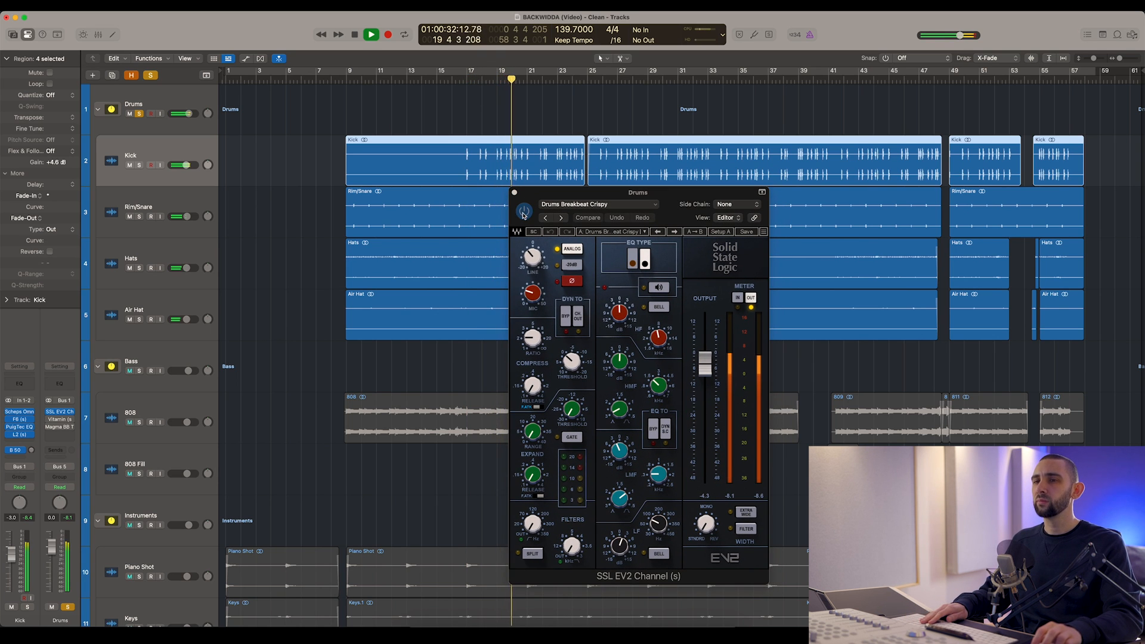
- Compare the Drums bus with the SSL EV2 Channel bypassed and active, stop playback, and close the plug-in window
click(524, 212)
drag(533, 207, 585, 192)
click(574, 196)
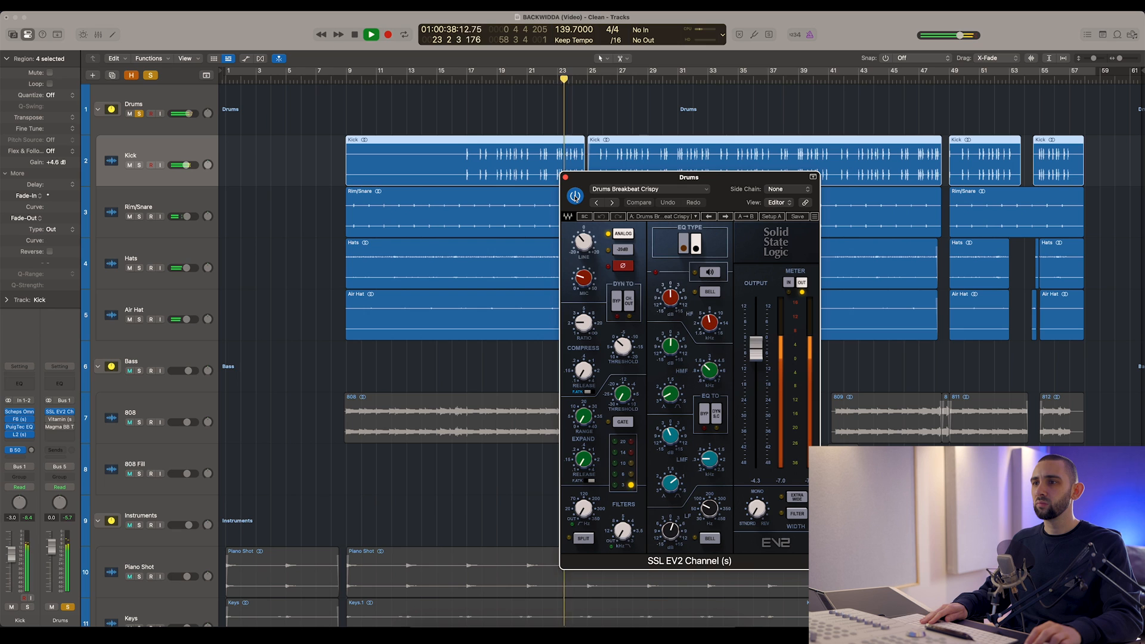
click(575, 196)
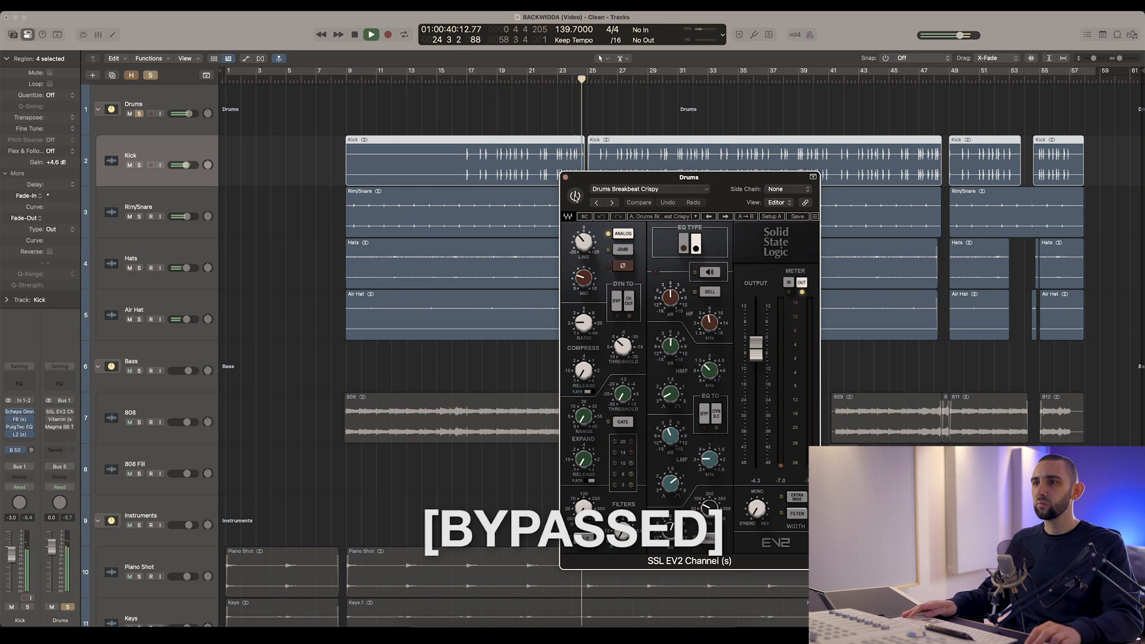
click(575, 197)
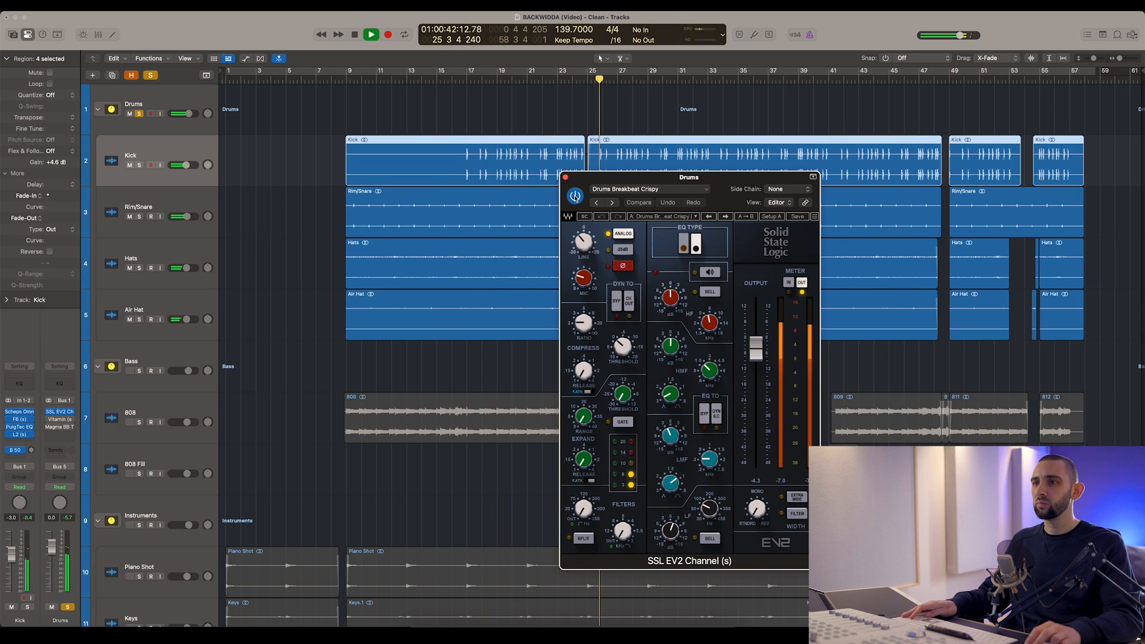
key(space)
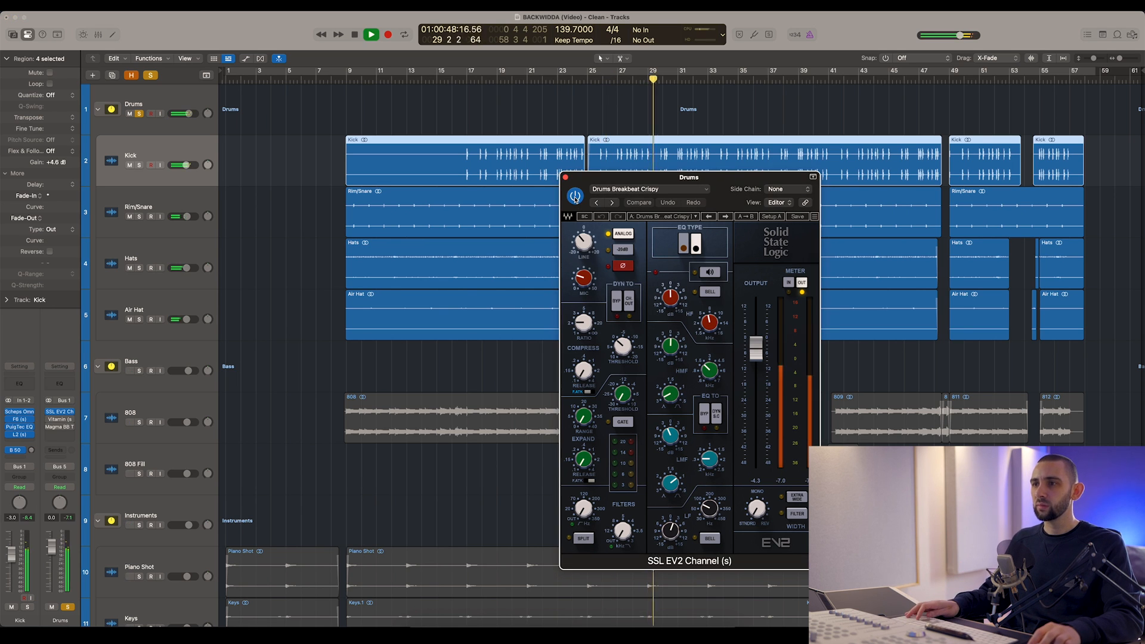
click(575, 197)
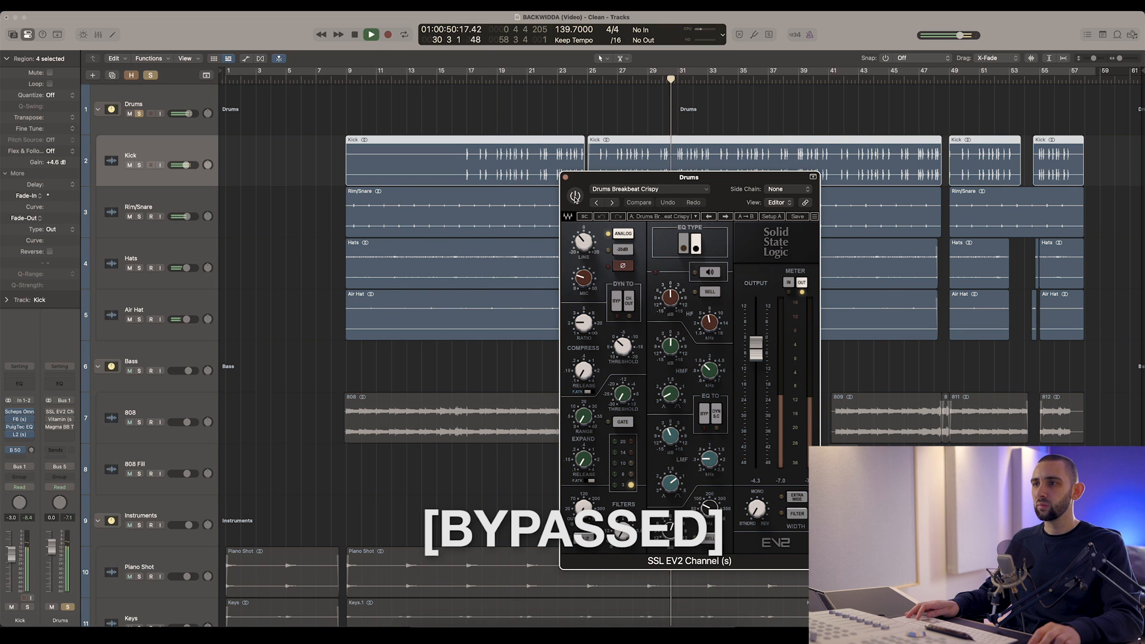
click(575, 197)
key(space)
drag(587, 181, 574, 179)
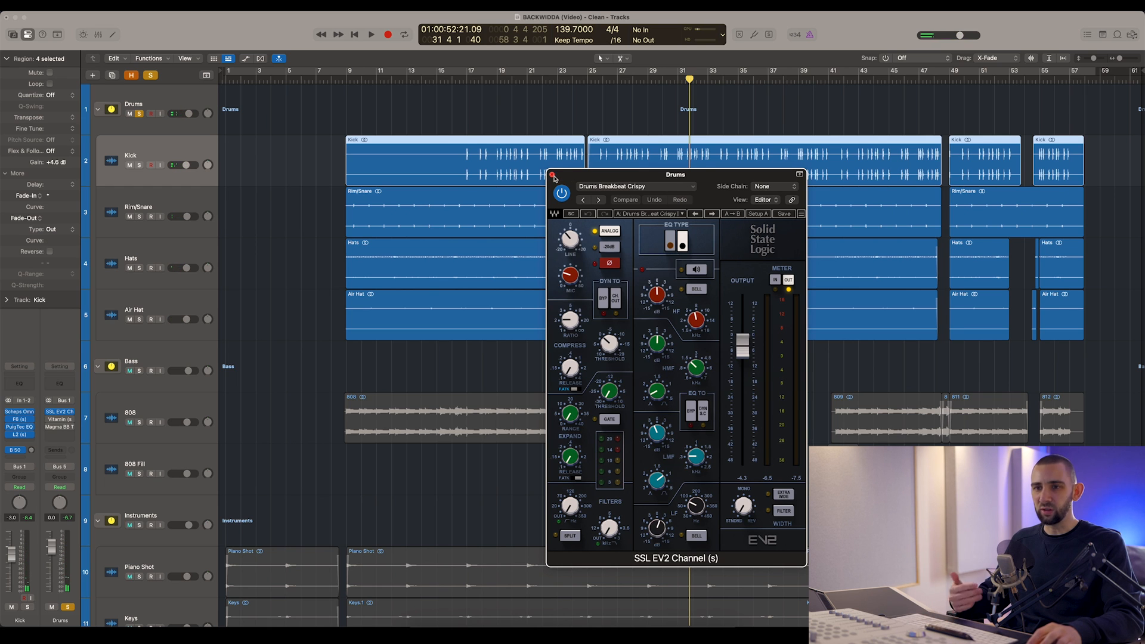
click(552, 175)
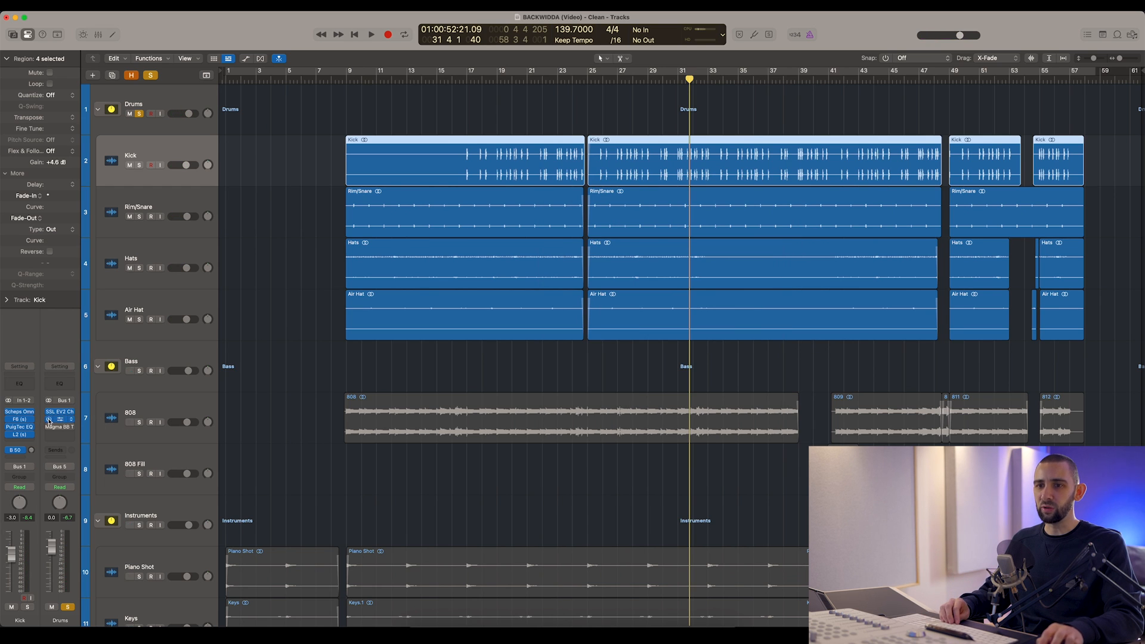
- Enable and open Vitamin on the Drums bus and start playback from about bar 27
key(space)
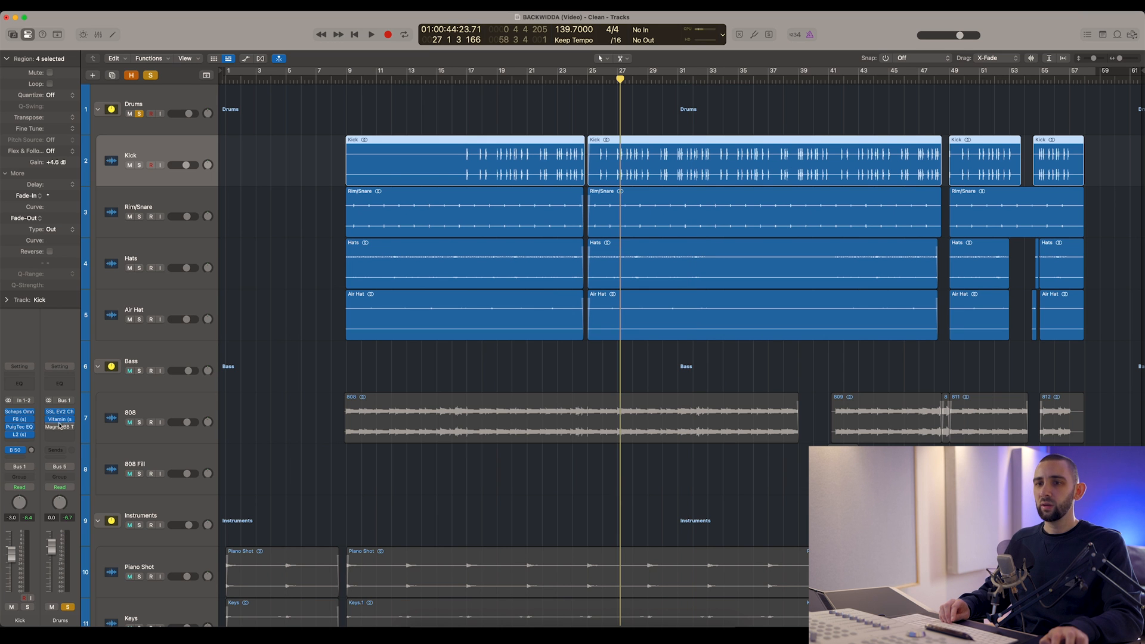
click(59, 421)
drag(467, 176, 577, 185)
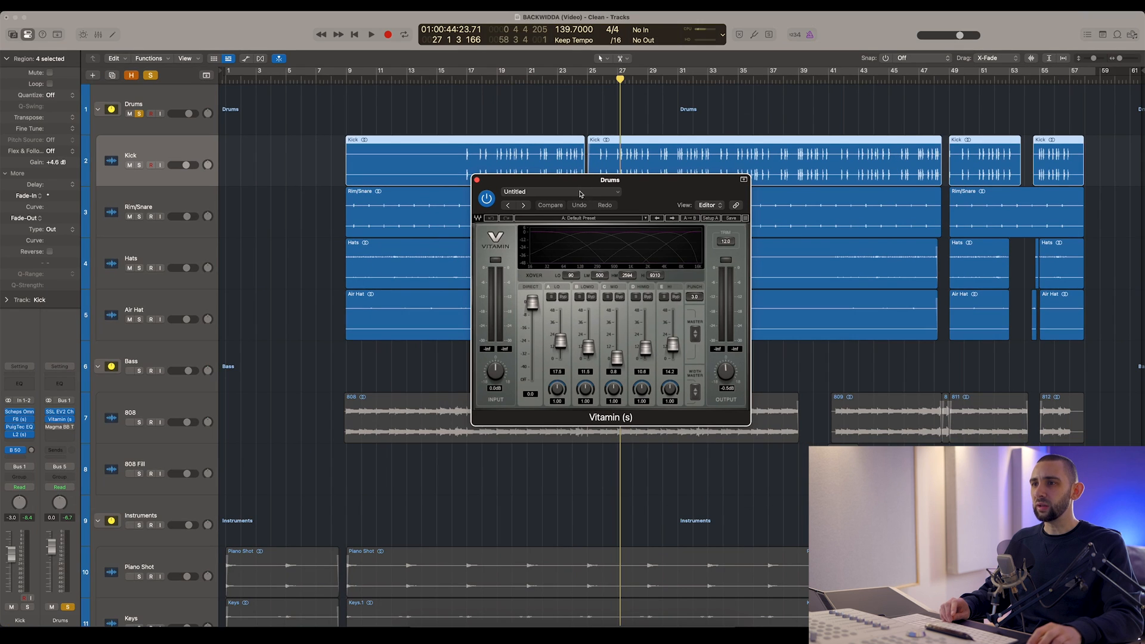
drag(513, 45, 424, 84)
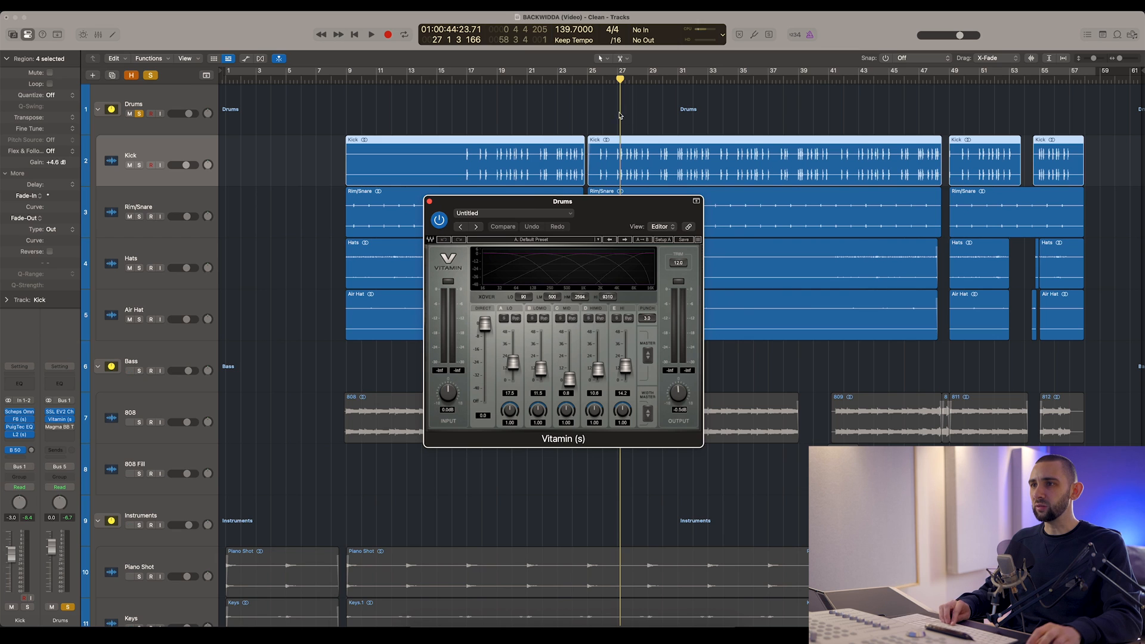
click(620, 115)
mouse_move(619, 77)
mouse_down()
mouse_move(641, 83)
mouse_move(616, 80)
mouse_up()
key(space)
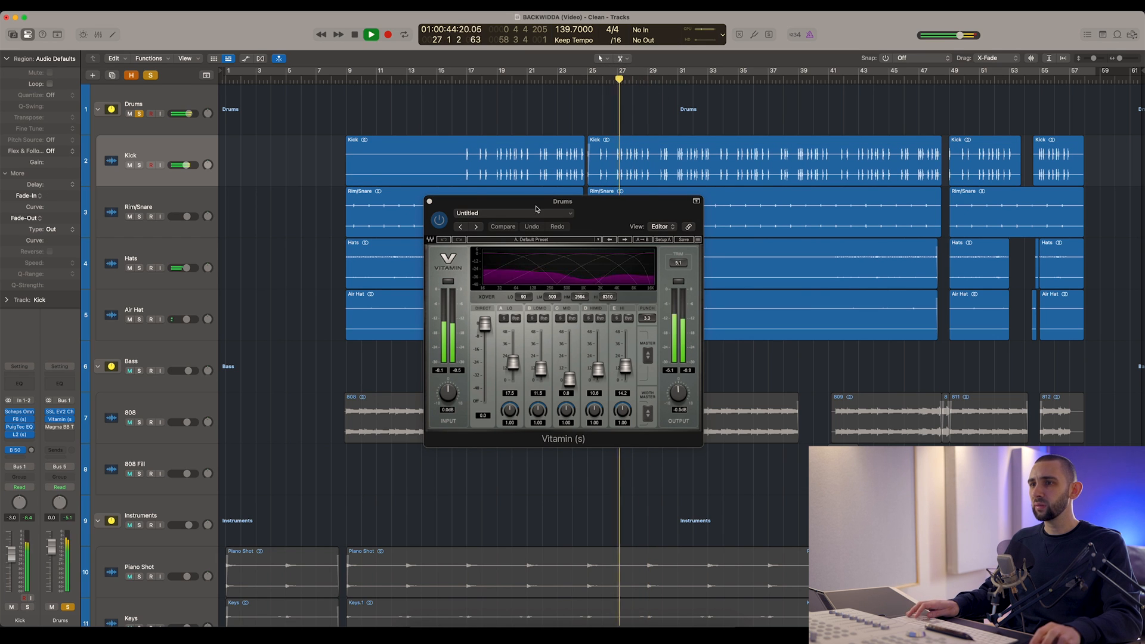
- Compare the Drums bus with Vitamin bypassed and active during playback, and close the plug-in window
click(439, 221)
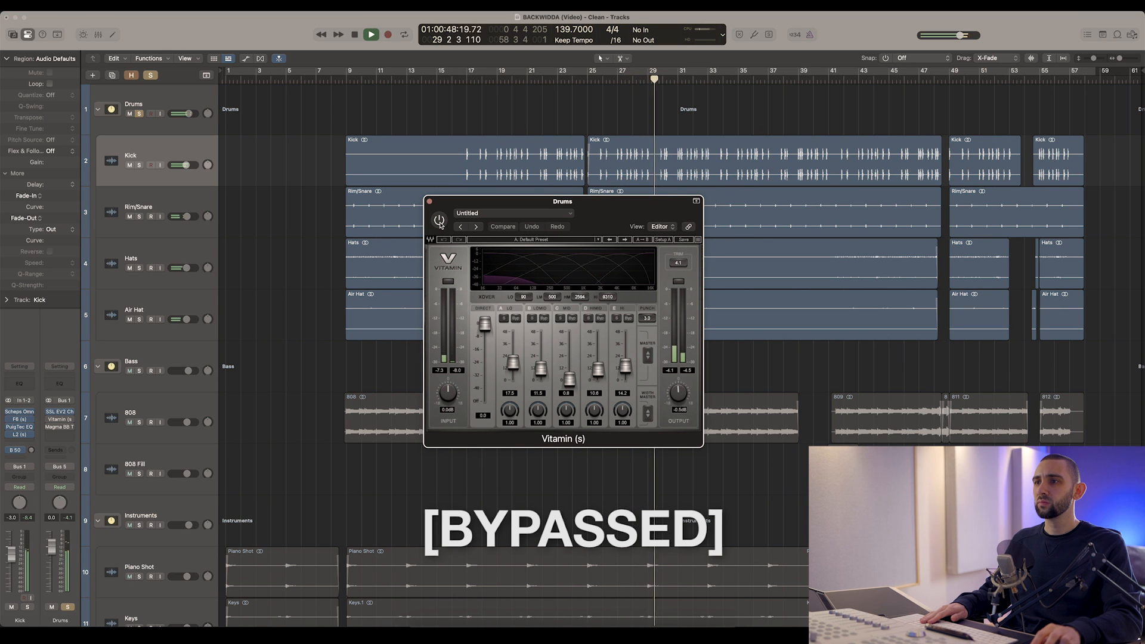
click(439, 221)
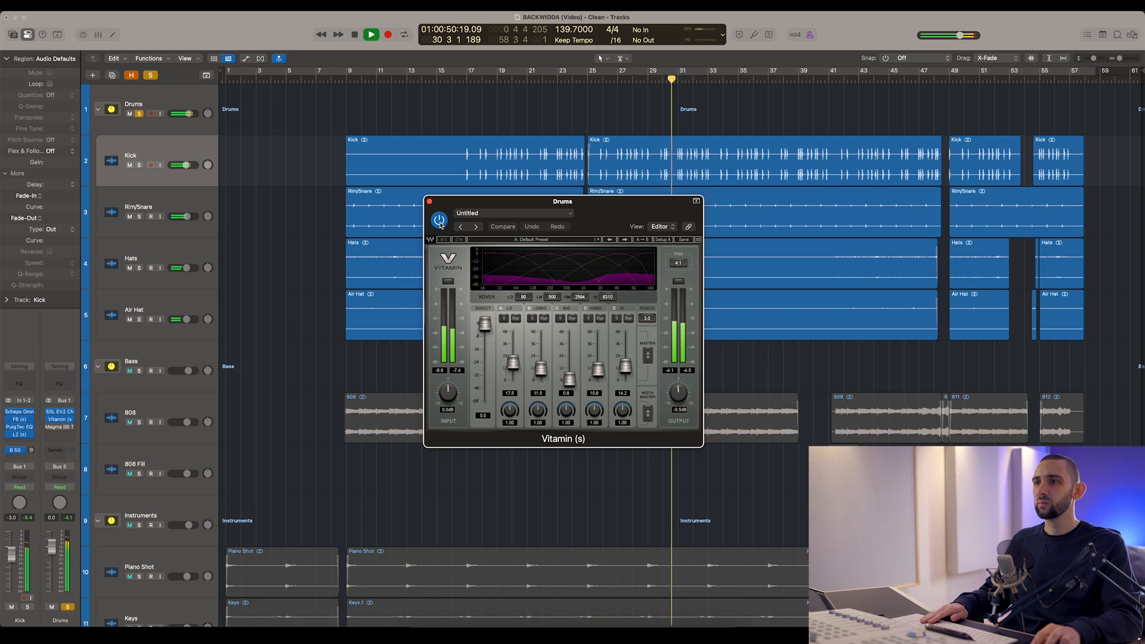
click(440, 221)
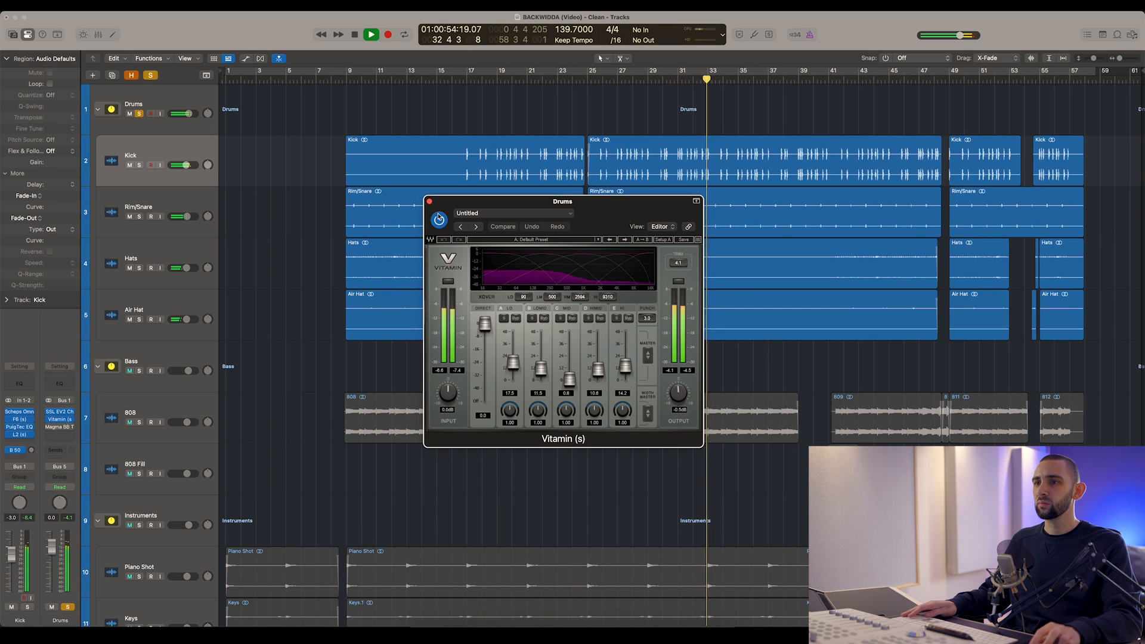
click(439, 222)
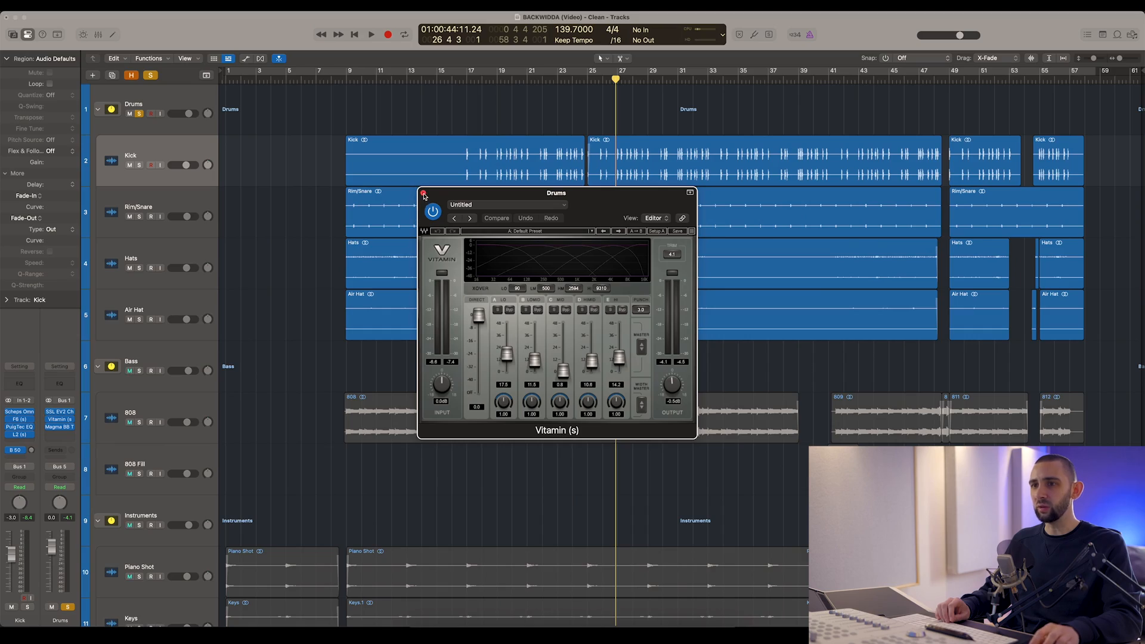
click(423, 193)
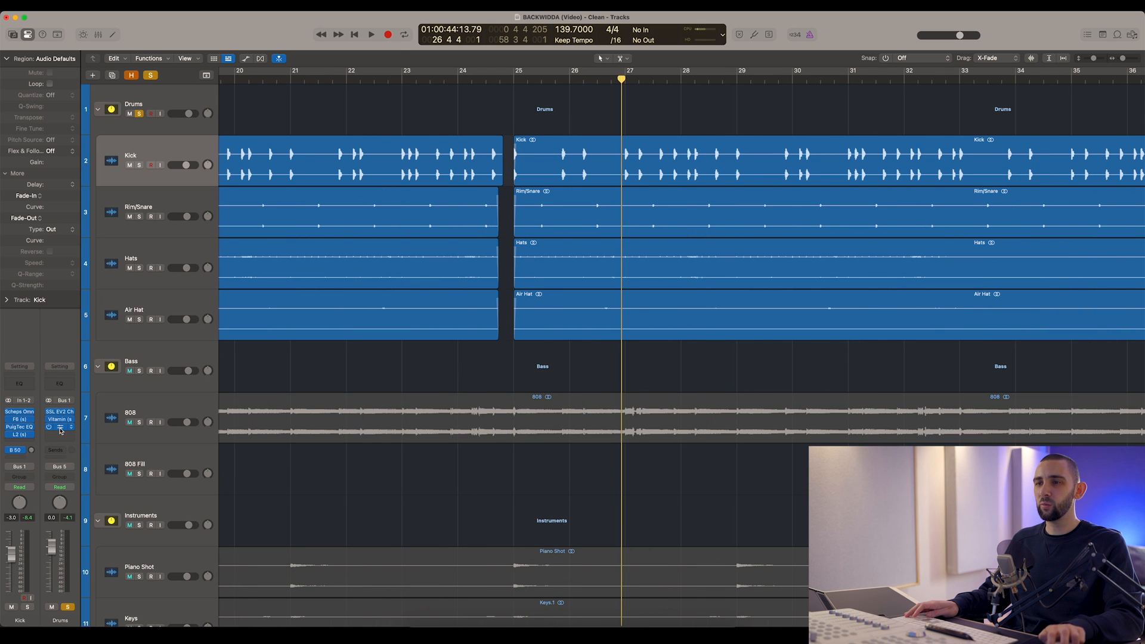
- Open Magma BB Tubes on the Drums bus, check its Mix setting, and start playback from about bar 27
click(60, 428)
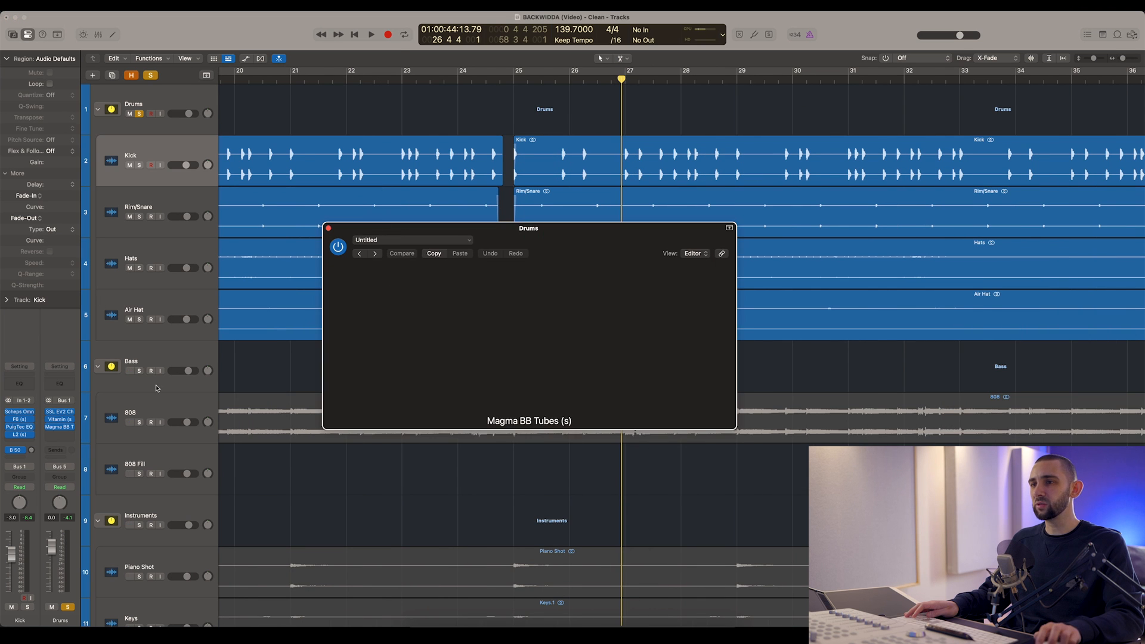
drag(484, 231, 477, 208)
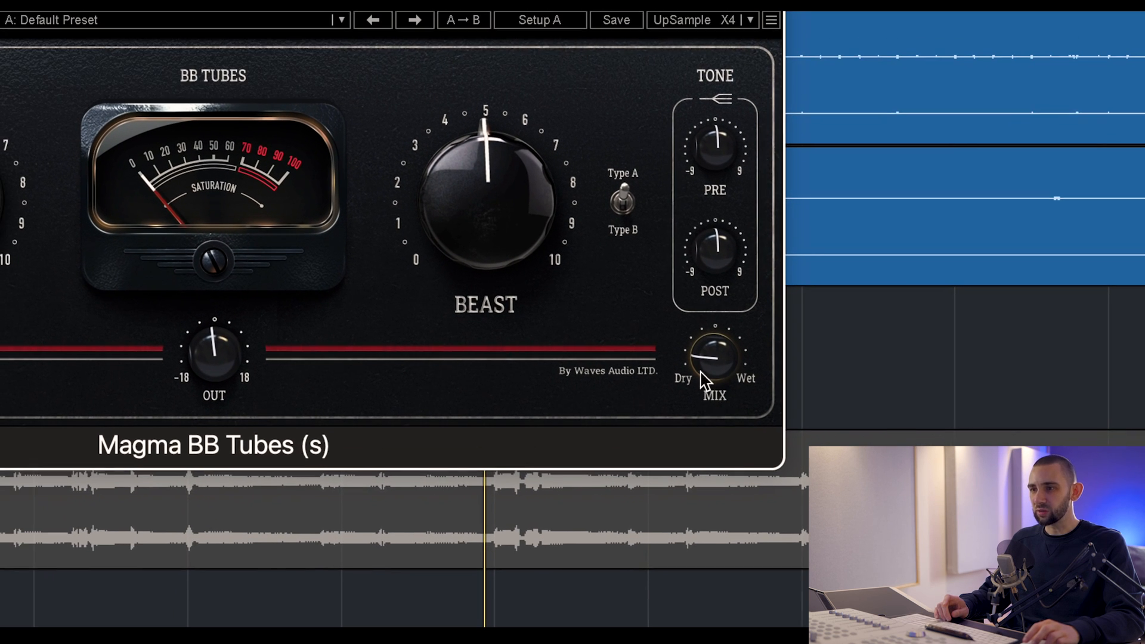
mouse_move(703, 372)
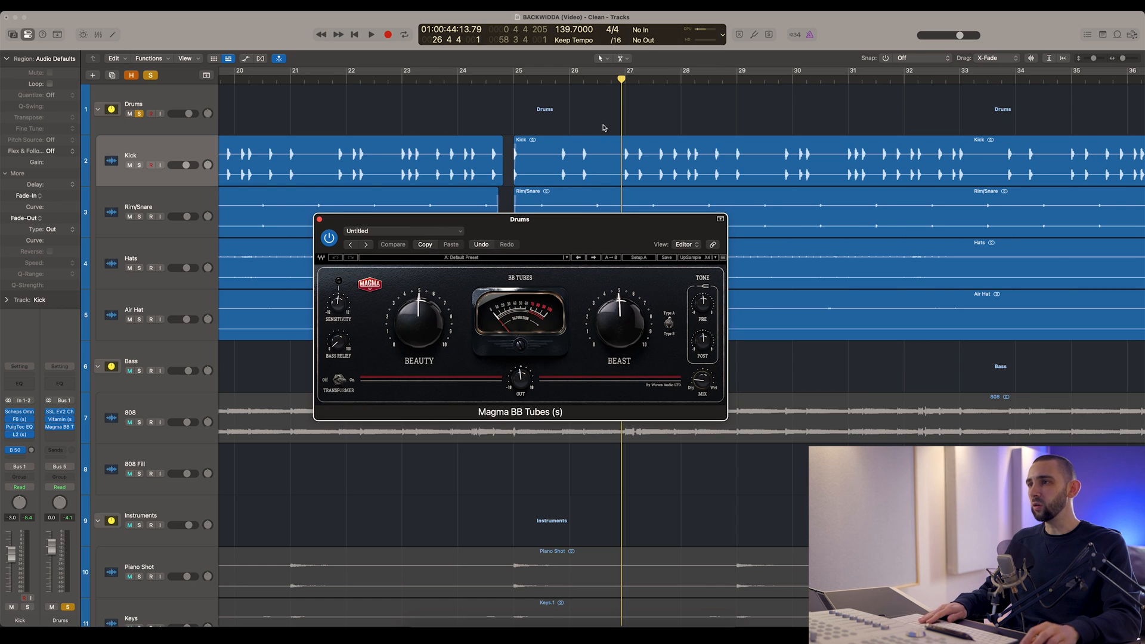
key(super+Left)
click(619, 79)
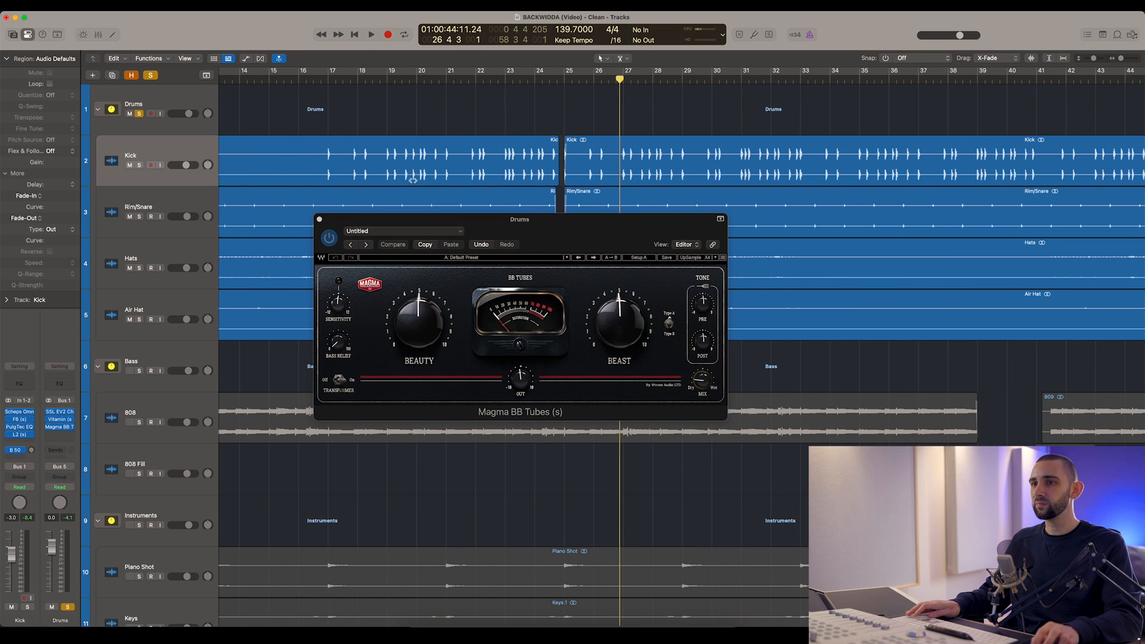
key(space)
- Compare the Drums bus with Magma BB Tubes bypassed and active, close the plug-in window, and stop playback
click(329, 238)
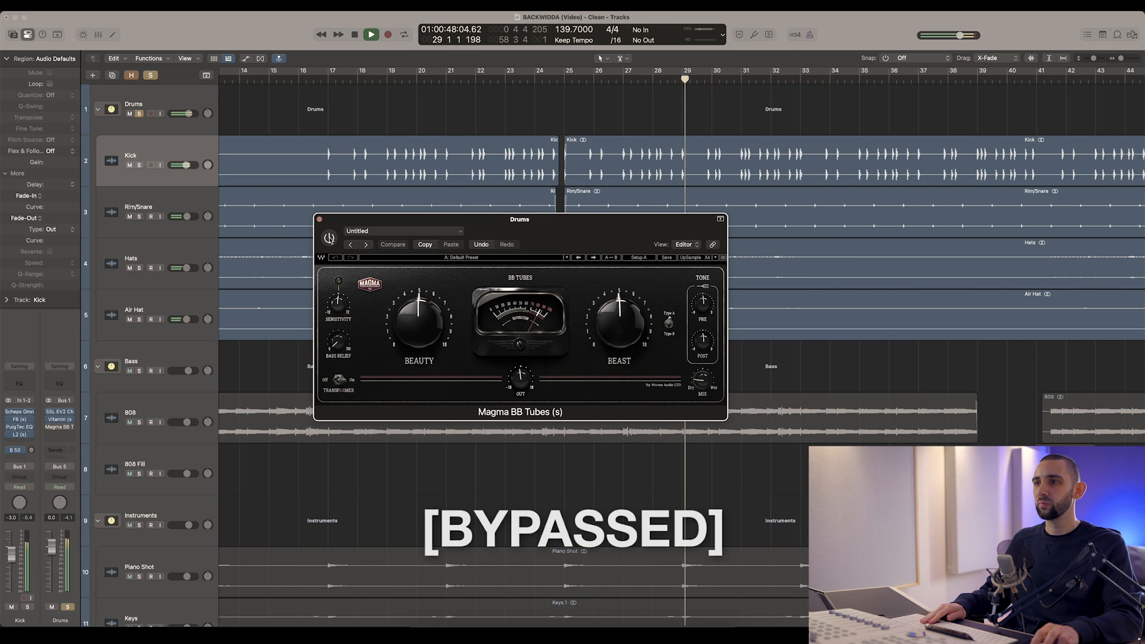
click(329, 238)
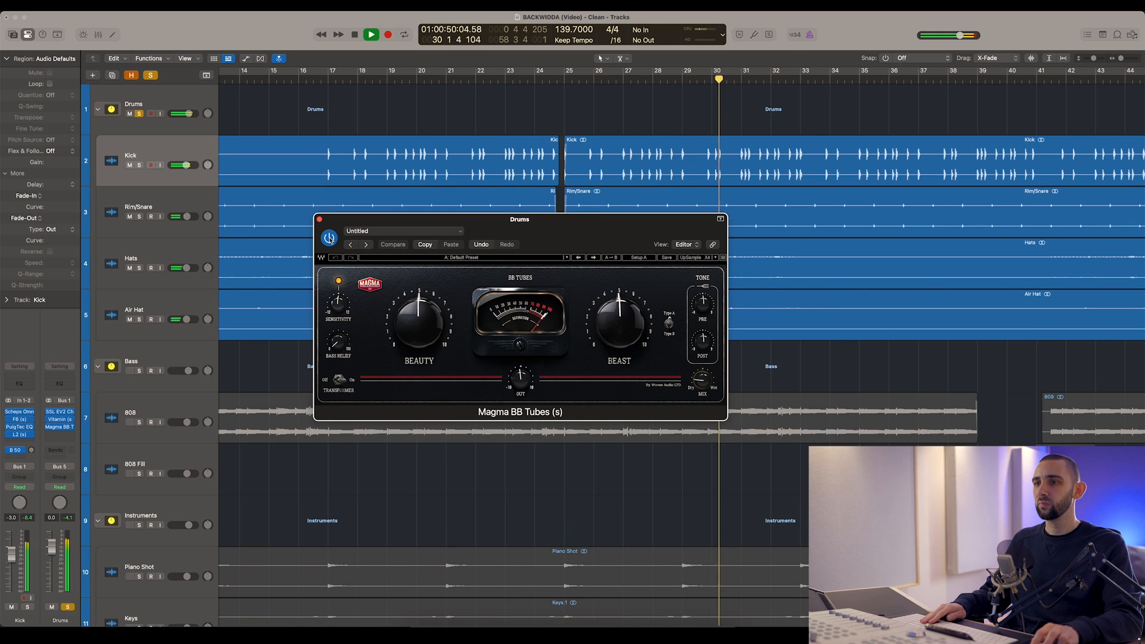
click(329, 238)
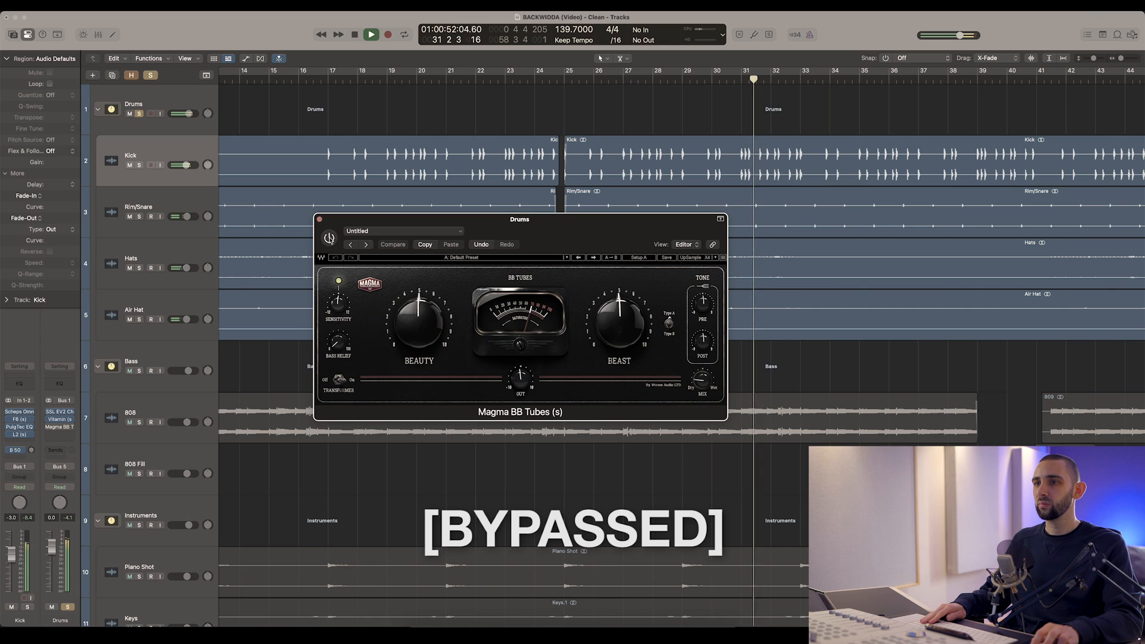
click(329, 238)
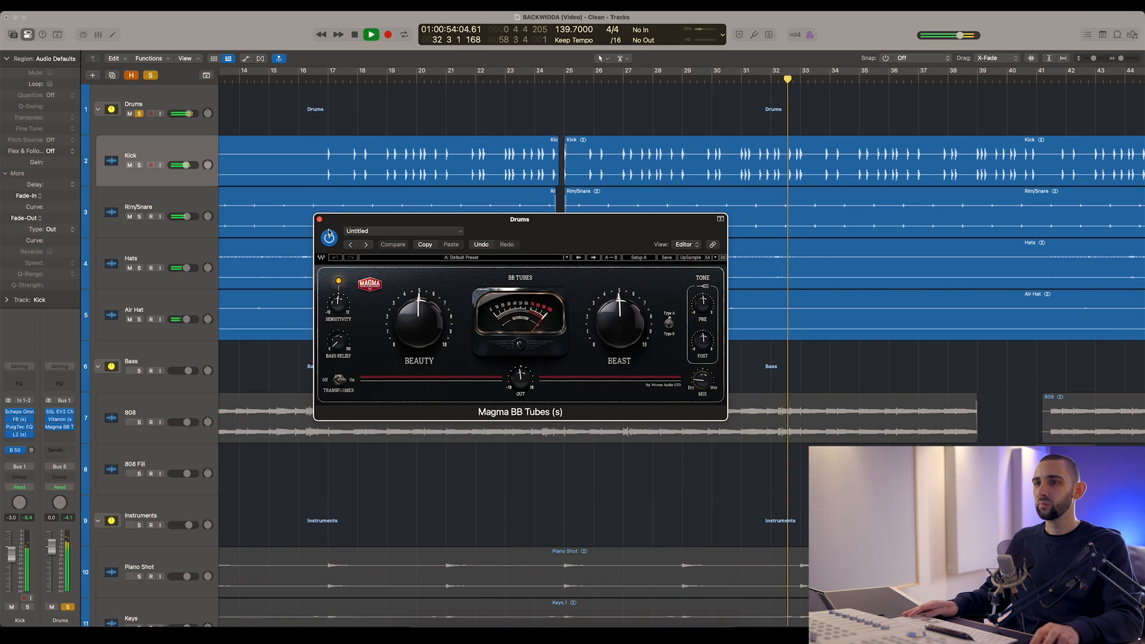
click(320, 219)
key(space)
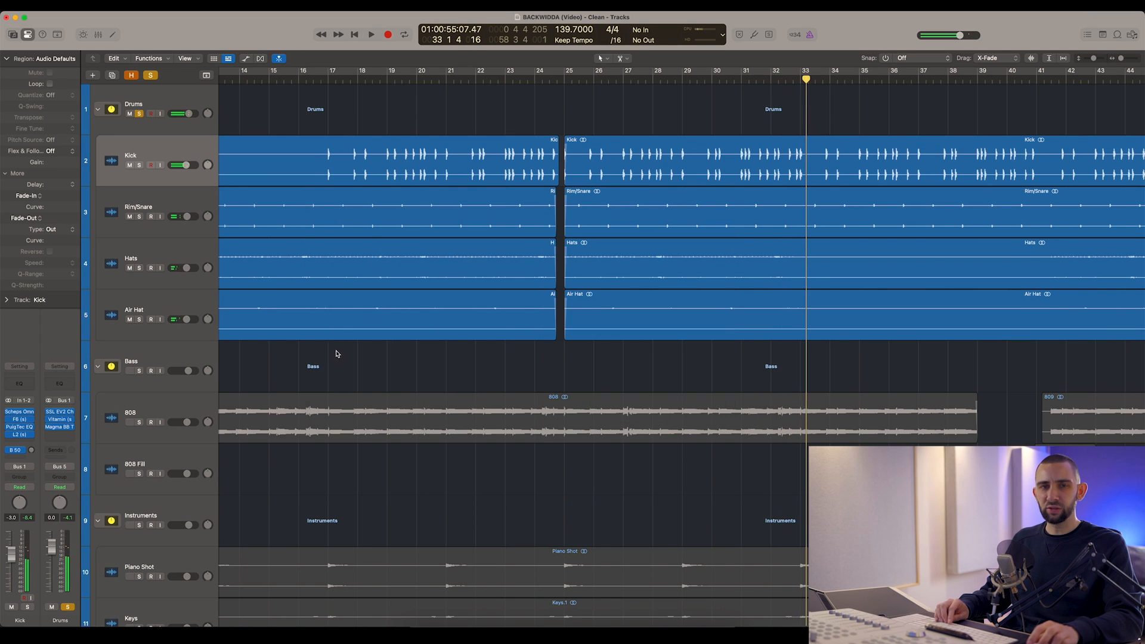
- Place the playhead at about bar 17, then select the 808 track and solo it alongside the drums
key(z)
click(465, 78)
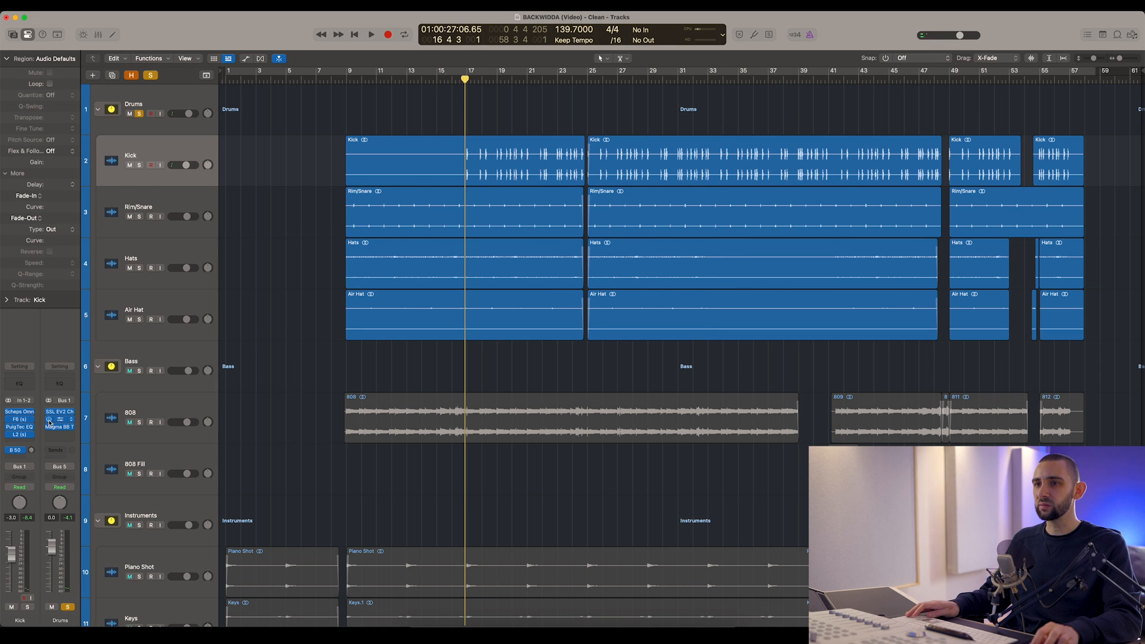
click(188, 351)
key(z)
click(230, 411)
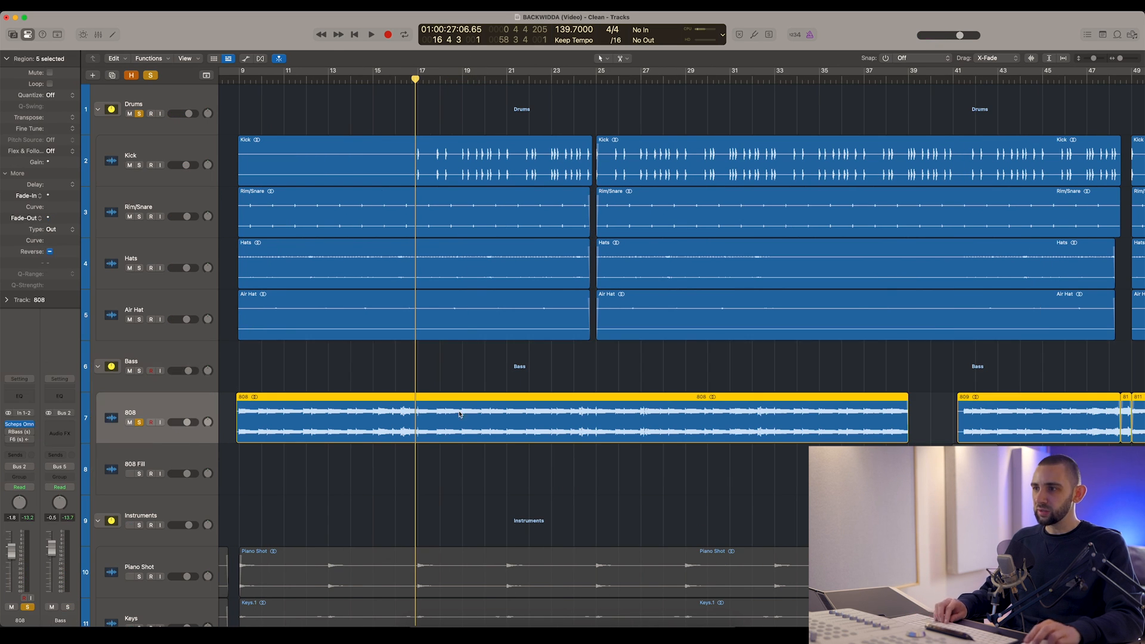
- Look over the 808 regions, clear the region selection, and play the 808 with the drums from about bar 17
scroll(554, 402, right, 5)
scroll(554, 403, right, 2)
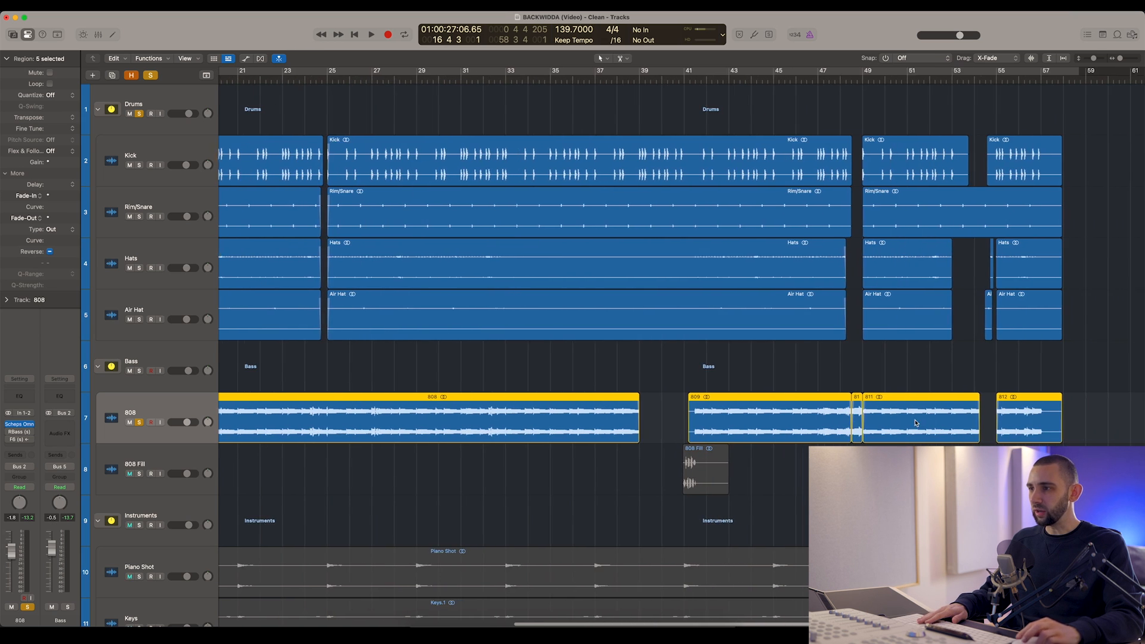
scroll(455, 424, left, 10)
scroll(453, 424, right, 2)
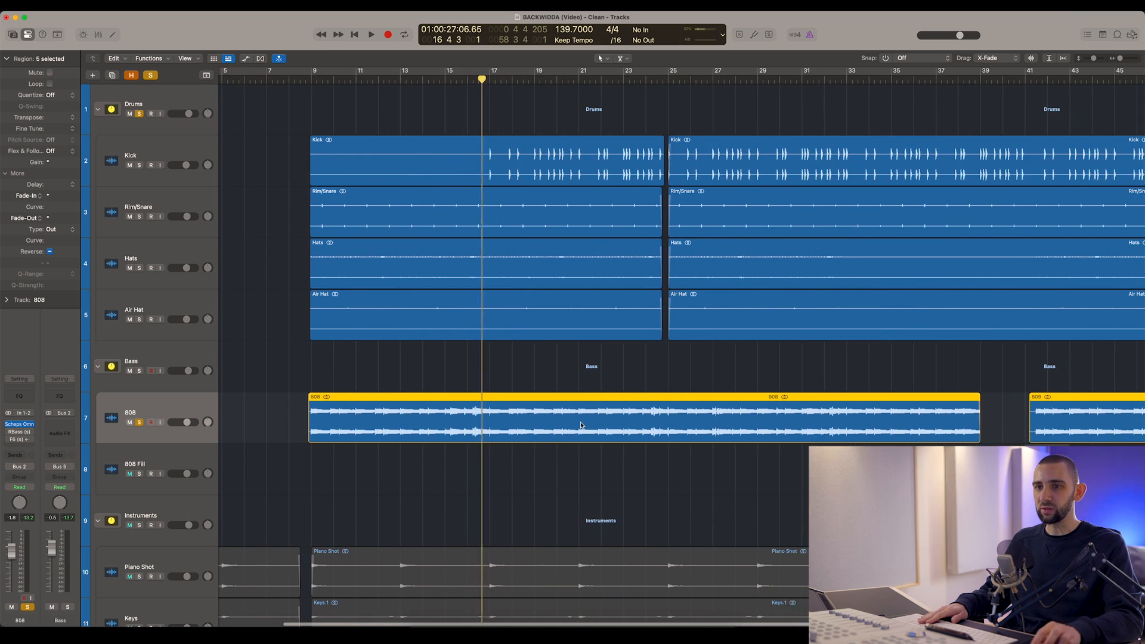
click(250, 396)
scroll(338, 242, down, 1)
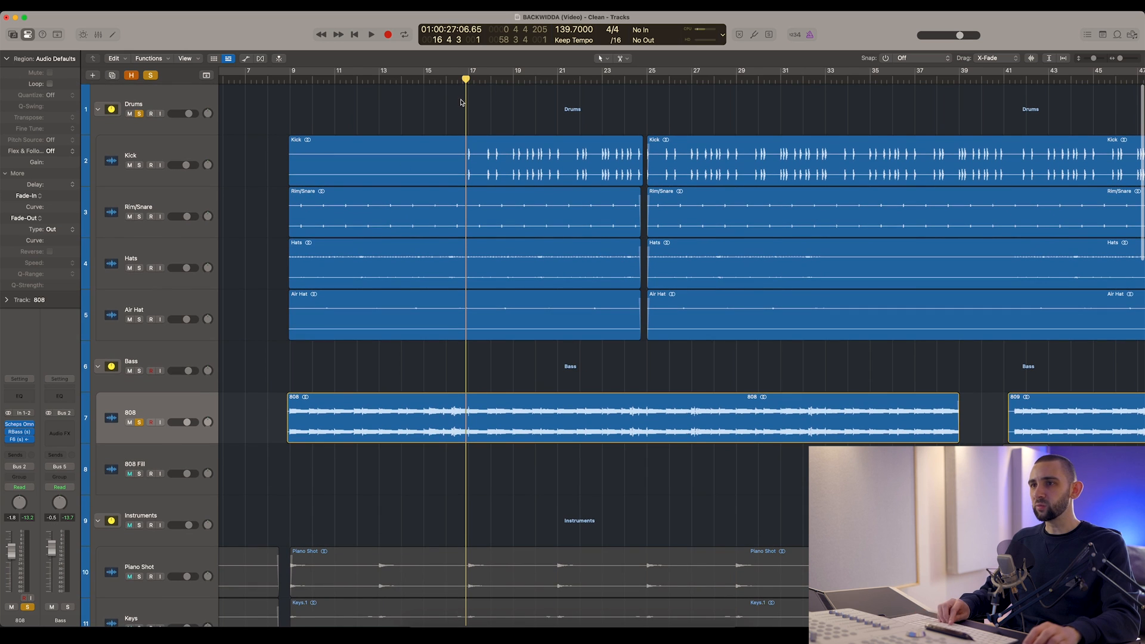
click(468, 80)
key(space)
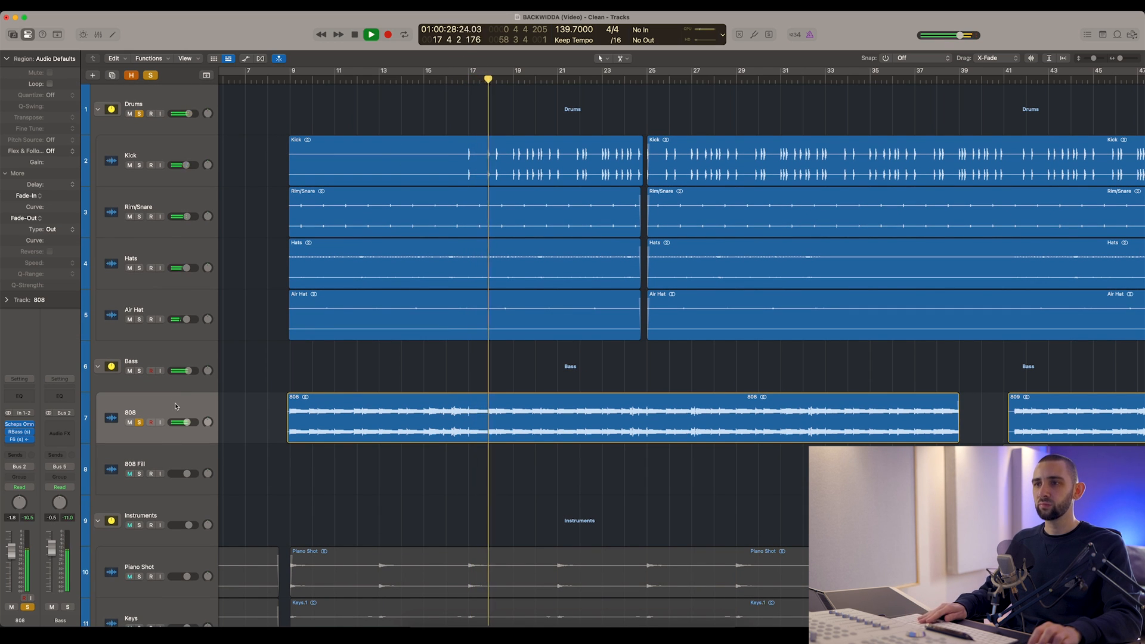
- Open Scheps Omni Channel 2 on the 808 track during playback, check its settings, and stop playback
key(super+Left)
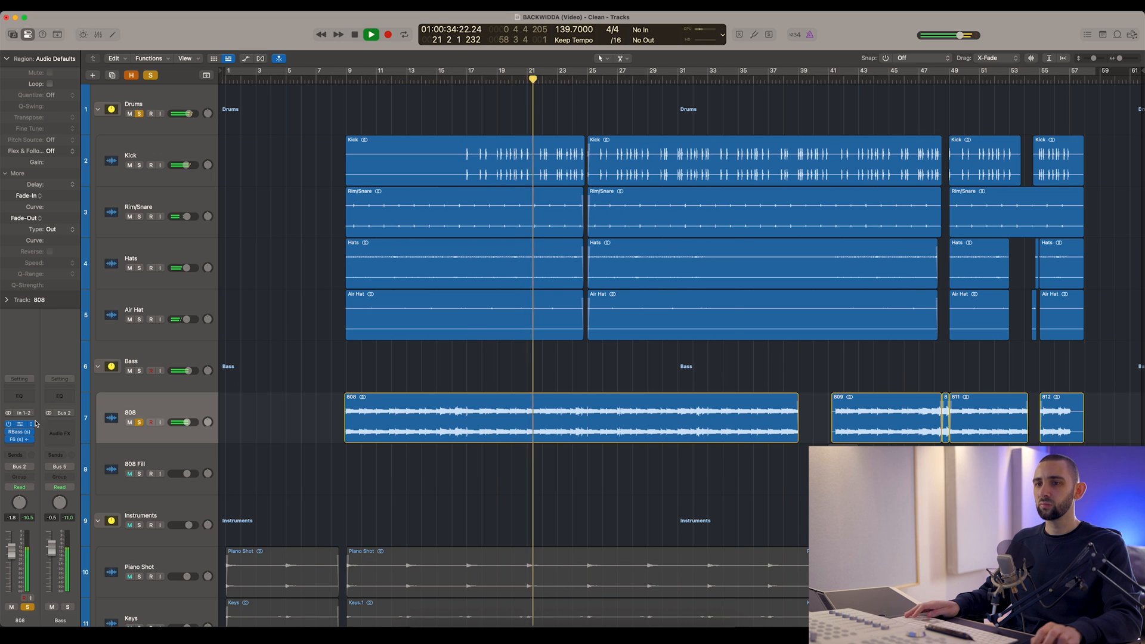
click(20, 425)
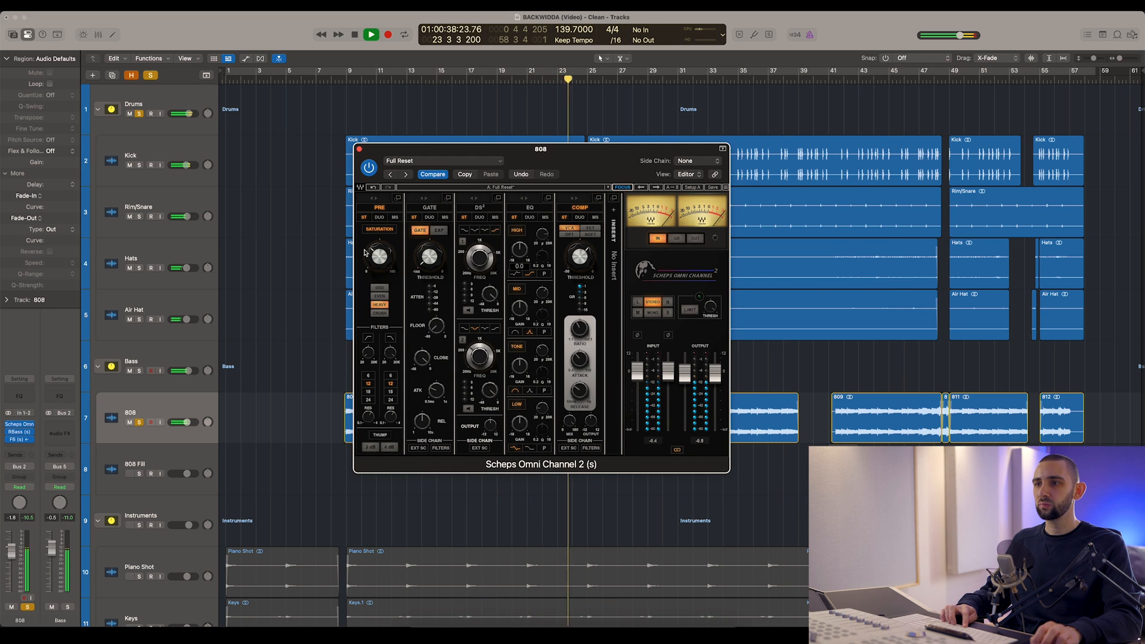
key(space)
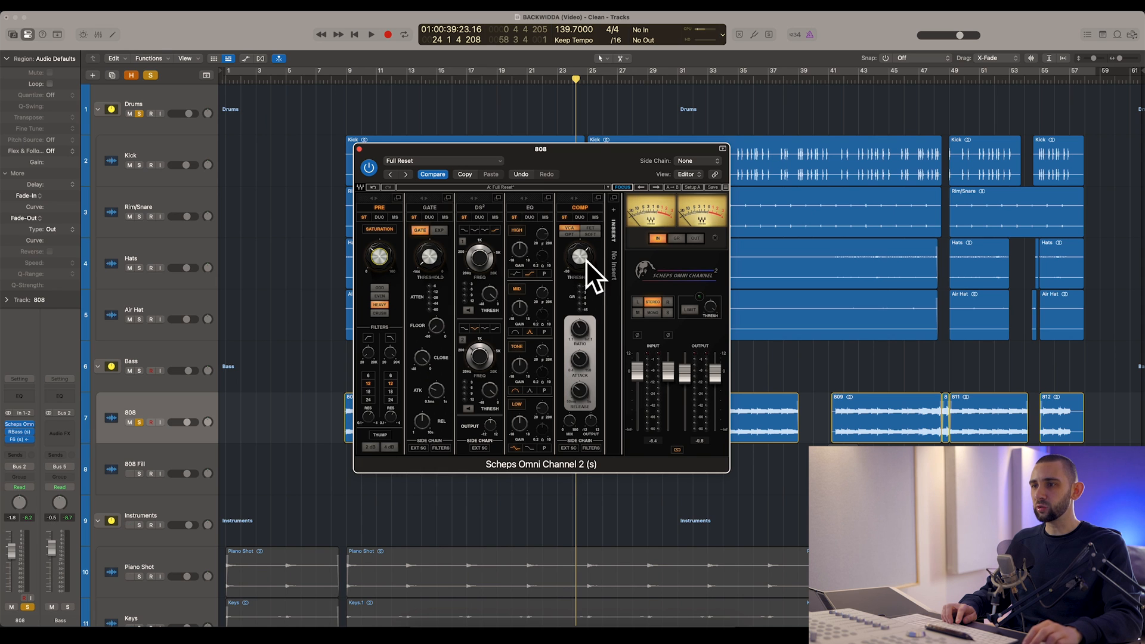
- Leave only the 808 soloed, without the drums, and start playback from about bar 14
click(148, 423)
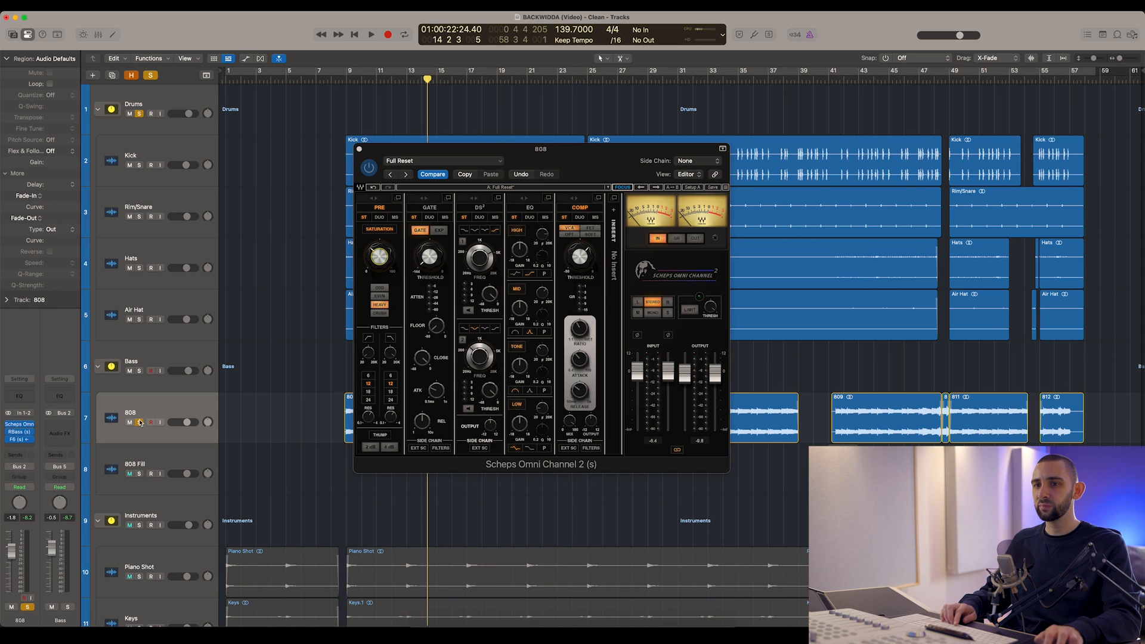
click(139, 422)
key(space)
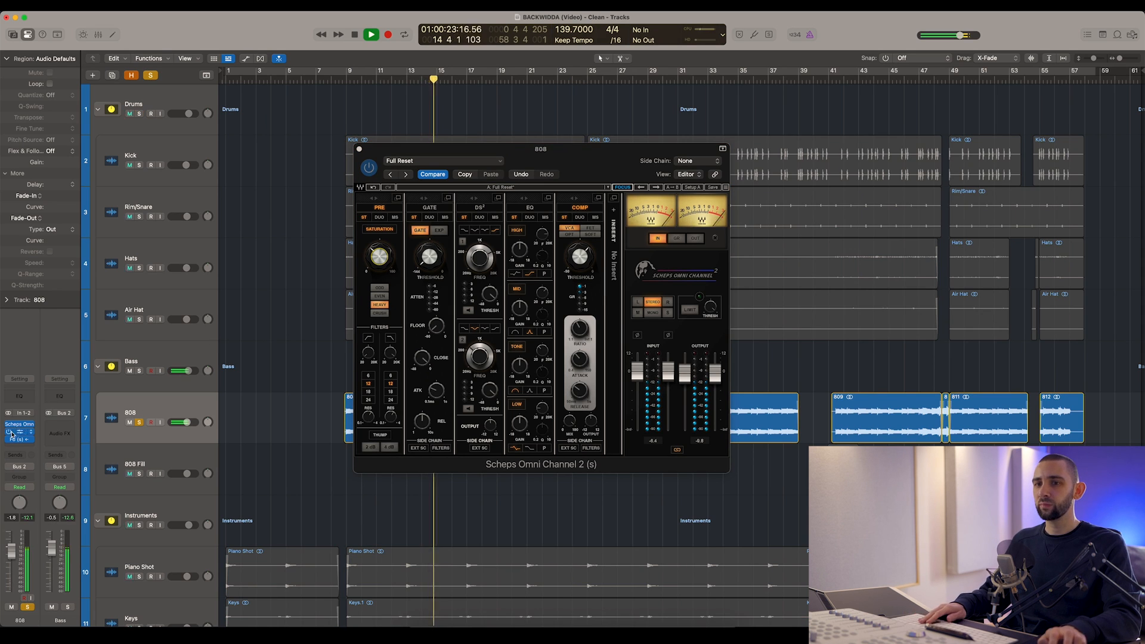
- Compare the soloed 808 with Scheps Omni Channel 2 bypassed and active, leave it active, and stop playback
click(369, 168)
drag(371, 169, 339, 172)
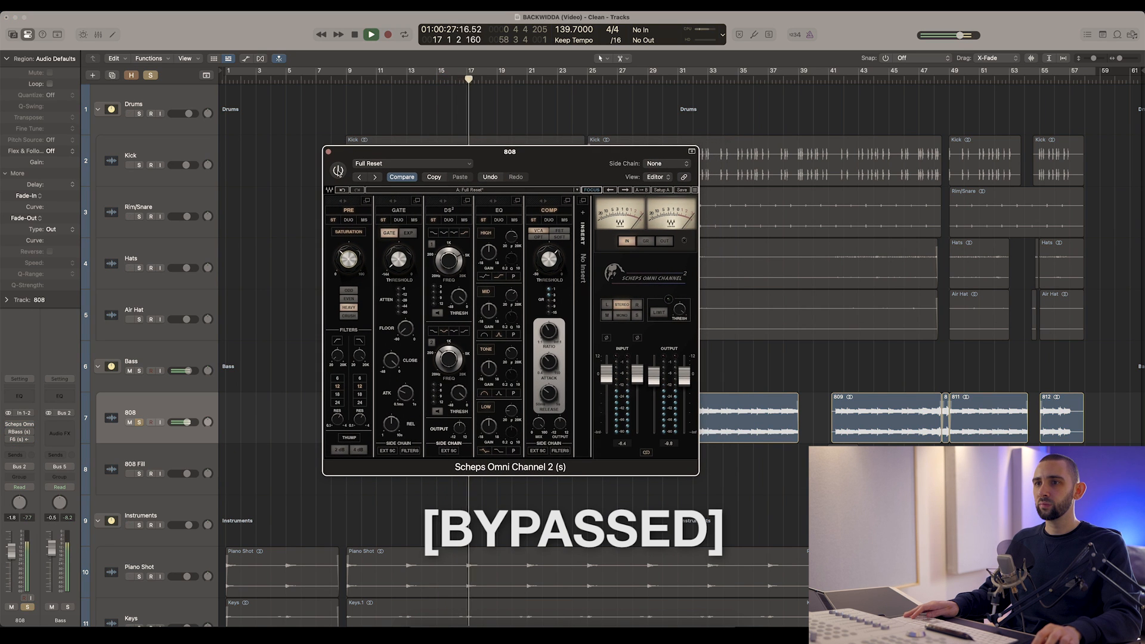
click(338, 171)
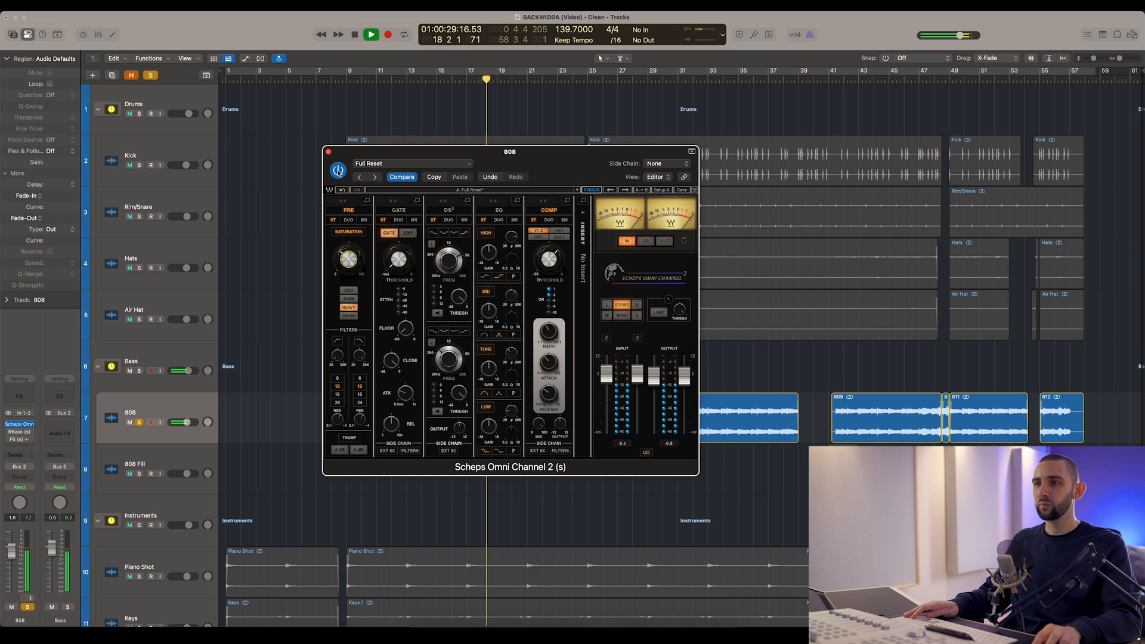
click(338, 171)
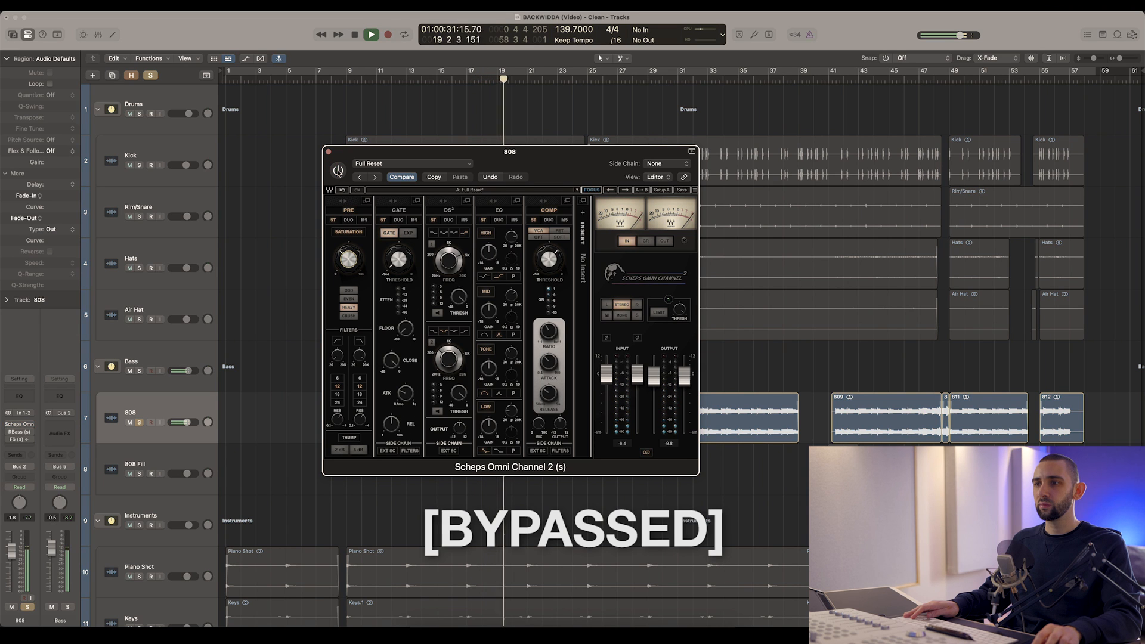
click(338, 171)
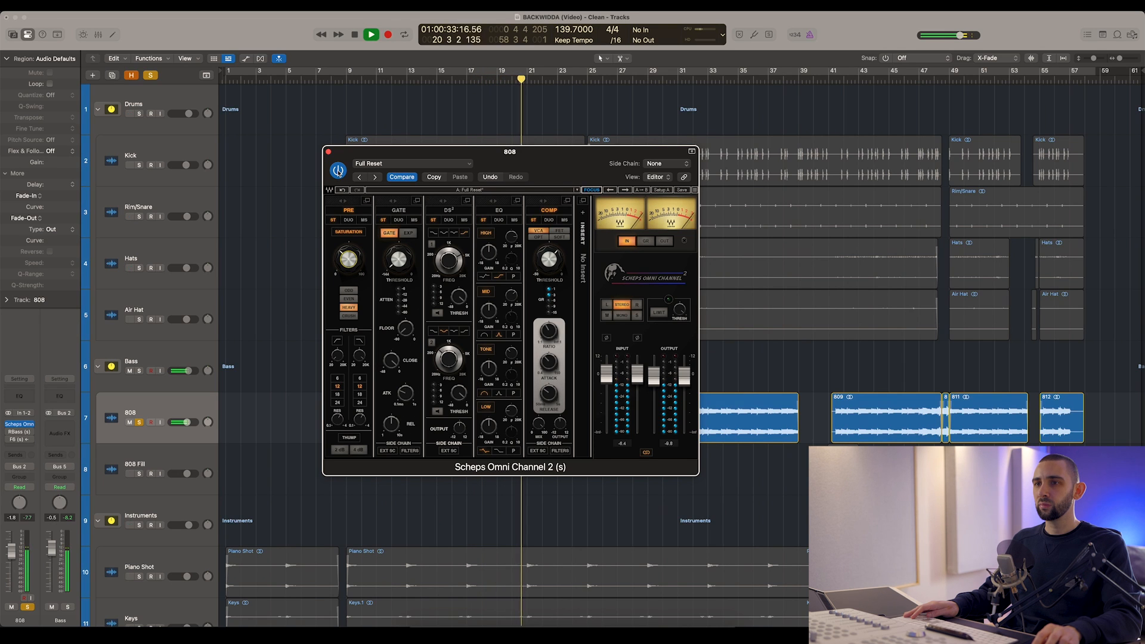
key(space)
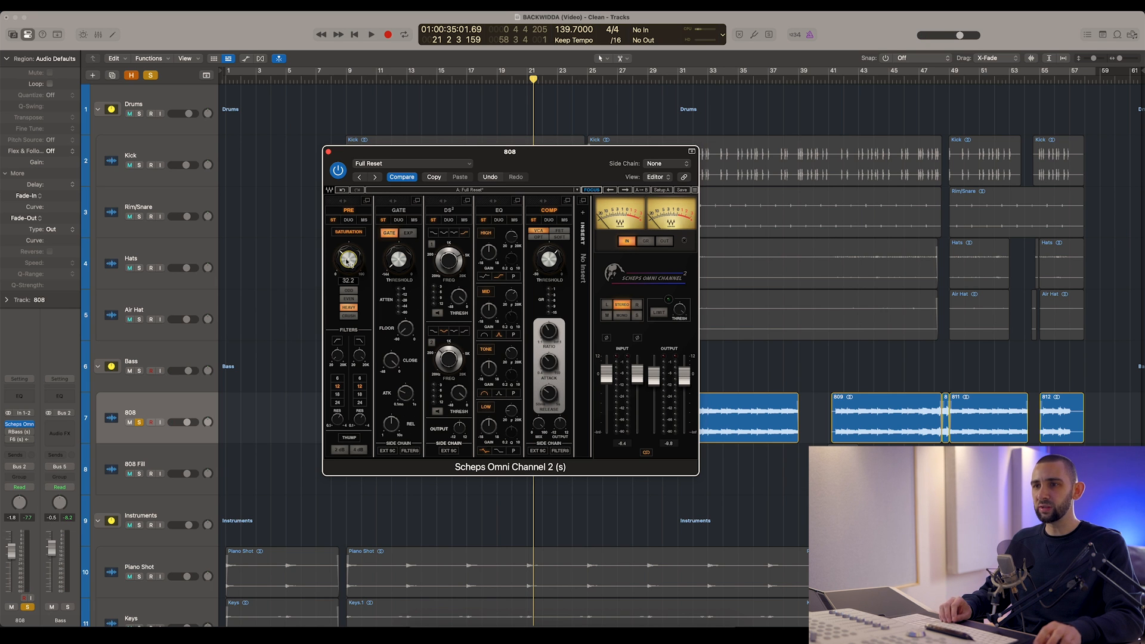
- Examine the Saturation amount and compressor Threshold in Scheps Omni Channel 2, and place the playhead just before bar 17
mouse_move(348, 260)
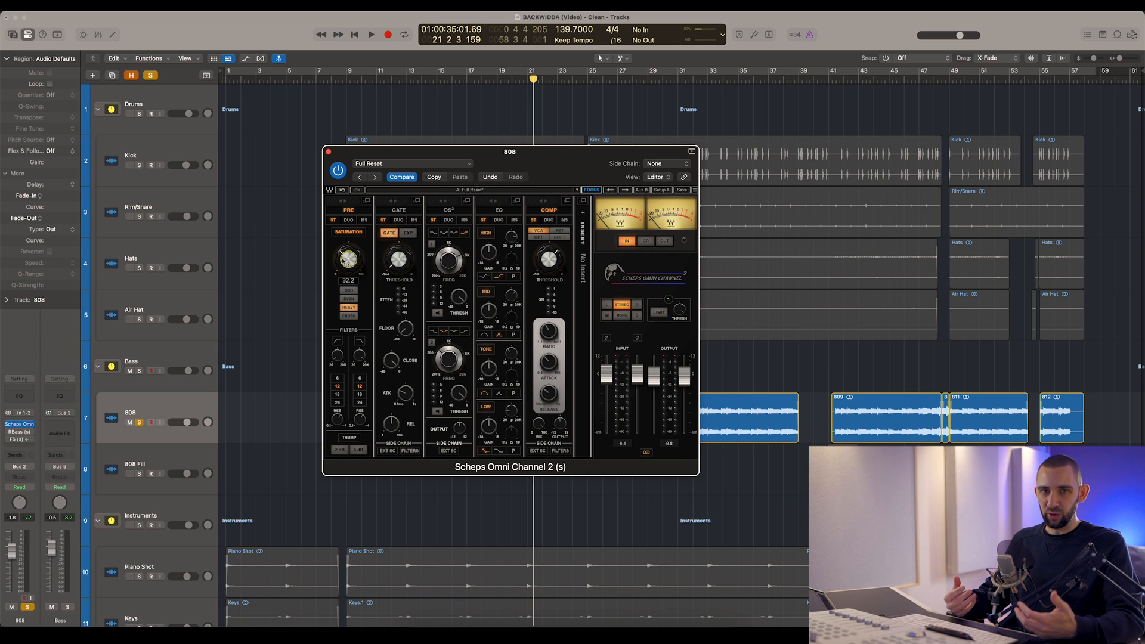
drag(398, 154, 409, 182)
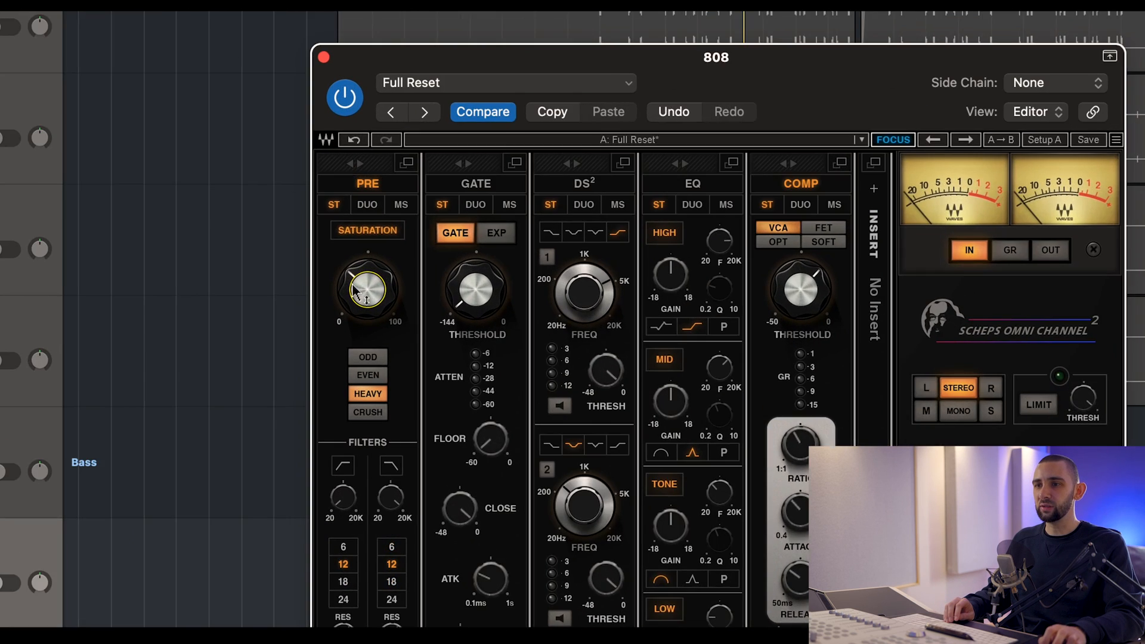
mouse_move(356, 287)
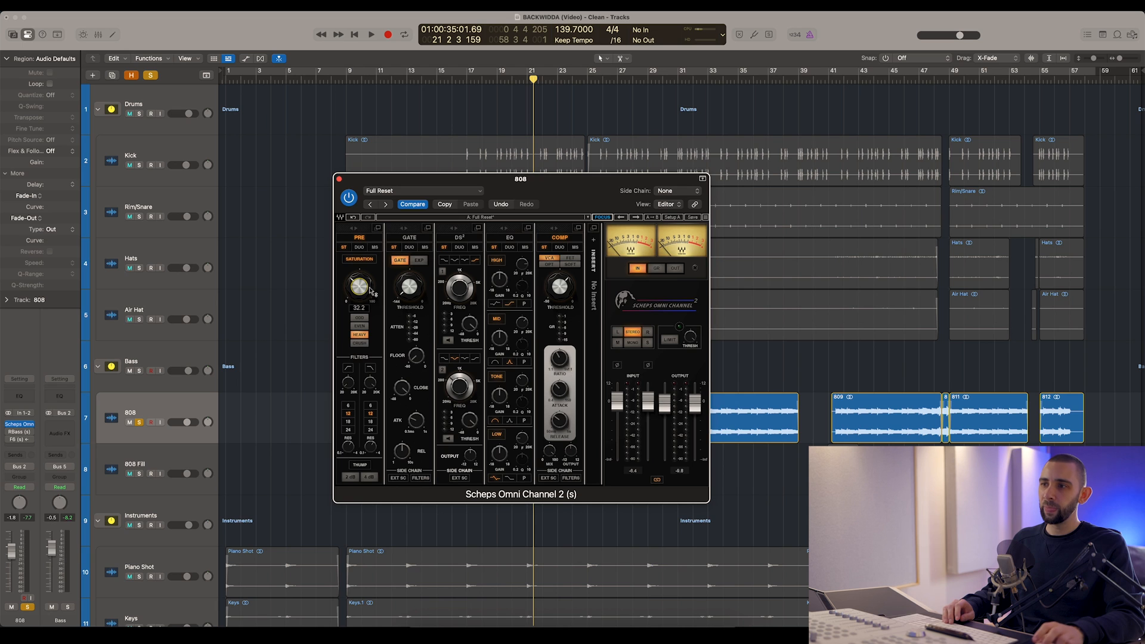
drag(470, 190, 513, 223)
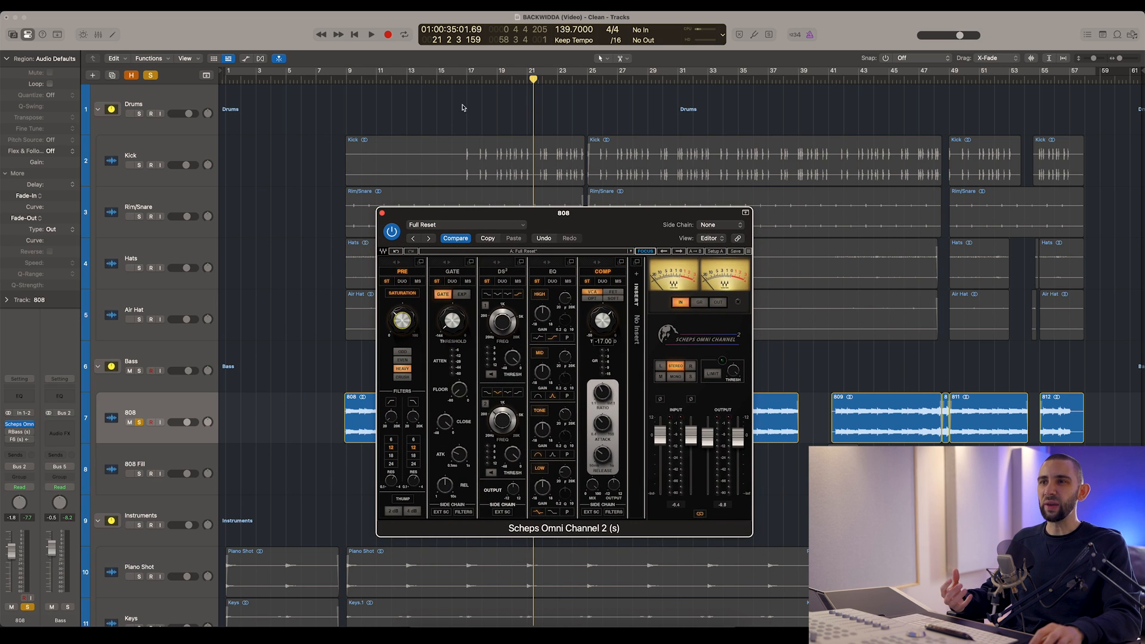
click(467, 80)
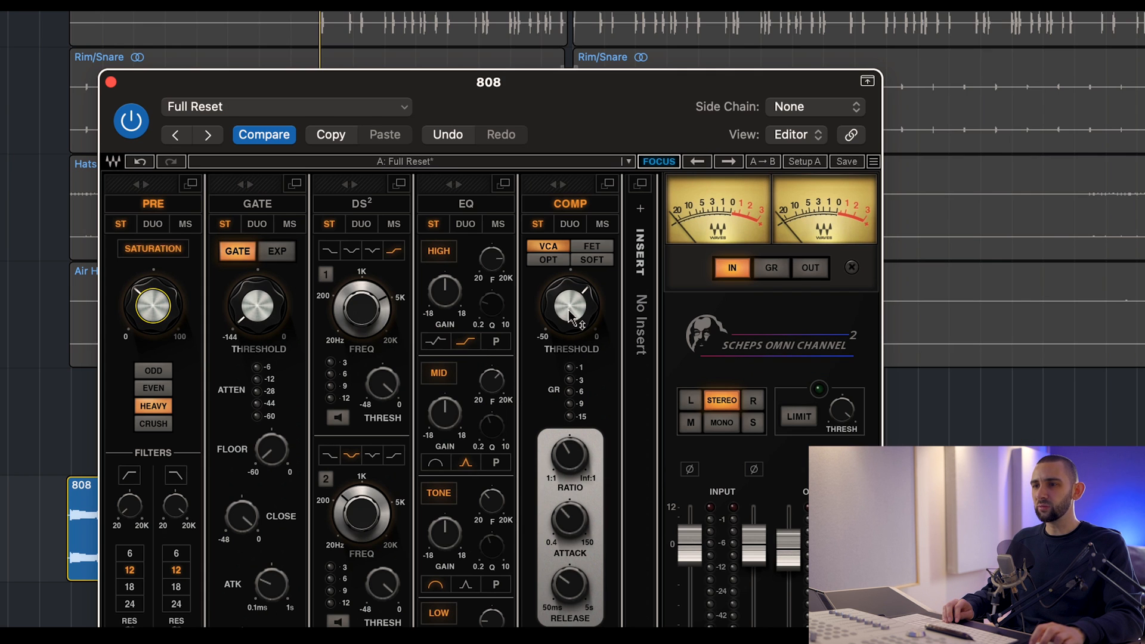
mouse_move(602, 324)
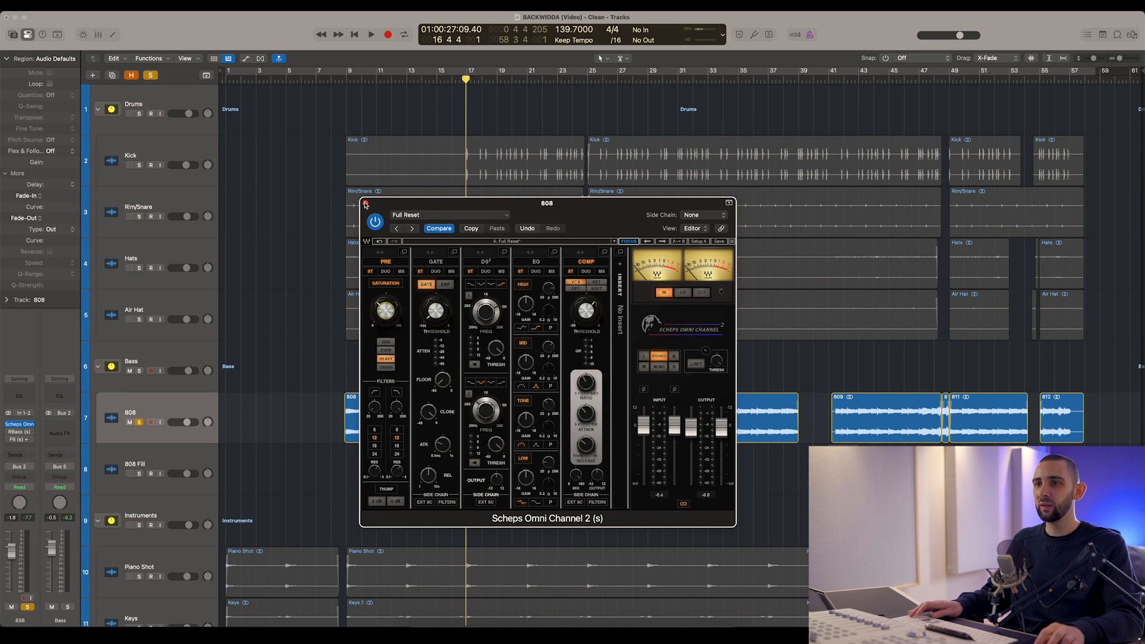
- Close Scheps Omni Channel 2, then open RBass on the 808 track and activate it
click(365, 205)
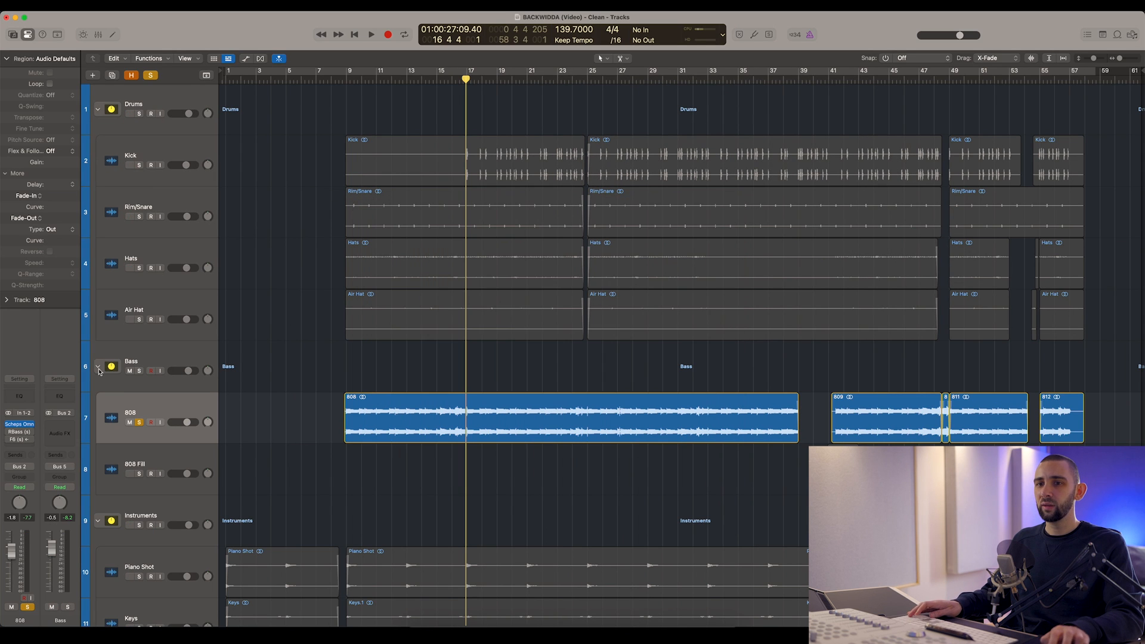
click(19, 431)
click(506, 169)
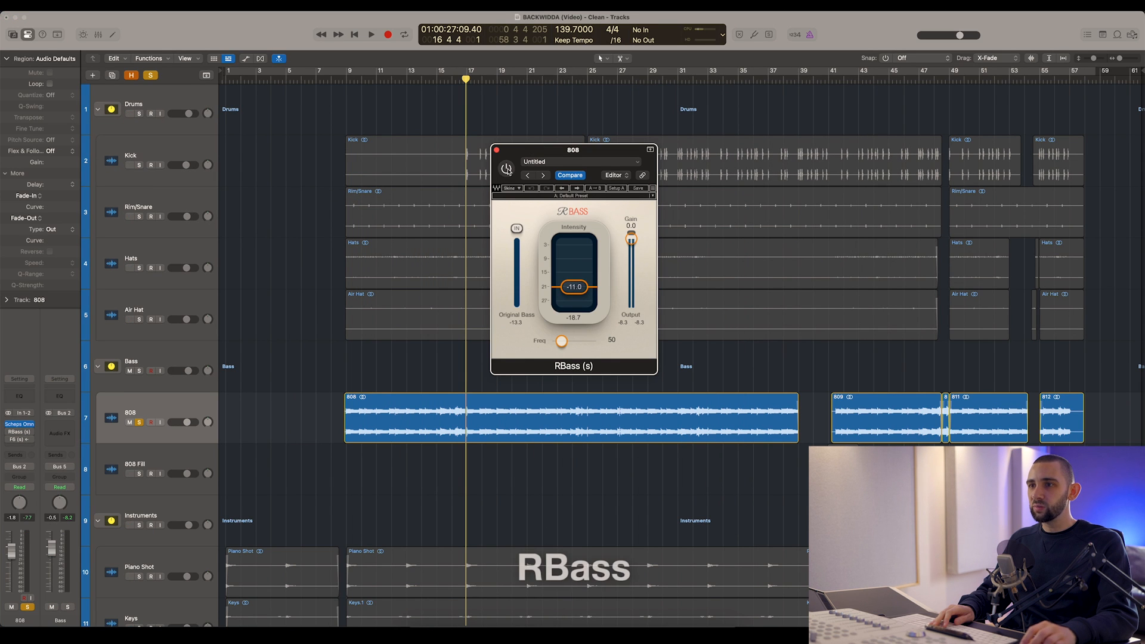
drag(504, 176, 461, 173)
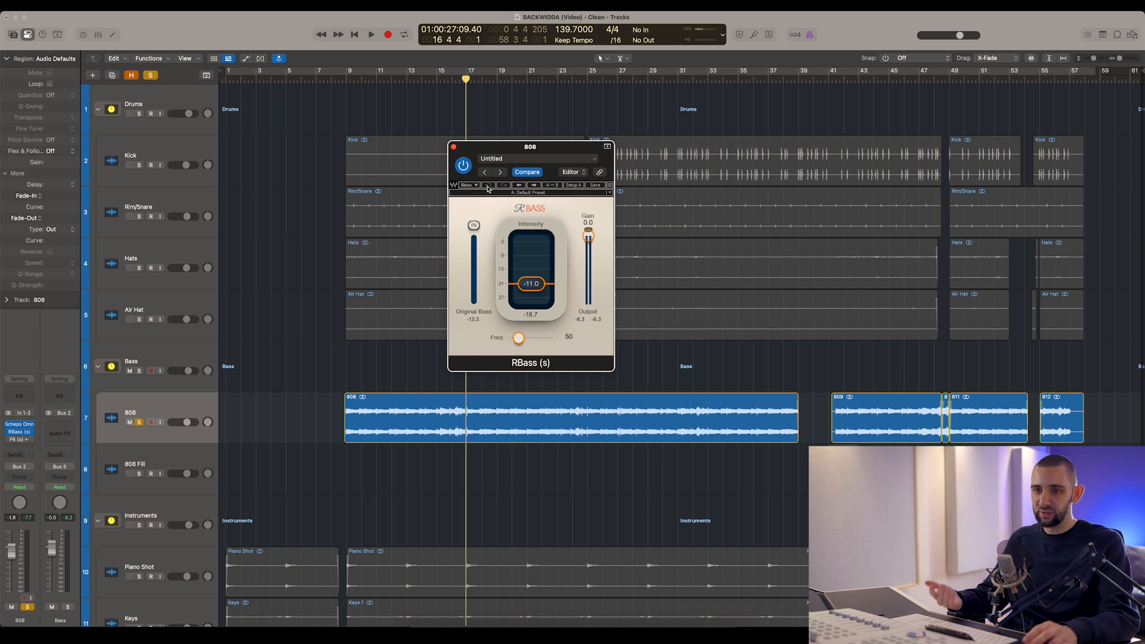
mouse_move(493, 150)
mouse_down()
mouse_move(440, 155)
mouse_move(484, 158)
mouse_move(476, 163)
mouse_up()
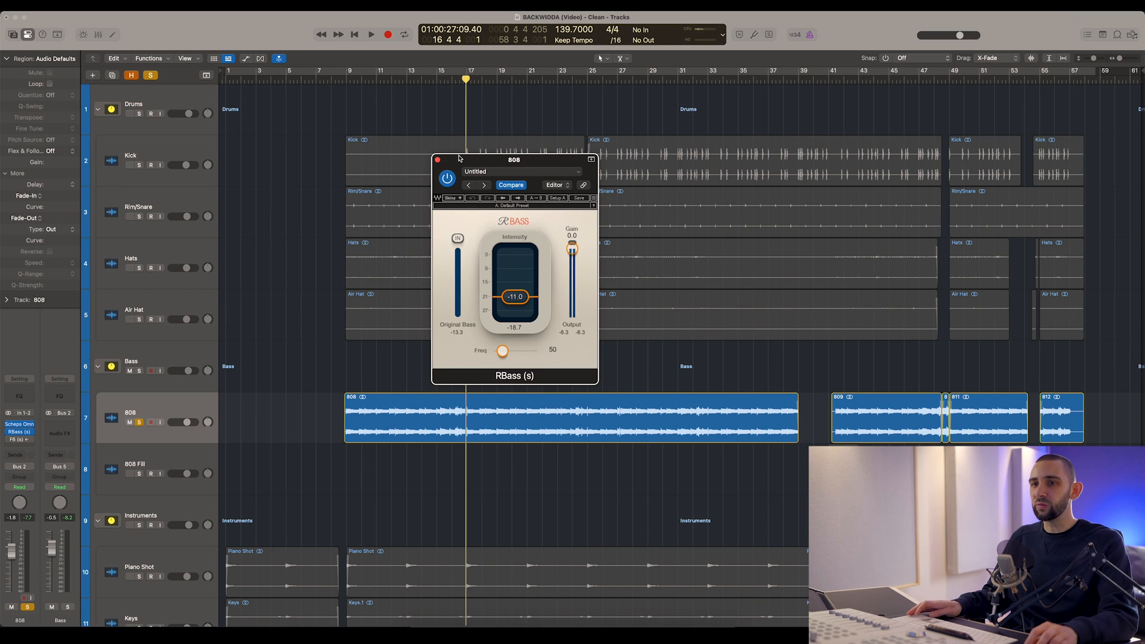
- Play the 808 from about bar 17, compare RBass bypassed and active, and close its window with RBass active
drag(459, 158, 518, 180)
key(space)
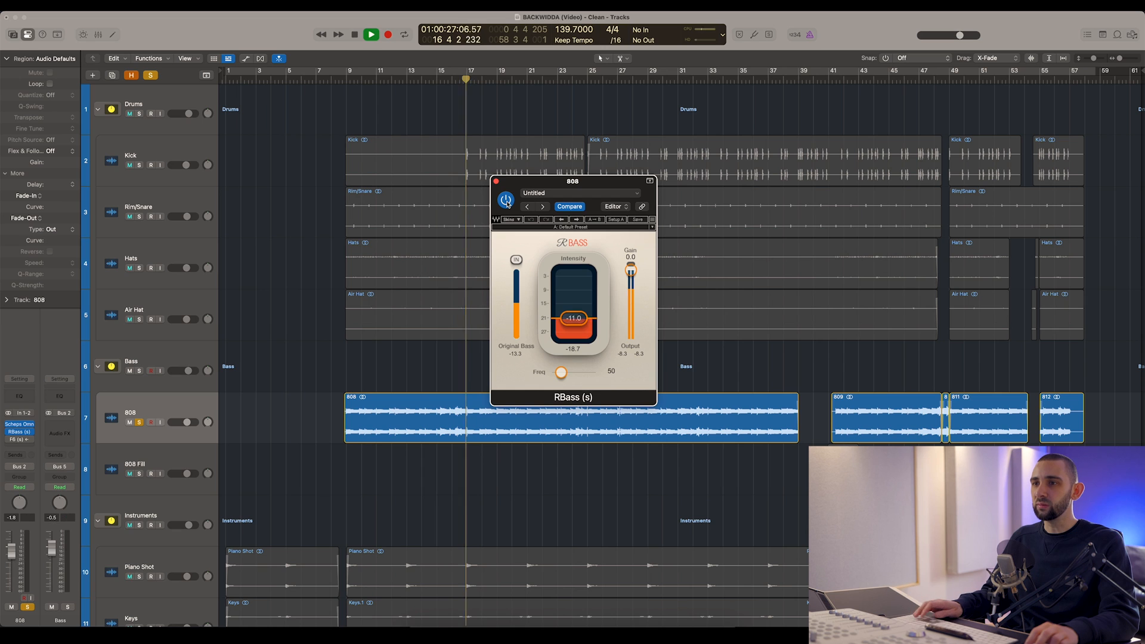
click(506, 200)
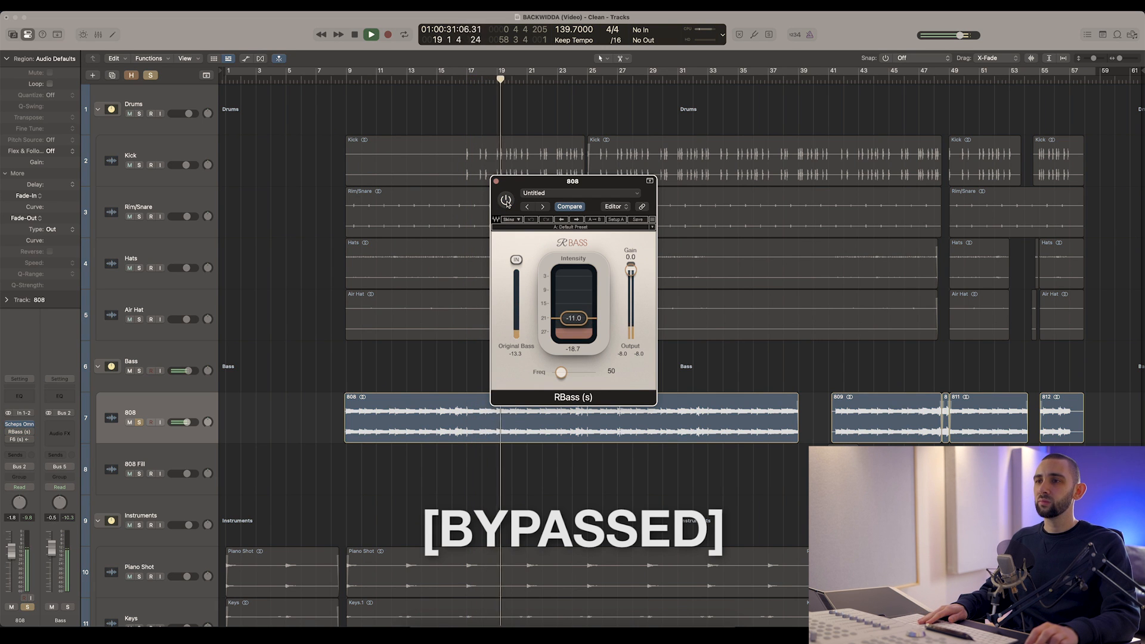
click(506, 200)
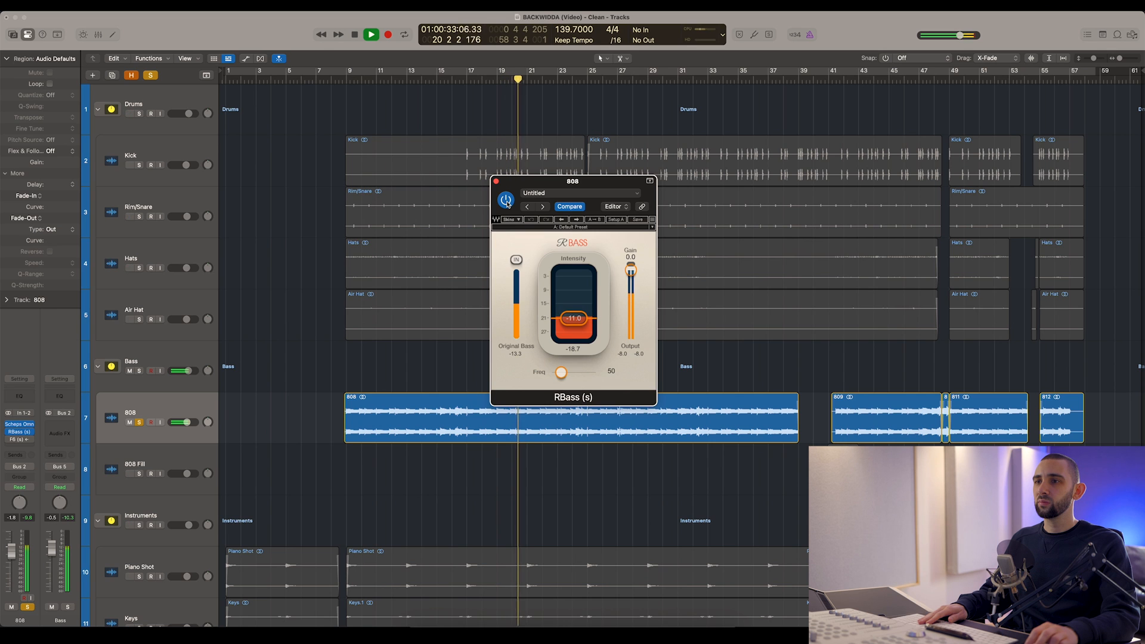
click(506, 200)
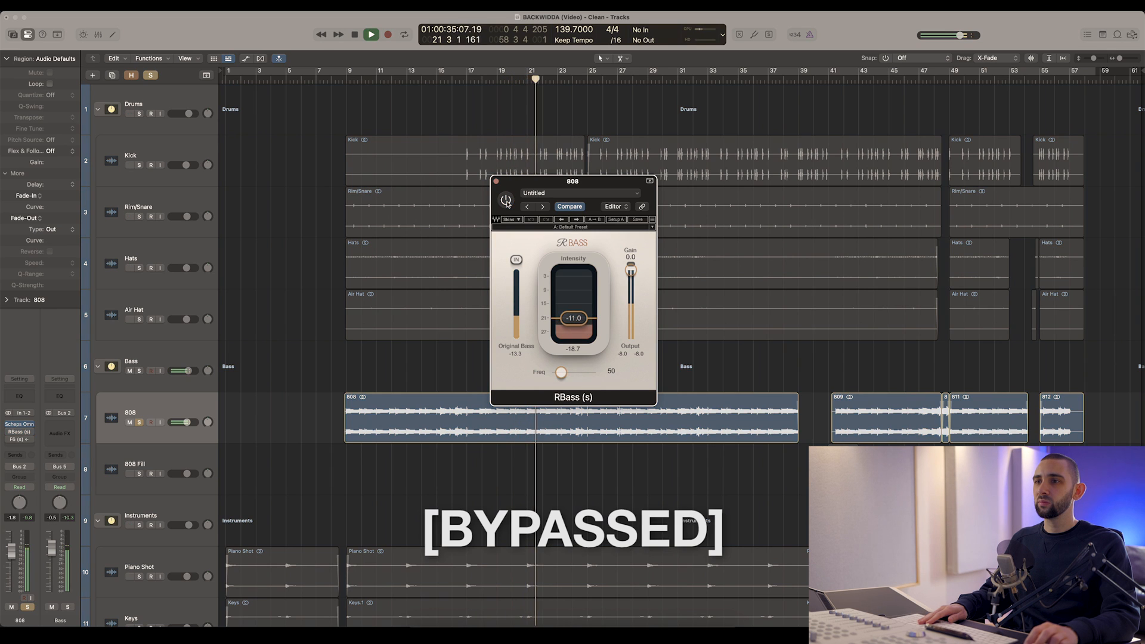
click(506, 201)
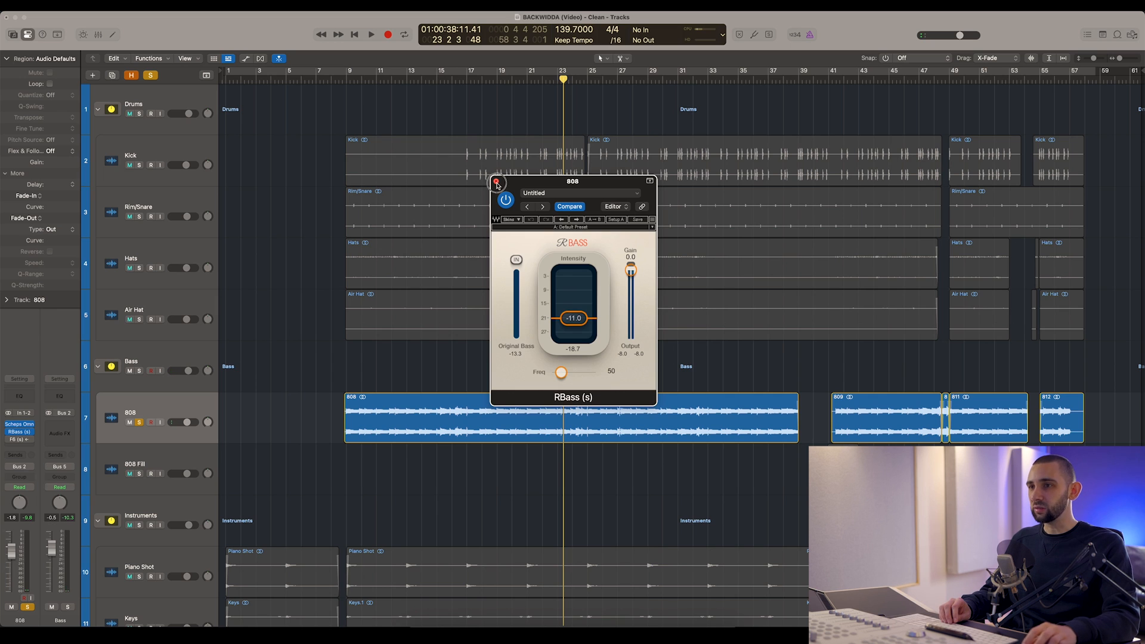
click(496, 182)
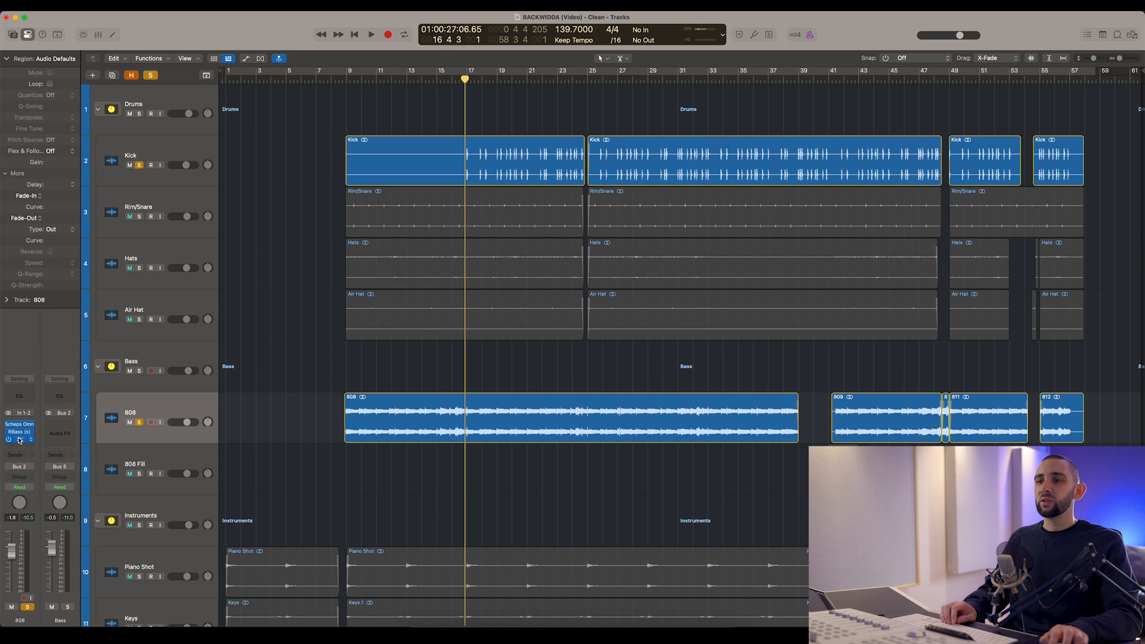
- Open F6 on the 808 track and watch its EQ curve while the kick and 808 play from about bar 17
click(21, 439)
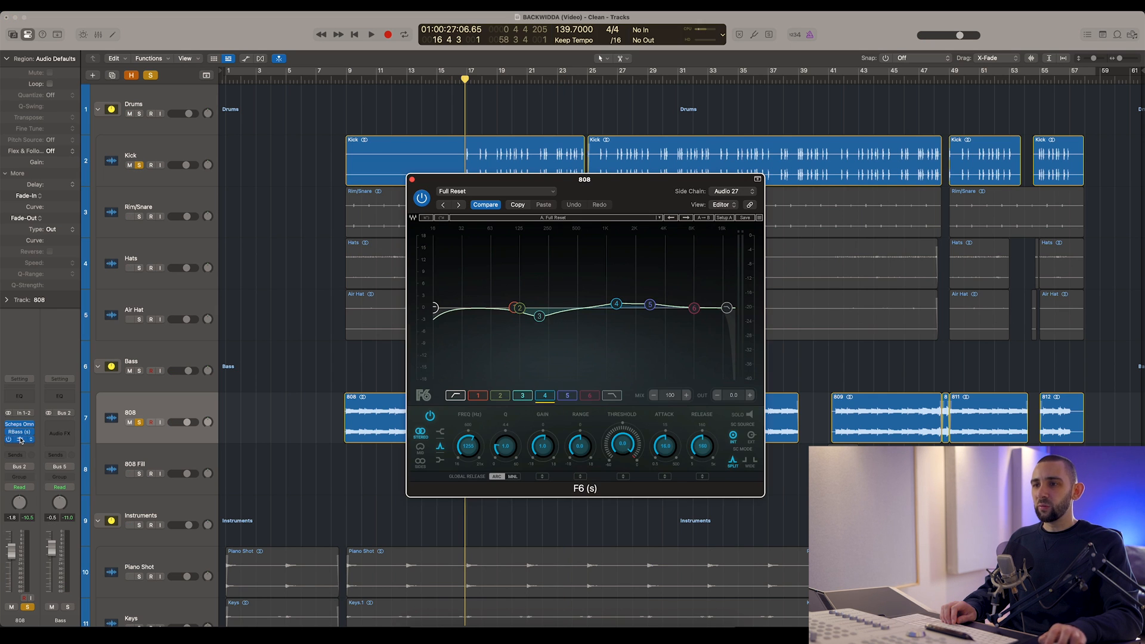
drag(580, 182, 596, 181)
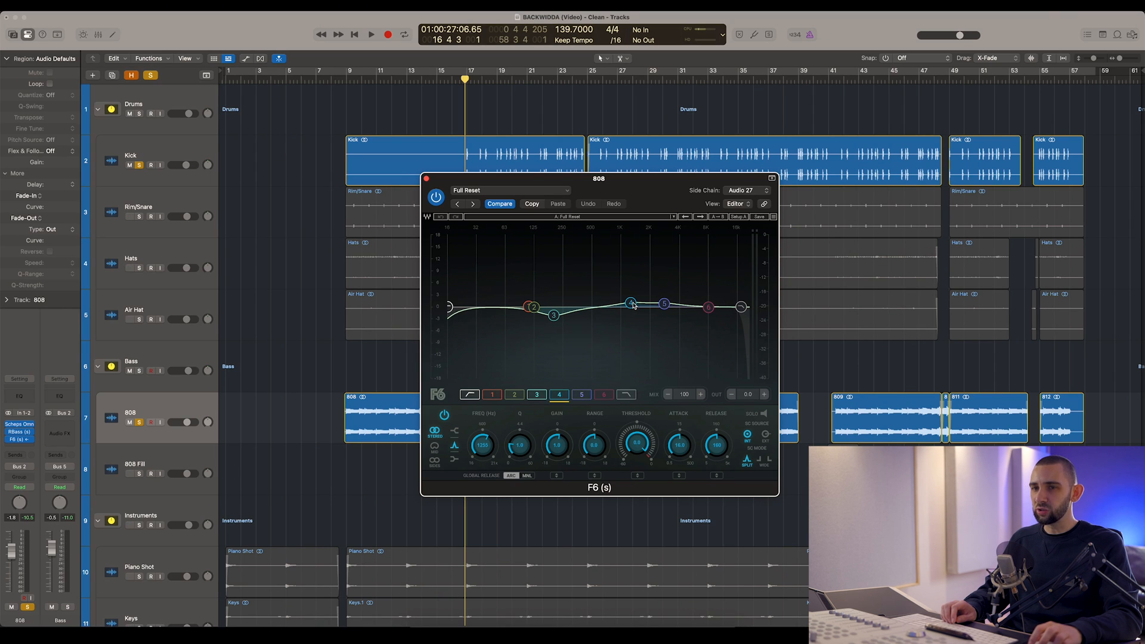
key(space)
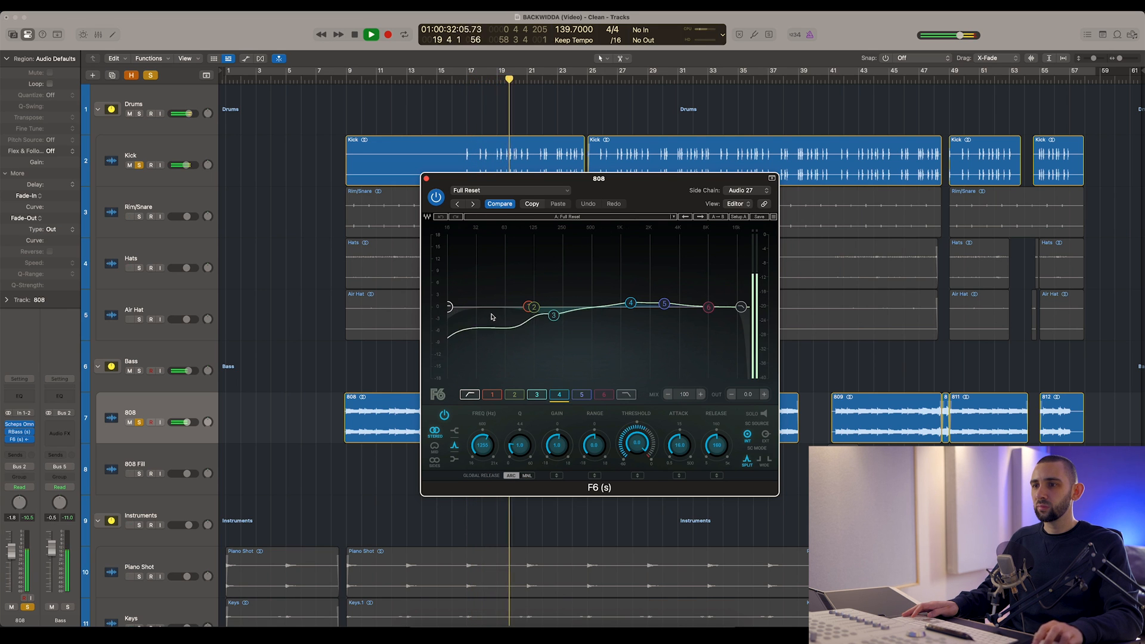
key(space)
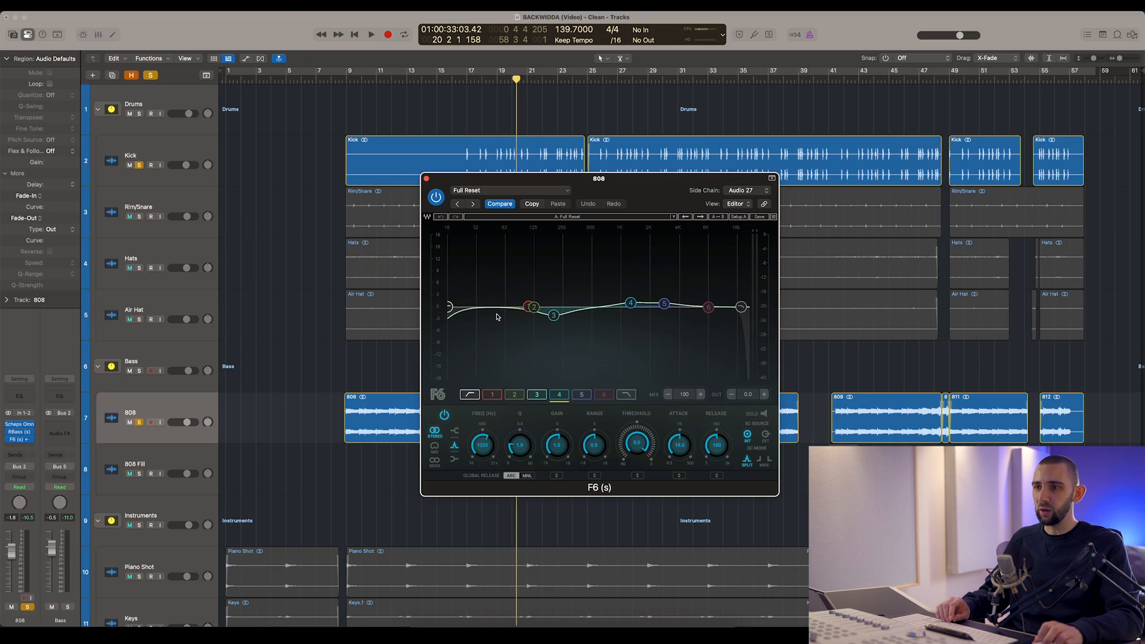
- Set the F6 side chain source to Kick (Audio 27) from the audio tracks
click(740, 191)
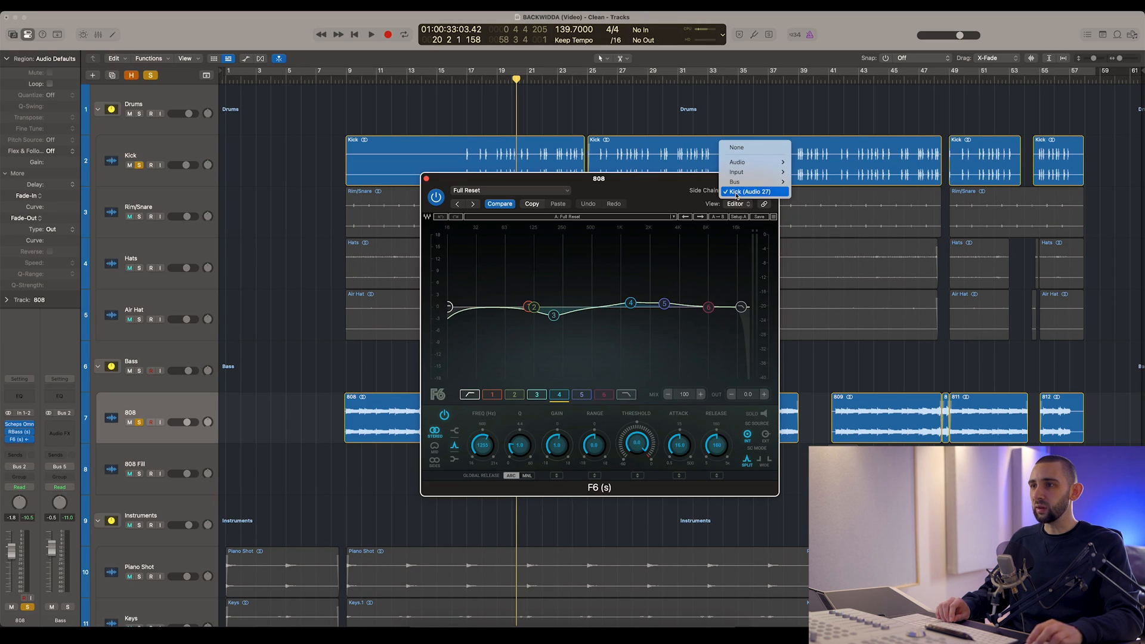
mouse_move(742, 167)
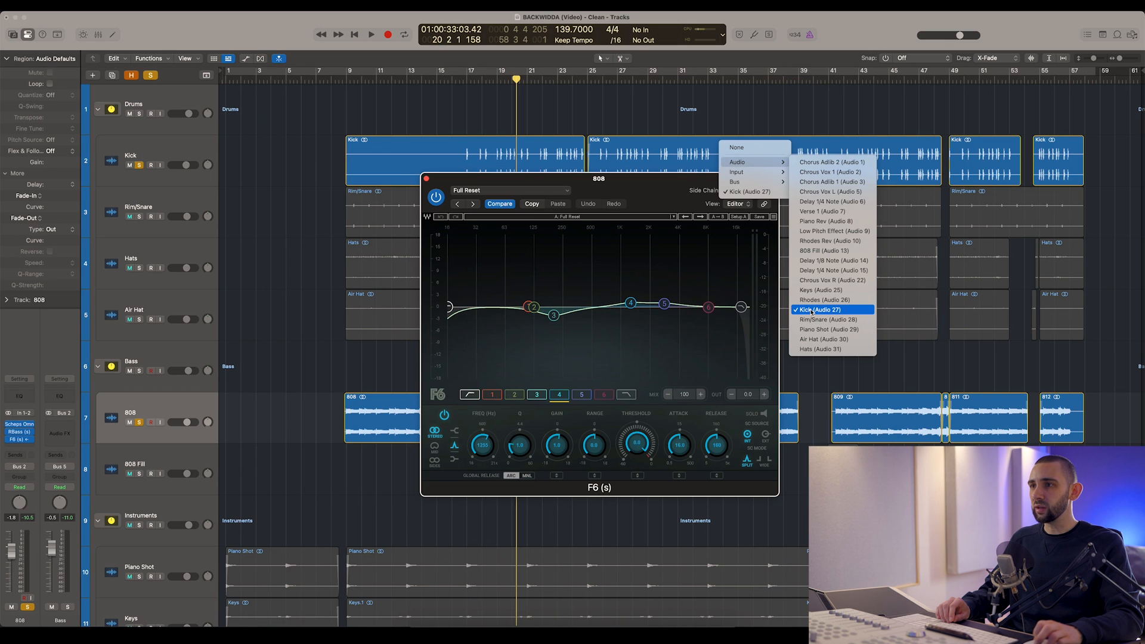
drag(632, 191, 669, 224)
- Place the playhead at bar 18, beat 4, and move the F6 window clear of the Kick regions
click(465, 79)
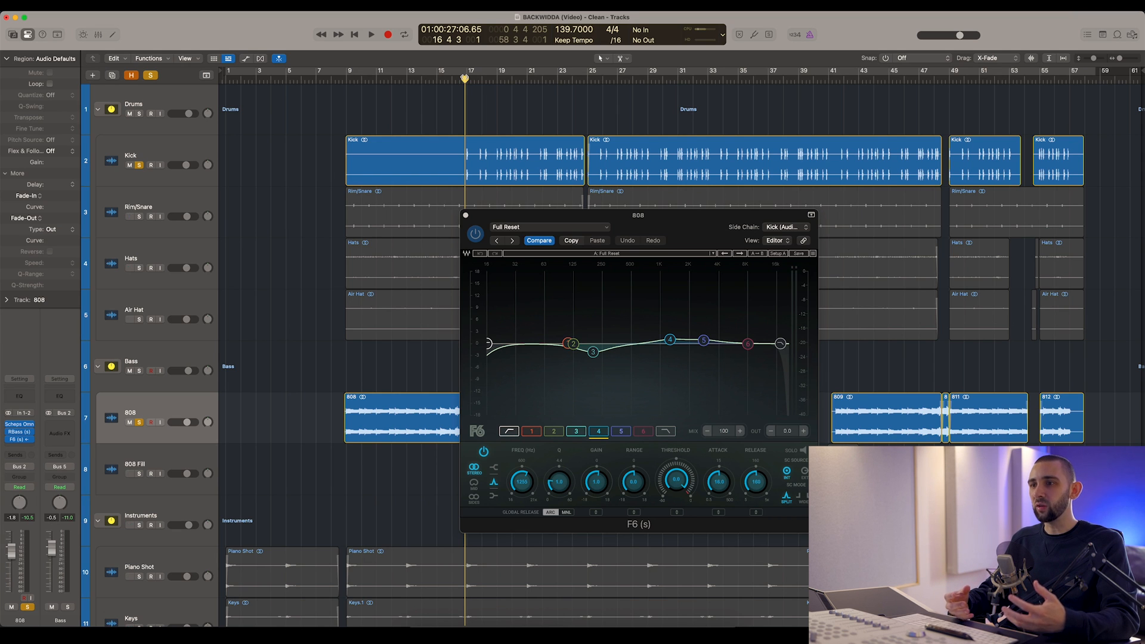
drag(497, 76, 495, 78)
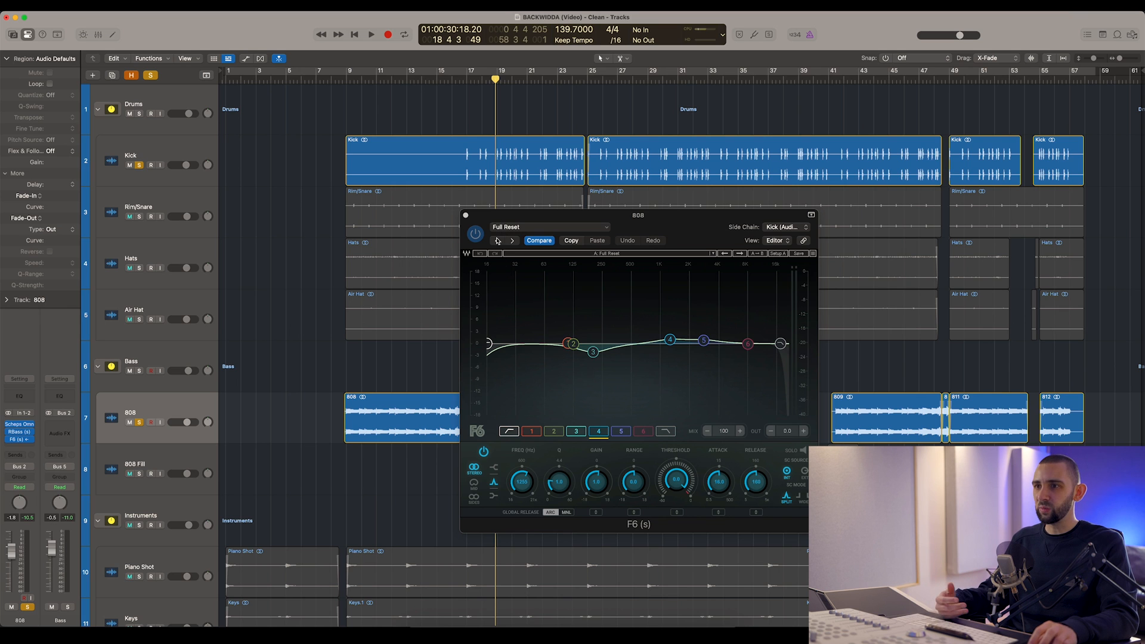
drag(502, 219, 519, 235)
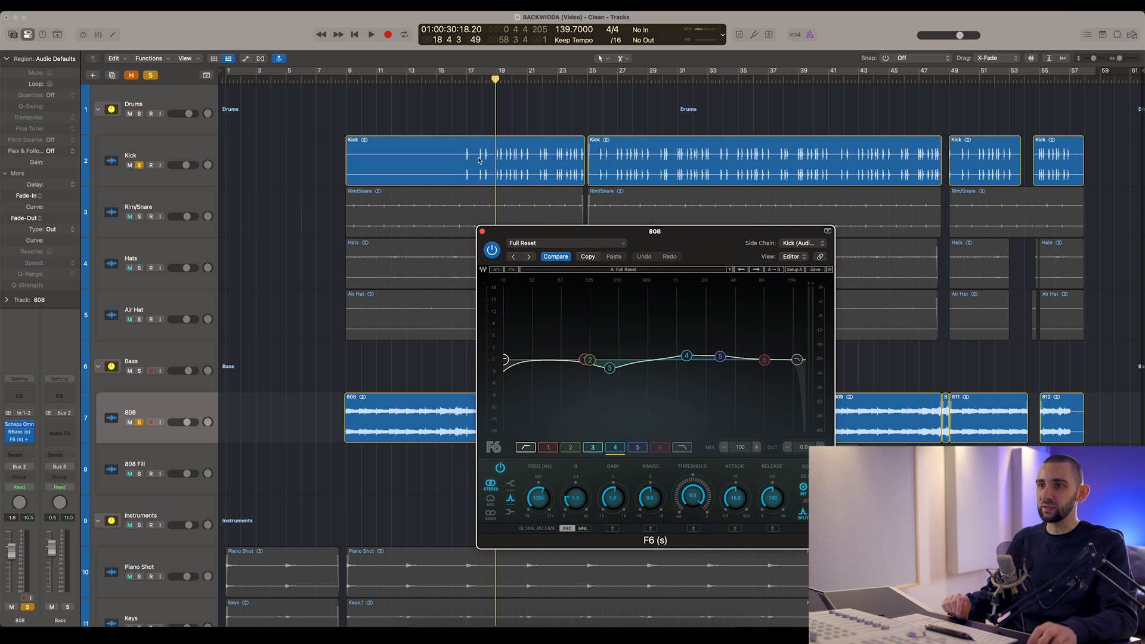
- Play the soloed Kick and 808 from just before bar 17 to watch the F6 curve, and unsolo the Kick during playback
click(465, 79)
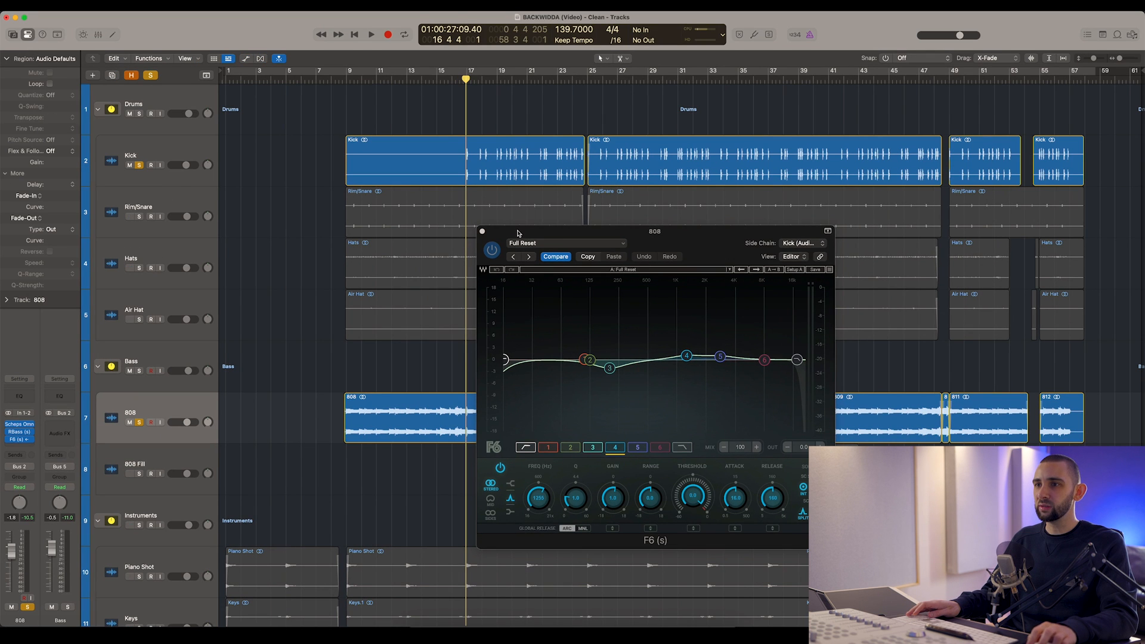
drag(518, 233, 494, 231)
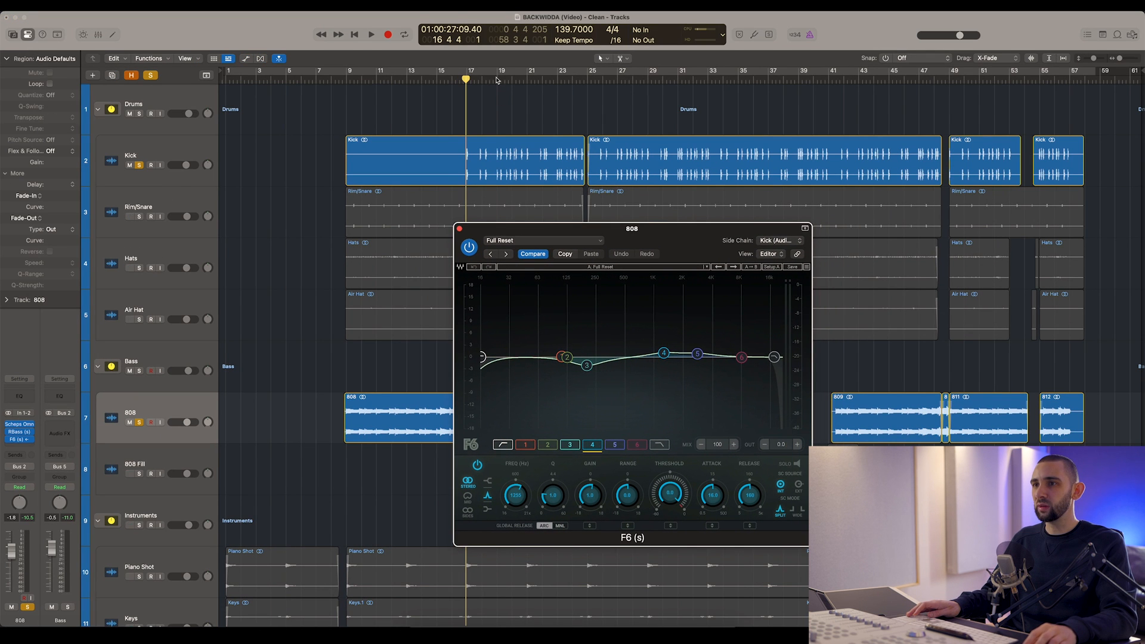
key(space)
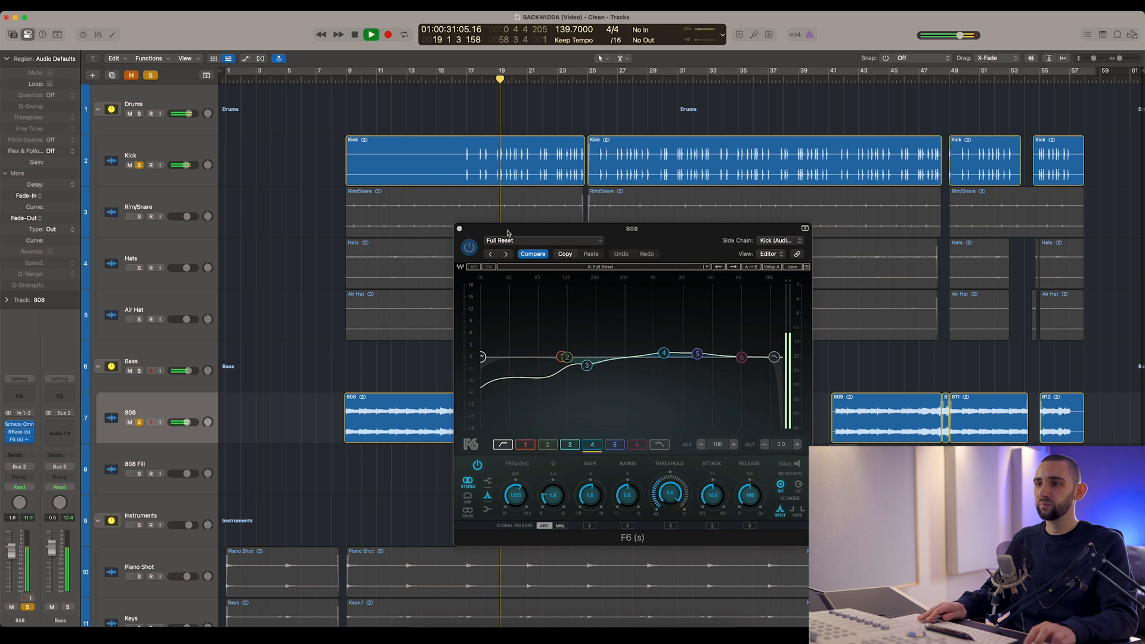
click(140, 166)
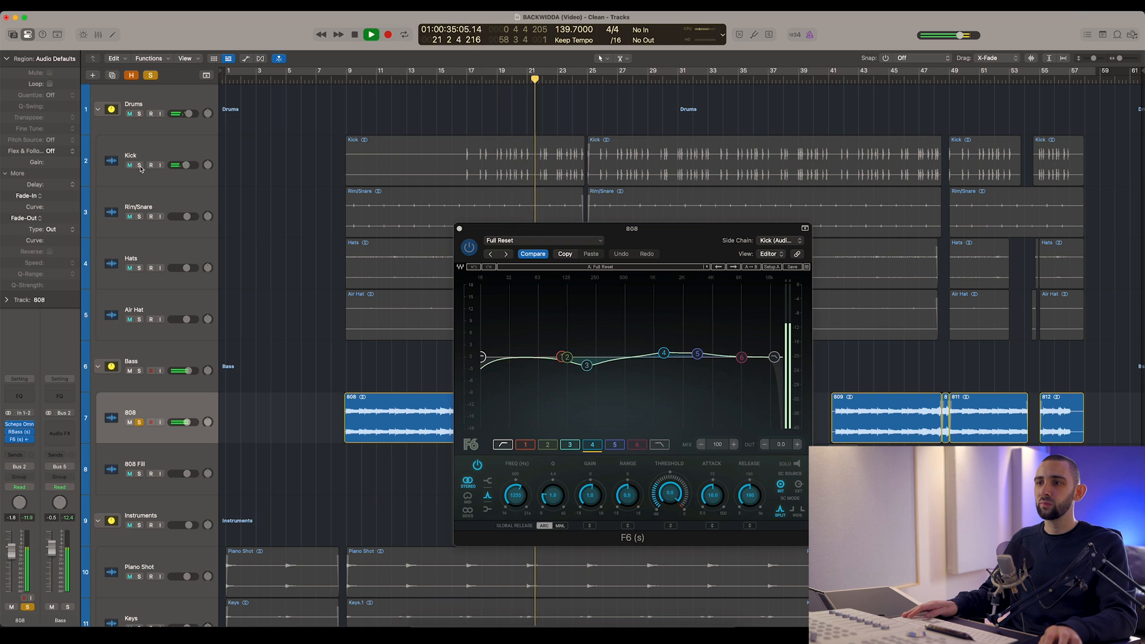
key(space)
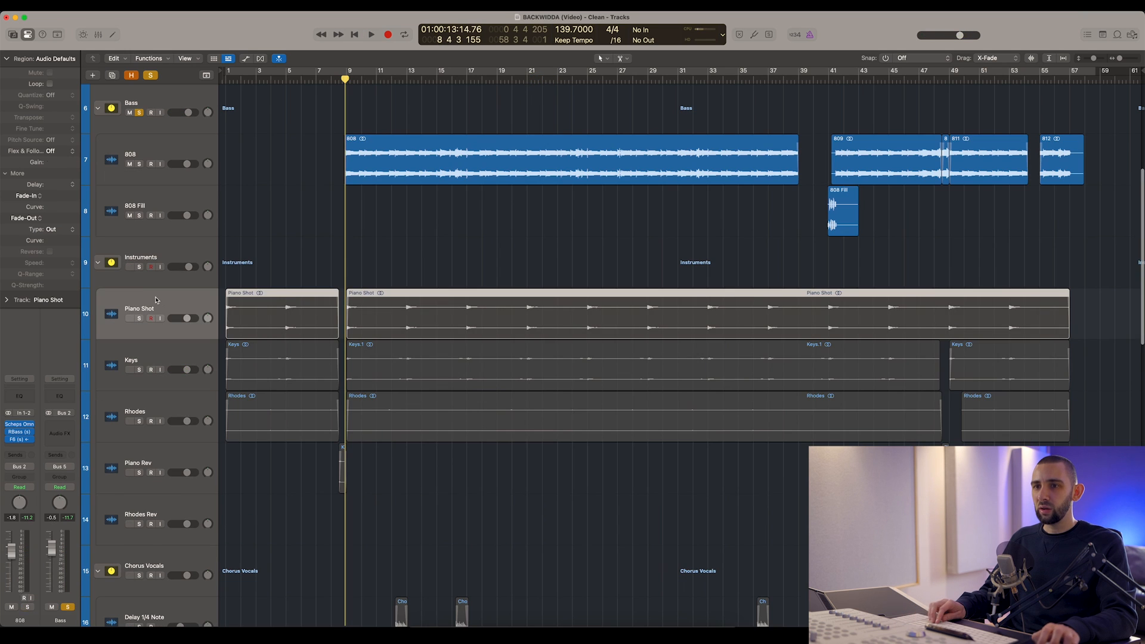
- Solo the Instruments stack alongside the Bass, and mute its Keys and Rhodes tracks
click(140, 289)
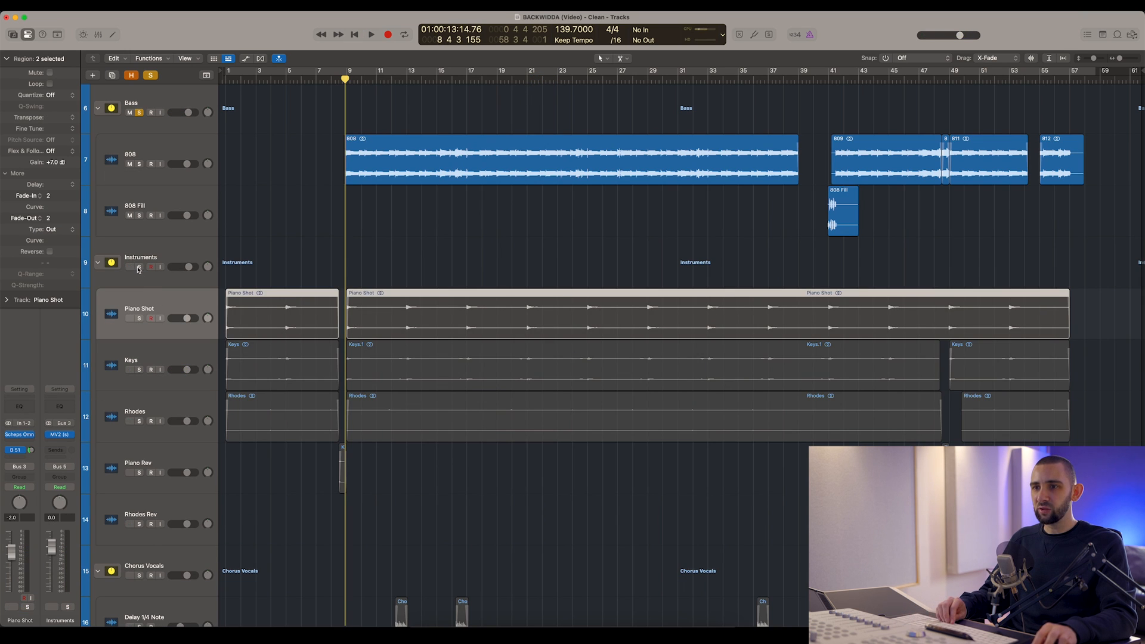
click(138, 267)
click(143, 410)
key(Up)
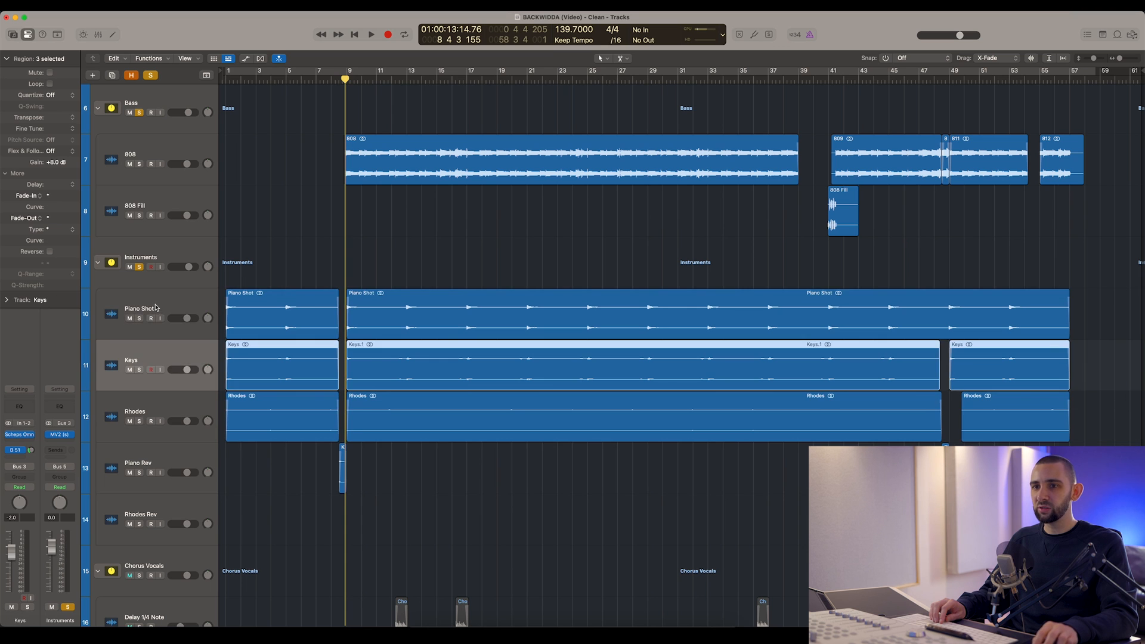
key(Up)
drag(130, 422, 129, 369)
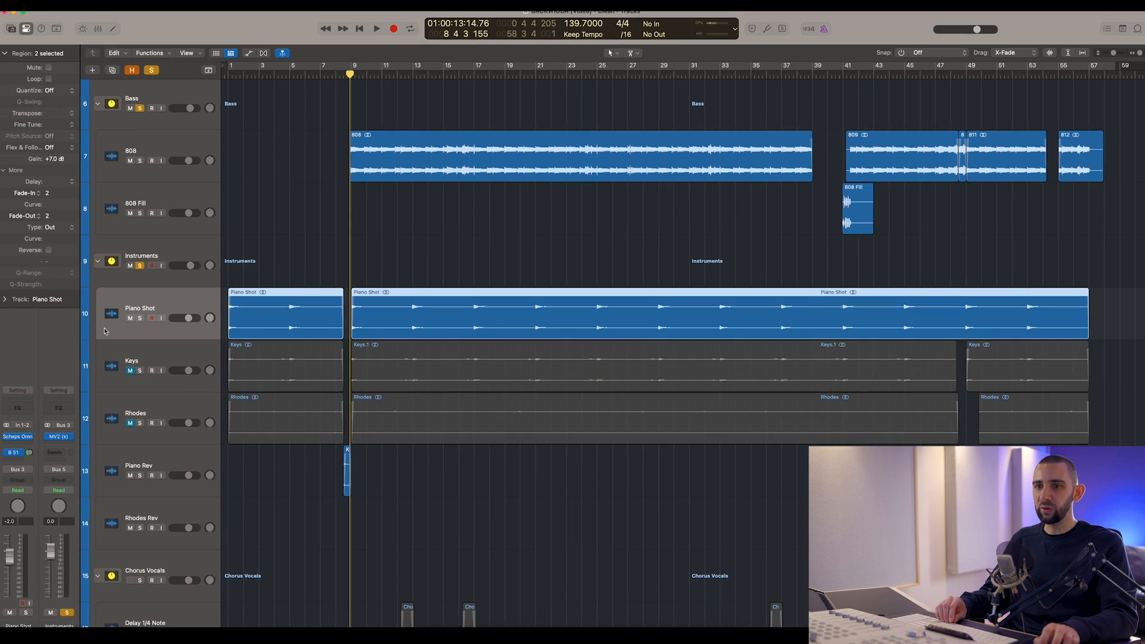
- Select the Piano Shot track and play it together with the Bass from about bar 15
key(Down)
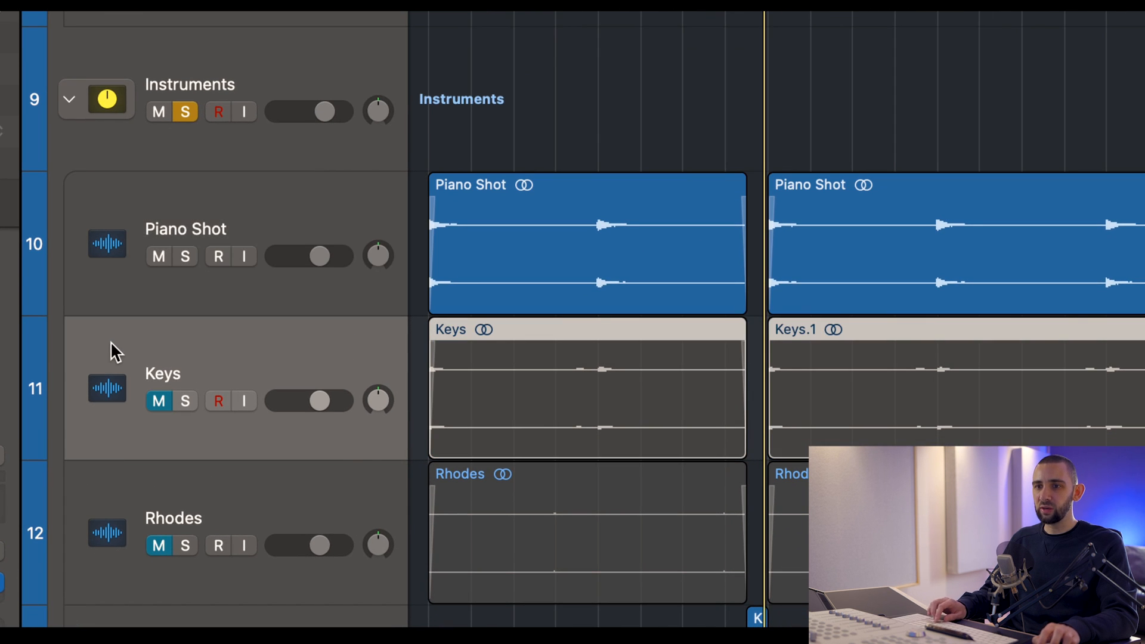
key(Down)
key(Up)
key(Up)
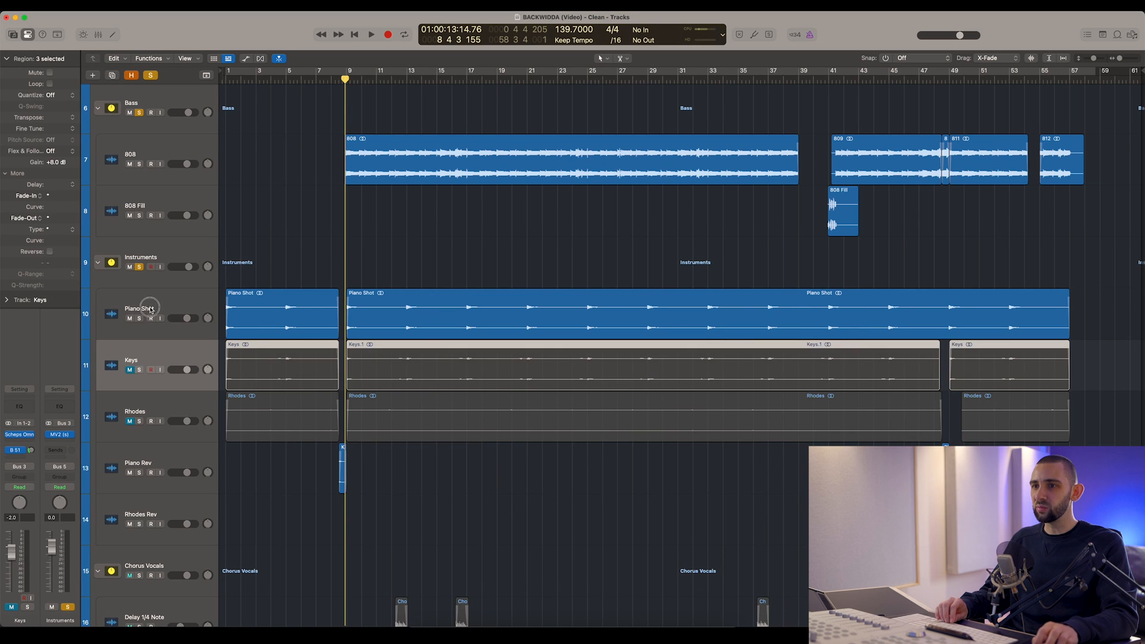
key(space)
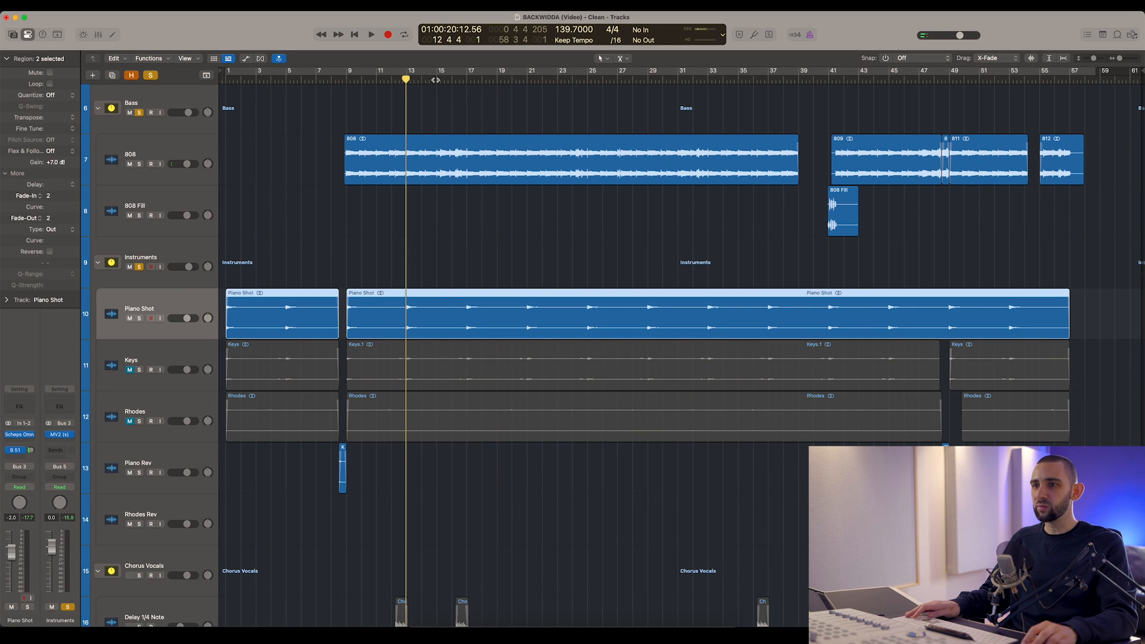
click(436, 80)
key(space)
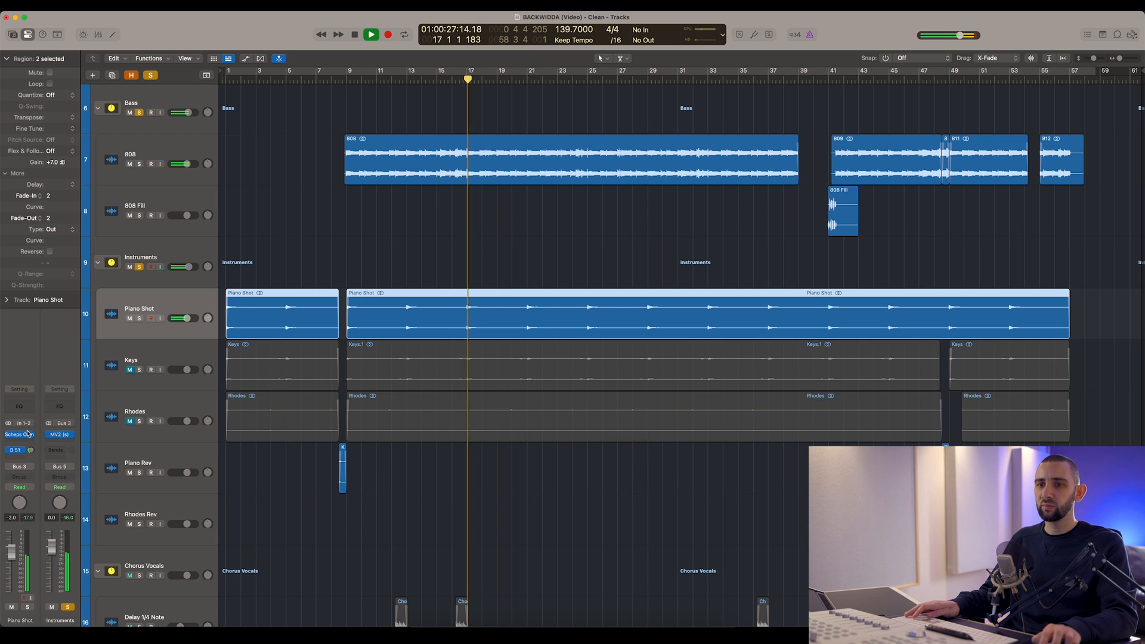
- Open Scheps Omni Channel 2 on Piano Shot, and solo the track with the playhead at bar 12, beat 4
key(v)
drag(450, 128, 610, 176)
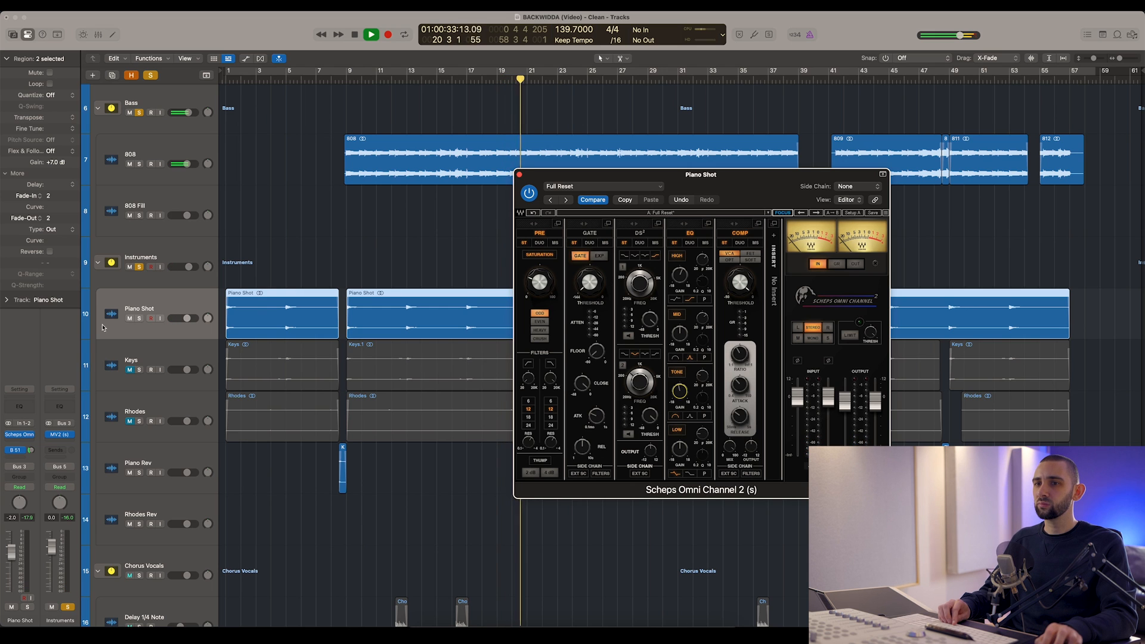
click(138, 319)
drag(602, 174, 630, 183)
click(405, 86)
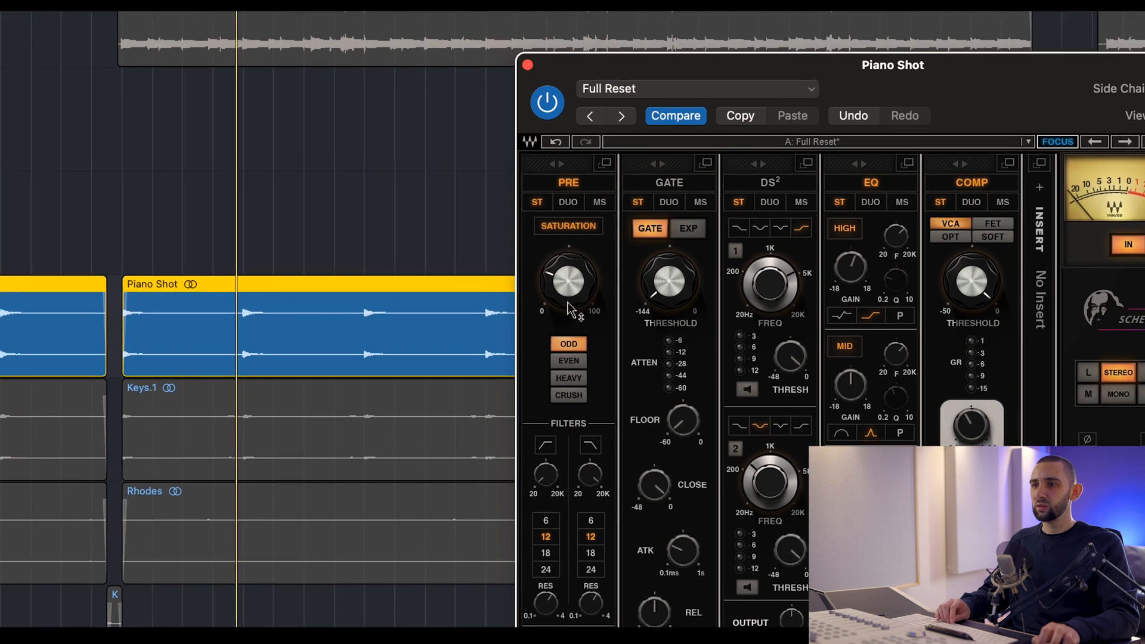
- Examine Piano Shot's saturation and EQ settings, compare Scheps Omni Channel 2 bypassed and active during playback, and close its window
mouse_move(568, 293)
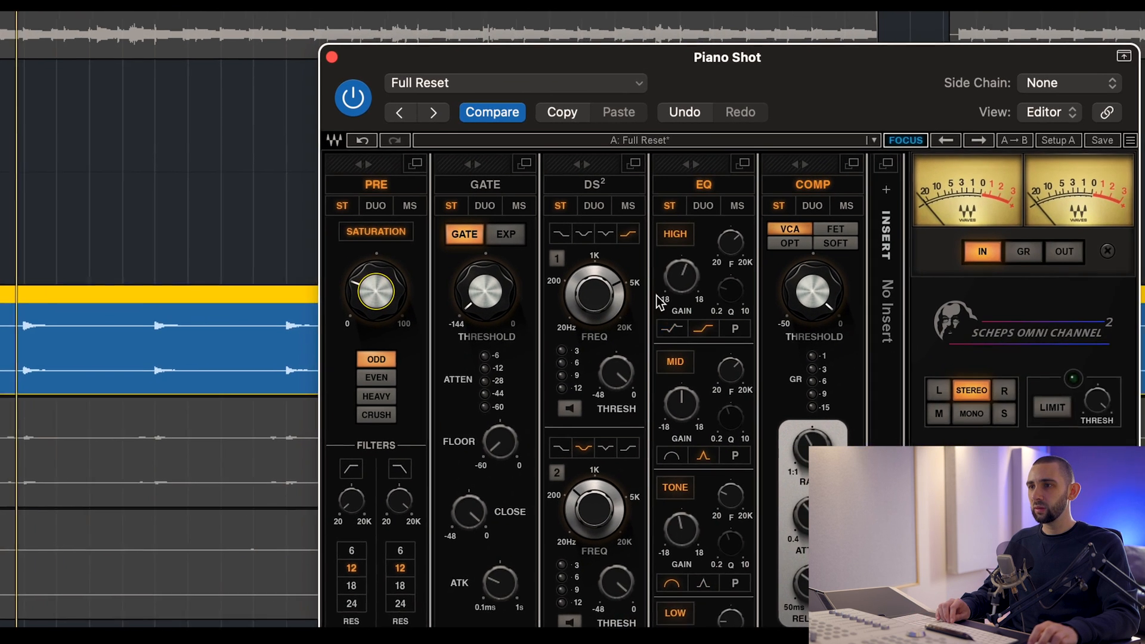
mouse_move(872, 286)
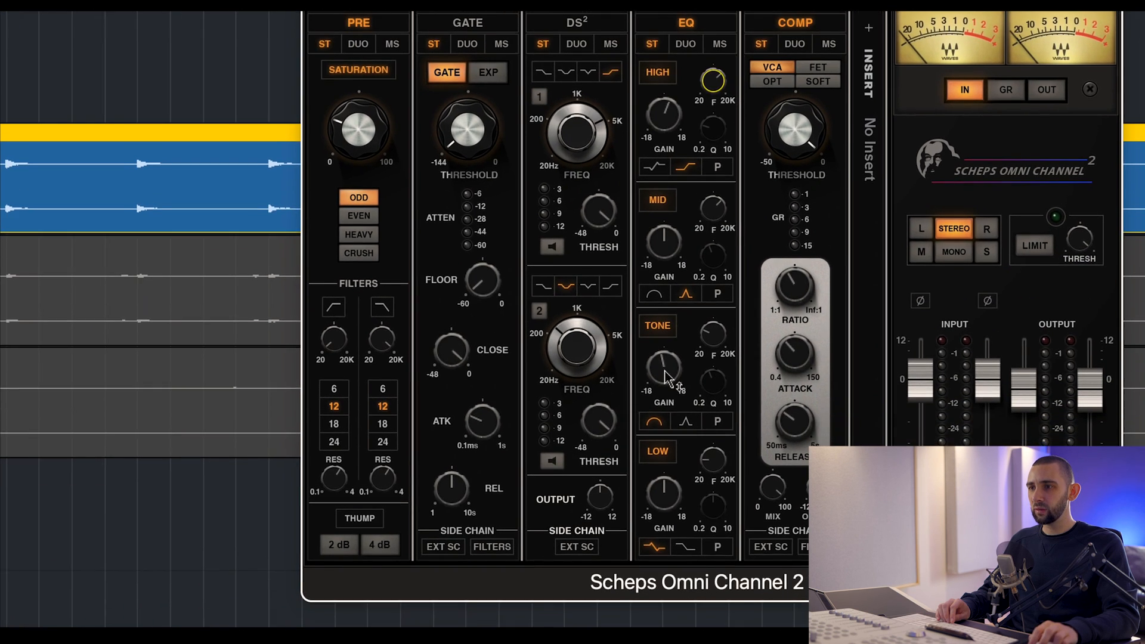
mouse_move(643, 558)
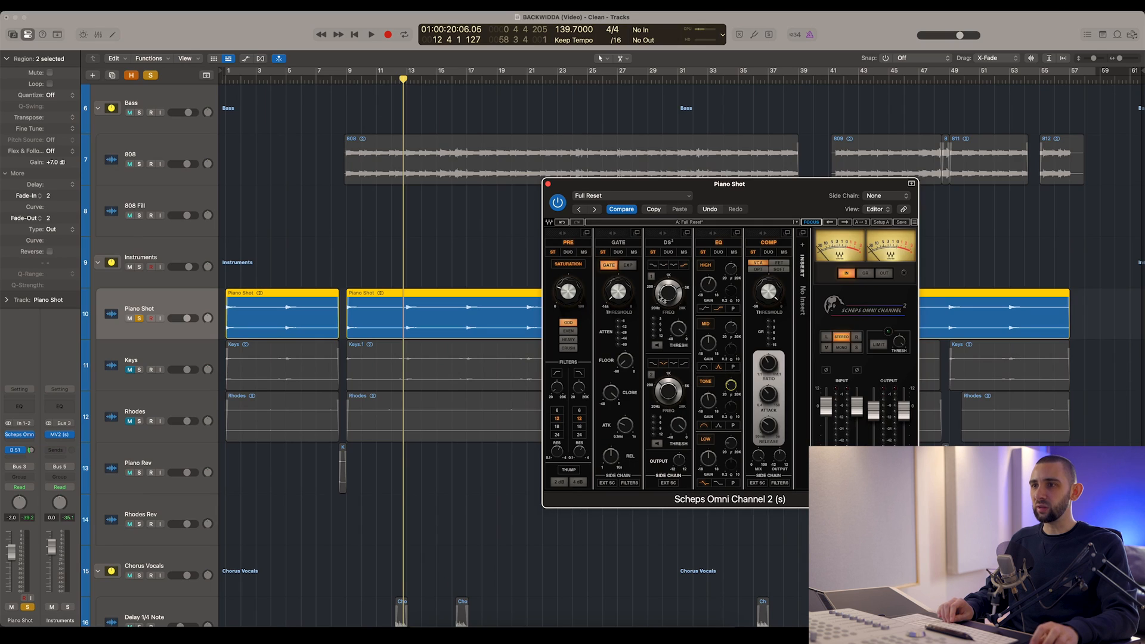
drag(585, 188, 584, 205)
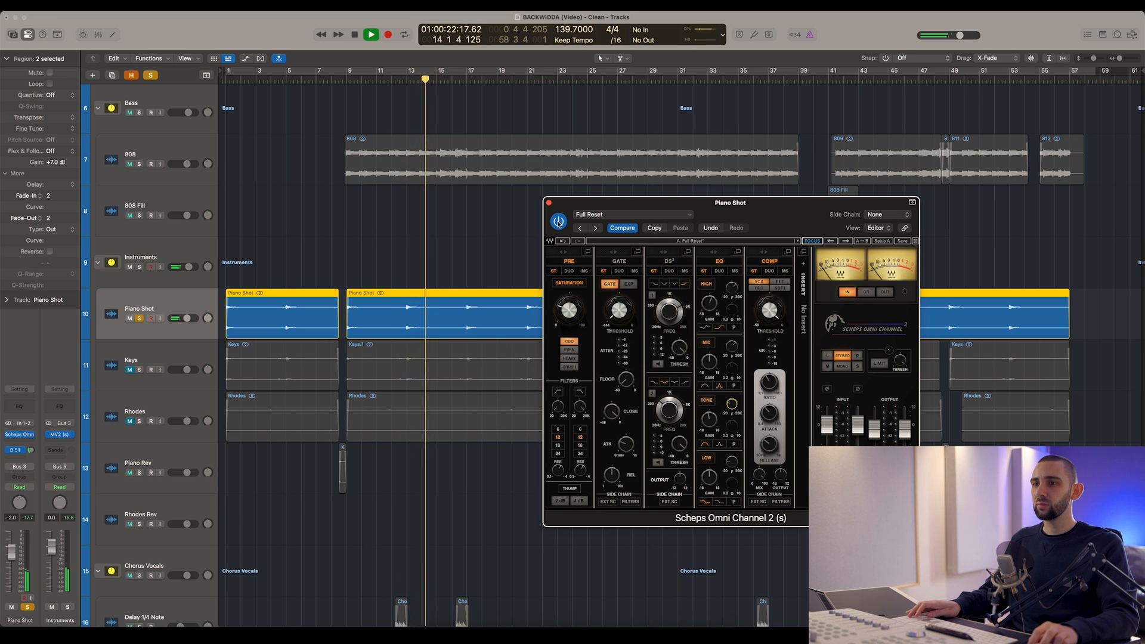
click(559, 222)
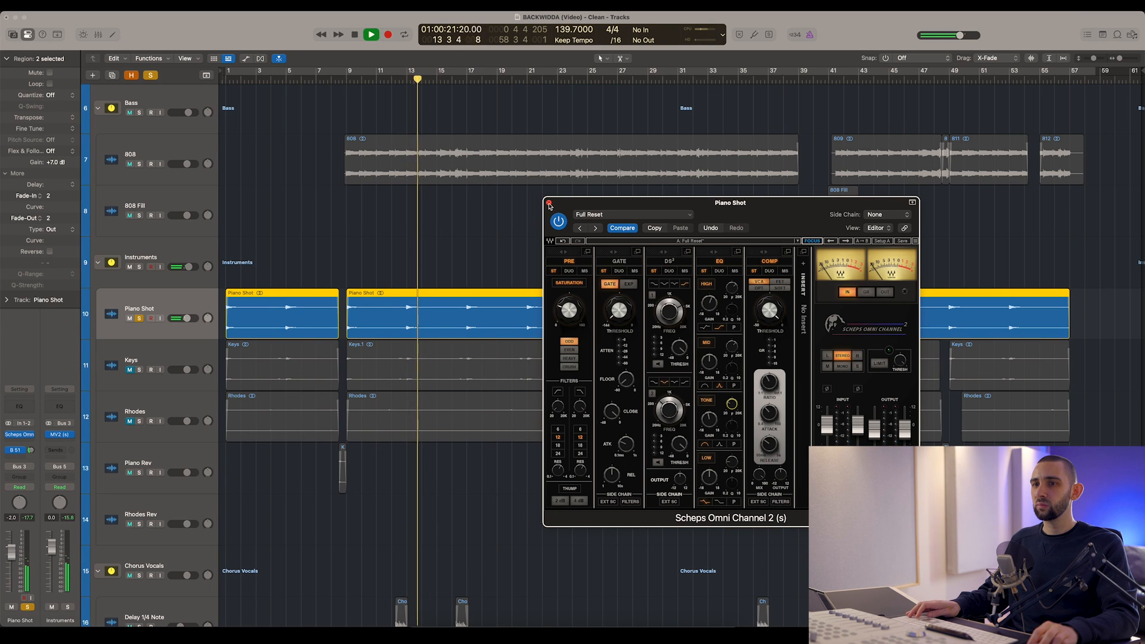
click(549, 206)
key(space)
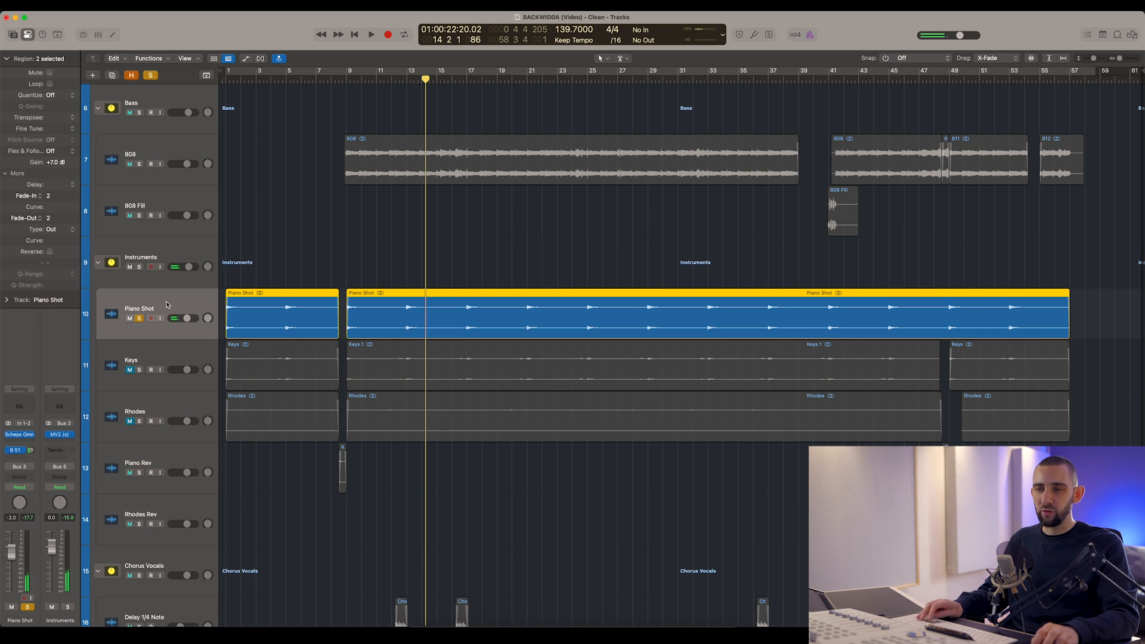
- Solo Keys instead of Piano Shot, and open Scheps Omni Channel 2 on it during playback
click(140, 370)
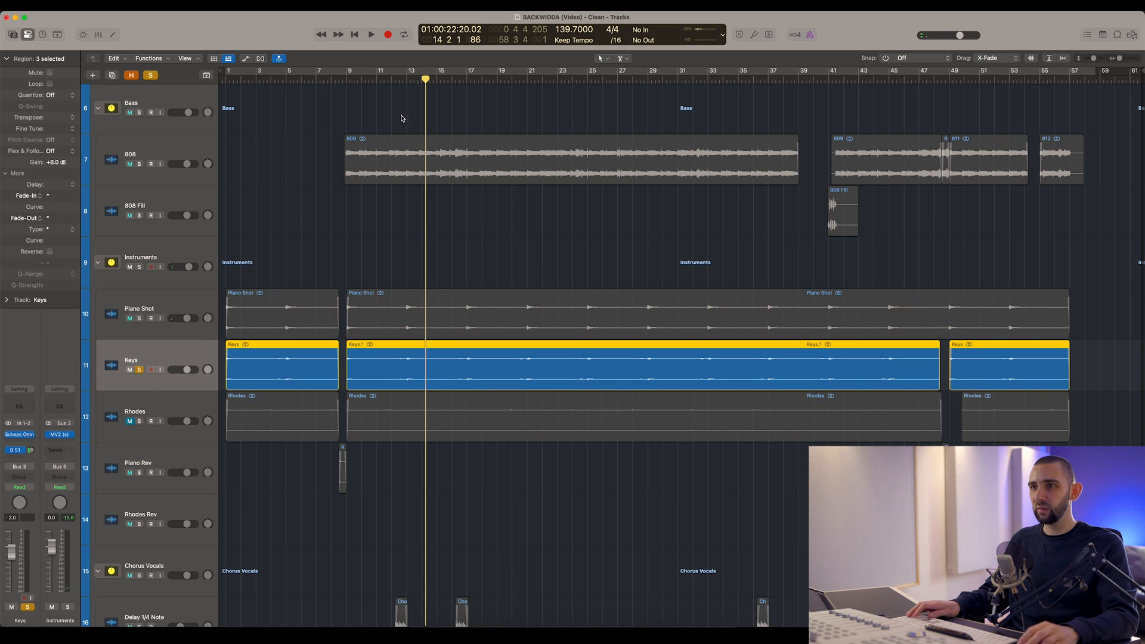
key(space)
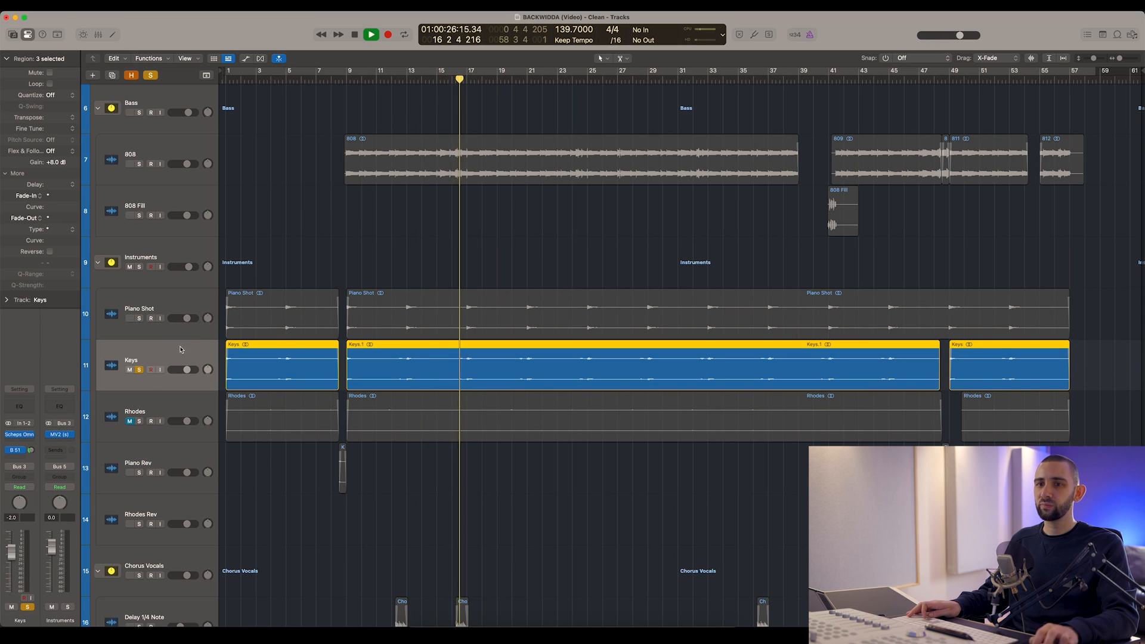
click(24, 430)
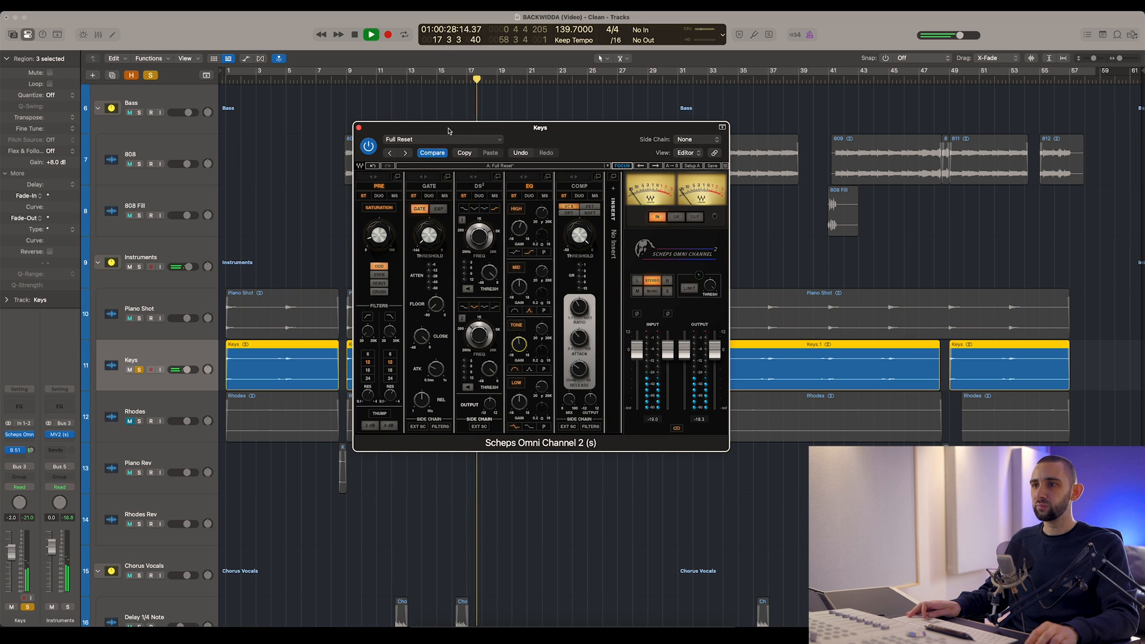
drag(448, 128, 584, 148)
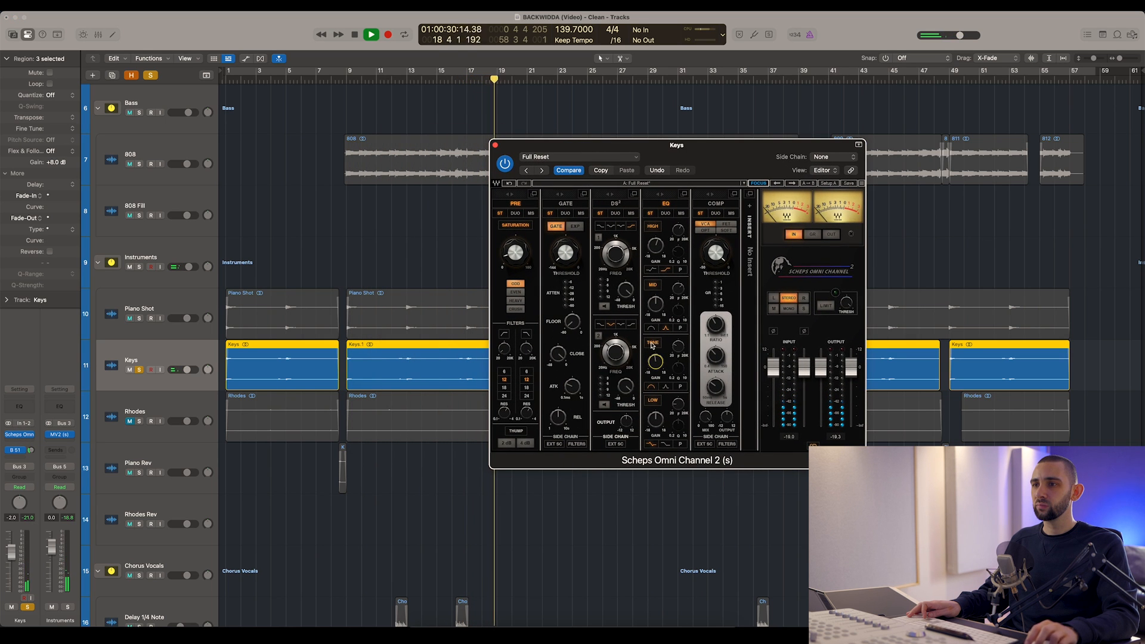
- Compare Scheps Omni Channel 2 bypassed and active on Keys, and examine its saturation and EQ settings
click(505, 163)
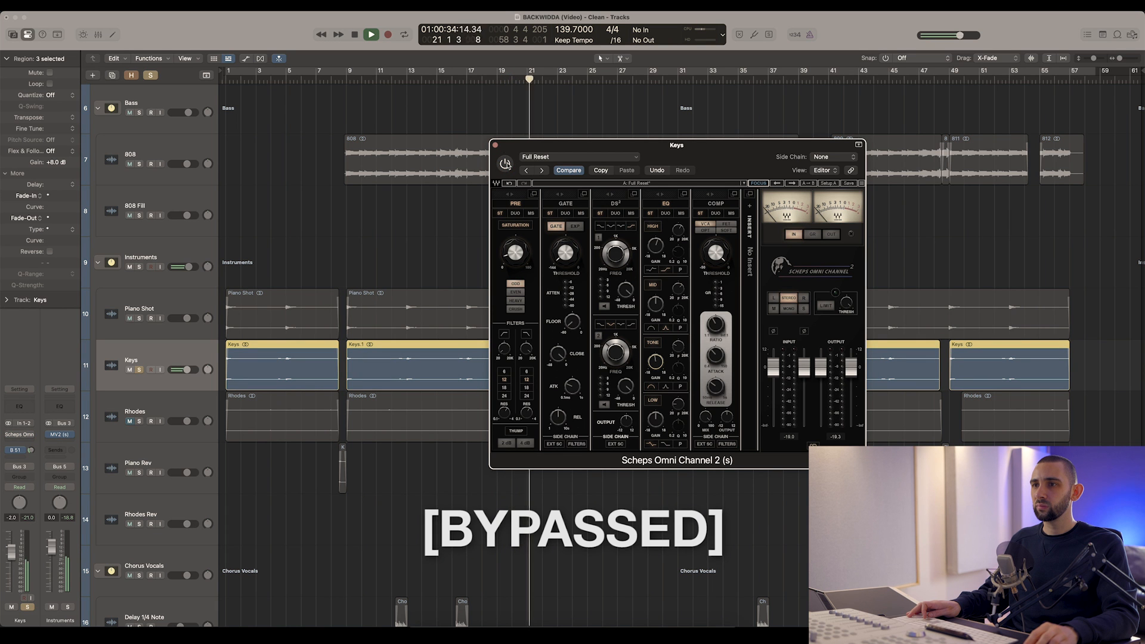
click(505, 164)
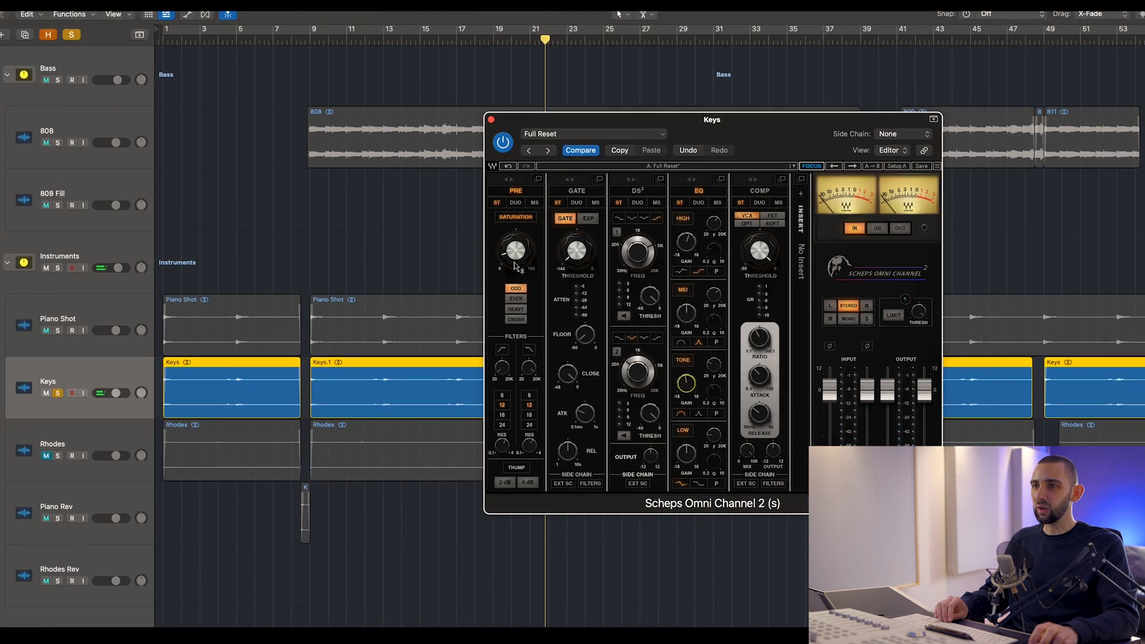
mouse_move(516, 256)
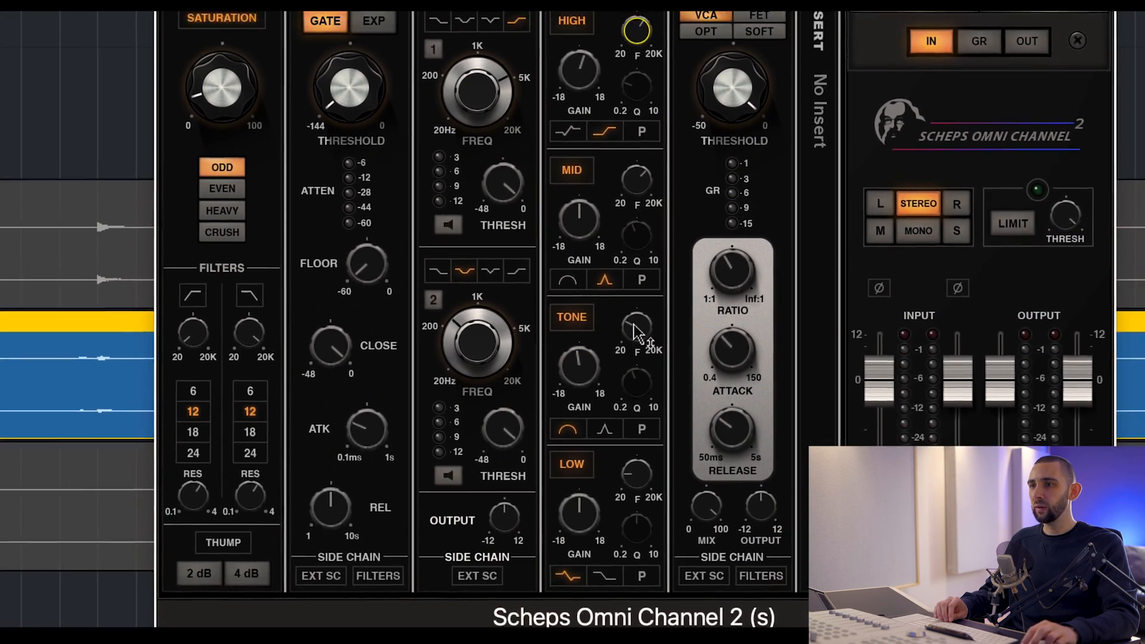
mouse_move(618, 343)
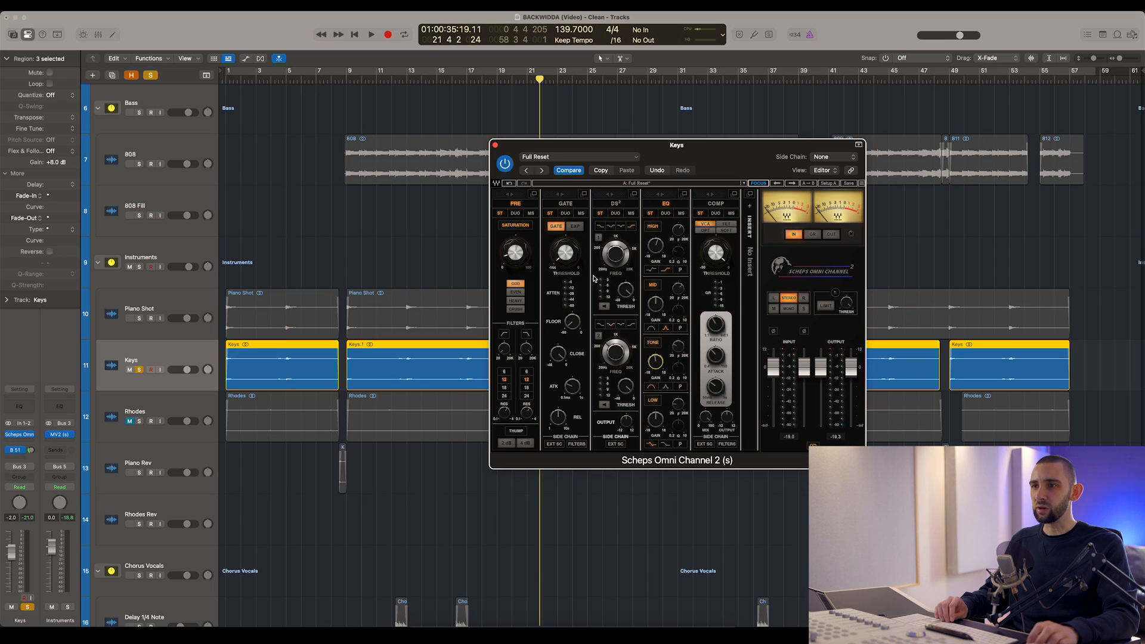
drag(554, 154, 660, 199)
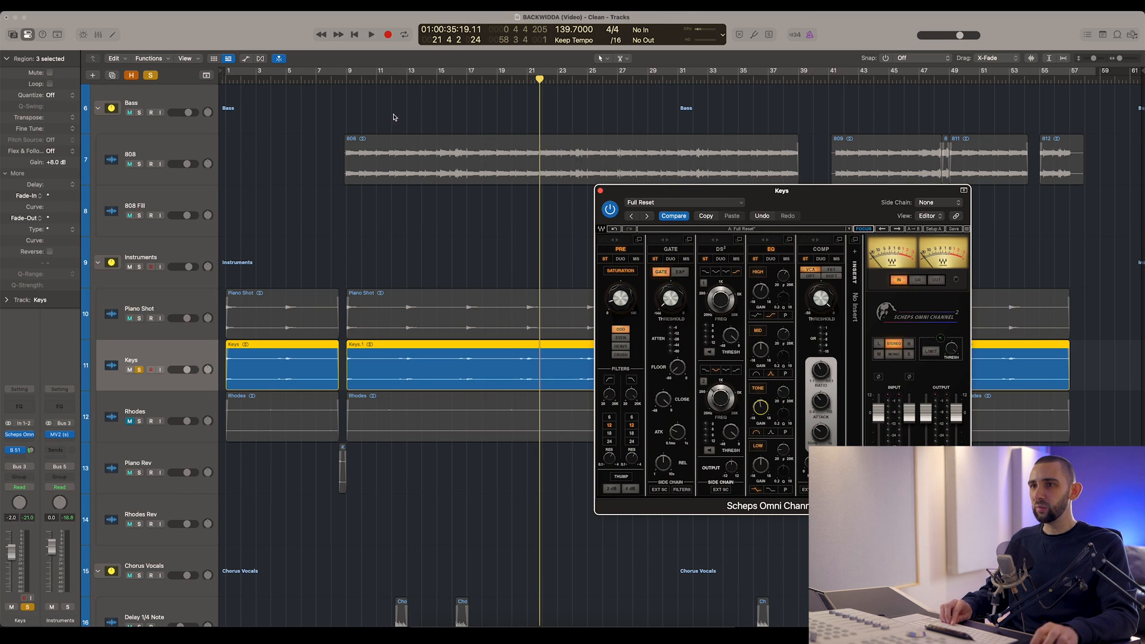
- Play the Rhodes soloed, check the saturation in its Scheps Omni Channel 2, and close the plug-in window
drag(404, 80, 397, 80)
drag(514, 82, 506, 80)
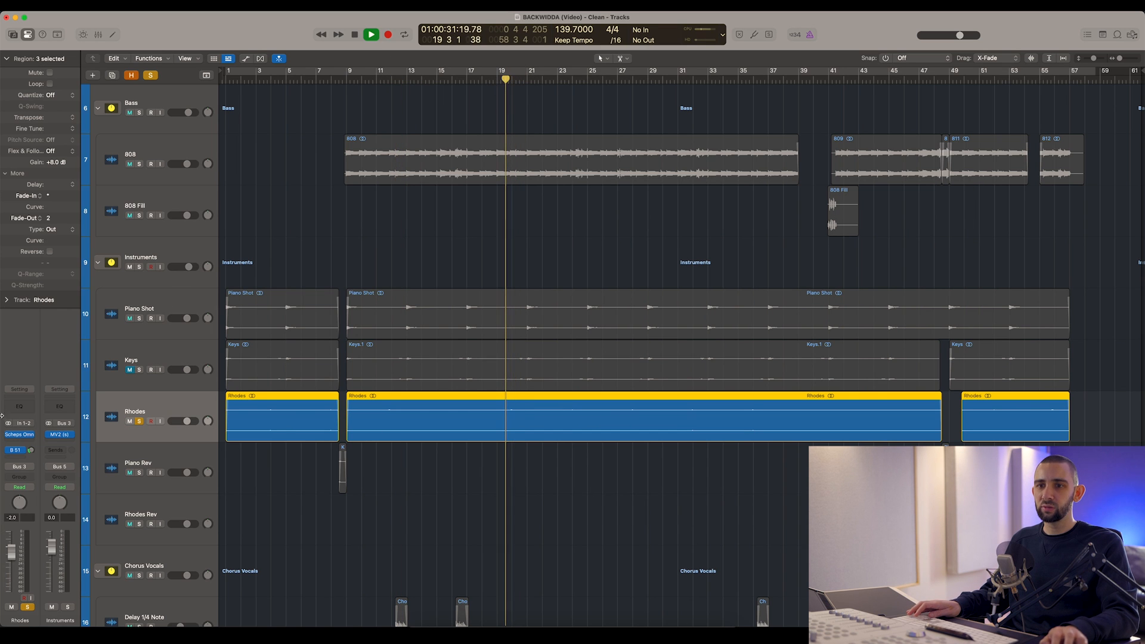
key(v)
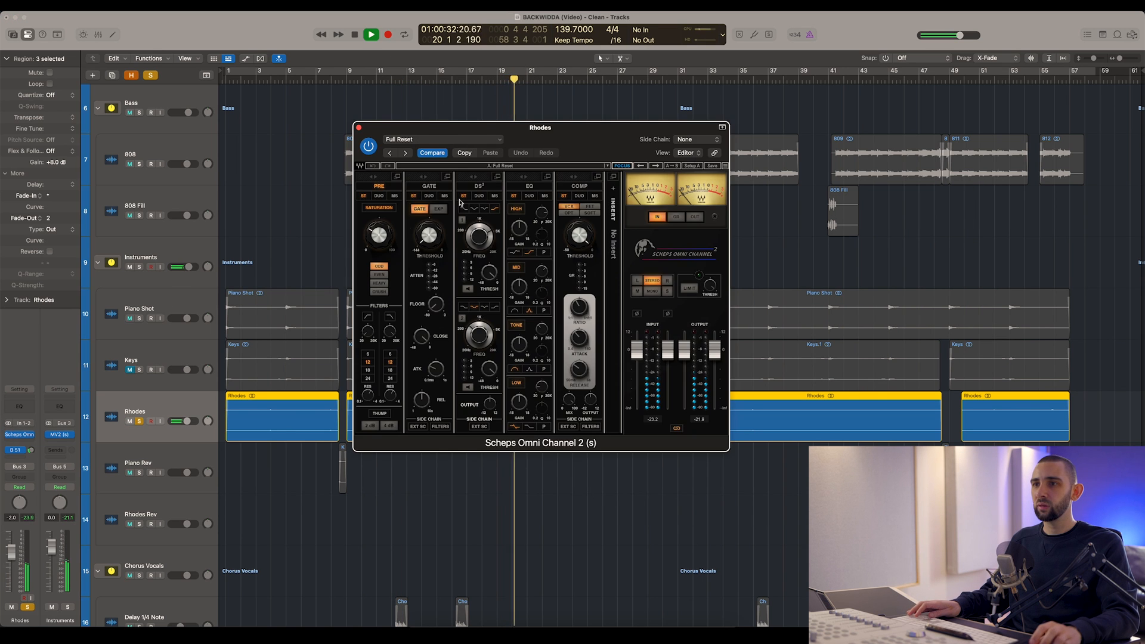
drag(435, 135, 603, 134)
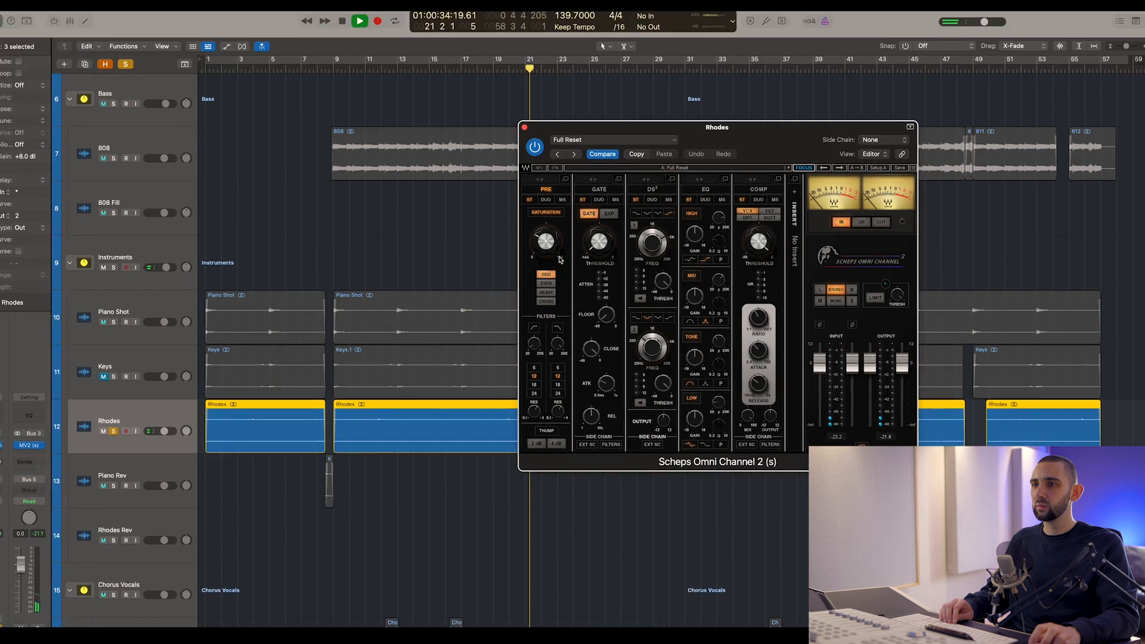
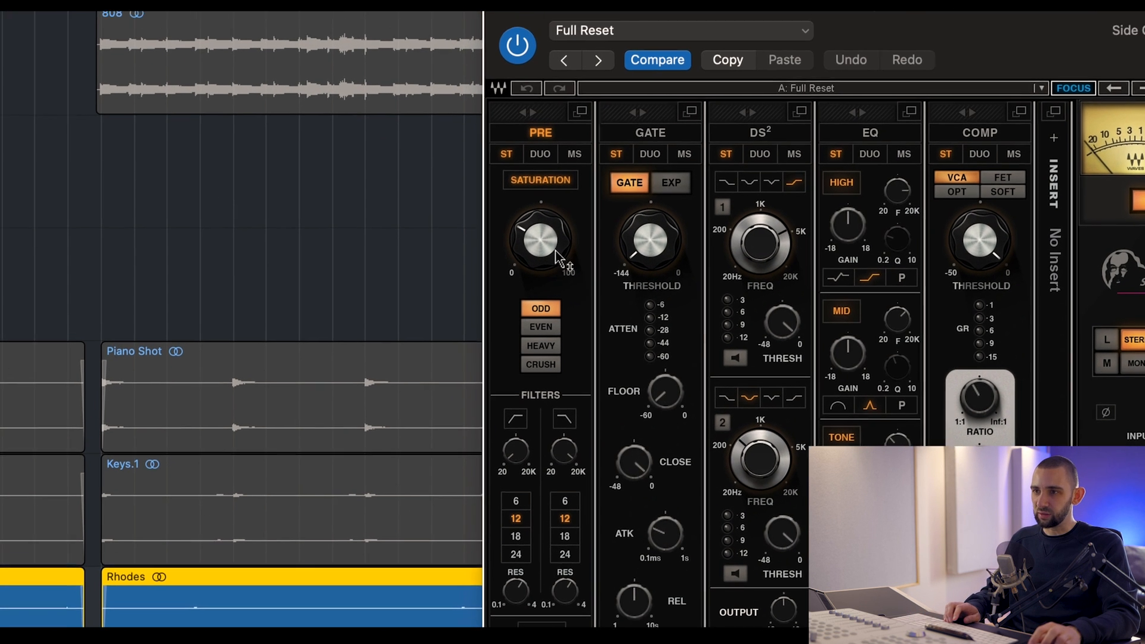
click(546, 236)
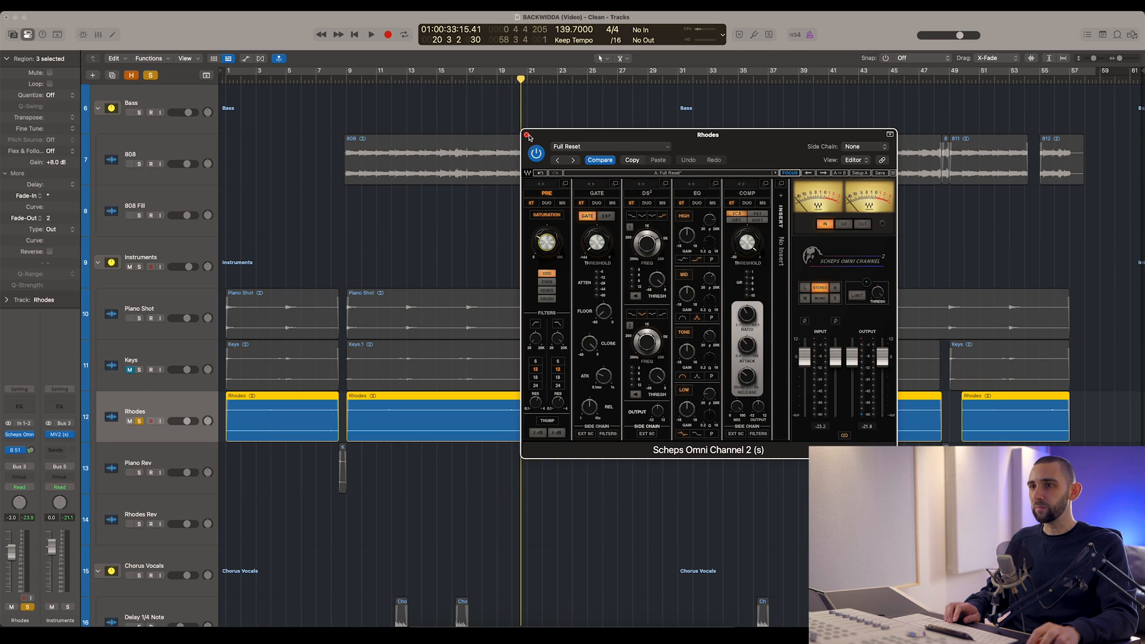
click(527, 135)
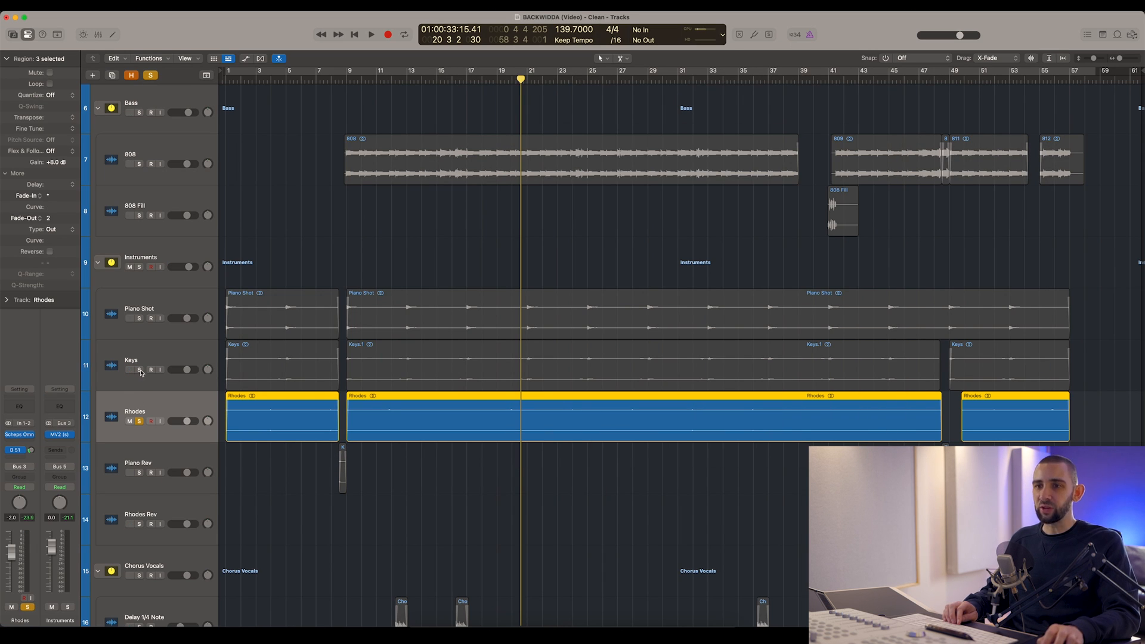
- Solo Keys and Piano Shot together with the already soloed Rhodes
click(140, 370)
click(140, 319)
click(164, 358)
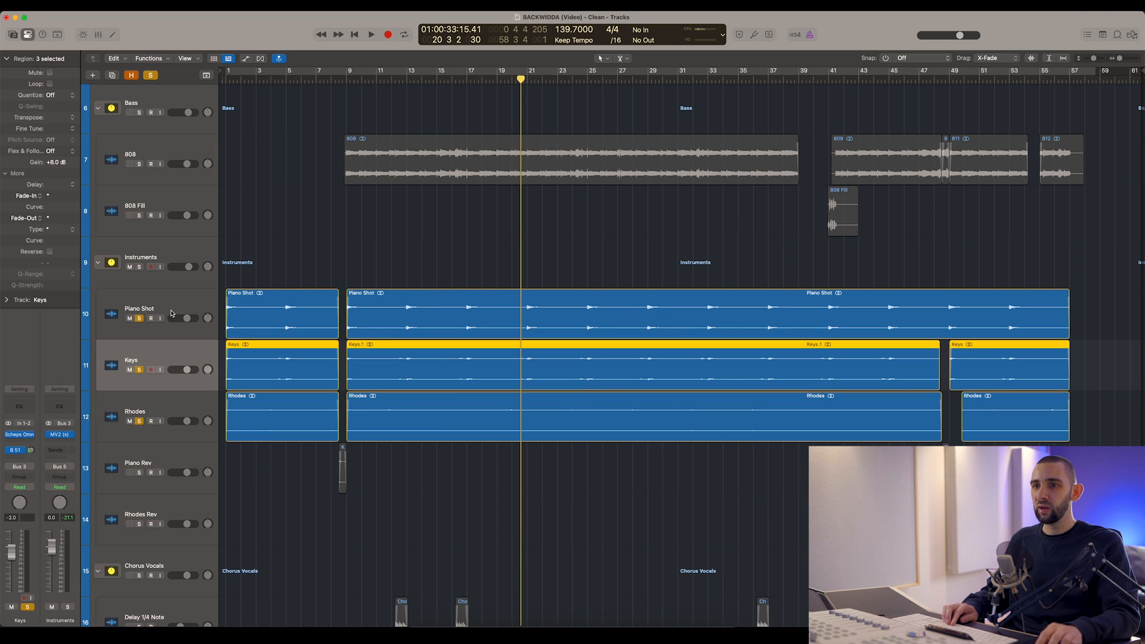
- Step back and forth through the instrument tracks to review their plug-in chains, and return to Piano Shot
click(174, 312)
scroll(173, 312, down, 3)
click(183, 407)
key(Up)
key(Down)
key(Up)
key(Down)
key(Up)
key(Down)
key(Up)
key(Down)
key(Up)
scroll(179, 355, up, 2)
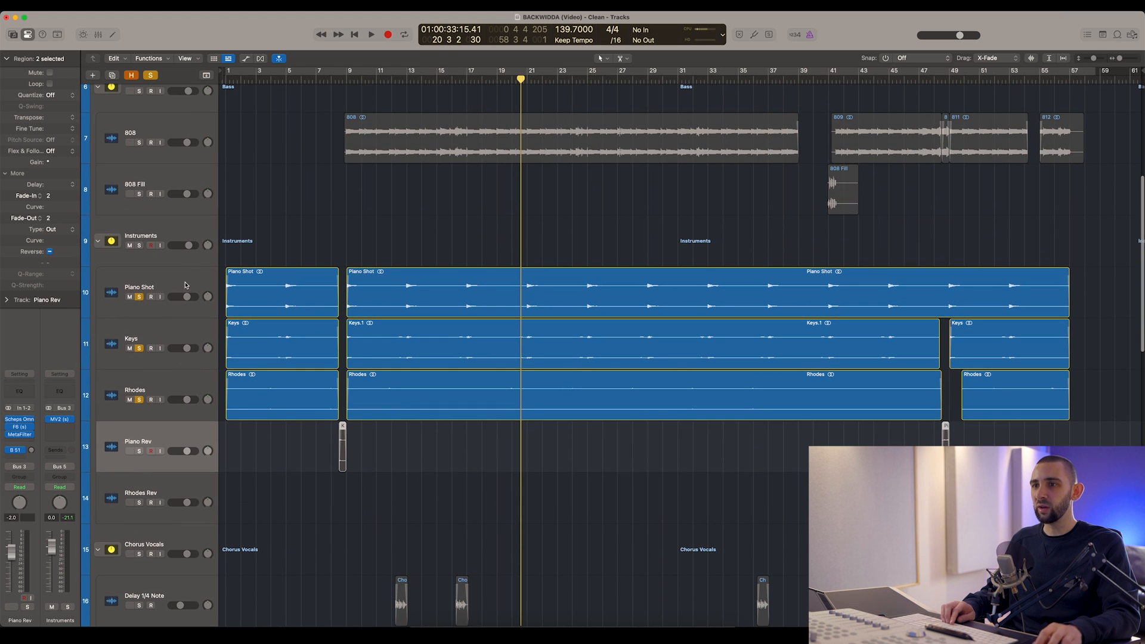
key(Up)
key(Up)
key(Up)
- Play the soloed instruments from about bar 12, add Drums and Bass to the solo during playback, and stop
drag(401, 82, 397, 80)
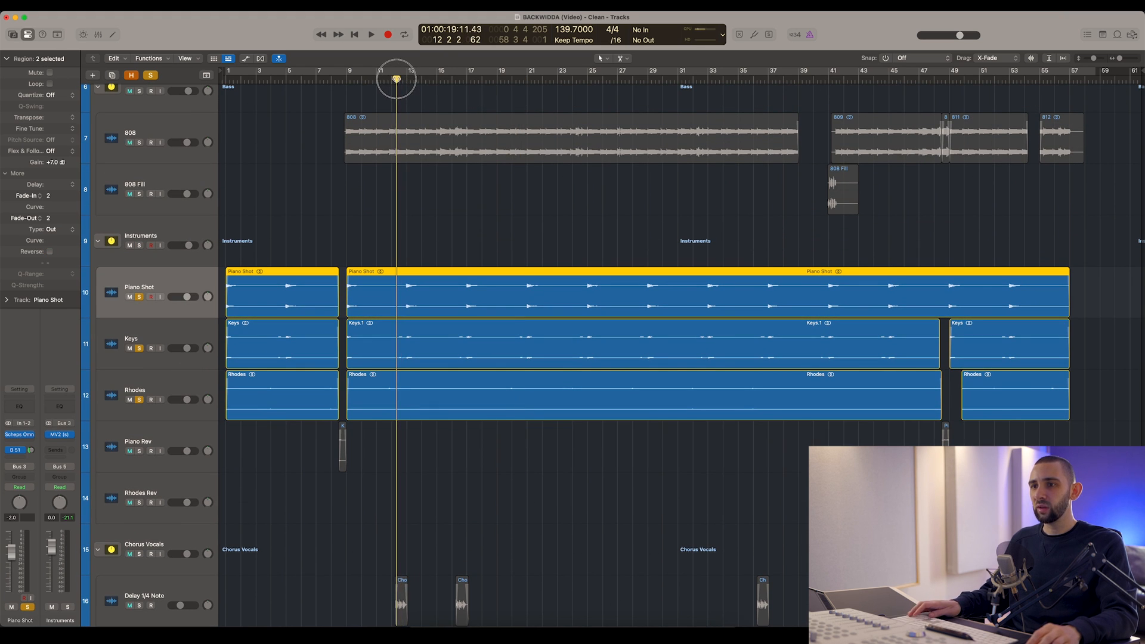
scroll(350, 197, up, 6)
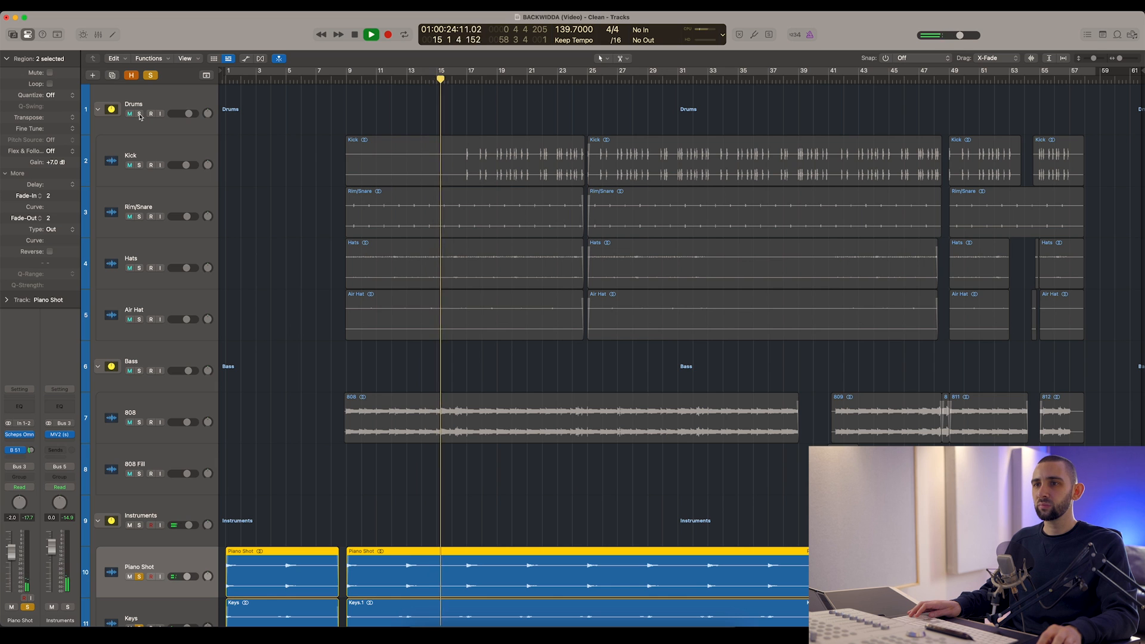
click(139, 115)
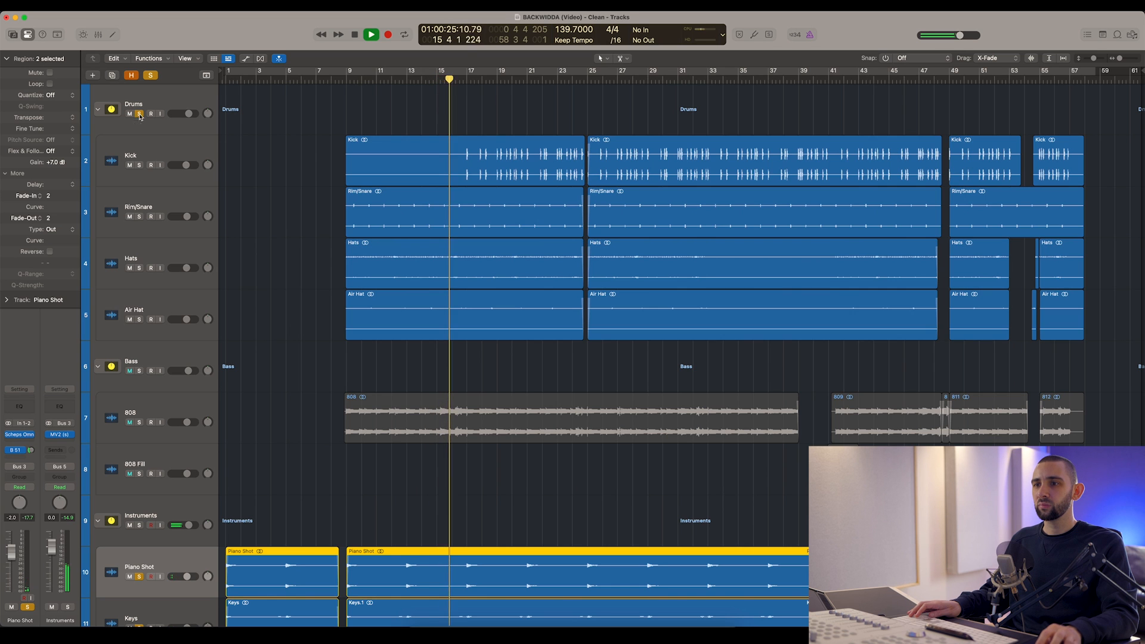
click(139, 370)
scroll(356, 360, down, 5)
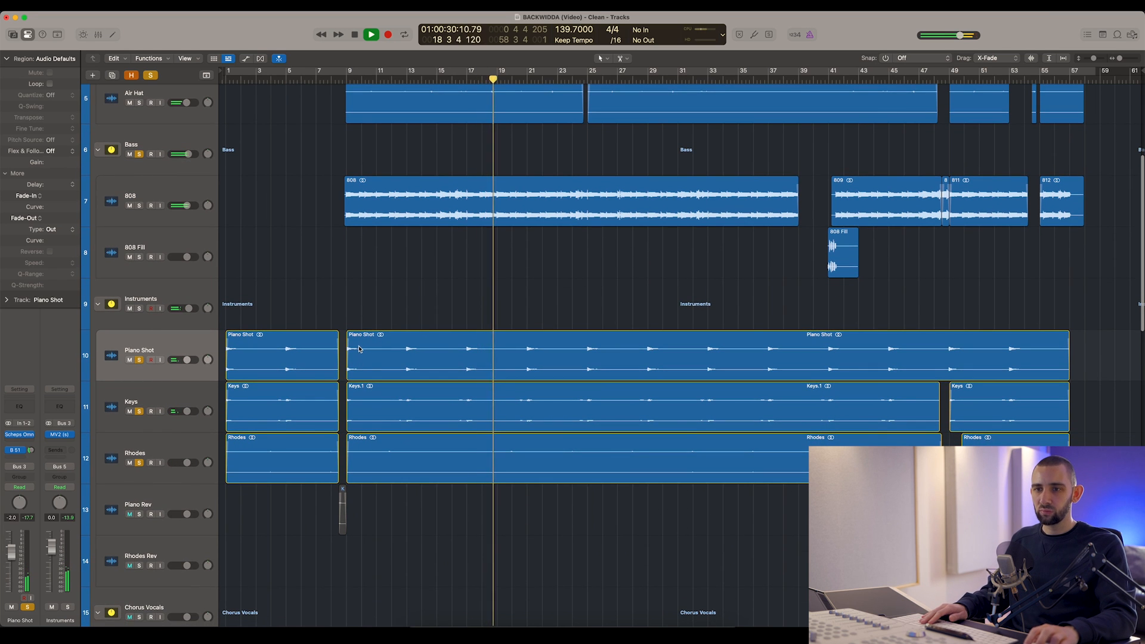
scroll(359, 357, down, 1)
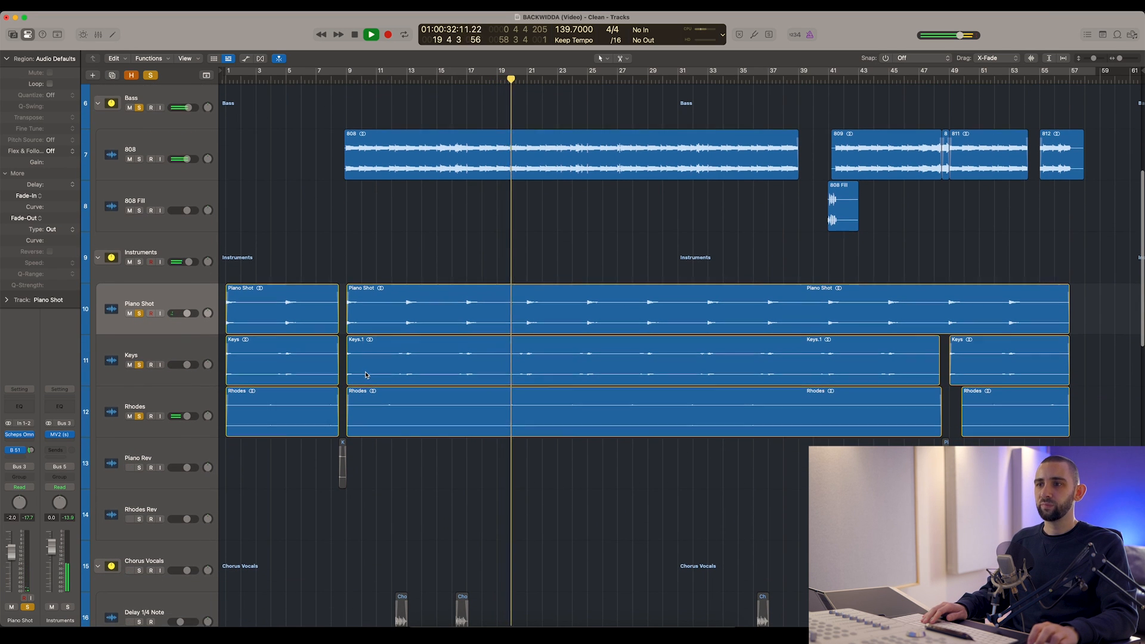
scroll(365, 379, down, 1)
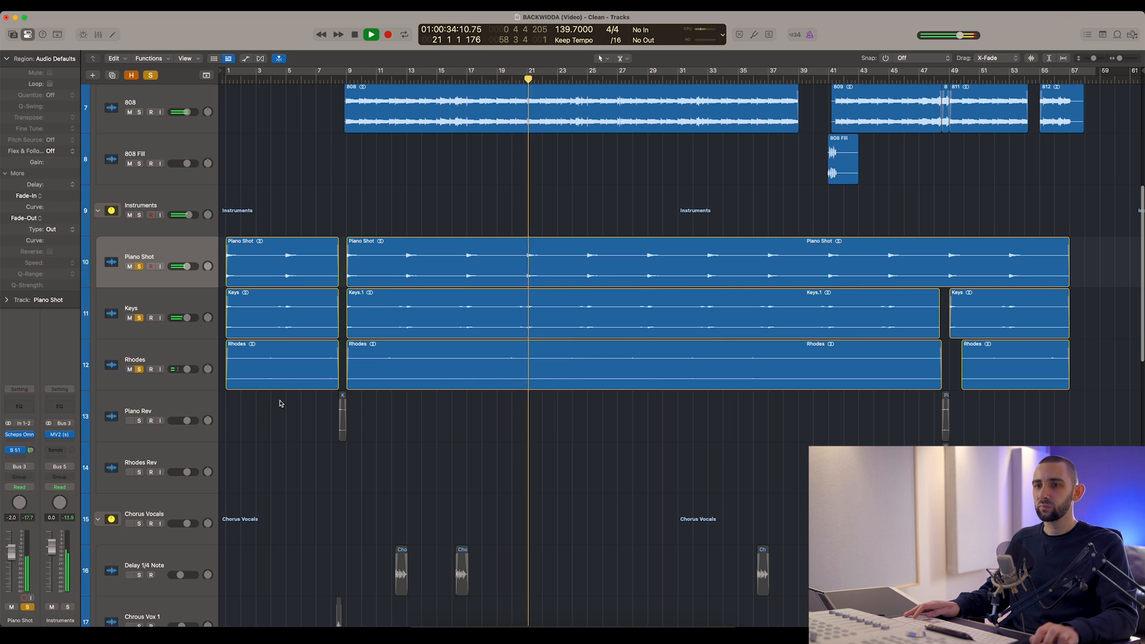
key(space)
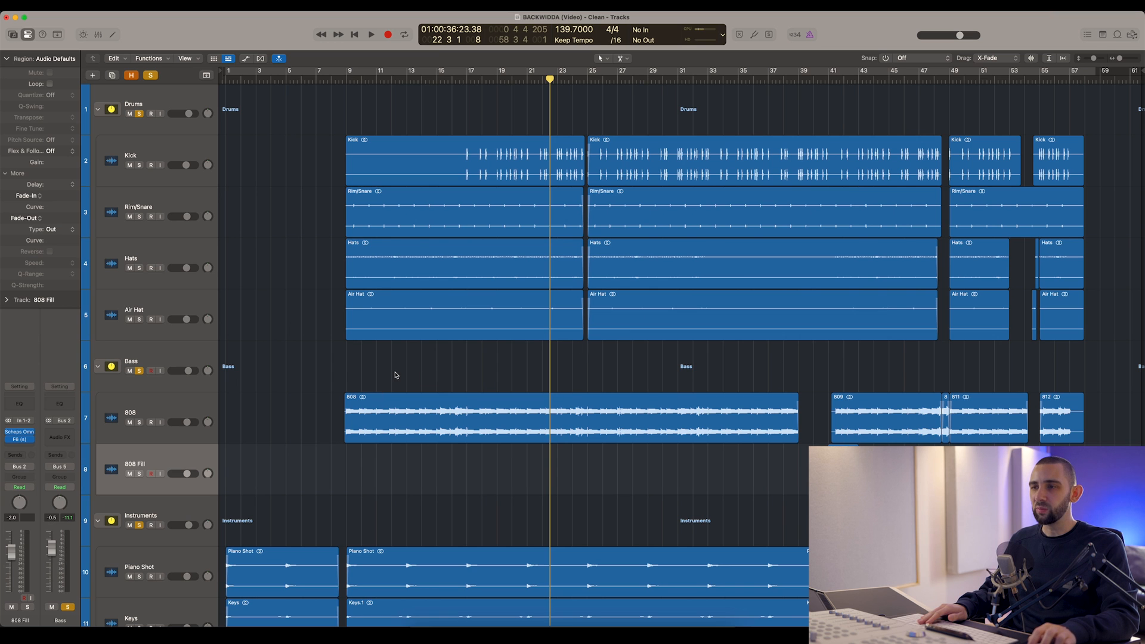
- Play the passage leading into the 808 Fill region near bar 41 with drums, bass and instruments together
click(825, 82)
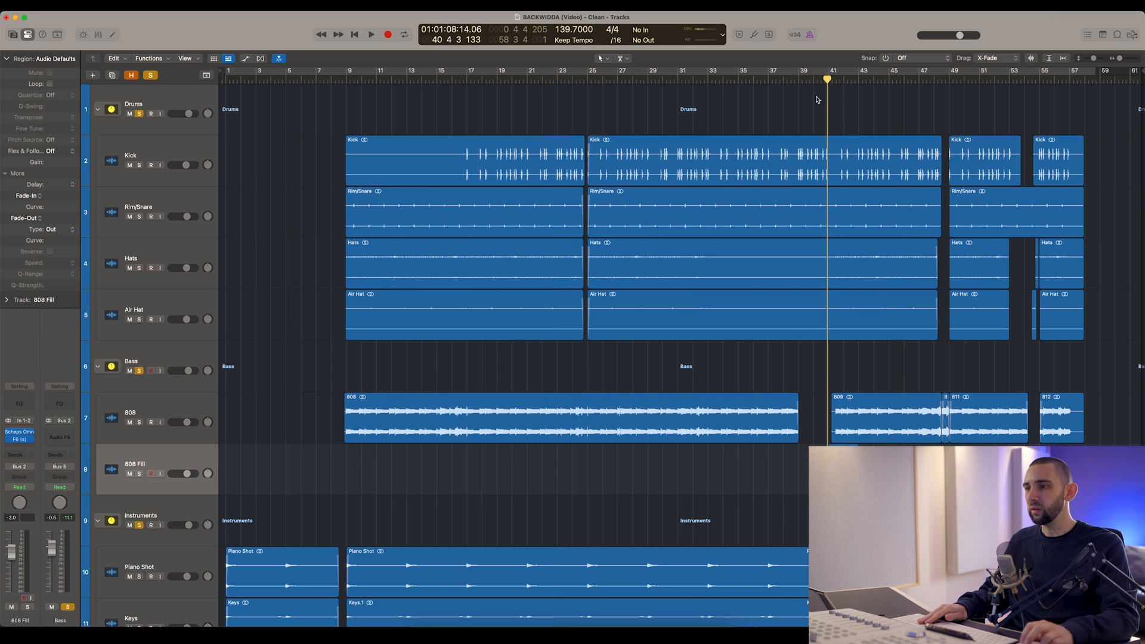
scroll(710, 238, down, 5)
key(super+Right)
key(super+Right)
key(super+Right)
key(super+Right)
key(super+Right)
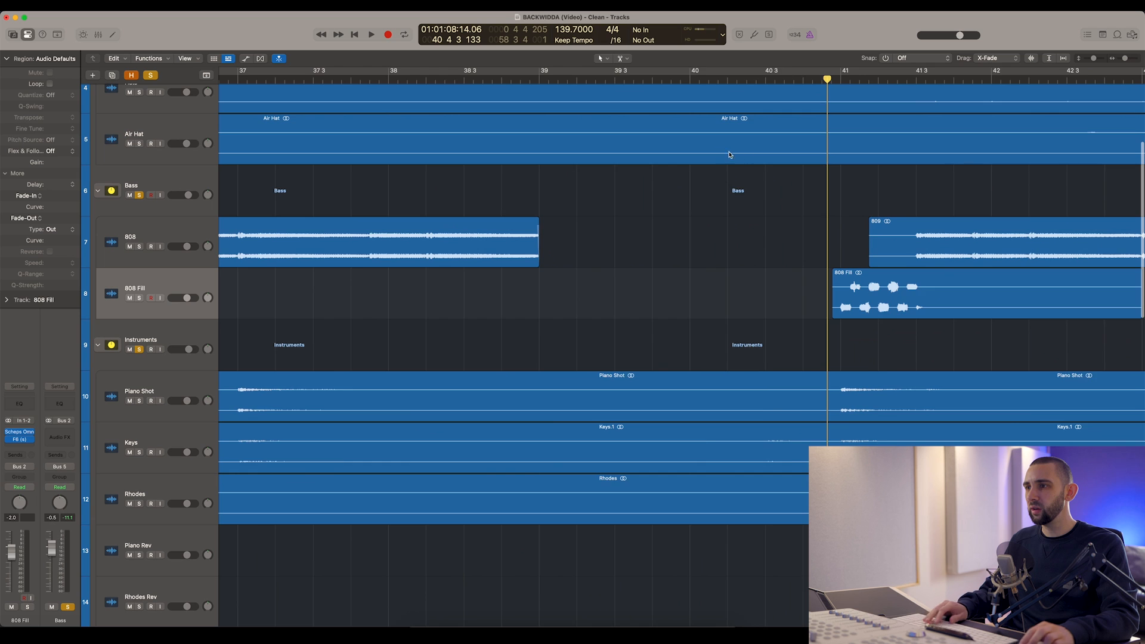
scroll(737, 137, right, 2)
drag(755, 81, 744, 80)
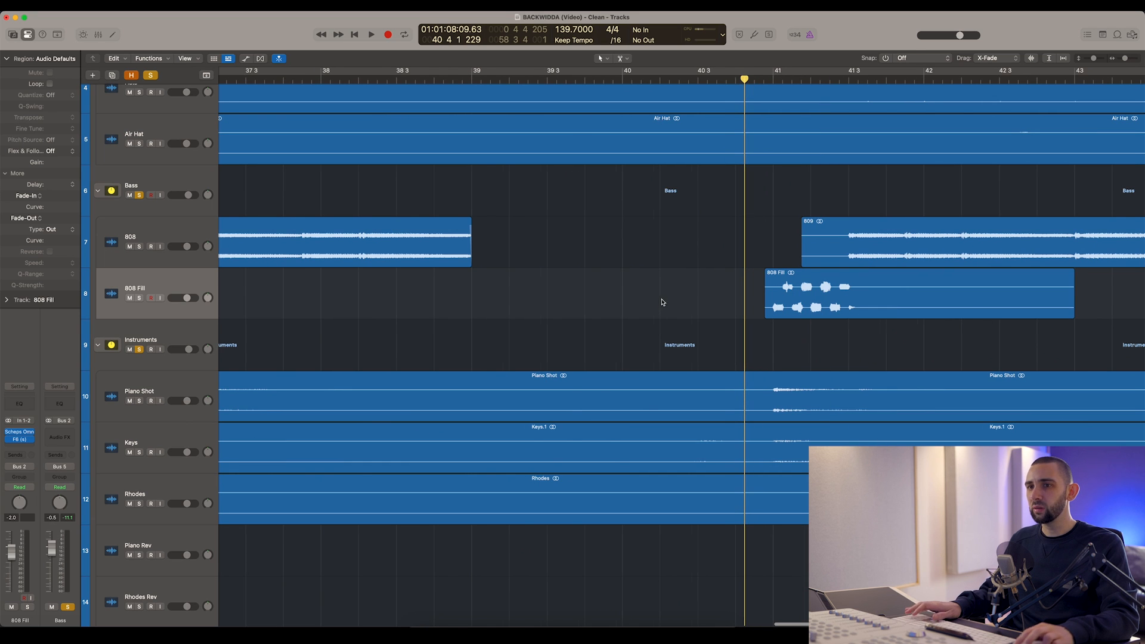
key(space)
click(448, 81)
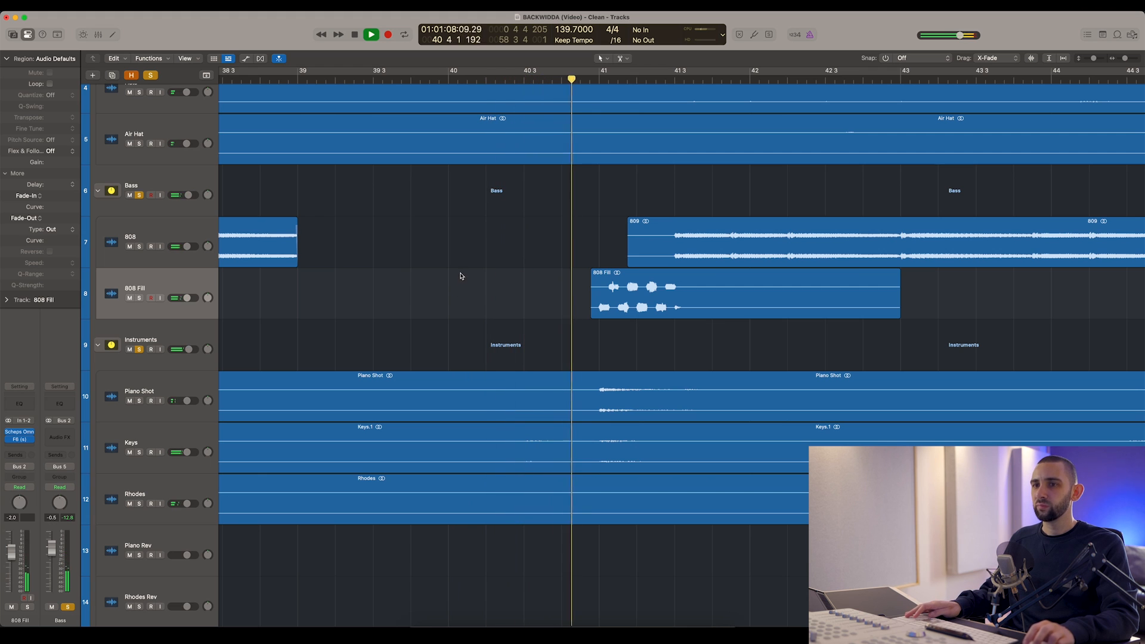
key(space)
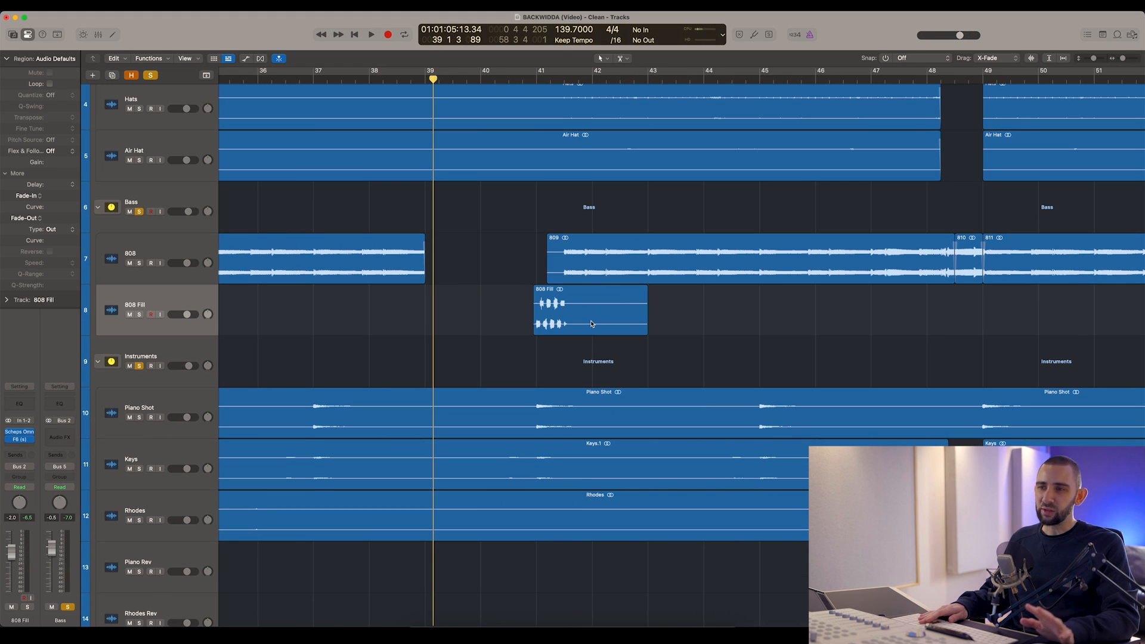
- Examine the arrangement around bar 41, from the 808 Fill down to the Verse 1 vocal entry and buses
scroll(591, 324, down, 6)
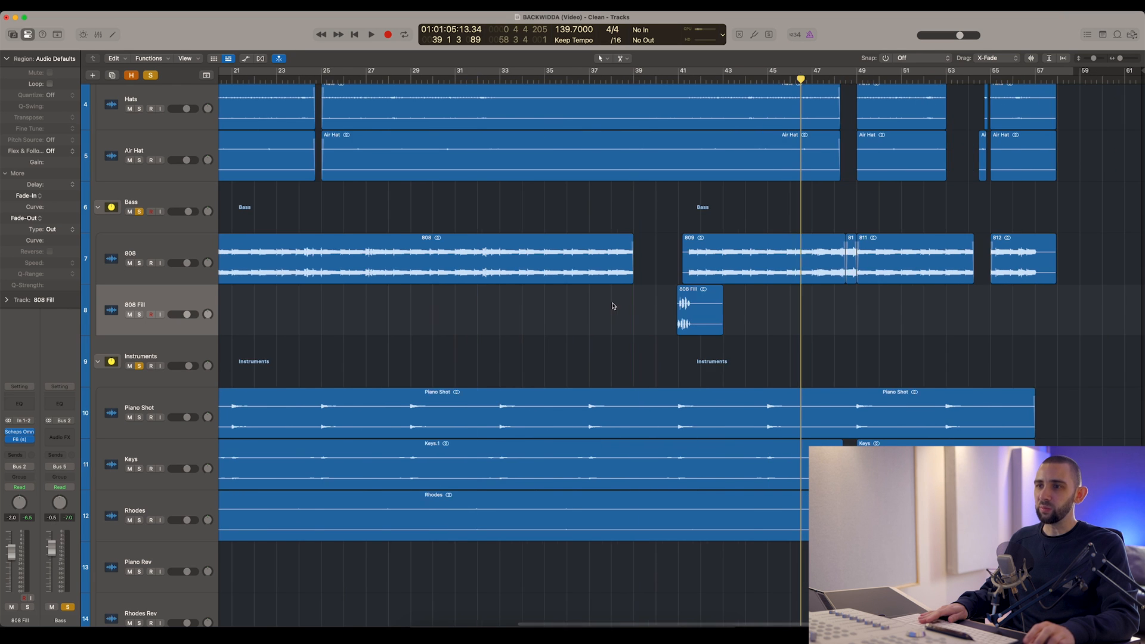
scroll(616, 326, up, 8)
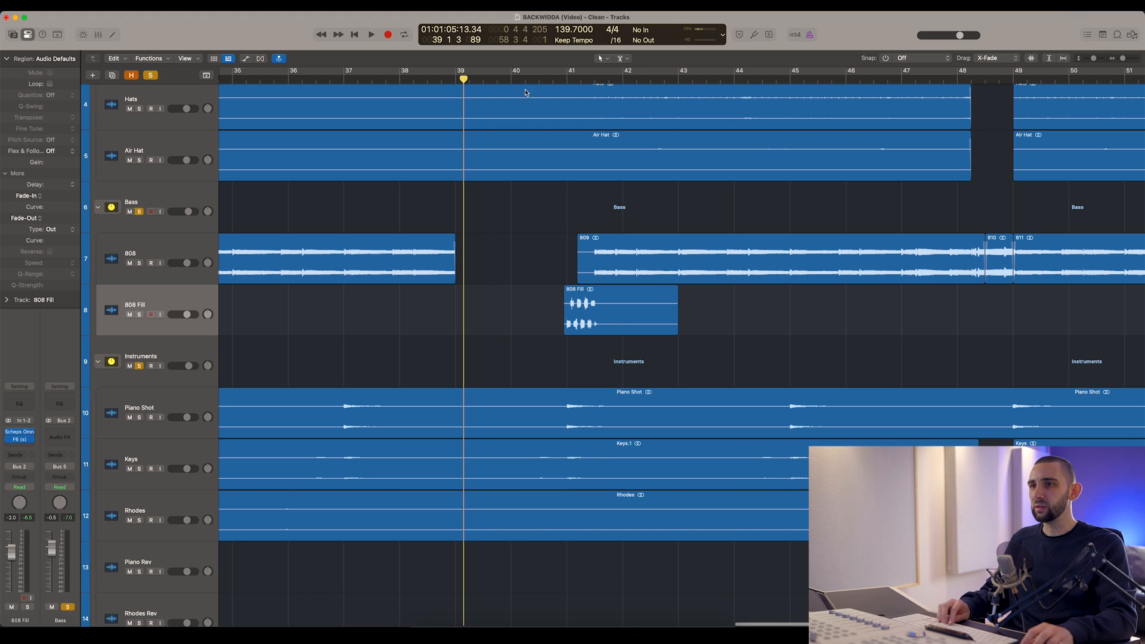
scroll(490, 244, up, 2)
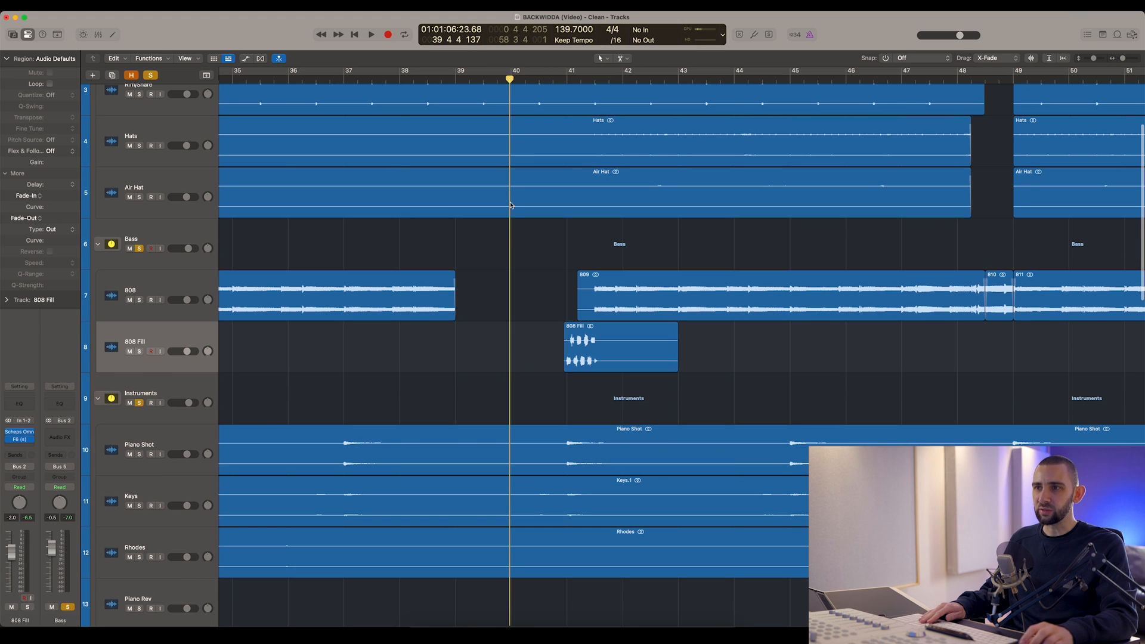
scroll(509, 206, down, 15)
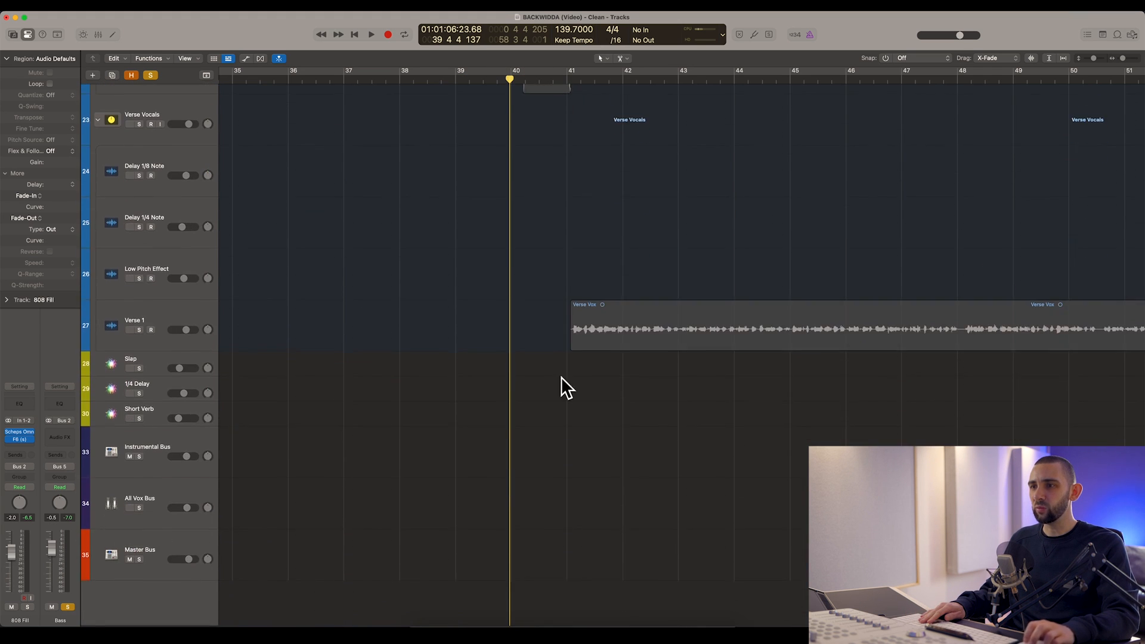
scroll(561, 377, up, 5)
scroll(624, 445, down, 3)
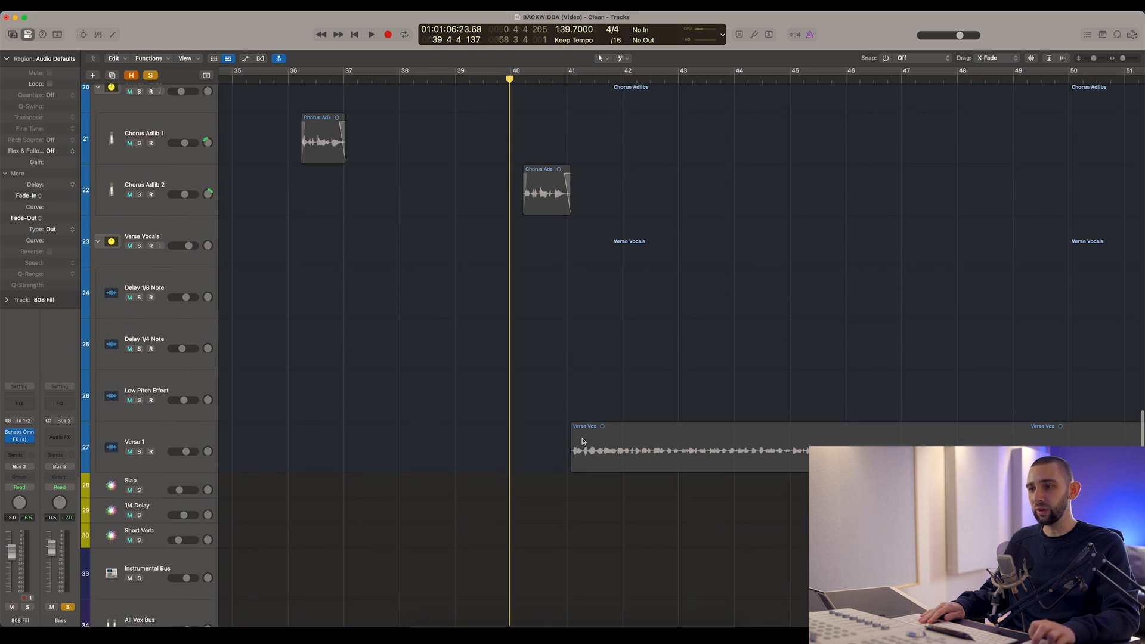
scroll(572, 441, up, 18)
scroll(482, 430, down, 3)
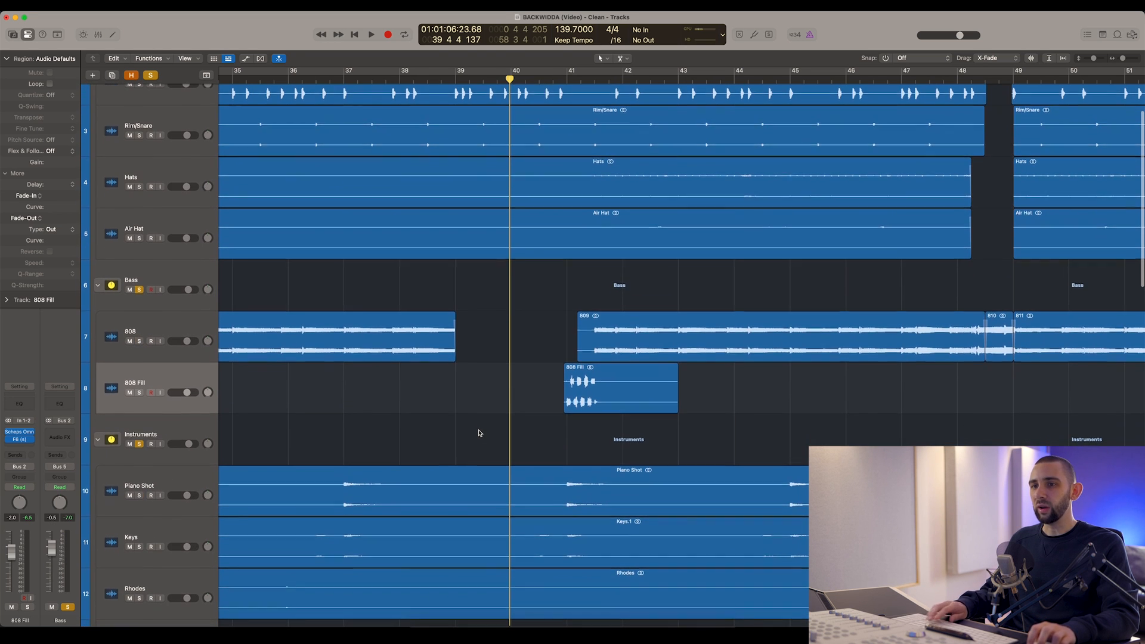
- Play 808 Fill with its Scheps Omni Channel 2 open, check the plug-in settings, and close the window
key(super+Right)
click(168, 374)
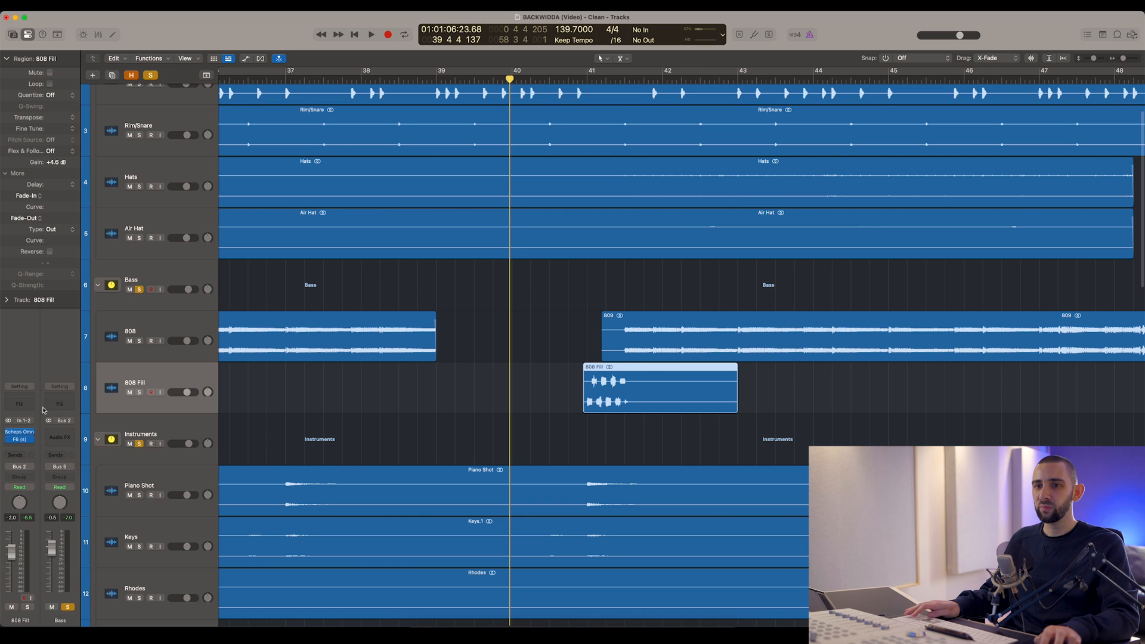
click(22, 436)
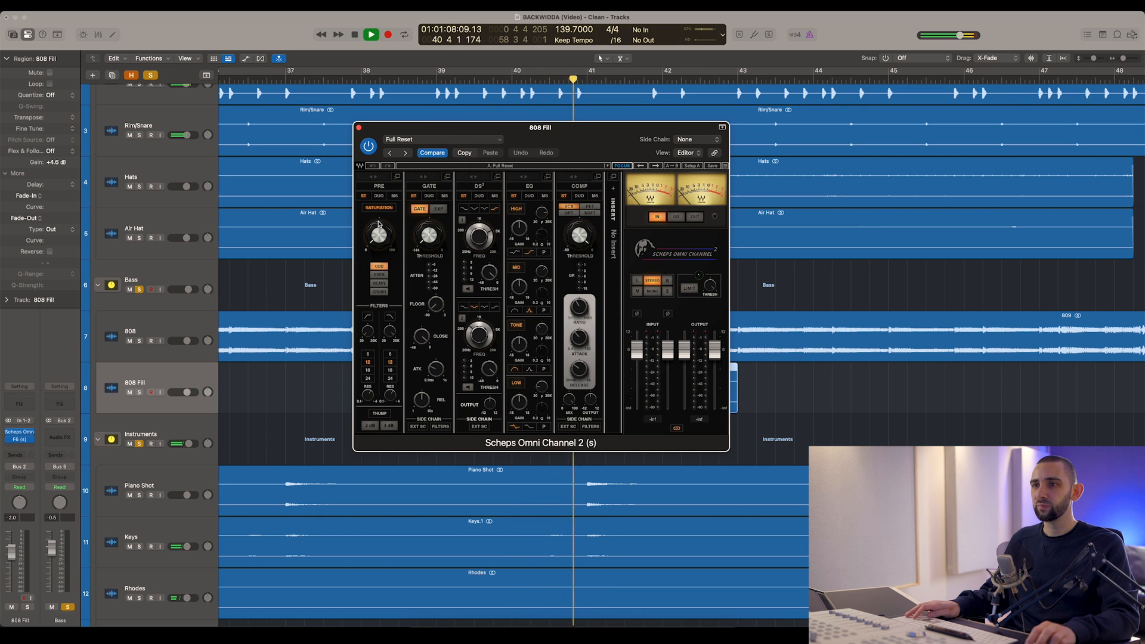
click(358, 128)
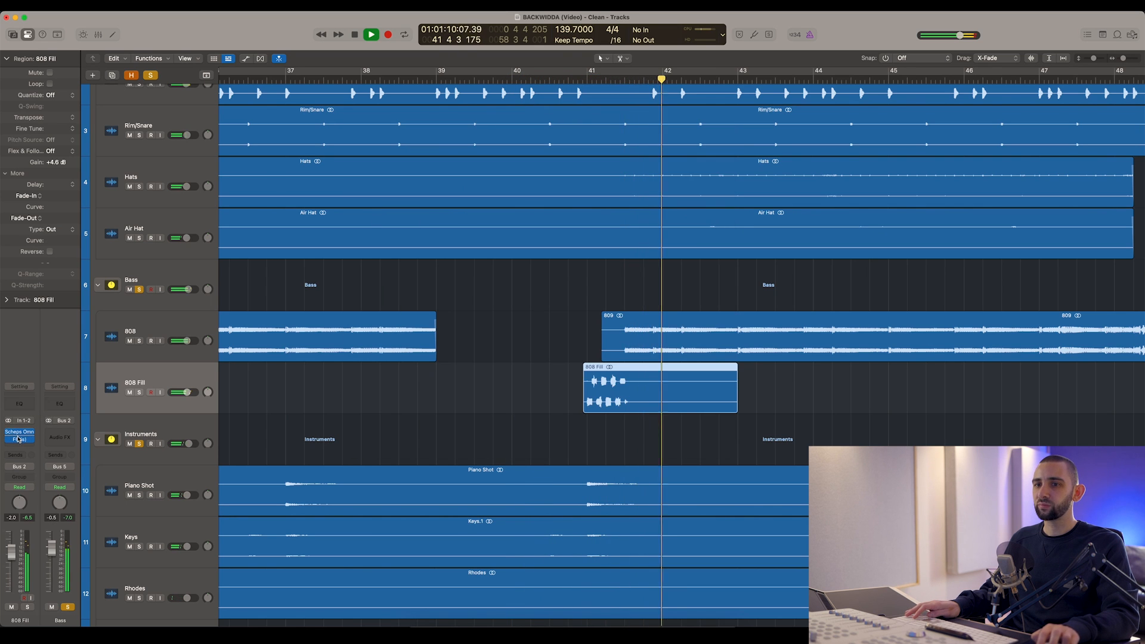
- Open the F6 equalizer on 808 Fill beside its region, and solo the 808 Fill track
click(21, 441)
drag(471, 131, 752, 204)
key(space)
click(139, 392)
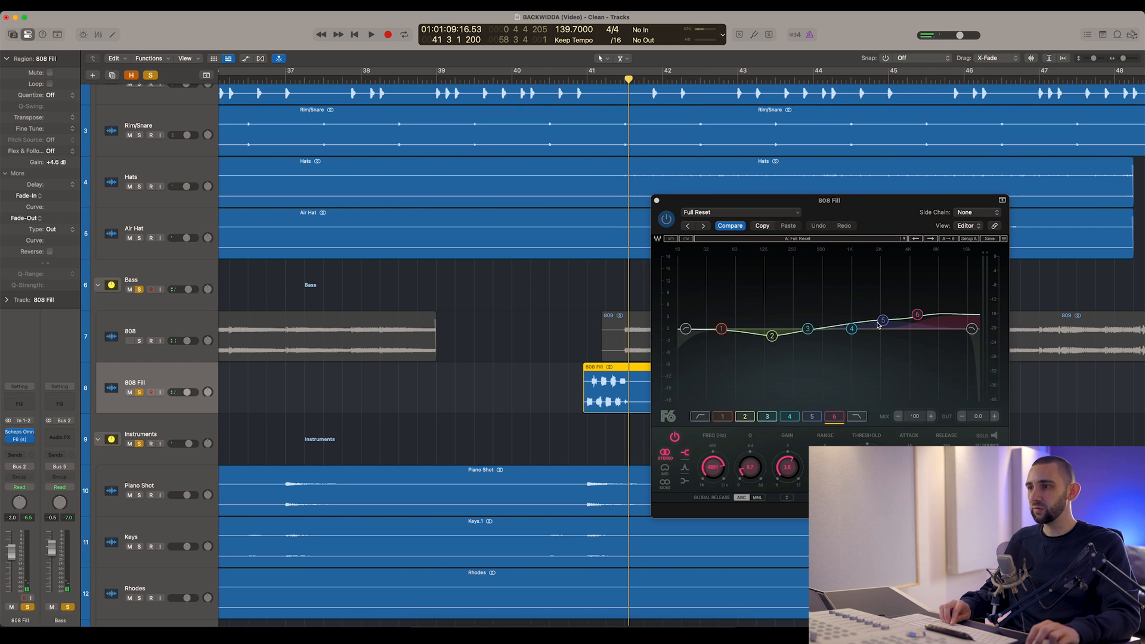
- Take Instruments out of solo, and compare F6 bypassed and active on 808 Fill from just before bar 41
click(572, 79)
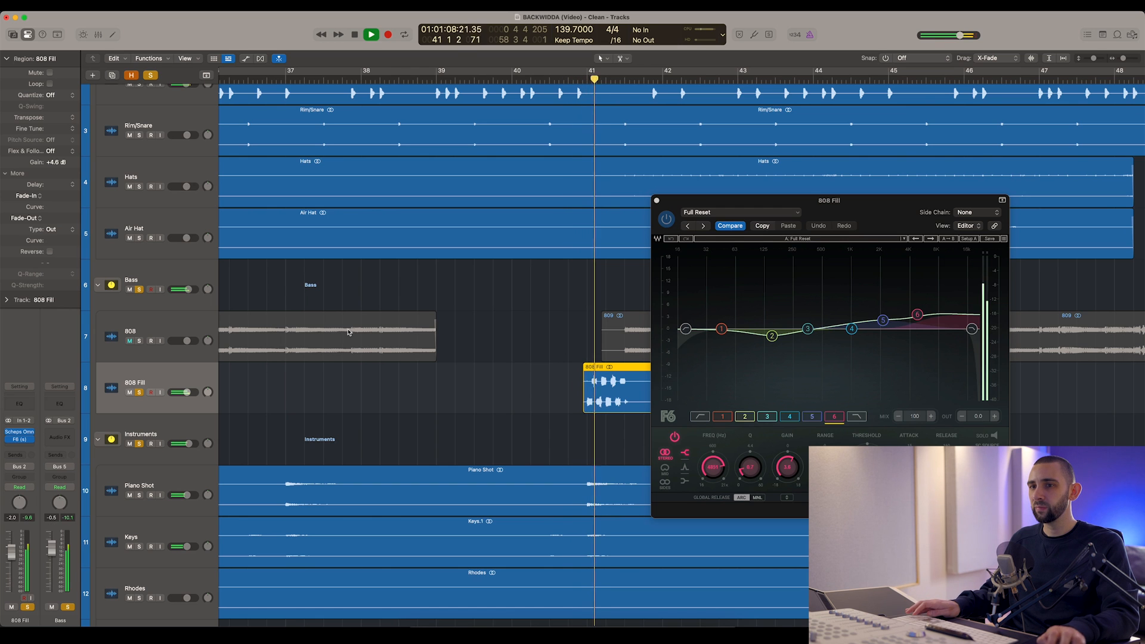
click(139, 443)
click(564, 80)
click(666, 219)
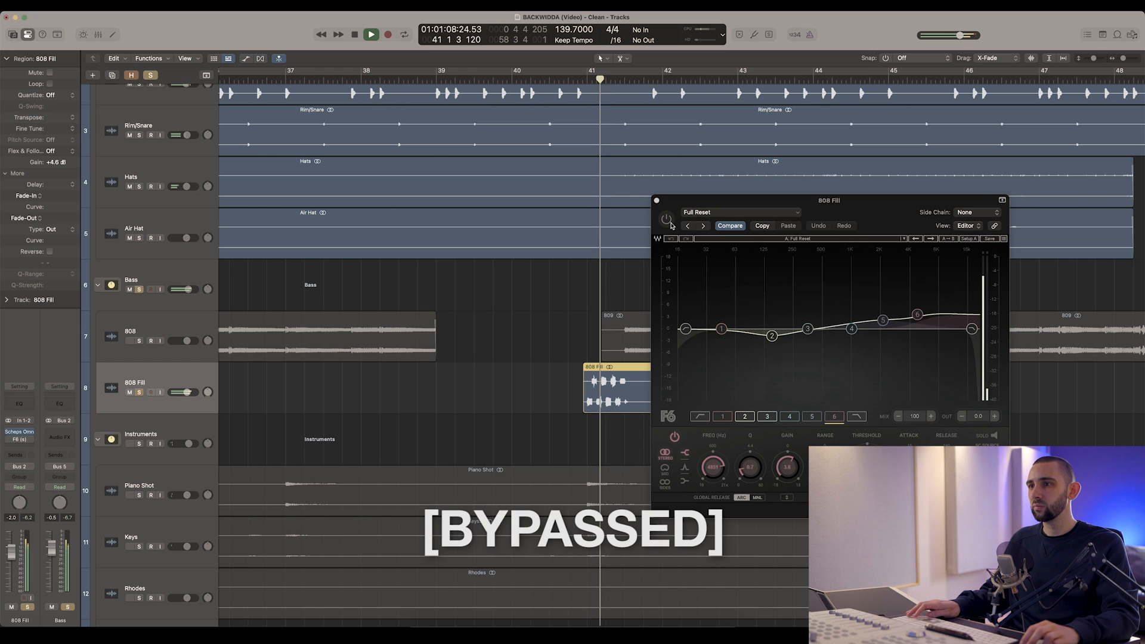
click(666, 220)
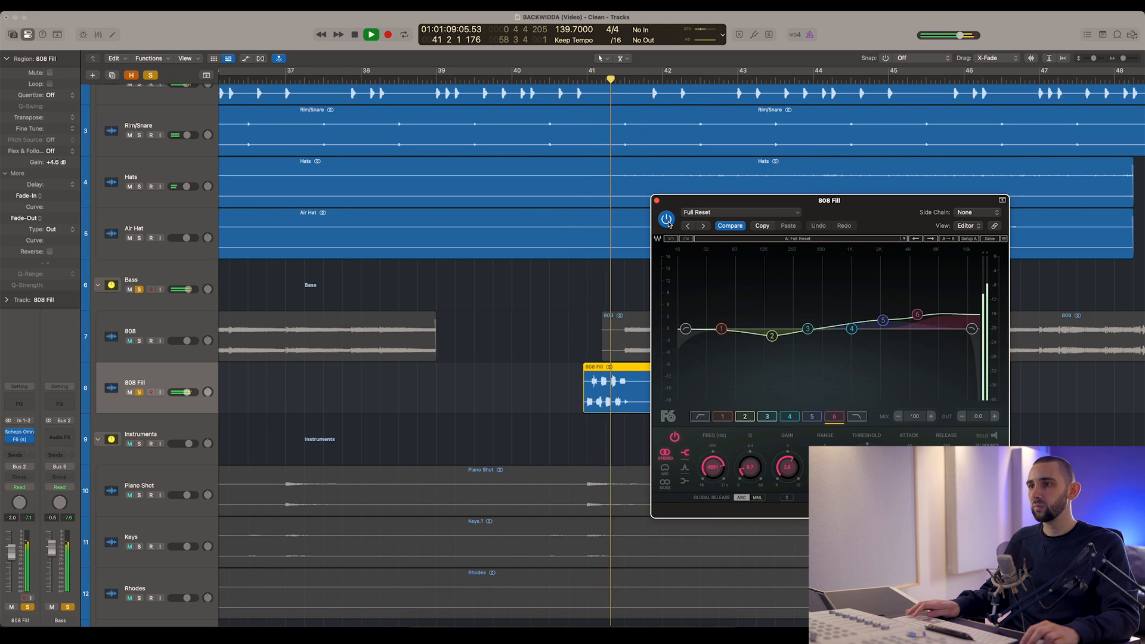
key(space)
click(656, 200)
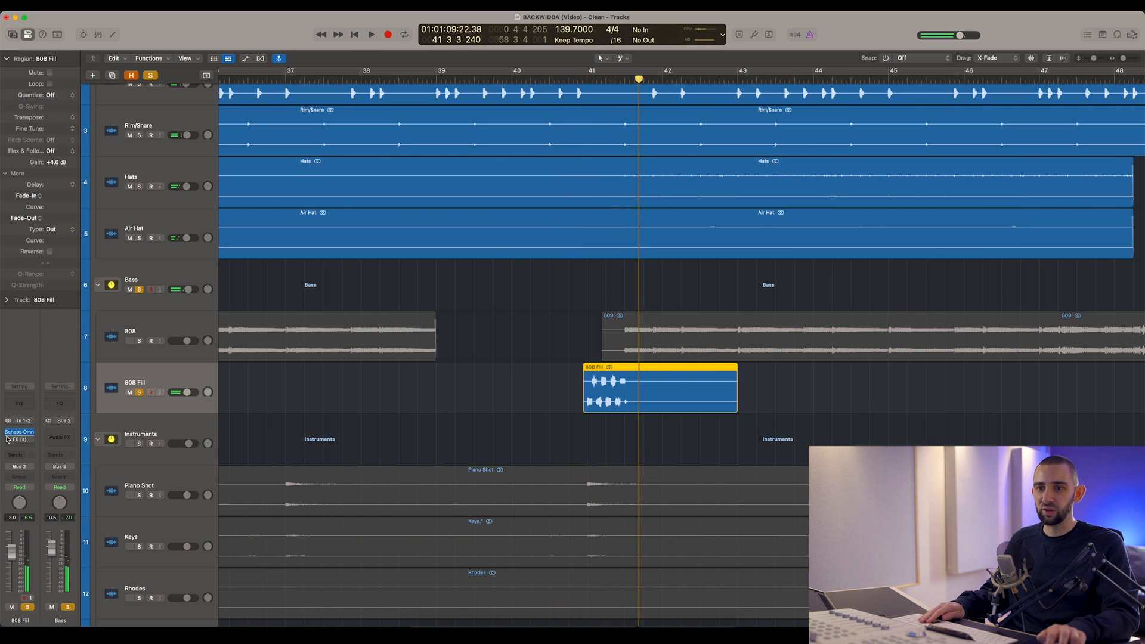
- Take 808 Fill out of solo, and restore the combined solo of Drums, Bass and Instruments
click(140, 392)
key(super+Left)
key(super+Left)
key(super+Left)
key(super+Left)
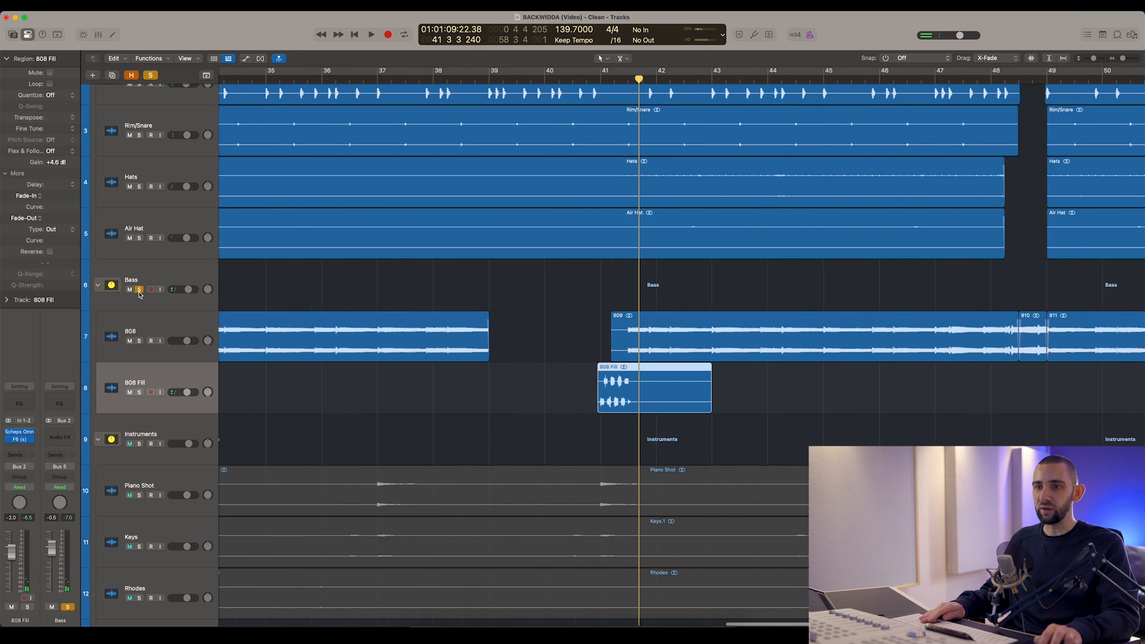
click(139, 290)
key(super+Left)
key(super+Left)
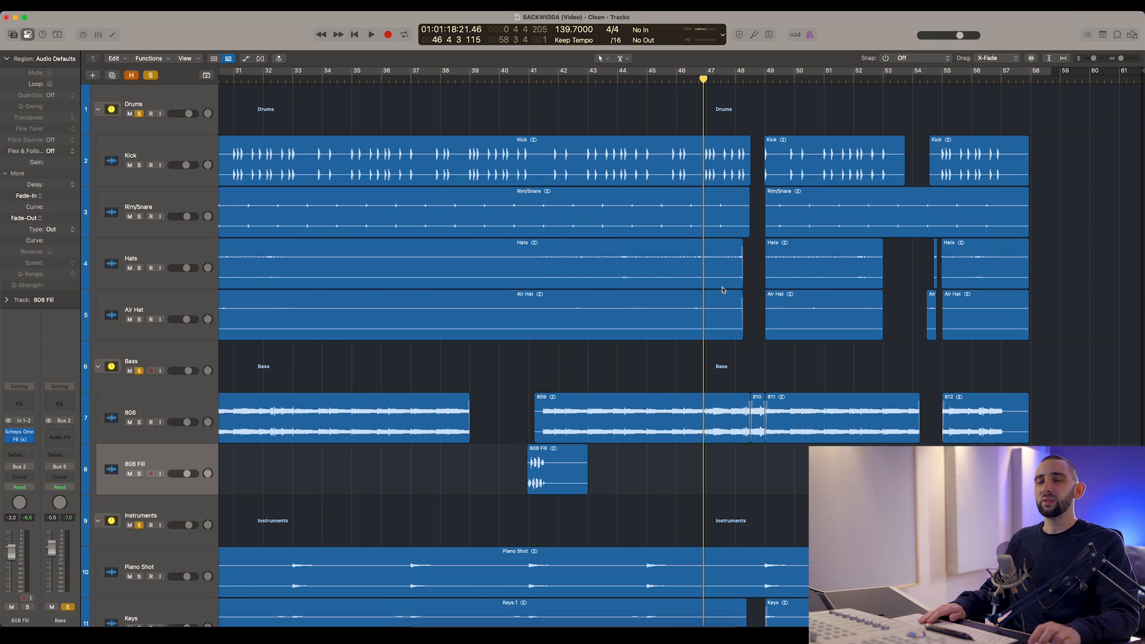
- Play the drums, bass and instruments from about bar 47 through the break before bar 49
key(super+Right)
key(super+Right)
key(super+Right)
drag(845, 157, 817, 325)
click(812, 302)
scroll(796, 301, right, 3)
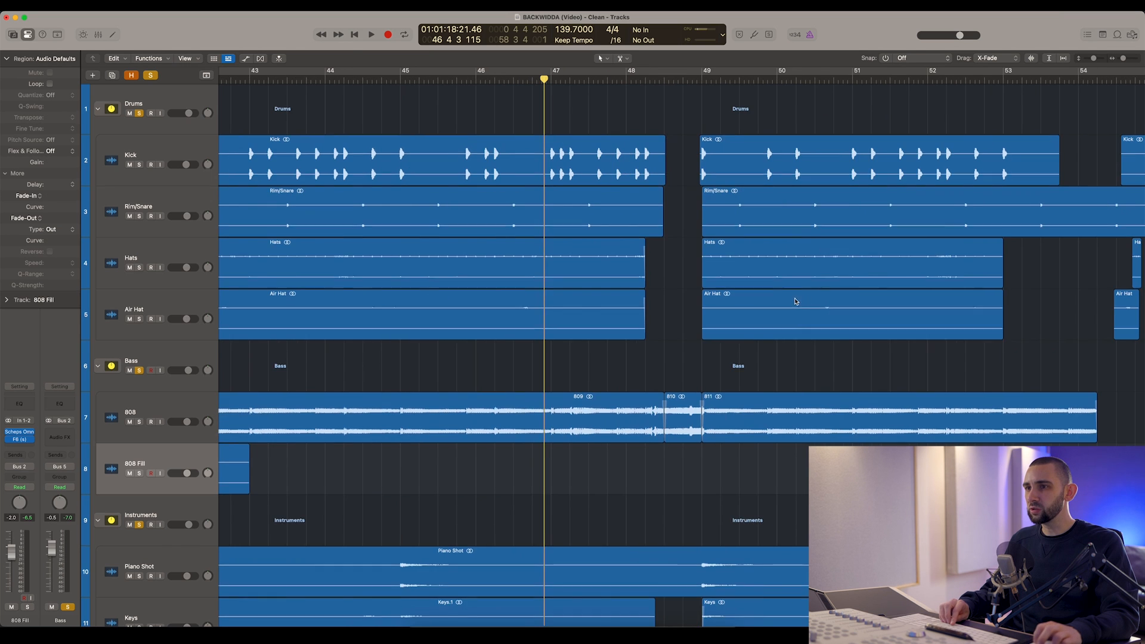
scroll(795, 301, down, 2)
click(583, 79)
key(space)
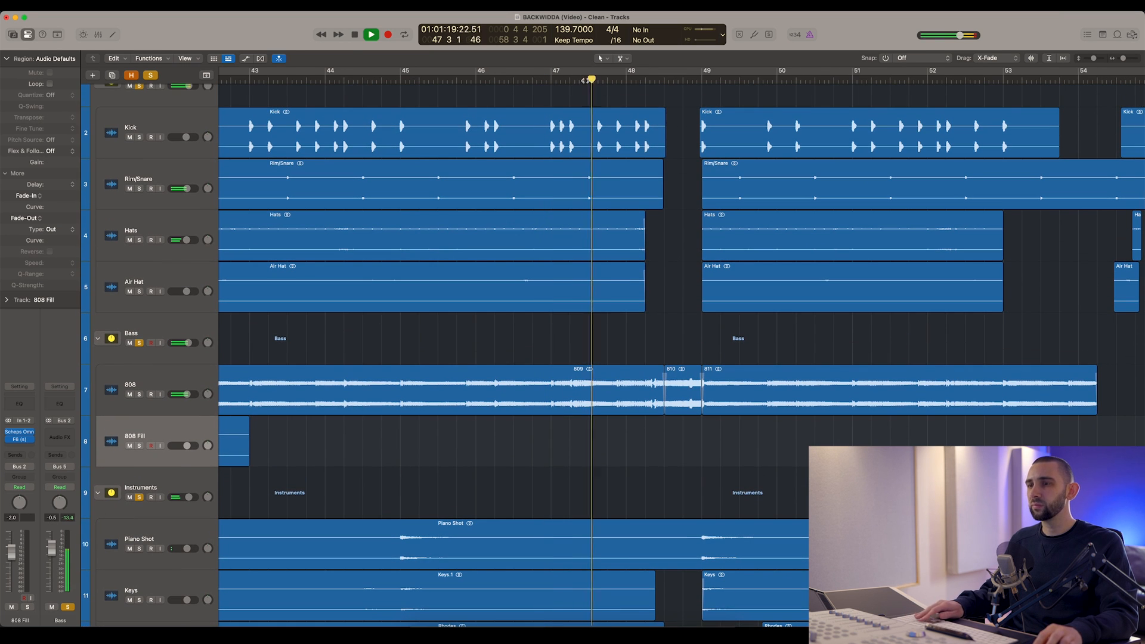
scroll(658, 148, right, 2)
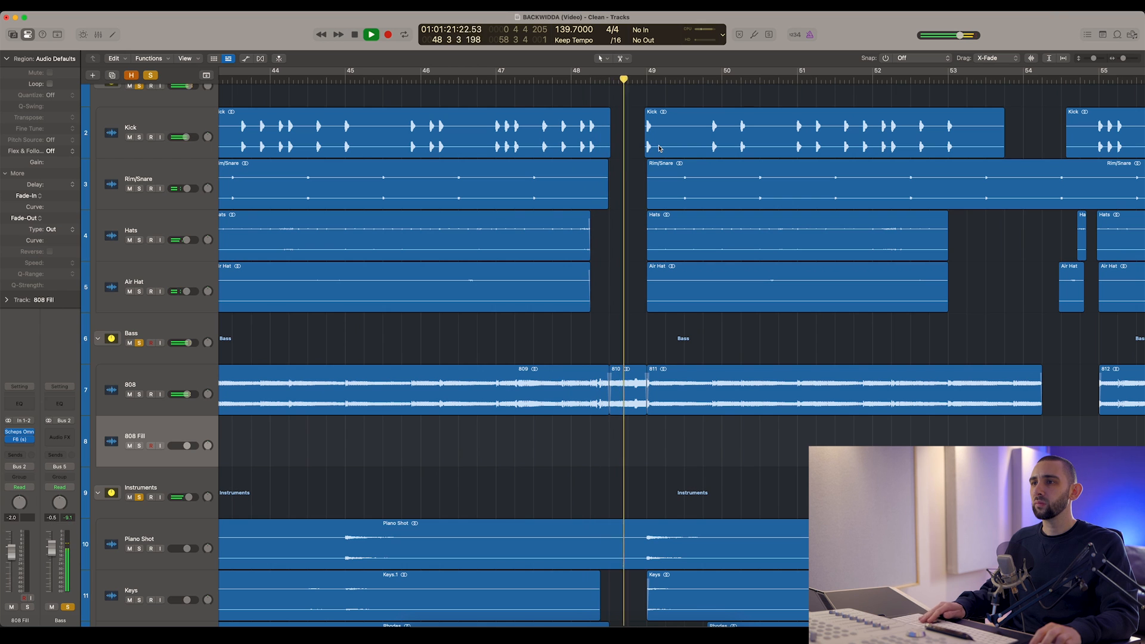
- Replay the transition into bar 49 while examining the 808 and instrument regions around the break
key(space)
key(space)
scroll(635, 185, down, 3)
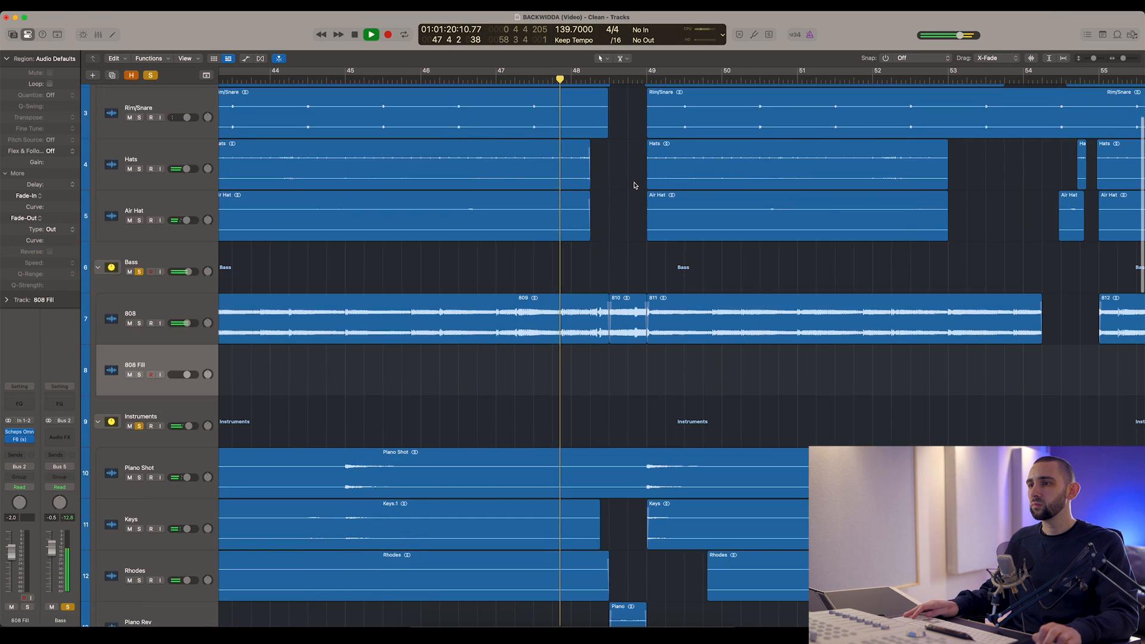
scroll(635, 185, down, 4)
scroll(635, 185, up, 5)
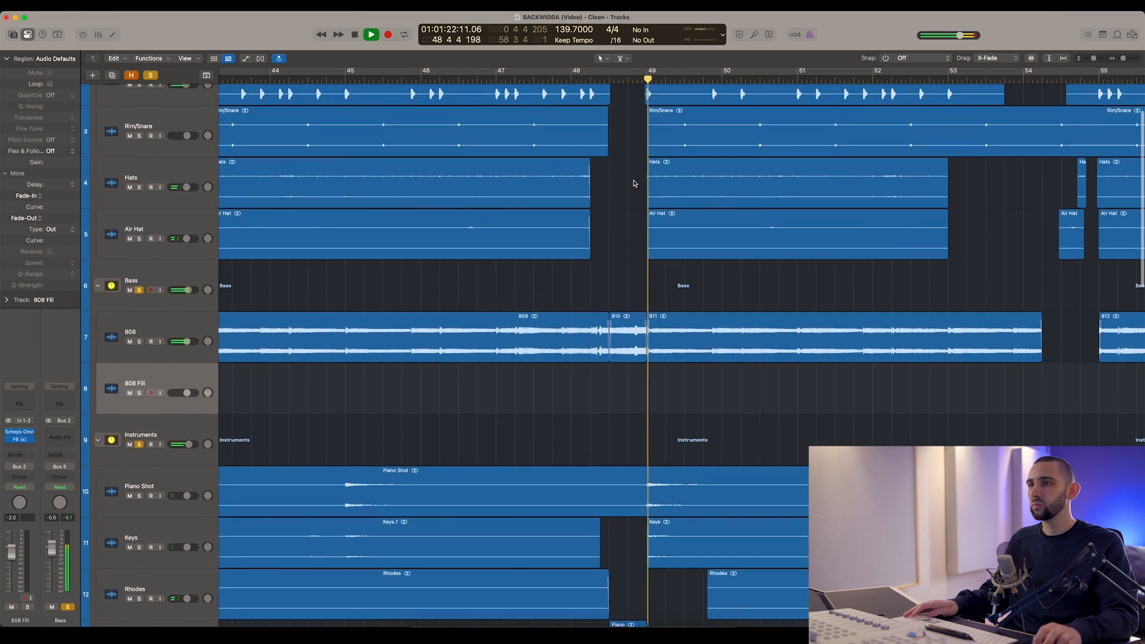
- Stop playback and inspect the Reverse setting of the reversed instrument regions in the break before bar 49
key(space)
scroll(634, 179, up, 3)
drag(634, 158, 628, 337)
scroll(597, 330, down, 2)
click(576, 353)
click(626, 356)
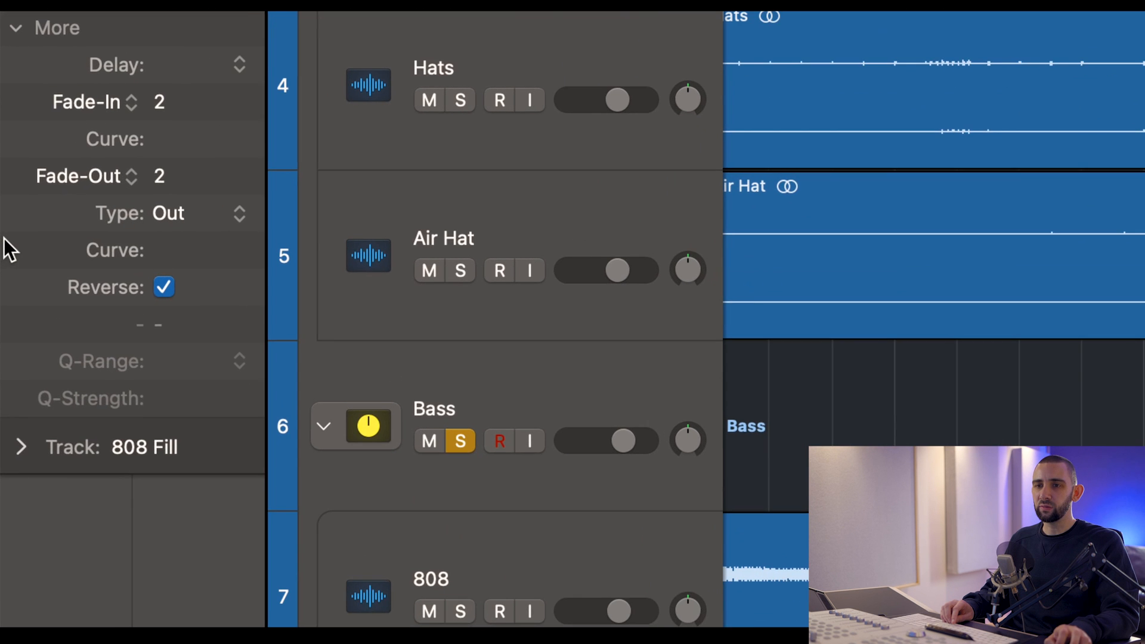
click(159, 290)
click(158, 289)
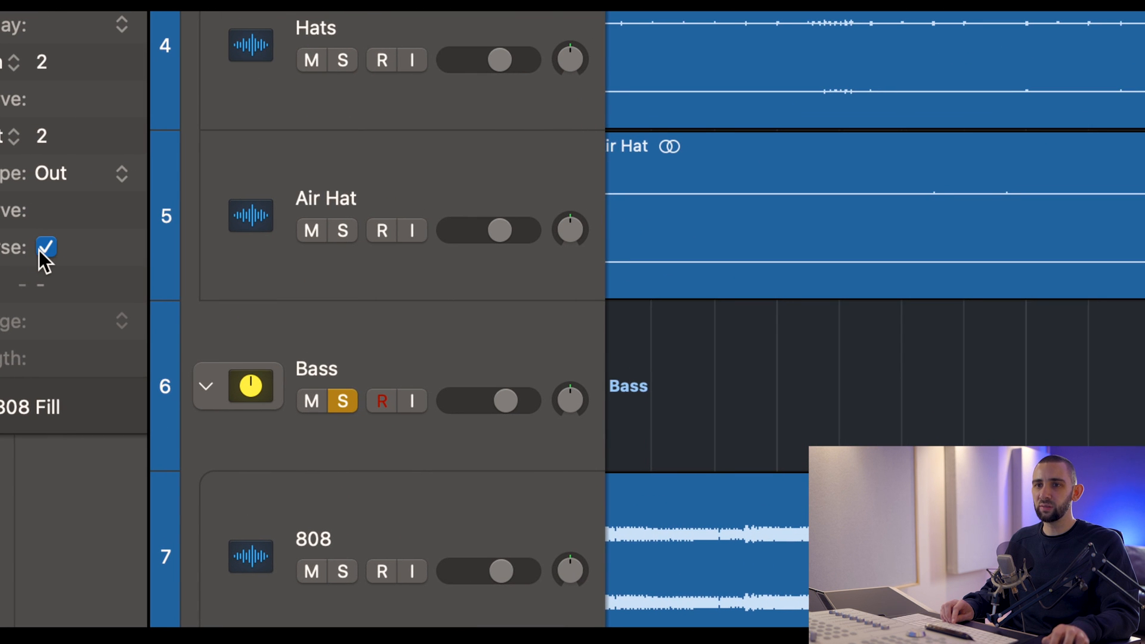
click(415, 174)
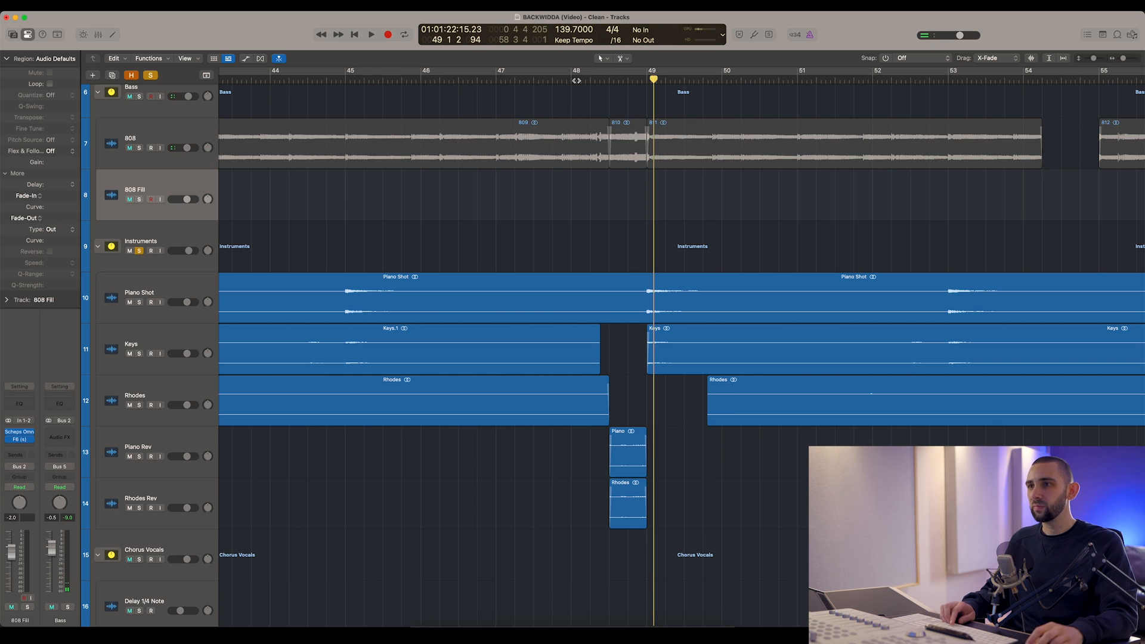
- Place the playhead at bar 48, enlarge the transition into bar 49, and select the Piano Rev and Rhodes Rev tracks in turn
key(comma)
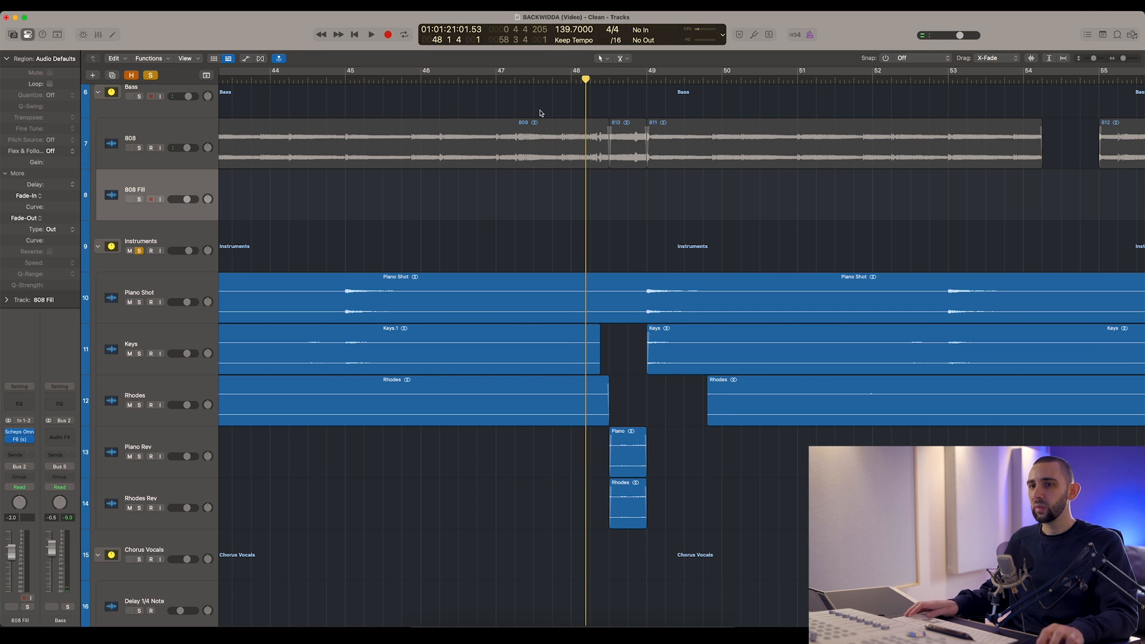
key(super+Right)
key(super+Right)
key(super+Right)
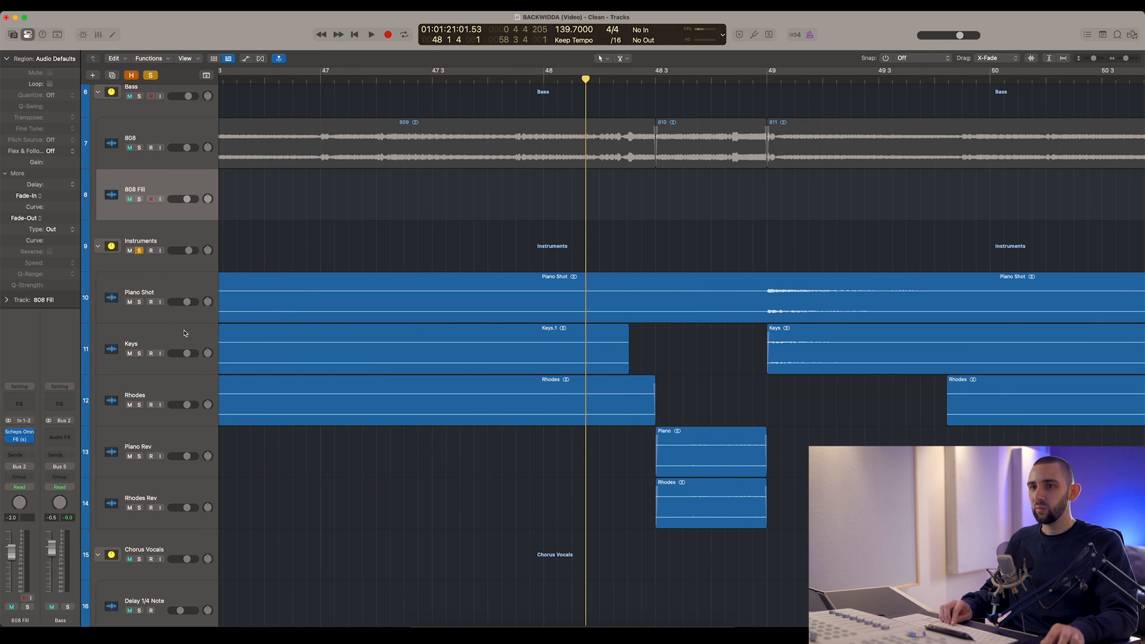
click(184, 333)
click(179, 385)
click(175, 448)
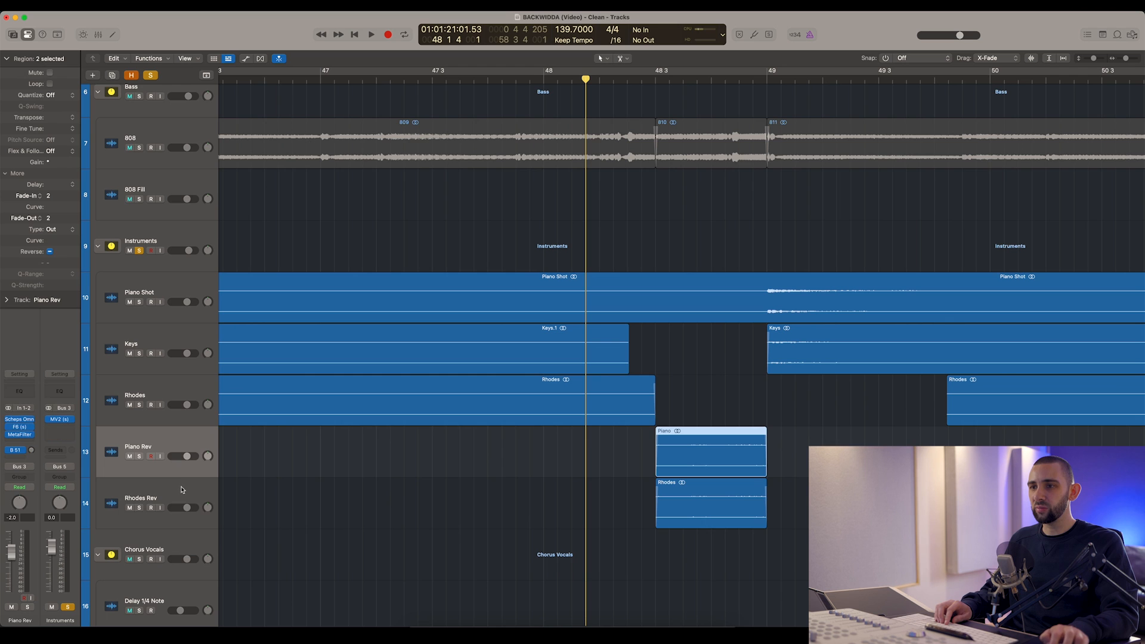
click(182, 489)
- Play the soloed Instruments through the reversed piano and Rhodes regions into bar 49, and select Piano Rev
click(635, 477)
key(space)
click(504, 70)
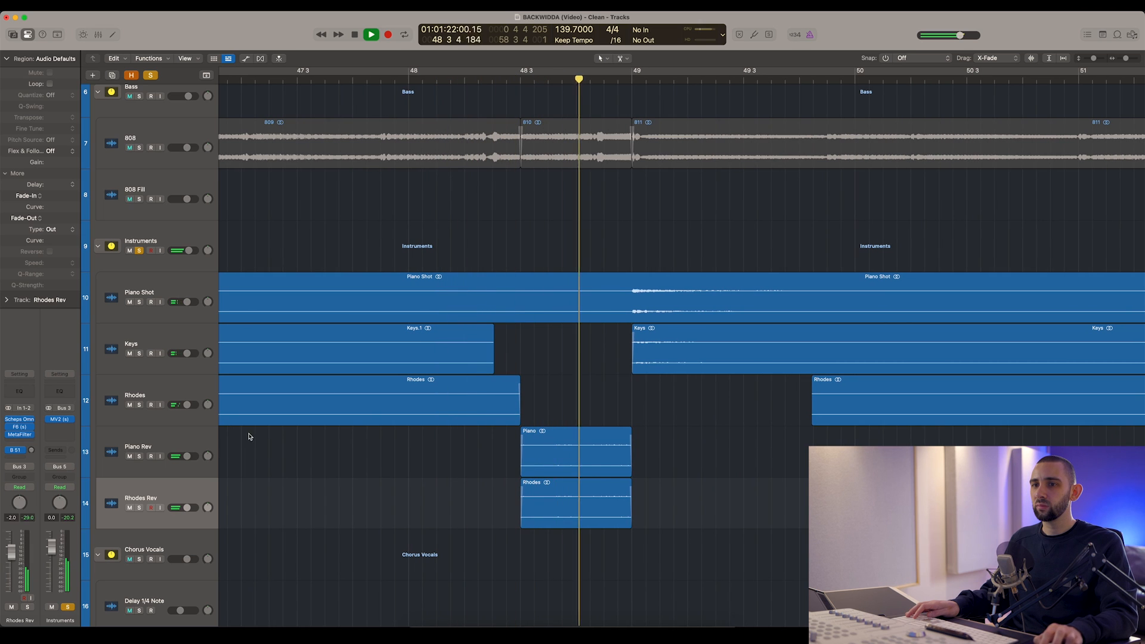
click(184, 442)
key(space)
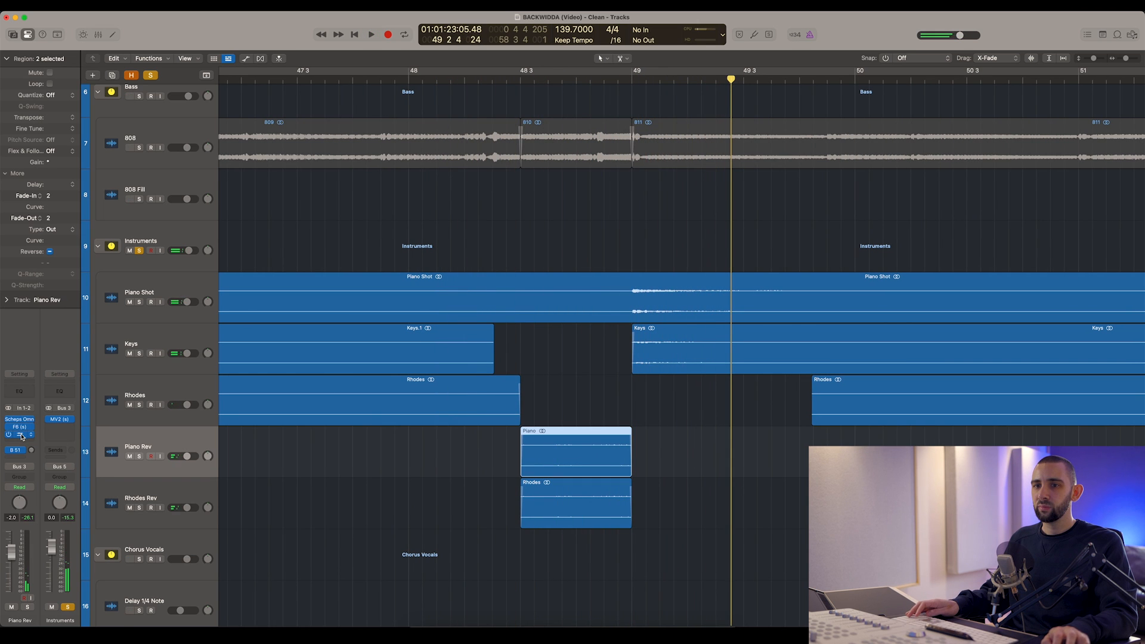
- Open MetaFilter on Piano Rev, and audition the track in solo from about bar 48 into bar 49
click(21, 435)
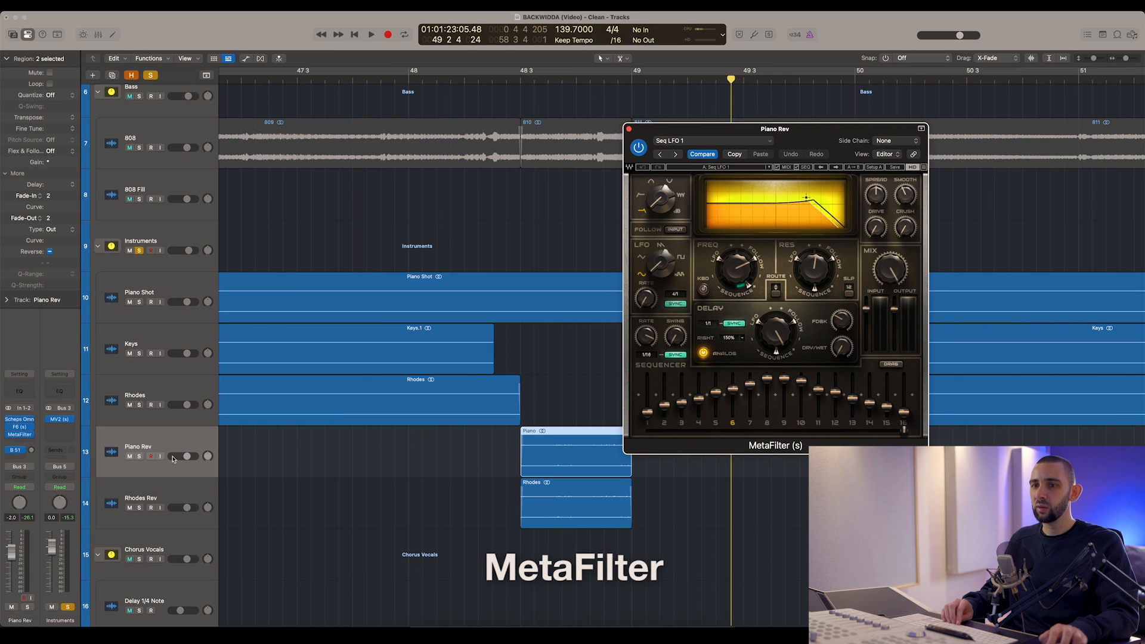
click(139, 456)
click(512, 79)
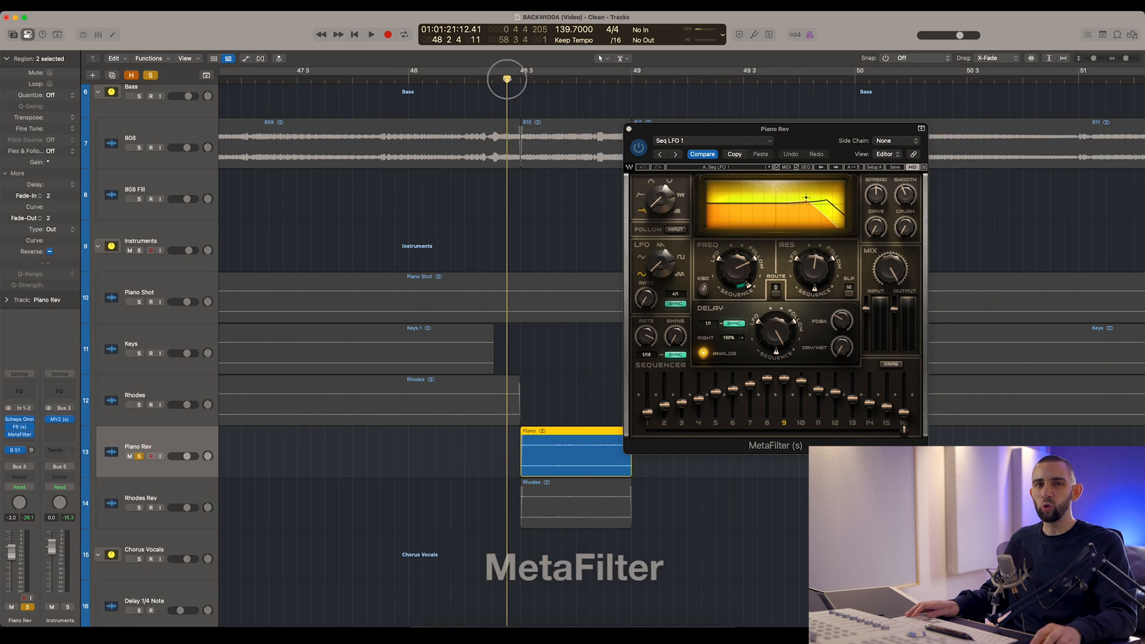
drag(507, 80, 490, 78)
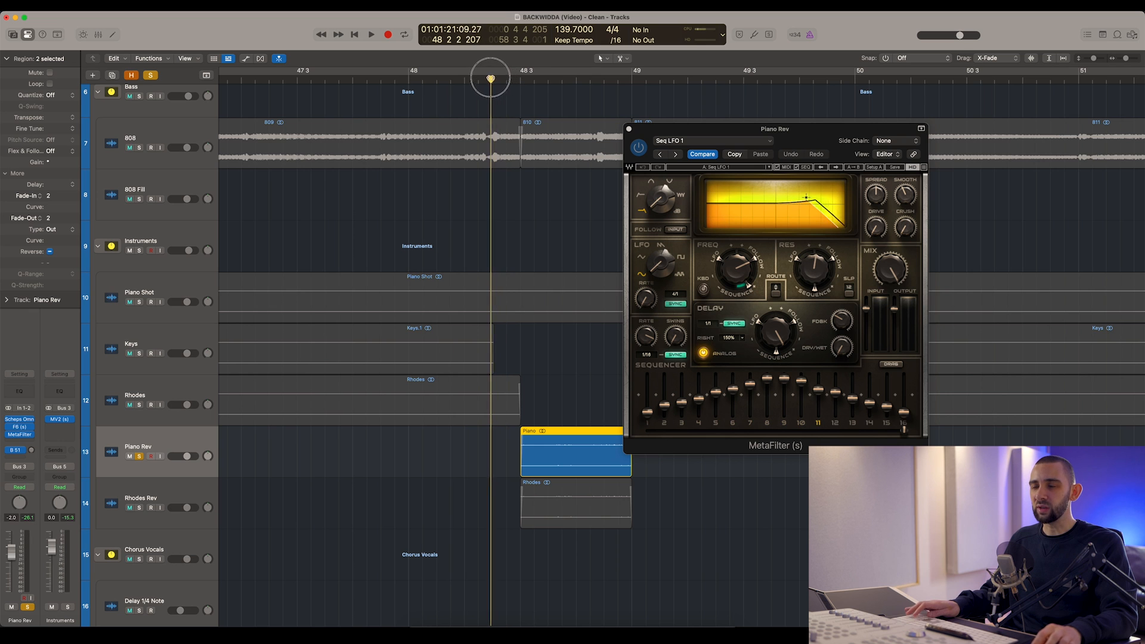
key(space)
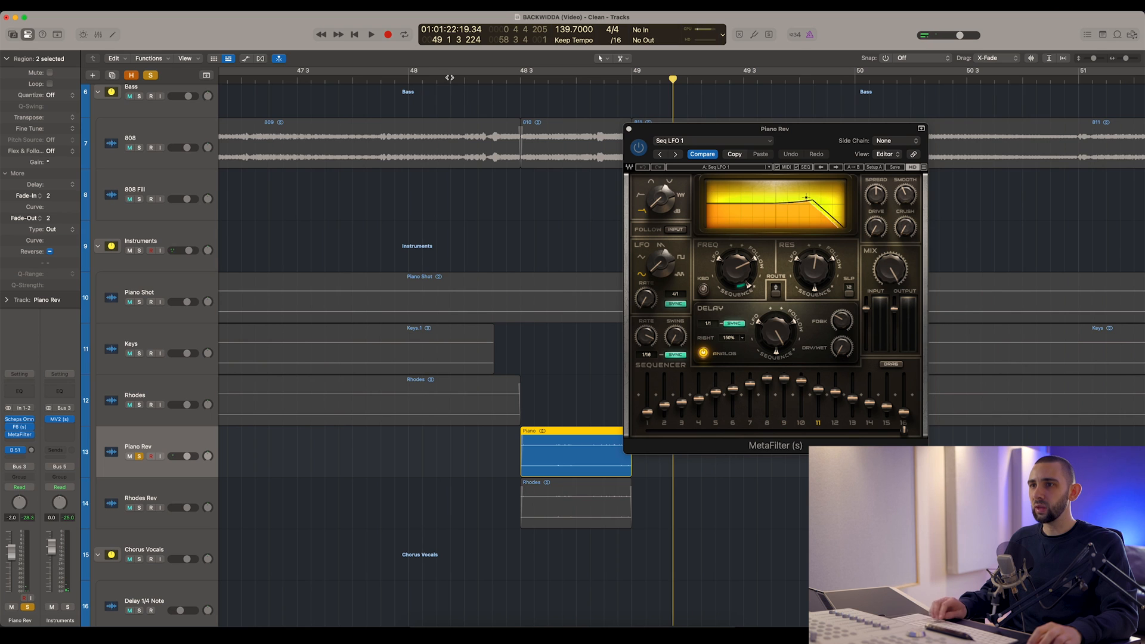
drag(449, 78, 420, 77)
drag(658, 131, 675, 159)
key(space)
- Solo Rhodes Rev in place of Piano Rev, and play its reversed region into bar 49
click(139, 508)
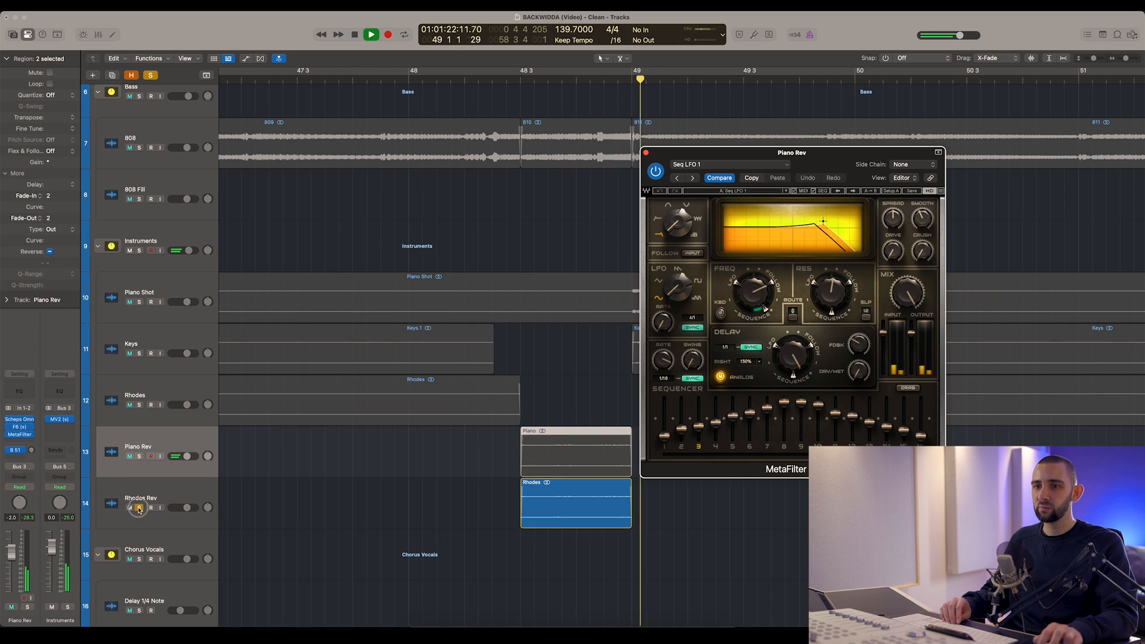
click(154, 492)
key(space)
key(space)
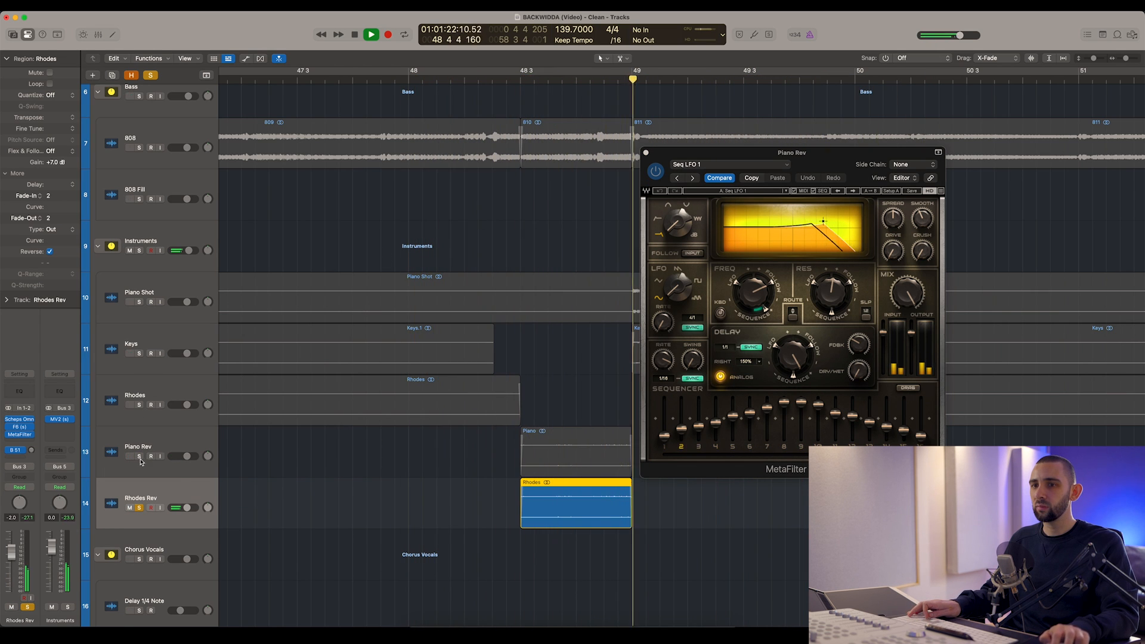
- Clear all track solos and close the MetaFilter window
click(152, 76)
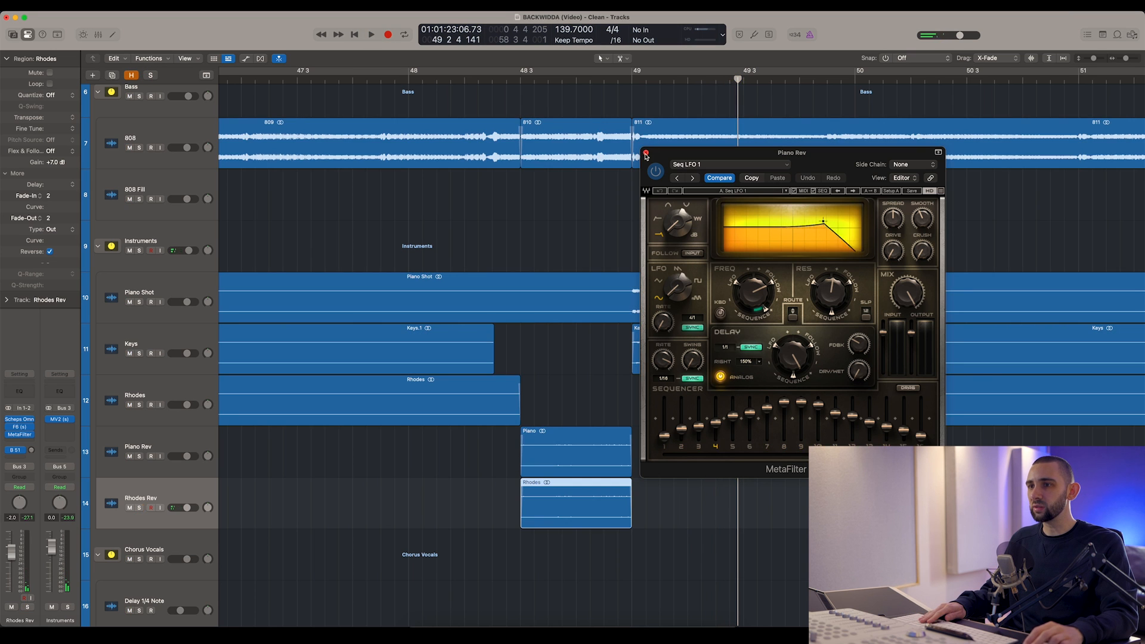
click(646, 153)
- Play the full mix twice from about bar 47 through the break into bar 49, examining the regions across the arrangement
scroll(638, 159, down, 15)
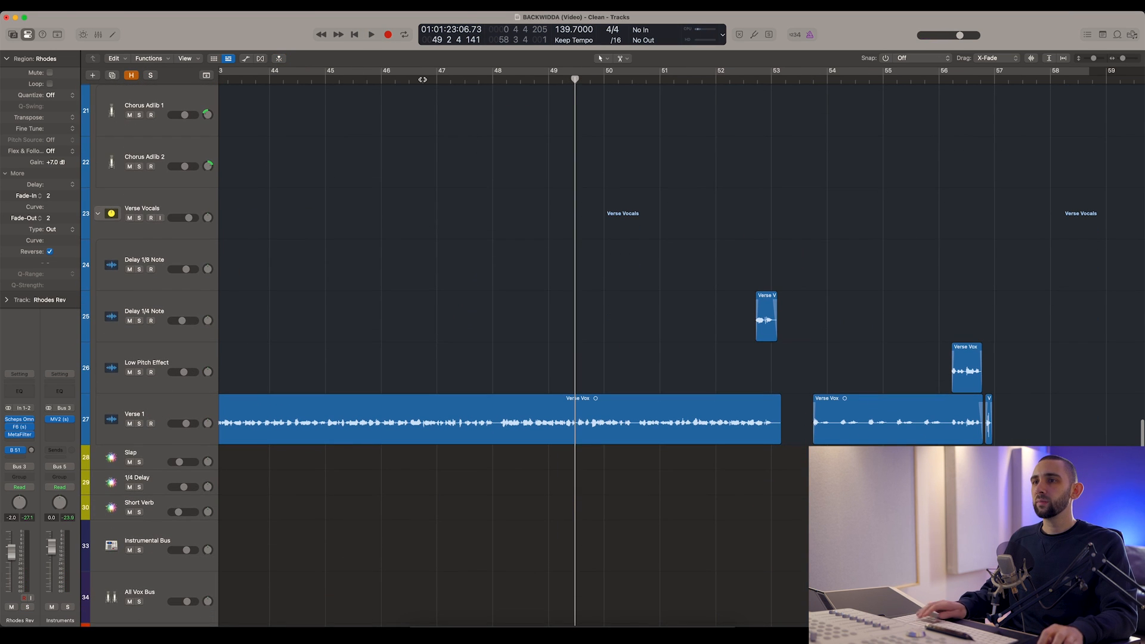
scroll(468, 146, up, 10)
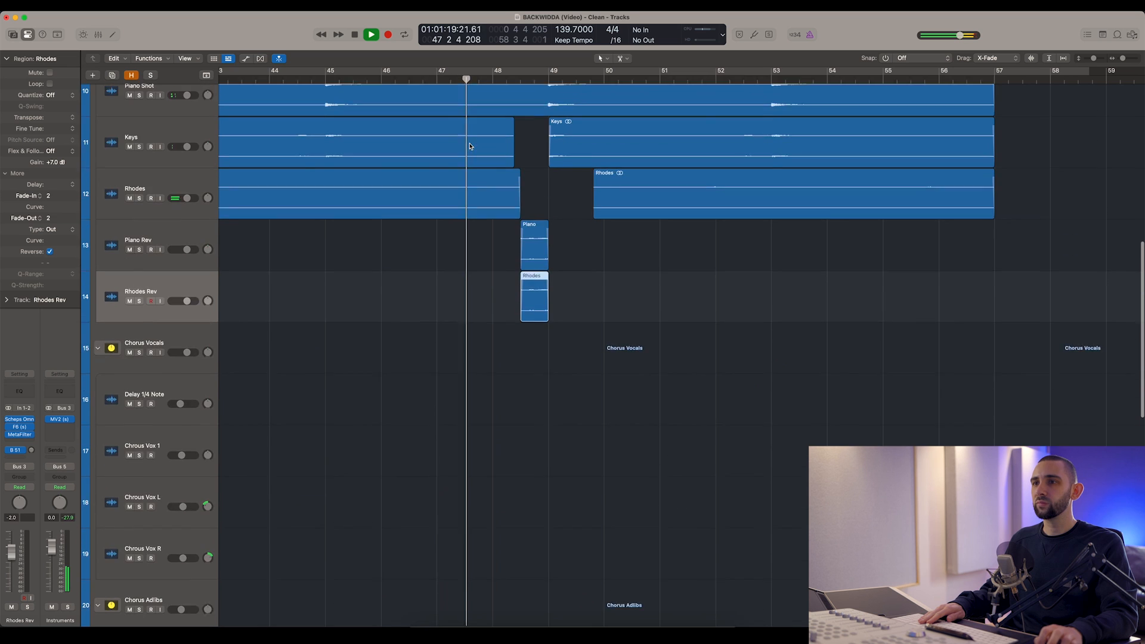
scroll(469, 147, up, 8)
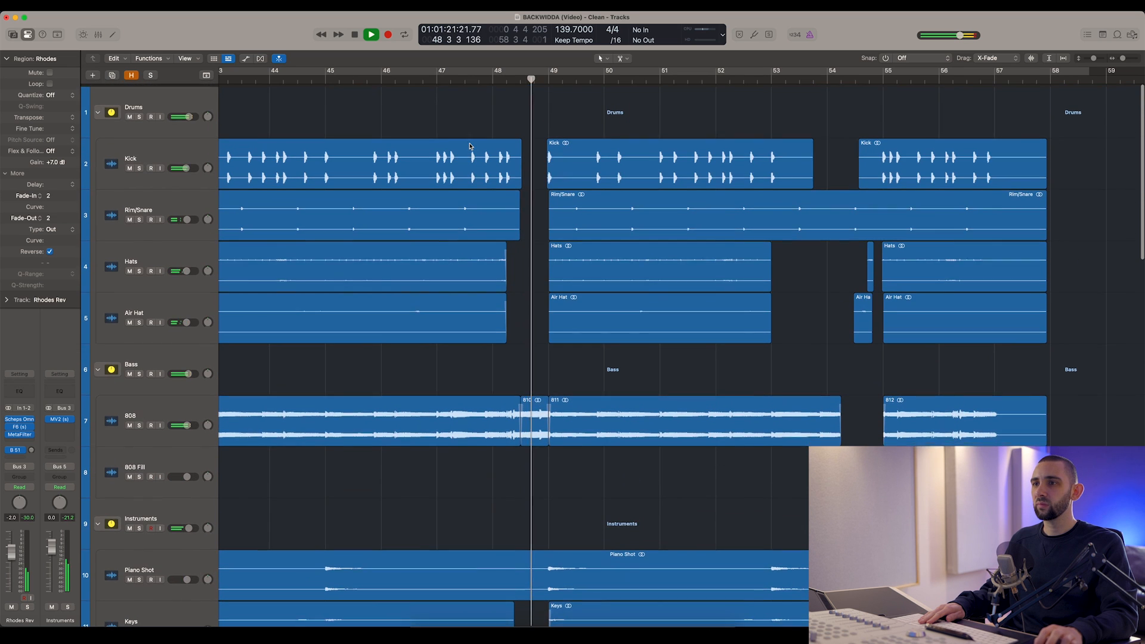
scroll(469, 145, down, 10)
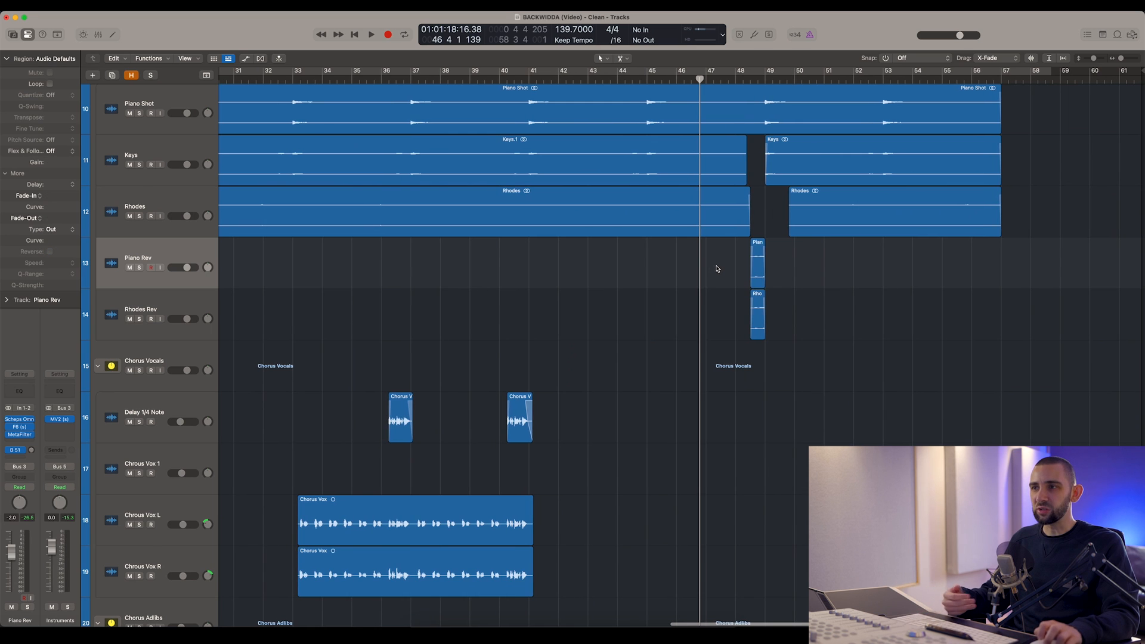
scroll(716, 269, up, 9)
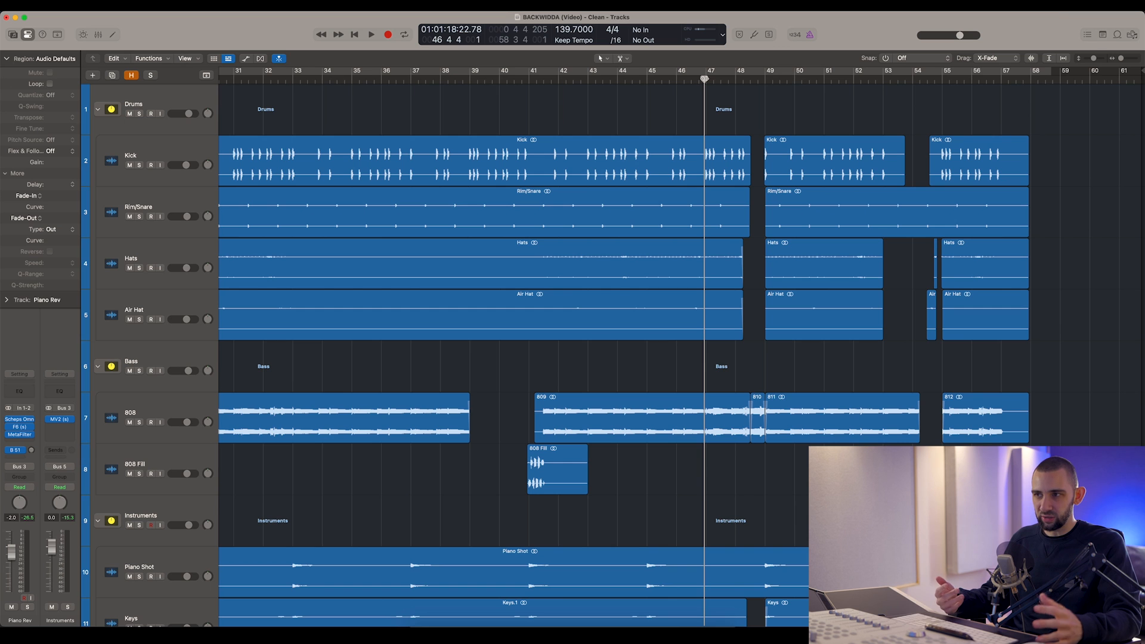
scroll(706, 83, down, 8)
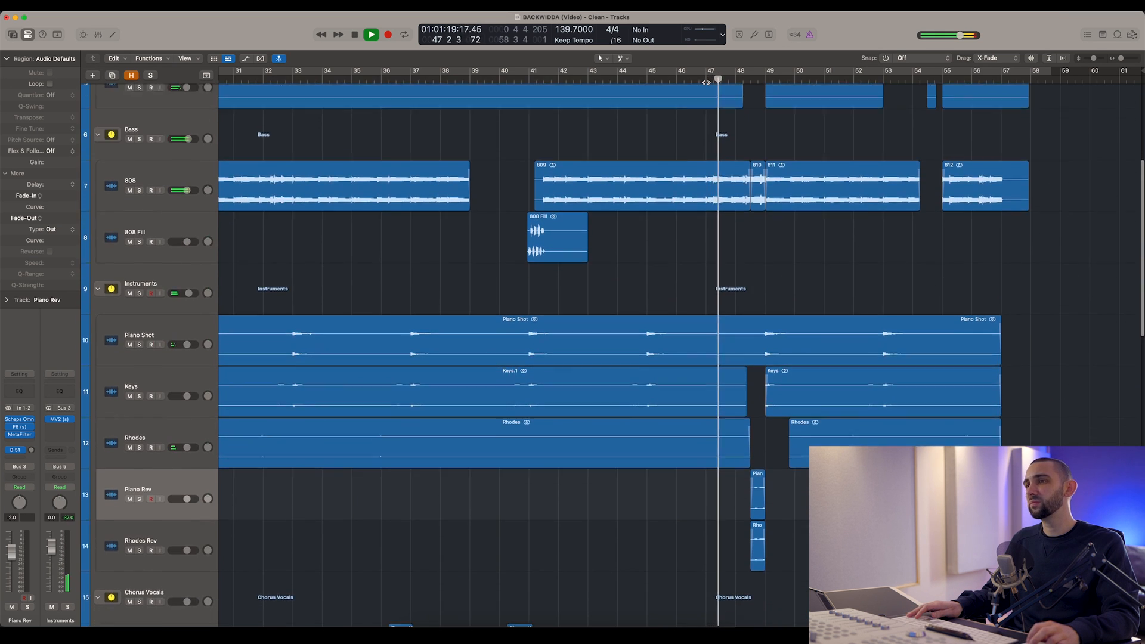
scroll(695, 113, down, 3)
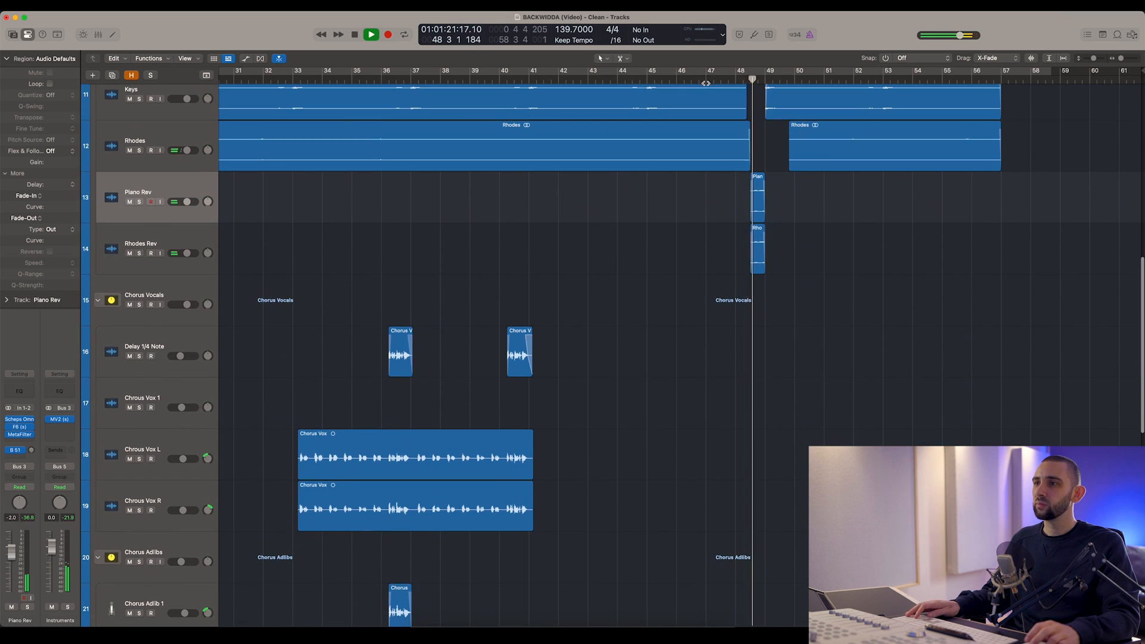
scroll(690, 121, up, 10)
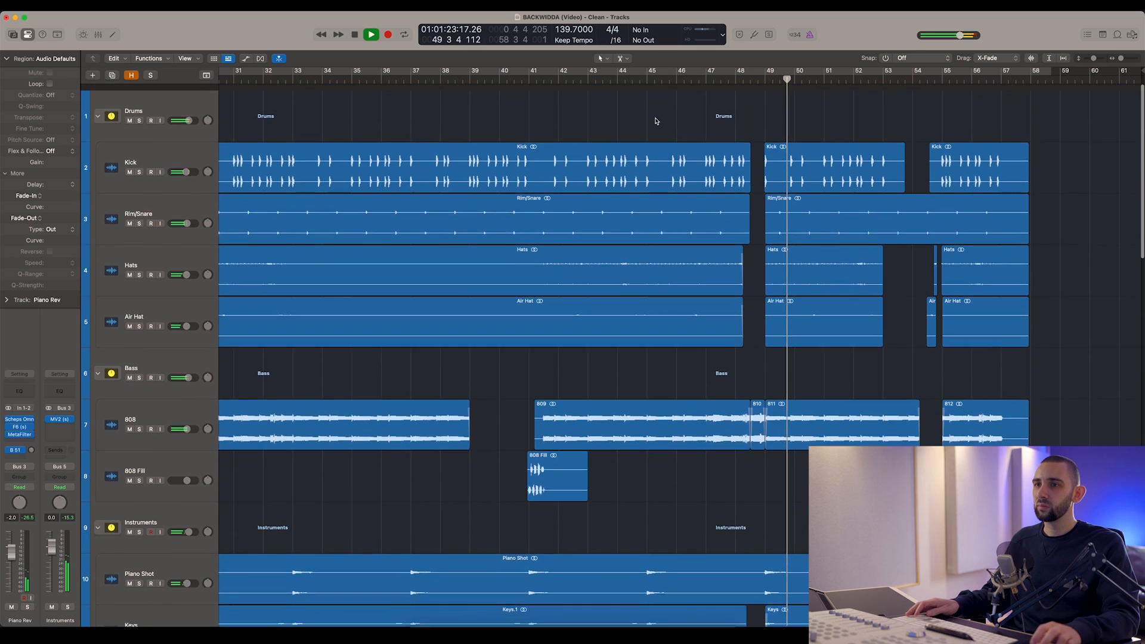
key(space)
- Return to the start of the project, select Rhodes Rev, and open its MetaFilter
key(Return)
key(super+Left)
scroll(159, 404, down, 6)
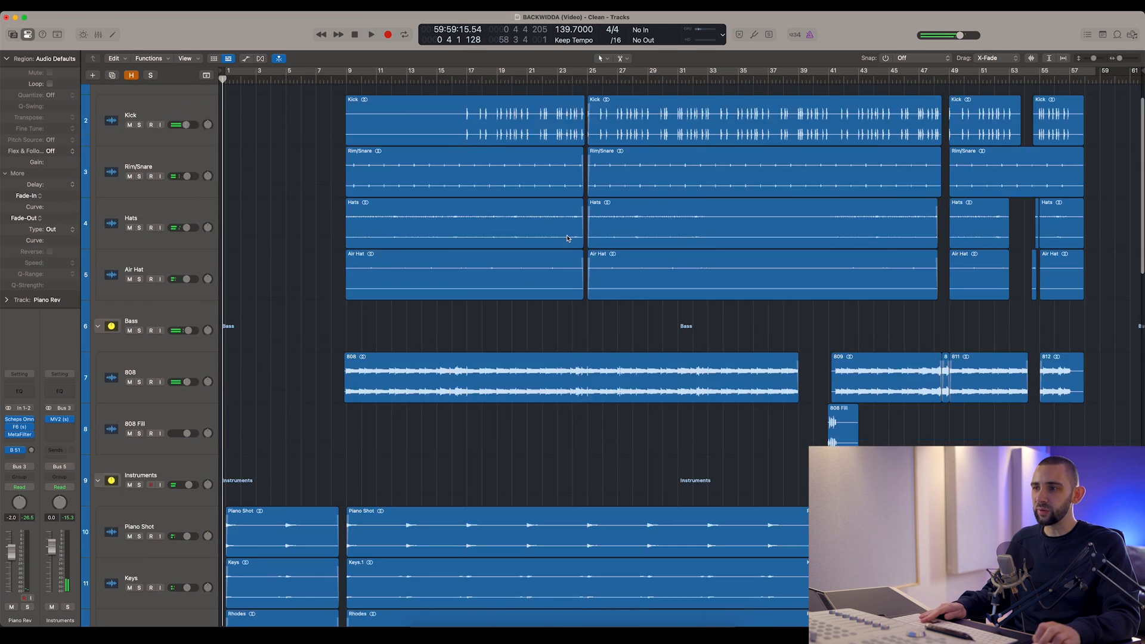
click(159, 404)
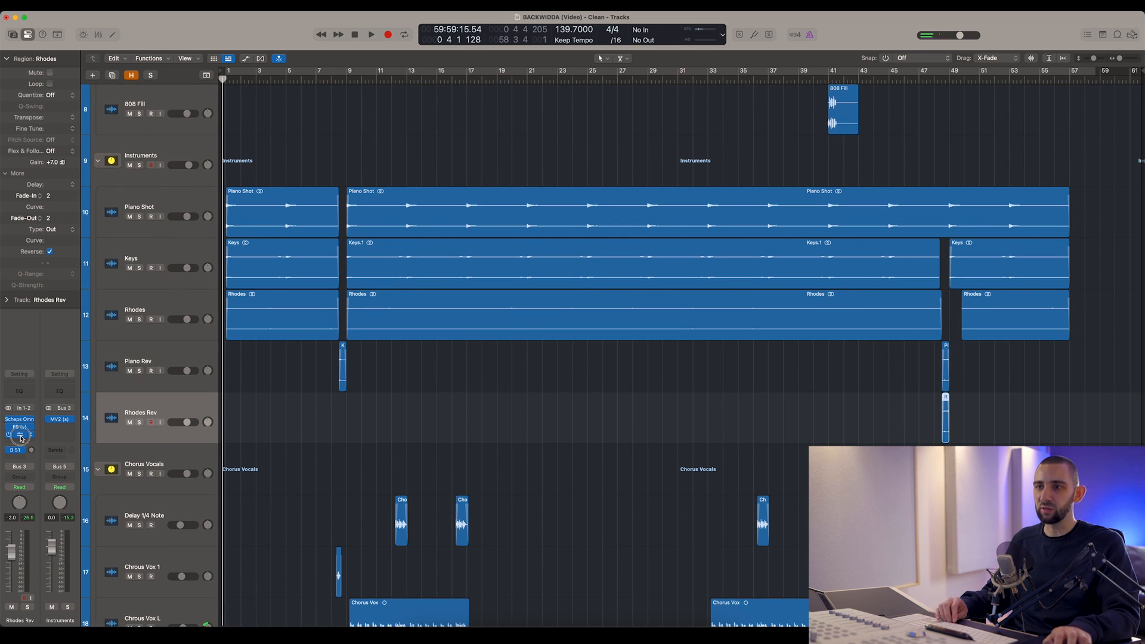
click(20, 436)
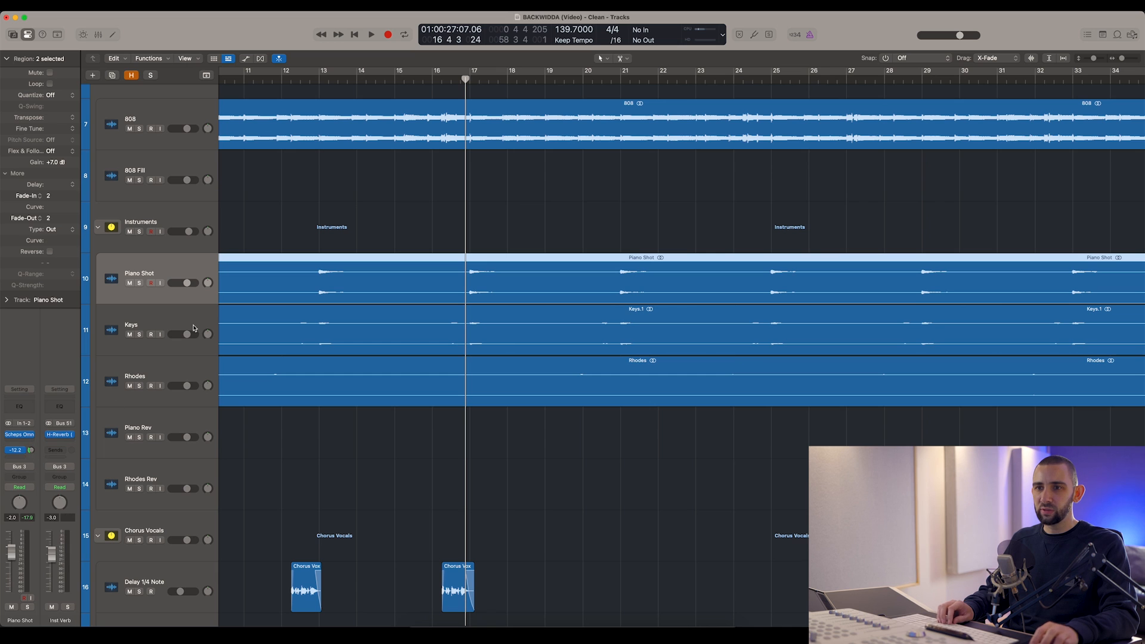
- Open H-Reverb on Inst Verb, and solo Piano Shot, Keys and Rhodes with the playhead shortly before bar 17
click(71, 435)
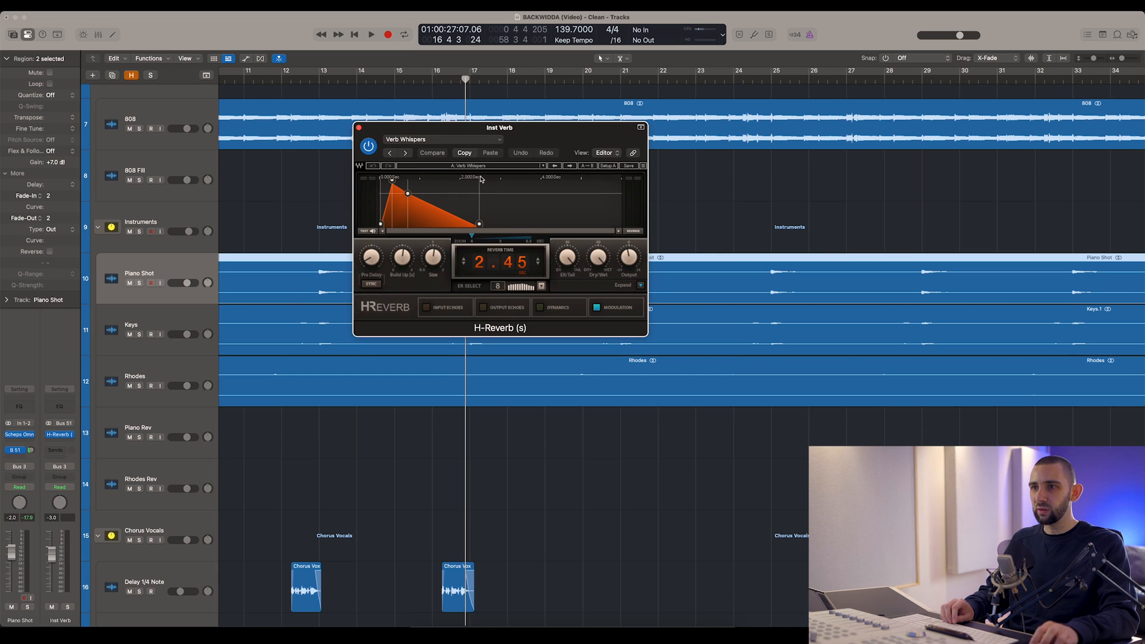
drag(460, 127, 660, 206)
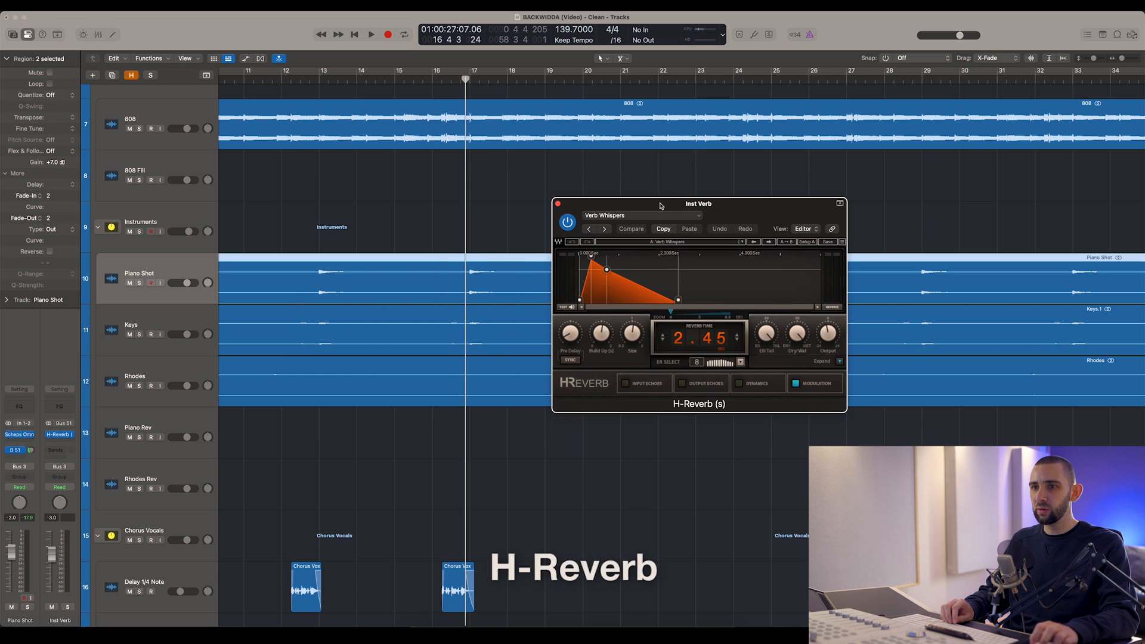
click(139, 283)
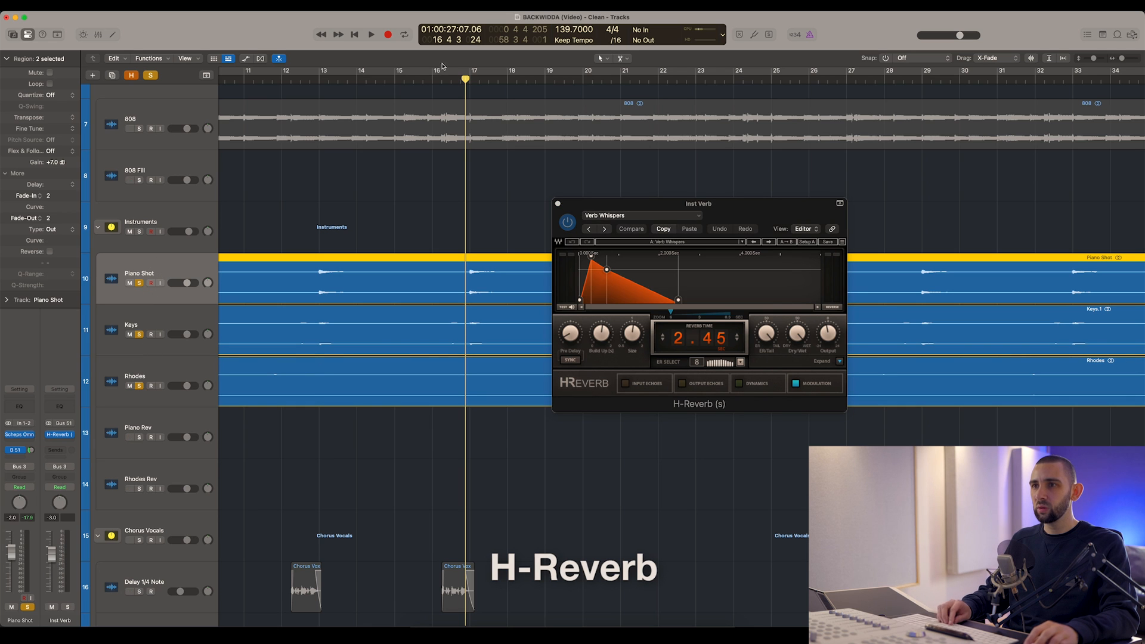
drag(465, 79, 446, 78)
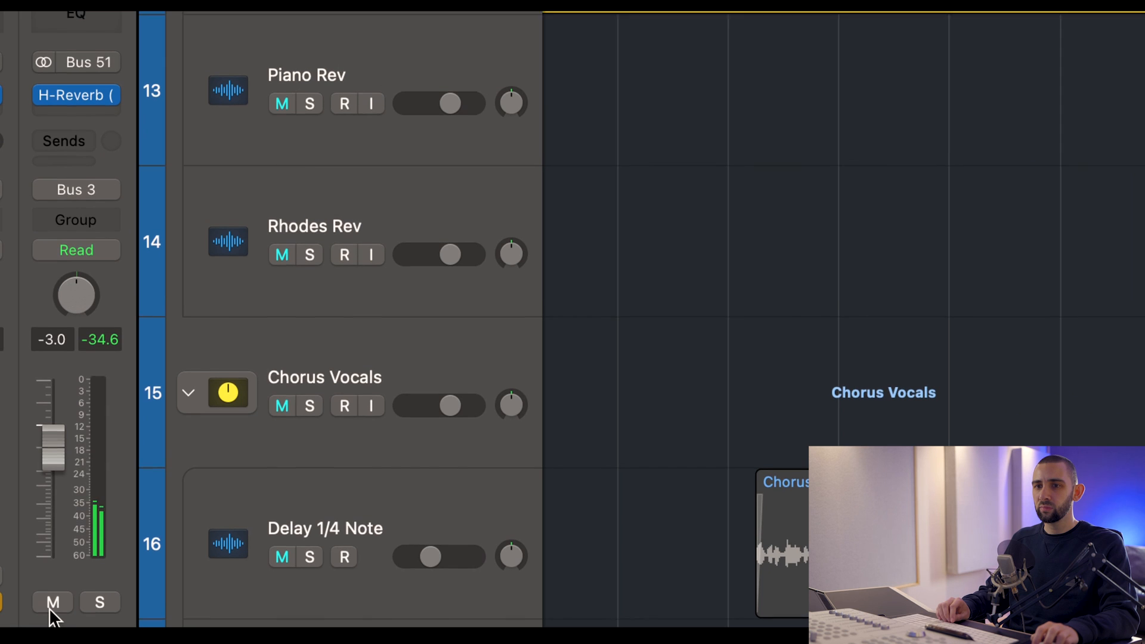
- Compare the soloed instruments with the Inst Verb channel muted and unmuted, and return to its H-Reverb window
click(50, 605)
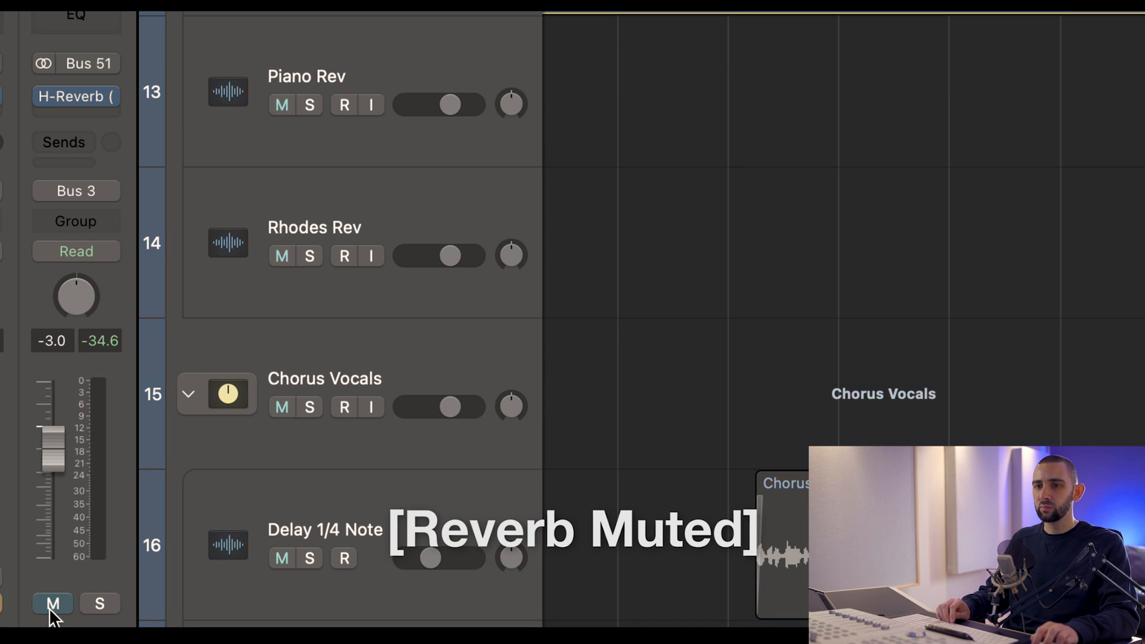
click(51, 603)
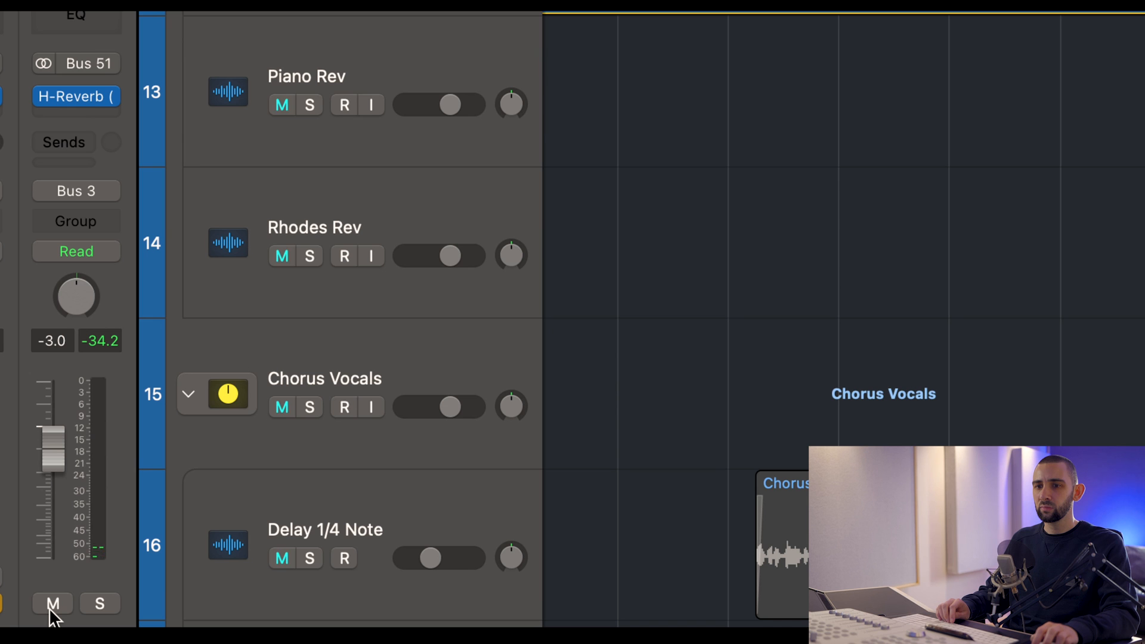
click(52, 604)
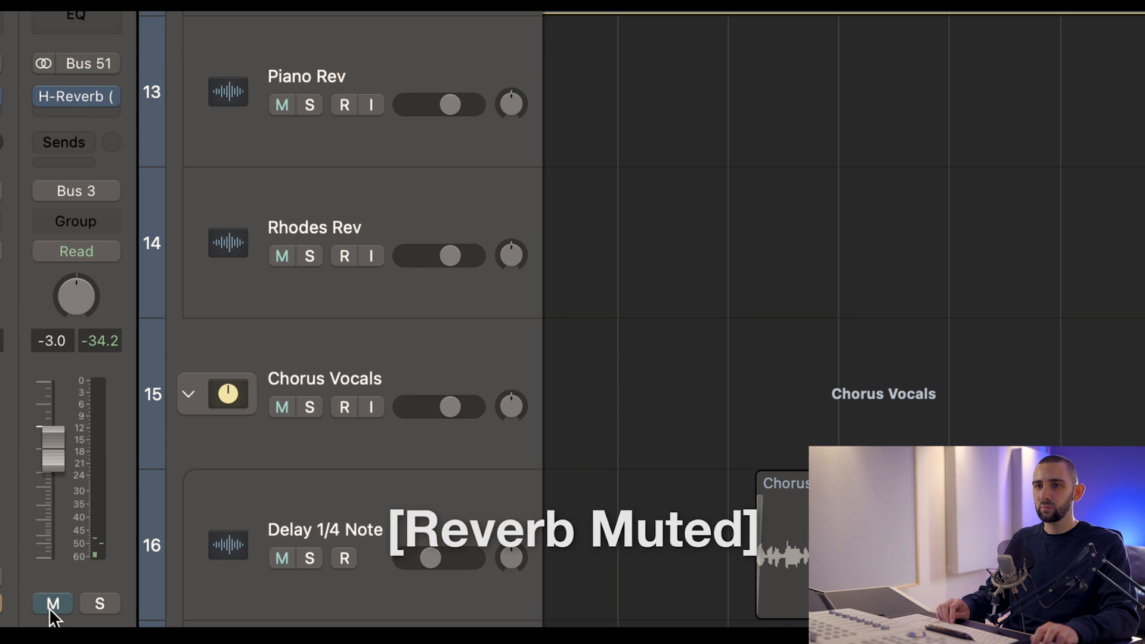
click(50, 605)
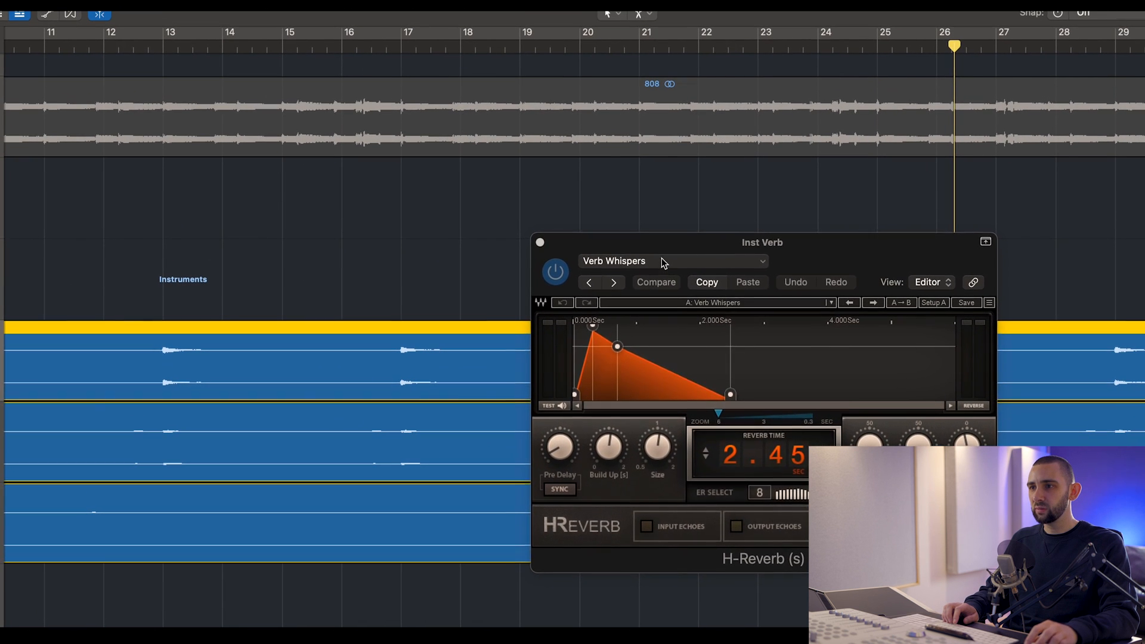
click(580, 180)
click(697, 244)
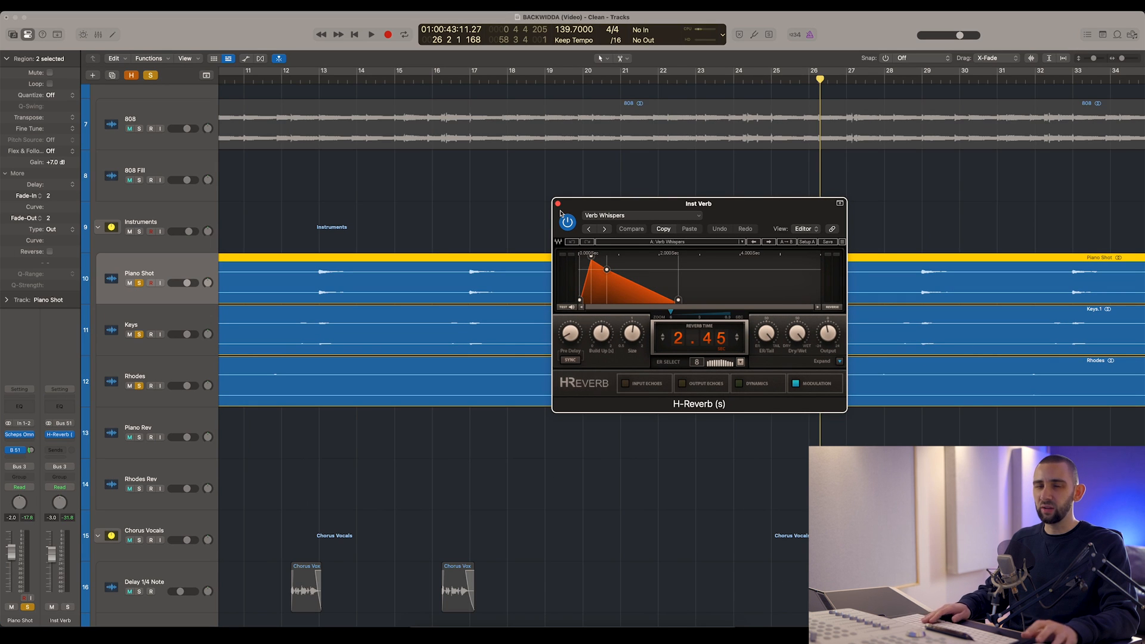
- Close the H-Reverb window and play the soloed drums, bass and instruments from about bar 16
drag(579, 210, 485, 190)
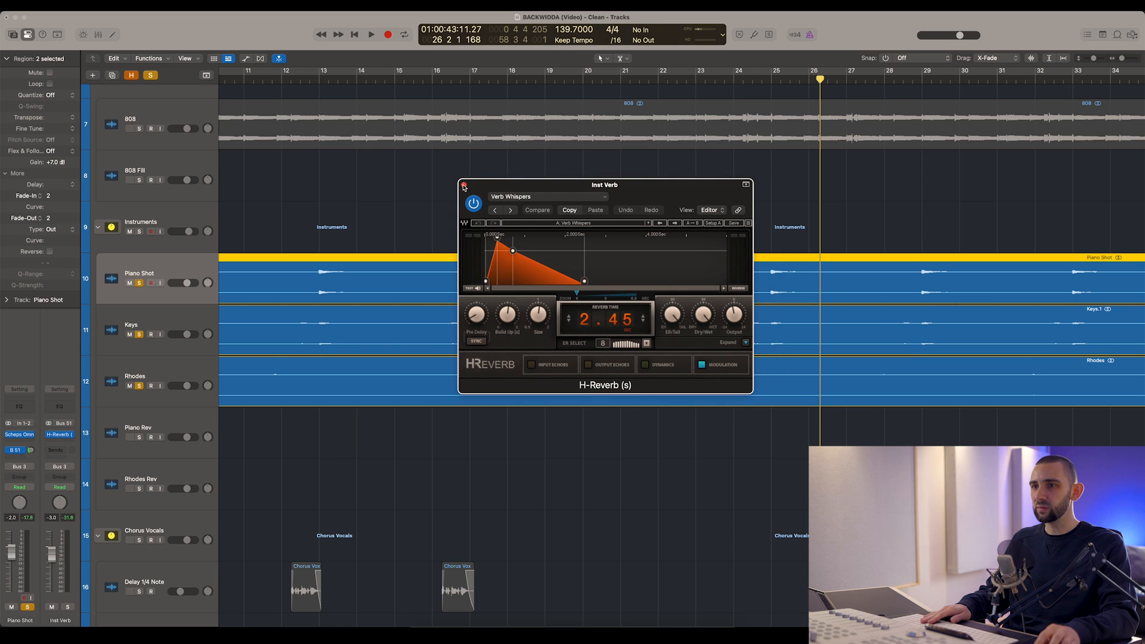
click(464, 185)
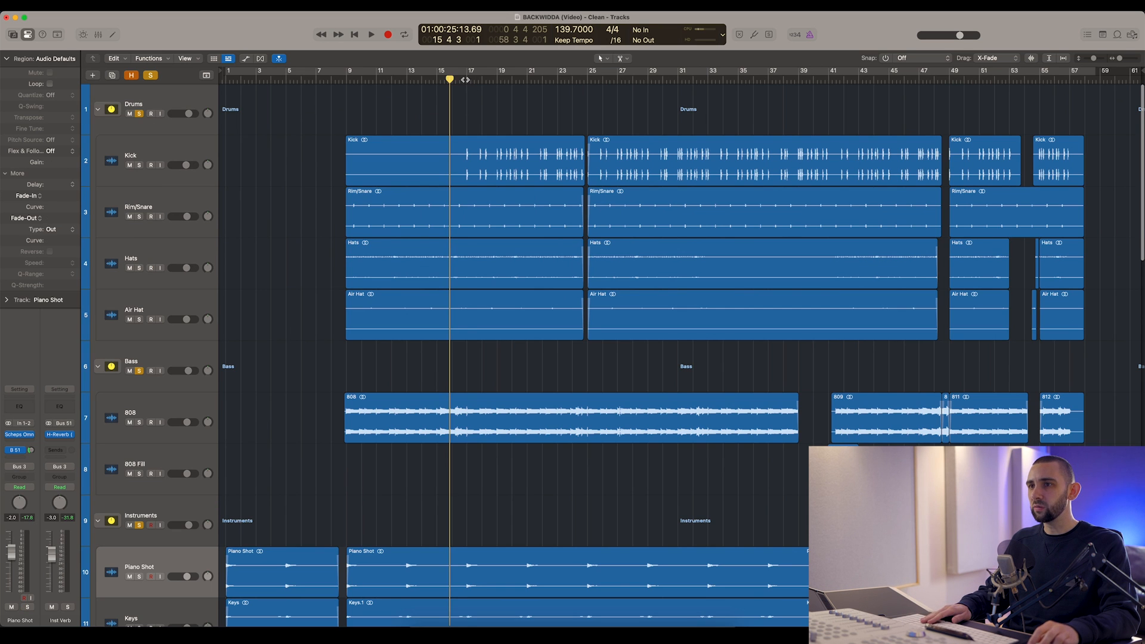
drag(464, 79, 456, 80)
scroll(460, 115, down, 5)
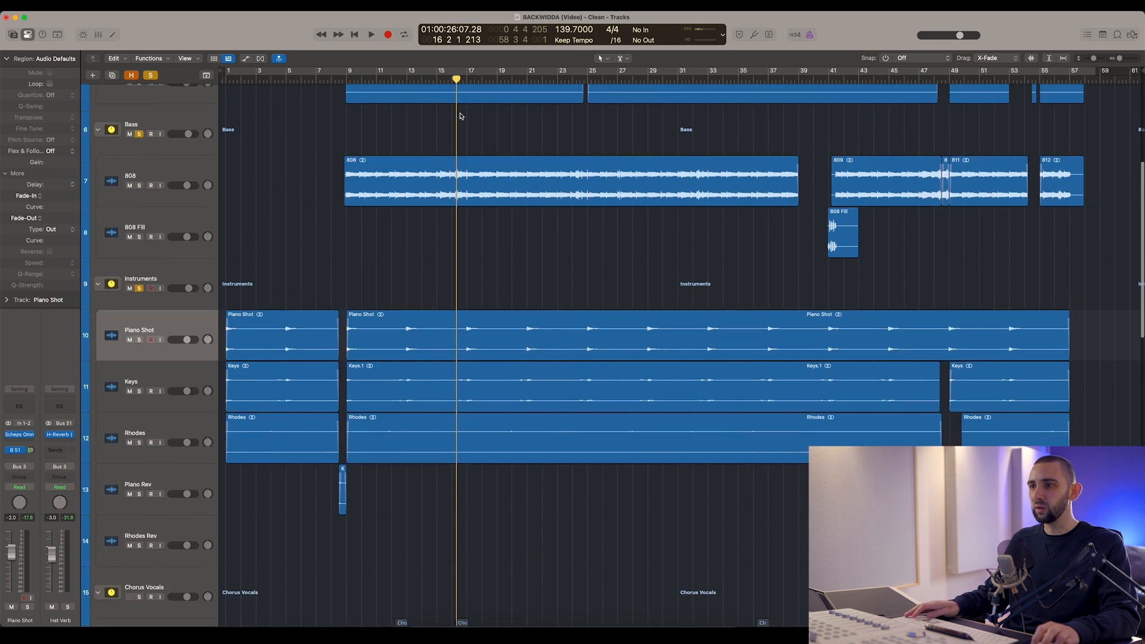
scroll(408, 142, up, 5)
key(space)
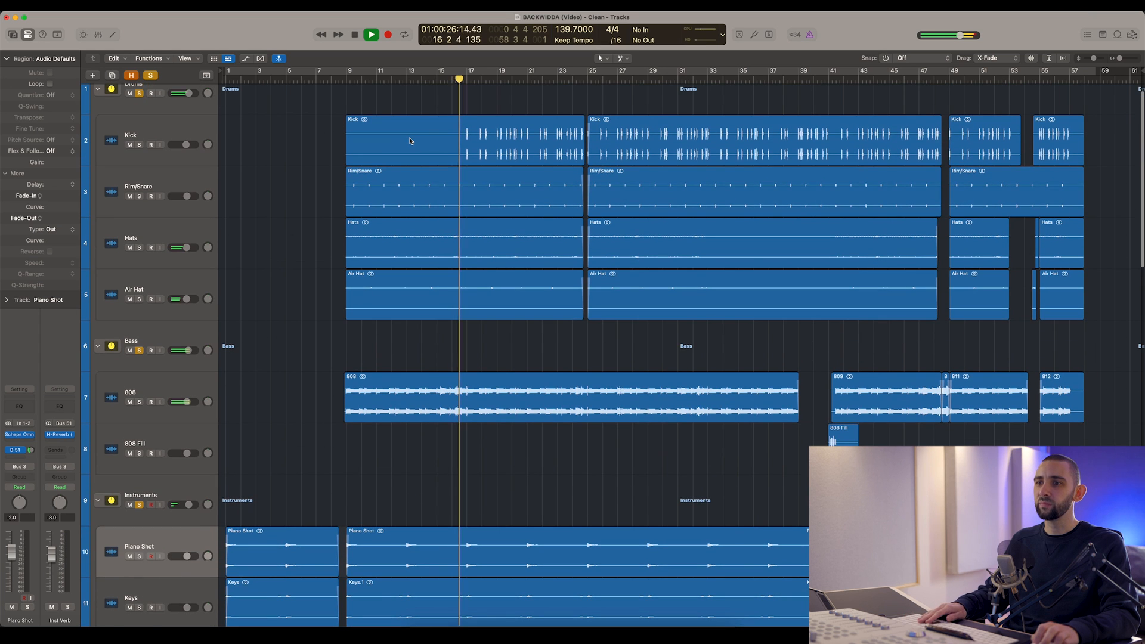
scroll(364, 167, up, 1)
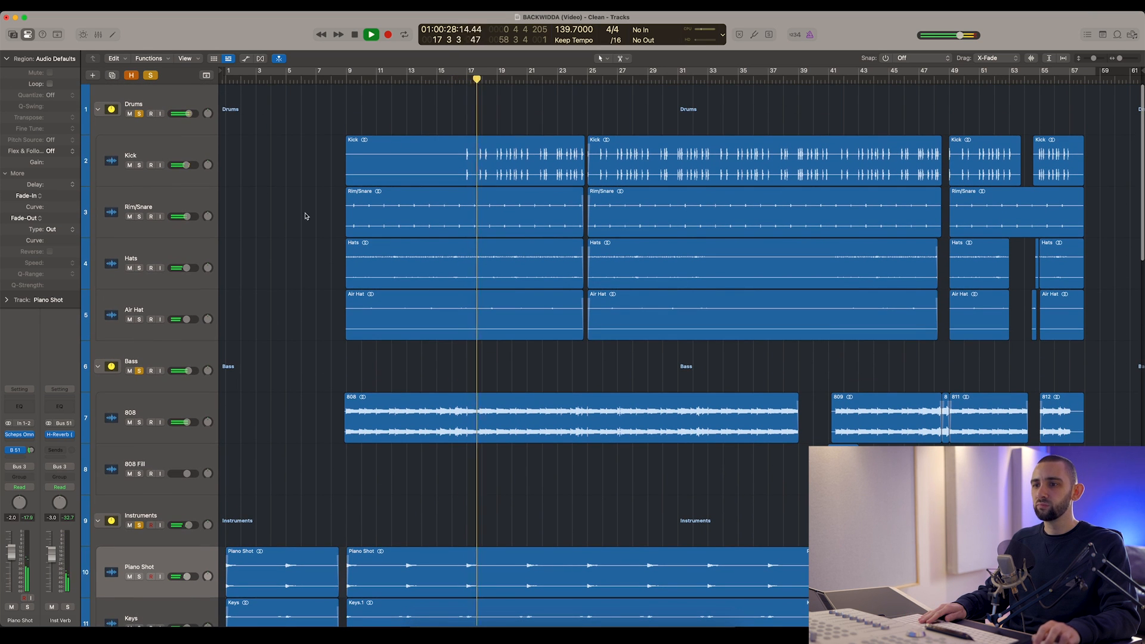
scroll(305, 223, down, 5)
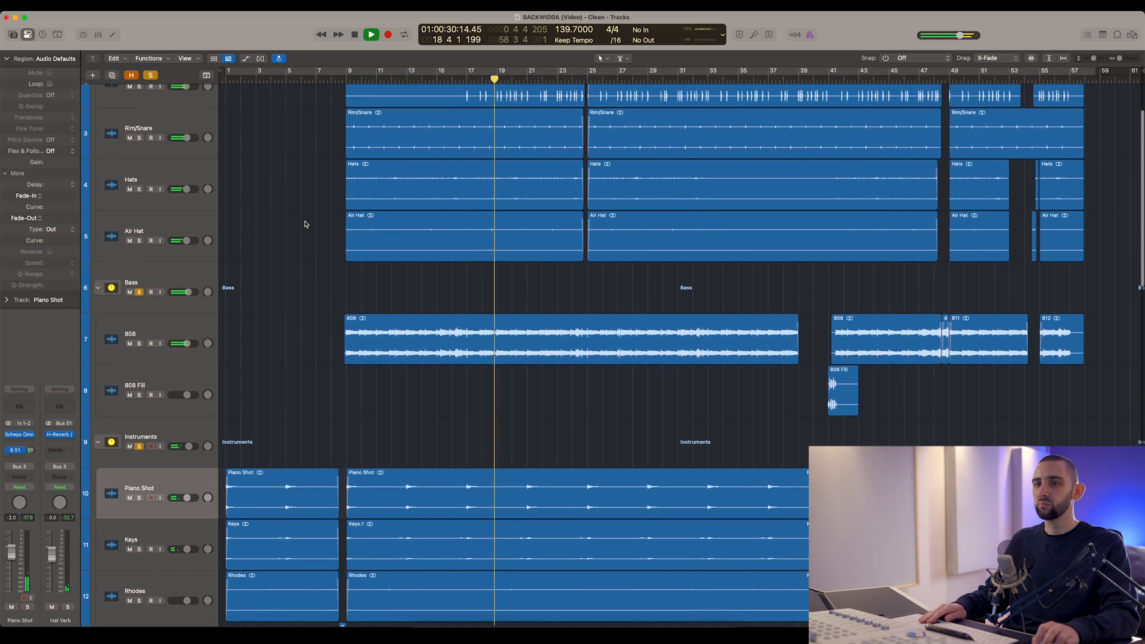
- Examine the channel strips in the mixer during playback, return to the arrangement's tracks and stop playback
key(x)
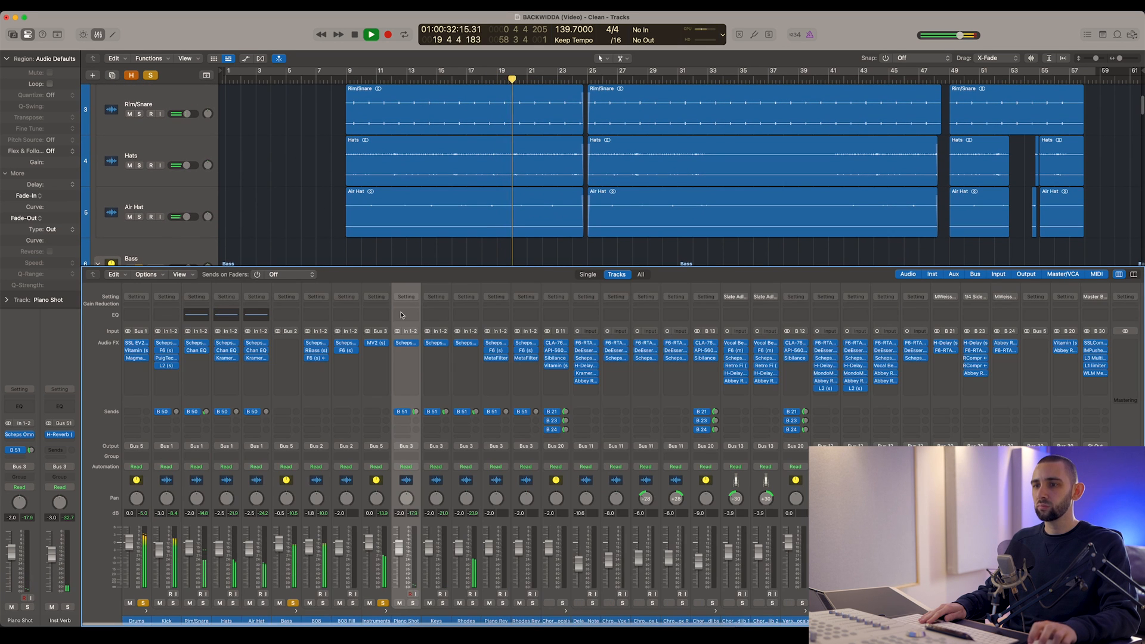
scroll(411, 370, right, 1)
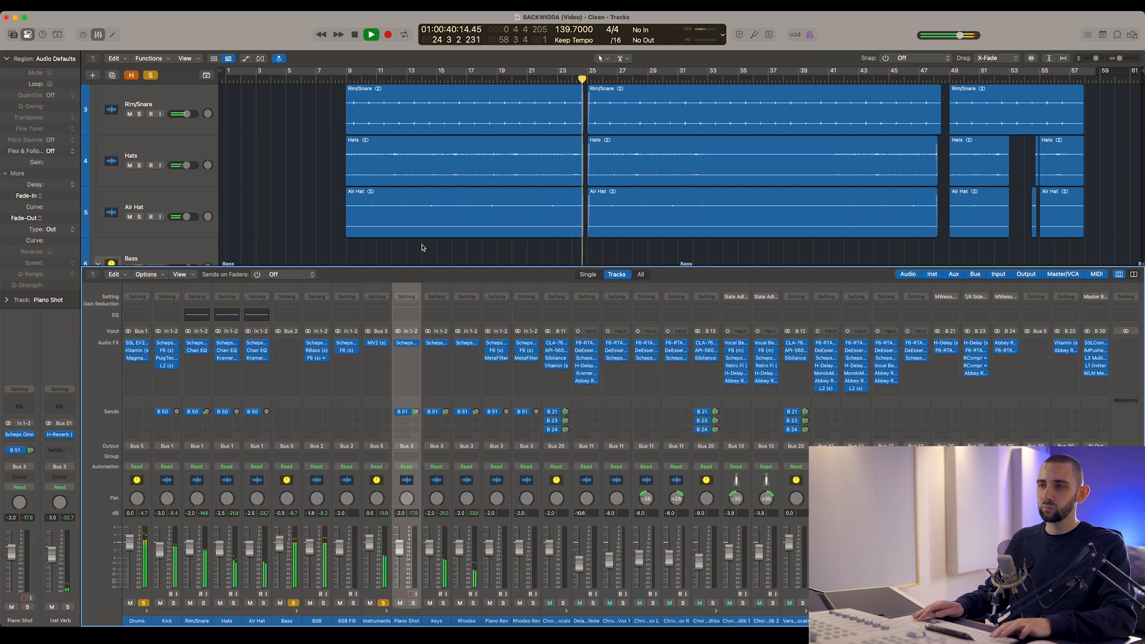
key(x)
scroll(422, 247, up, 4)
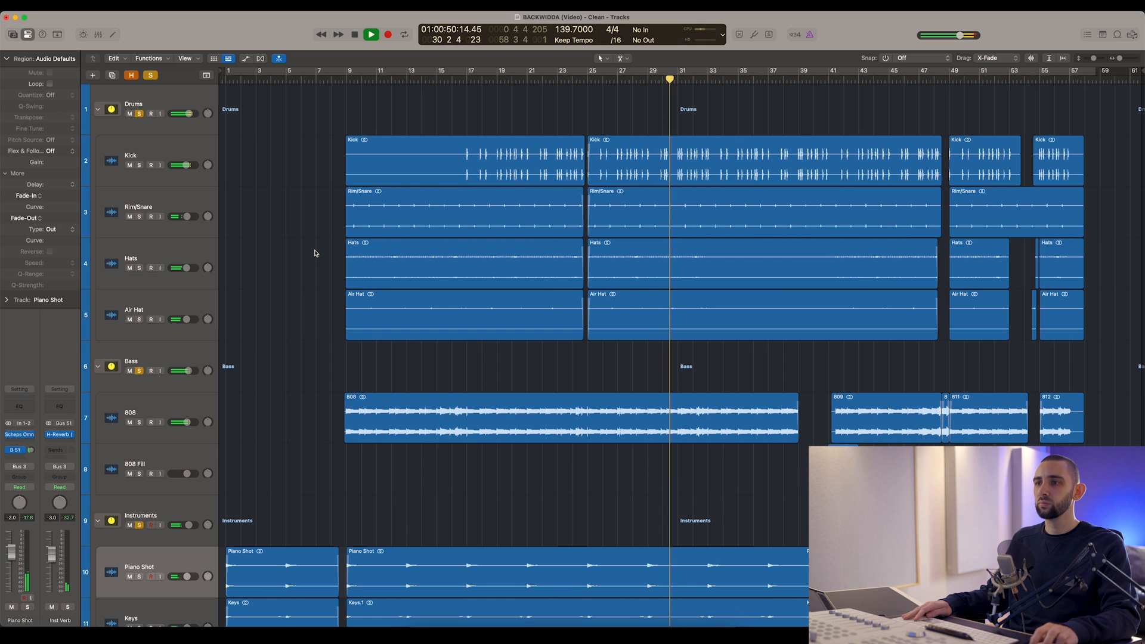
scroll(315, 253, down, 5)
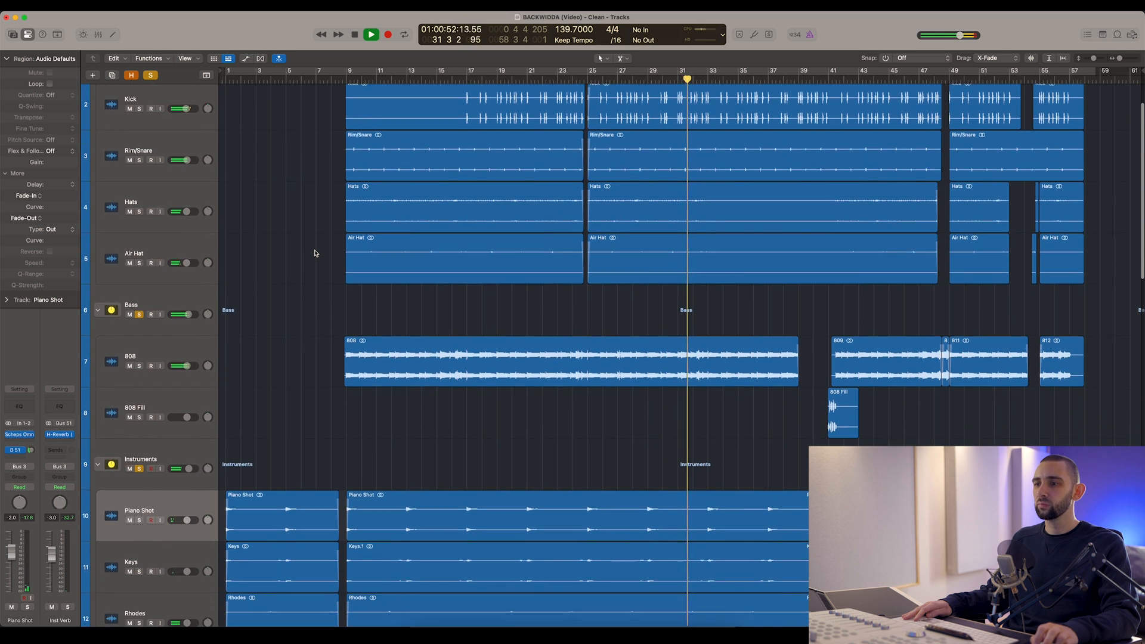
scroll(315, 253, down, 3)
key(space)
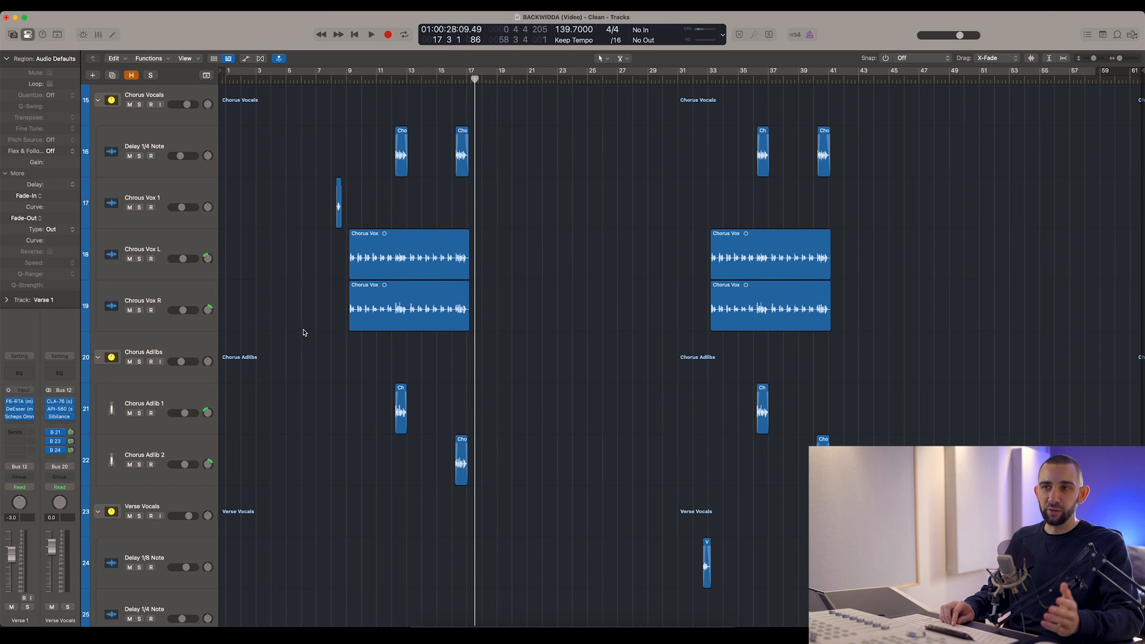
- Find the Verse 1 track and move the playhead around the start of its first region near bar 17
scroll(302, 332, down, 5)
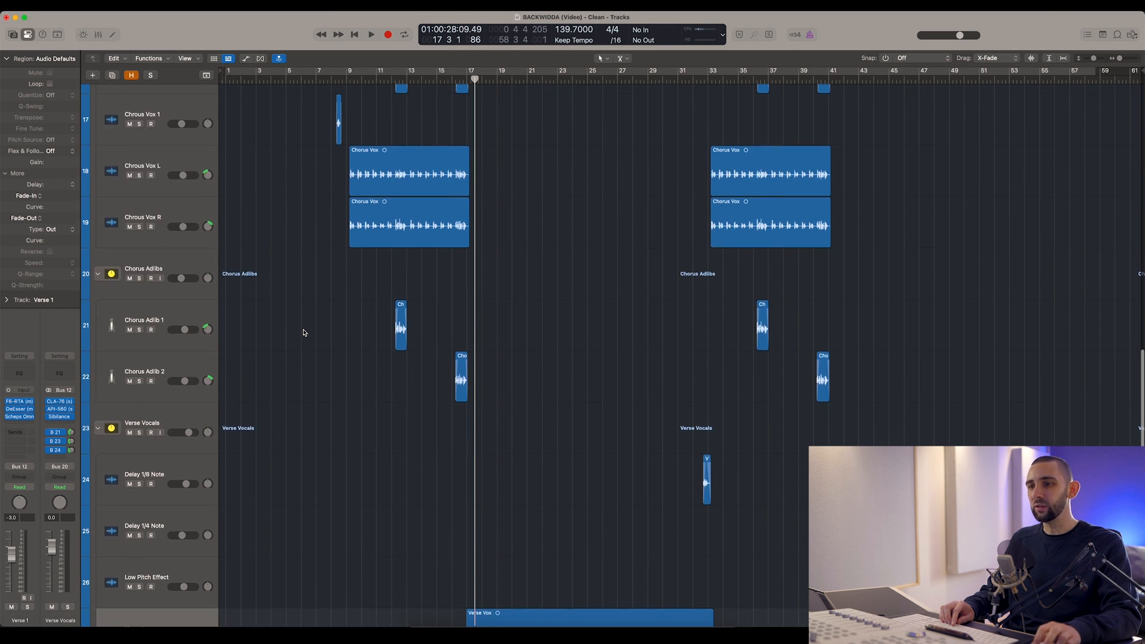
click(184, 442)
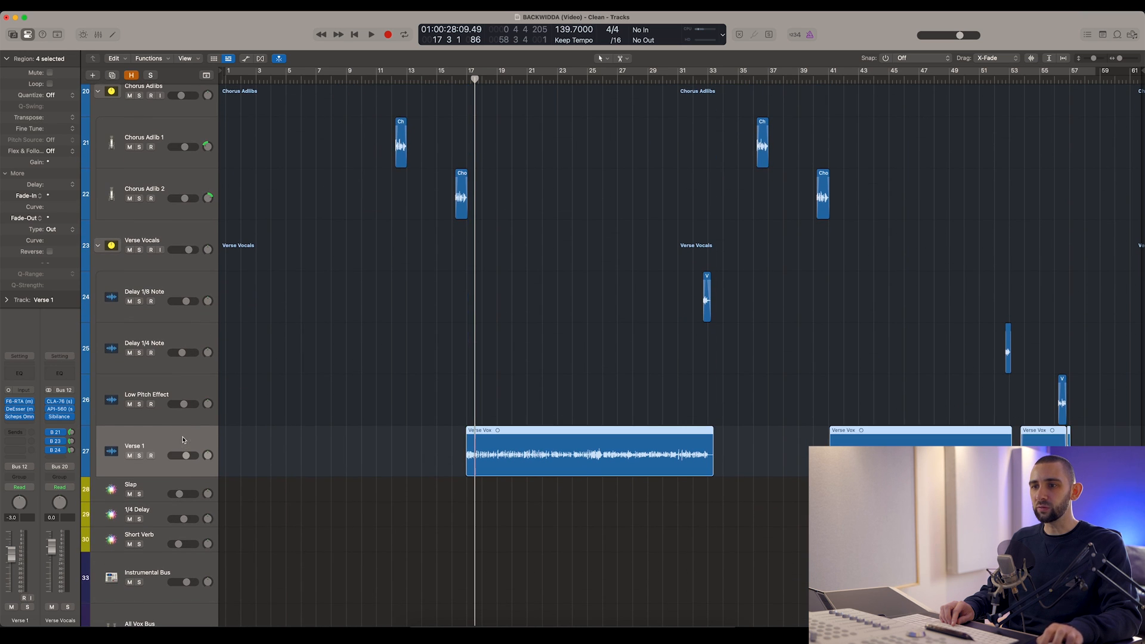
scroll(293, 426, down, 2)
click(329, 368)
key(super+Right)
key(super+Right)
key(super+Right)
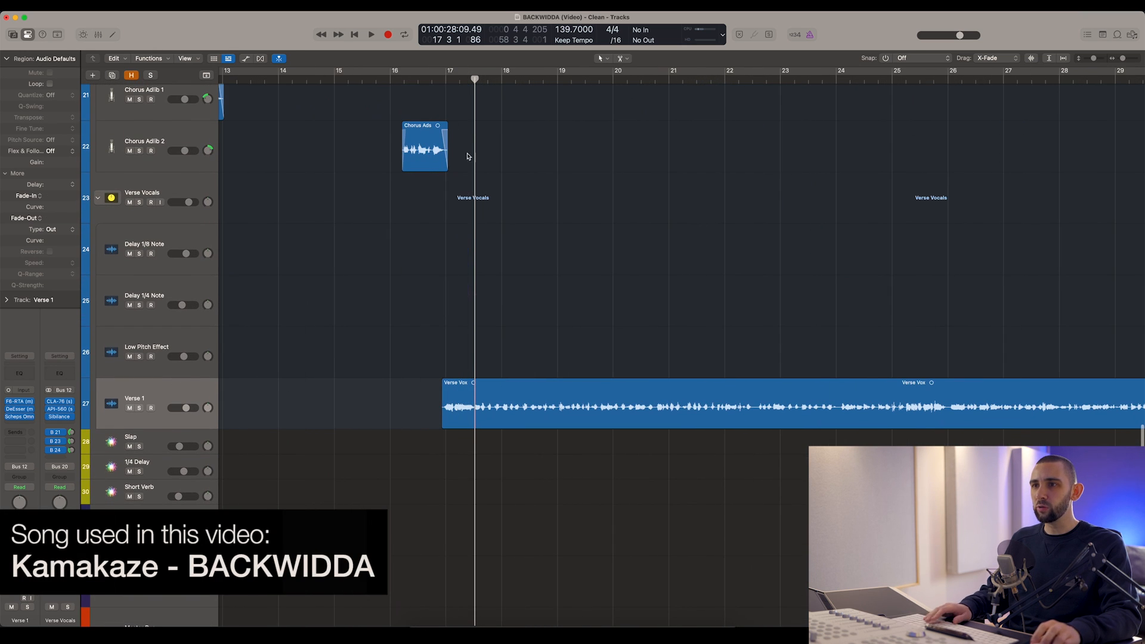
click(444, 79)
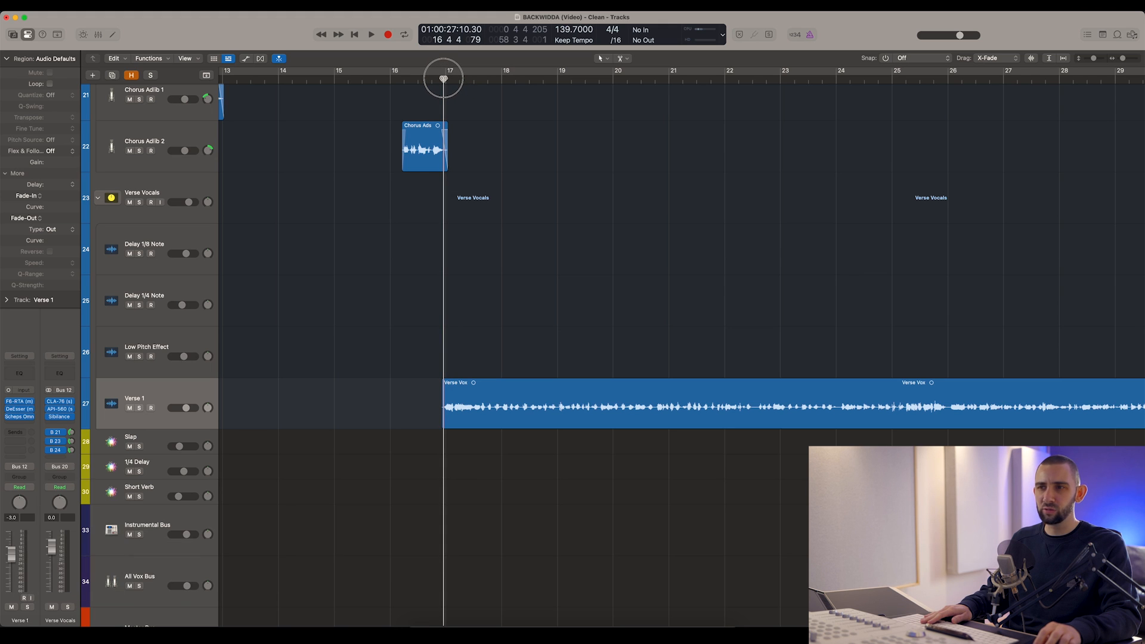
drag(443, 78, 527, 78)
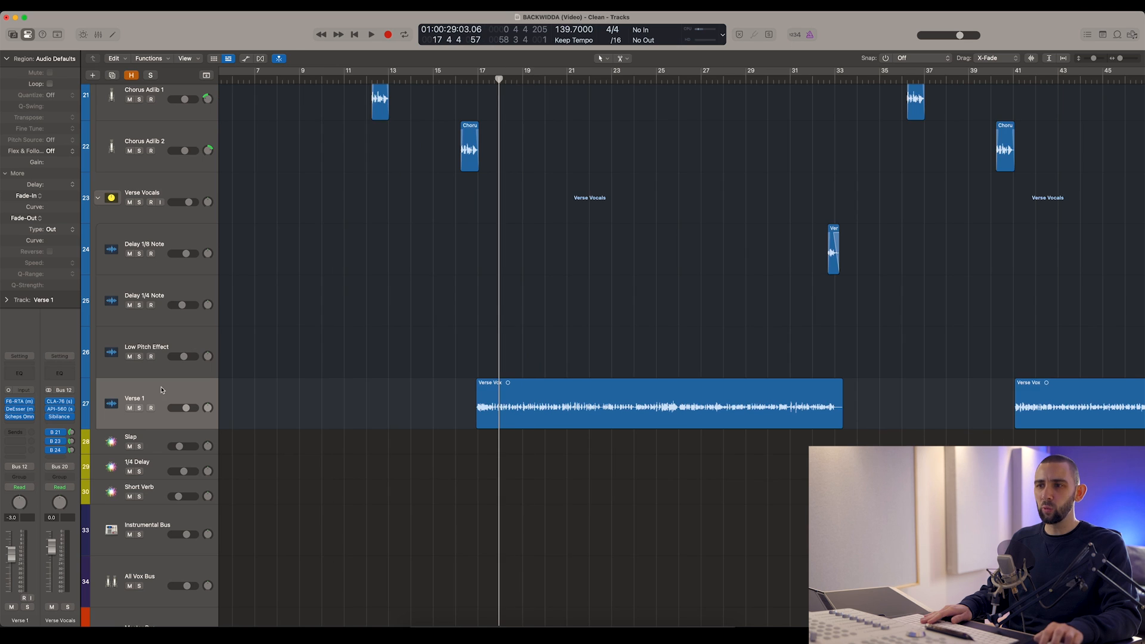
- Select the Verse 1 track and examine its first Verse Vox region closely from bar 17 onward
click(161, 390)
key(super+Right)
key(super+Right)
key(super+Right)
key(super+Right)
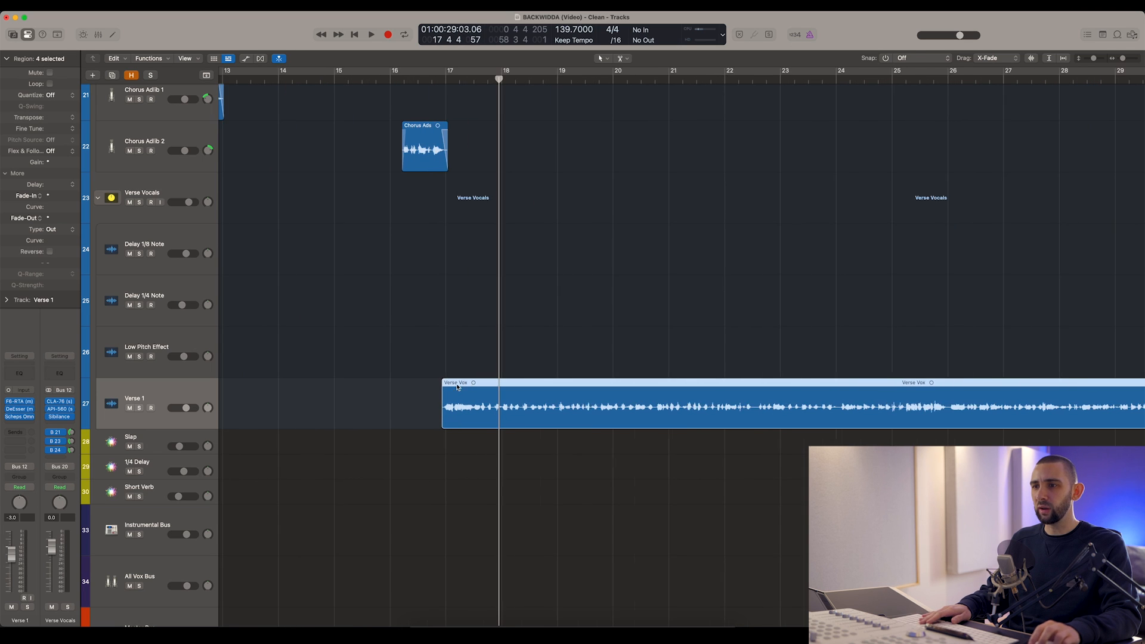
click(507, 437)
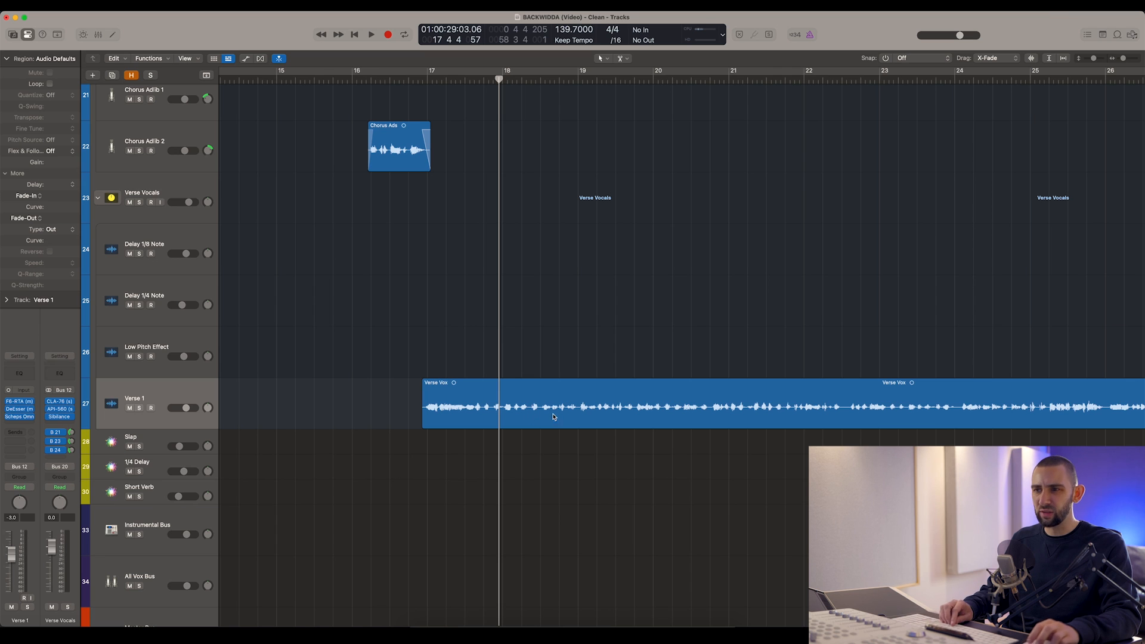
scroll(620, 411, right, 5)
click(619, 411)
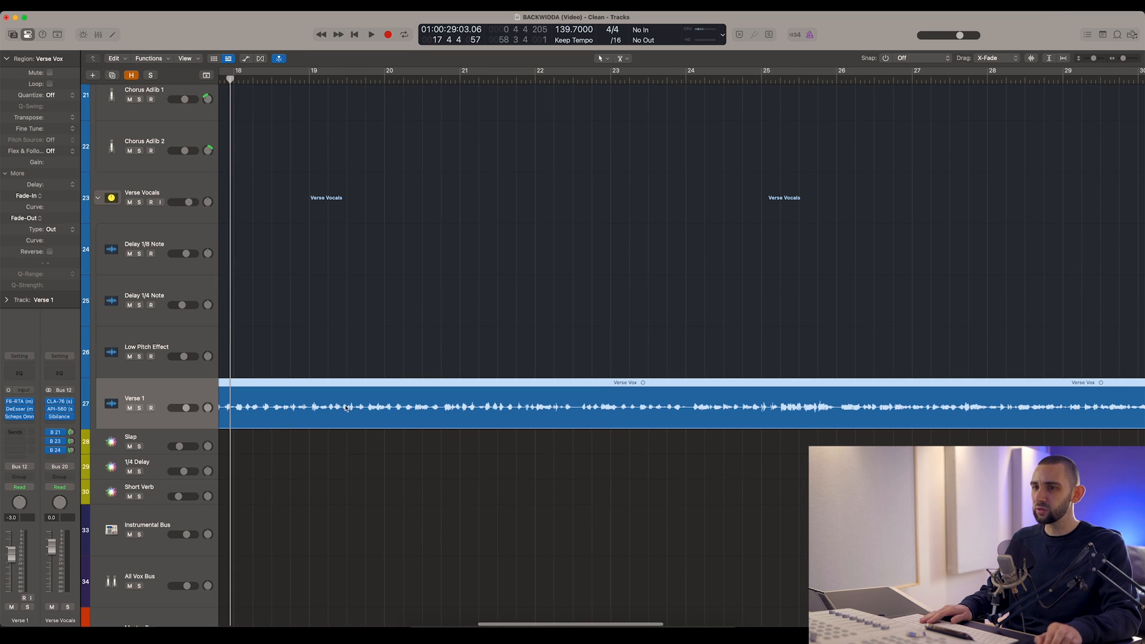
scroll(342, 406, left, 5)
click(225, 396)
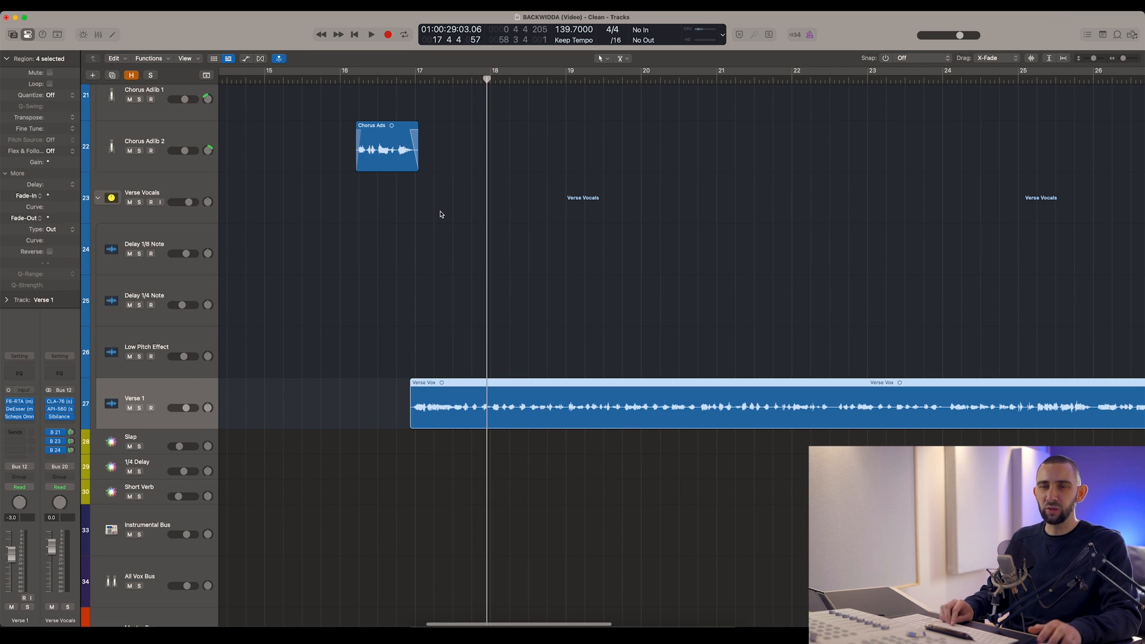
- Place the playhead at the start of the first Verse Vox region and review the Verse 1 regions across the song
click(414, 78)
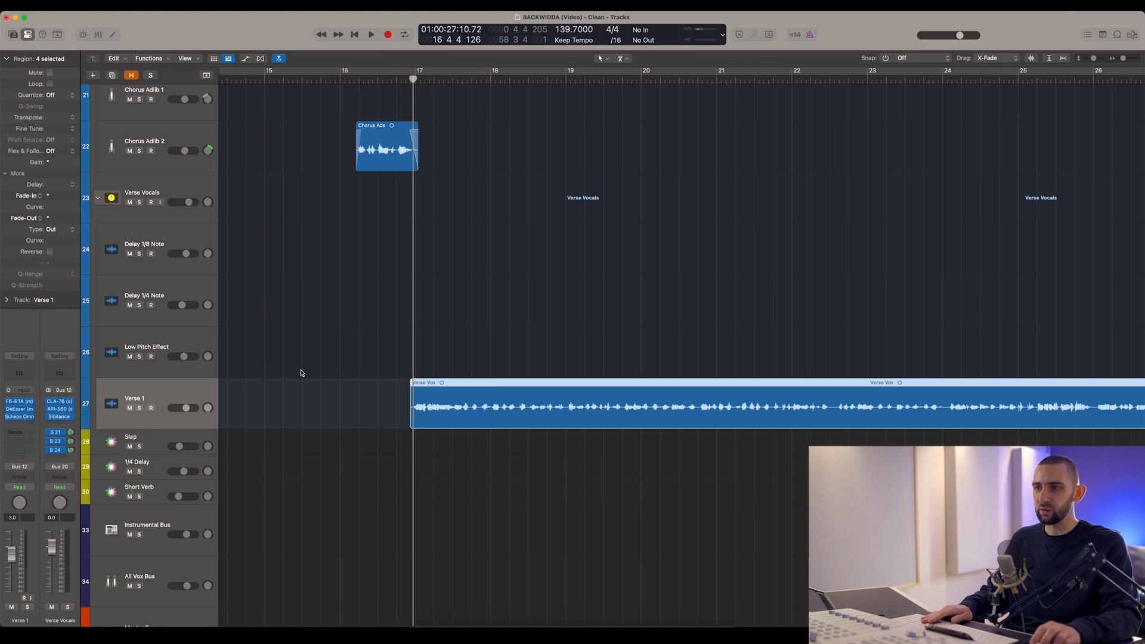
key(super+Left)
key(super+Left)
key(super+Left)
key(super+Left)
click(730, 437)
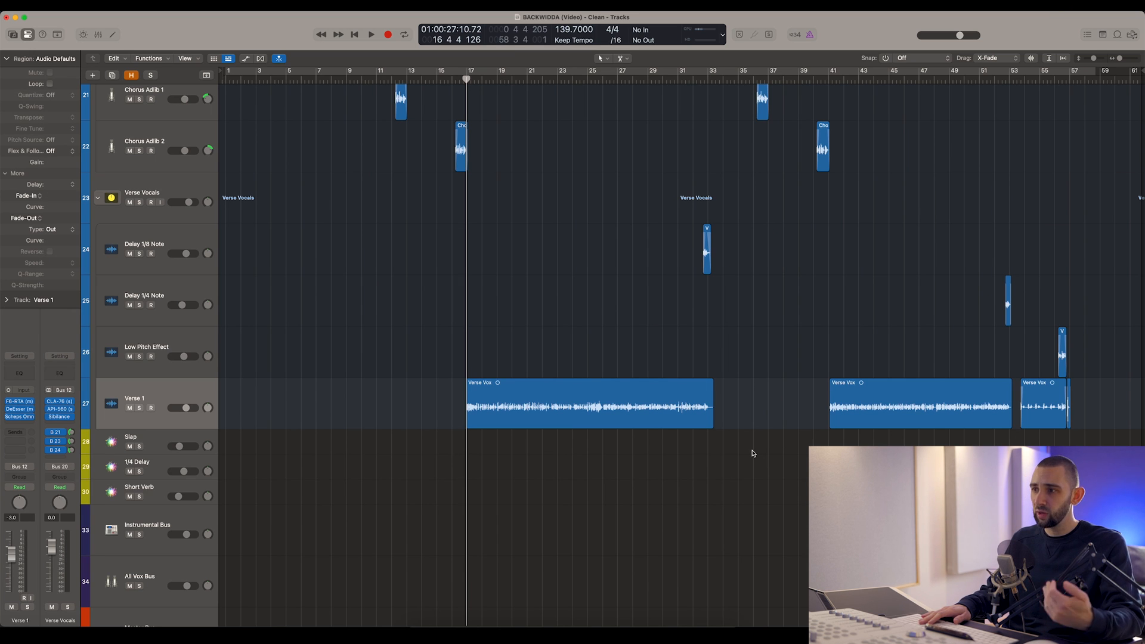
key(super+Right)
key(super+Right)
key(super+Right)
key(super+Right)
key(super+Right)
key(super+Right)
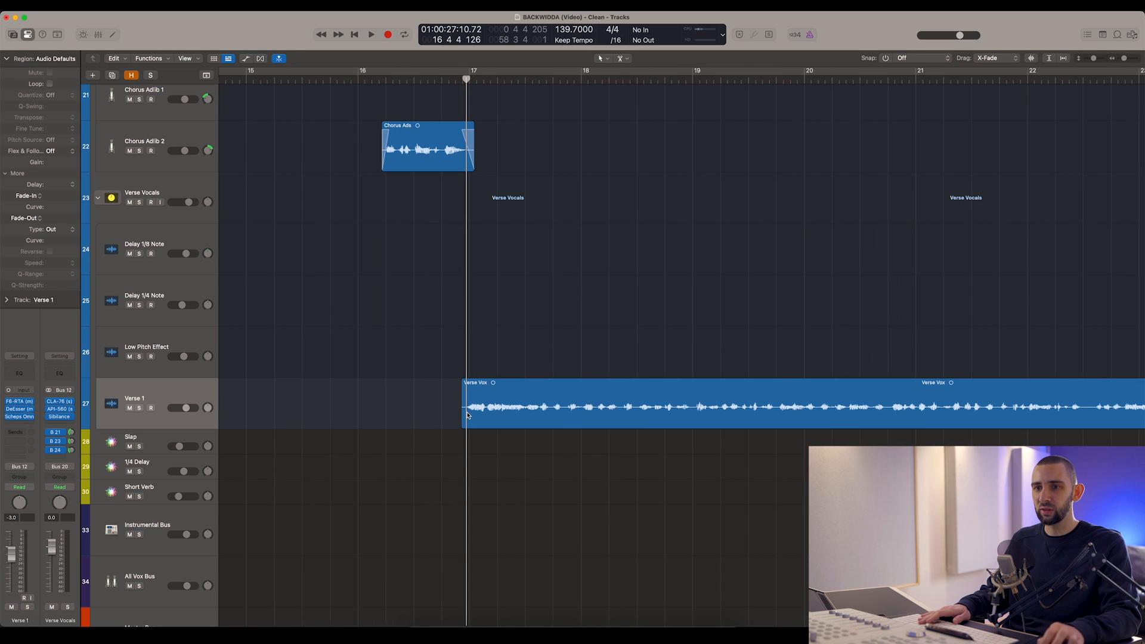
- Play the full mix from the start of the verse with Verse 1 unsoloed, following its first Verse Vox region
click(155, 397)
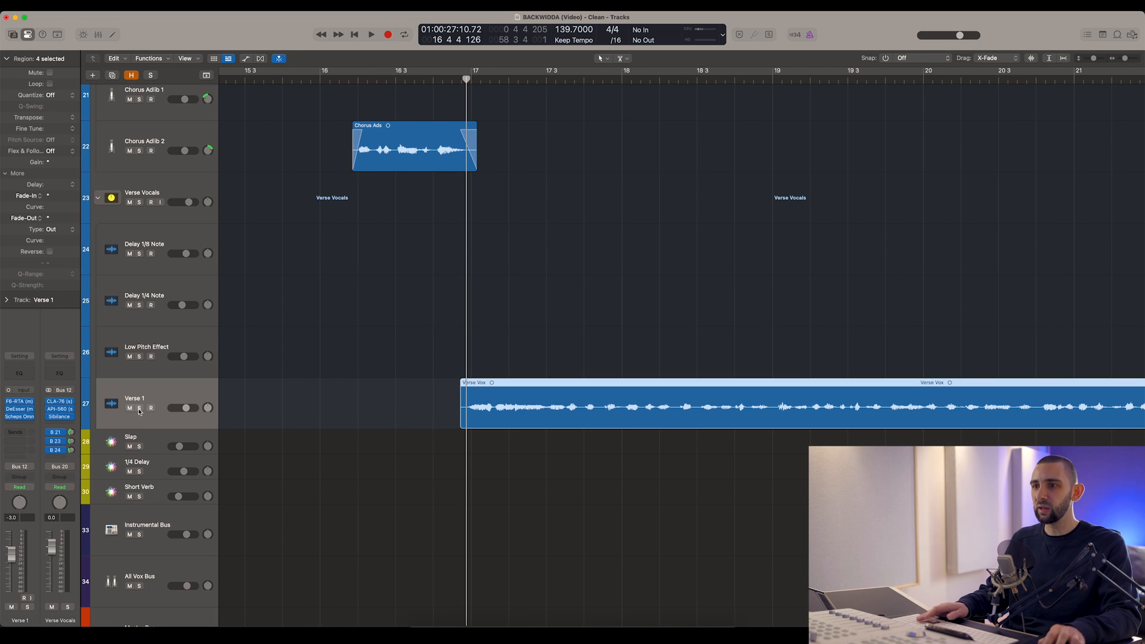
click(140, 409)
click(140, 409)
key(space)
key(super+Left)
key(super+Left)
key(super+Left)
key(super+Left)
key(super+Left)
key(super+Left)
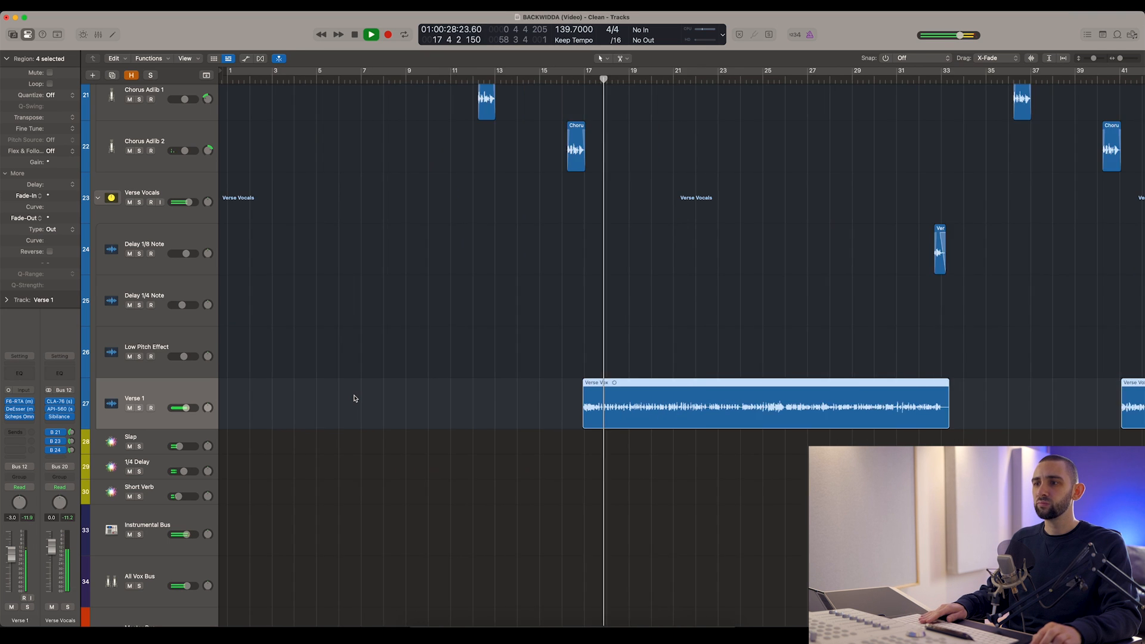
key(super+Left)
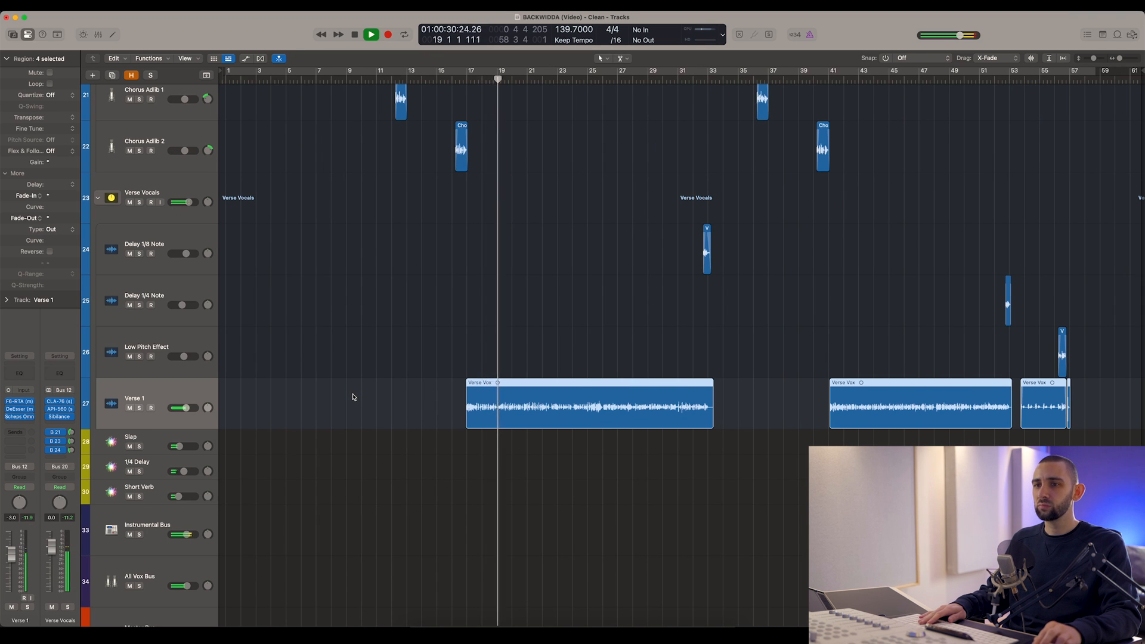
key(super+Right)
key(super+Right)
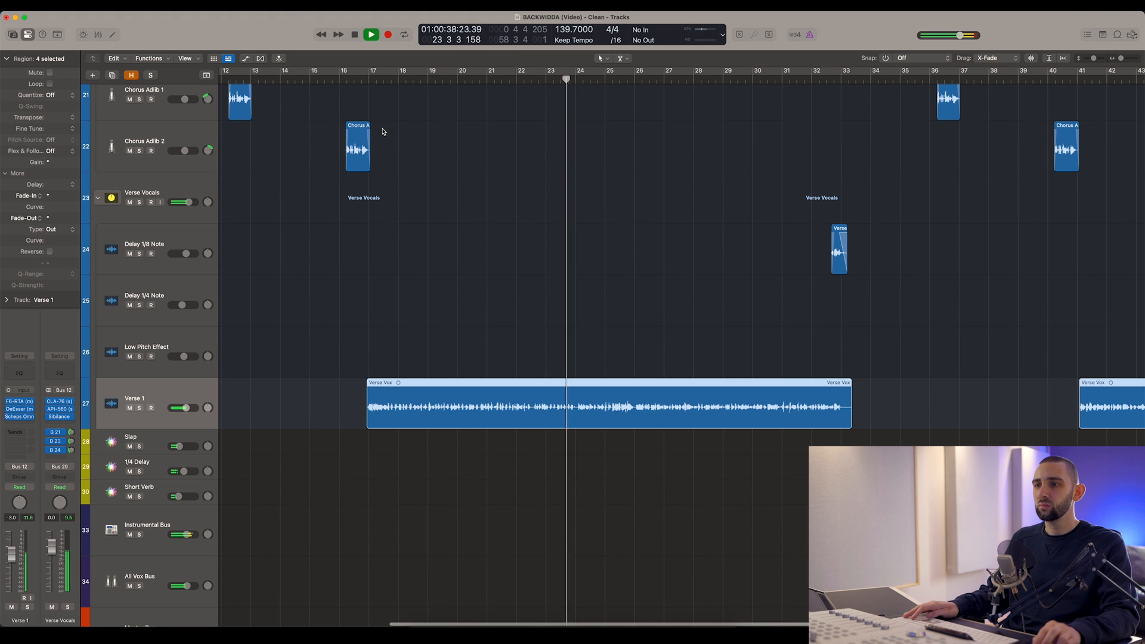
- Bypass the inserts and sends on Verse 1 and Verse Vocals, play Verse 1 soloed, and return the playhead to bar 17
click(367, 79)
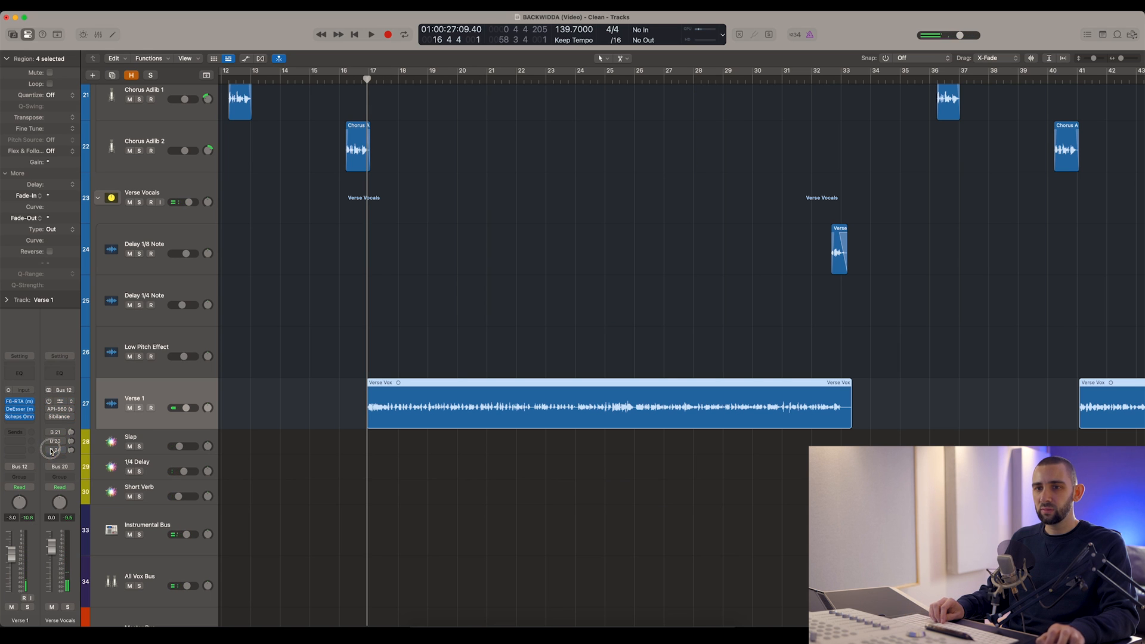
click(264, 382)
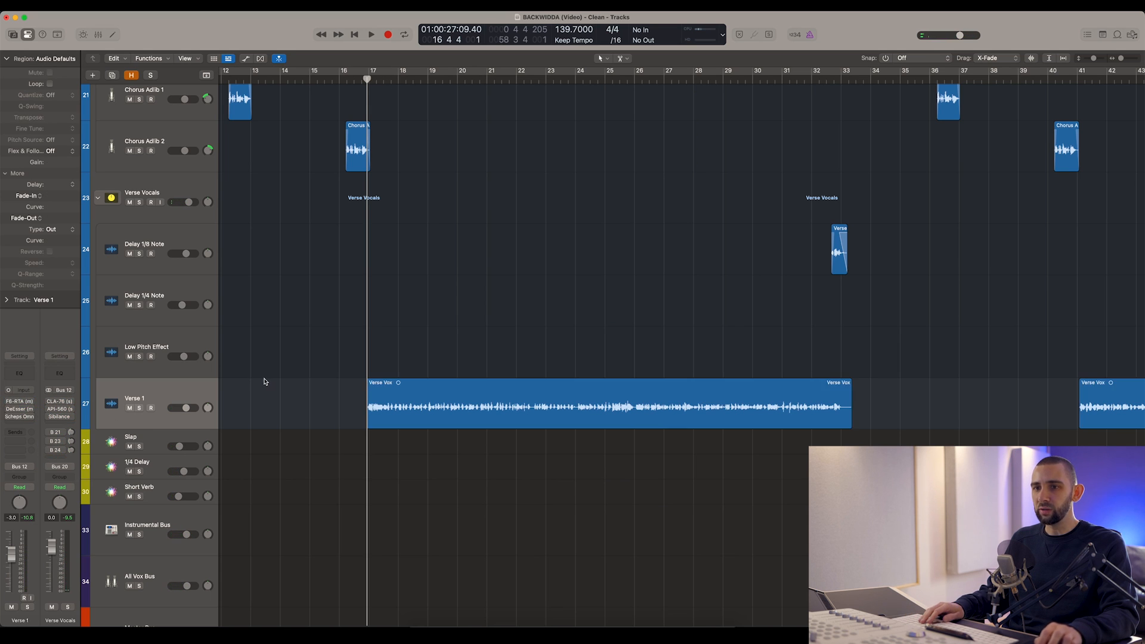
click(141, 409)
key(space)
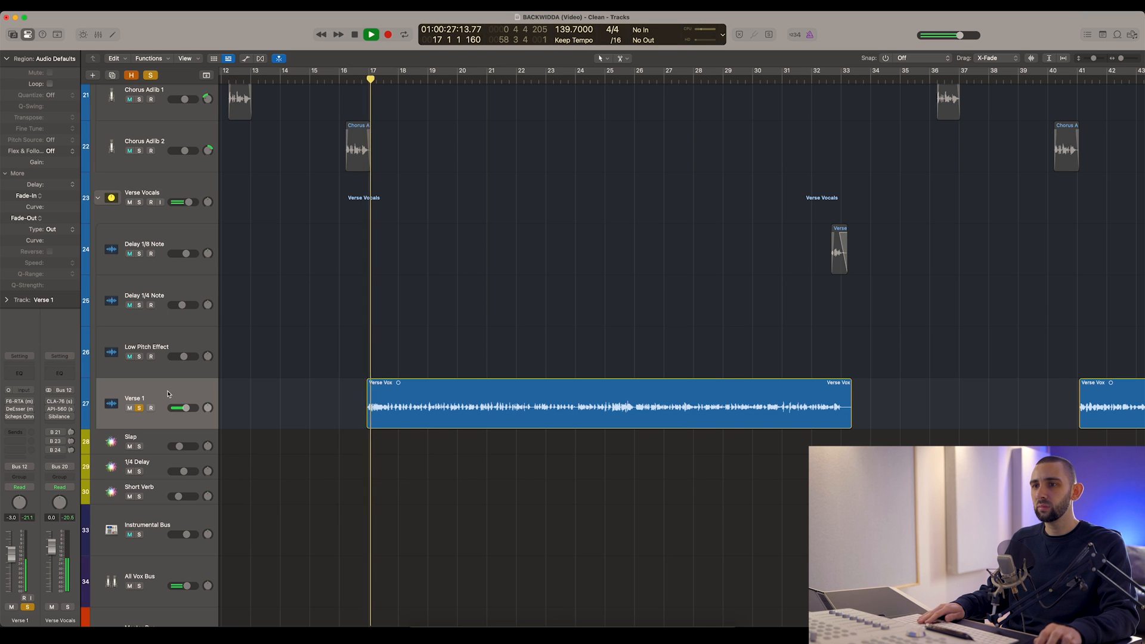
key(super+Right)
key(super+Right)
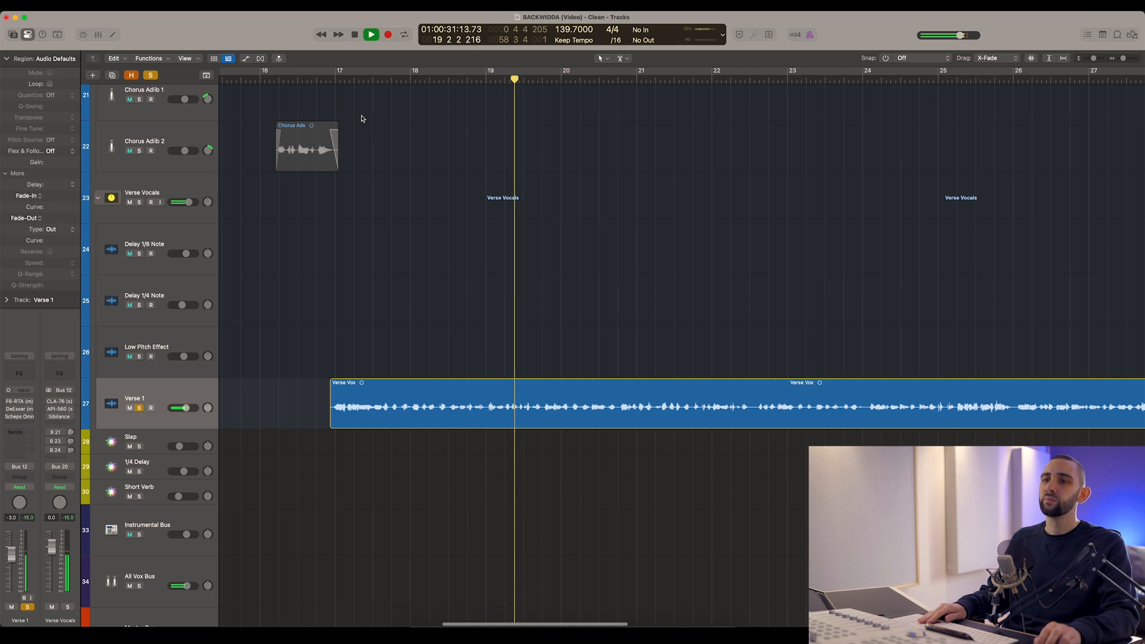
key(space)
click(333, 78)
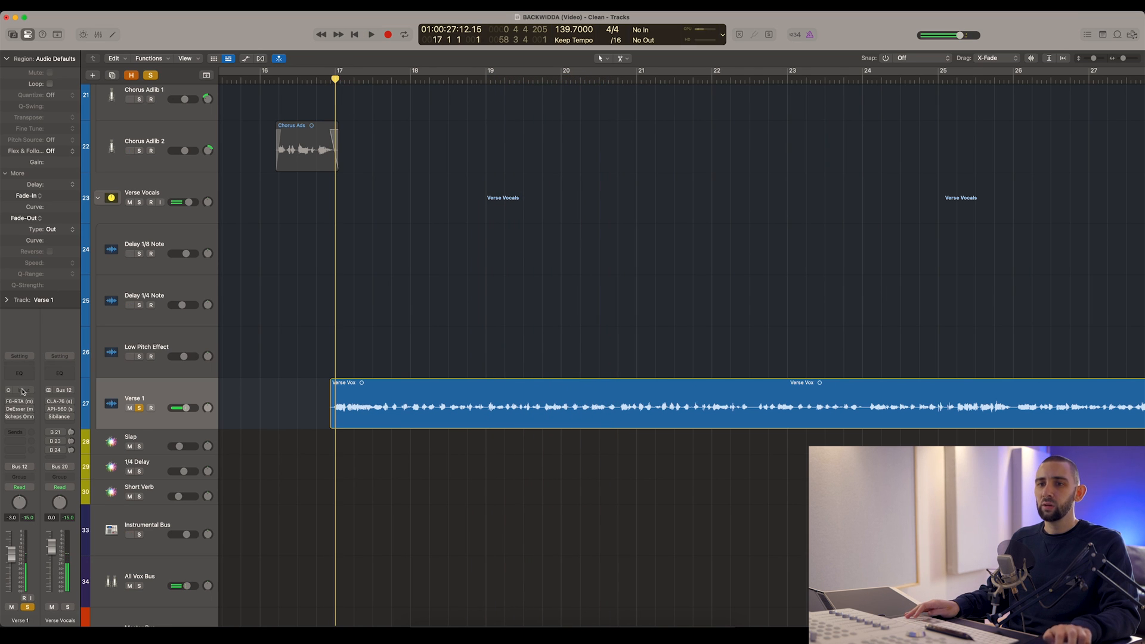
- Activate F6-RTA on Verse 1, open its window and select the high-pass filter band
click(21, 402)
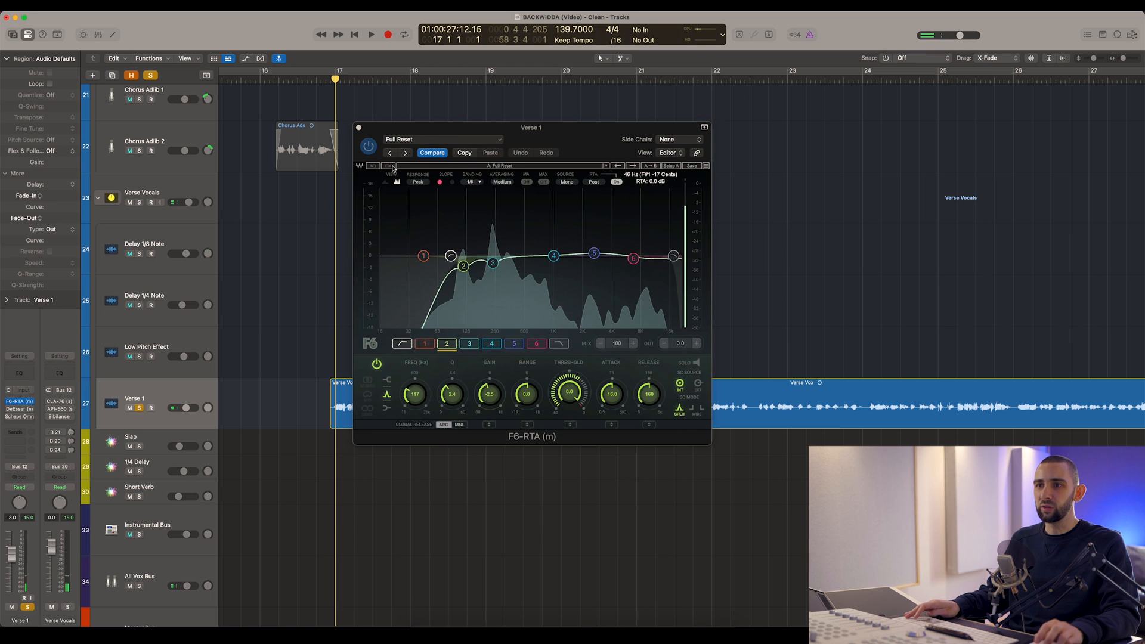
drag(443, 129, 518, 128)
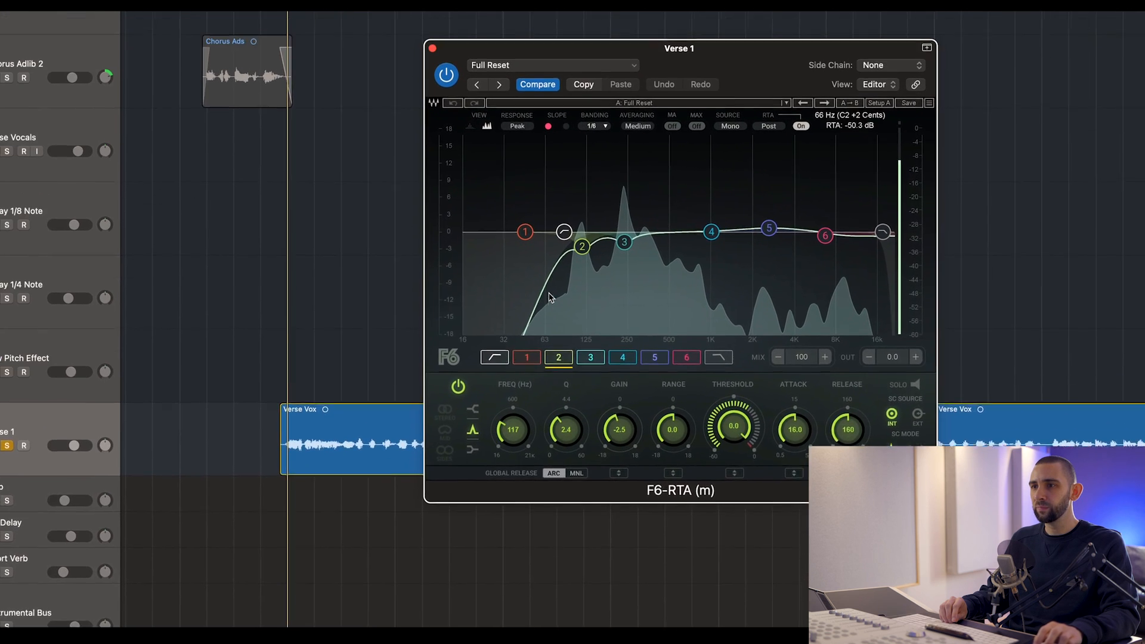
click(556, 269)
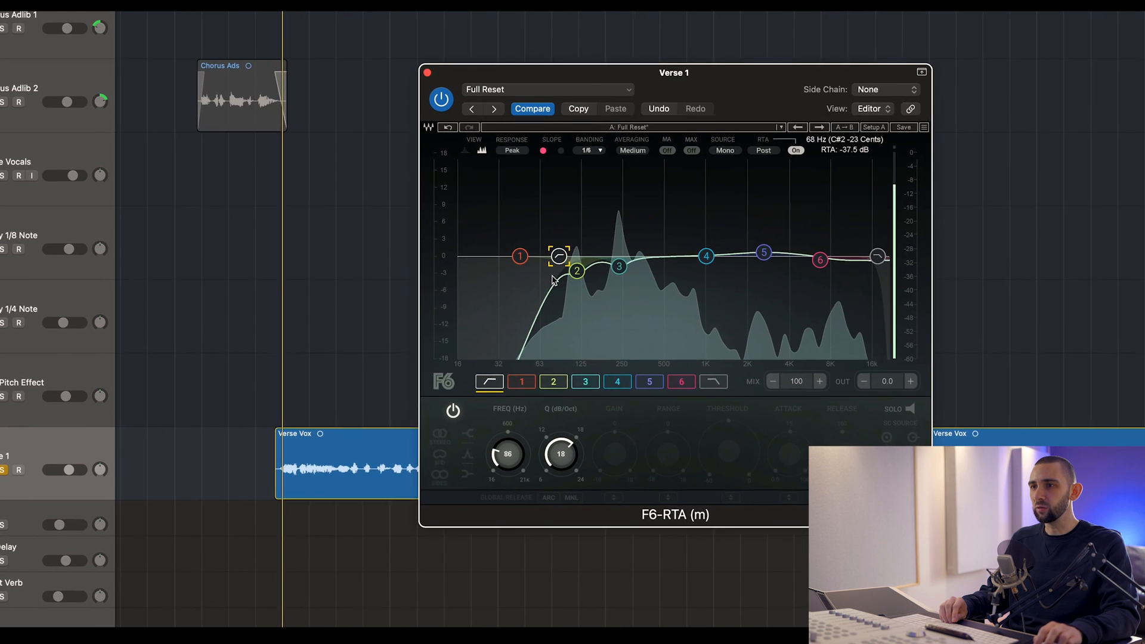
- Select band 3 in F6-RTA and compare the playing Verse 1 vocal with the plug-in bypassed and active
click(564, 273)
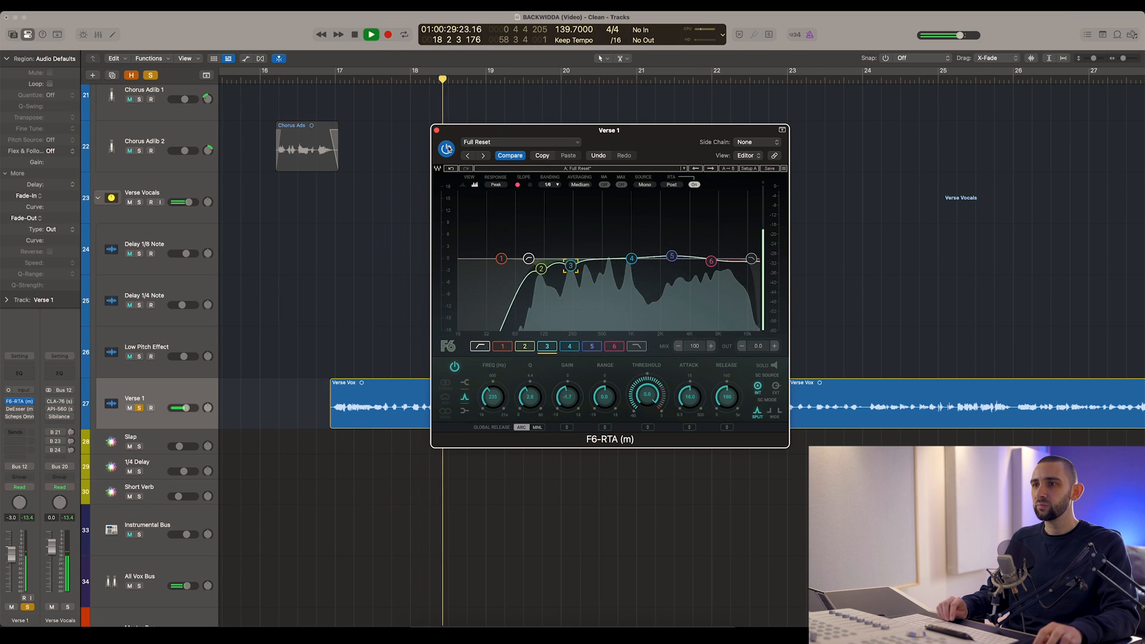
click(447, 149)
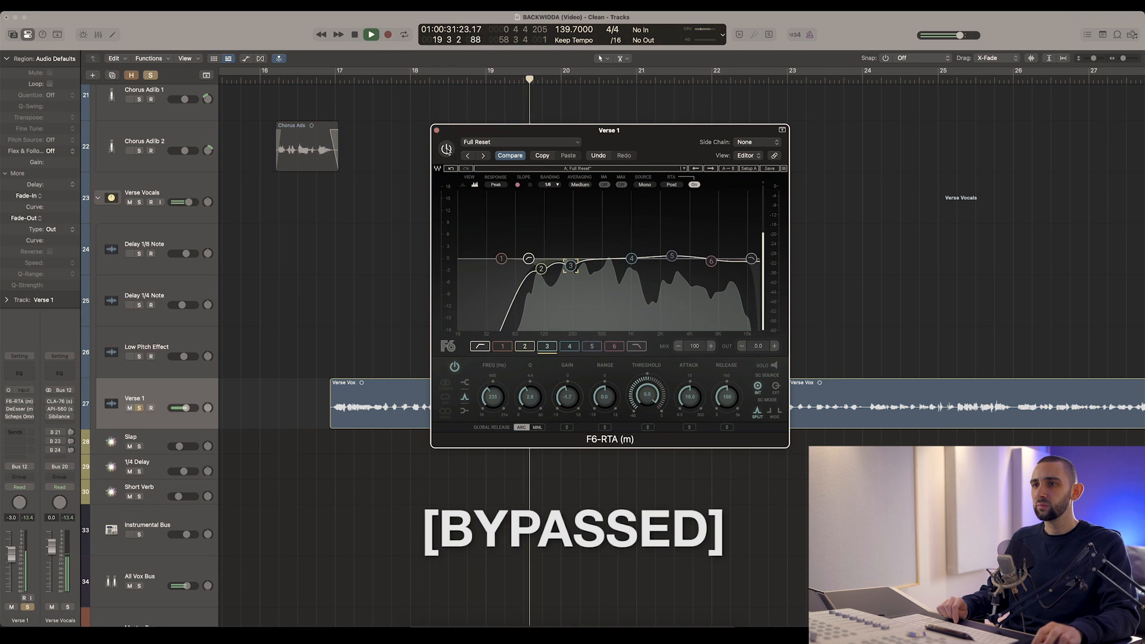
click(447, 149)
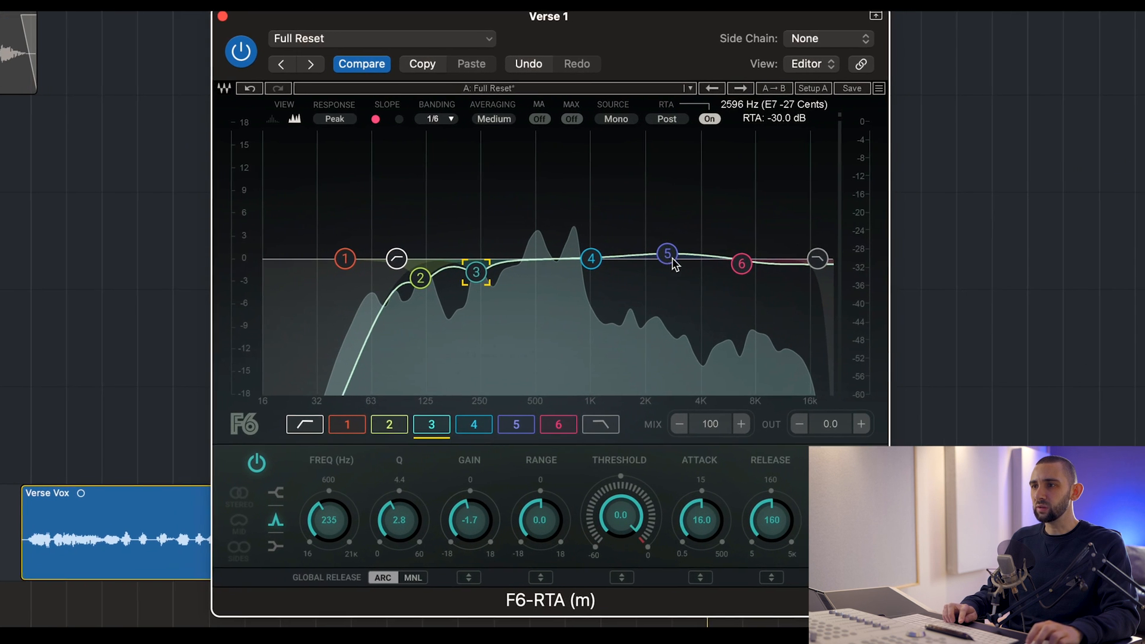
- Examine the settings of F6-RTA bands 5 and 6 on Verse 1 and return the playhead to bar 17
click(671, 258)
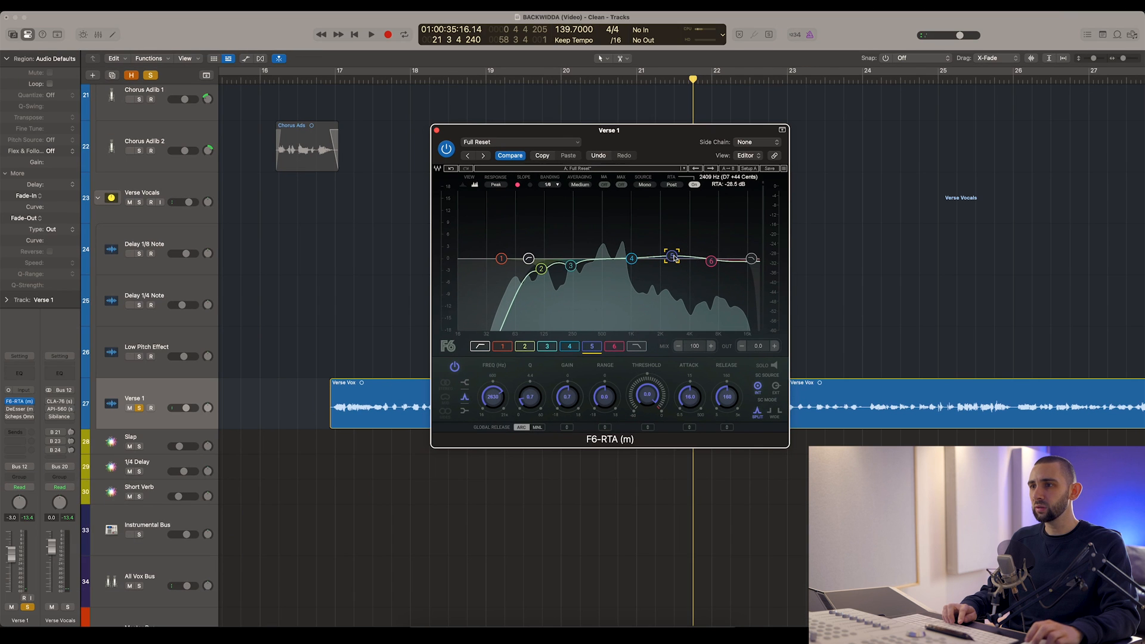
click(749, 260)
click(712, 262)
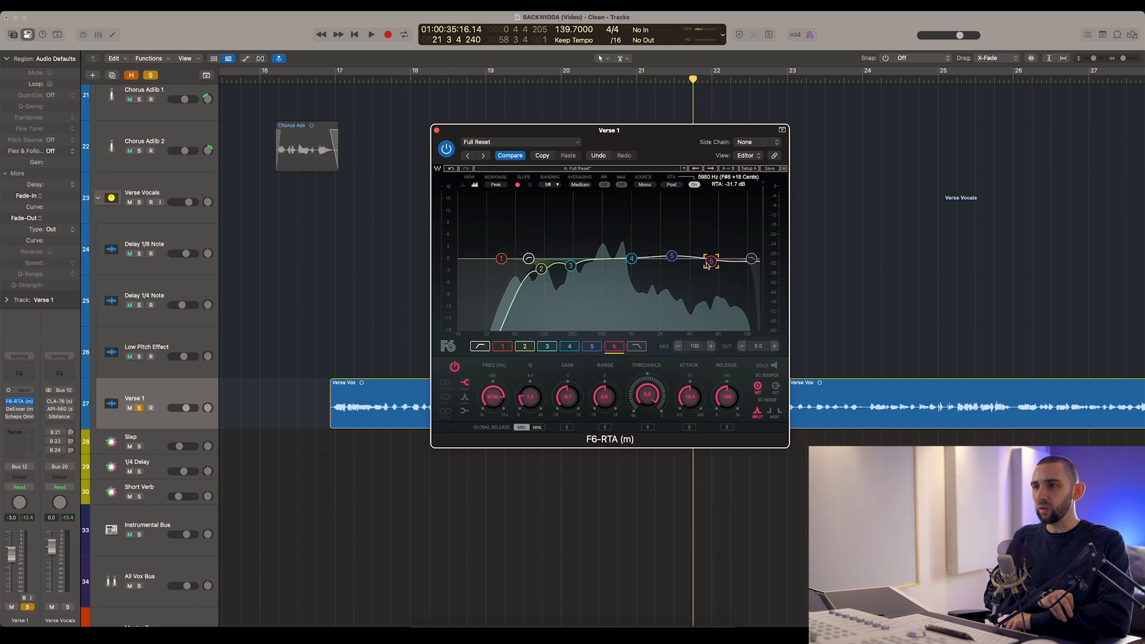
drag(536, 135, 532, 180)
drag(350, 79, 336, 78)
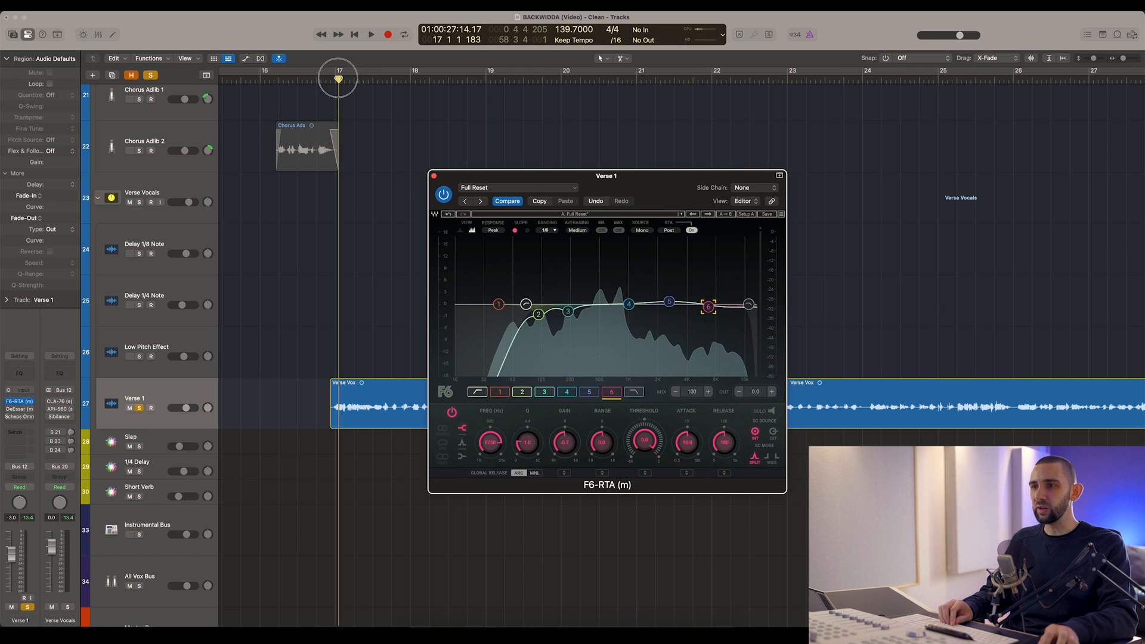
- Examine F6-RTA bands 3 and 2, and play Verse 1 from bar 17 with the plug-in active and bypassed
click(707, 308)
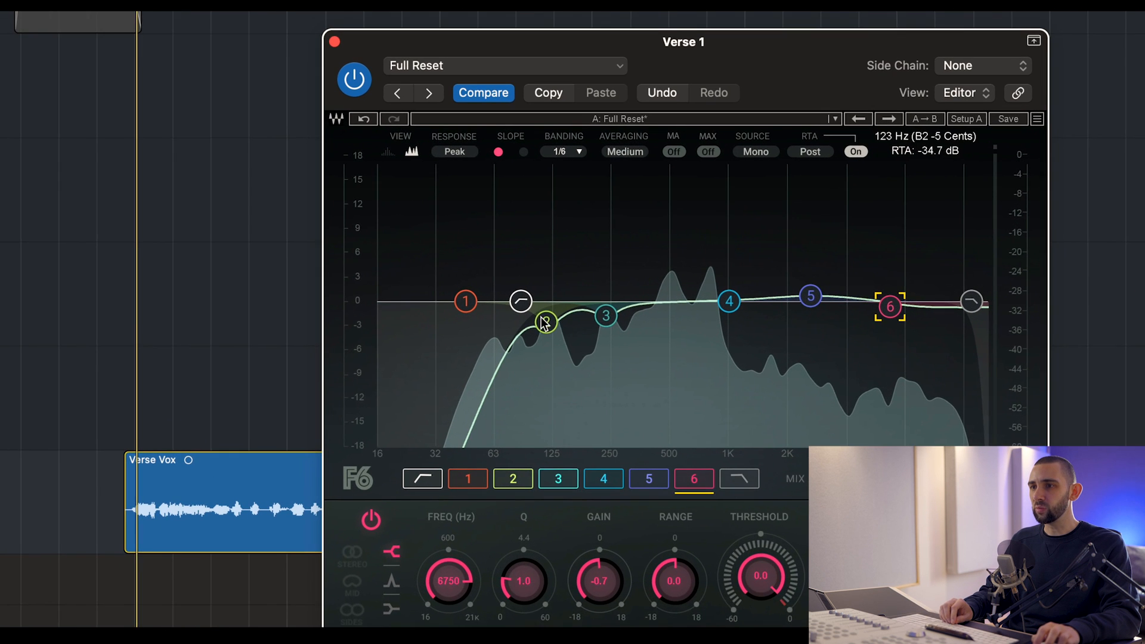
click(539, 315)
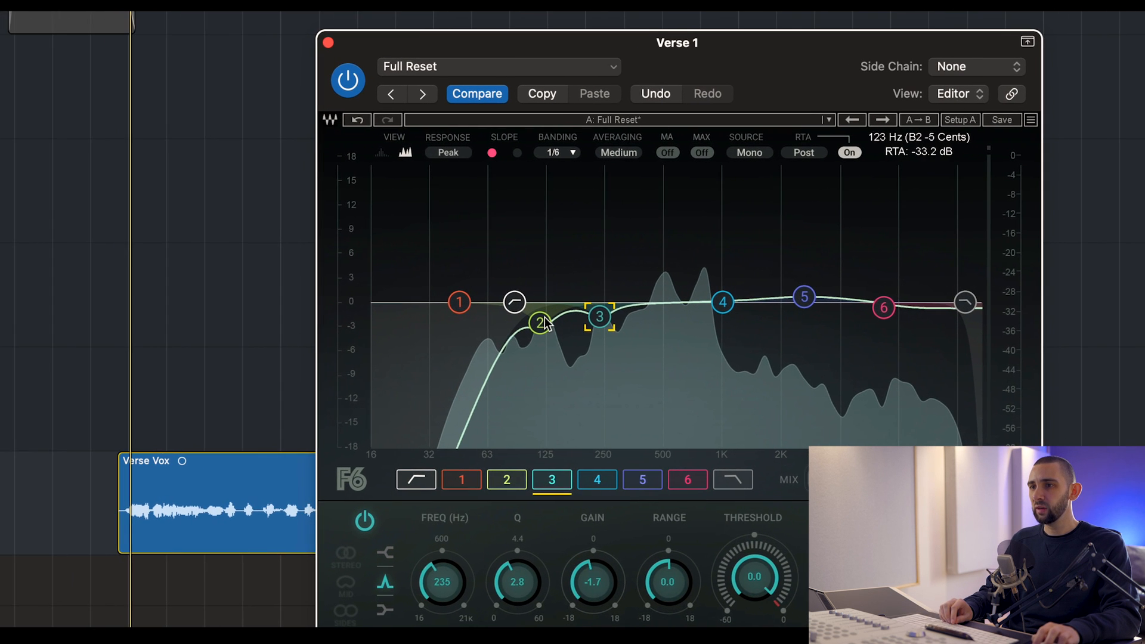
click(565, 320)
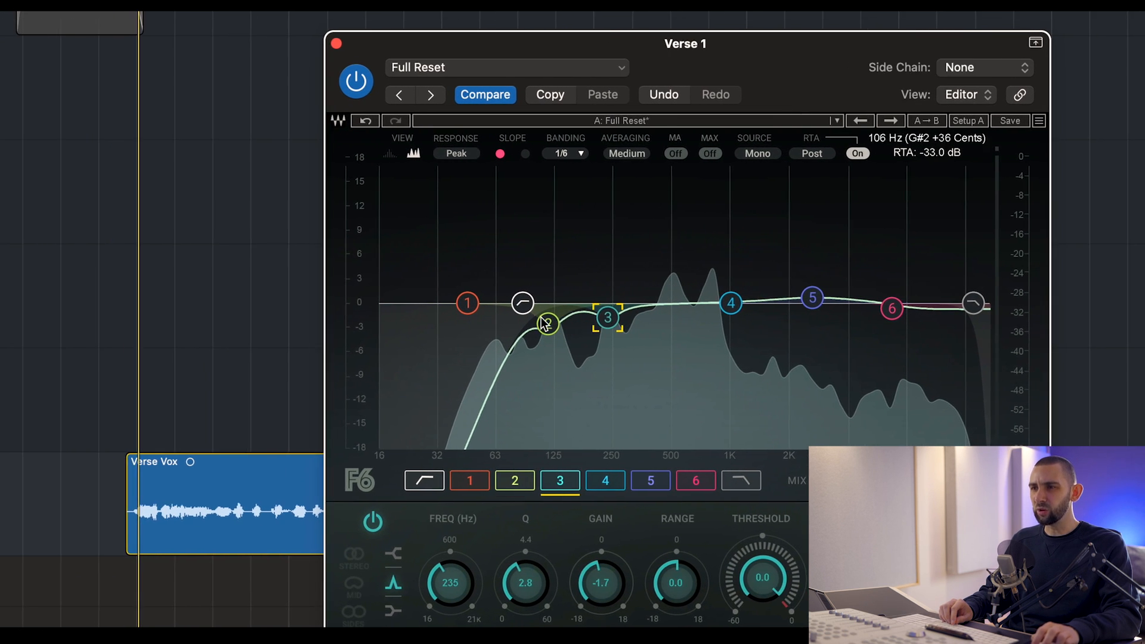
click(545, 323)
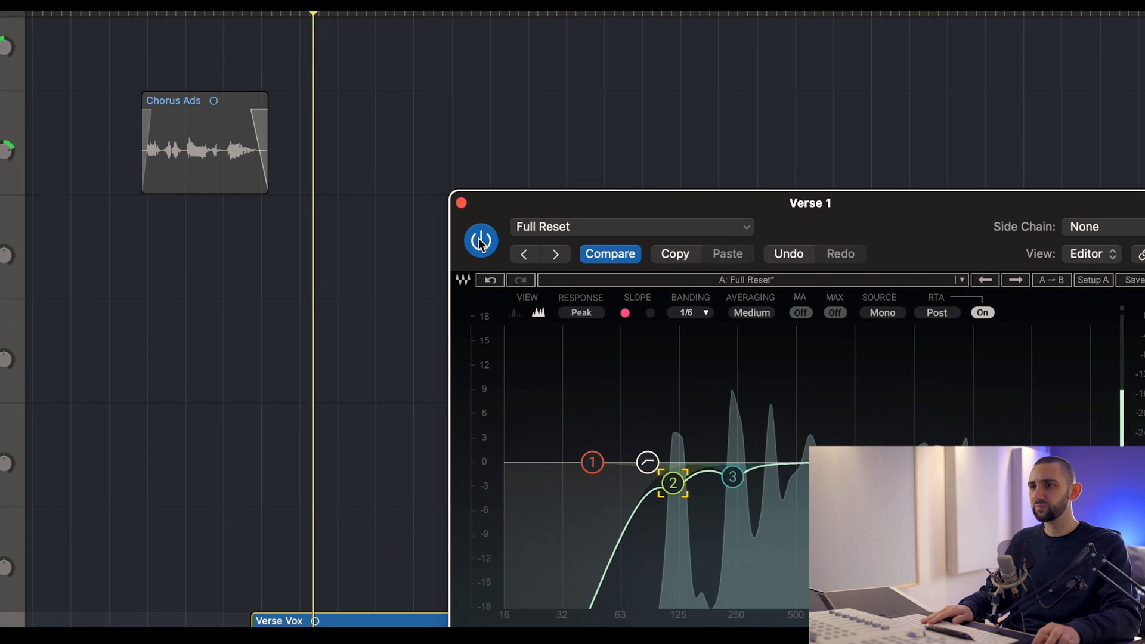
click(480, 239)
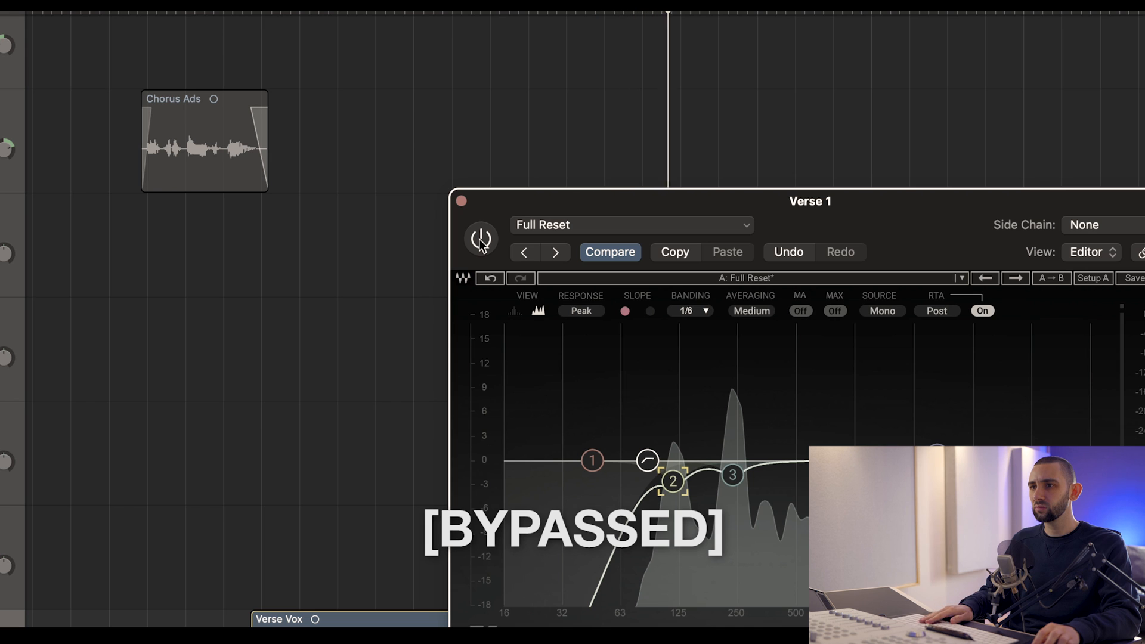
click(481, 239)
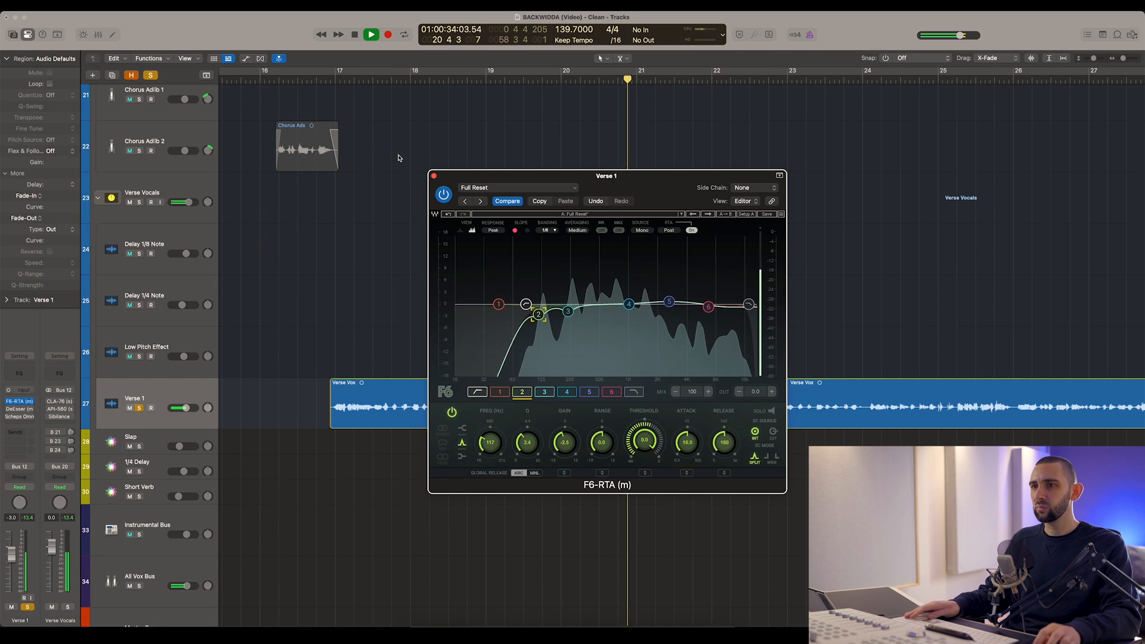
key(space)
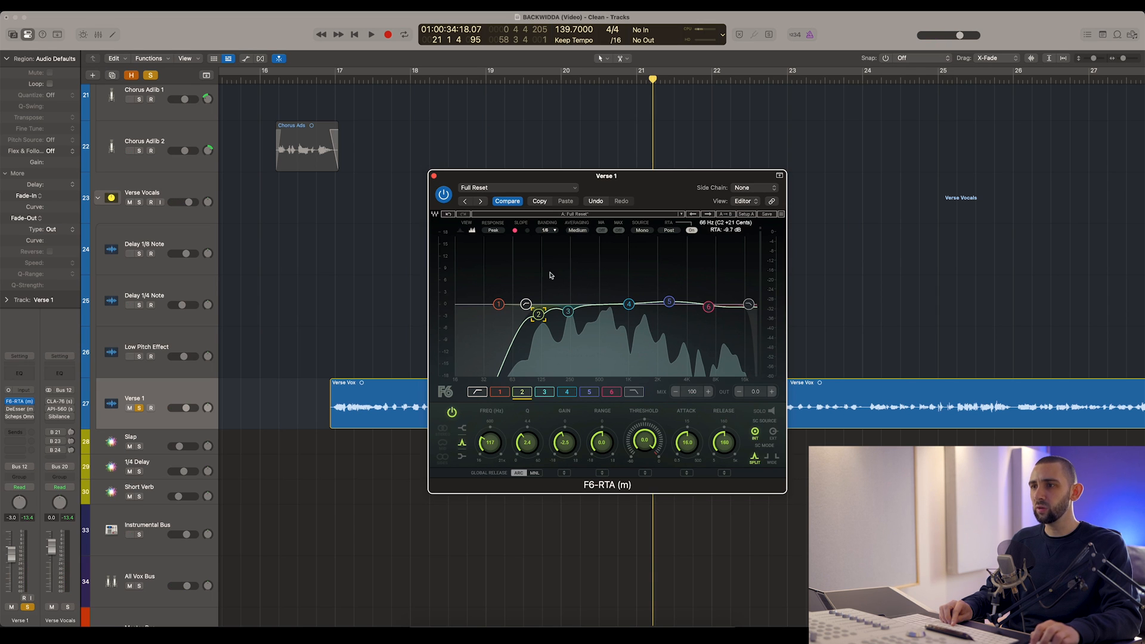
- Close F6-RTA, return the playhead to bar 17, and activate DeEsser on Verse 1 with its window open
click(434, 177)
click(339, 79)
click(16, 409)
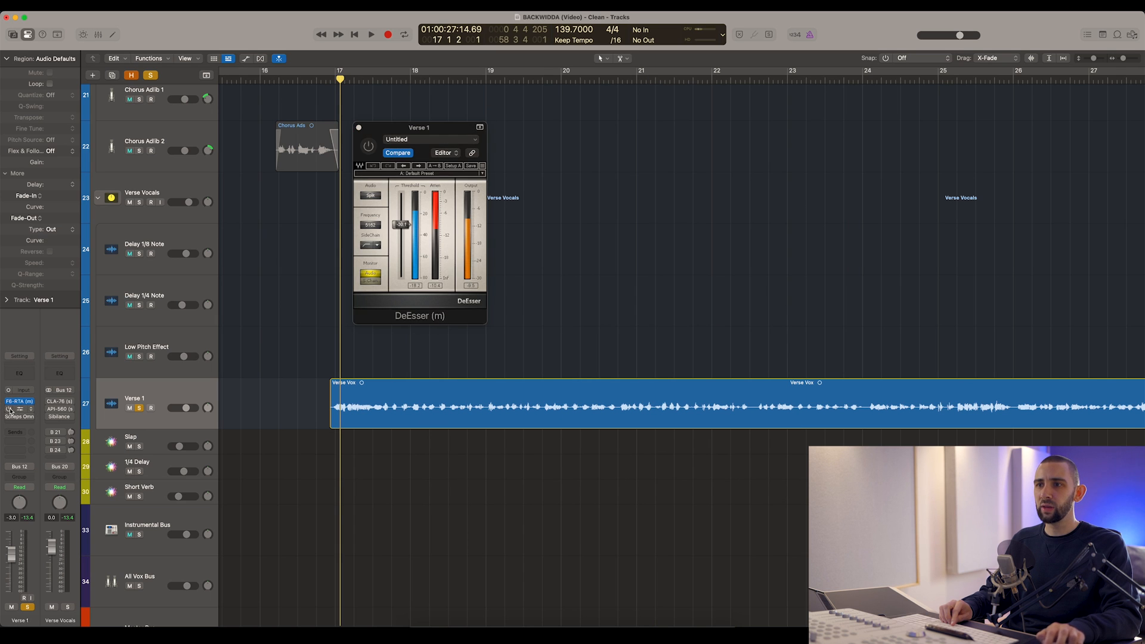
drag(386, 130, 513, 139)
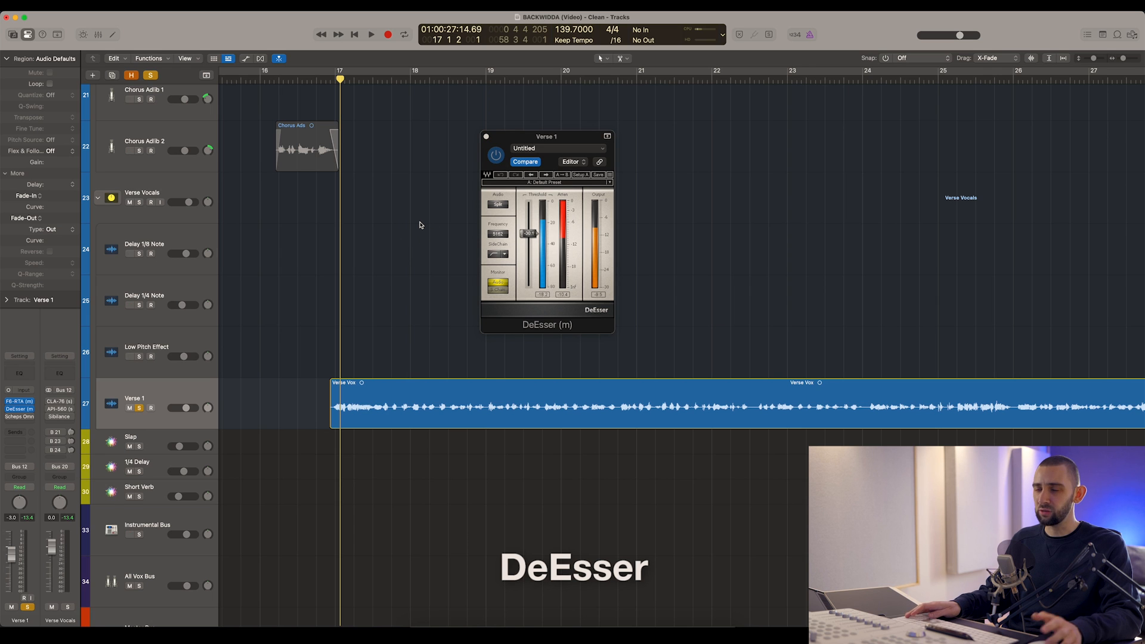
- Play Verse 1 from bar 17 while watching the DeEsser meters, and return the playhead to bar 17
key(space)
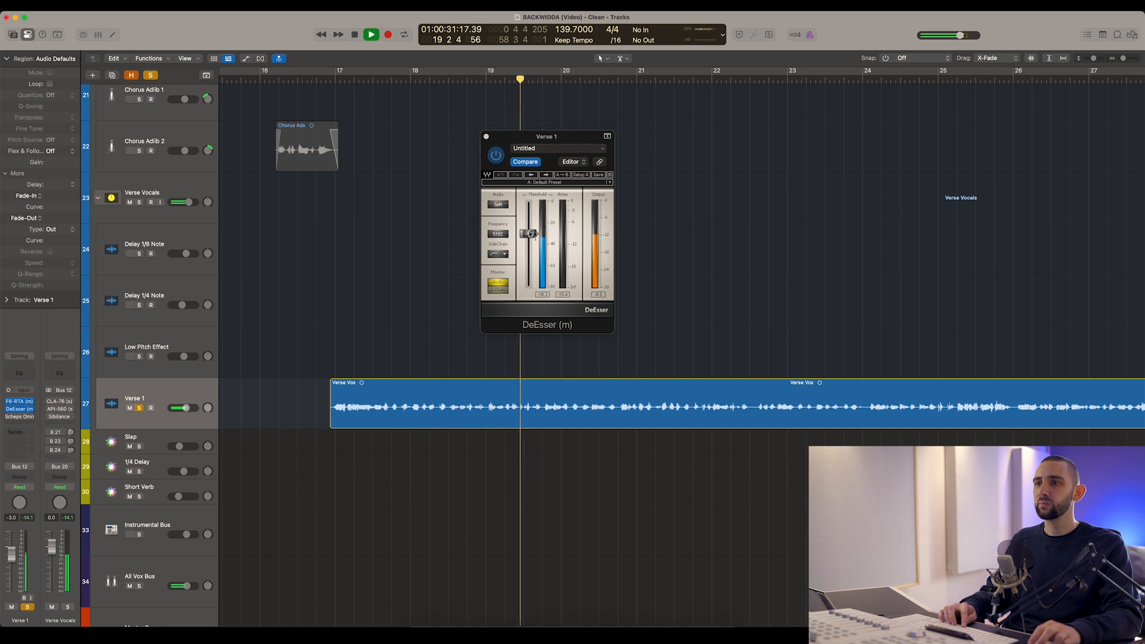
key(space)
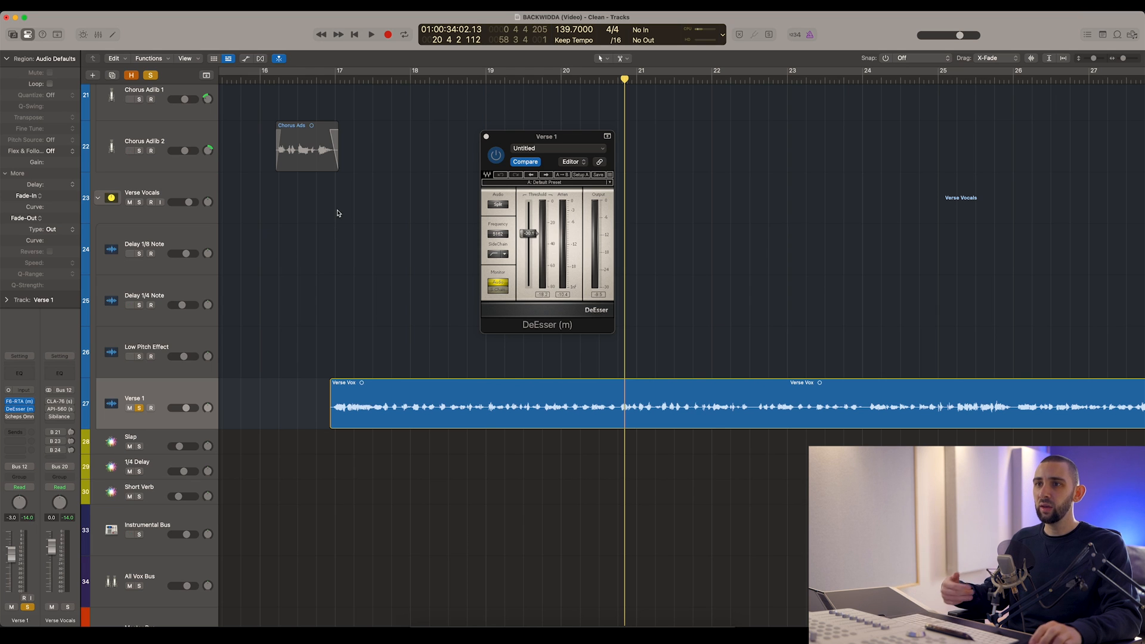
click(336, 79)
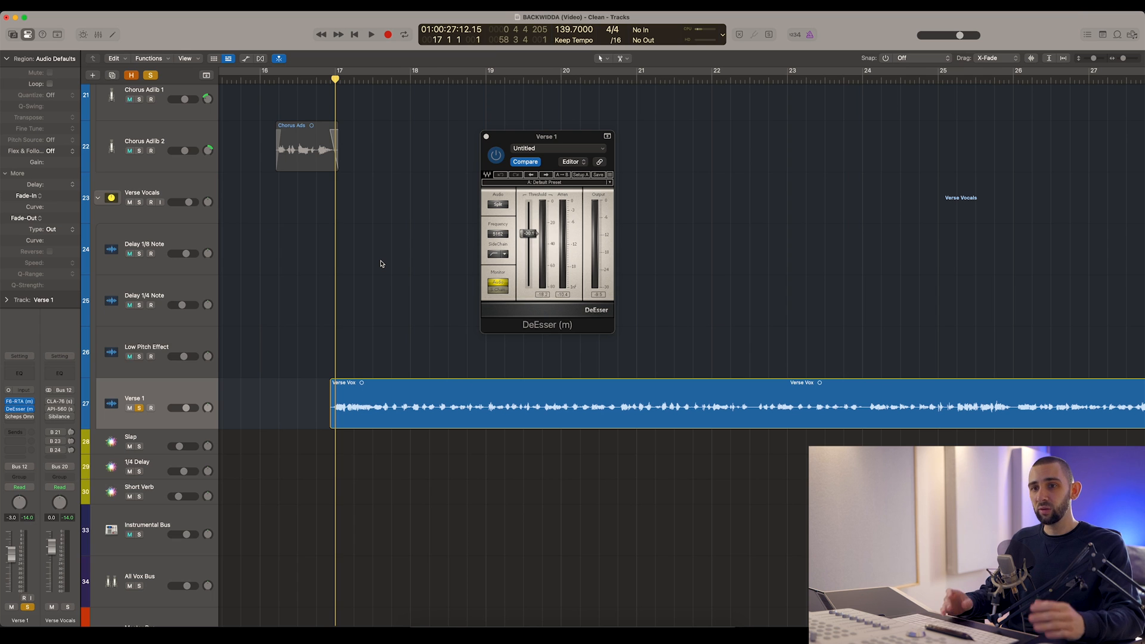
- Activate Scheps Omni Channel 2 on Verse 1, open its window and review its saturation, compressor and high EQ settings
click(18, 419)
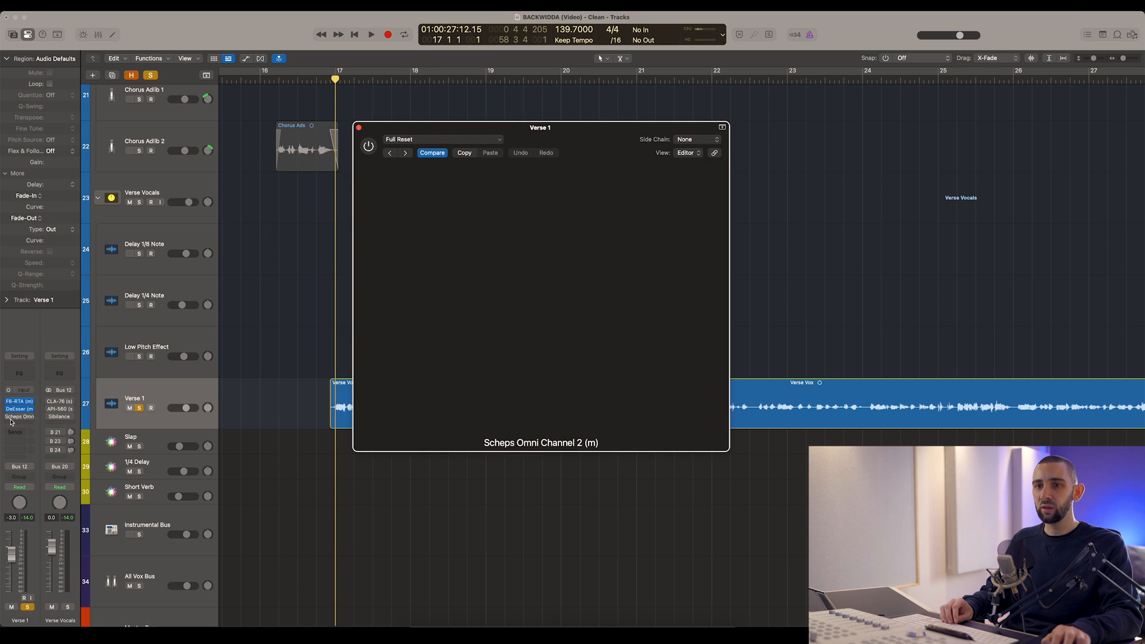
drag(403, 133, 464, 146)
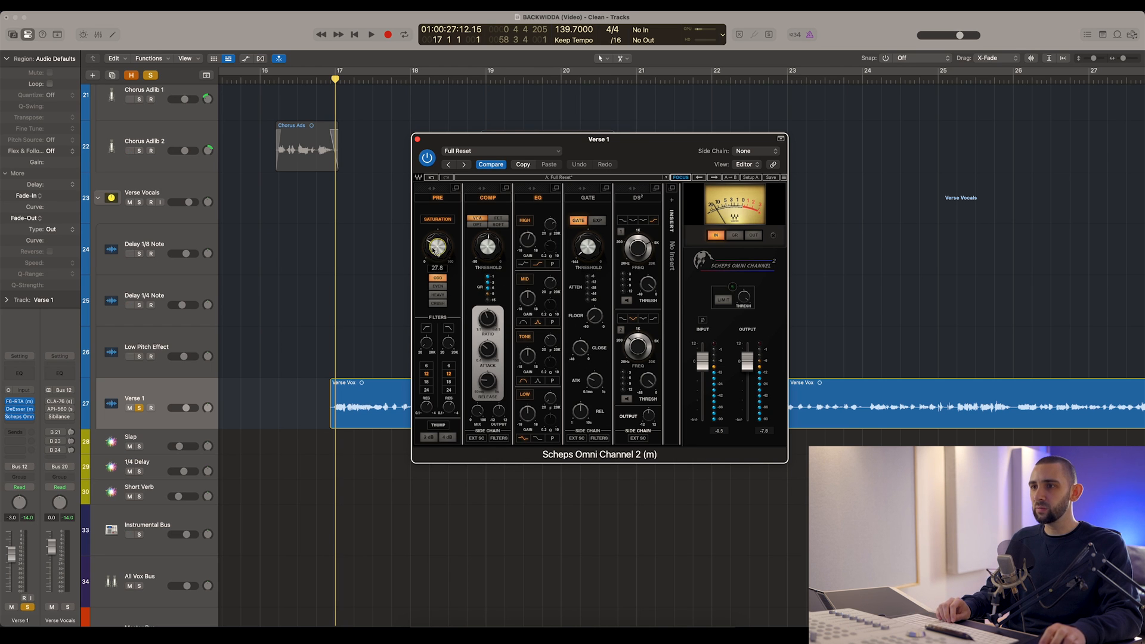
click(482, 245)
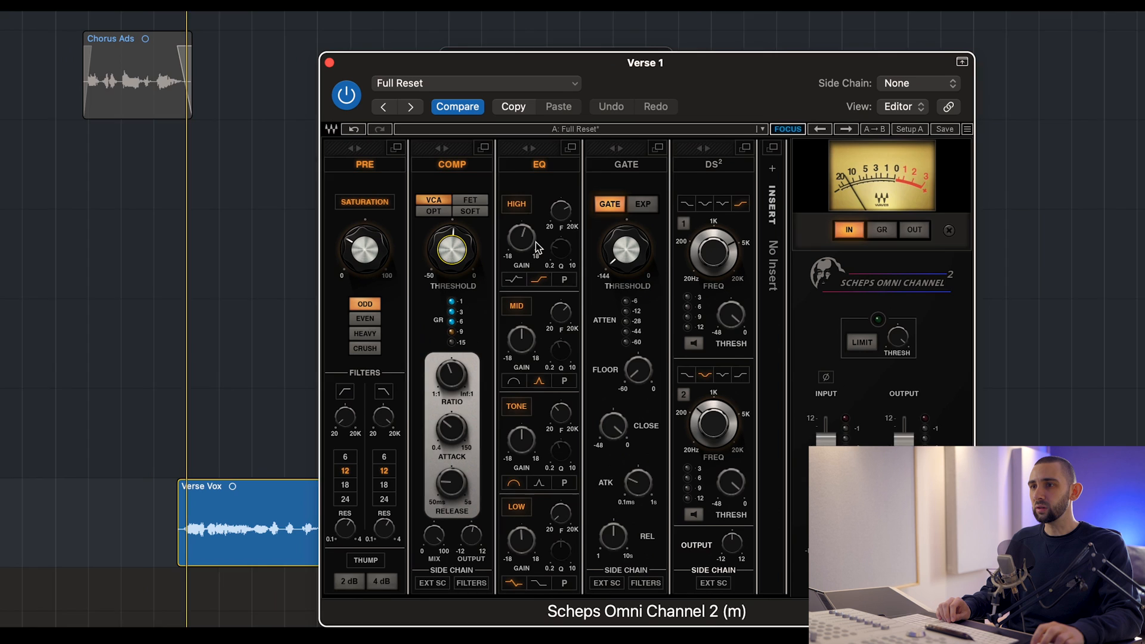
drag(530, 244, 539, 236)
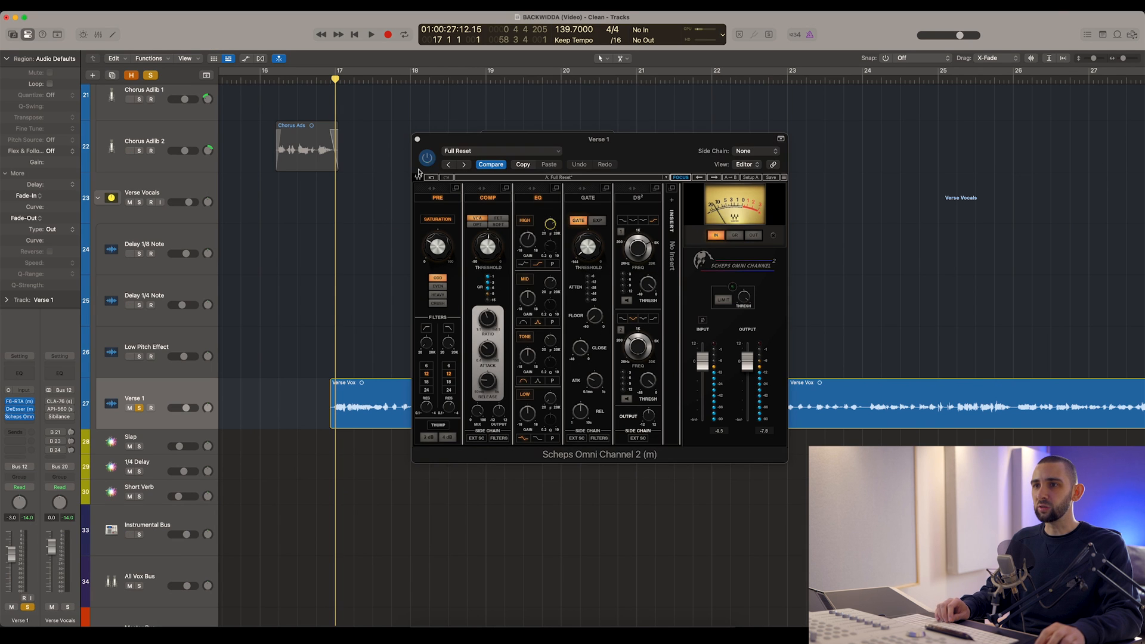
drag(440, 146, 475, 169)
- Close the DeEsser window and play Verse 1 while comparing Scheps Omni Channel 2 bypassed and active
key(space)
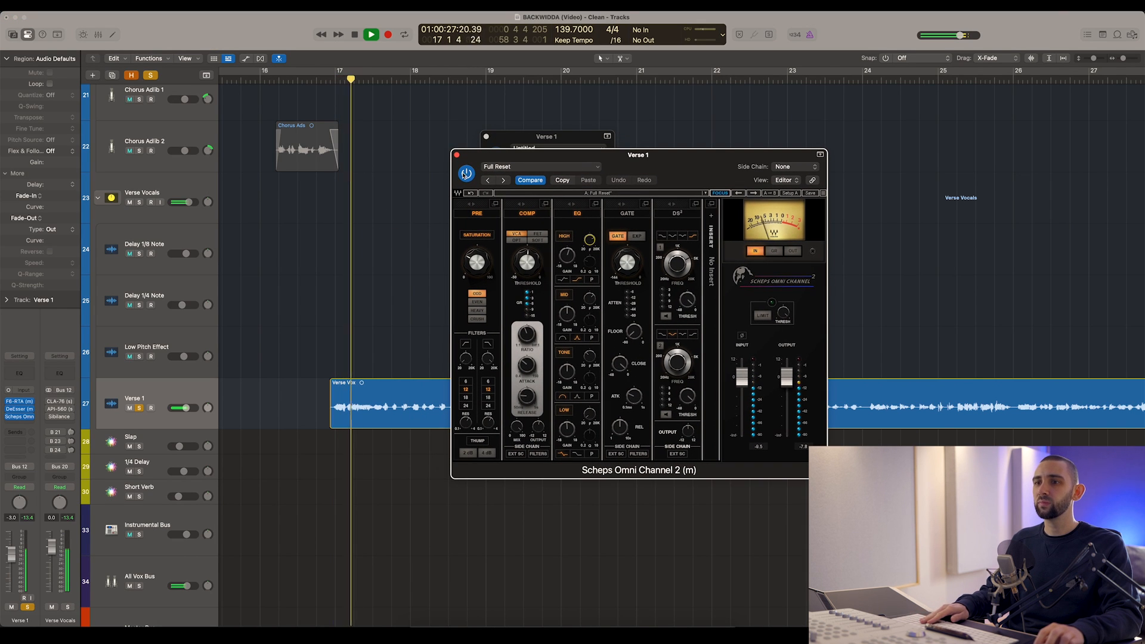
click(487, 138)
click(486, 138)
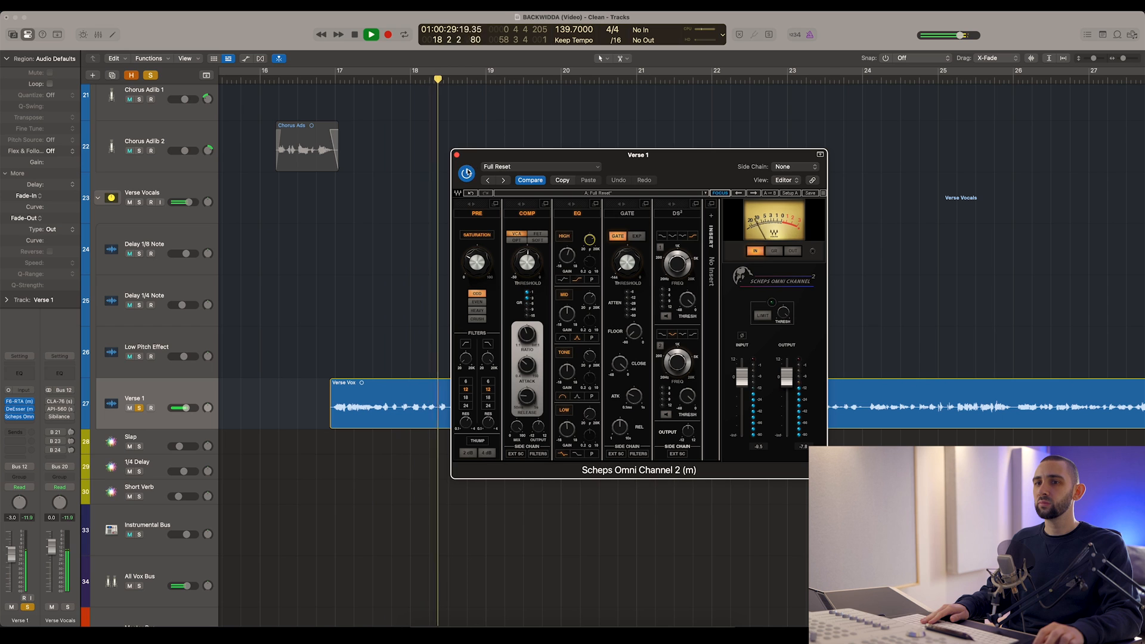
click(467, 174)
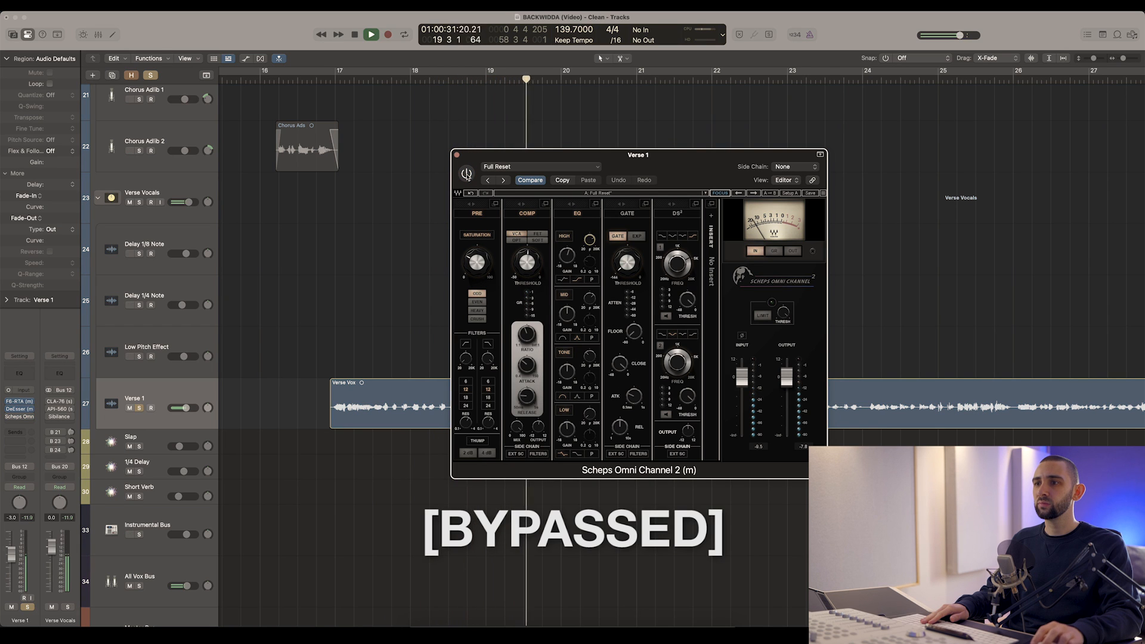
click(466, 174)
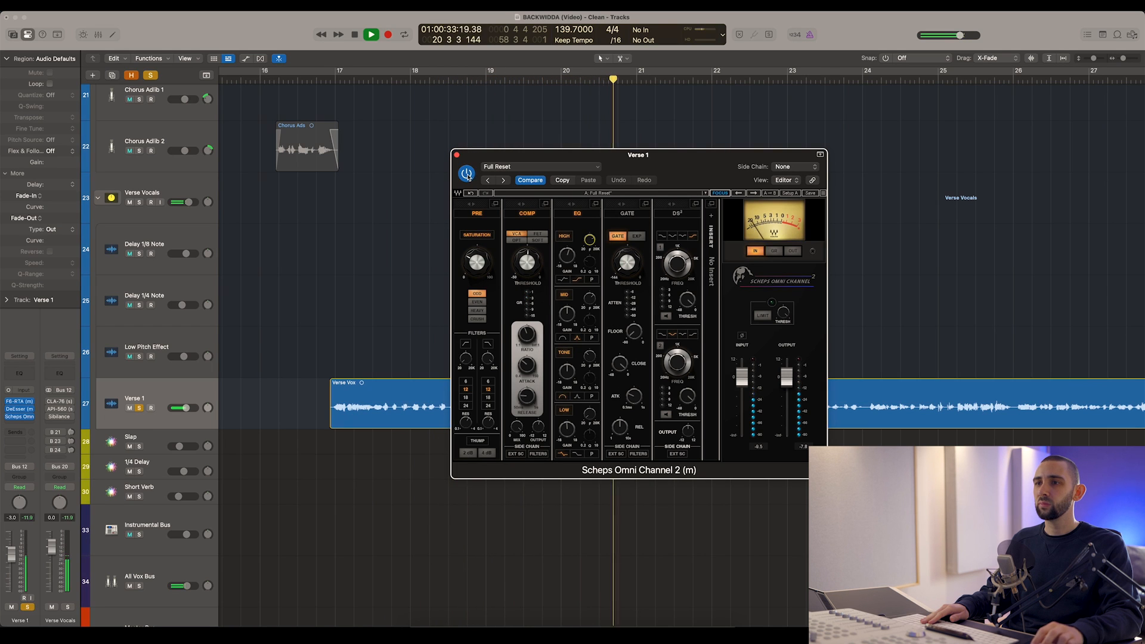
drag(477, 159, 466, 153)
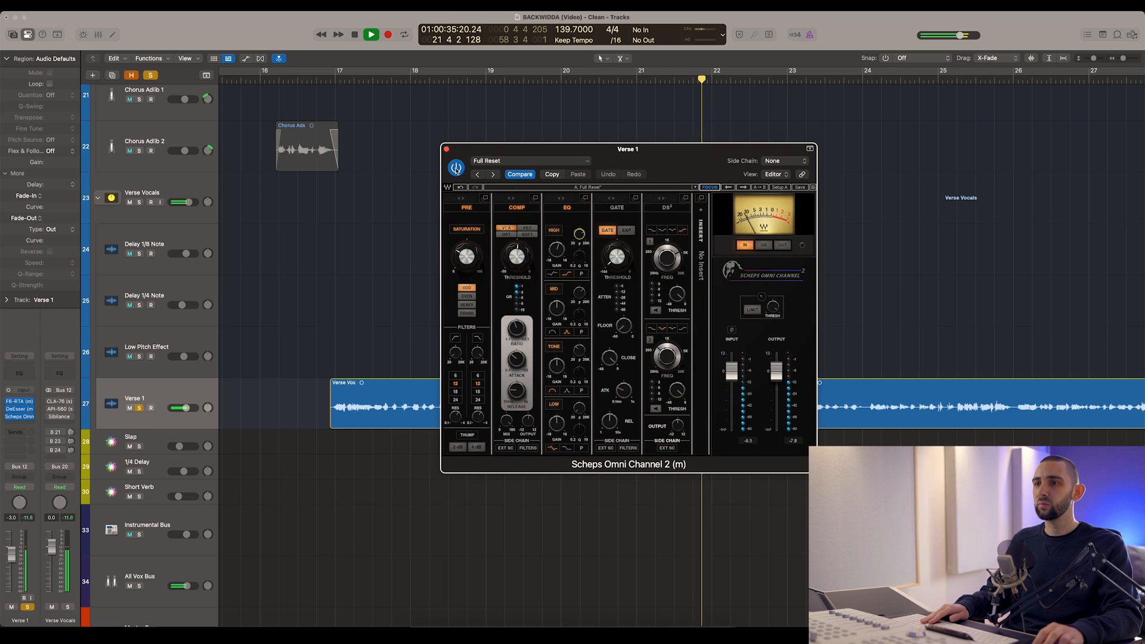
click(456, 169)
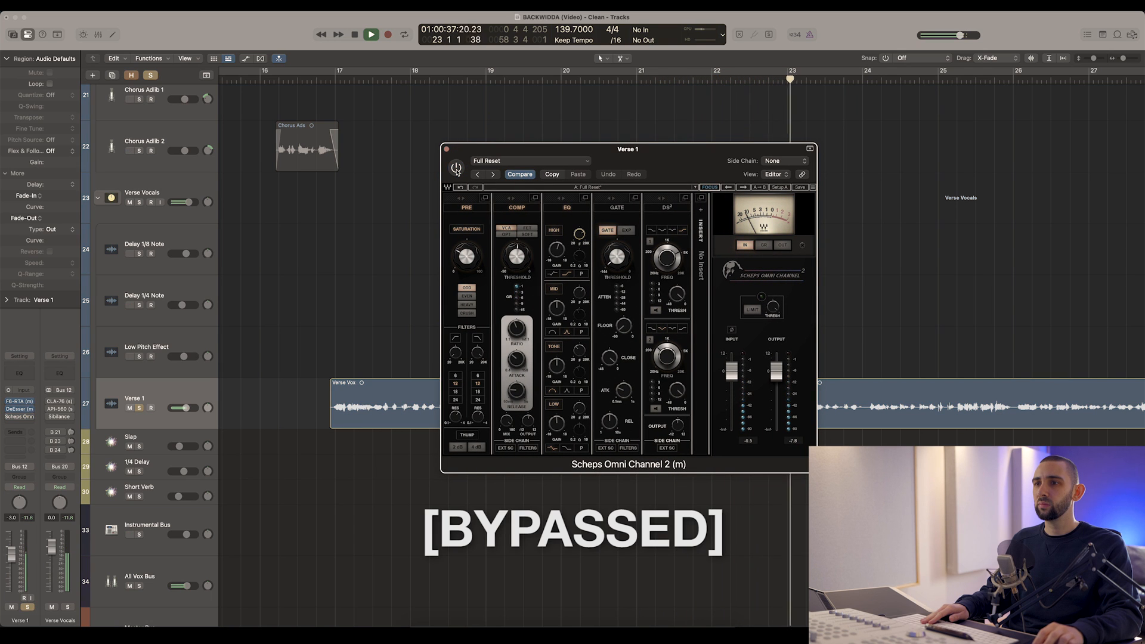
click(456, 170)
- Close the Scheps Omni Channel 2 window and stop playback, returning the playhead to bar 17
key(super+Left)
key(super+Left)
key(super+Left)
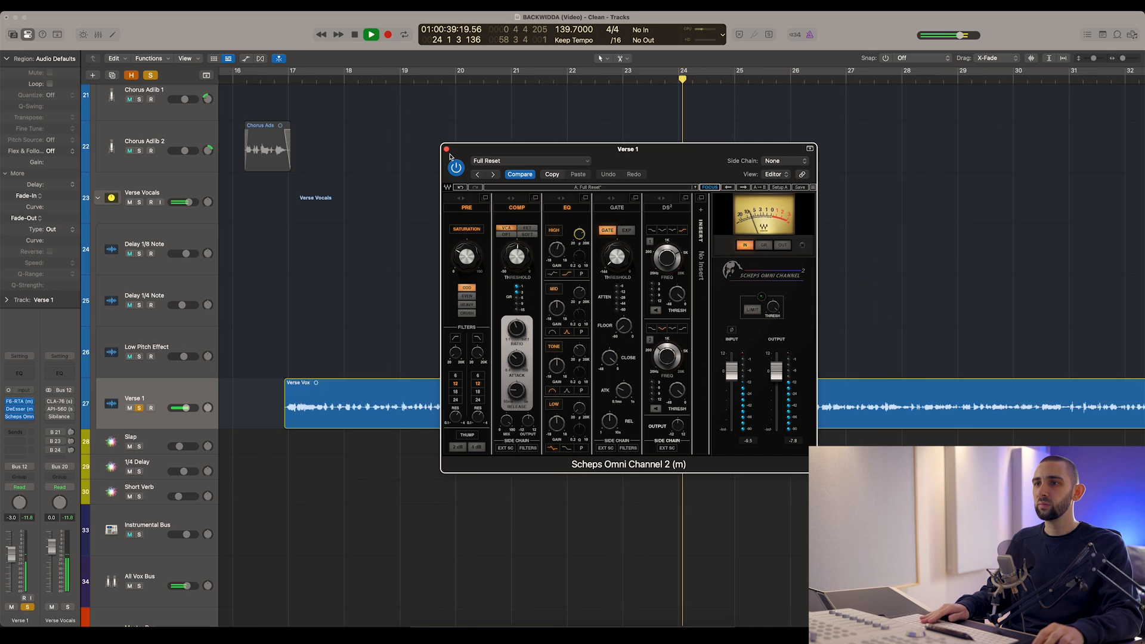
click(447, 151)
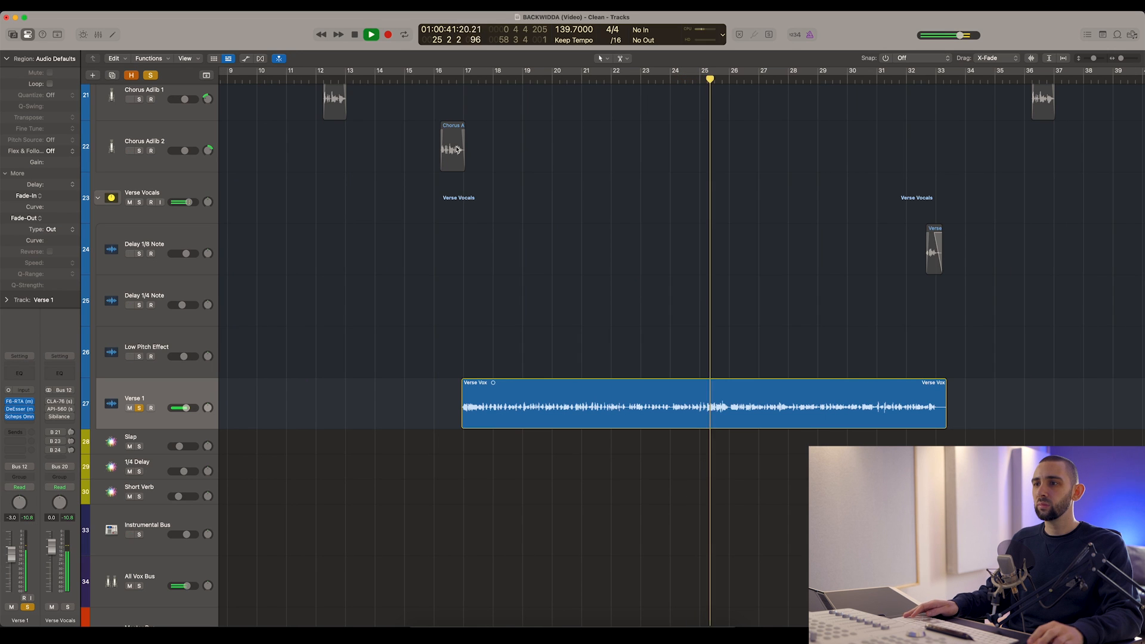
key(space)
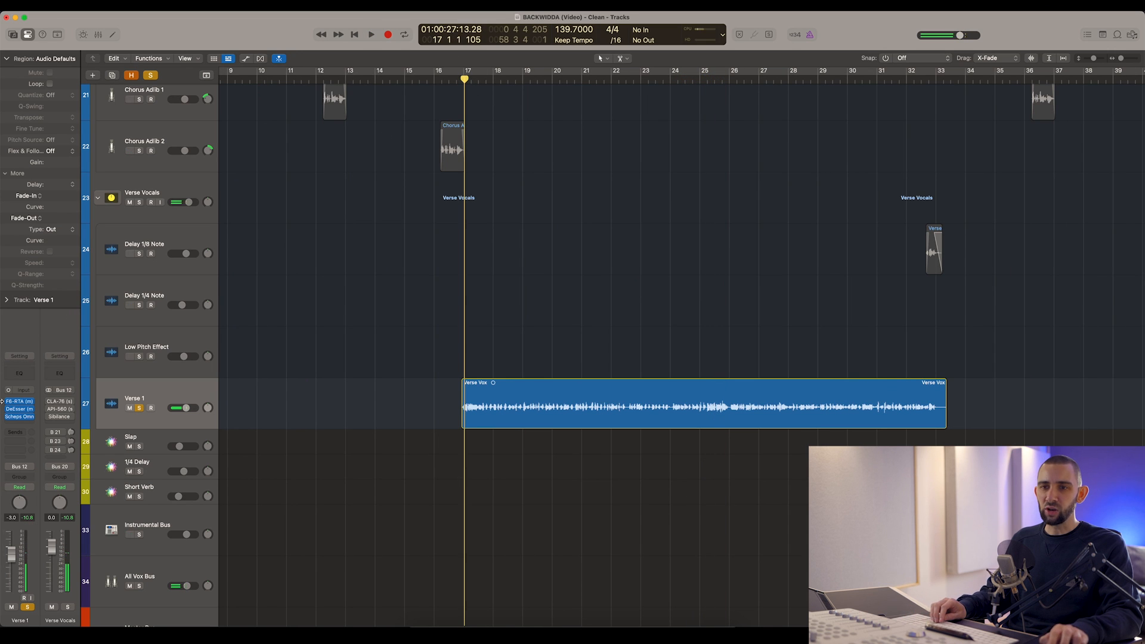
- Reopen Scheps Omni Channel 2 on Verse 1 to look over its settings again and close its window
click(17, 418)
drag(503, 150, 541, 160)
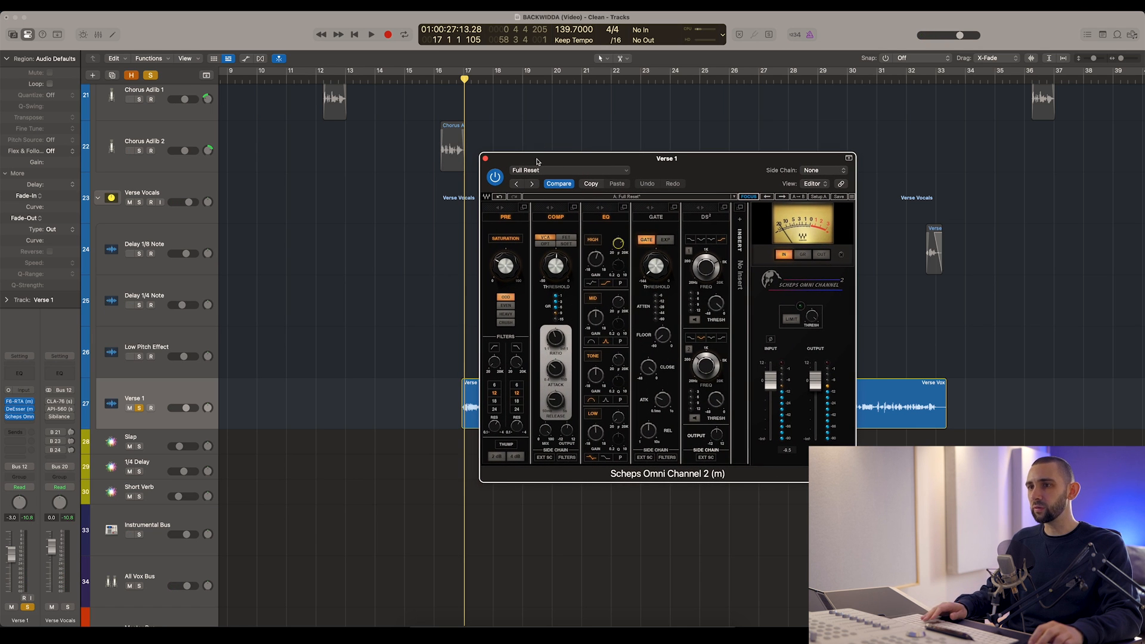
click(485, 159)
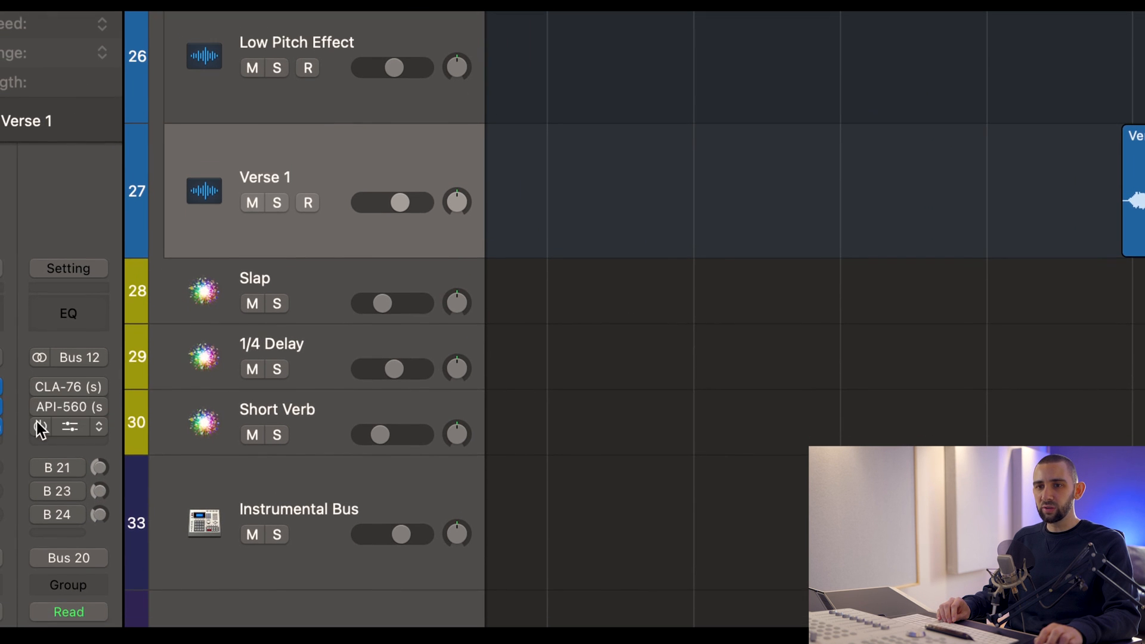
- Enable and open the CLA-76 compressor on the Verse Vocals channel and place the playhead just before bar 17
mouse_move(38, 412)
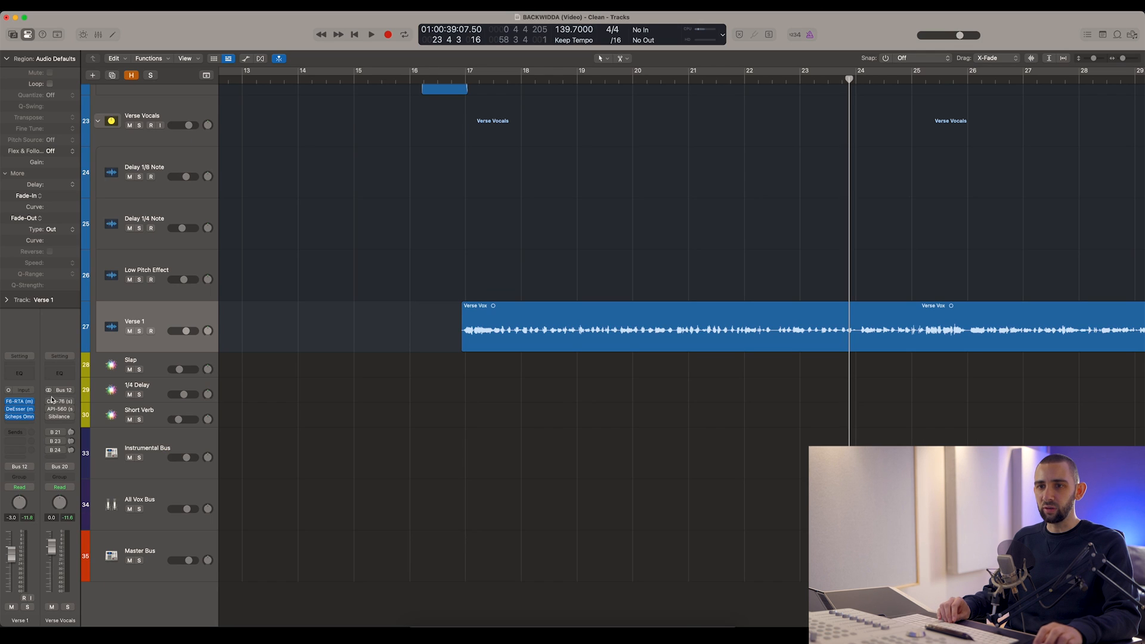
click(60, 401)
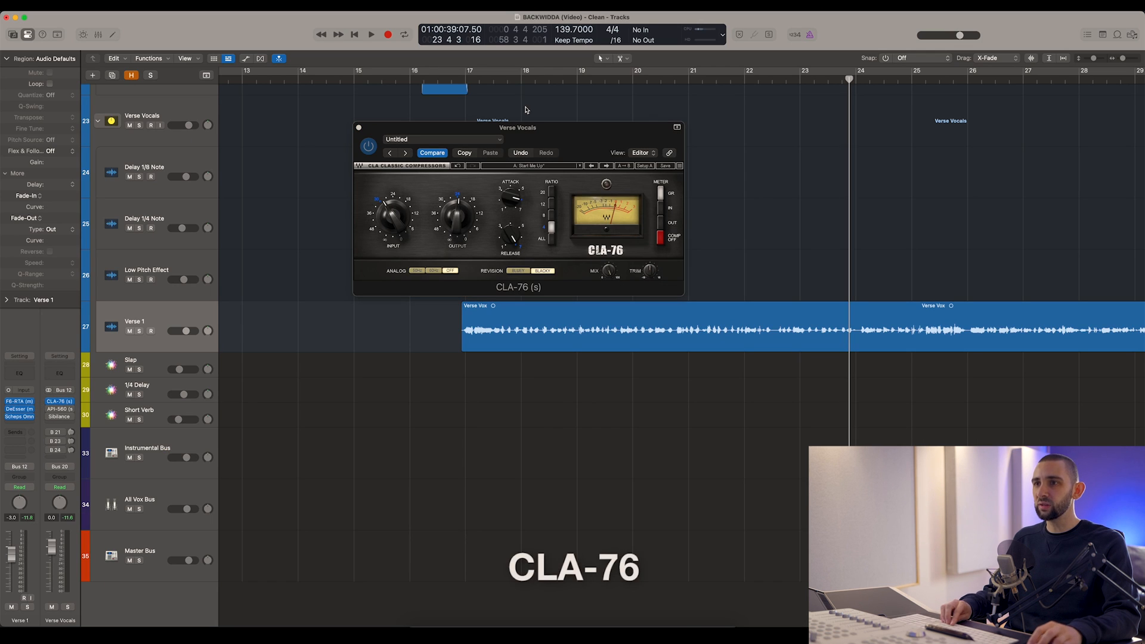
click(465, 80)
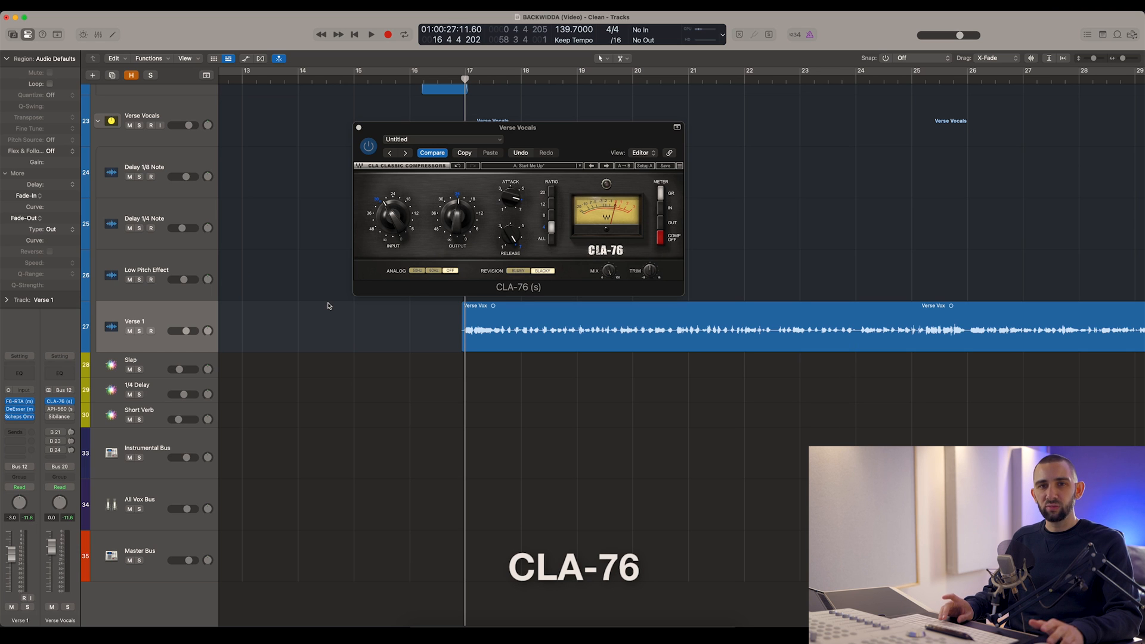
- Inspect the Scheps Omni Channel 2 settings on the Verse 1 track and close the plug-in
click(18, 418)
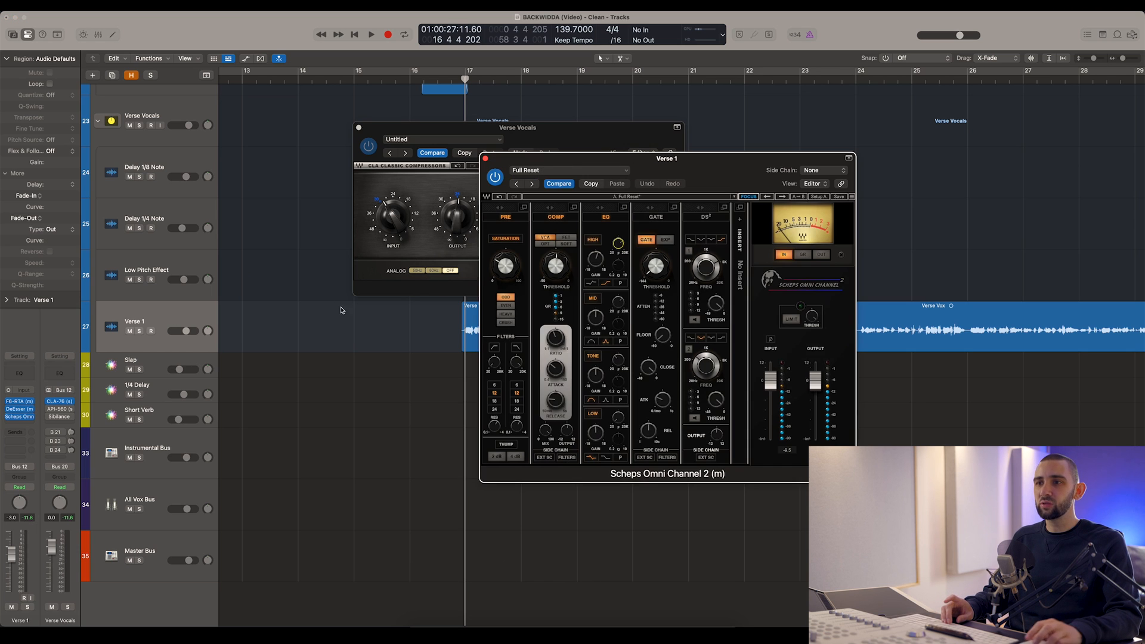
drag(545, 174, 569, 182)
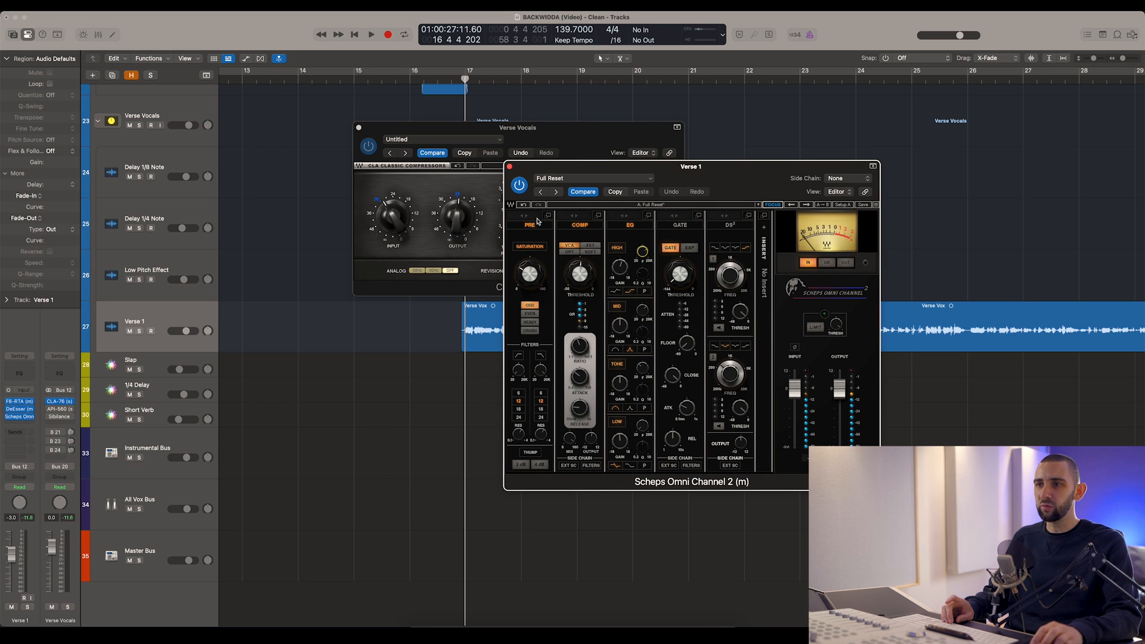
click(511, 167)
- Solo the Verse 1 track and start playback with the CLA-76 compressor in view
drag(465, 128, 402, 124)
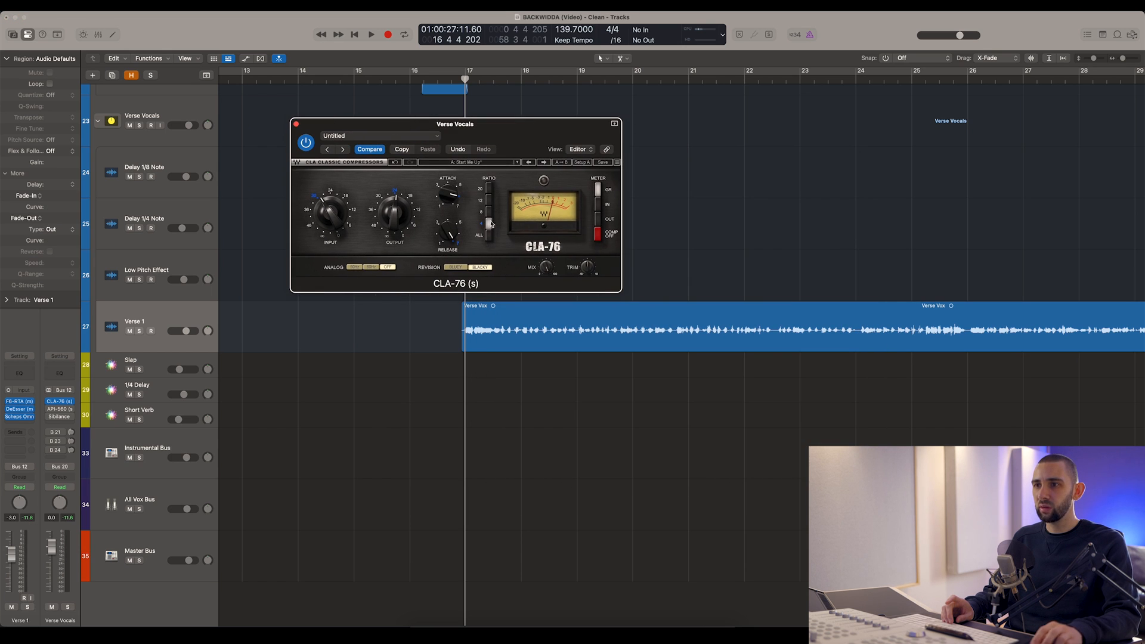
click(182, 337)
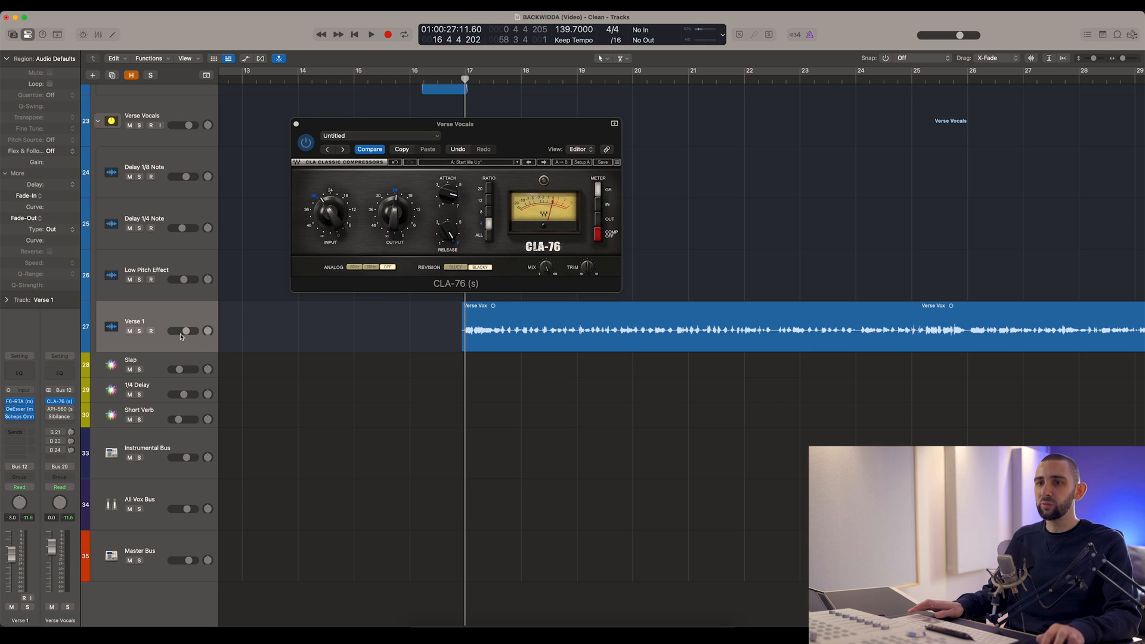
click(140, 332)
key(space)
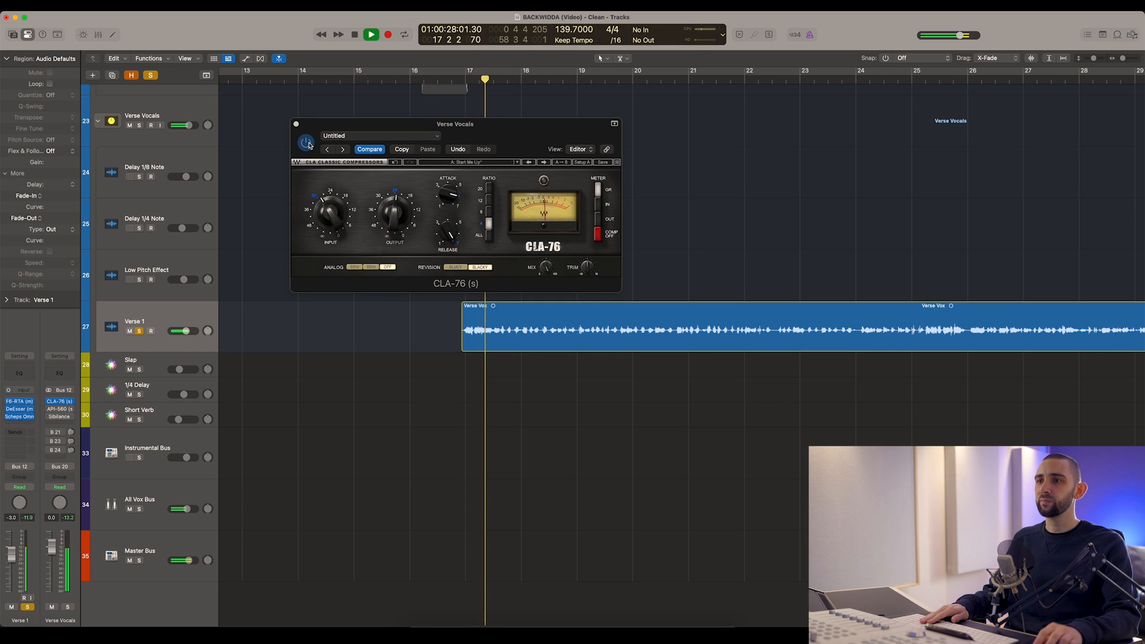
- Compare the verse vocal with CLA-76 bypassed and active, leave it active, close the plug-in and stop playback
click(309, 146)
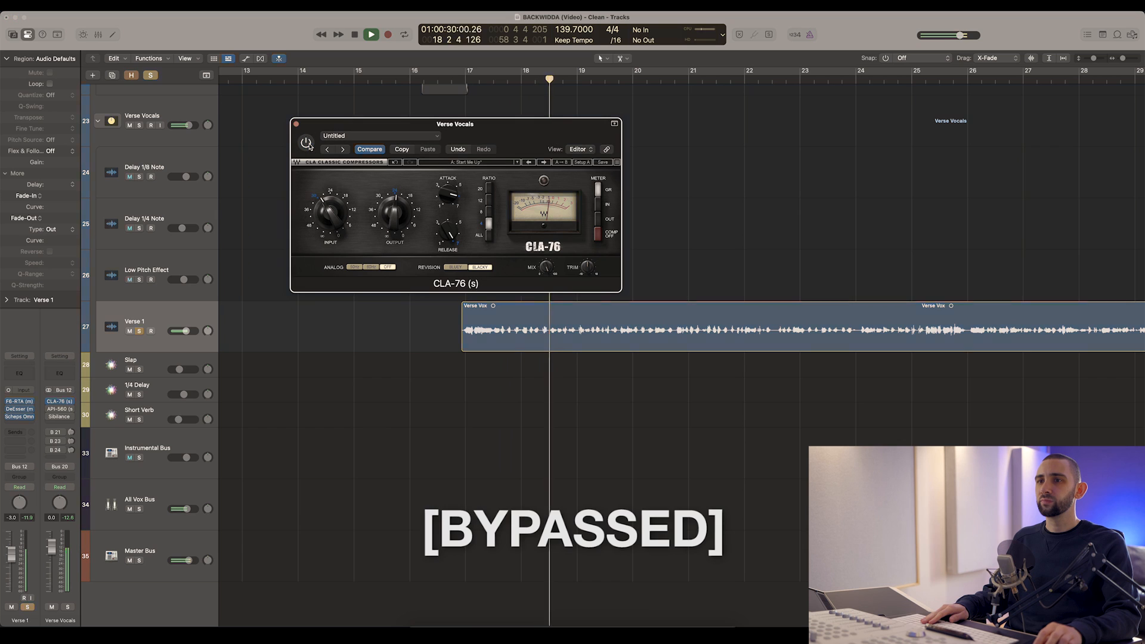
drag(319, 128, 326, 136)
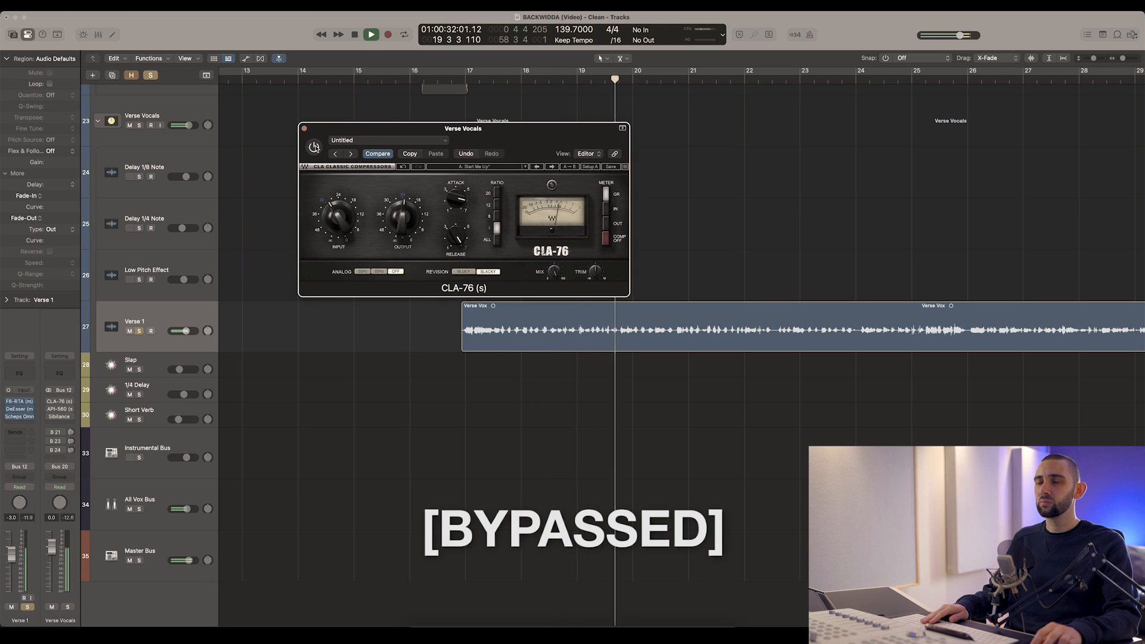
click(314, 147)
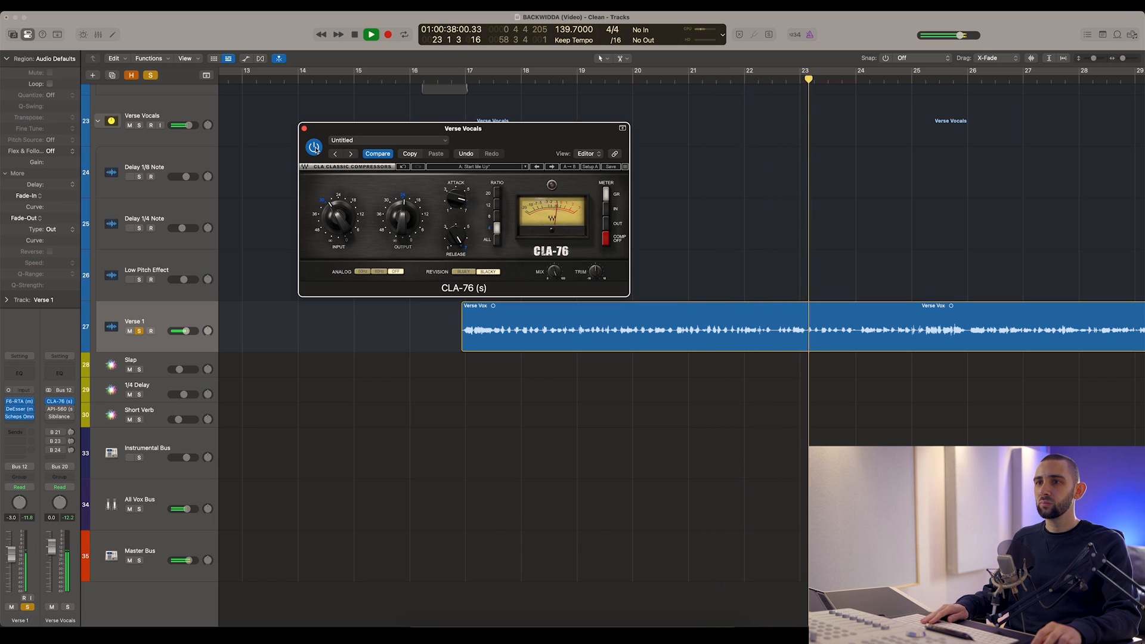
click(315, 147)
click(315, 147)
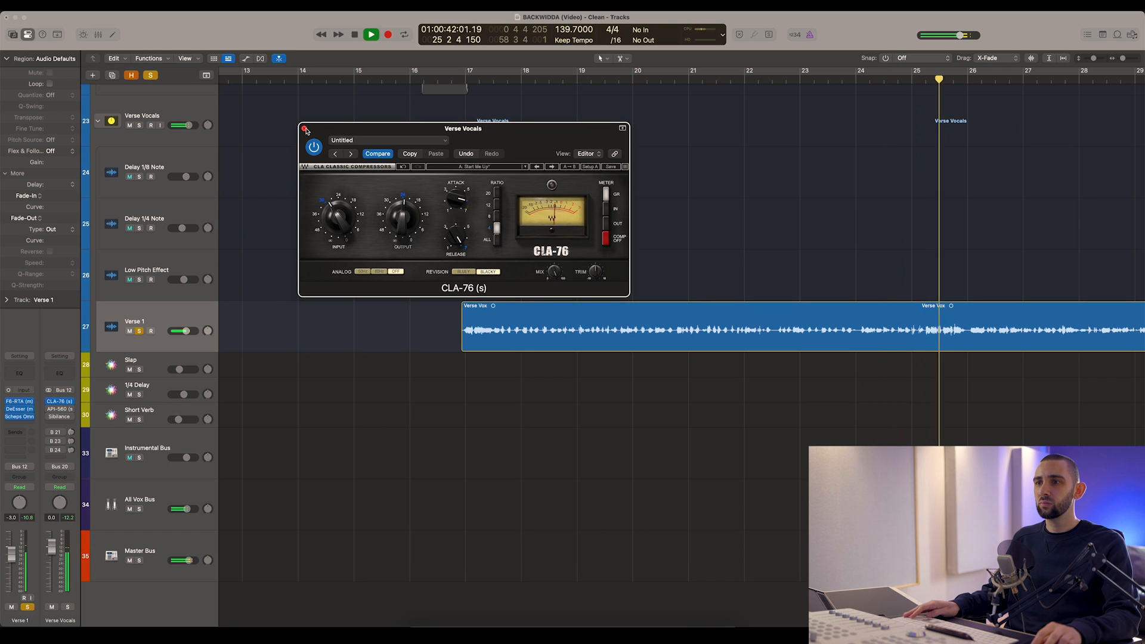
click(305, 129)
key(space)
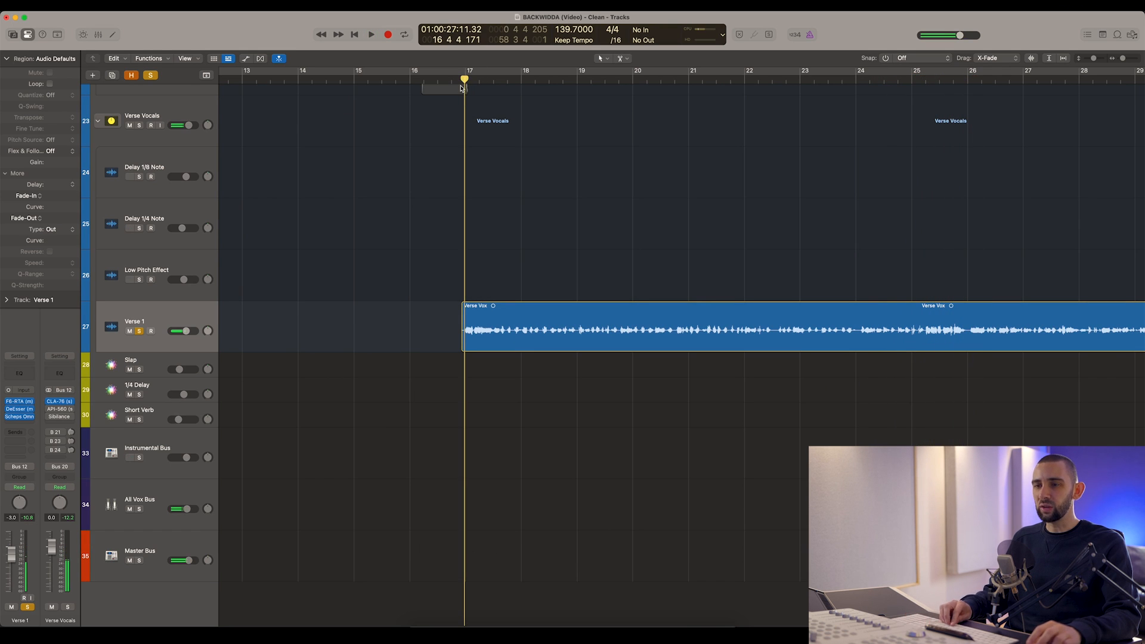
- Reopen the CLA-76 on Verse Vocals to check its settings and close it again
click(60, 402)
drag(352, 131, 386, 137)
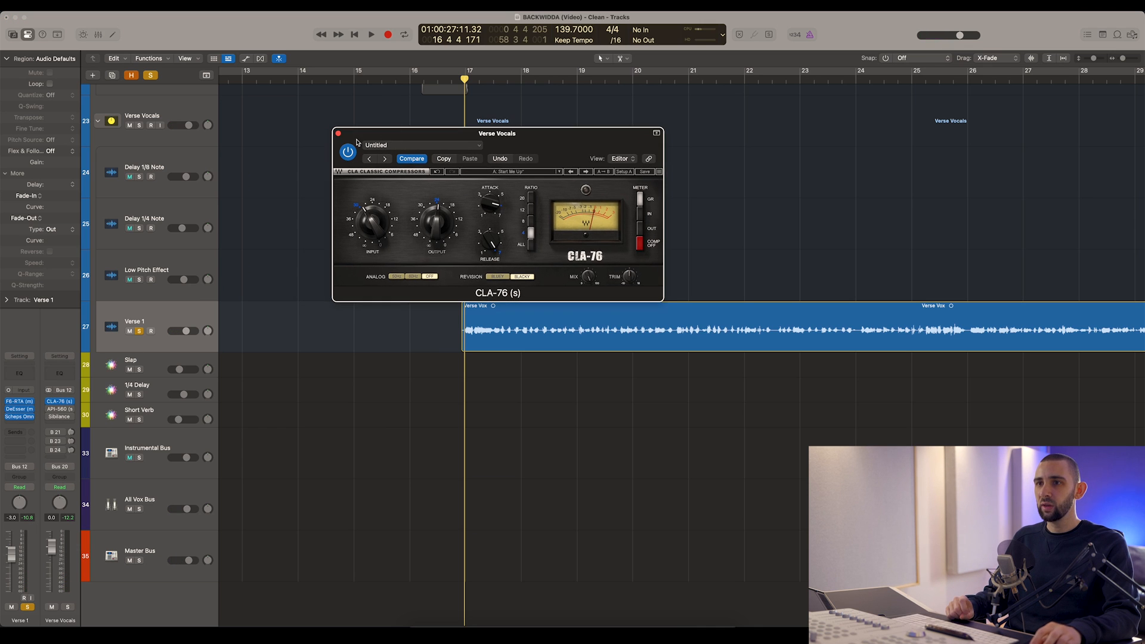
click(339, 135)
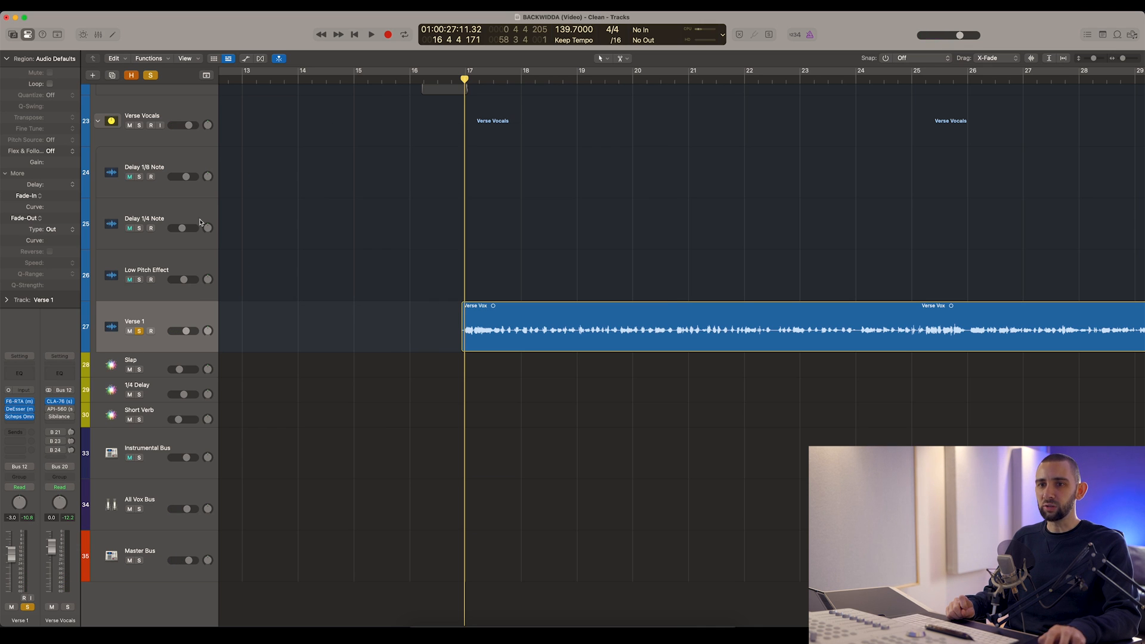
- Enable and open the API-560 equalizer on Verse Vocals and inspect its 16K and 8K bands
click(61, 409)
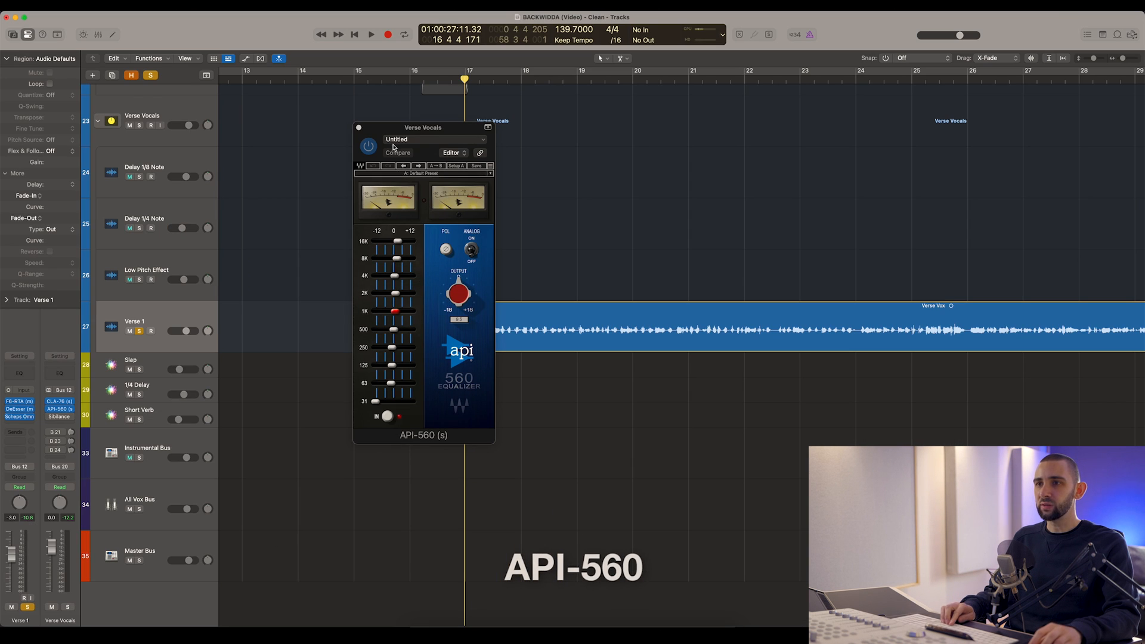
drag(391, 128, 347, 143)
click(503, 164)
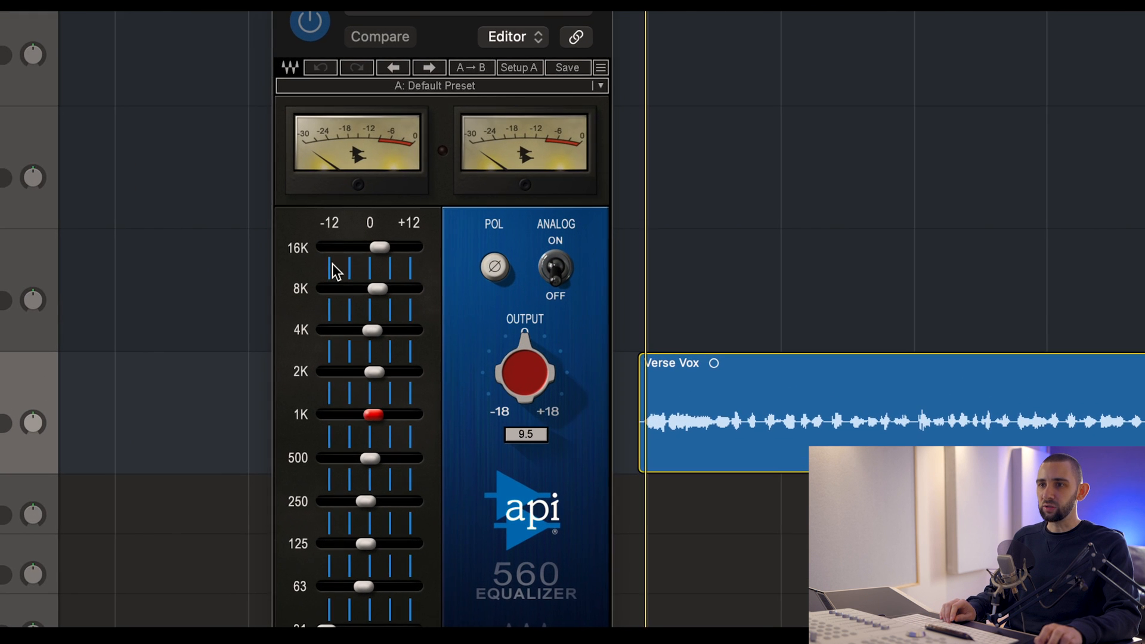
click(351, 257)
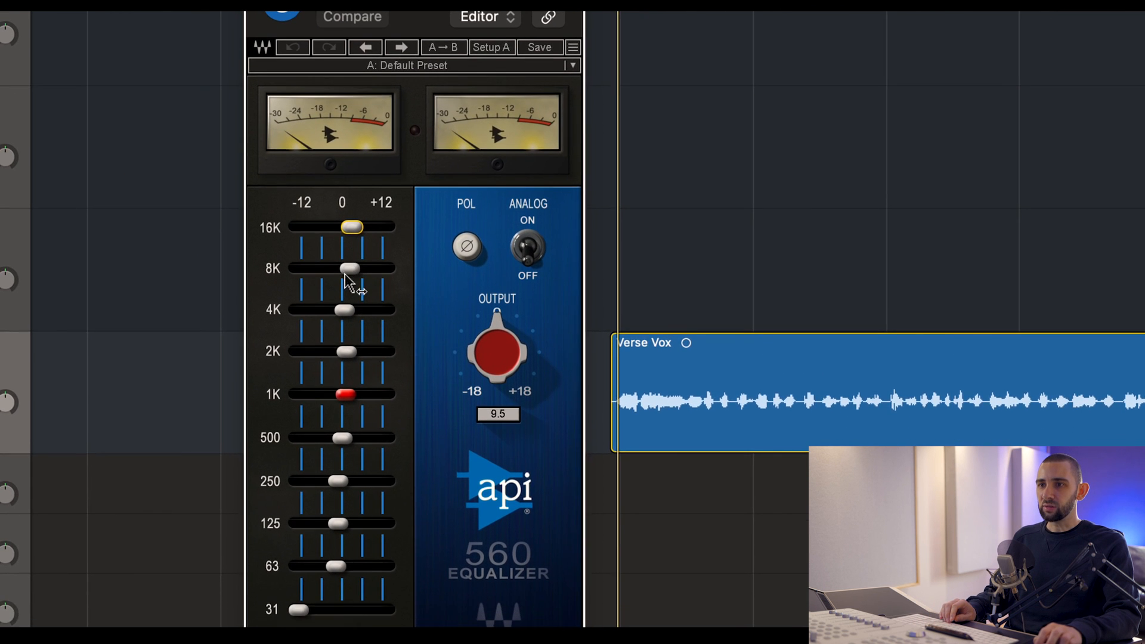
click(346, 294)
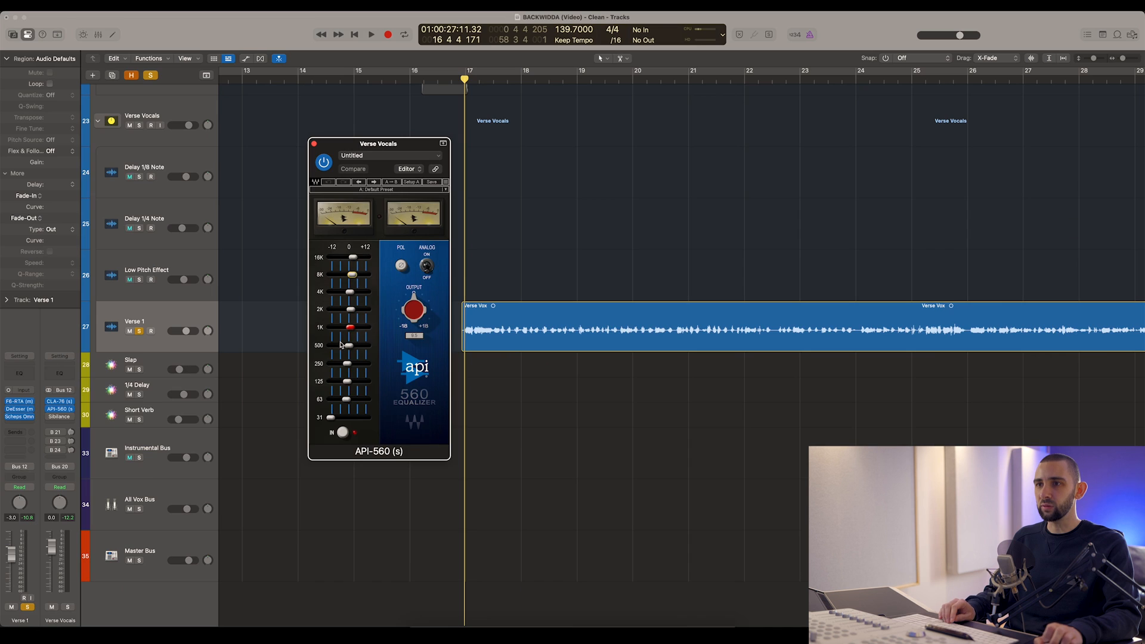
- Play the verse comparing API-560 bypassed and active, leave it active, close the equalizer and stop playback
key(space)
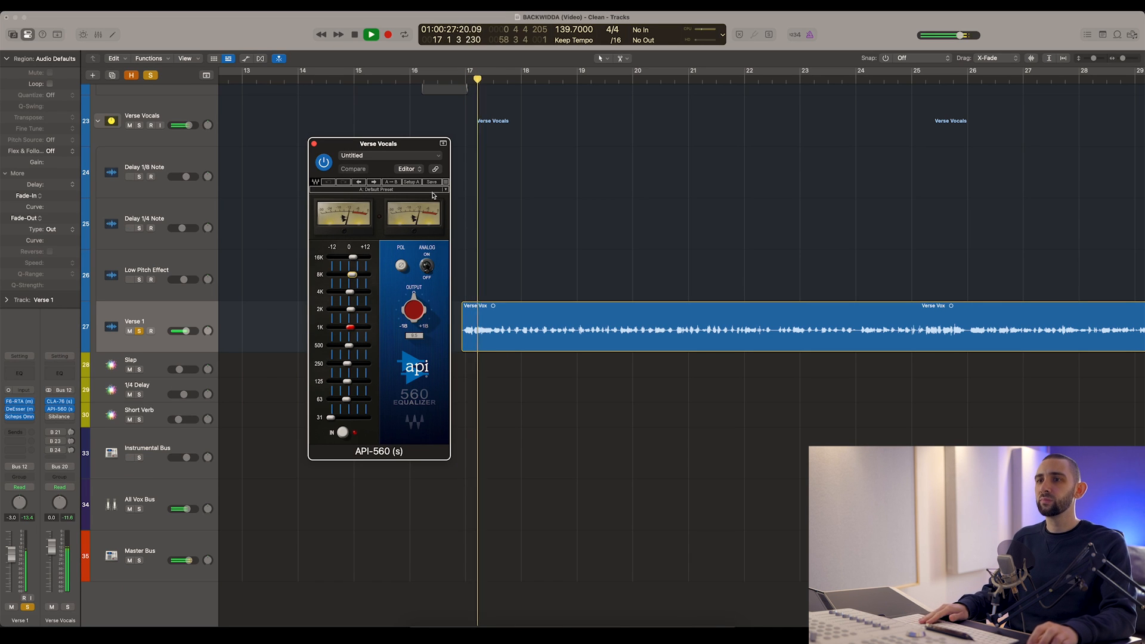
drag(368, 146, 381, 150)
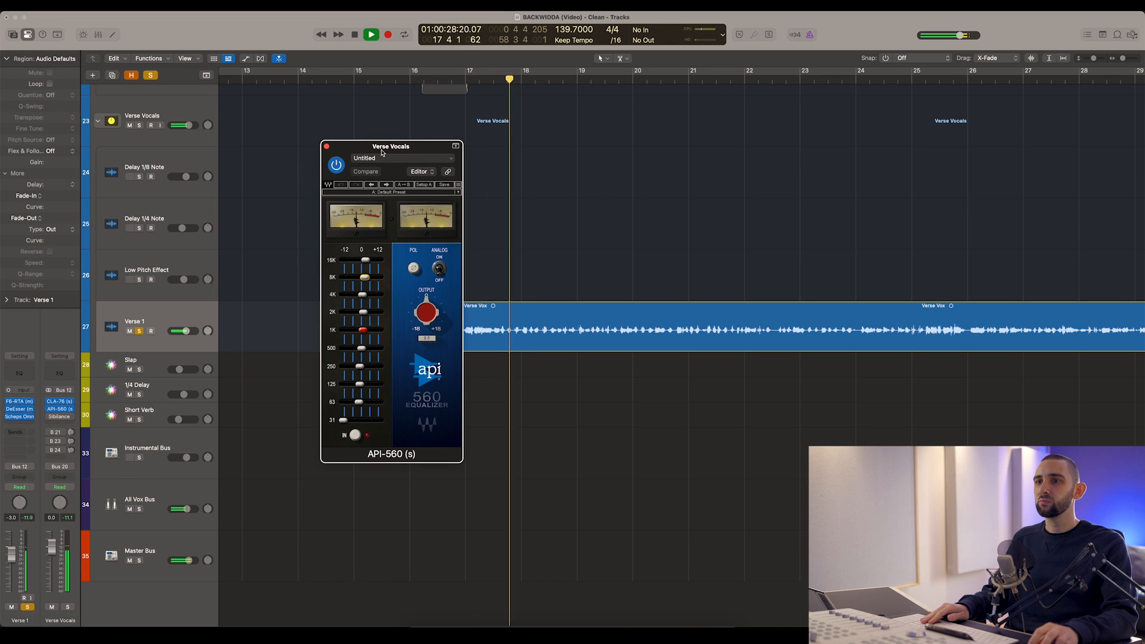
click(337, 166)
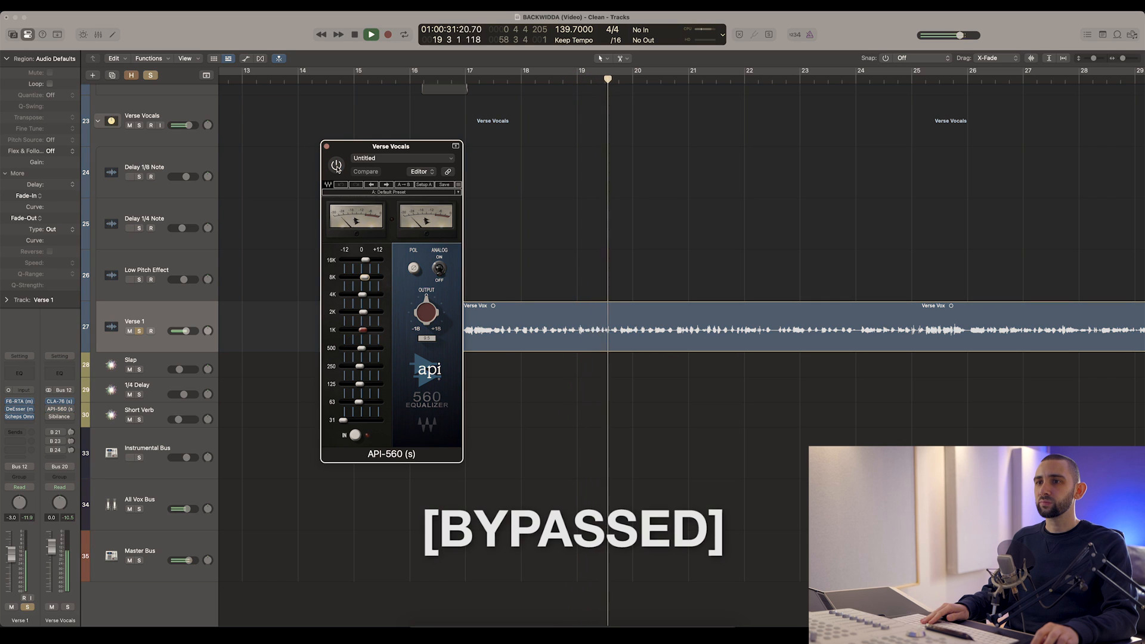
click(337, 166)
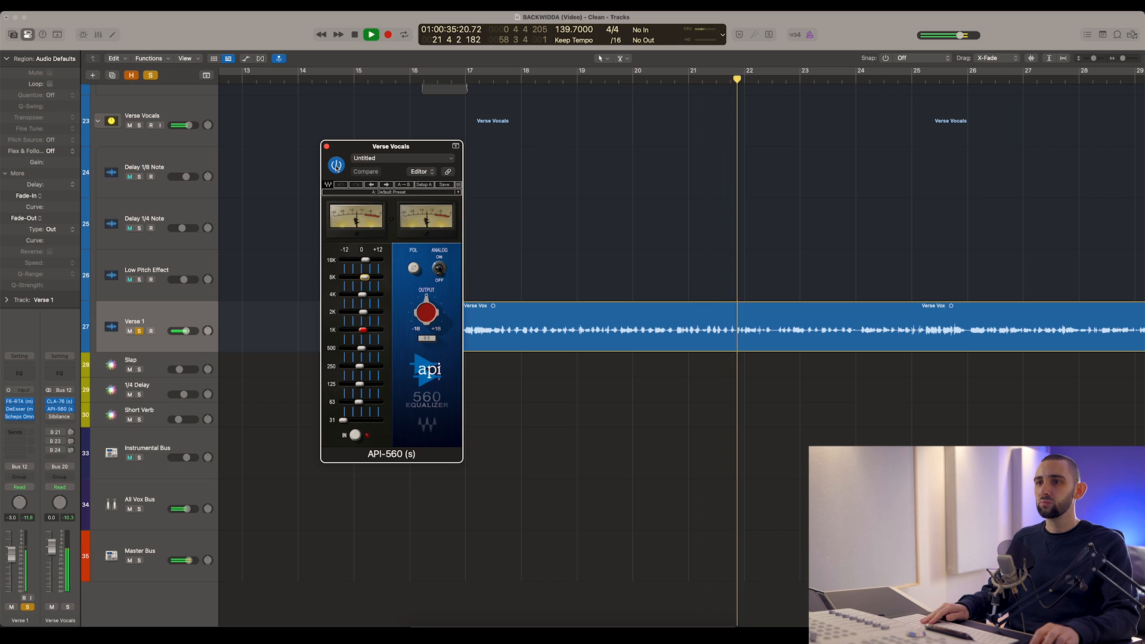
click(337, 166)
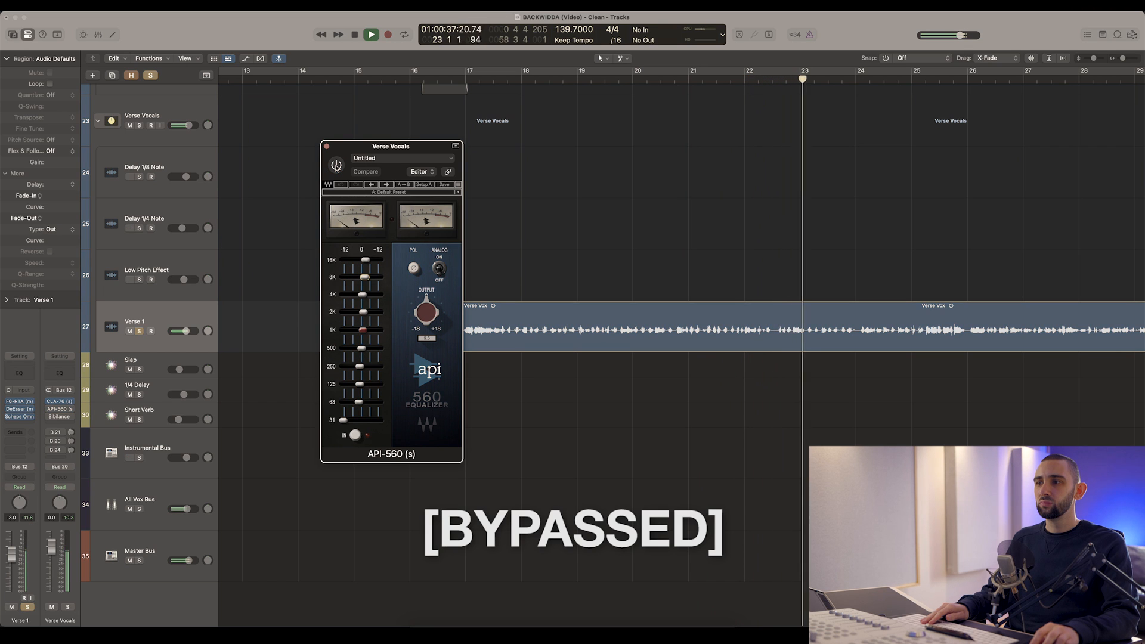
click(337, 166)
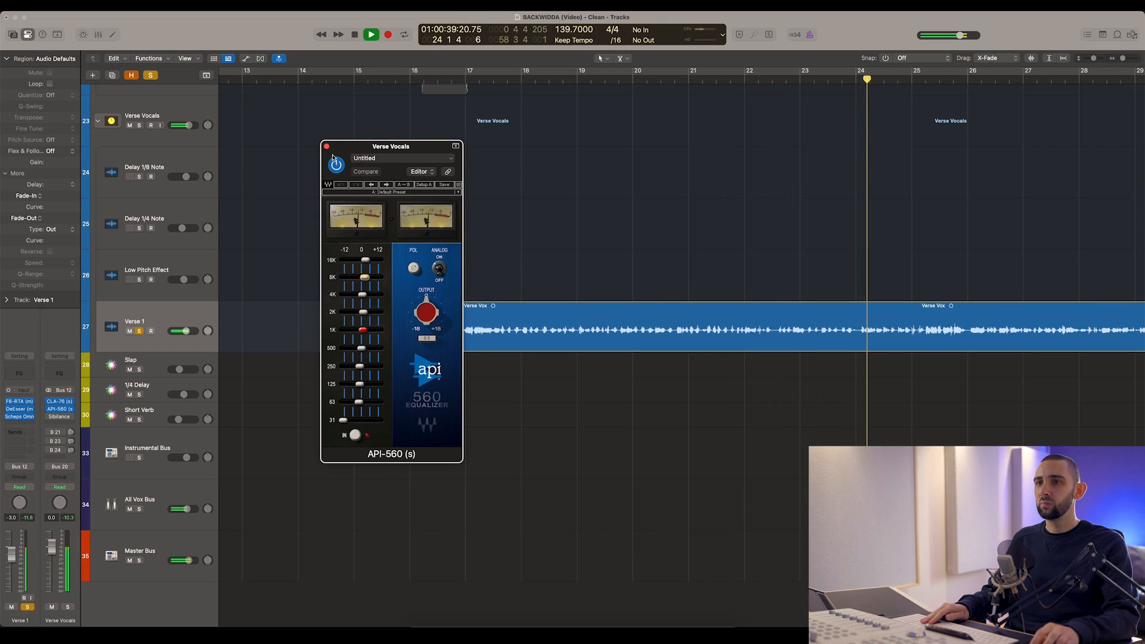
click(326, 146)
key(space)
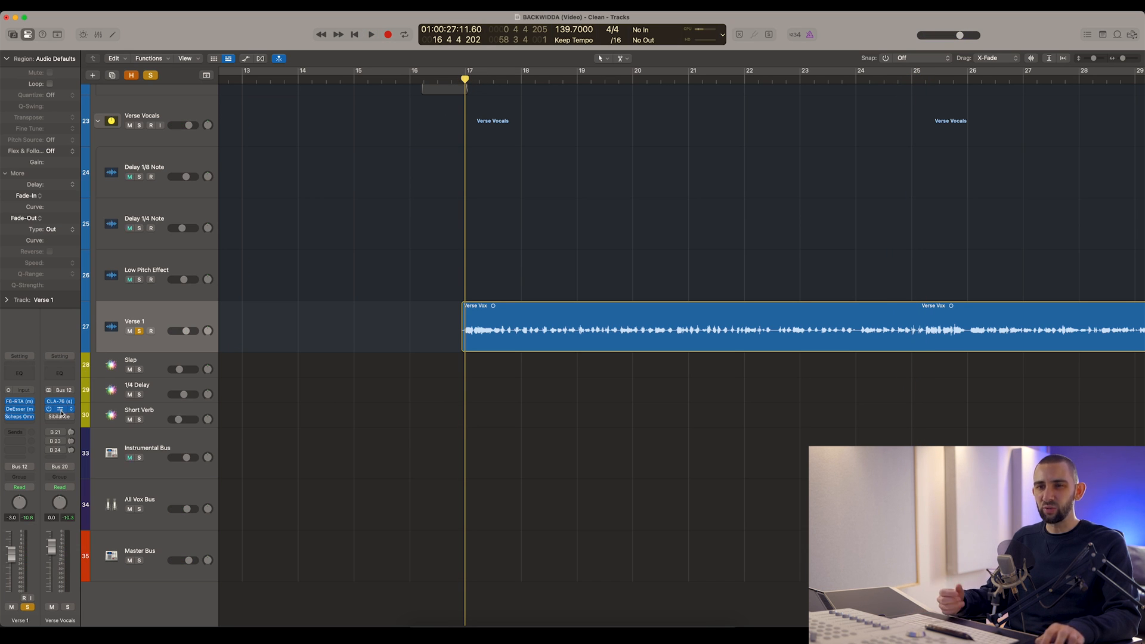
- Enable and open Sibilance on Verse Vocals and set its range to -10.7 dB while the verse plays
click(61, 416)
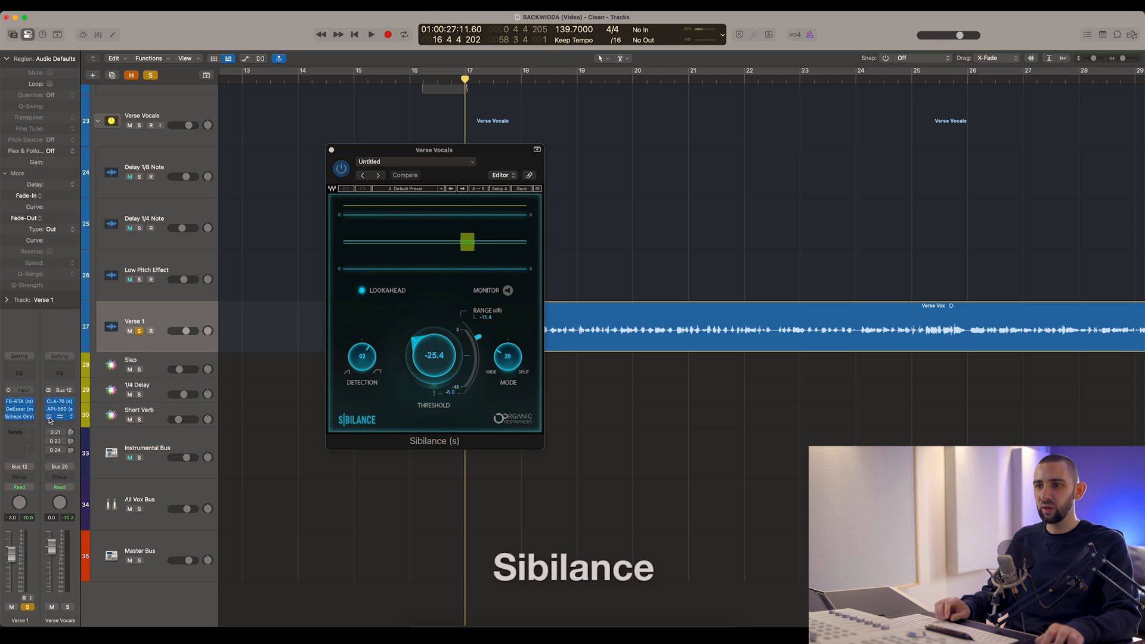
drag(416, 154, 337, 162)
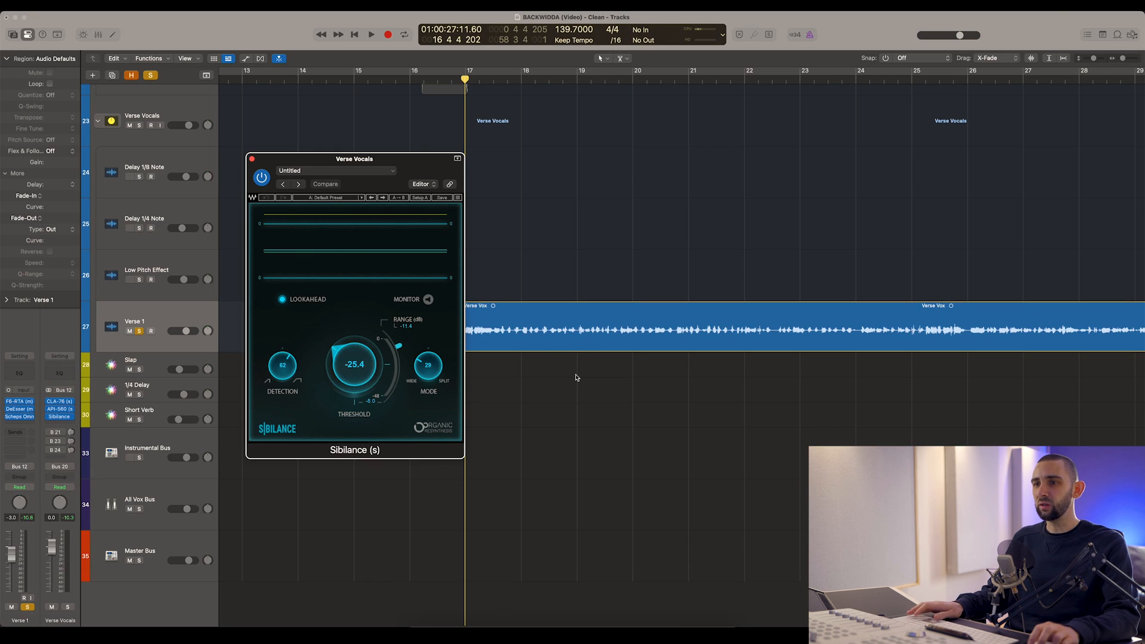
key(space)
drag(387, 163, 417, 160)
drag(430, 343, 429, 337)
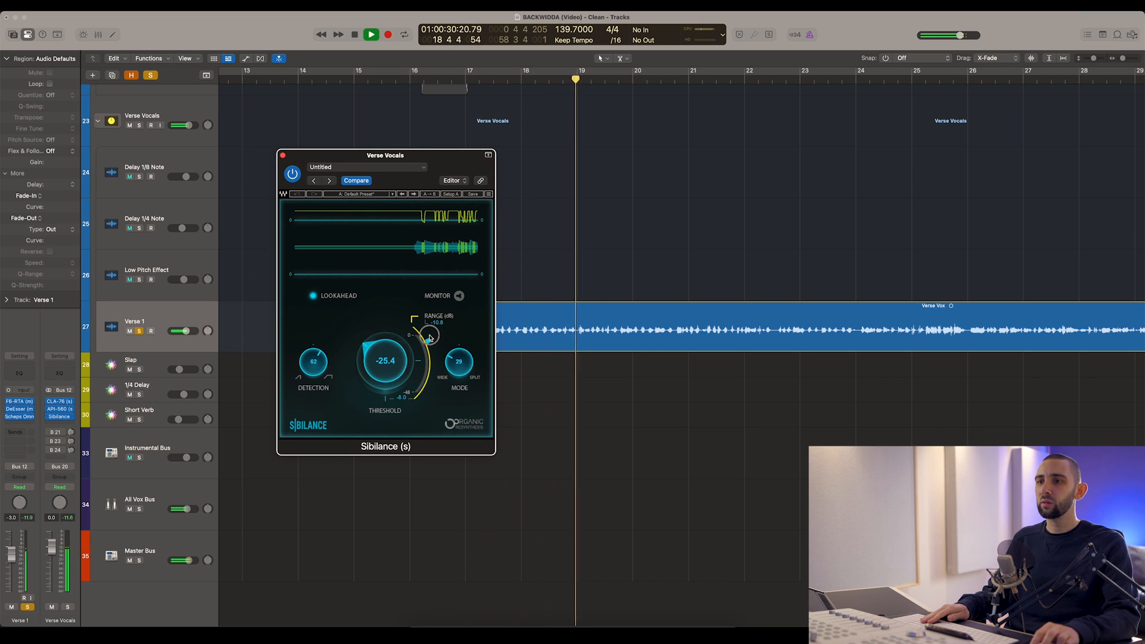
- Compare the verse vocal with Sibilance bypassed and active, leave it active and stop playback
click(293, 173)
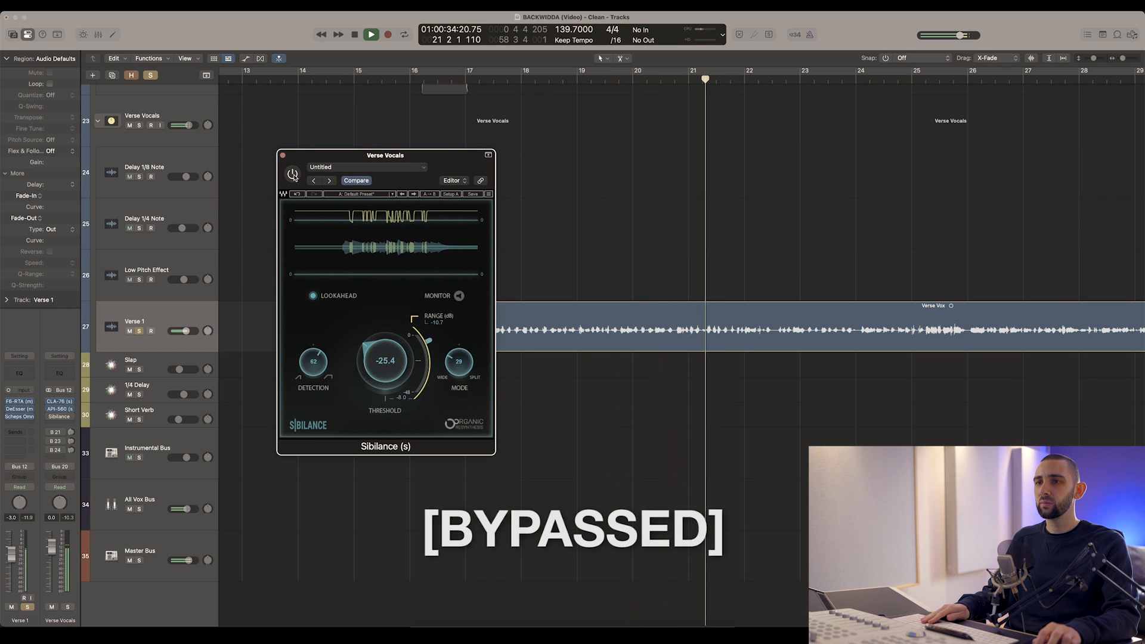
click(292, 174)
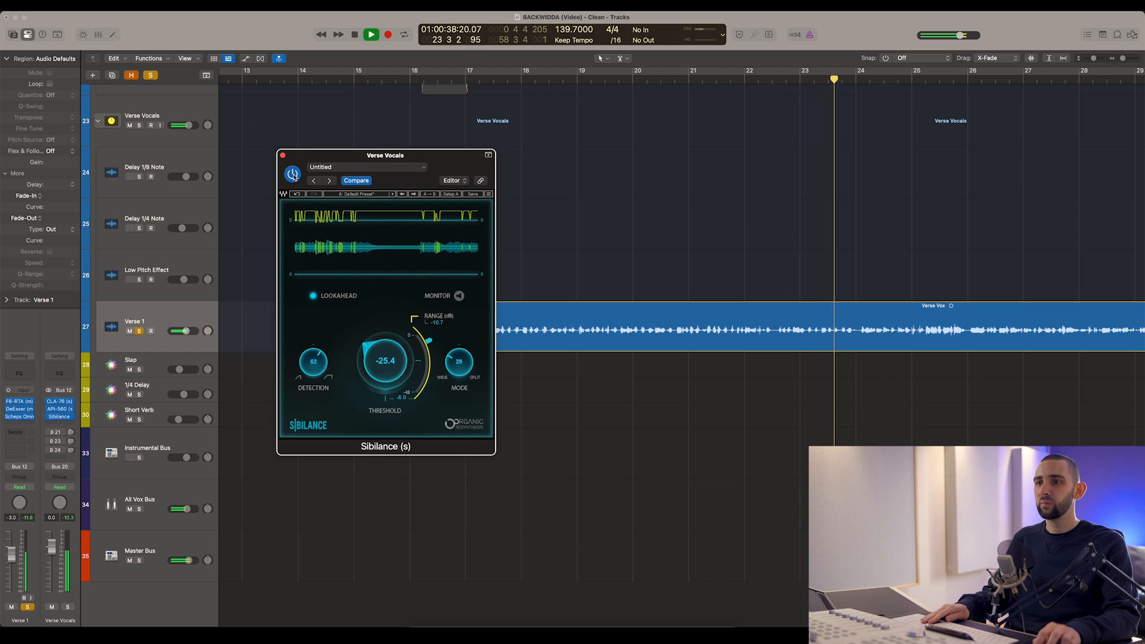
click(293, 174)
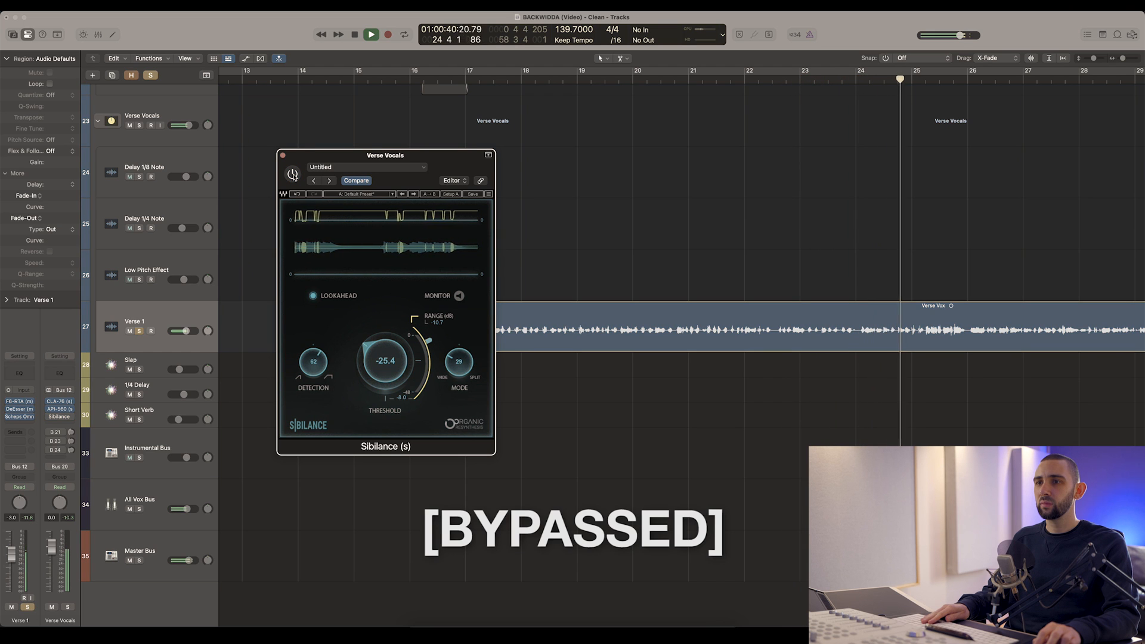
click(293, 174)
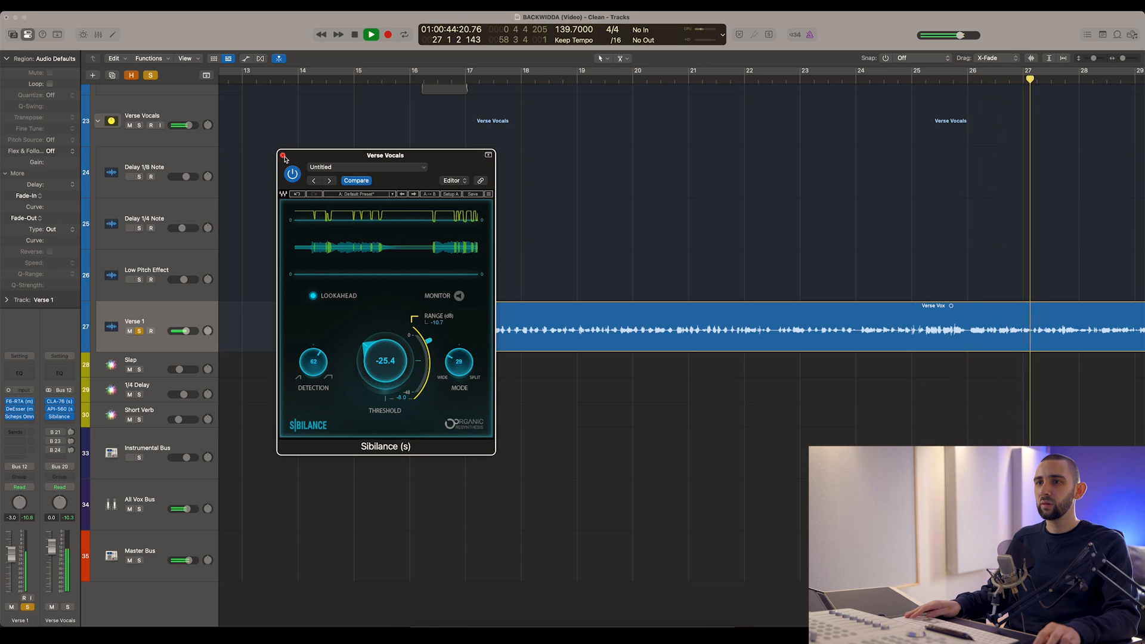
key(space)
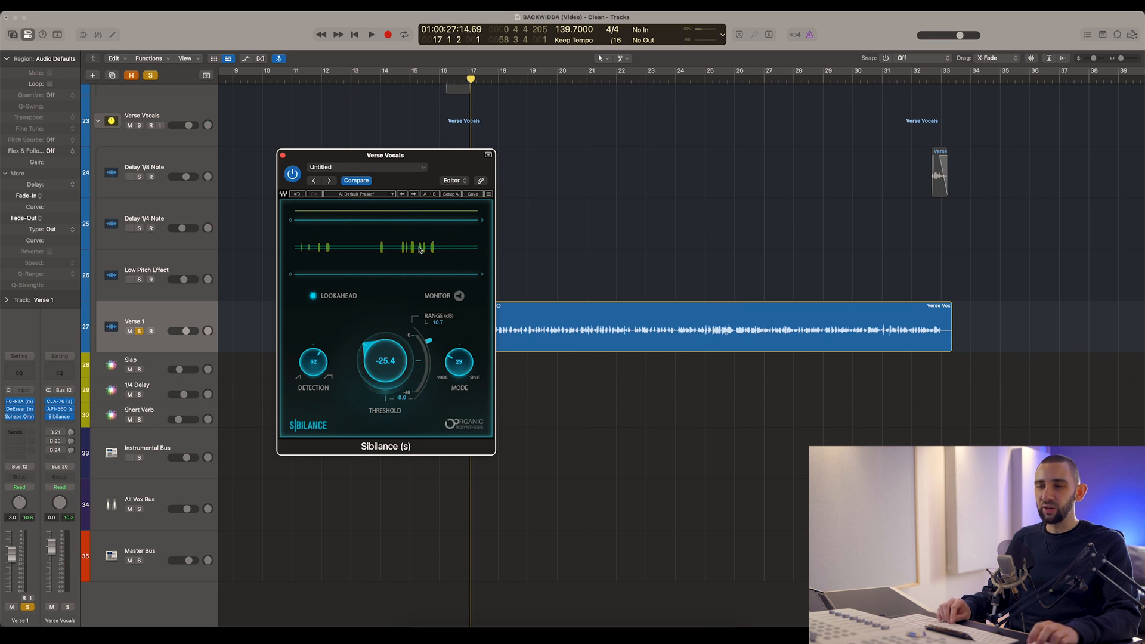
- Play the soloed verse from about bar 26 and compare the vocal with Sibilance bypassed and active
drag(327, 157, 425, 155)
drag(561, 89, 734, 118)
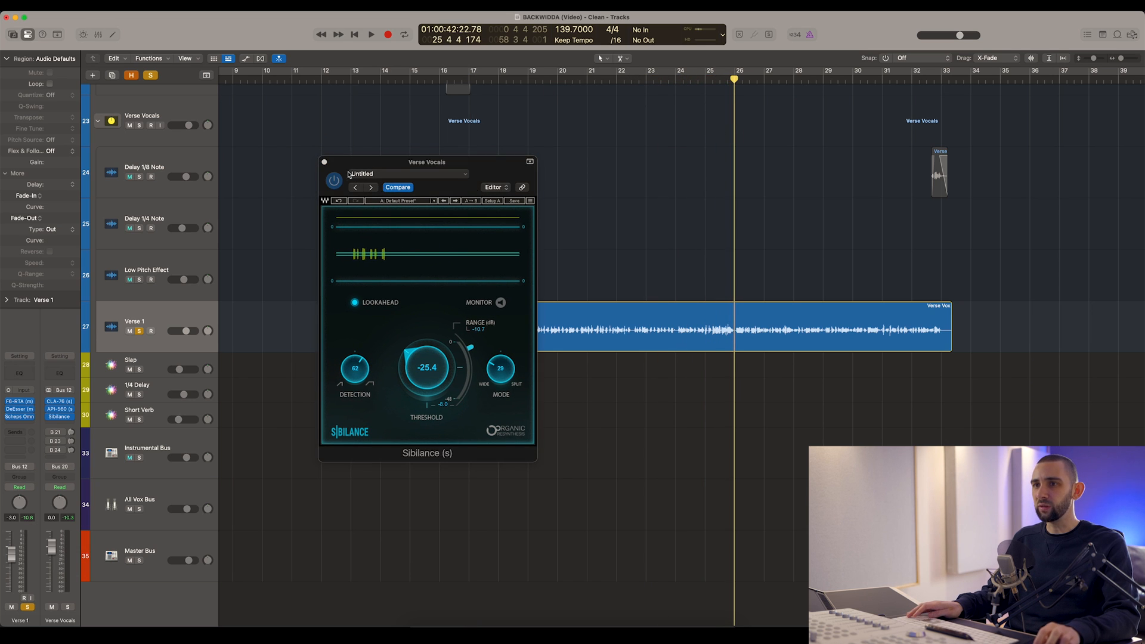
drag(349, 174, 350, 168)
key(space)
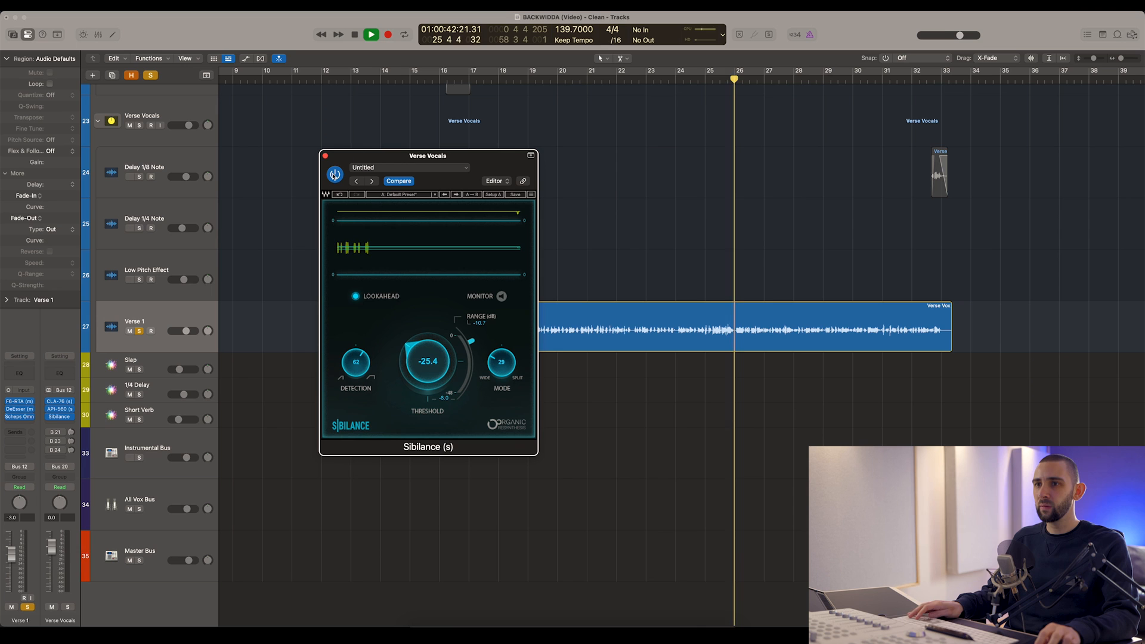
click(336, 174)
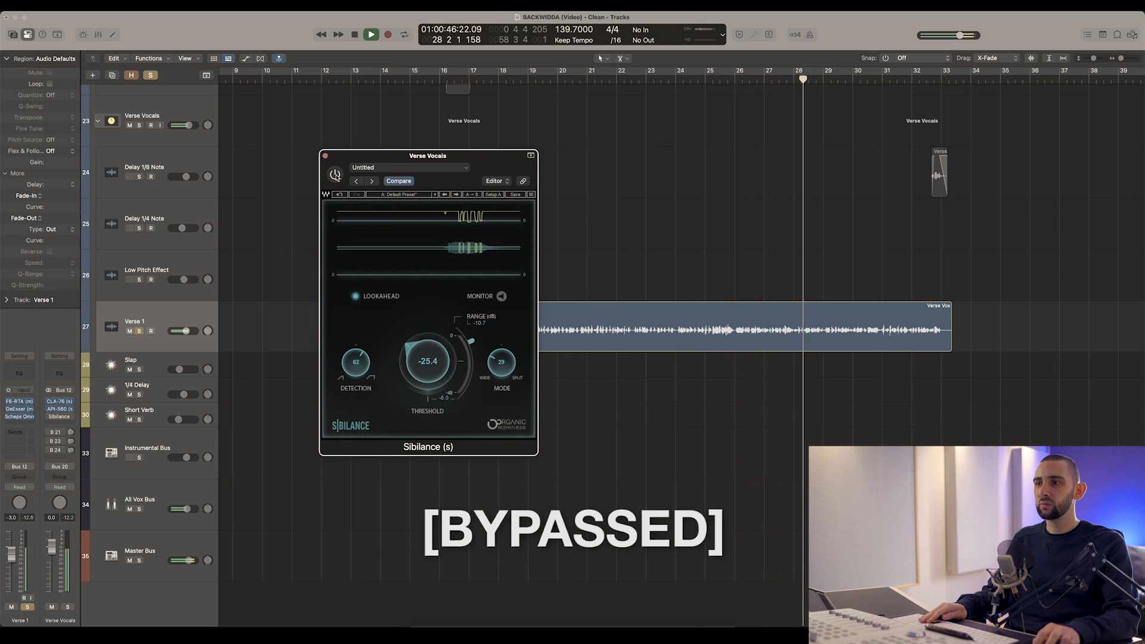
click(335, 174)
- Replay the verse passage around bar 27 to compare Sibilance bypassed and active again, leave it active, stop playback and close the plug-in
click(757, 90)
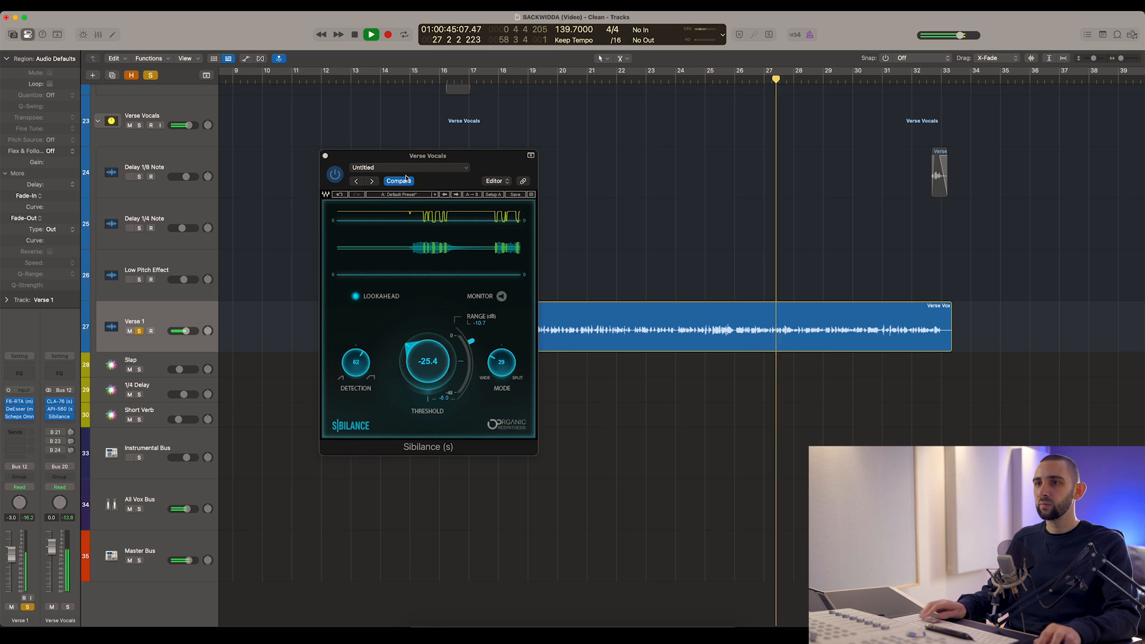
click(335, 175)
key(comma)
key(comma)
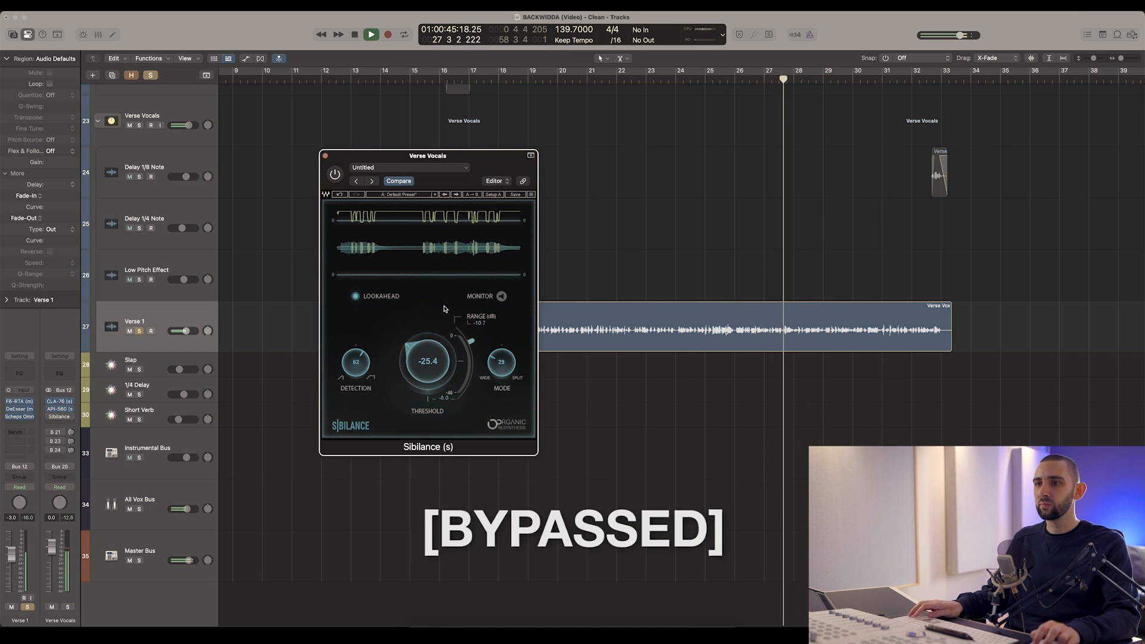
click(335, 174)
key(space)
click(325, 155)
- Enable the Bus 21 send on Verse Vocals and solo the Slap track
click(115, 342)
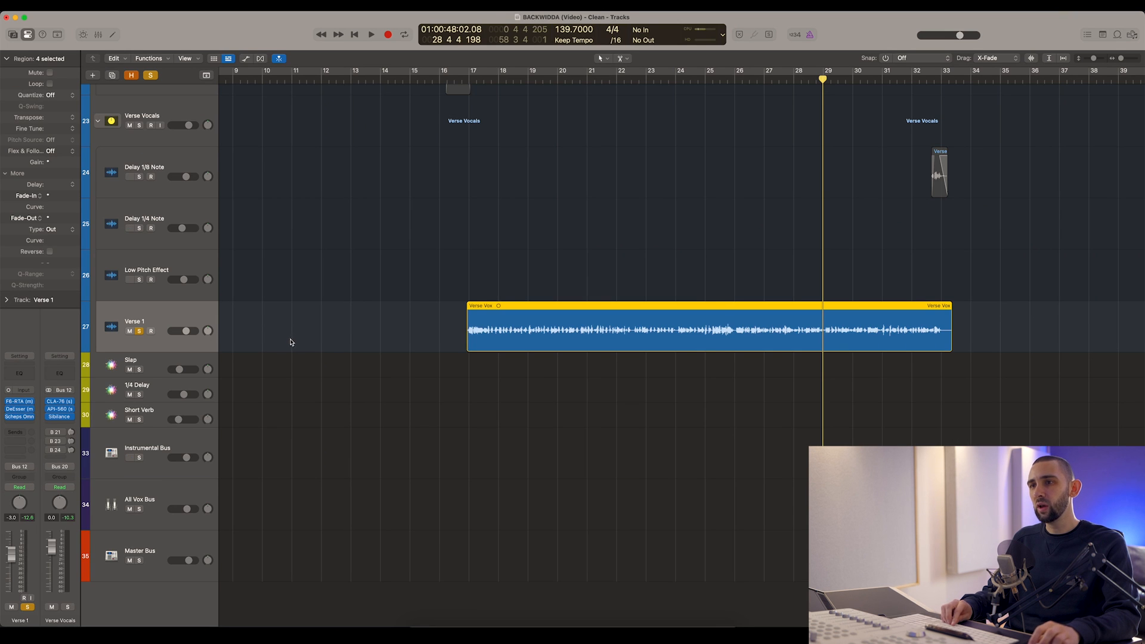
click(291, 342)
drag(475, 81, 515, 78)
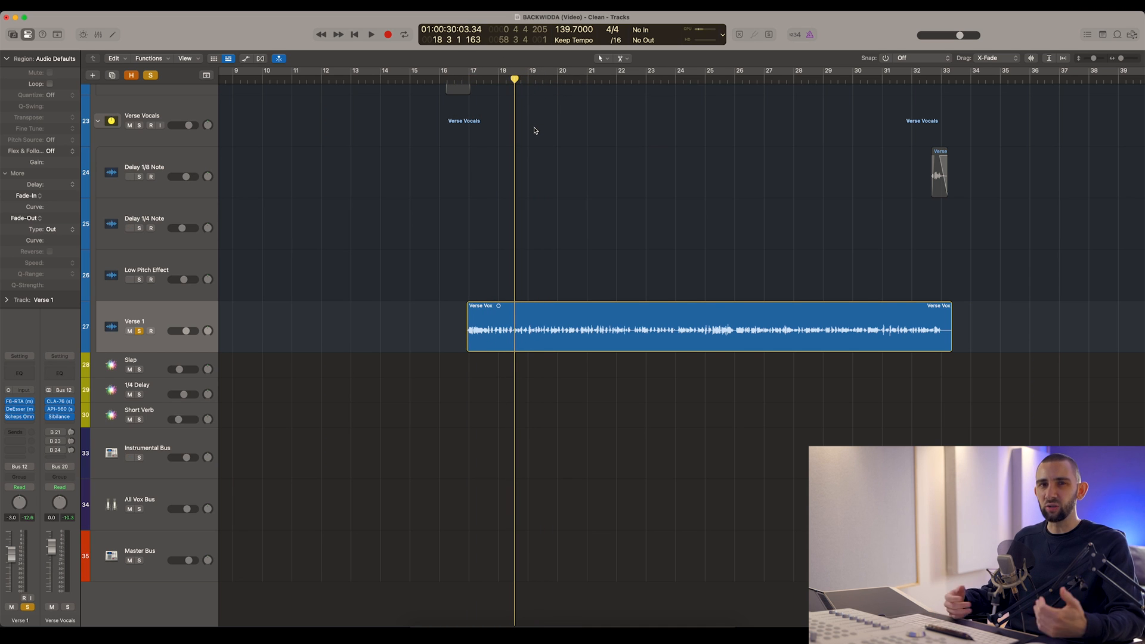
click(554, 79)
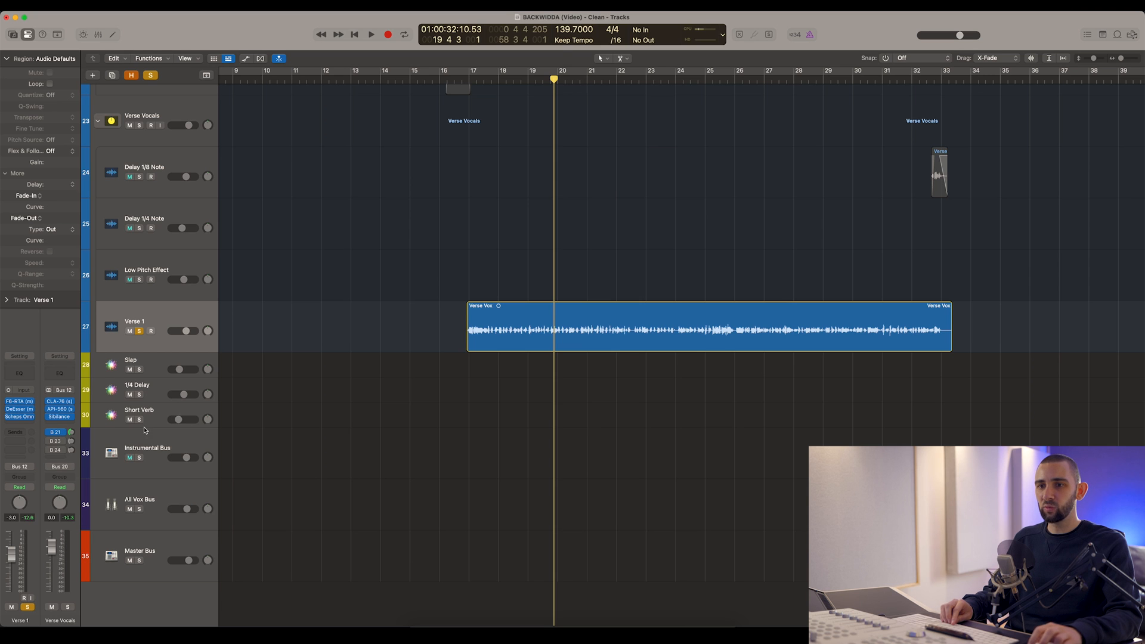
click(141, 370)
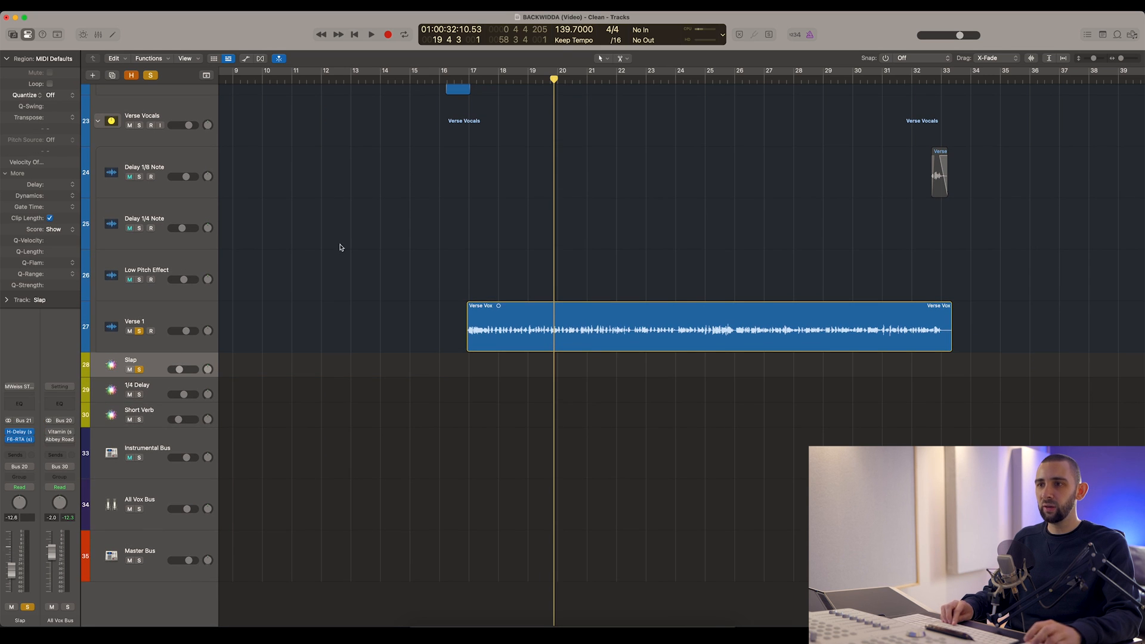
- Play the verse with the slap delay from about bar 19, open H-Delay on the Slap track and stop playback
click(529, 79)
key(space)
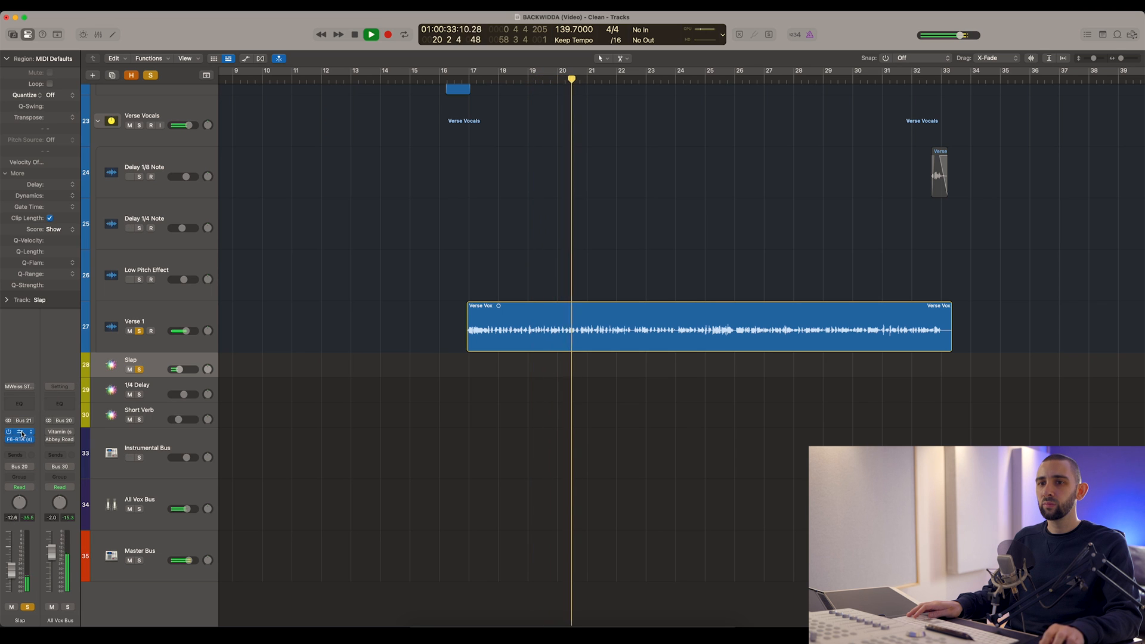
click(22, 432)
drag(423, 128, 370, 121)
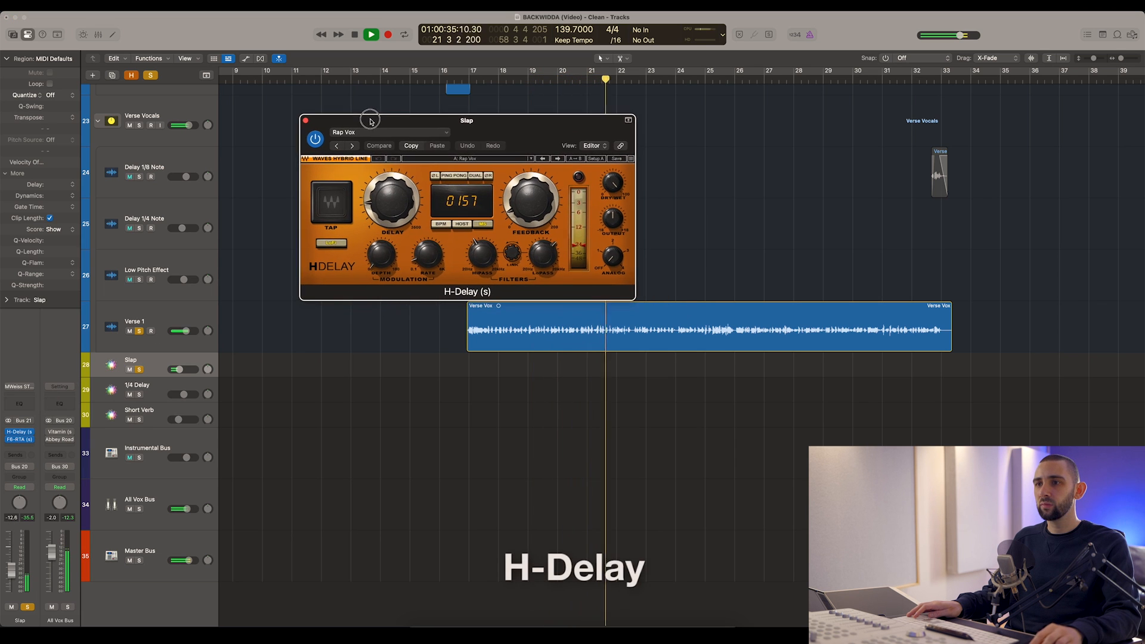
key(space)
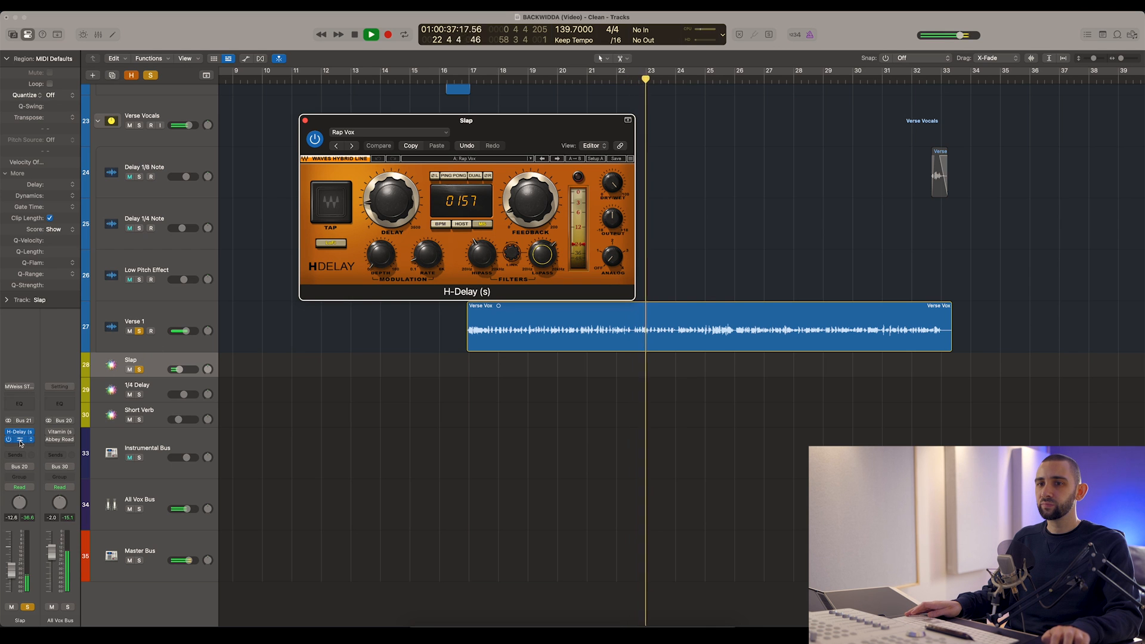
- Open the F6-RTA equalizer on the Slap track in front of H-Delay and inspect its curve with playback stopped
click(20, 439)
drag(405, 123, 314, 212)
key(space)
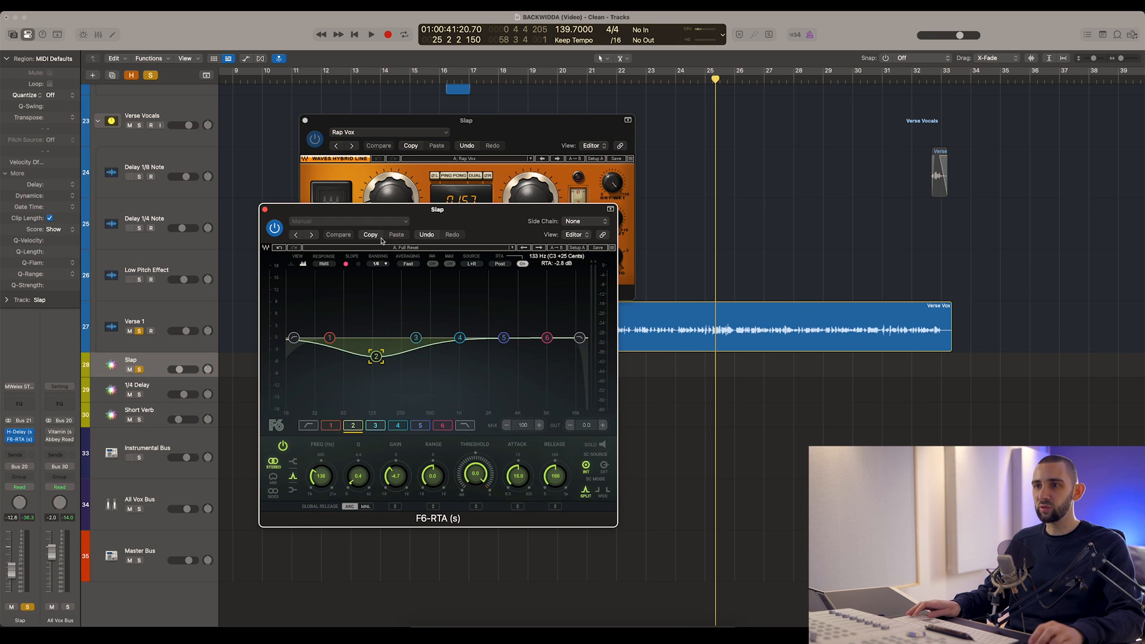
drag(403, 215, 407, 217)
- Play the verse comparing the Slap track's F6-RTA bypassed and active, leave it active, close both plug-ins and stop playback
key(space)
click(280, 230)
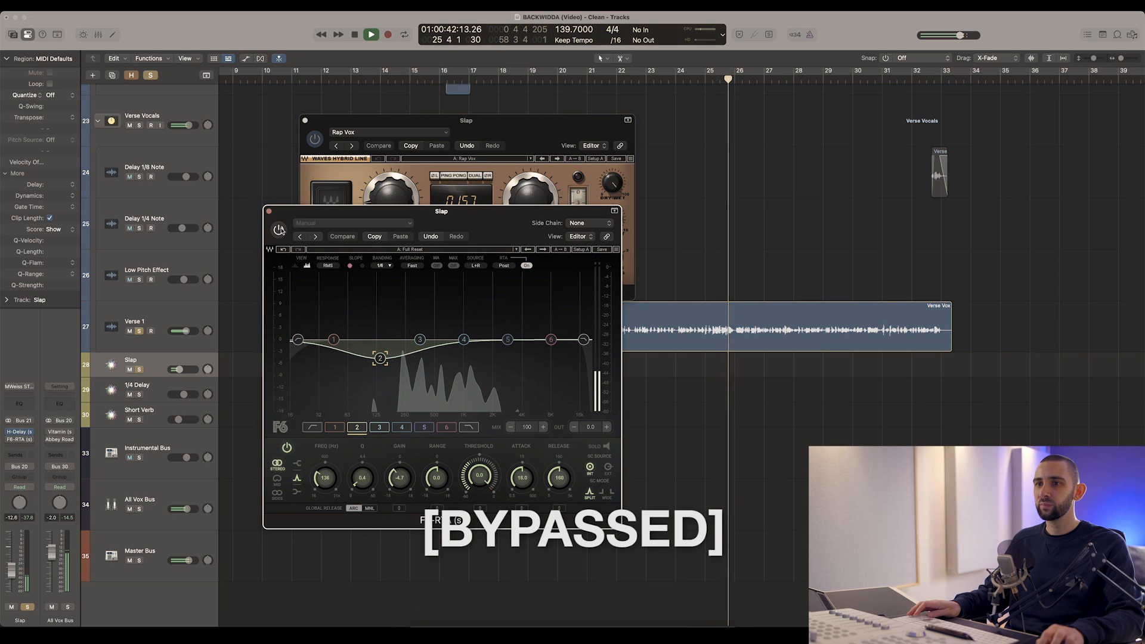
click(280, 229)
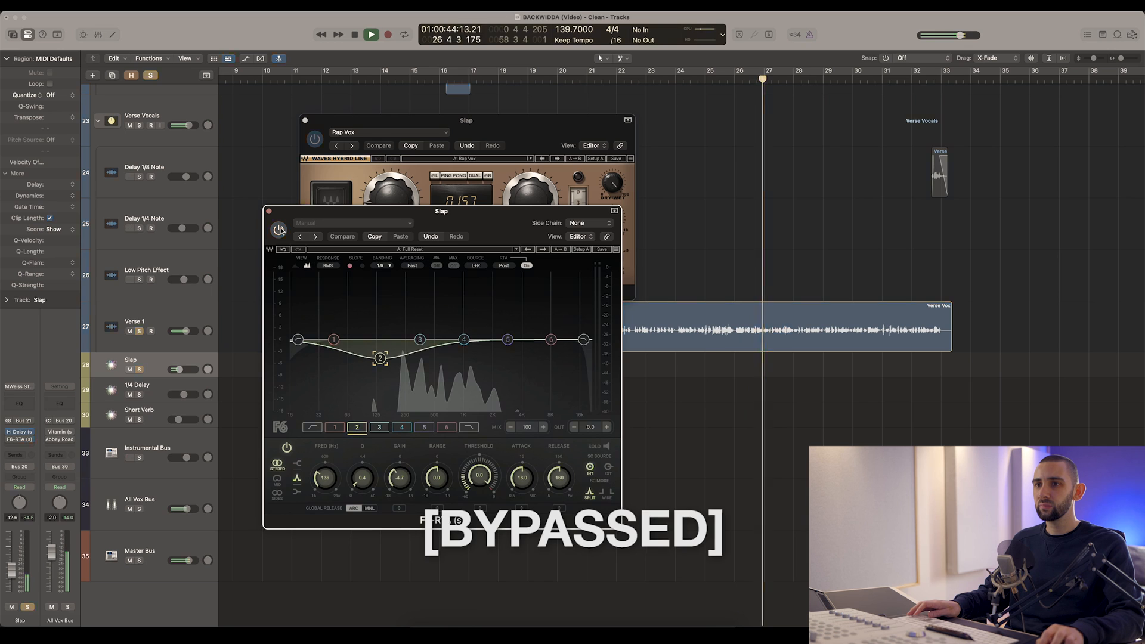
click(269, 212)
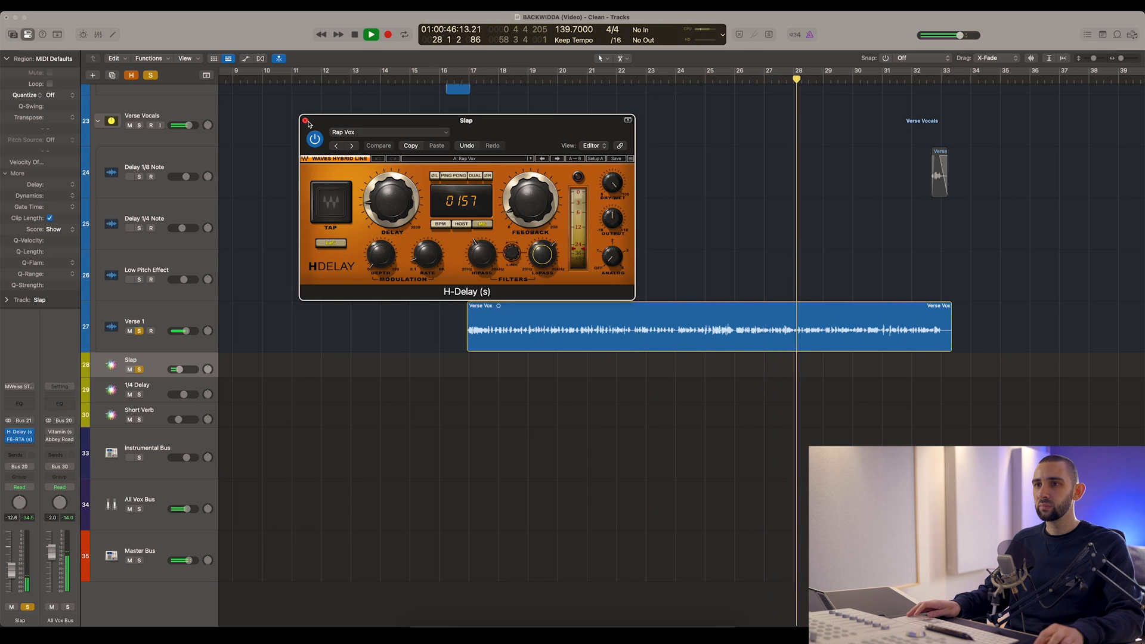
click(305, 120)
key(space)
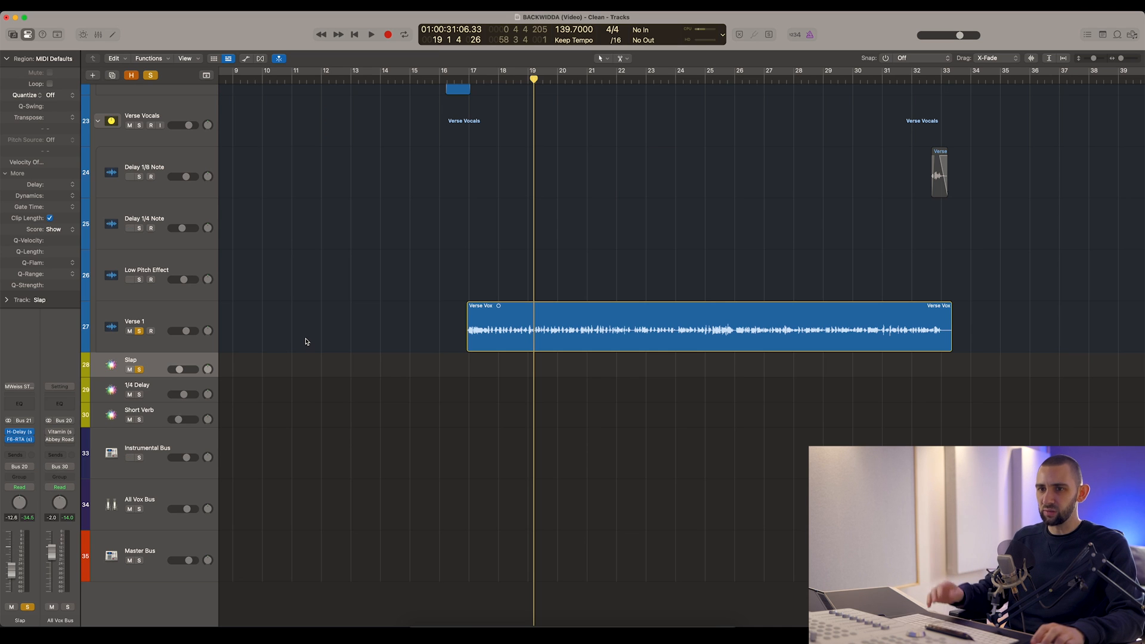
- Solo the 1/4 Delay track, play the verse from about bar 22 and open its H-Delay plug-in
key(Up)
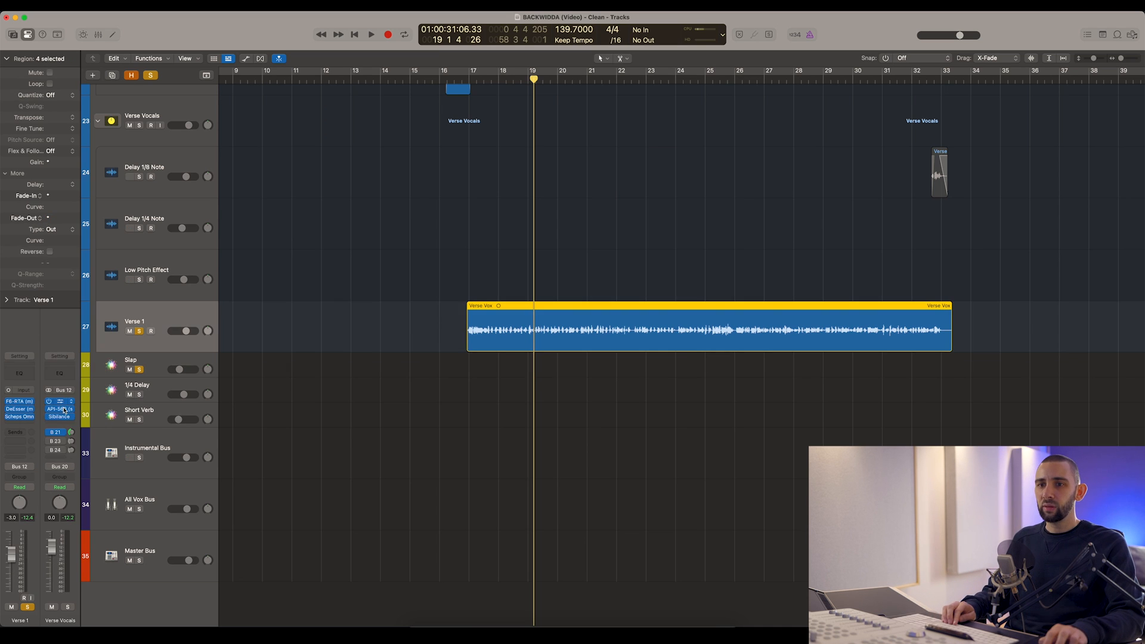
click(152, 390)
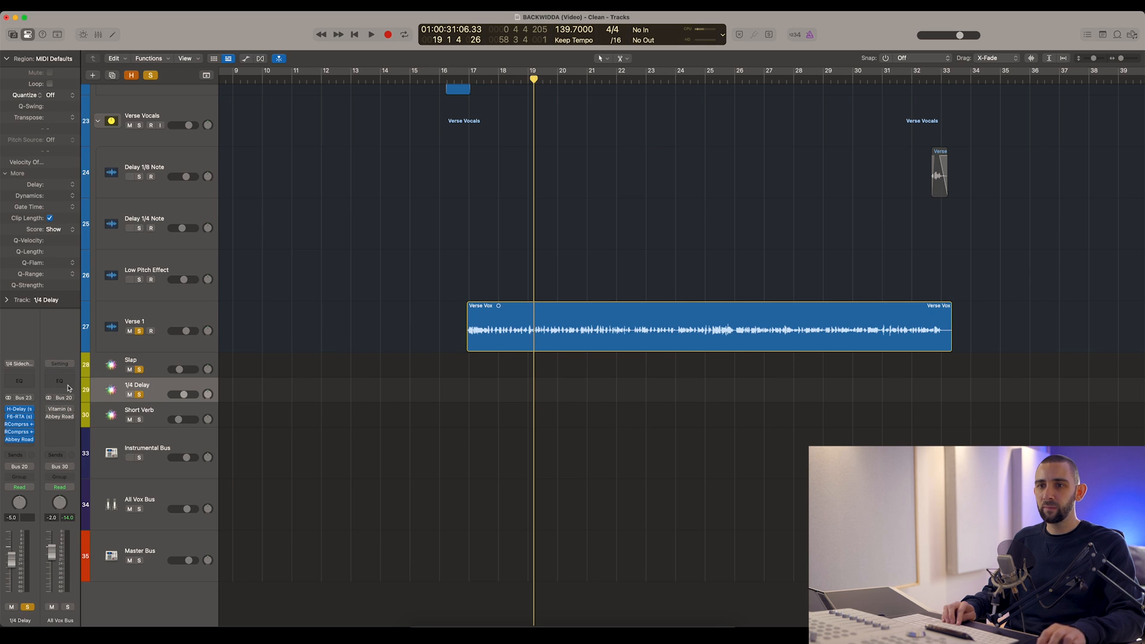
drag(531, 79, 632, 87)
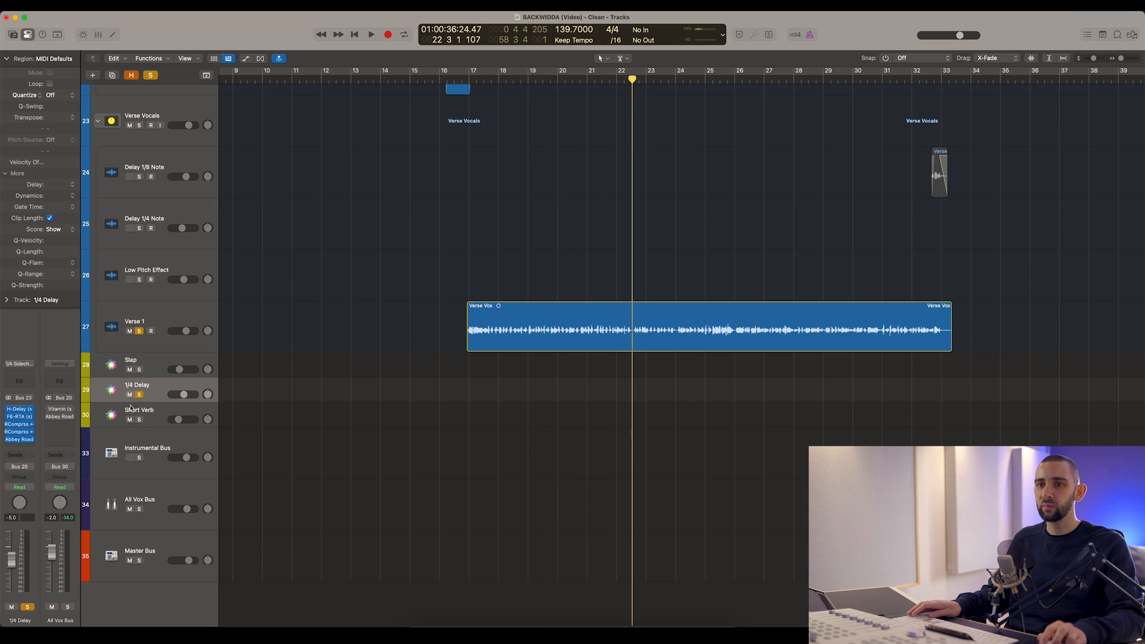
key(space)
click(19, 409)
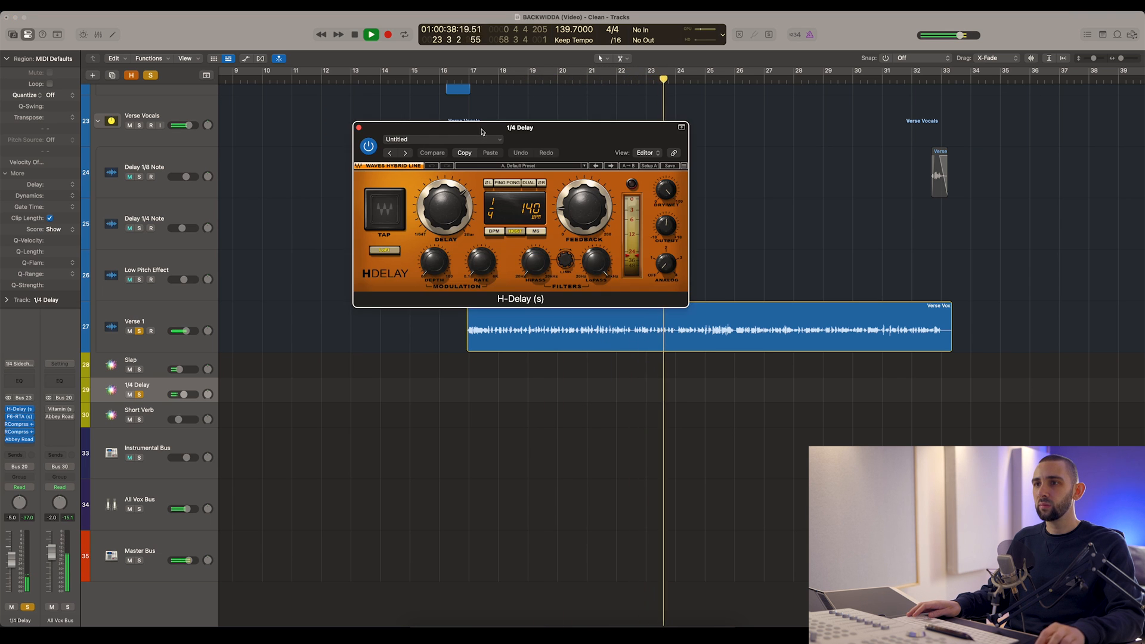
drag(481, 132, 403, 132)
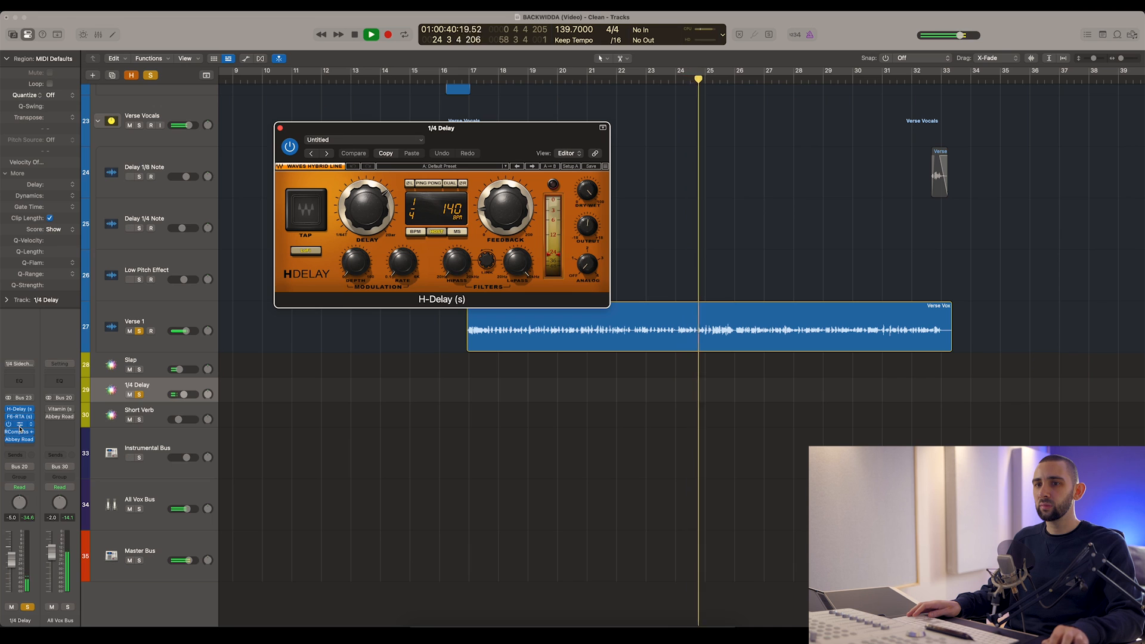
key(space)
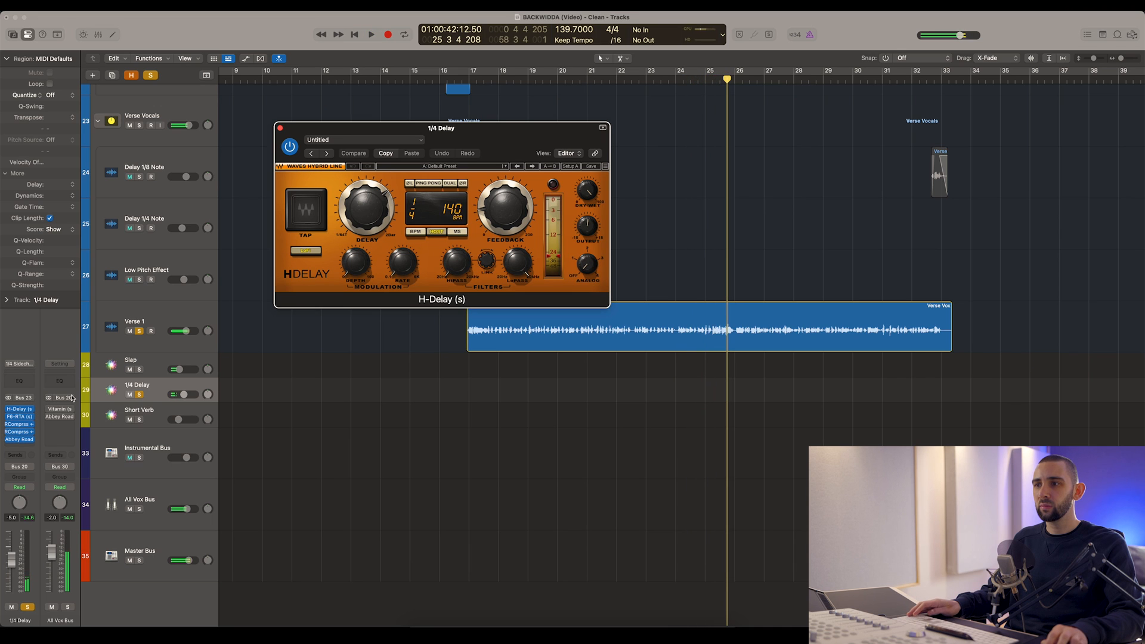
- Open F6-RTA on the 1/4 Delay track during playback, arrange it below H-Delay and stop playback to inspect the filters
click(24, 417)
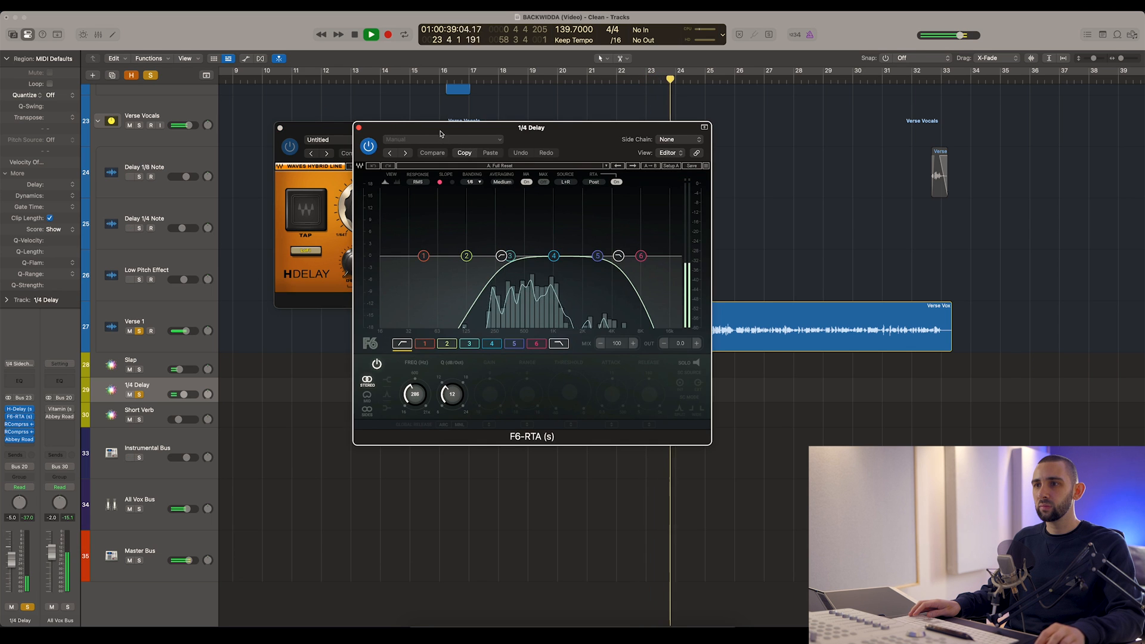
drag(430, 127, 351, 290)
drag(386, 123, 367, 69)
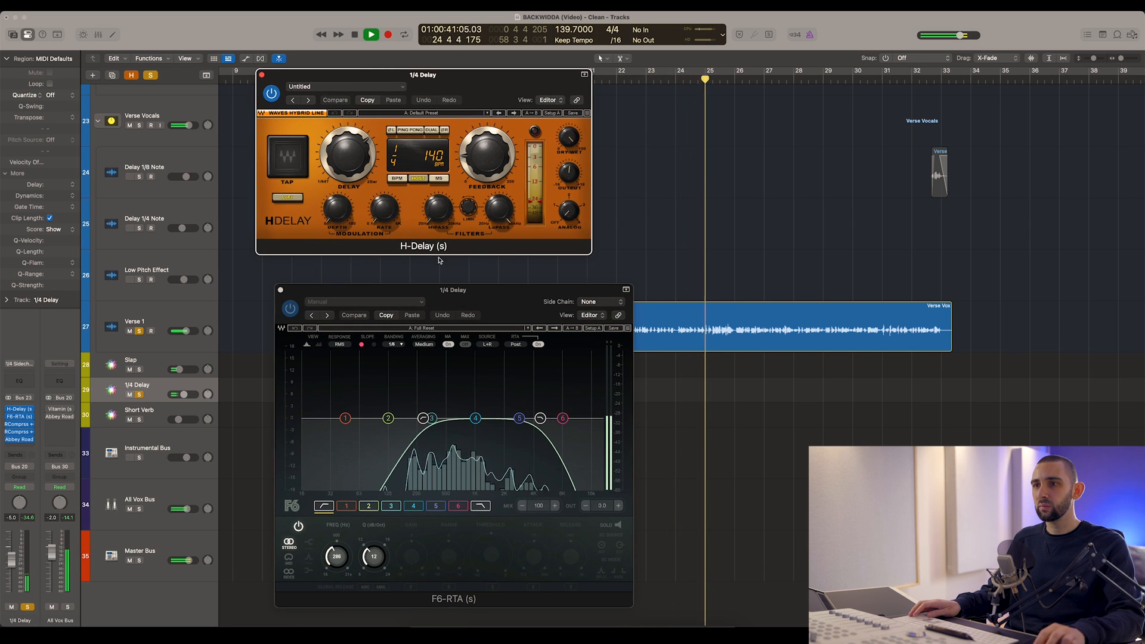
drag(453, 291, 428, 264)
key(space)
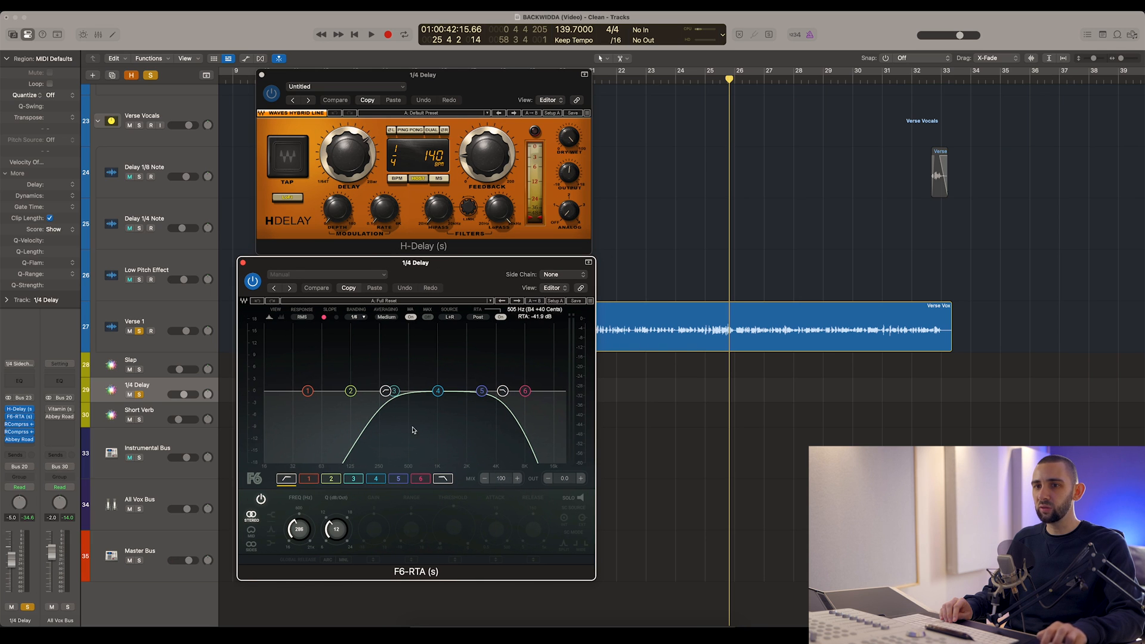
- Replay the verse comparing the 1/4 Delay's F6-RTA bypassed and active, leave it active, stop playback and close both plug-ins
drag(679, 82, 604, 80)
key(space)
click(253, 281)
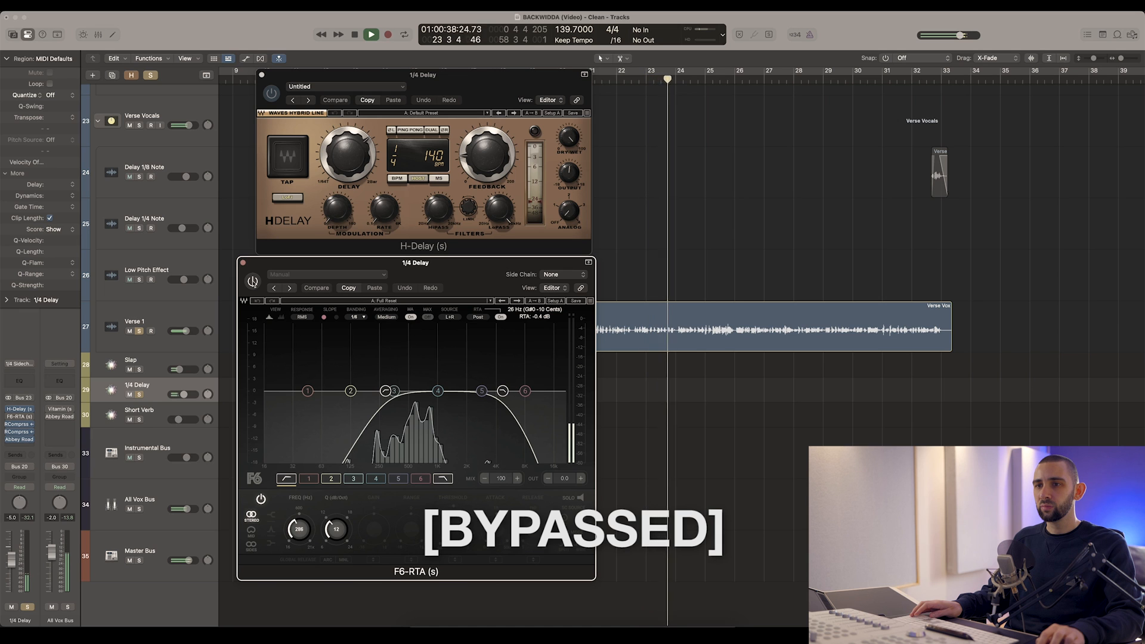
click(253, 281)
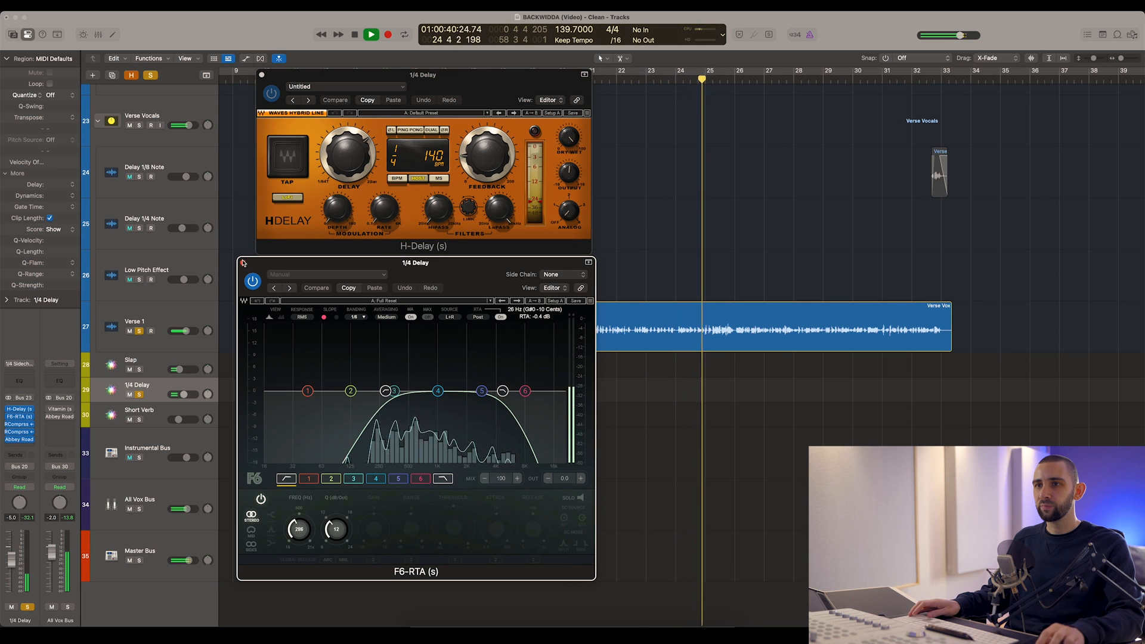
click(244, 263)
key(space)
key(super+w)
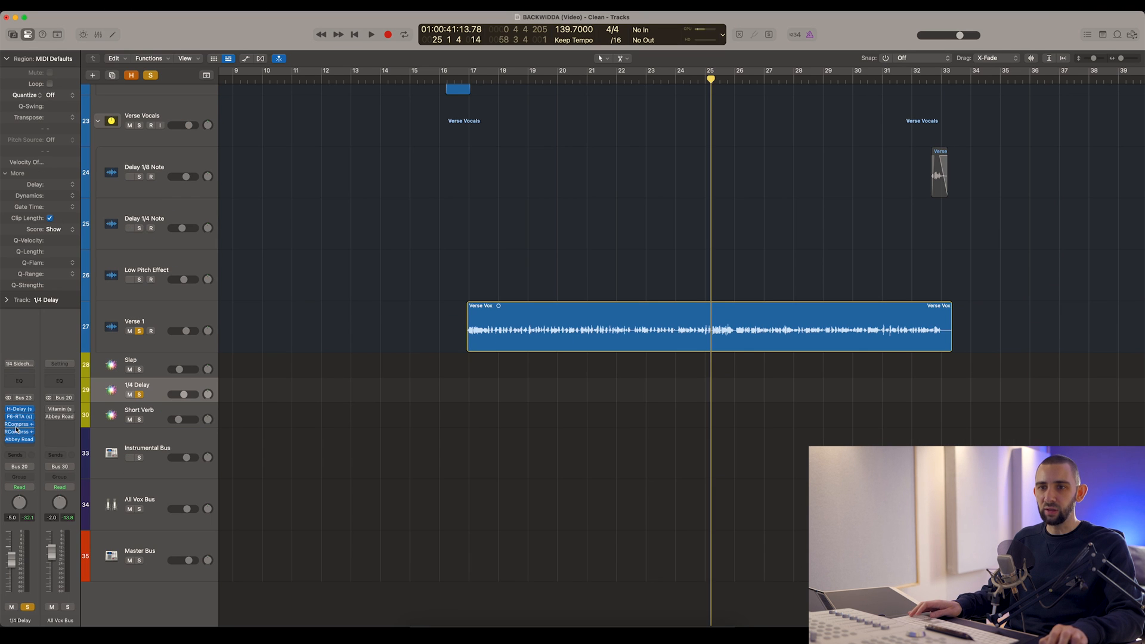
- Choose Bus 11 as side chain source of the 1/4 Delay's first RCompressor and briefly open the second RCompressor to check its side chain
click(17, 428)
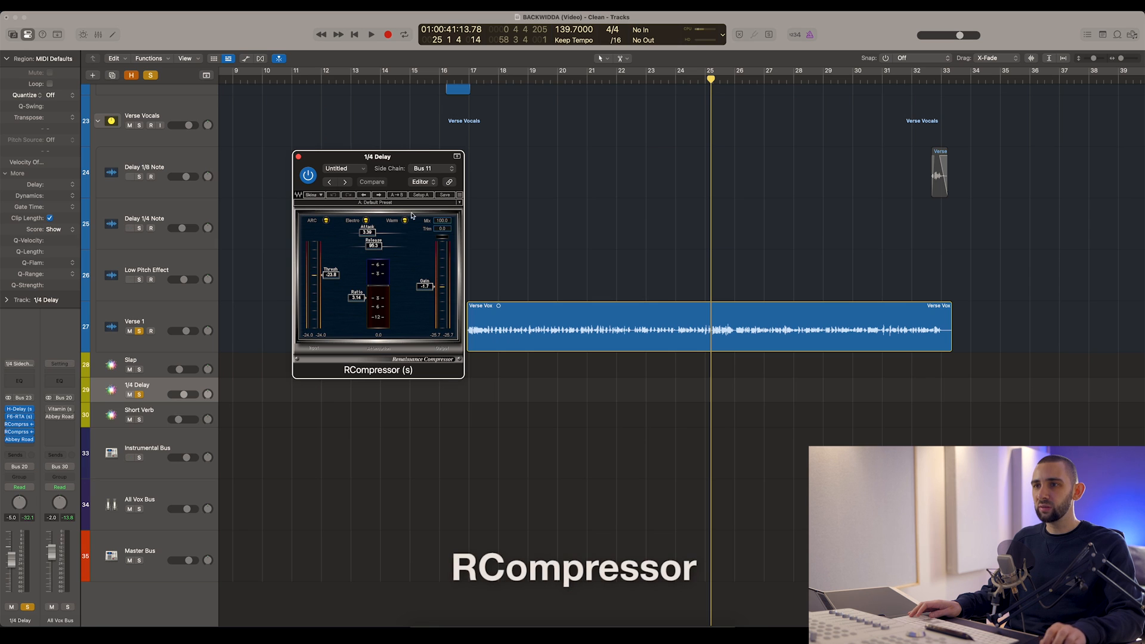
click(558, 81)
drag(427, 158, 415, 150)
click(417, 160)
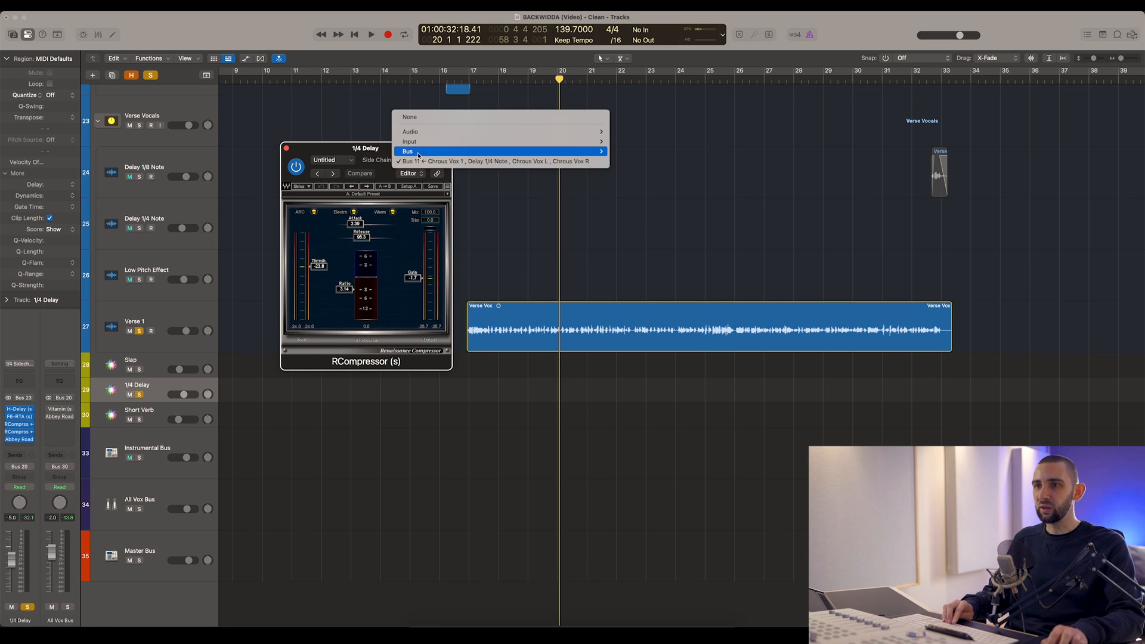
mouse_move(429, 151)
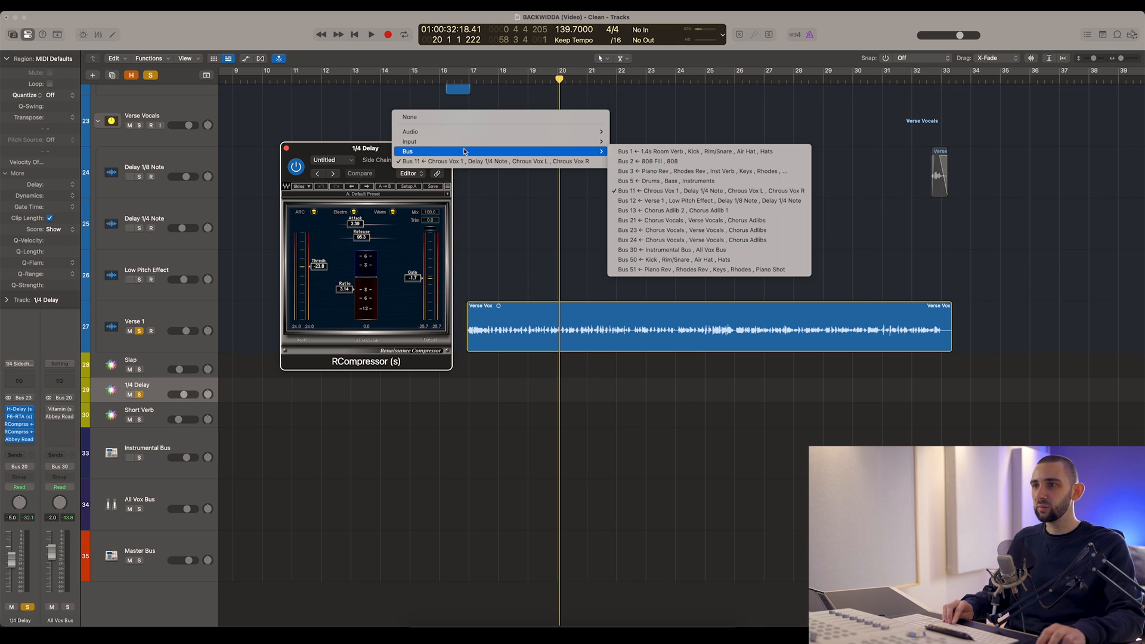
click(644, 190)
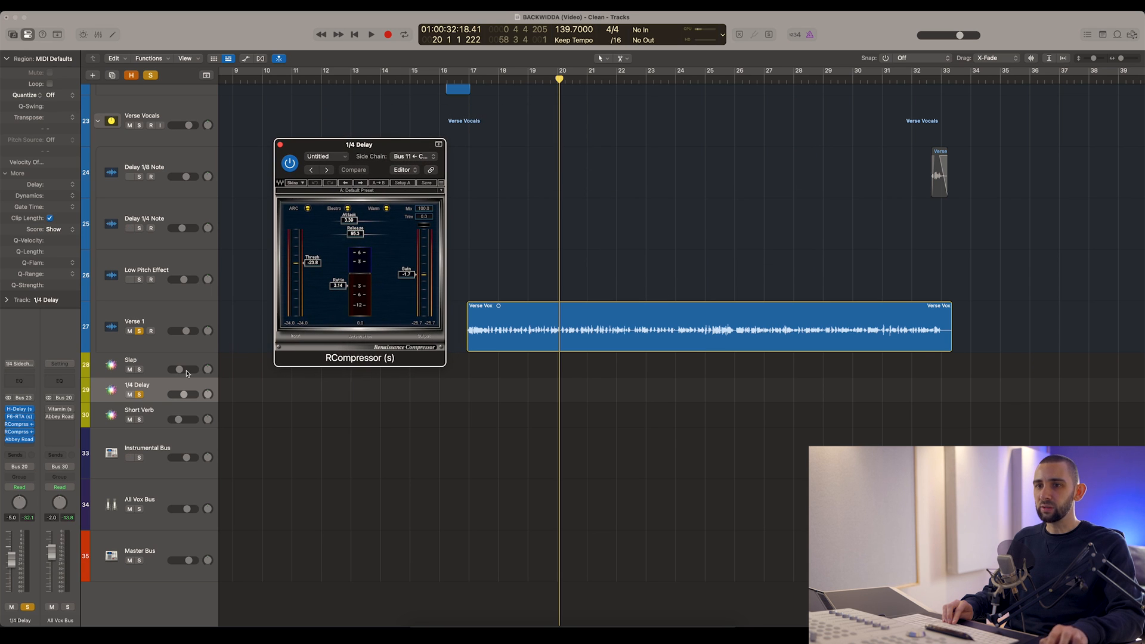
click(18, 435)
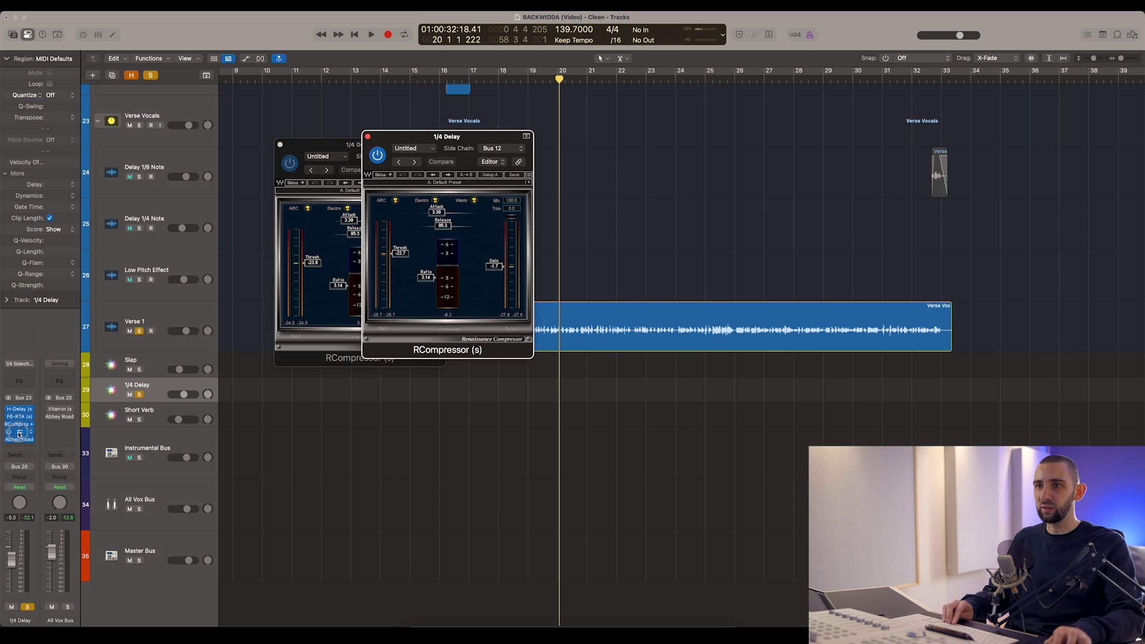
click(18, 434)
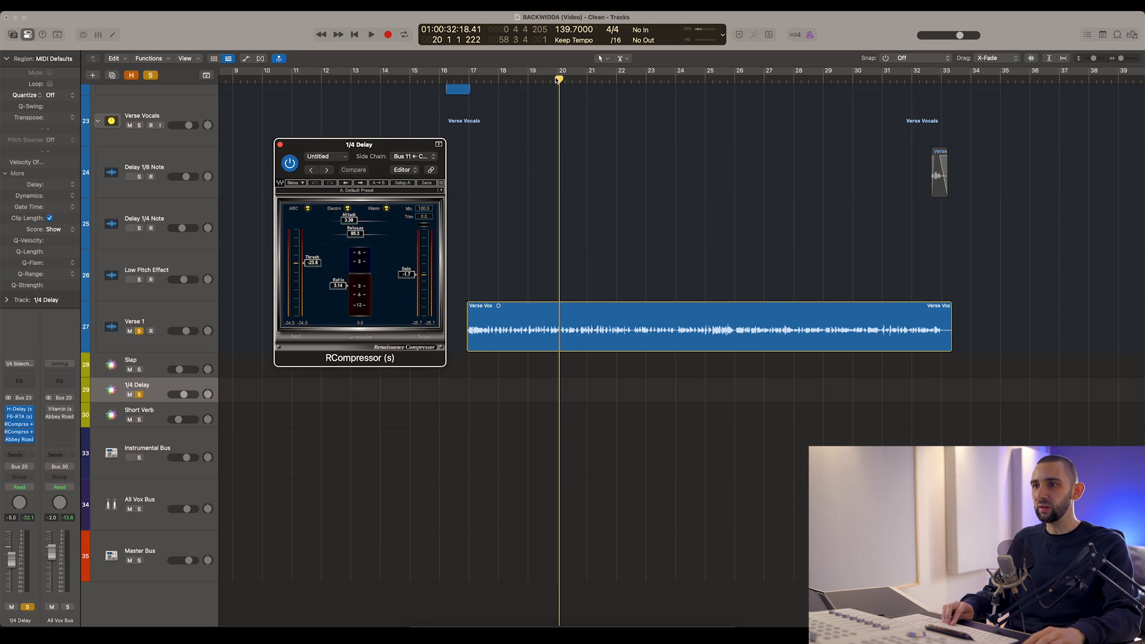
- During verse playback, replace the first RCompressor window with the 1/4 Delay's second one and set its threshold to -28.1, then stop playback
key(space)
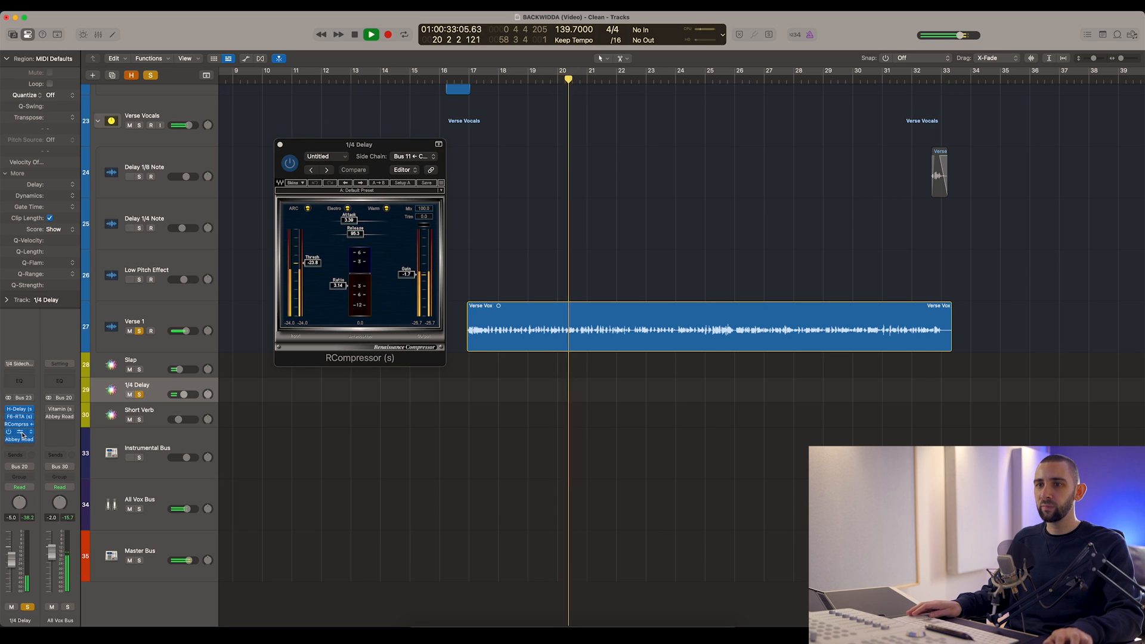
click(22, 436)
click(279, 144)
drag(423, 138, 359, 140)
mouse_move(346, 256)
mouse_down()
mouse_move(344, 288)
mouse_move(344, 233)
mouse_move(348, 244)
mouse_up()
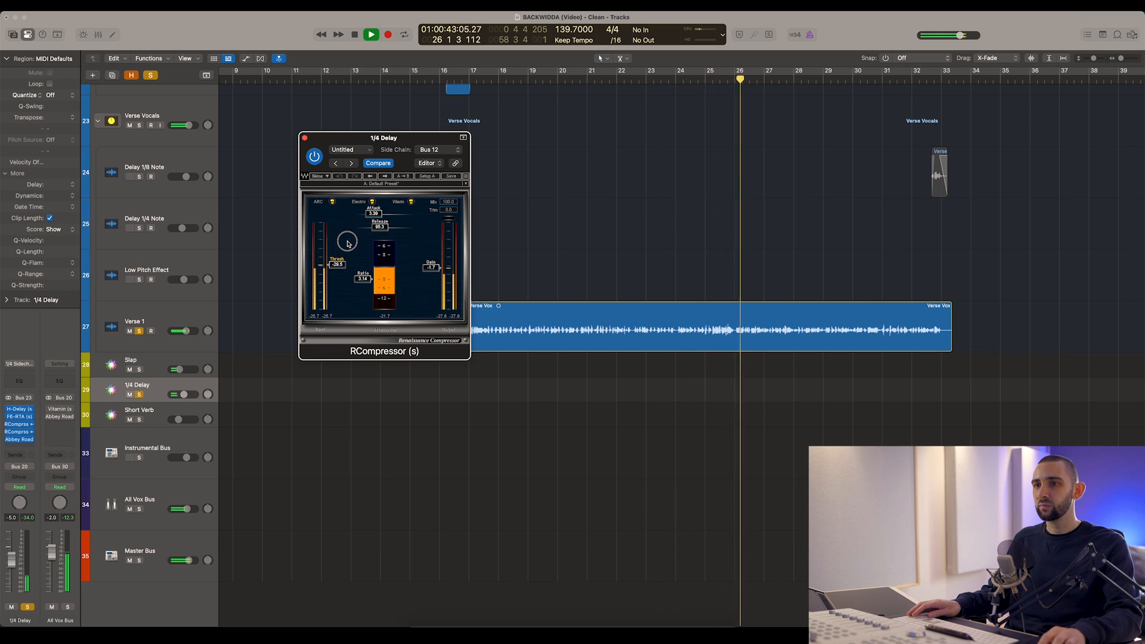
key(space)
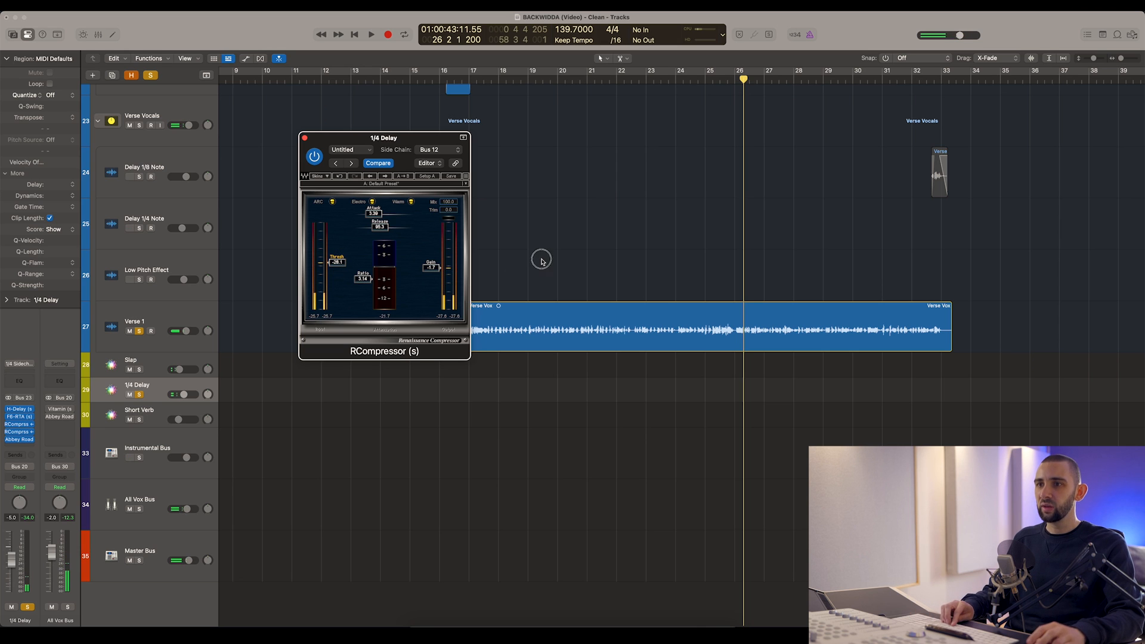
click(541, 260)
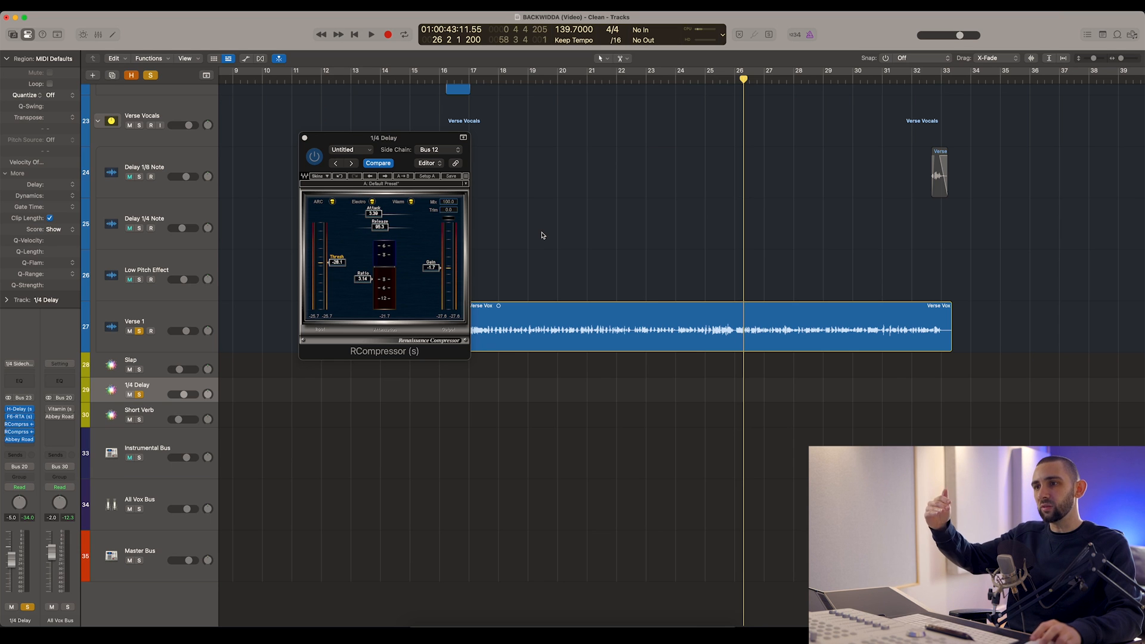
- Replay the verse from bar 18, comparing the 1/4 Delay's second RCompressor bypassed and active, leave it active and close it
click(498, 80)
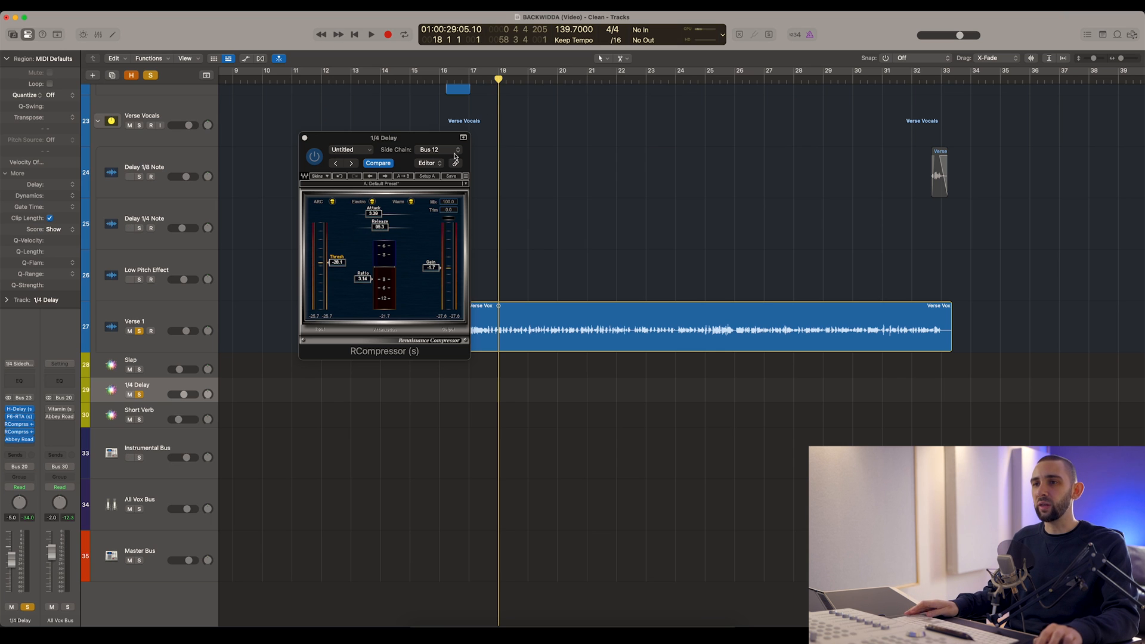
drag(400, 141, 393, 140)
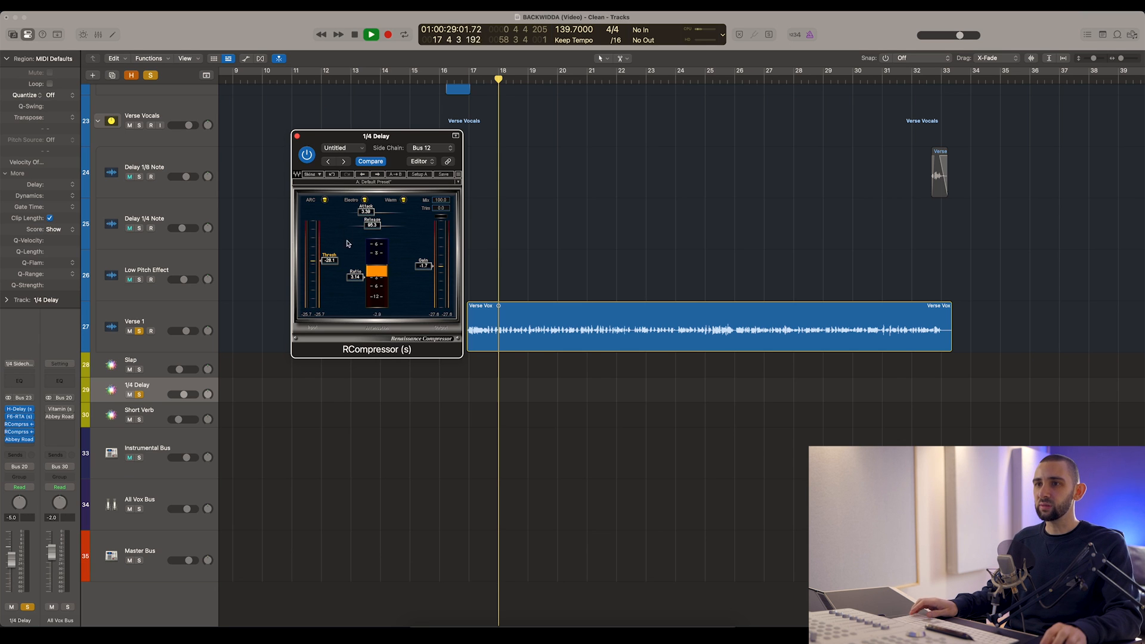
drag(357, 137, 347, 135)
click(294, 153)
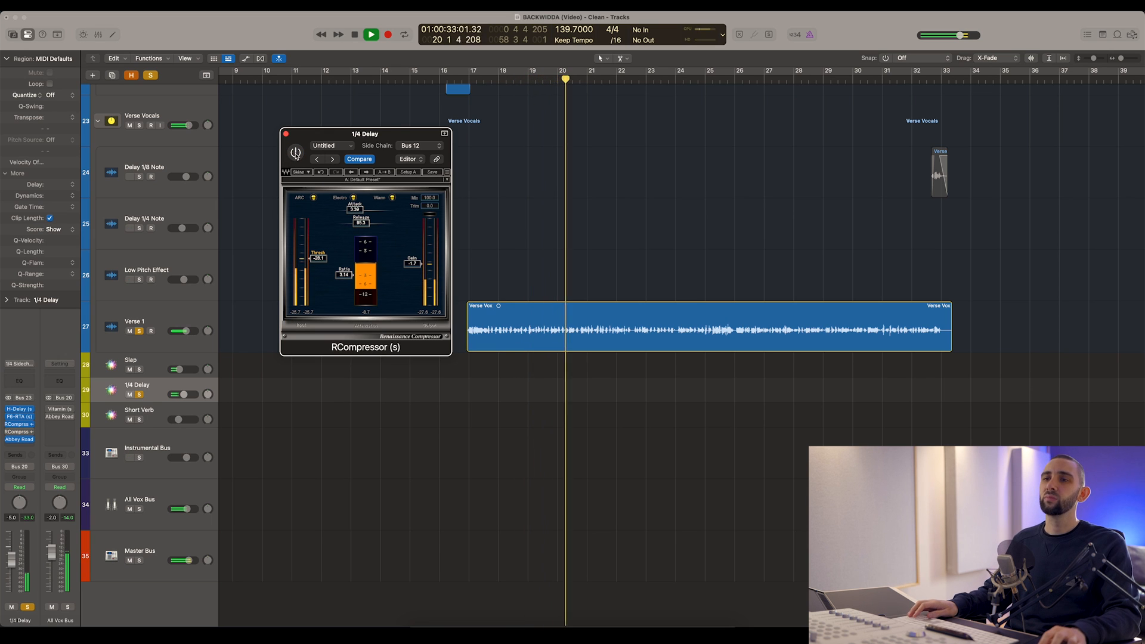
click(295, 154)
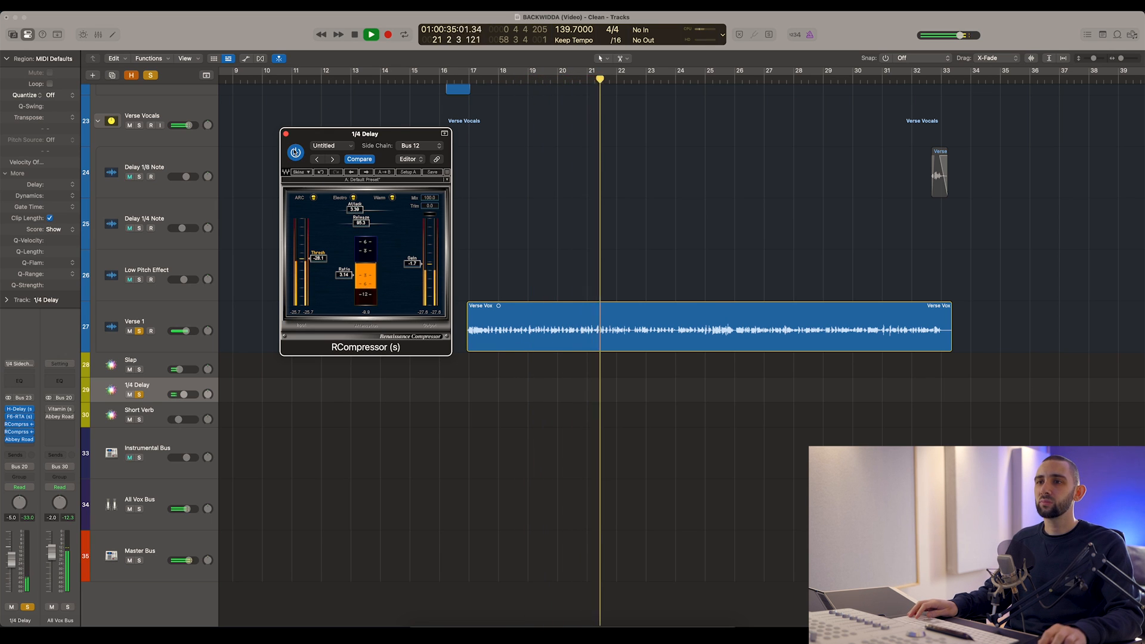
click(285, 134)
key(space)
click(20, 431)
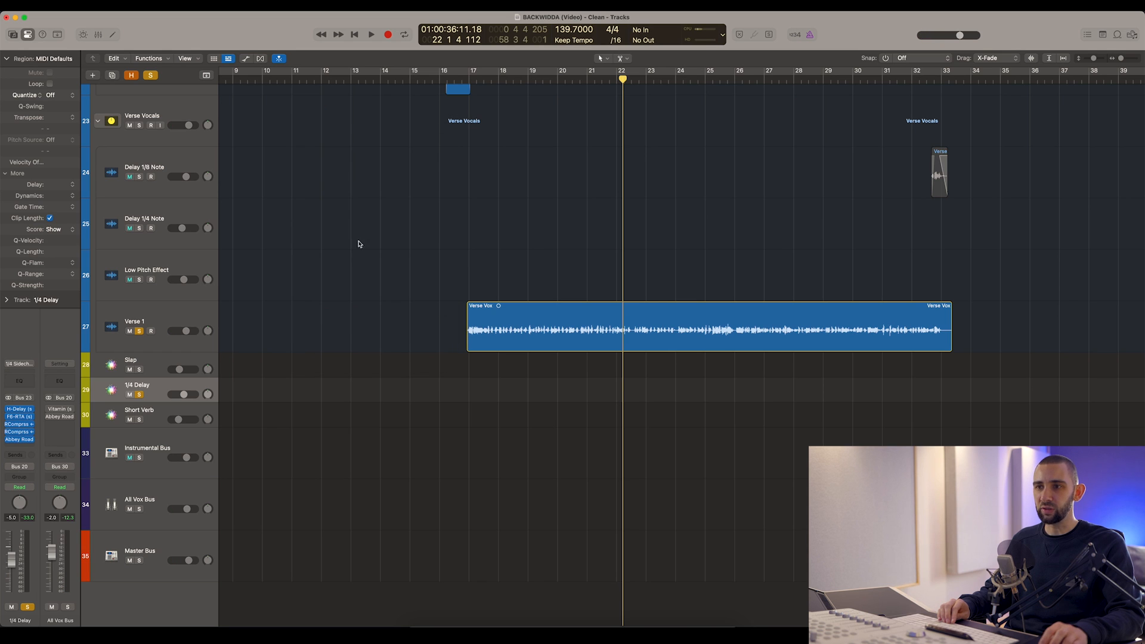
- Open Abbey Road Plates on the 1/4 Delay track to inspect its Vocal Plate settings, and move its window clear of the track headers
click(520, 80)
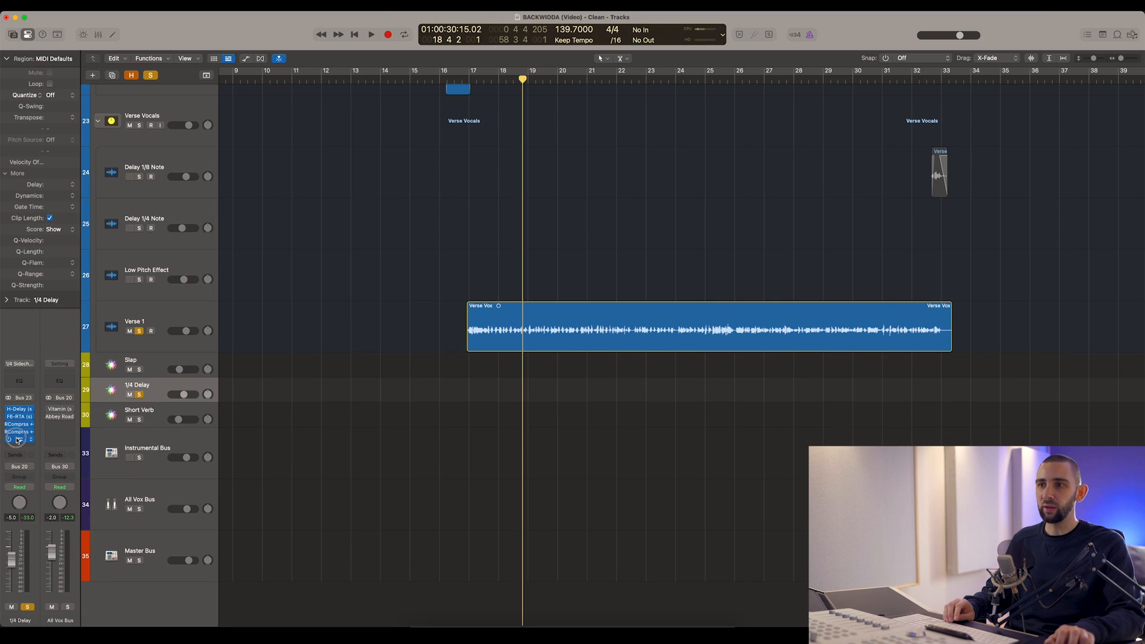
click(18, 440)
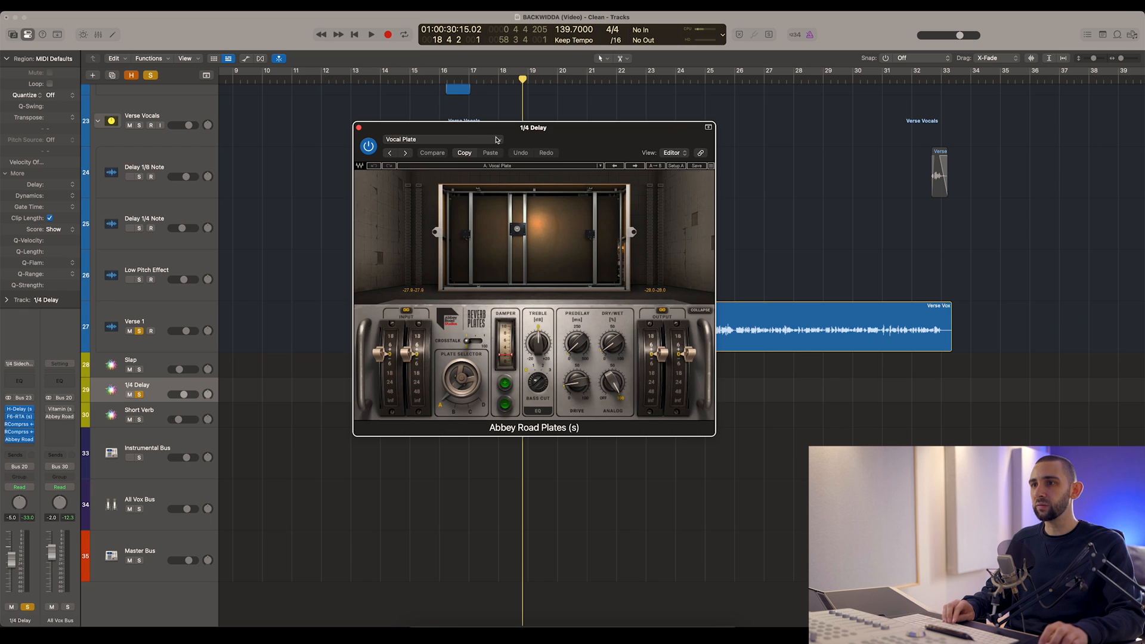
drag(495, 132, 405, 133)
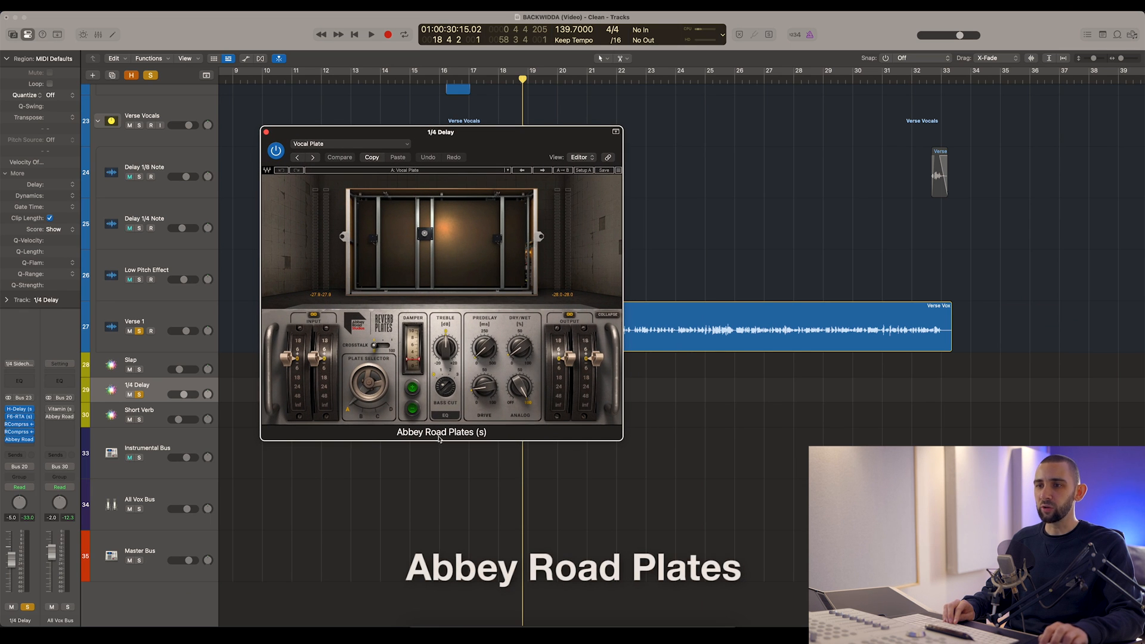
drag(467, 141, 792, 205)
scroll(548, 149, up, 1)
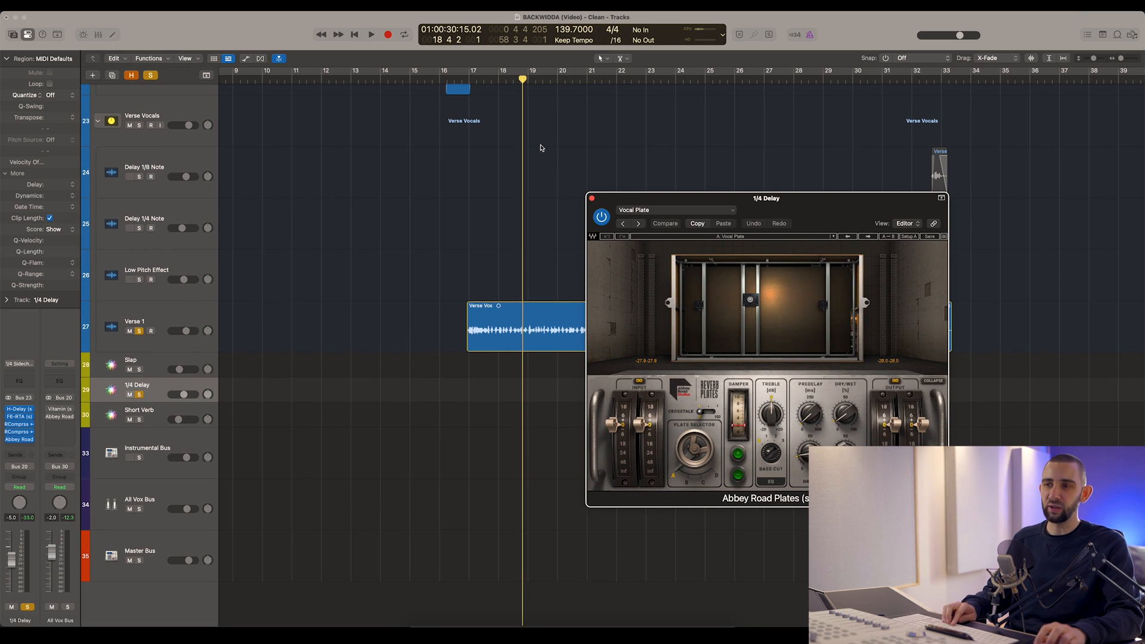
- Play the verse from about bar 19 comparing Abbey Road Plates bypassed and active, leave it active, close it and stop playback
click(526, 80)
key(space)
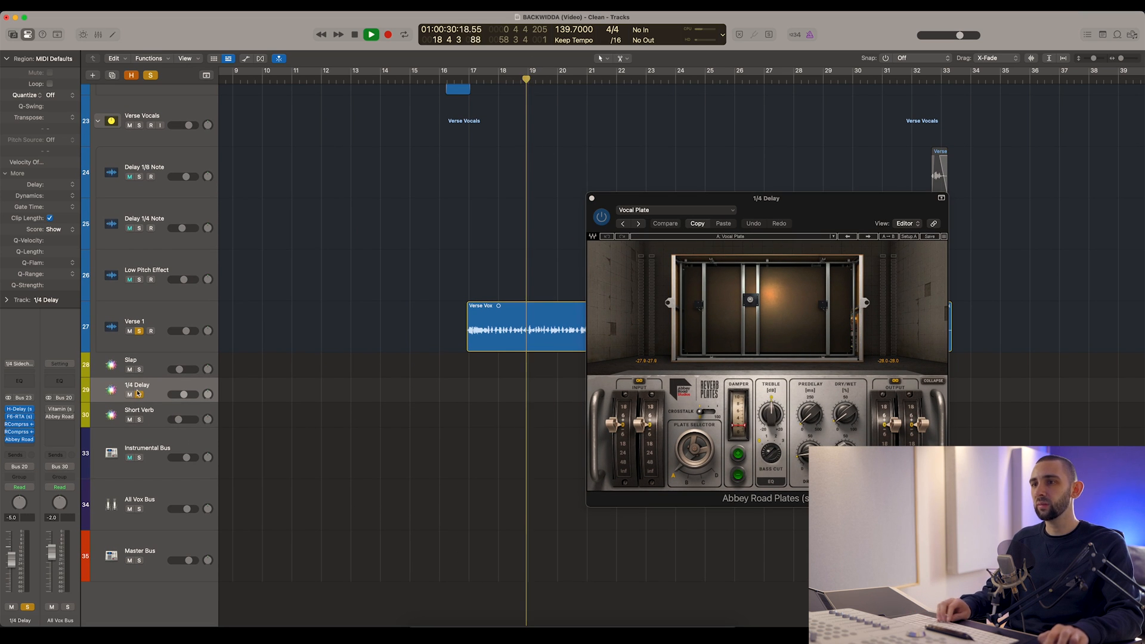
click(600, 218)
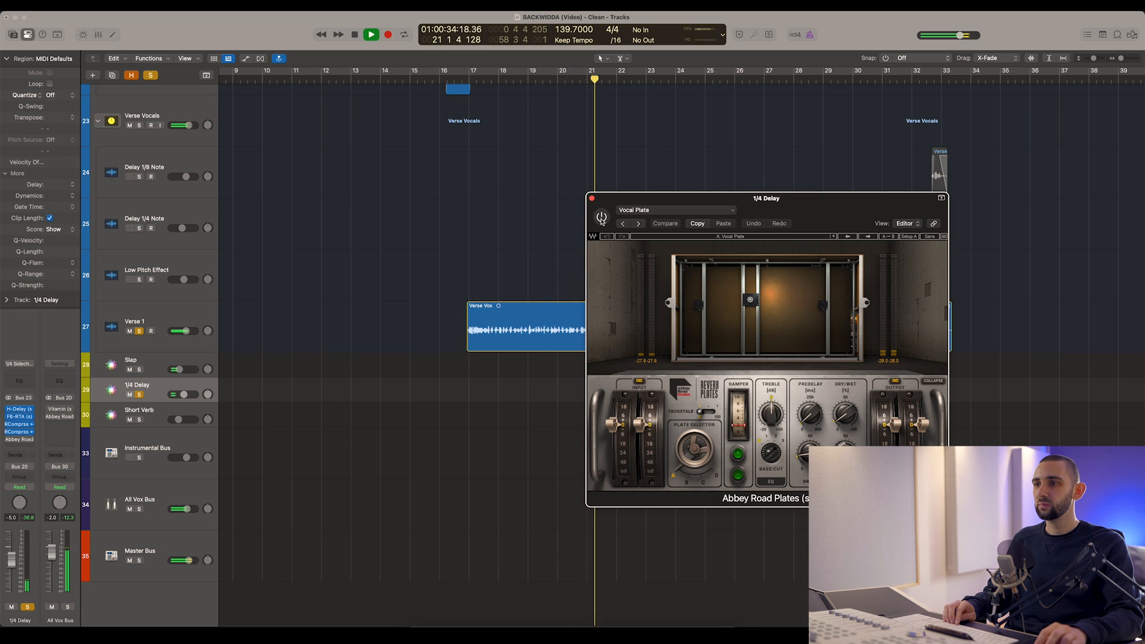
click(601, 218)
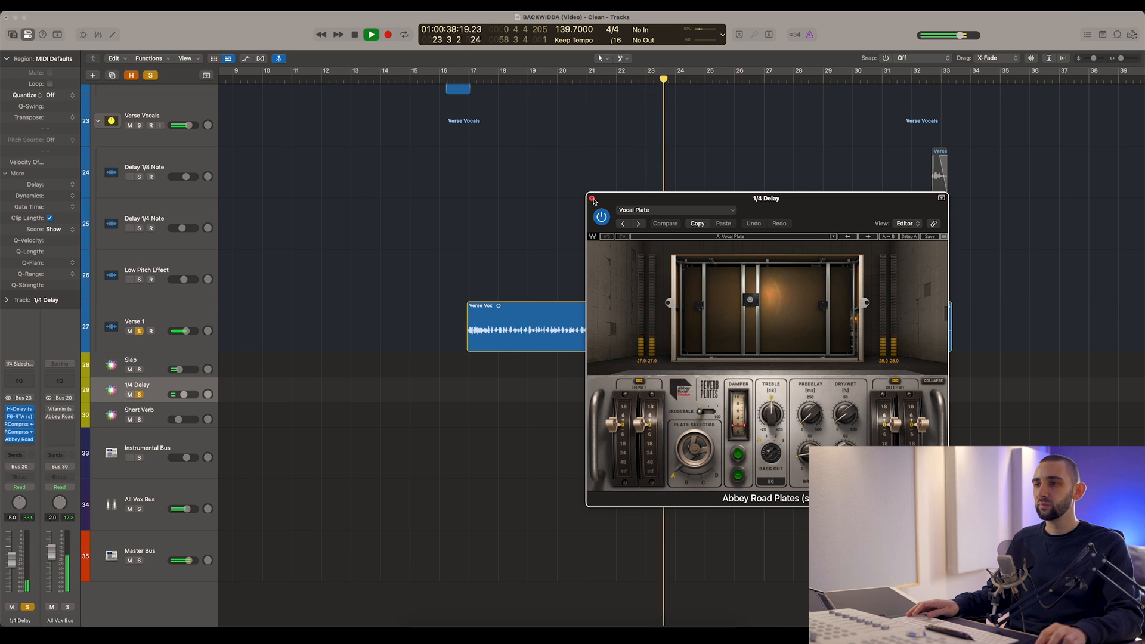
click(592, 198)
key(space)
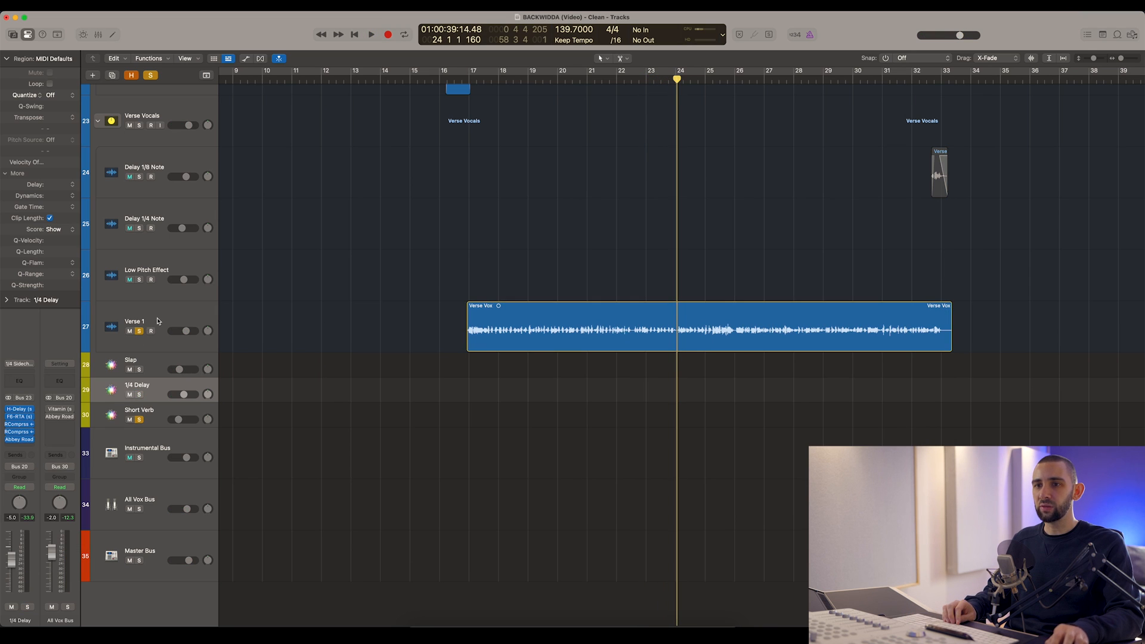
- Solo the Short Verb track in place of the 1/4 Delay and play the verse, comparing the reverb muted and unmuted
click(158, 321)
click(137, 425)
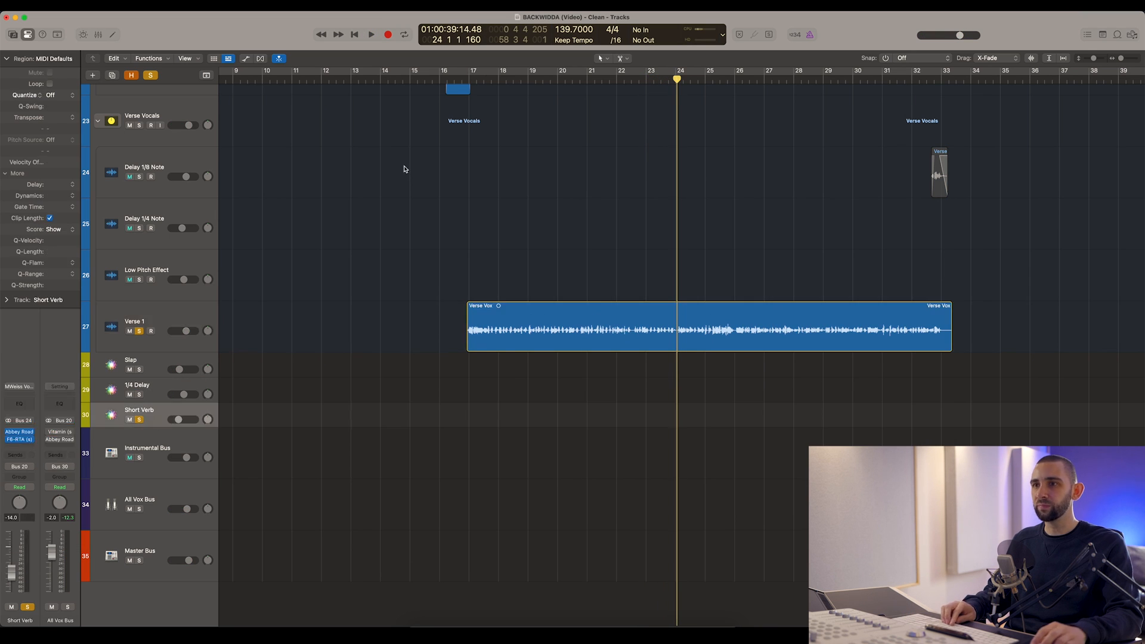
click(550, 80)
key(space)
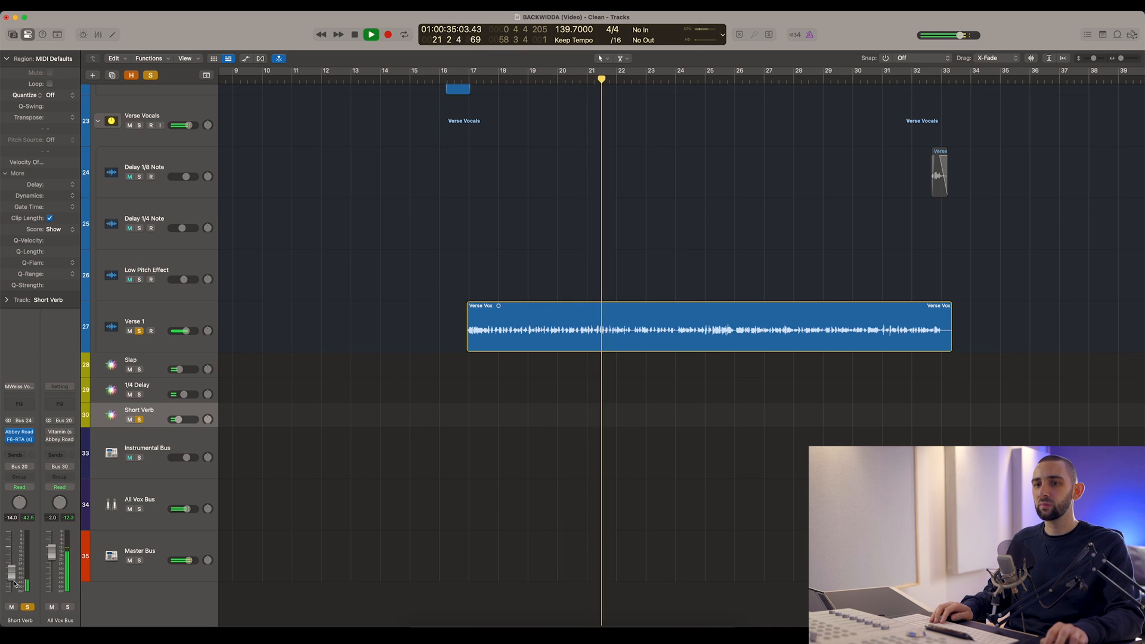
click(12, 607)
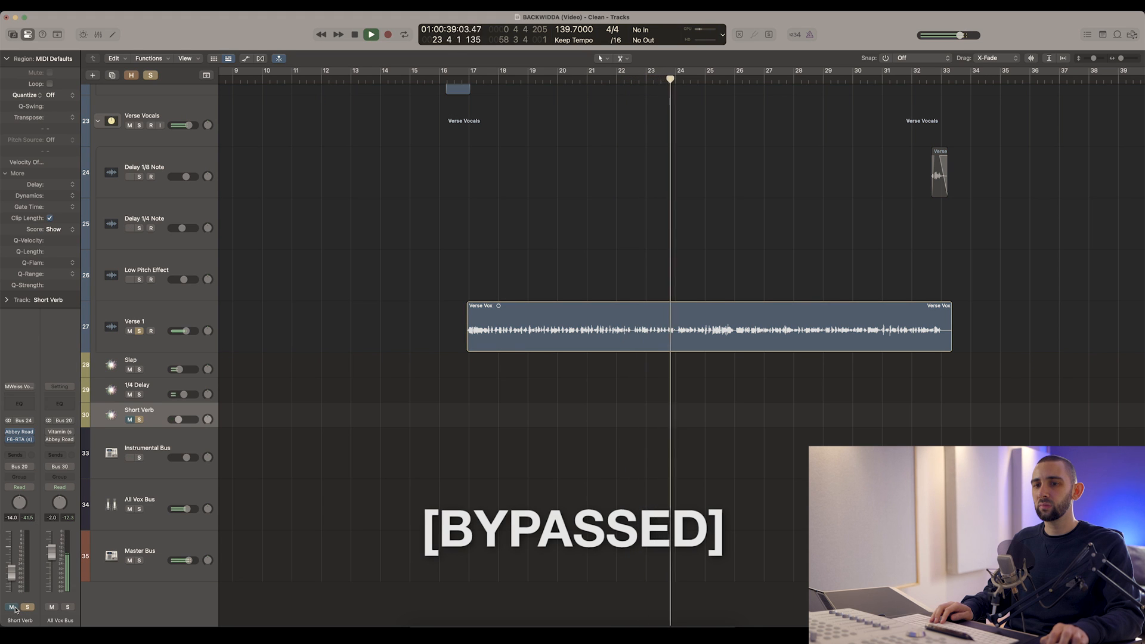
click(15, 608)
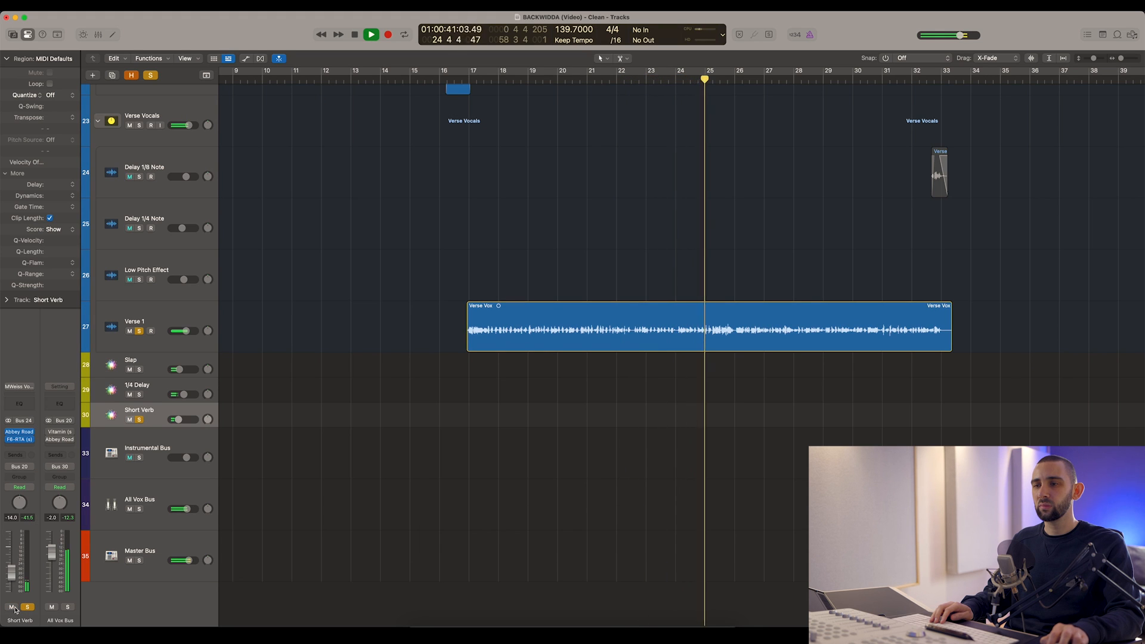
click(12, 607)
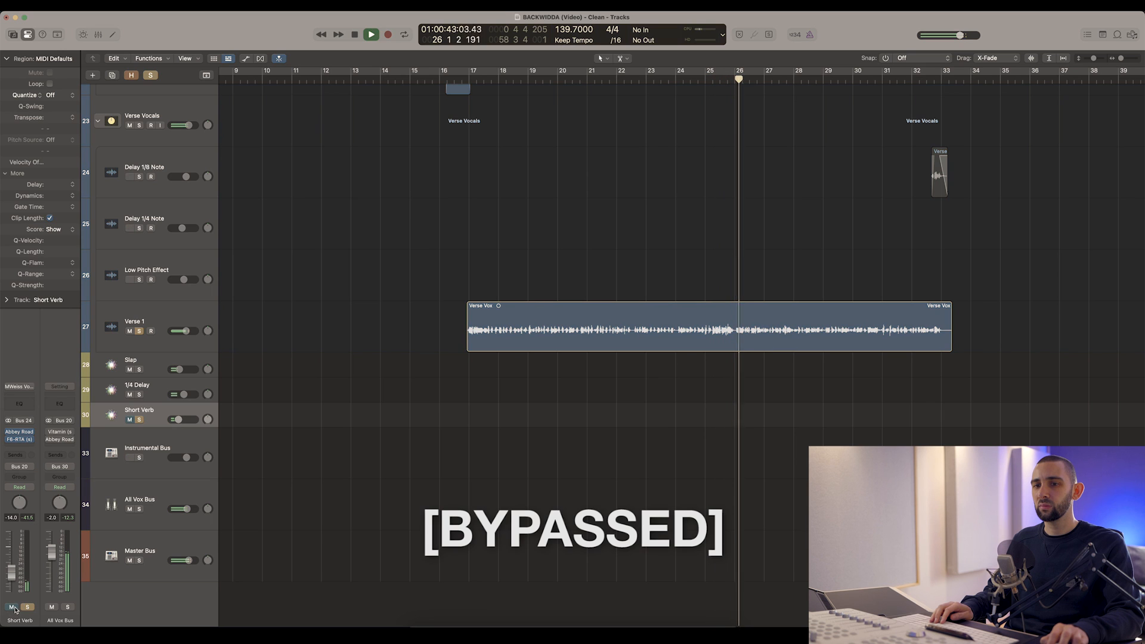
key(space)
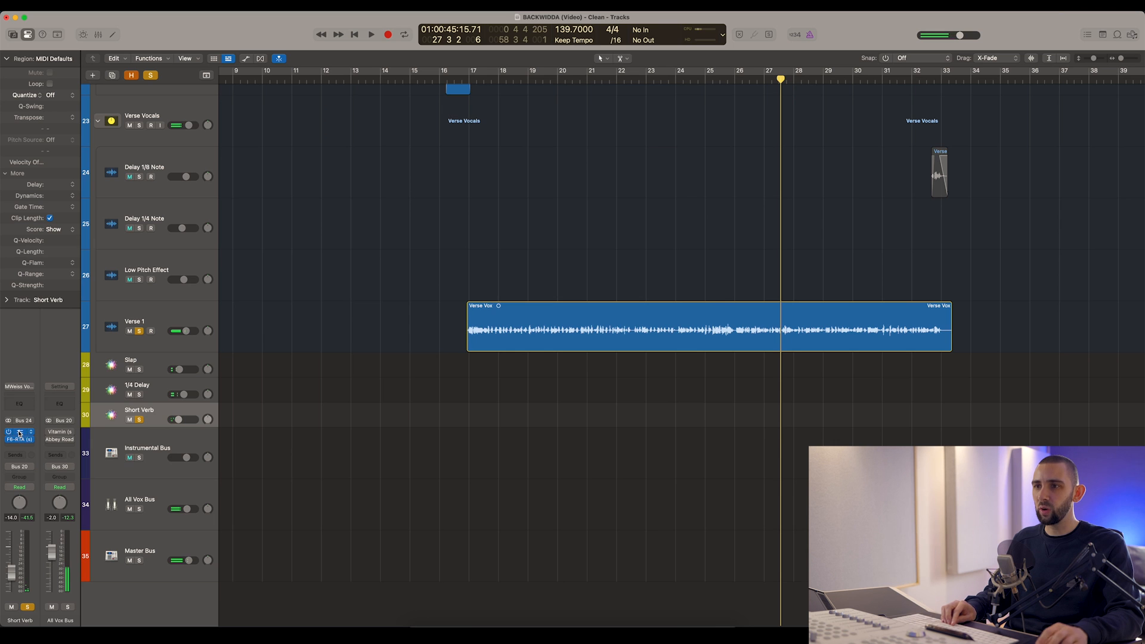
- Inspect Abbey Road Plates and F6-RTA on the Short Verb track, and close both plug-ins
click(20, 433)
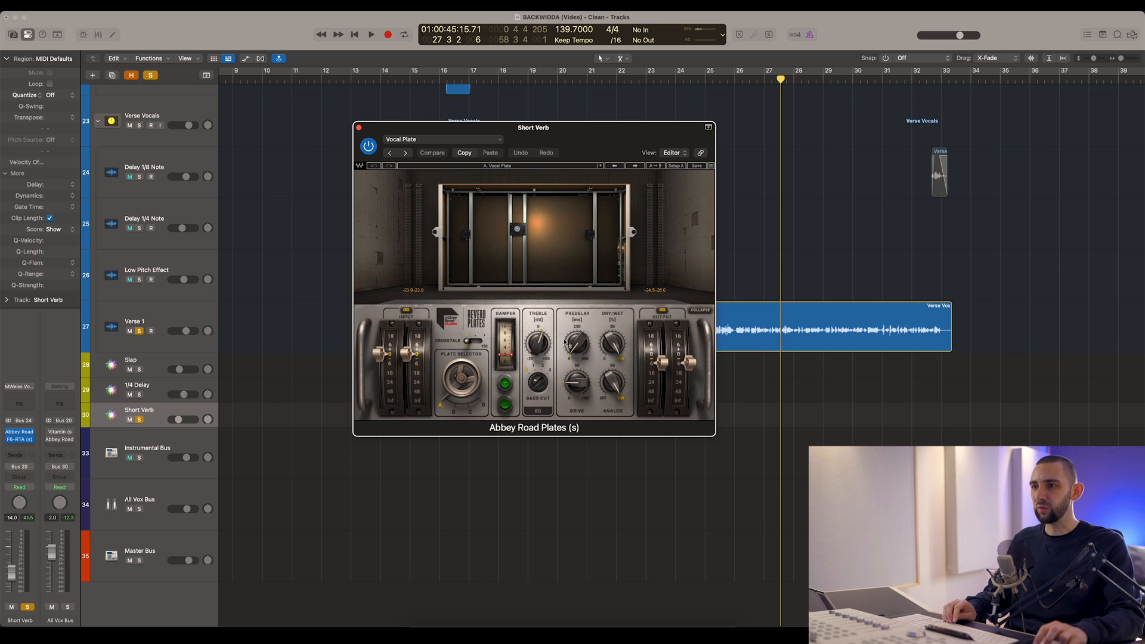
click(626, 78)
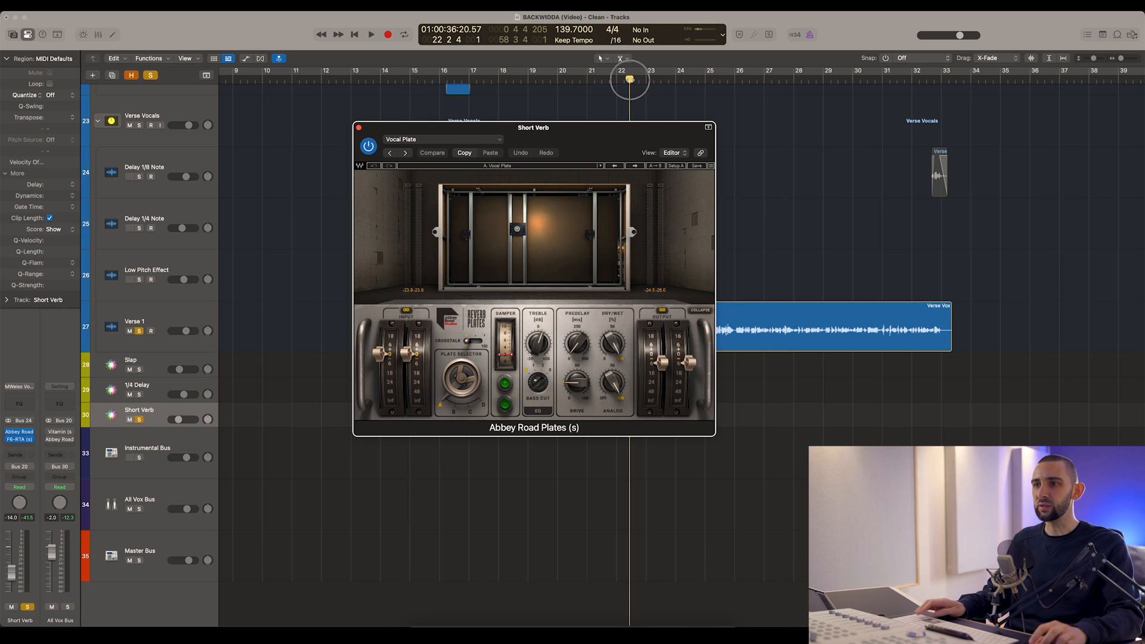
click(19, 440)
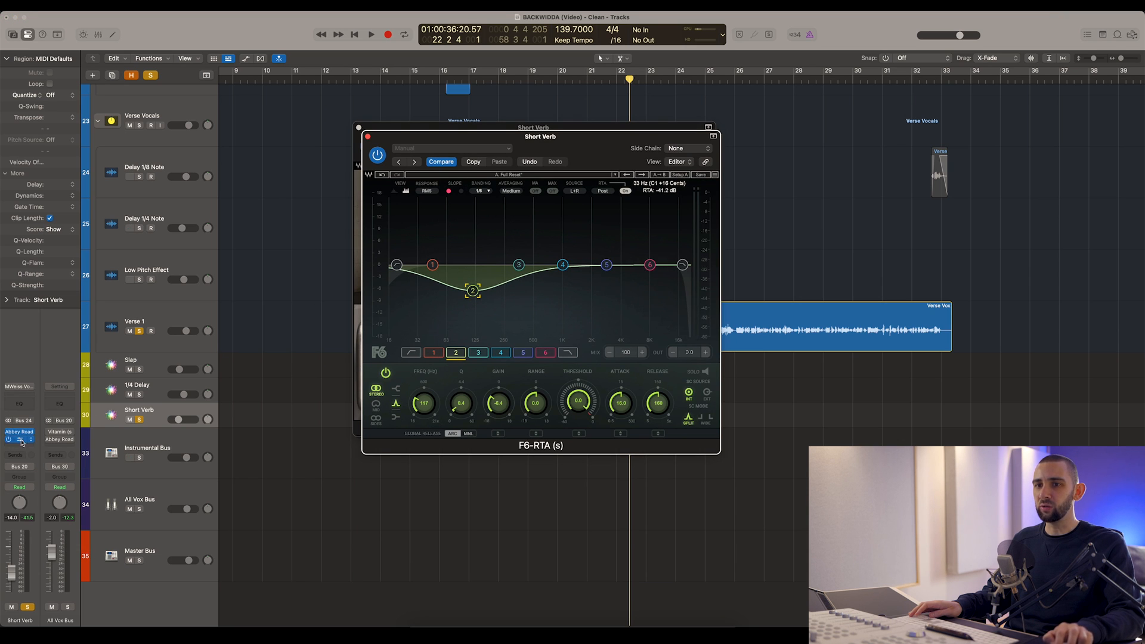
click(368, 138)
click(359, 128)
- Unsolo the Short Verb track and play the Verse 1 vocal with its sends from bar 24
drag(636, 78, 677, 92)
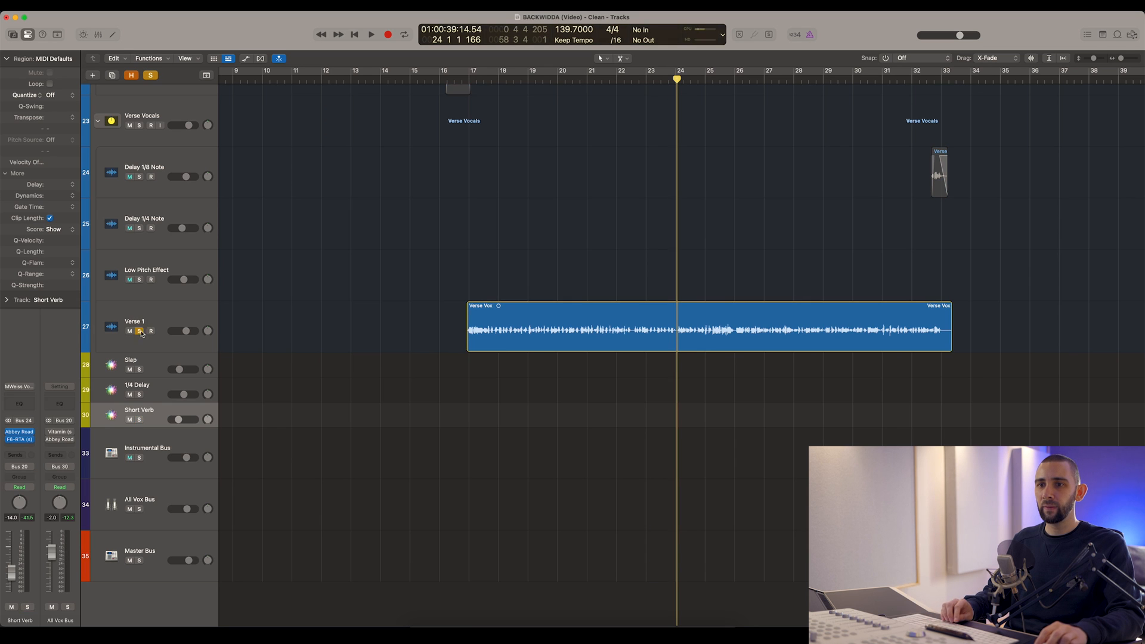
click(182, 350)
click(511, 208)
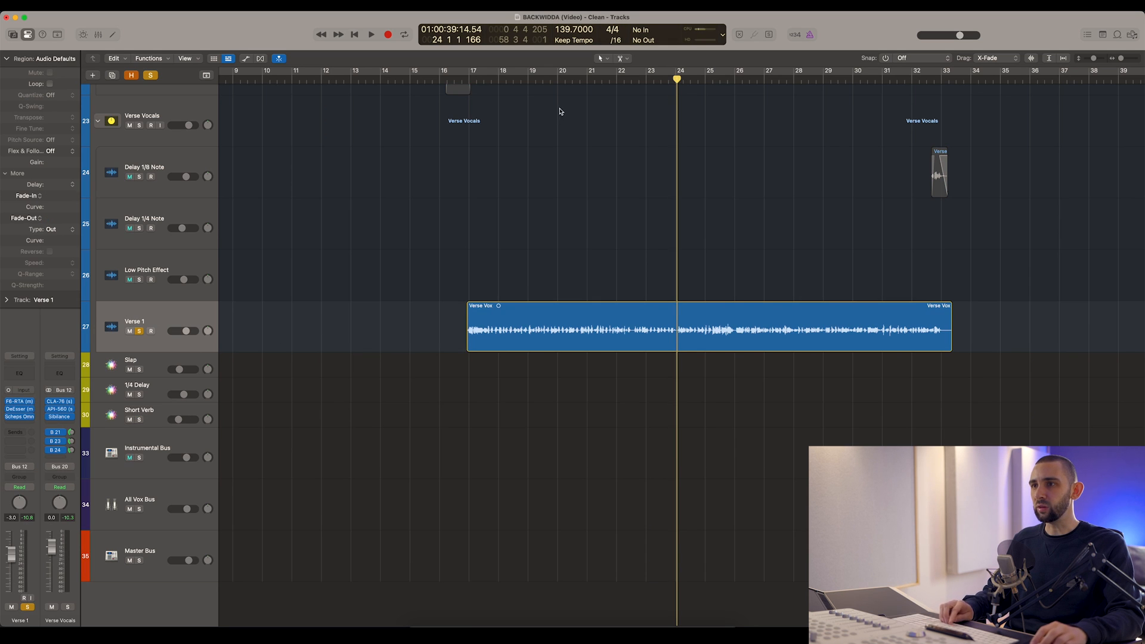
key(space)
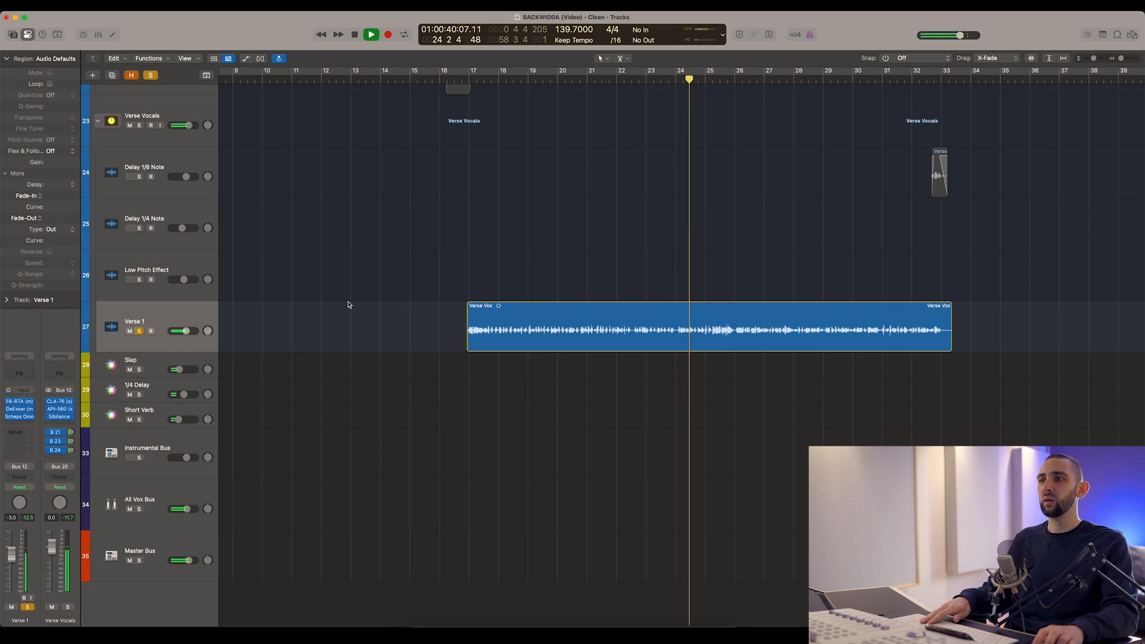
click(199, 317)
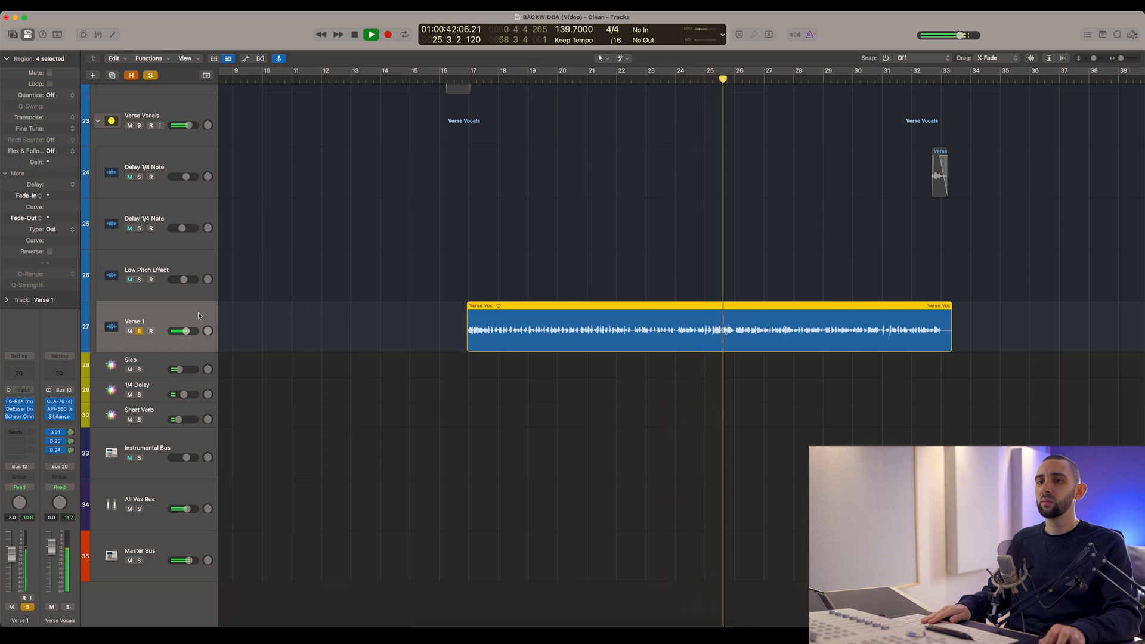
- Clear all track solos during playback to hear the verse vocal together with the full mix
key(super+Left)
scroll(452, 281, up, 5)
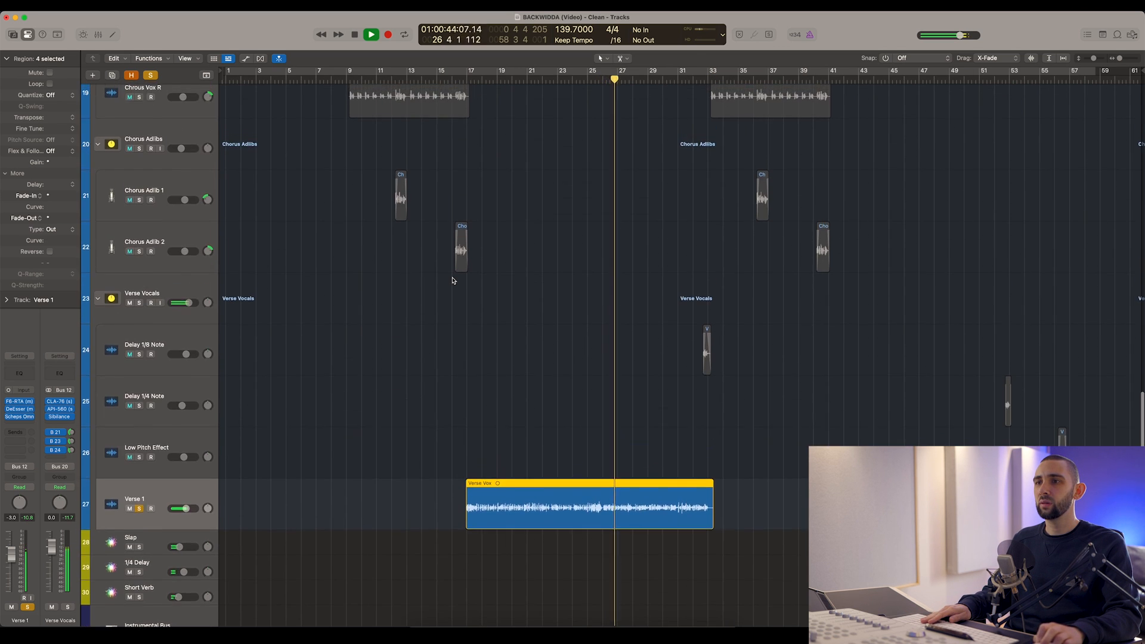
click(151, 75)
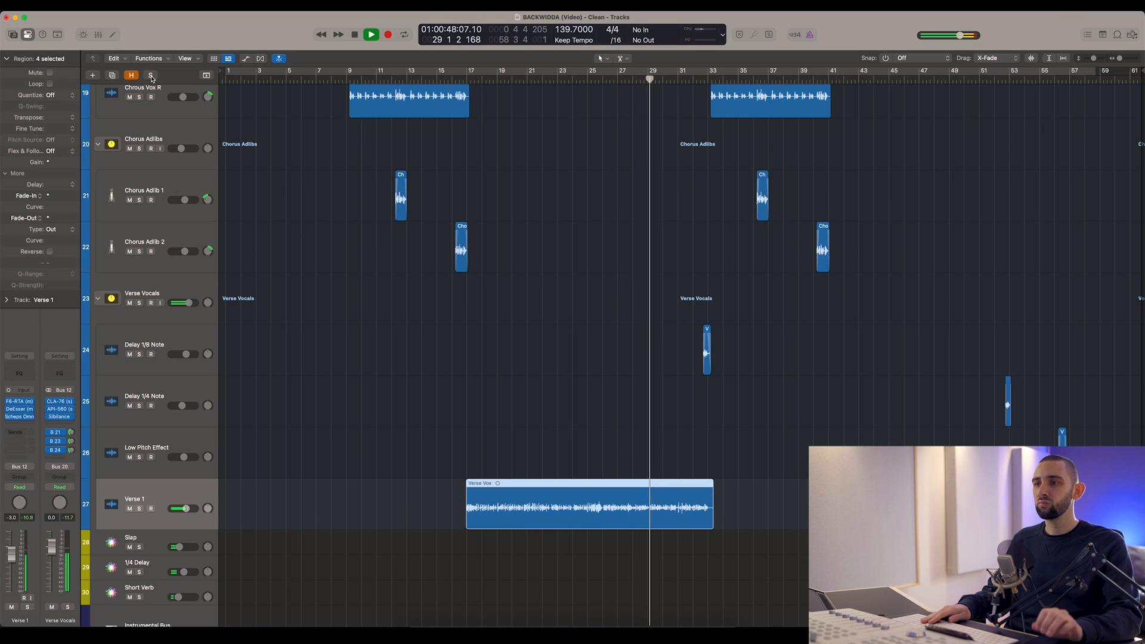
click(417, 362)
key(super+Right)
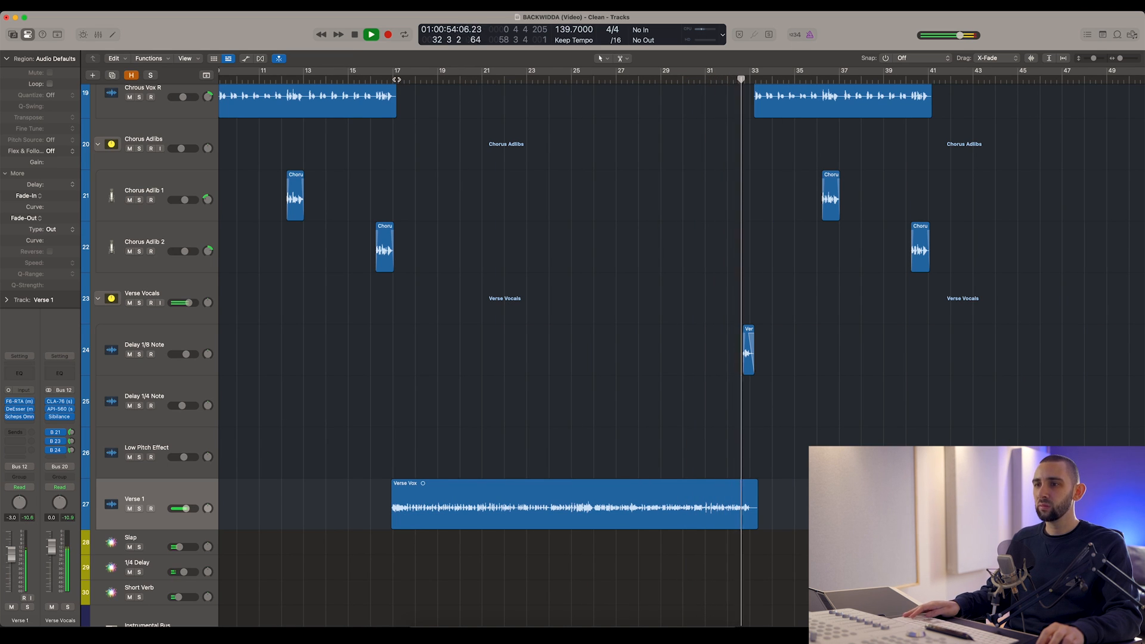
- Stop playback, select the Delay 1/8 Note track and place the playhead in bar 32, just before its vocal region
click(179, 330)
key(space)
key(super+Right)
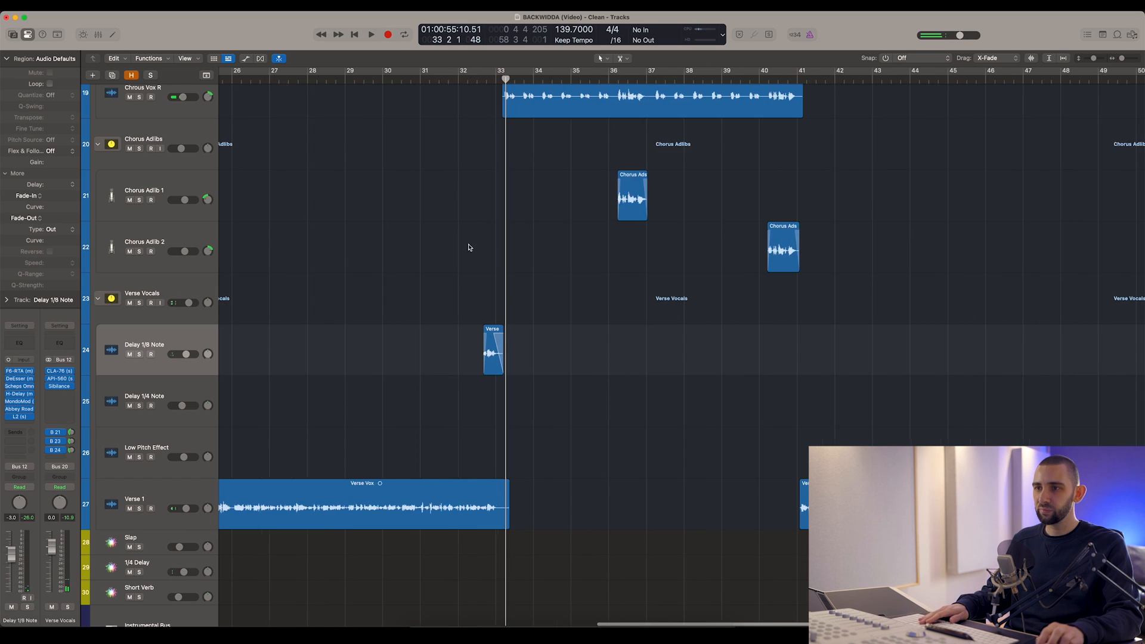
click(448, 80)
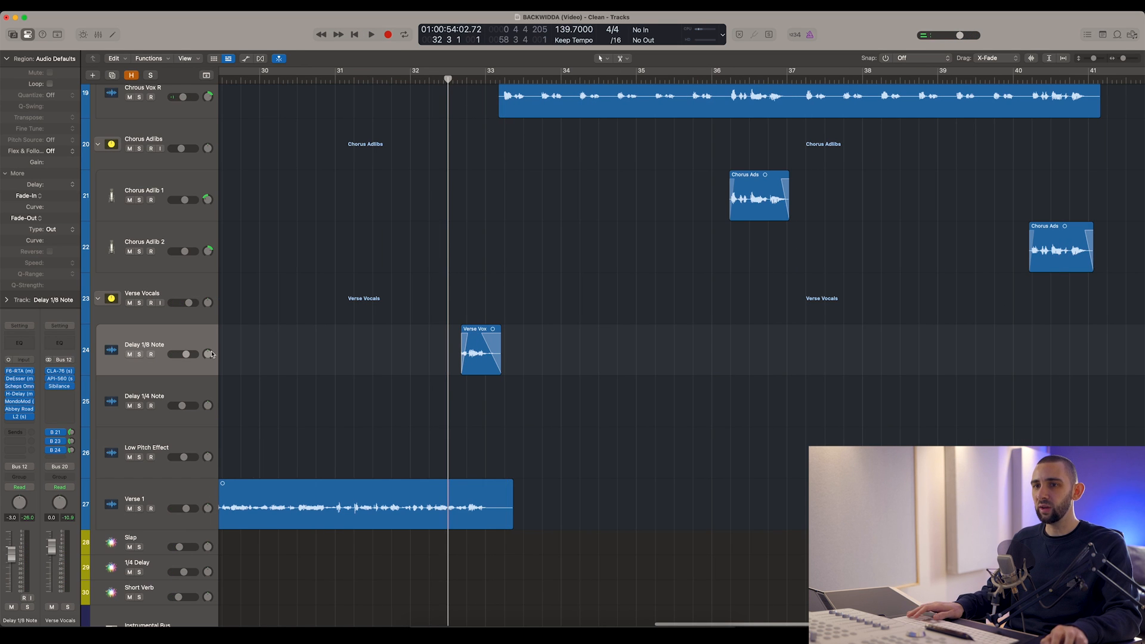
- Solo the Delay 1/8 Note, Delay 1/4 Note, Low Pitch Effect and Verse 1 tracks, and play the vocal into bar 33
click(138, 354)
key(space)
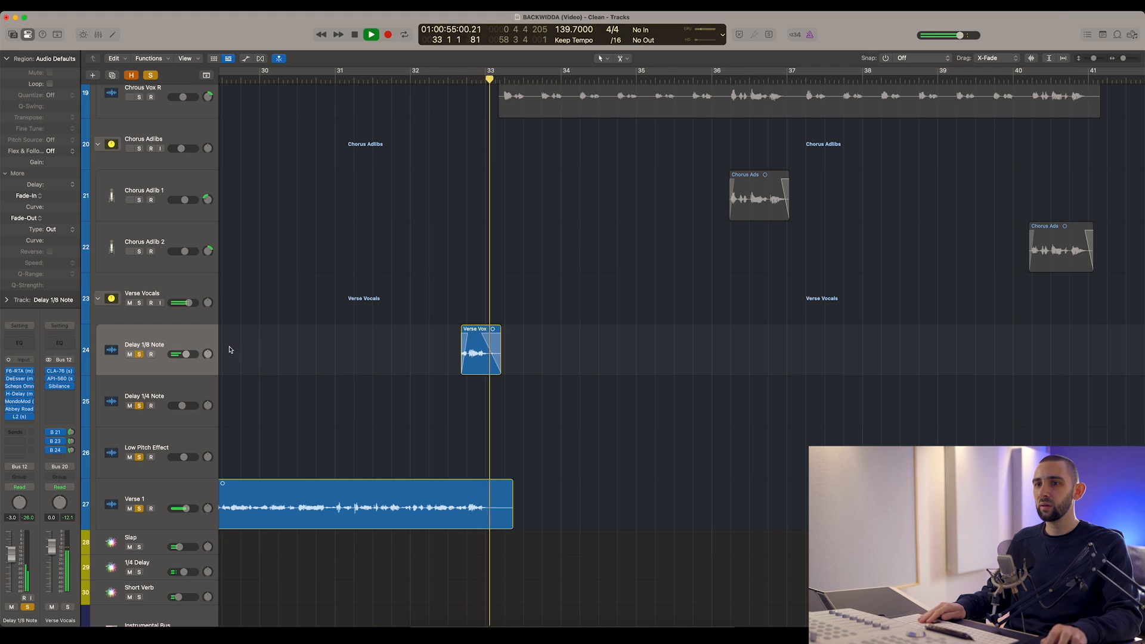
key(space)
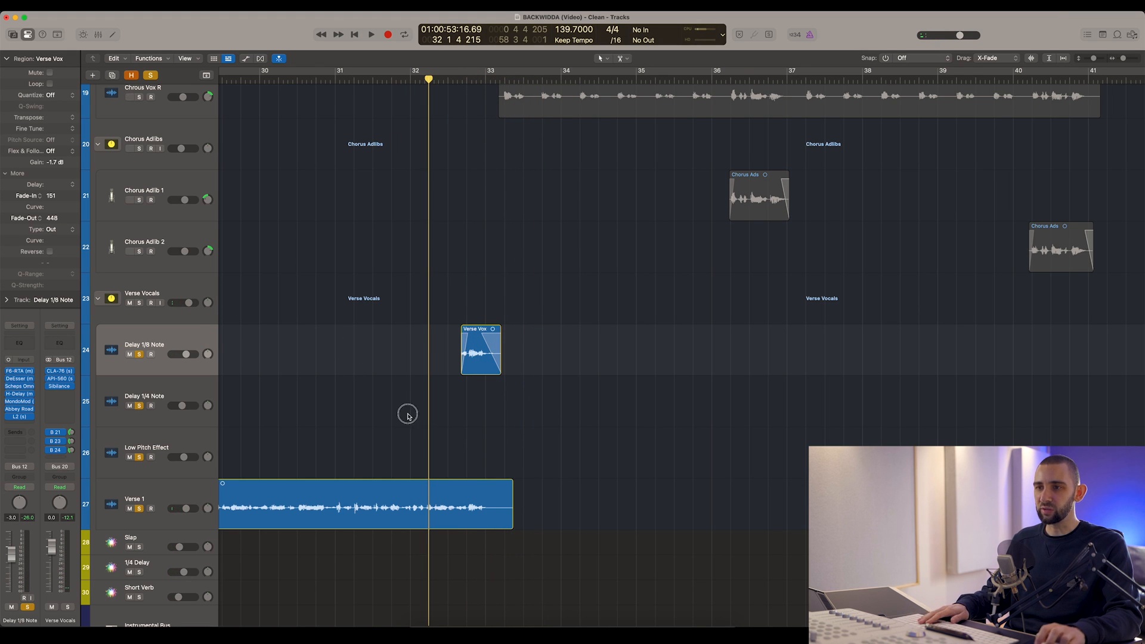
- Split the Verse 1 region at the start of the Delay 1/8 Note region, play across the cut, and undo the split
key(super+Right)
click(171, 496)
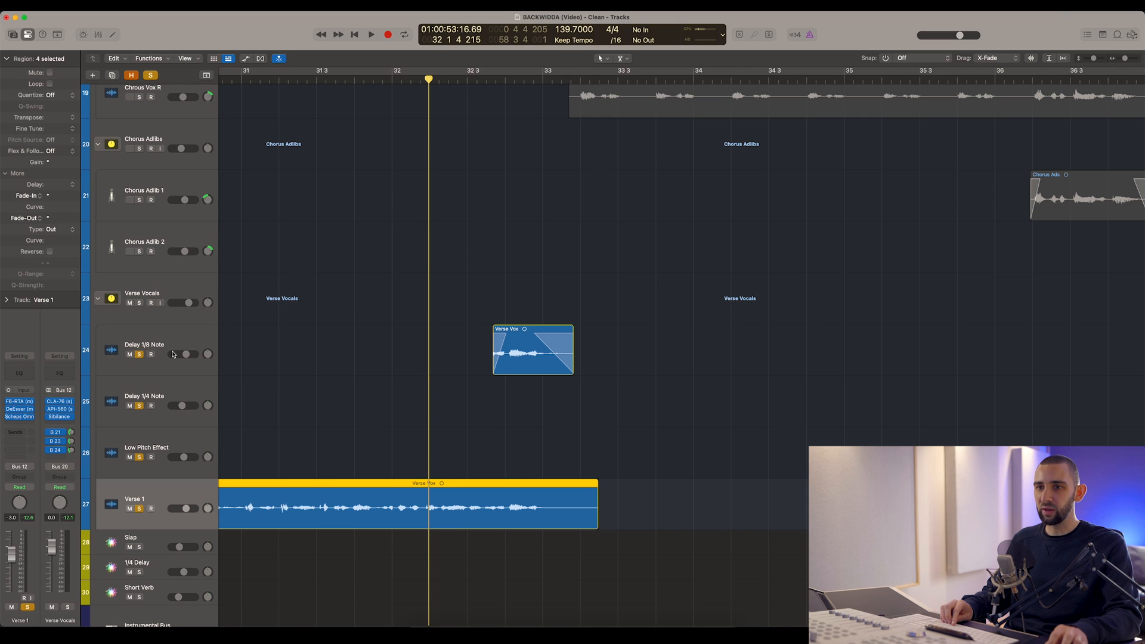
click(175, 344)
key(super+Right)
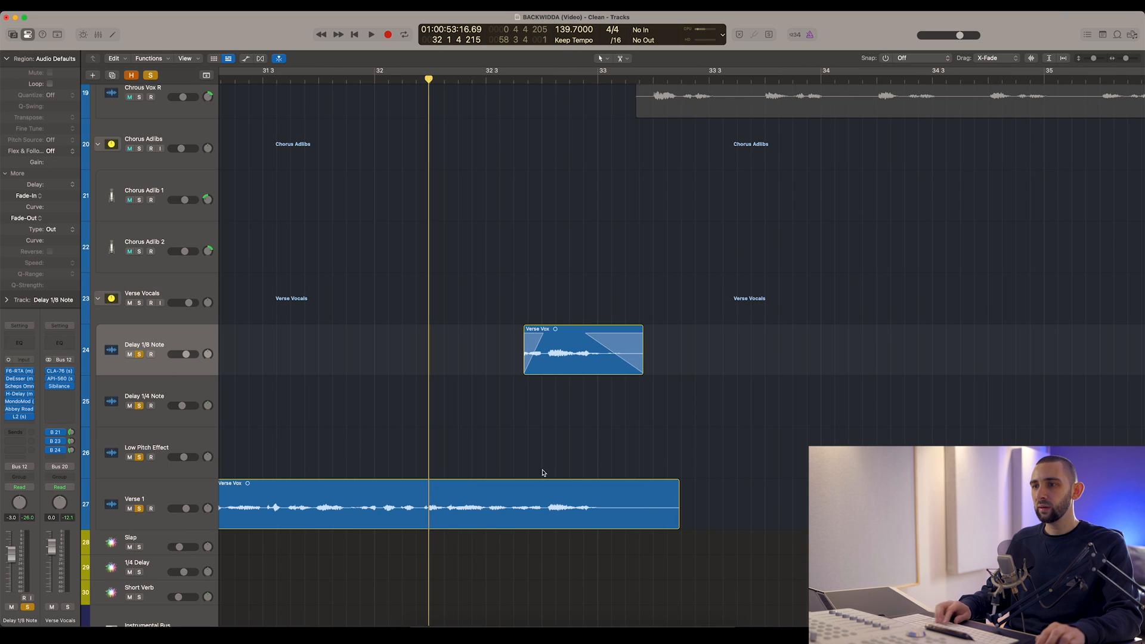
super+click(522, 512)
mouse_move(550, 514)
mouse_down()
mouse_move(554, 361)
mouse_move(555, 496)
mouse_up()
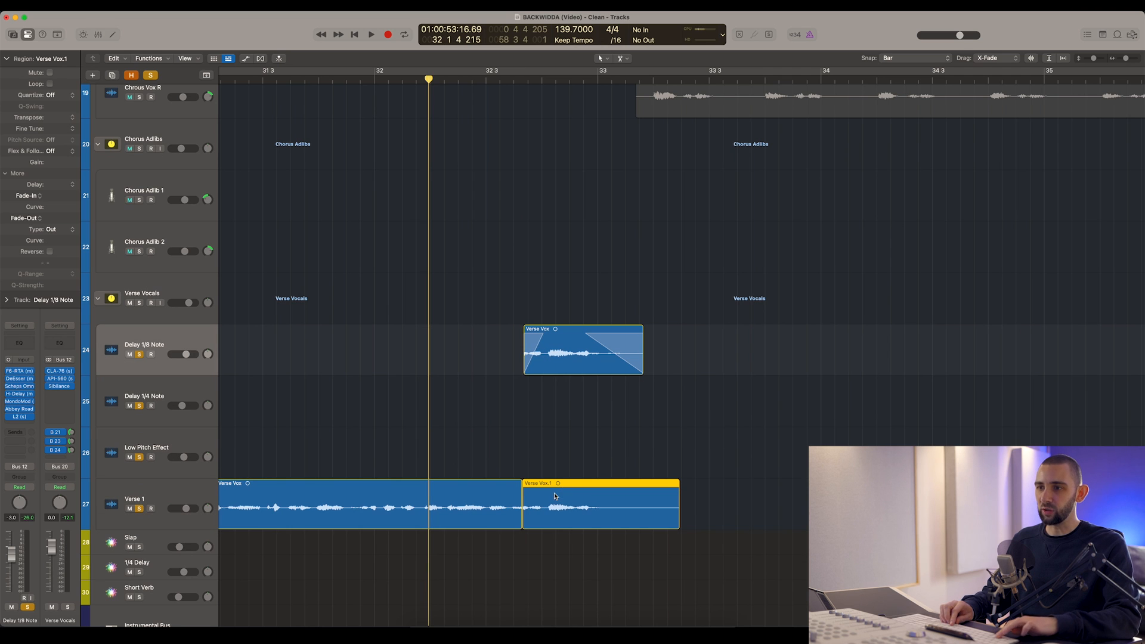
click(503, 79)
key(space)
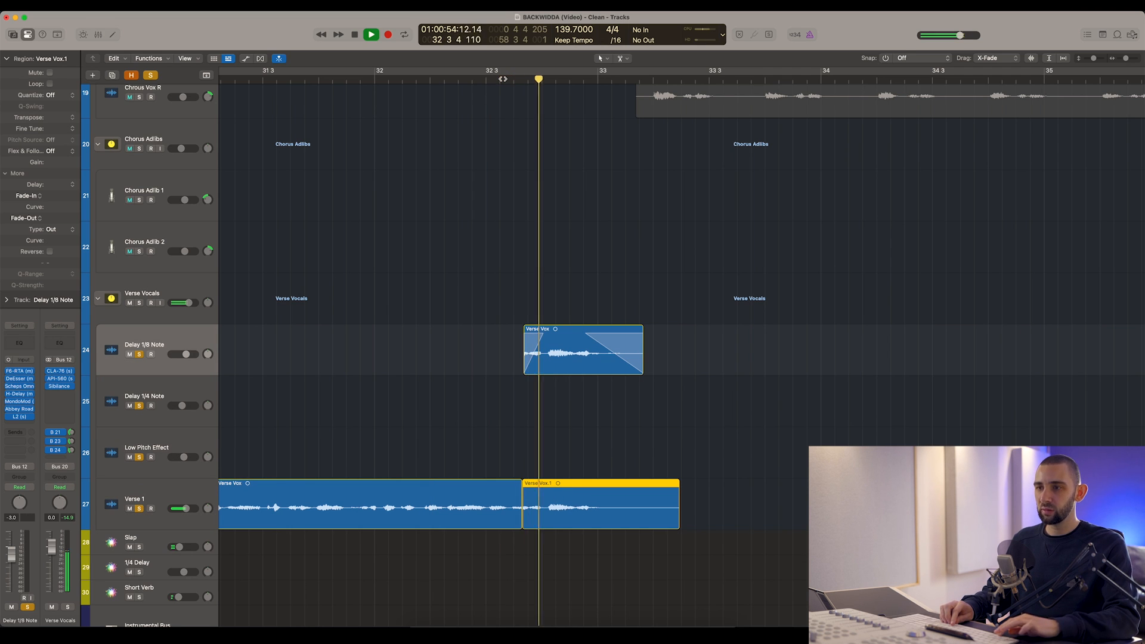
key(super+z)
- Compare the insert chains of the Verse 1 and Delay 1/8 Note tracks, and inspect H-Delay on Delay 1/8 Note
key(space)
click(500, 79)
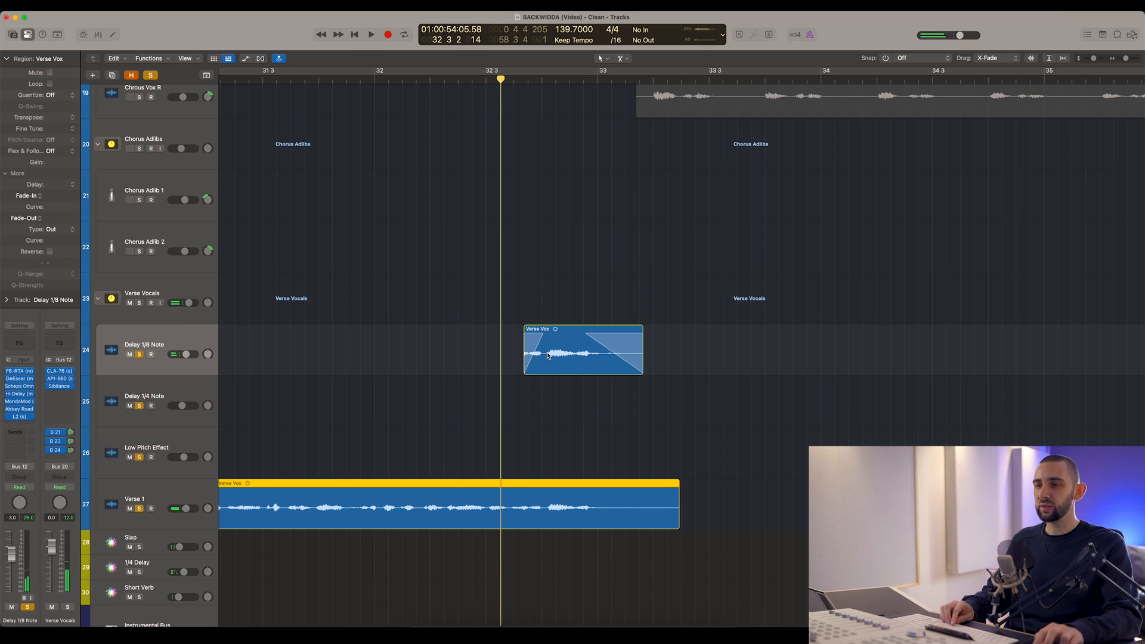
click(178, 337)
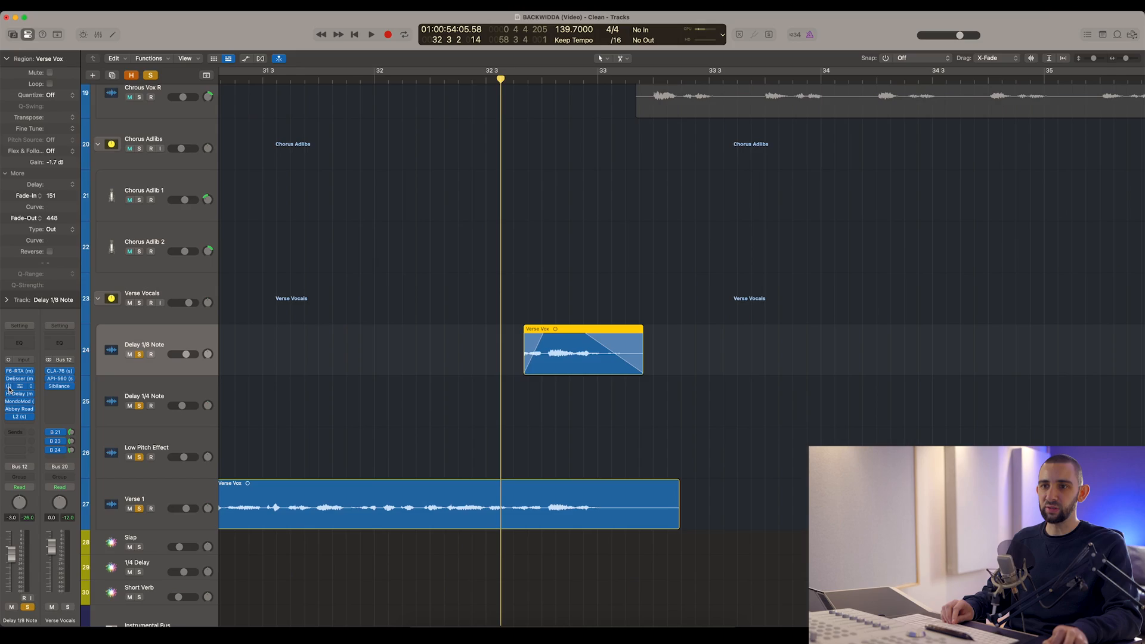
click(150, 488)
click(152, 332)
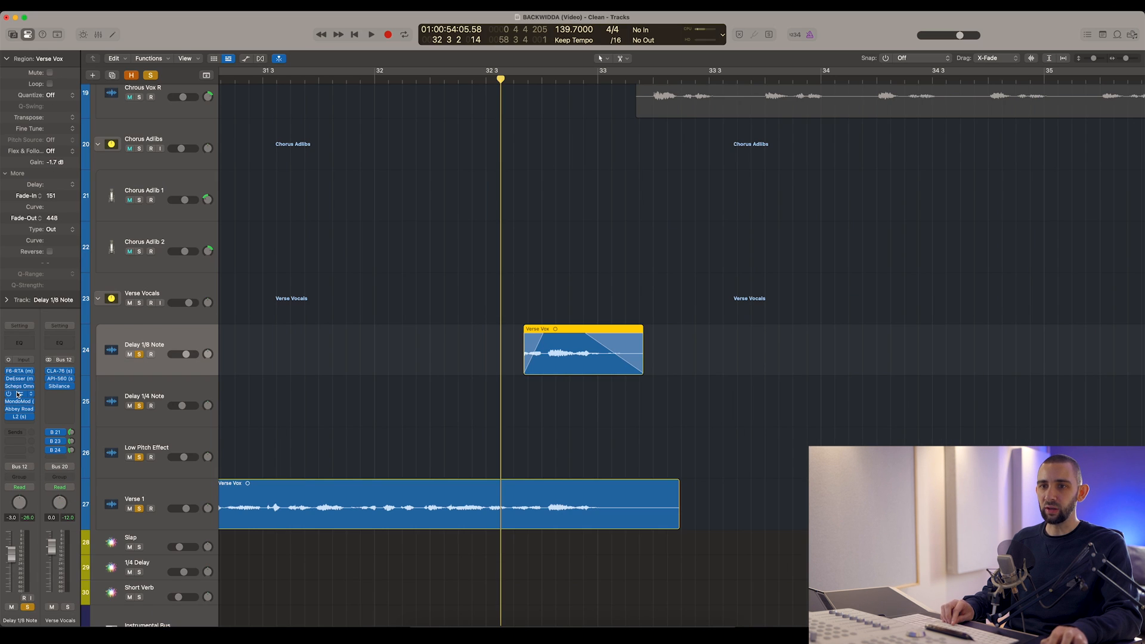
click(47, 415)
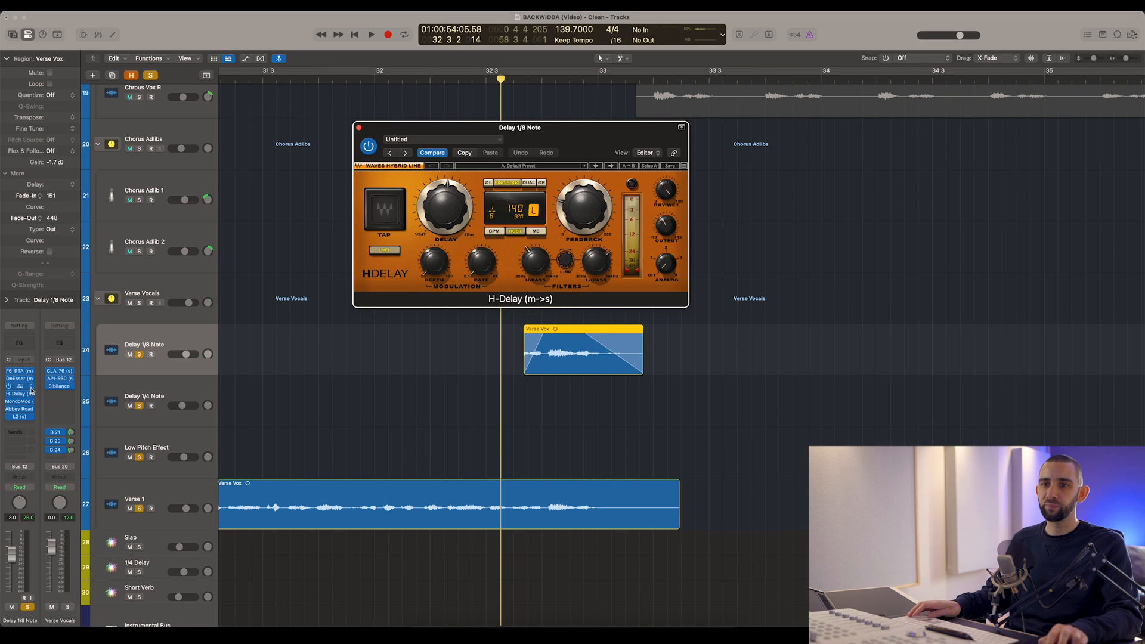
- Open MondoMod on the Delay 1/8 Note track in place of H-Delay, and play that track soloed alone
click(20, 401)
drag(445, 135, 416, 147)
click(359, 127)
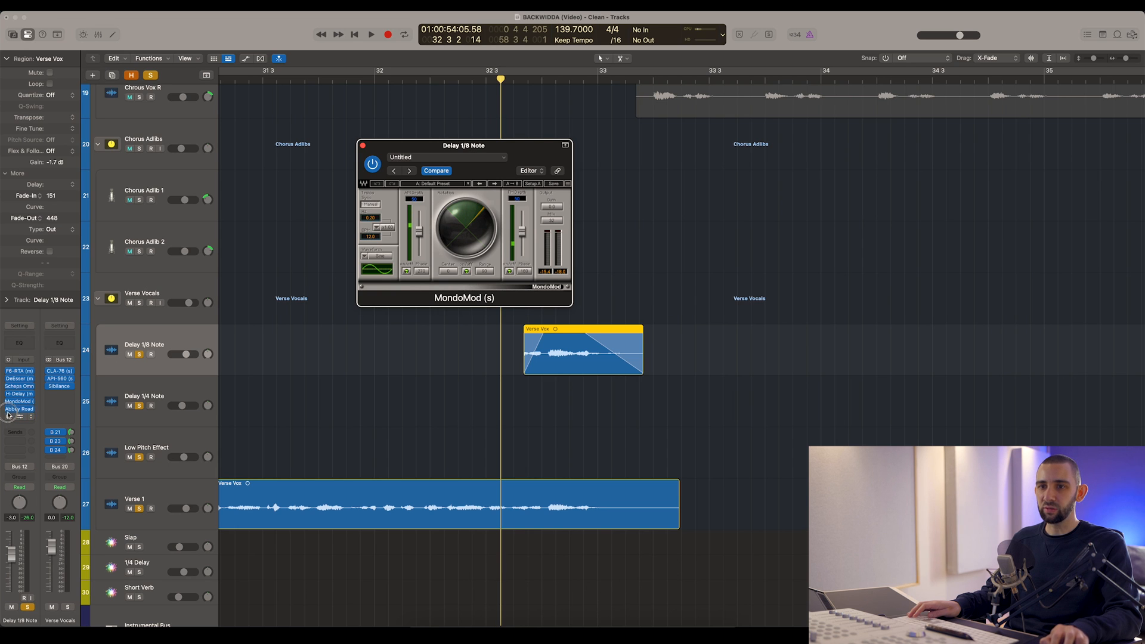
click(139, 355)
key(space)
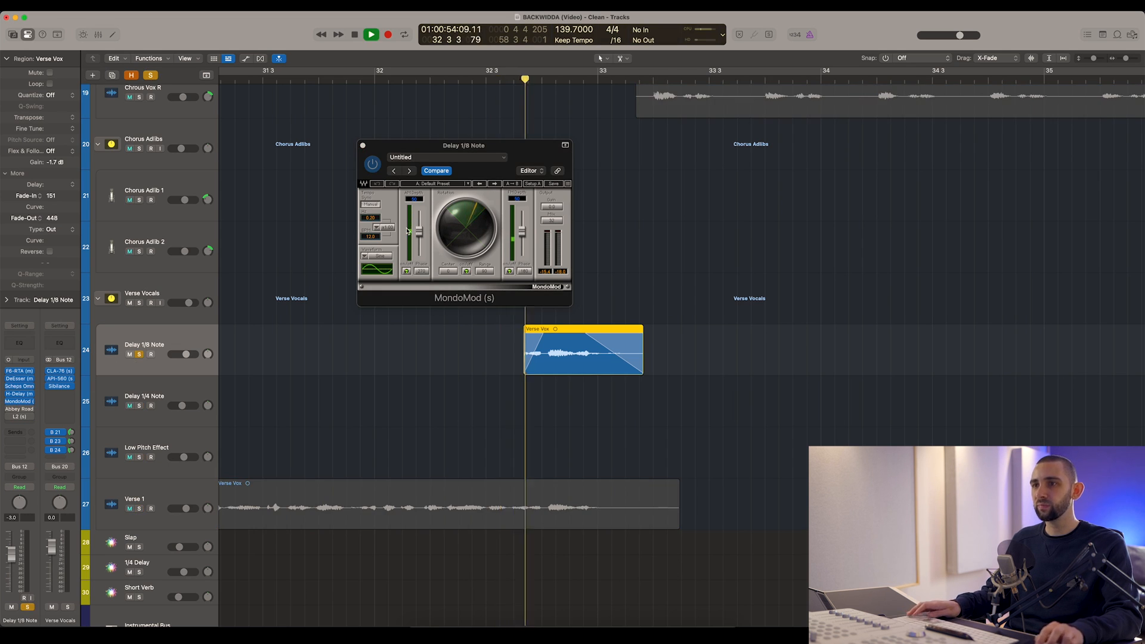
- Compare the Delay 1/8 Note vocal with MondoMod bypassed and enabled during playback
click(372, 165)
key(space)
key(space)
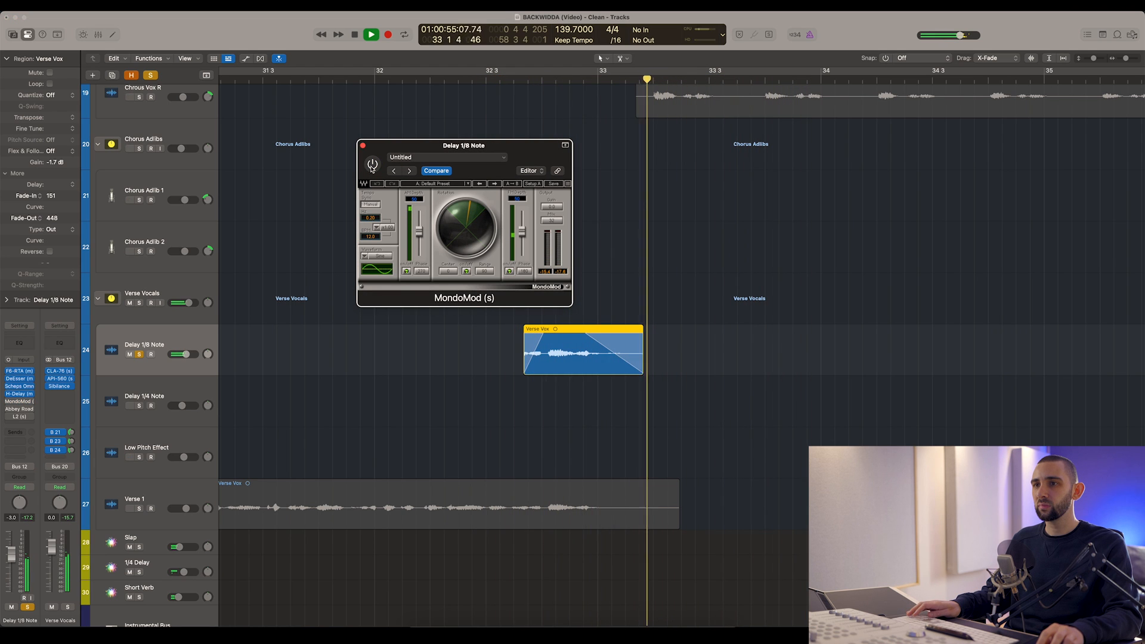
click(372, 165)
key(space)
key(space)
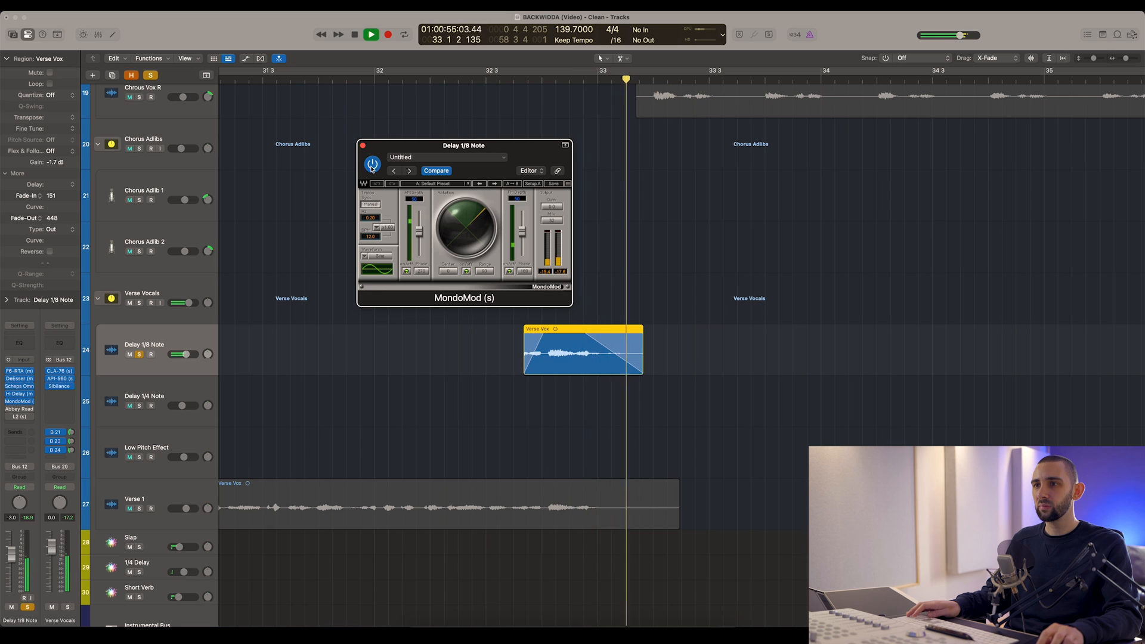
key(space)
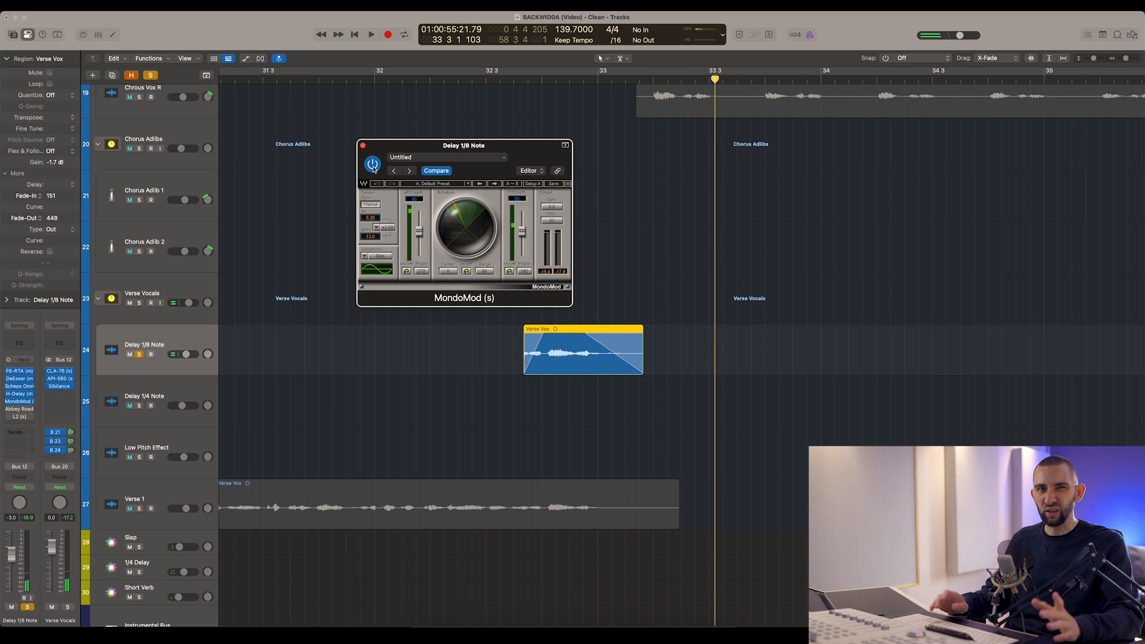
- Replay the soloed Delay 1/8 Note region, open its Abbey Road Plates and close MondoMod
click(509, 83)
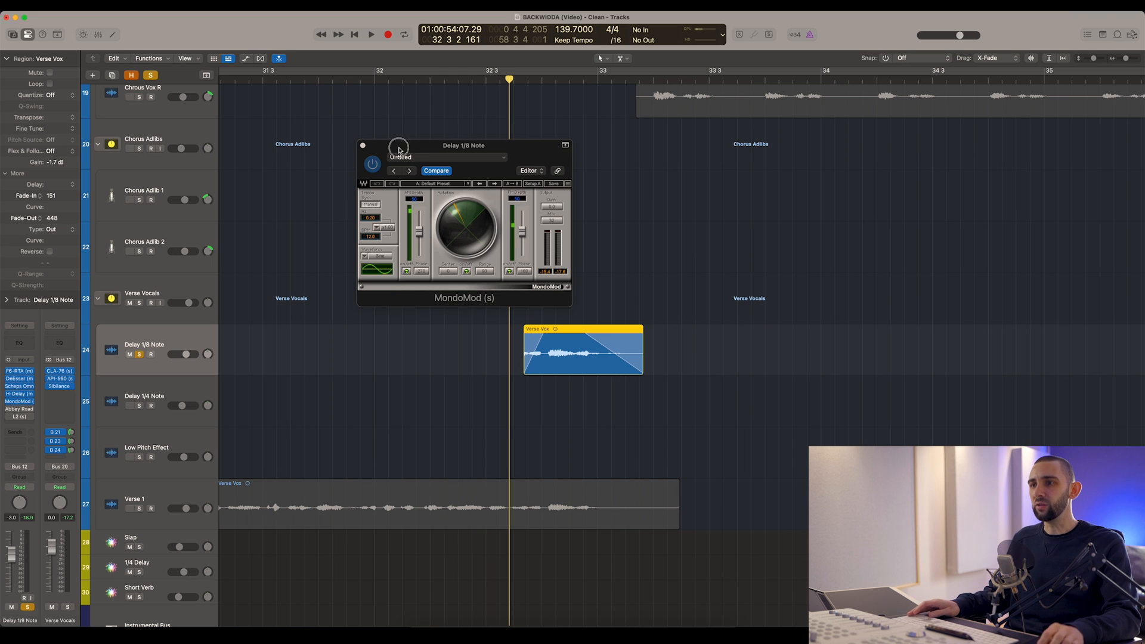
drag(399, 149, 367, 156)
key(space)
key(space)
click(13, 409)
click(152, 325)
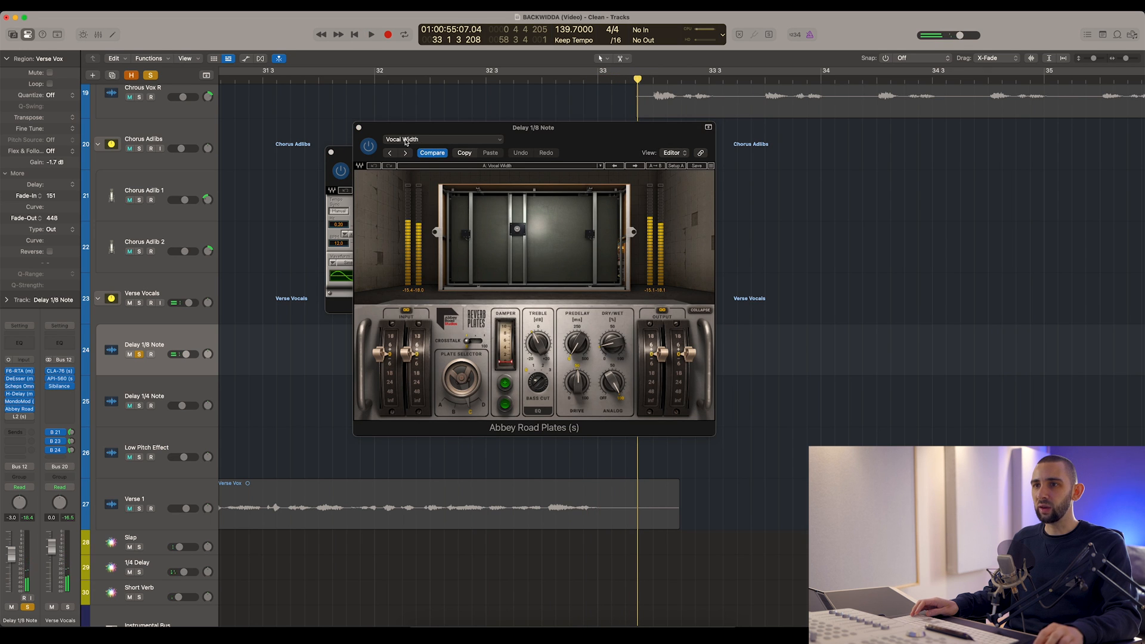
click(332, 152)
drag(443, 129, 288, 142)
drag(396, 145, 826, 145)
- Audition the Delay 1/8 Note region with Abbey Road Plates bypassed and enabled, and close the plug-in
key(space)
click(660, 164)
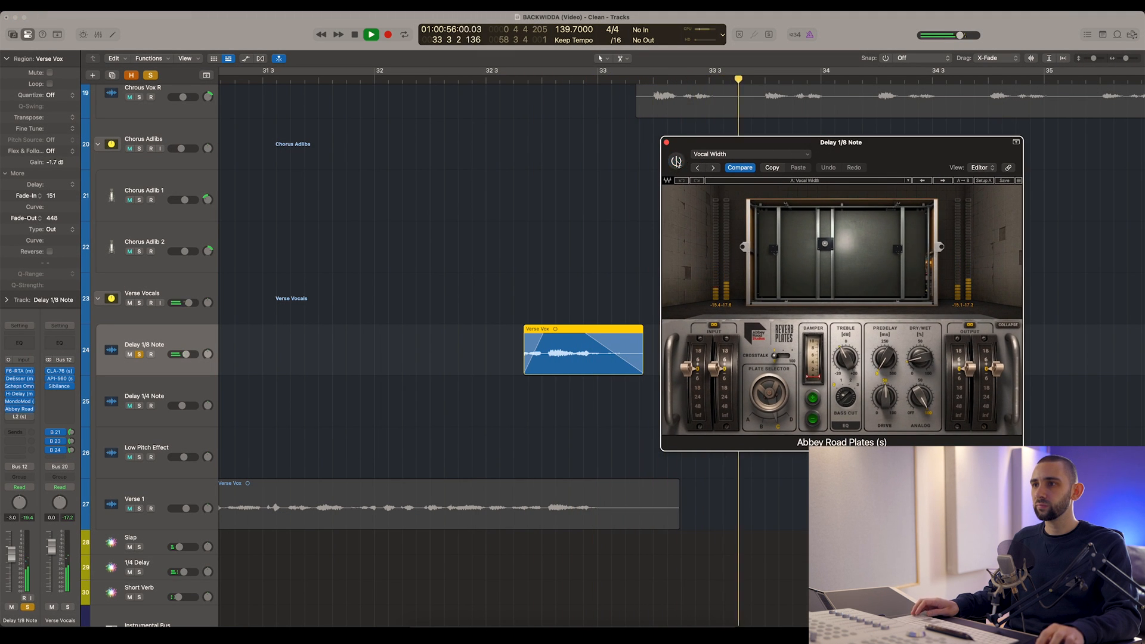
click(676, 160)
key(space)
key(space)
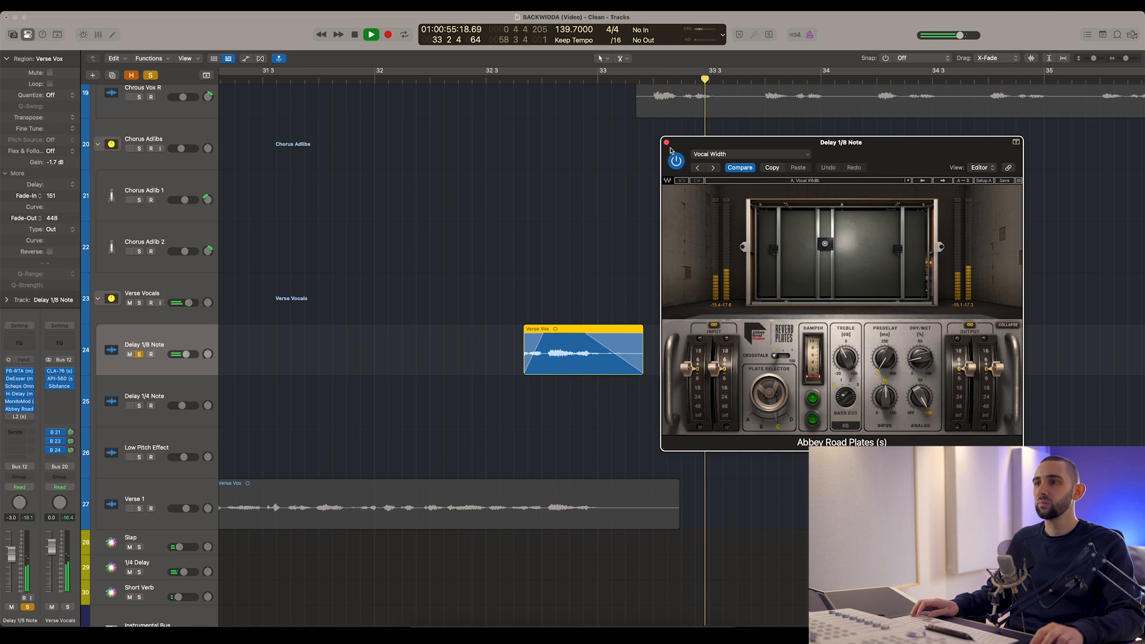
click(666, 142)
click(334, 290)
key(space)
click(496, 80)
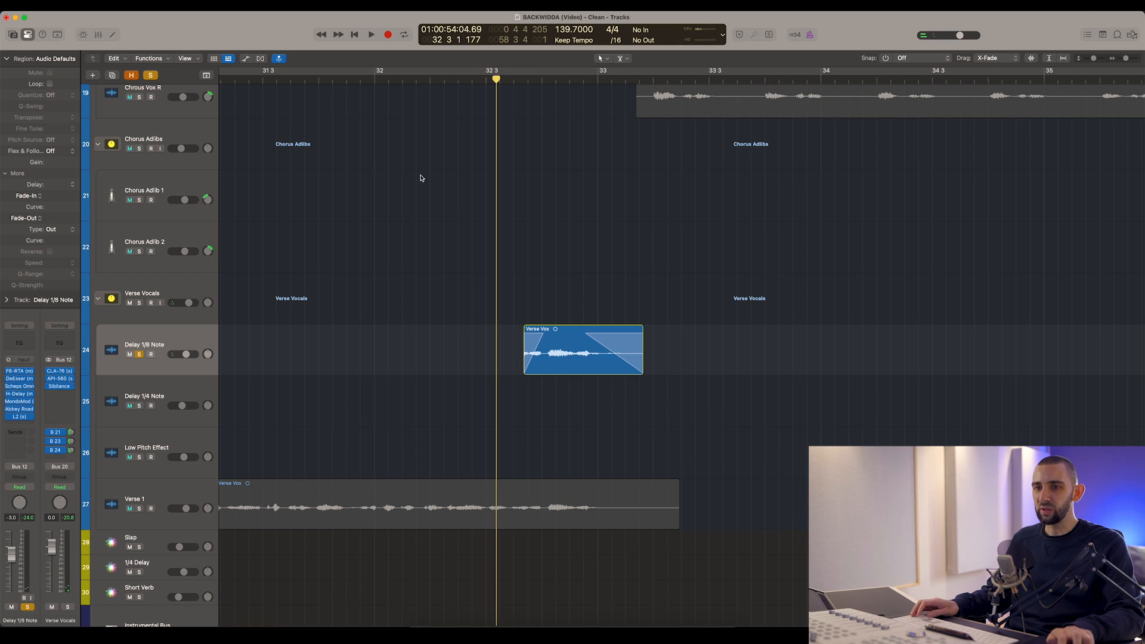
- Open L2 on the Delay 1/8 Note track, compare it bypassed and enabled during playback, and close it
click(21, 417)
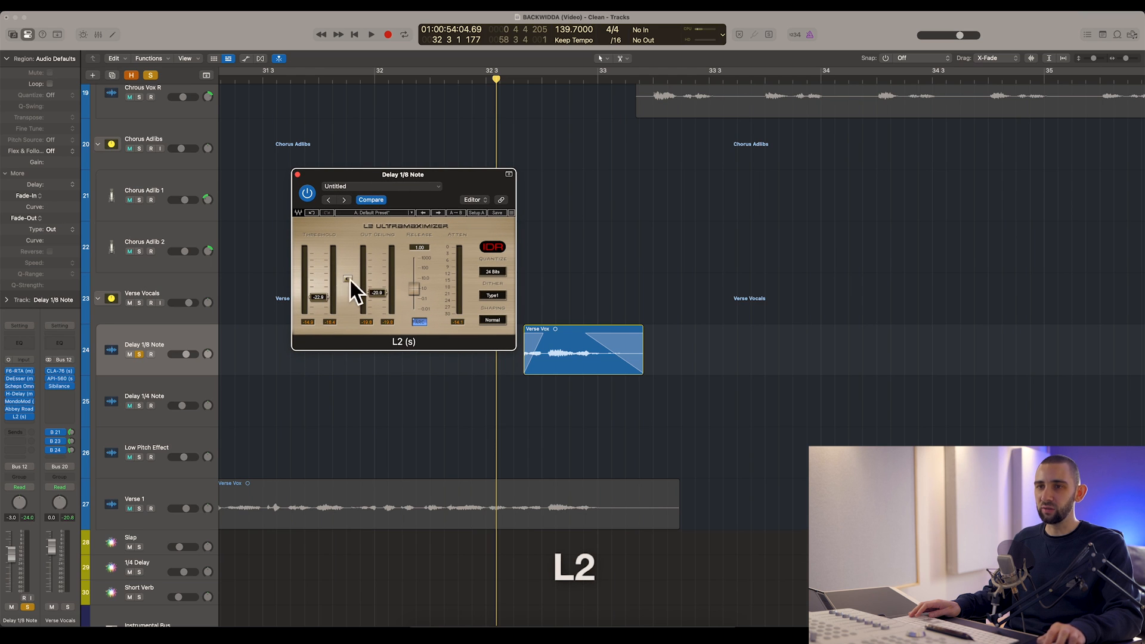
click(498, 79)
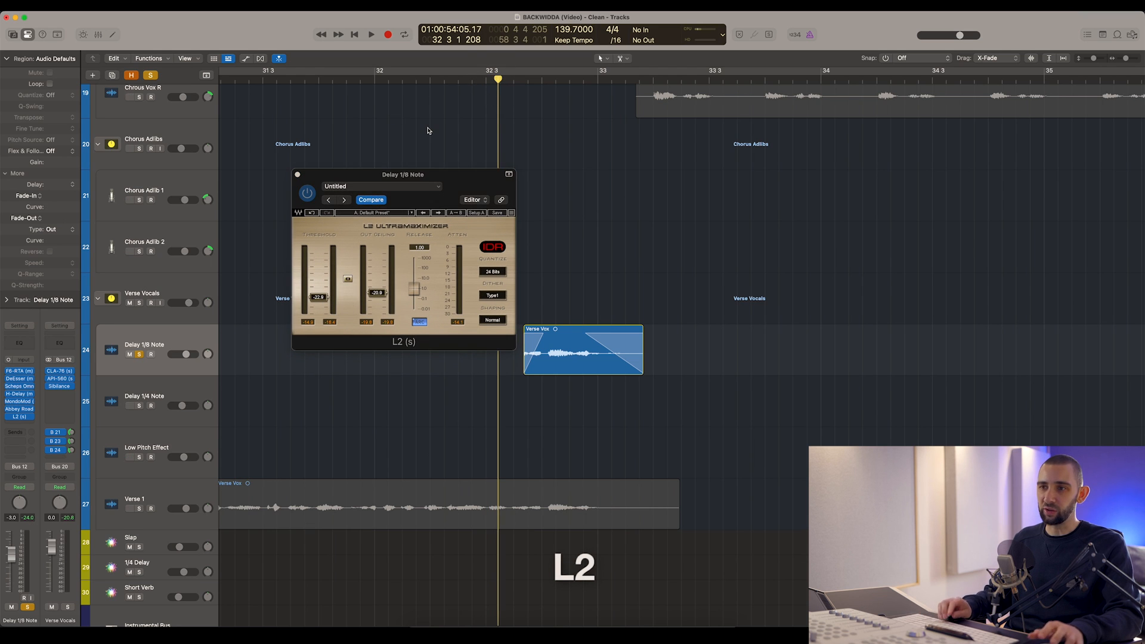
key(space)
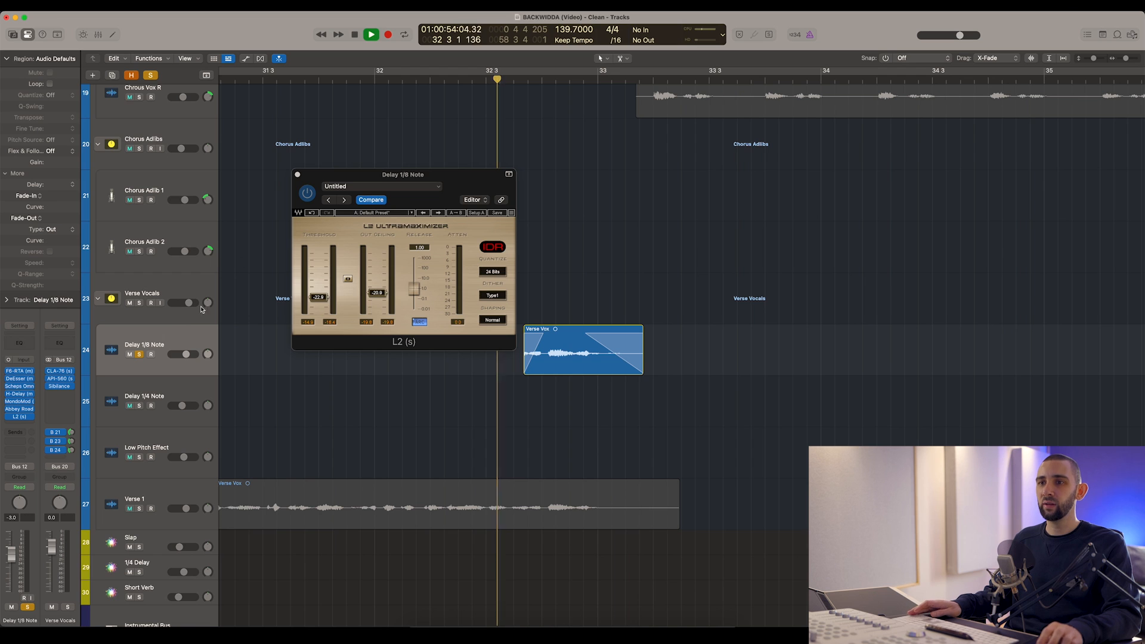
click(307, 194)
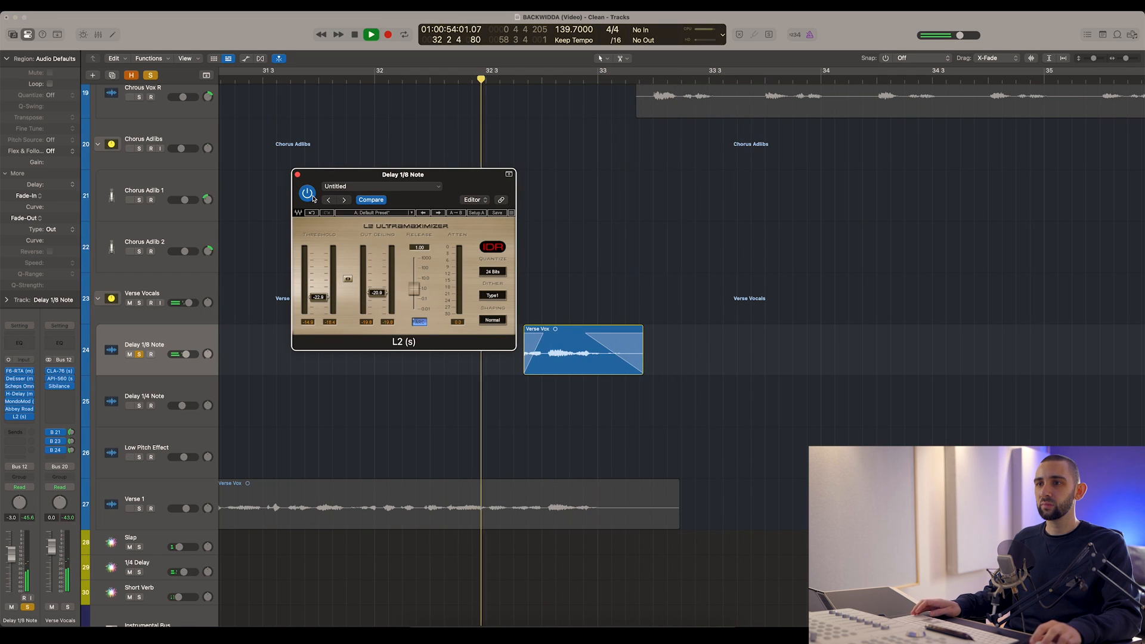
key(space)
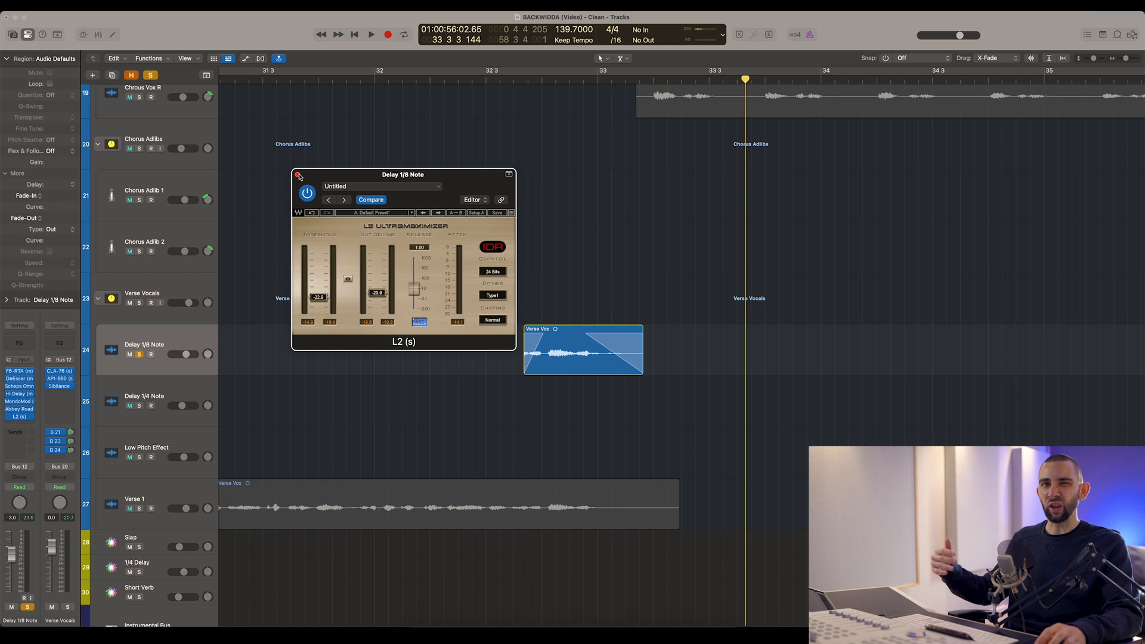
click(509, 84)
drag(330, 179, 311, 180)
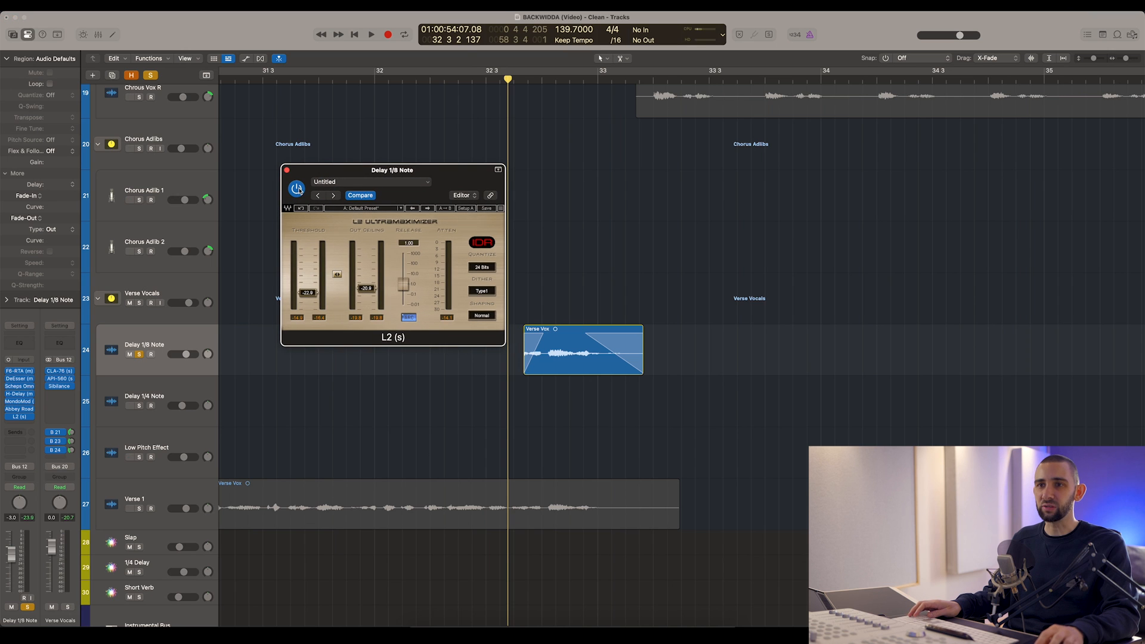
click(286, 171)
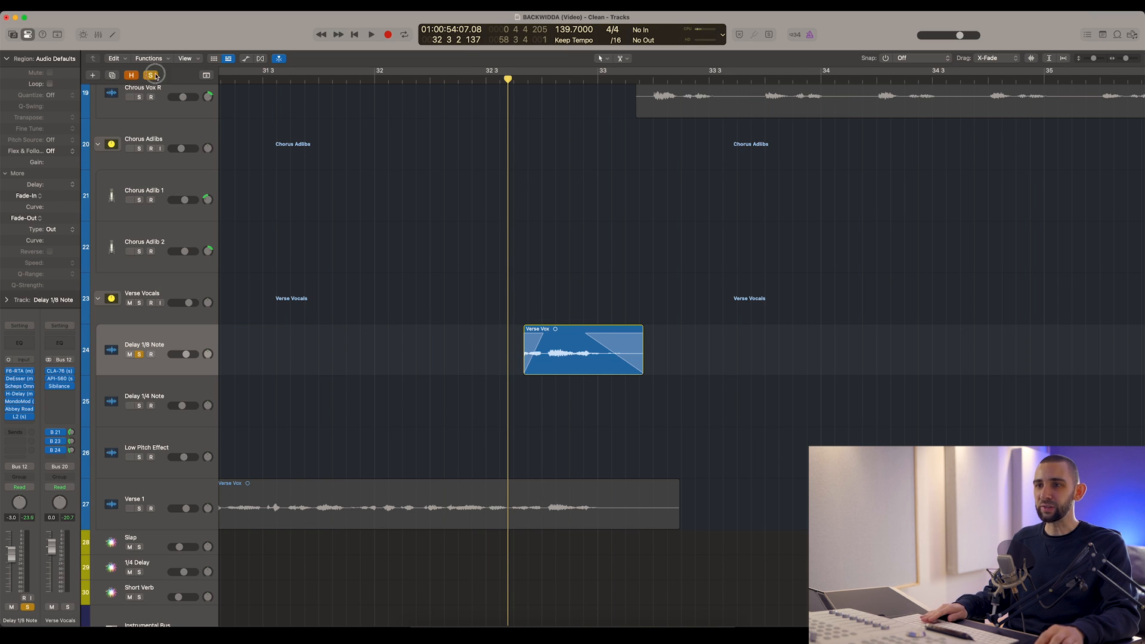
- Clear all track solos and play the full mix from bar 51 into the Delay 1/4 Note region
click(153, 75)
scroll(391, 286, down, 10)
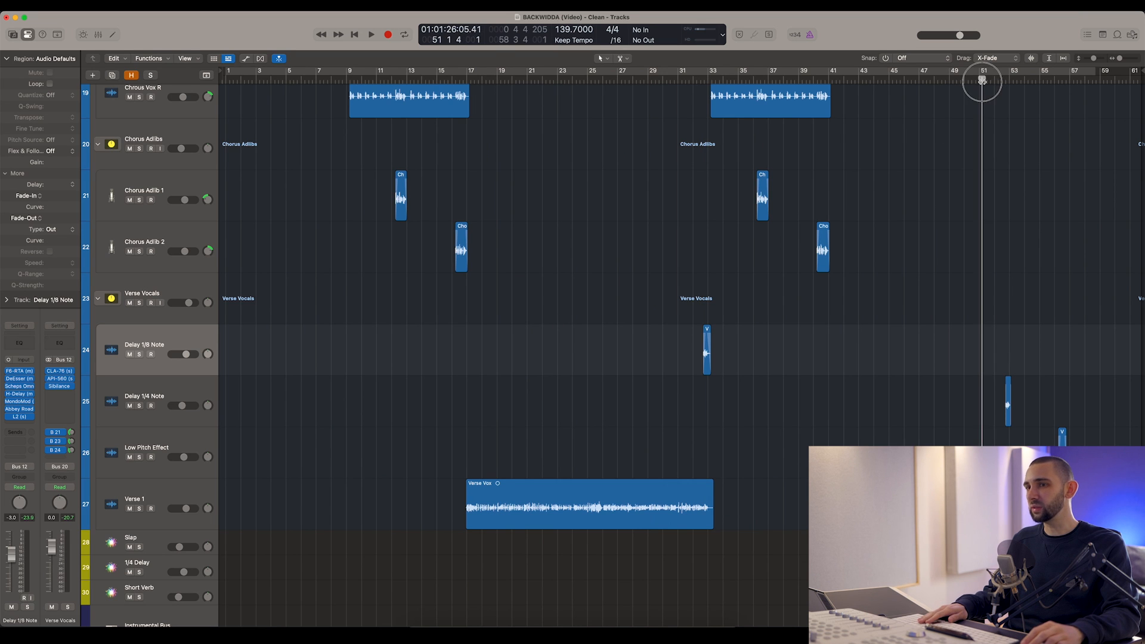
scroll(383, 383, up, 8)
drag(843, 79, 856, 77)
key(space)
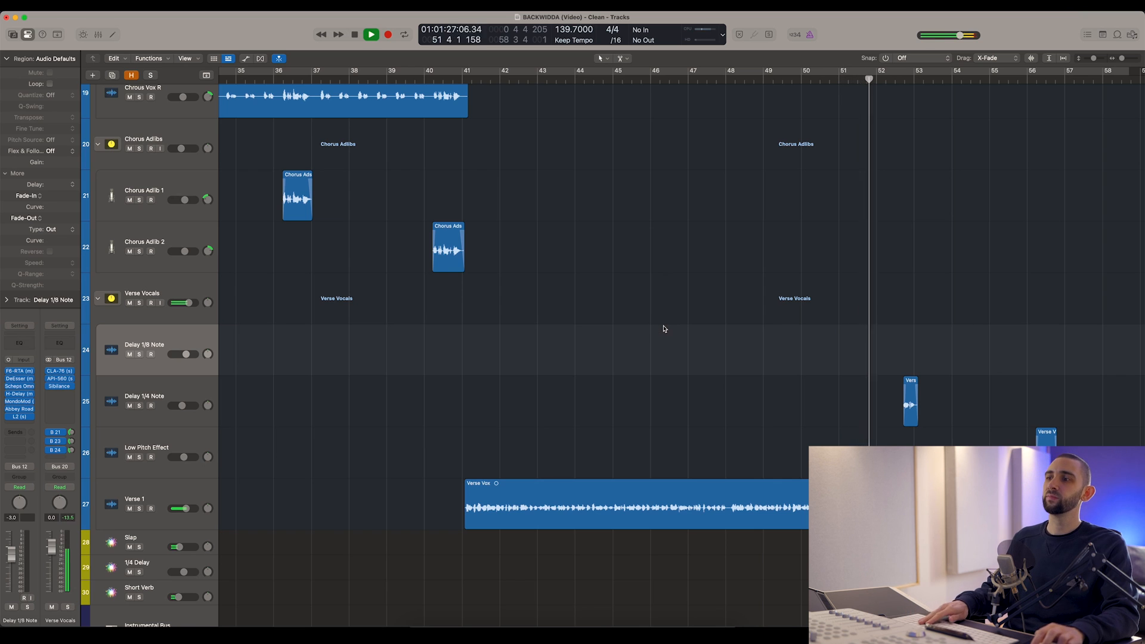
scroll(664, 328, up, 5)
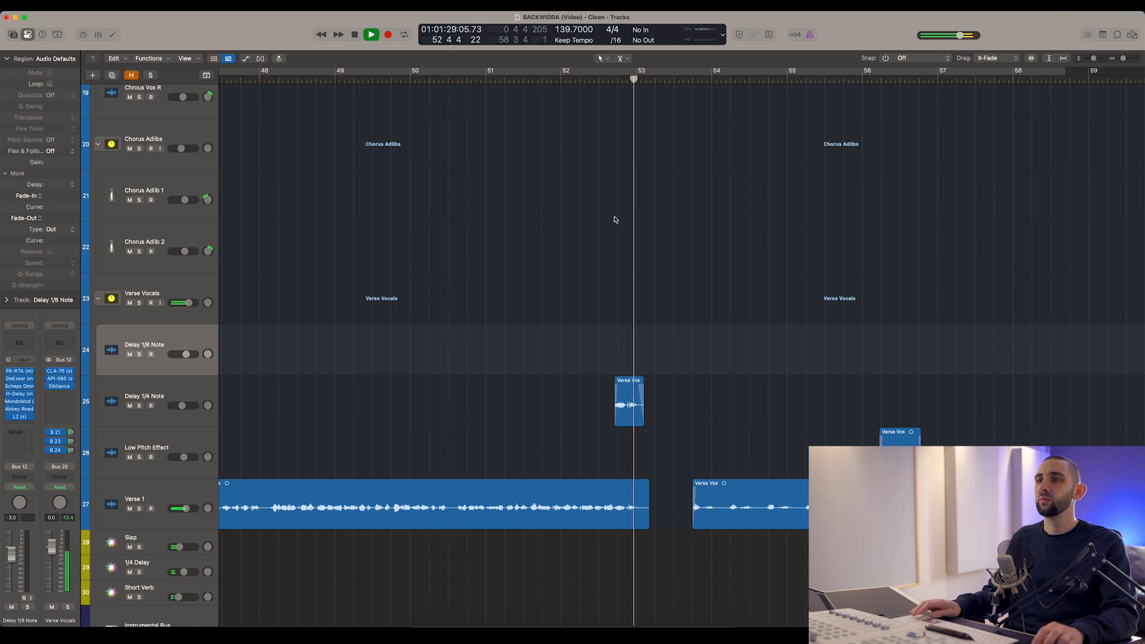
- Replay the mix from bar 52 with the Delay 1/4 Note track selected, stopping inside its vocal region
click(560, 78)
click(108, 387)
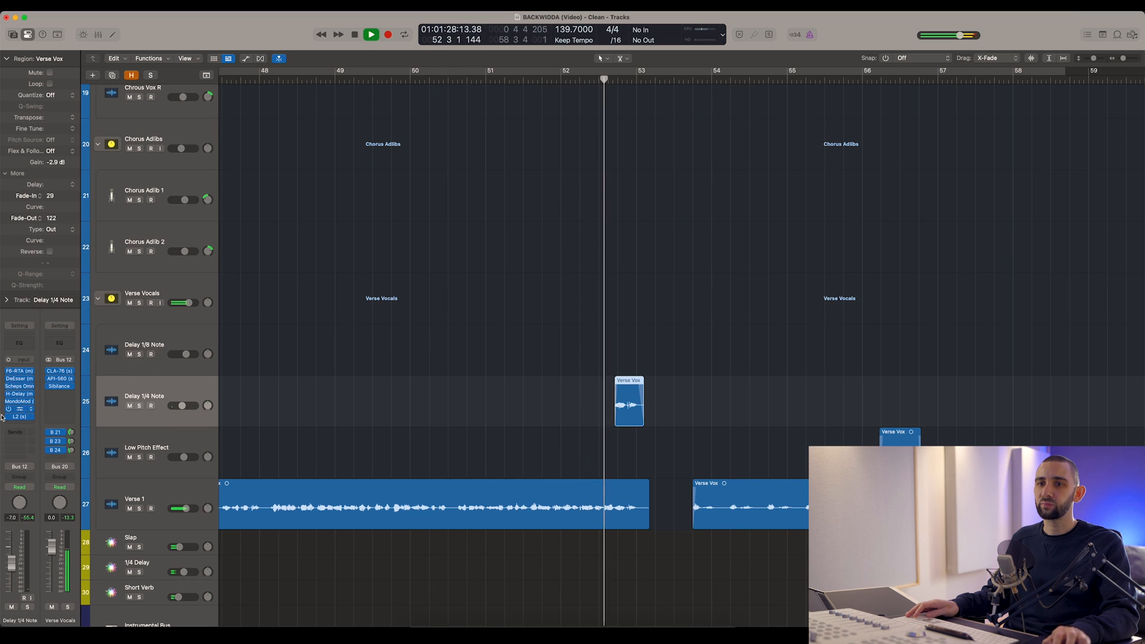
key(space)
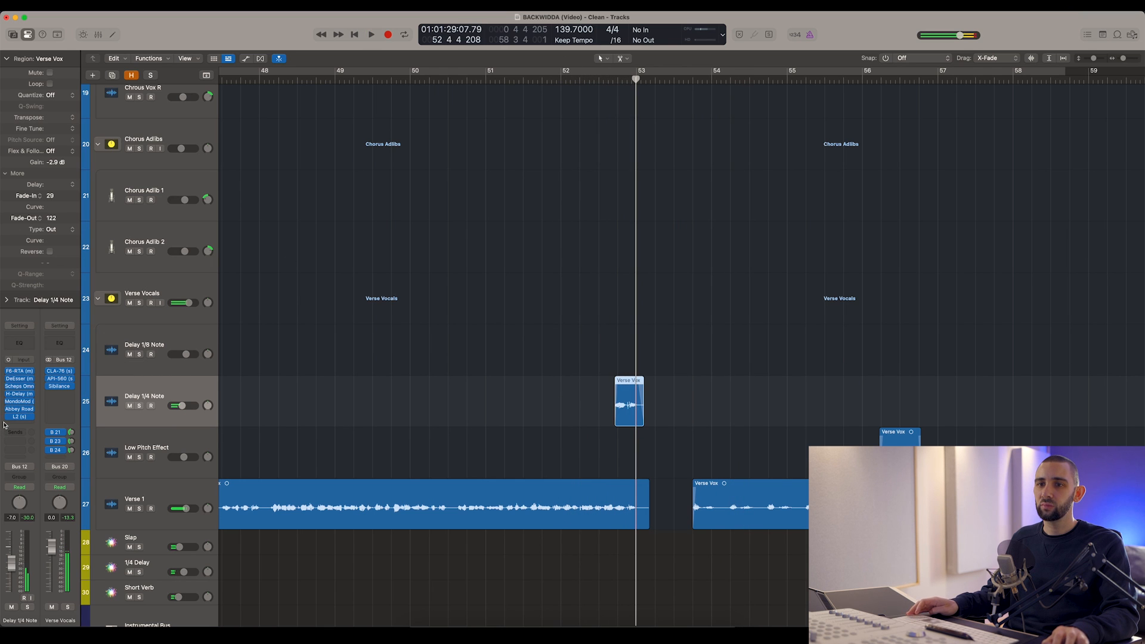
- Open H-Delay on the Delay 1/4 Note track and place the playhead at bar 52
click(19, 395)
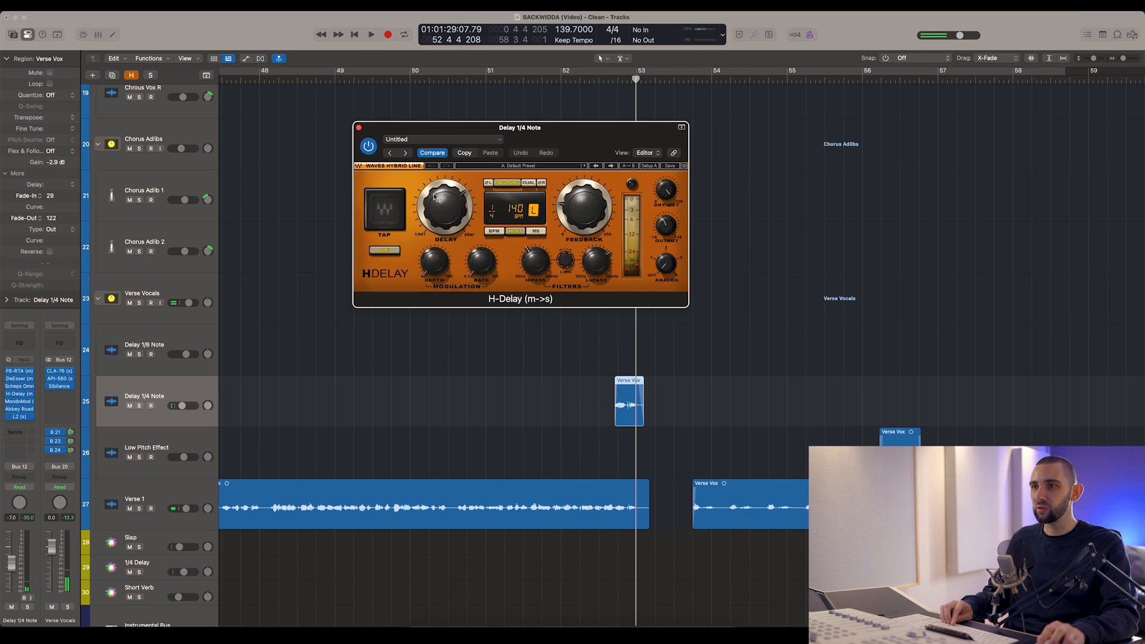
click(589, 81)
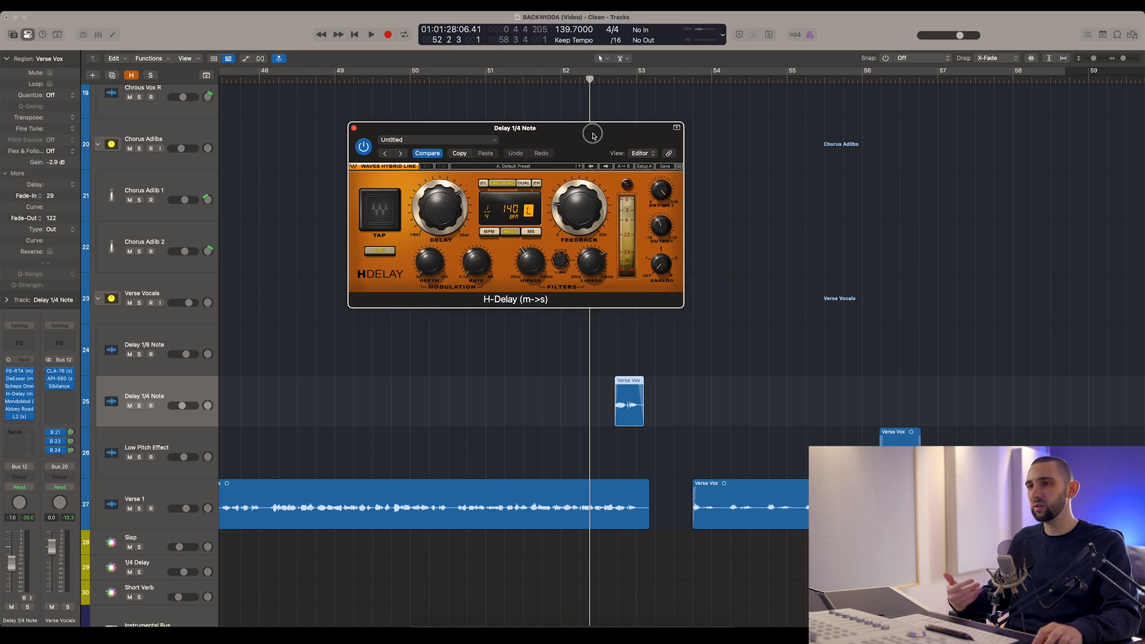
drag(600, 136, 592, 146)
click(566, 82)
scroll(327, 174, left, 5)
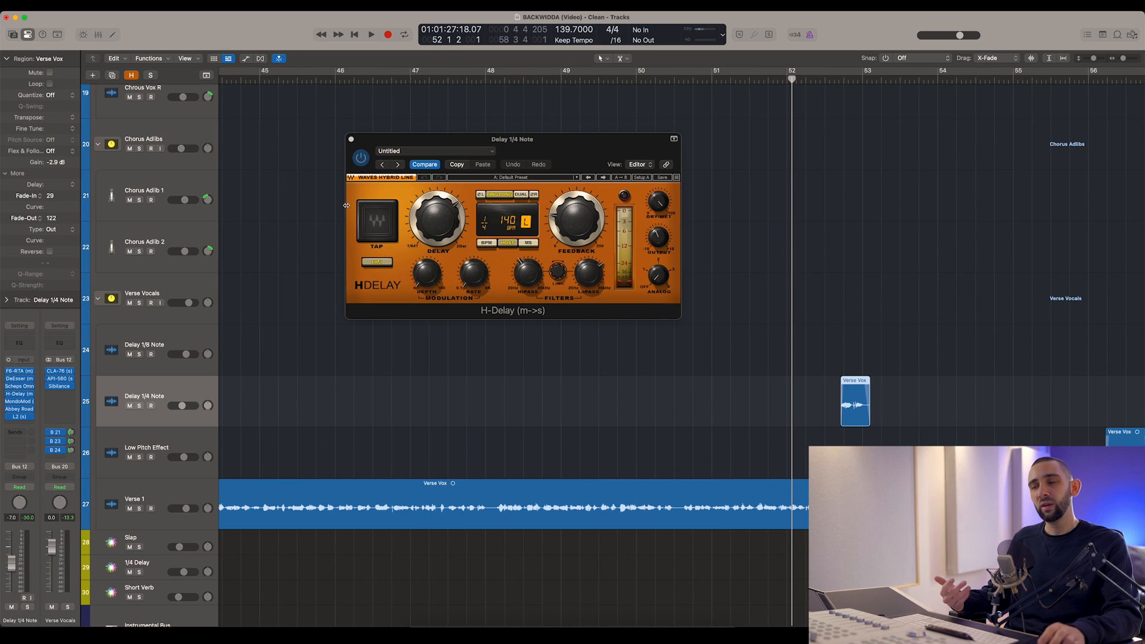
- Place the playhead before the Delay 1/4 Note region, review that track's MondoMod, Abbey Road Plates and L2, and close all plugin windows
scroll(742, 169, right, 2)
click(773, 80)
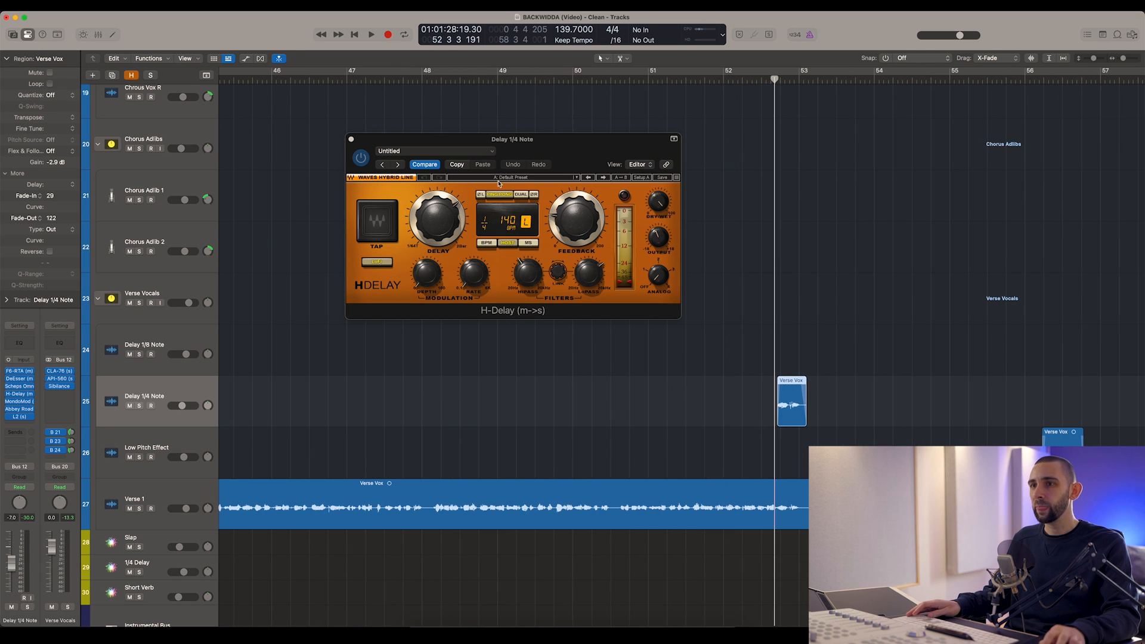
click(21, 403)
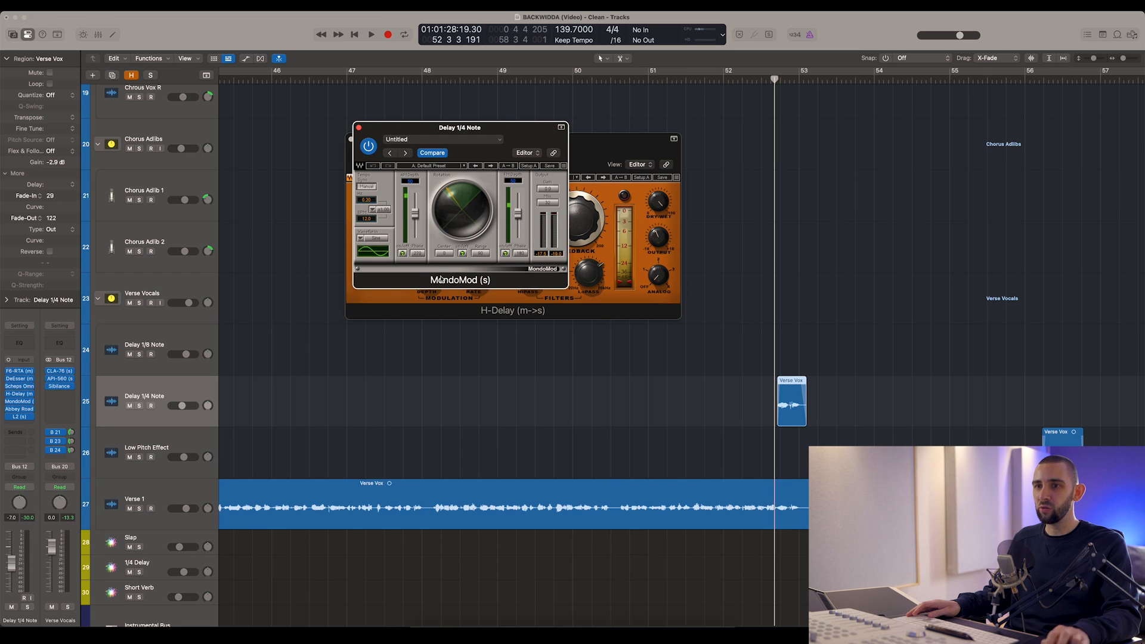
click(19, 411)
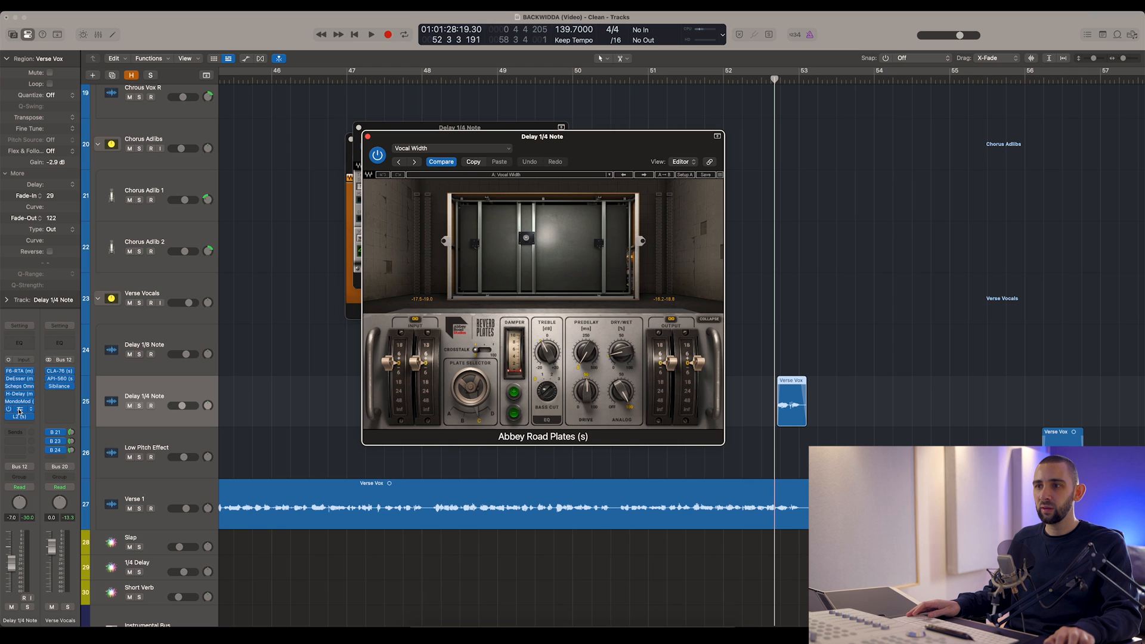
click(20, 410)
click(19, 418)
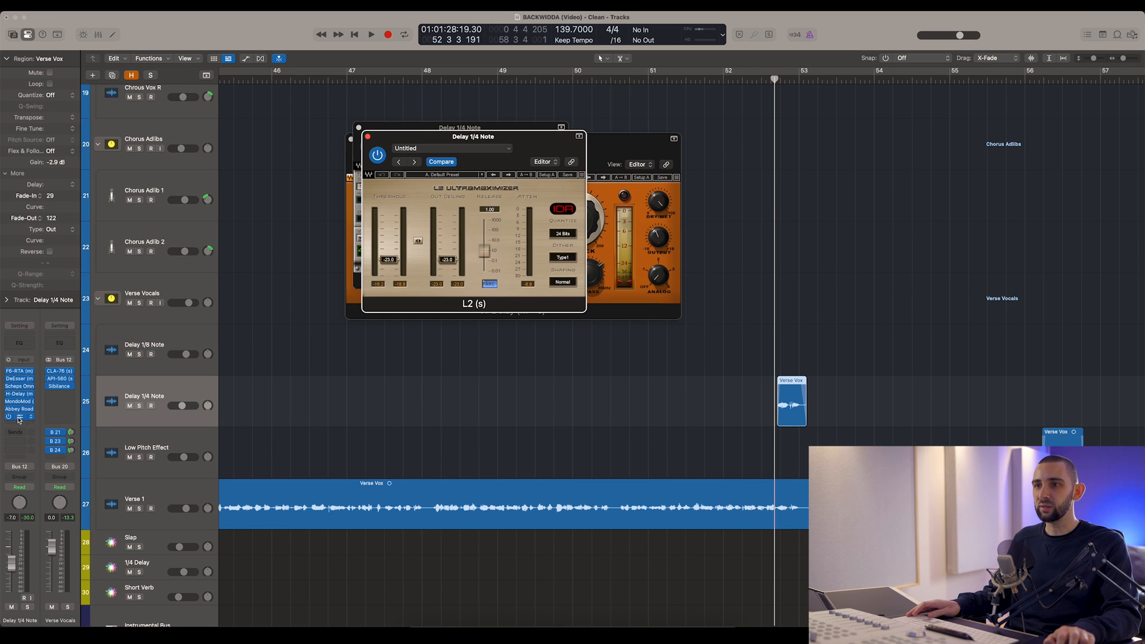
key(super+w)
key(super+w)
key(super+w)
key(super+w)
- Play the full mix through the Delay 1/4 Note region and stop after bar 53
click(690, 85)
key(space)
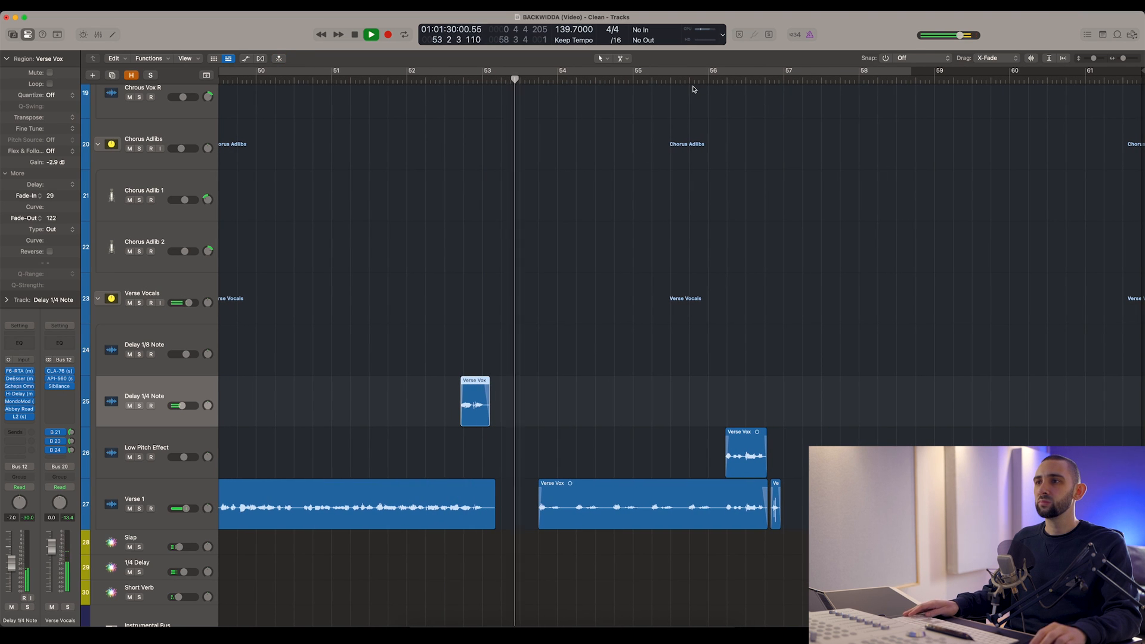
key(space)
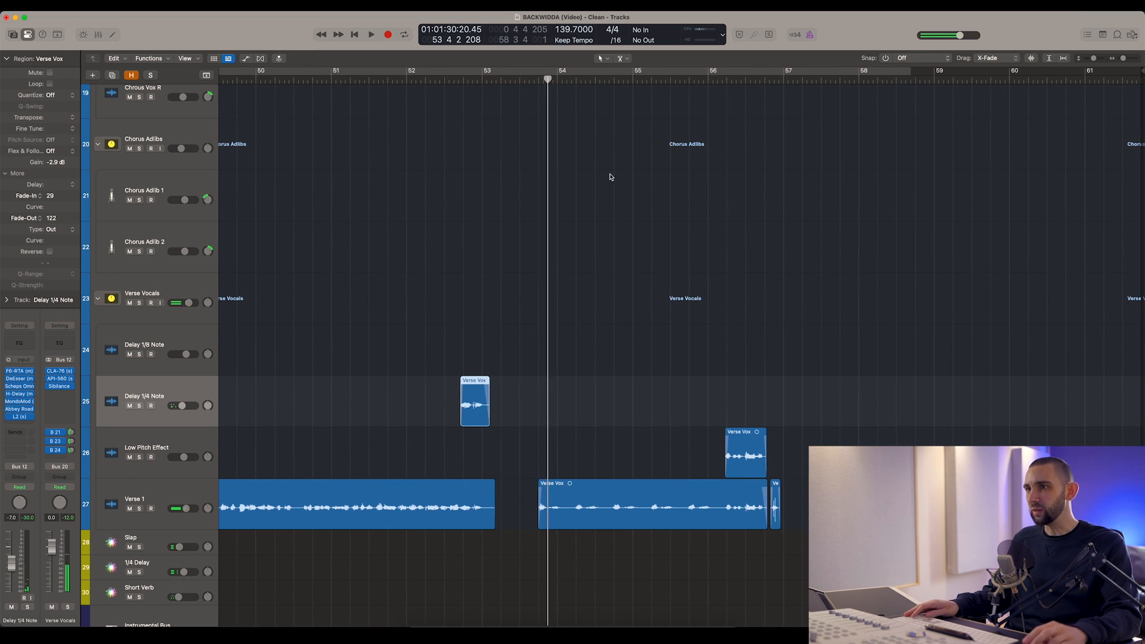
- Select the Low Pitch Effect track and play the full mix from bar 55 through its vocal region
click(705, 76)
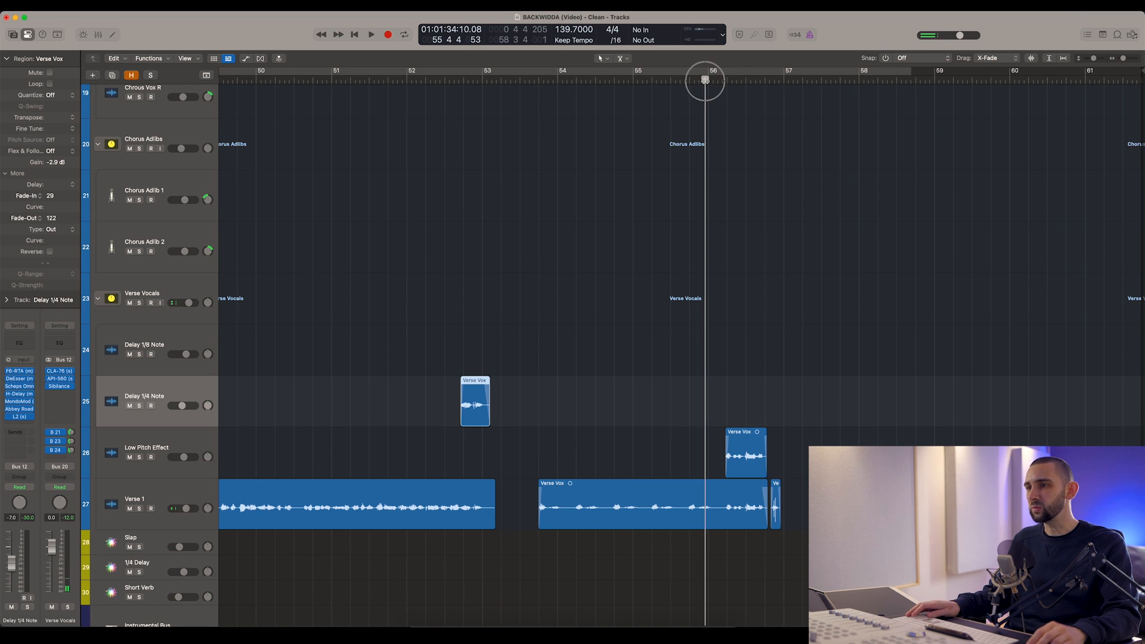
click(163, 443)
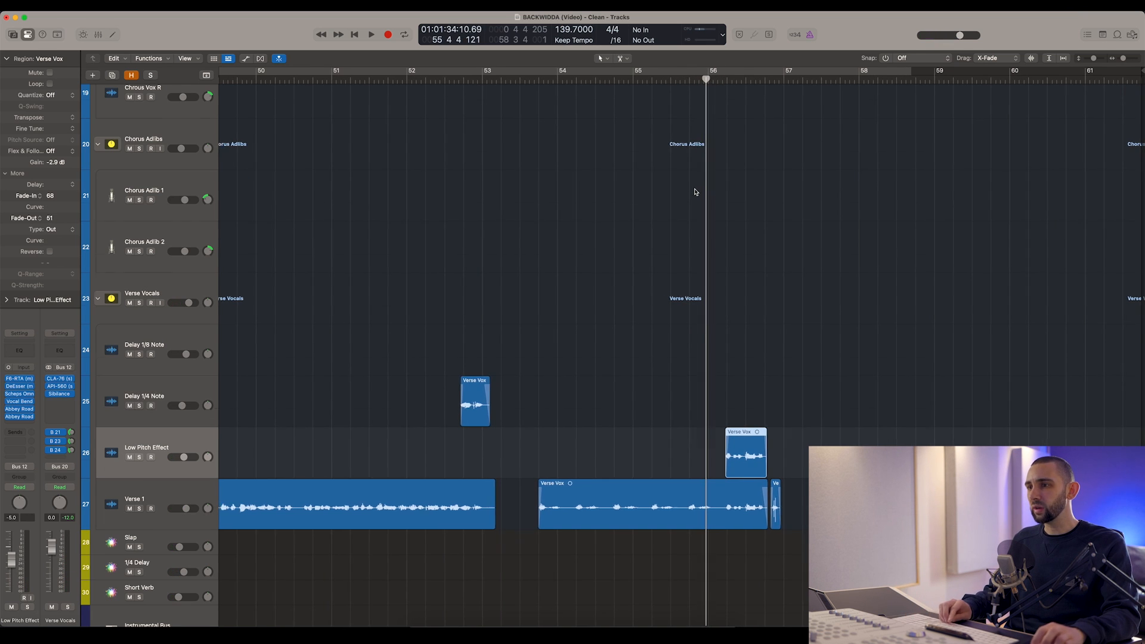
scroll(694, 192, up, 5)
scroll(694, 191, down, 5)
key(super+Left)
key(super+Left)
click(912, 80)
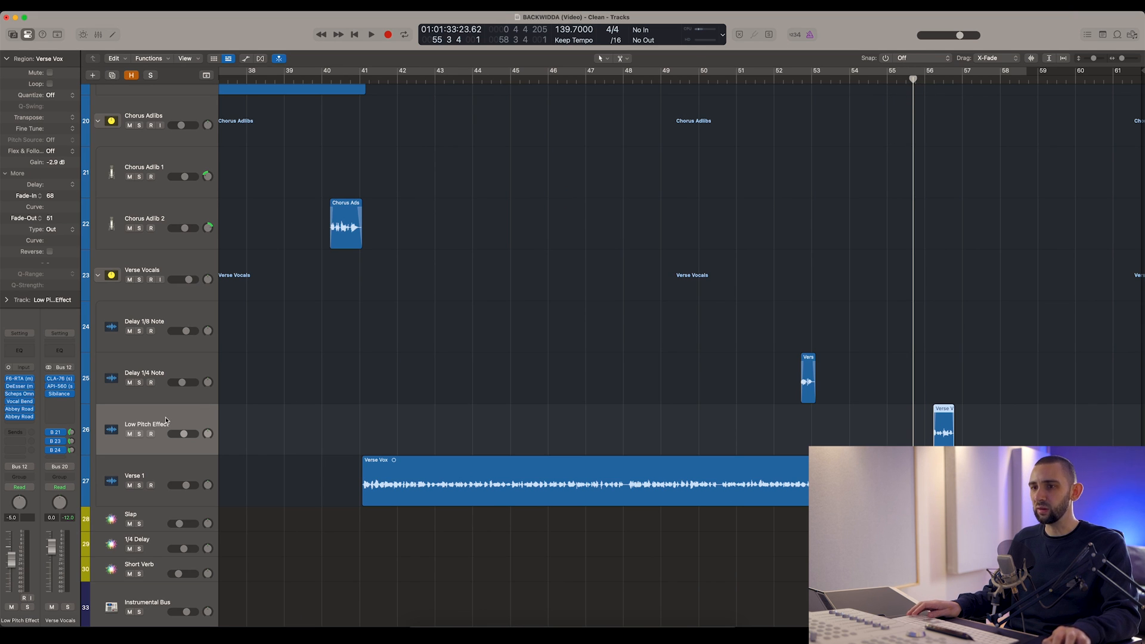
key(space)
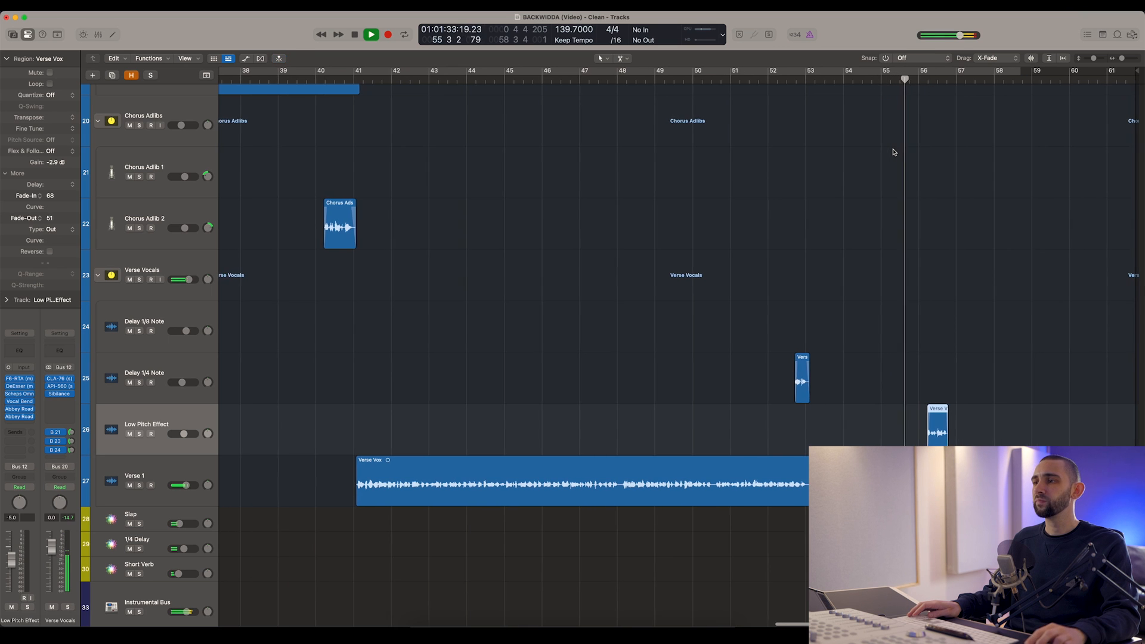
key(super+Right)
key(super+Right)
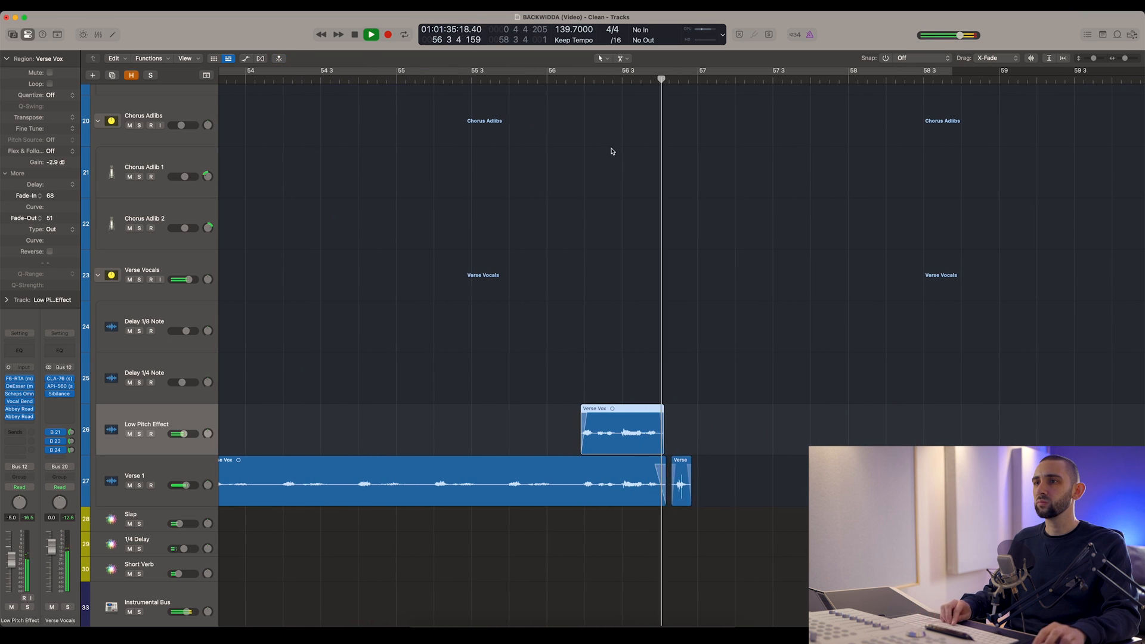
- Replay from bar 55 with Low Pitch Effect soloed, with and without Verse 1, and stop with the playhead at bar 56
click(420, 77)
scroll(140, 449, up, 1)
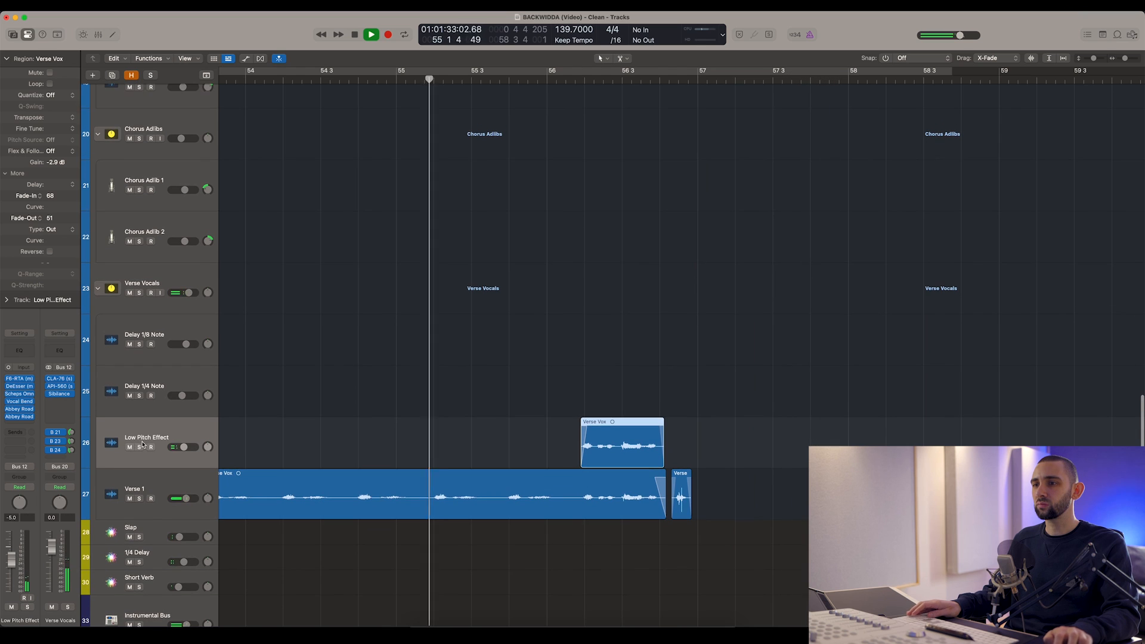
click(140, 447)
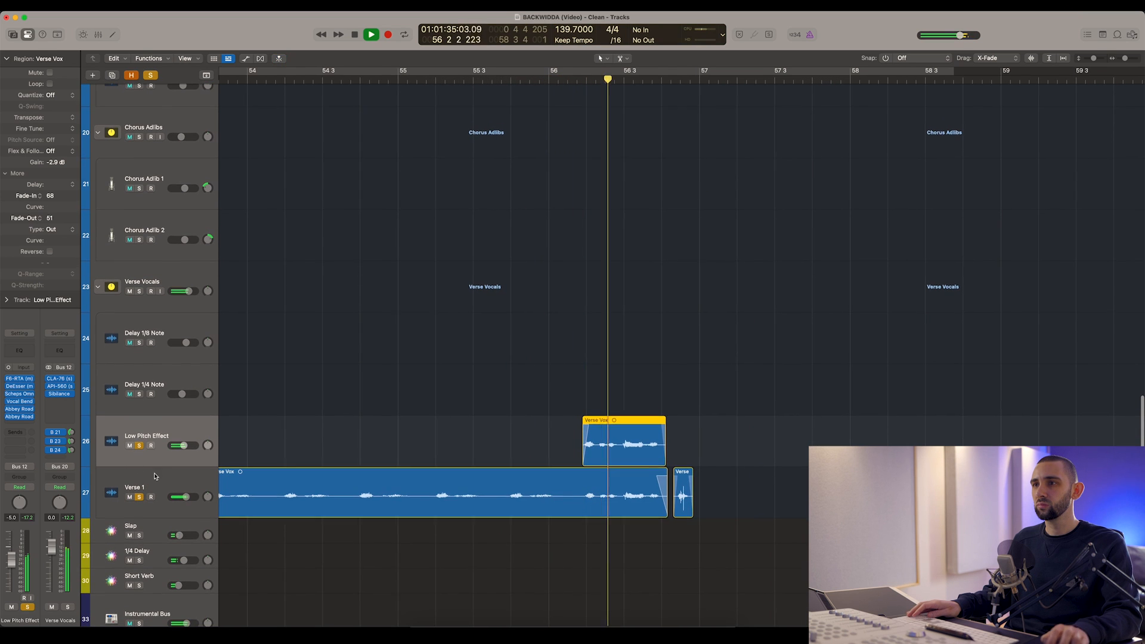
click(138, 446)
click(137, 447)
click(566, 78)
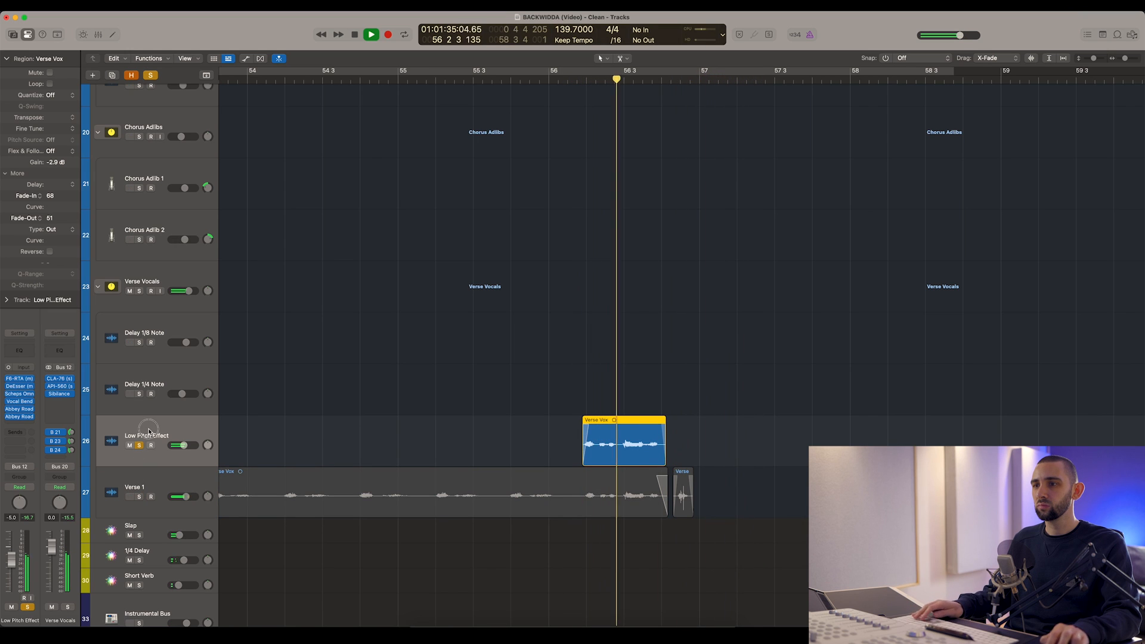
key(space)
click(566, 82)
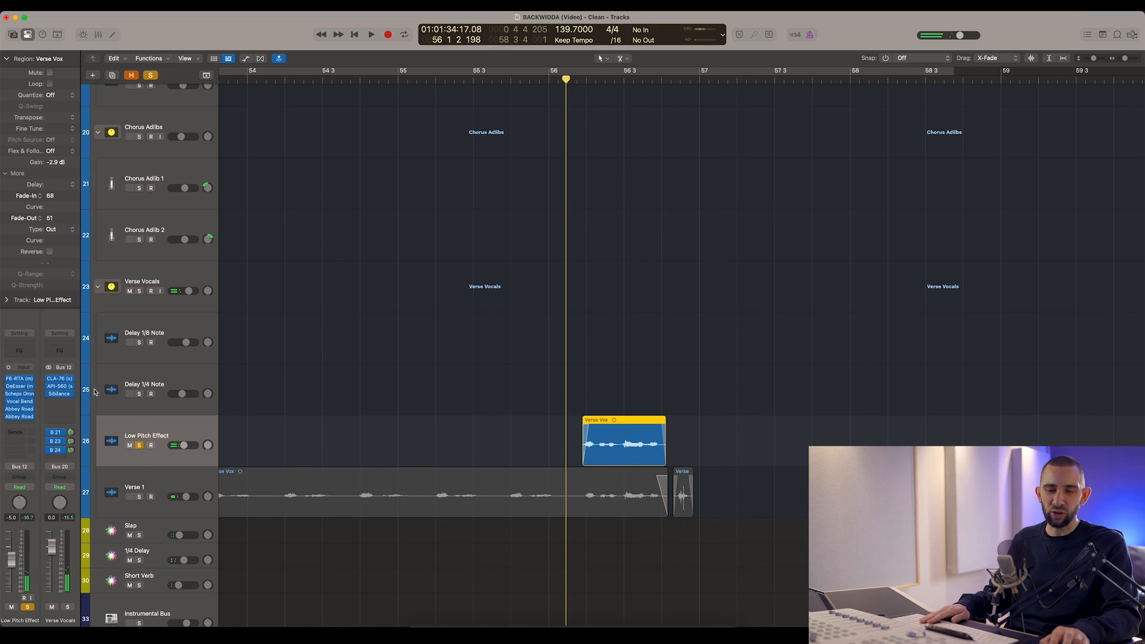
- Open Vocal Bender on the Low Pitch Effect track, compare it bypassed and enabled during playback, and close it
key(super+Left)
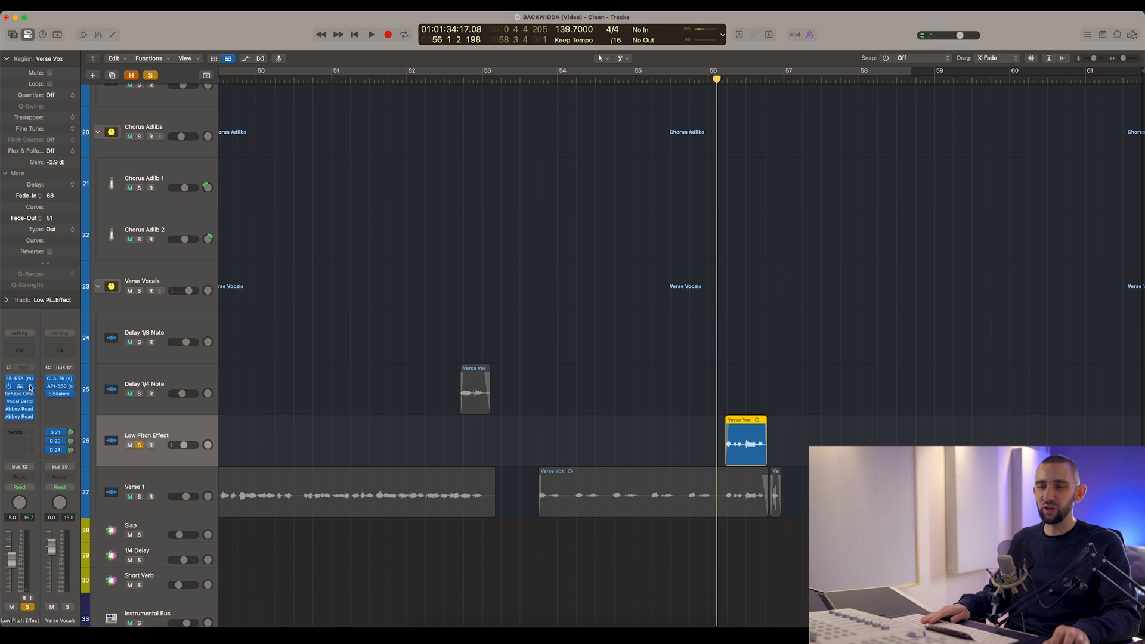
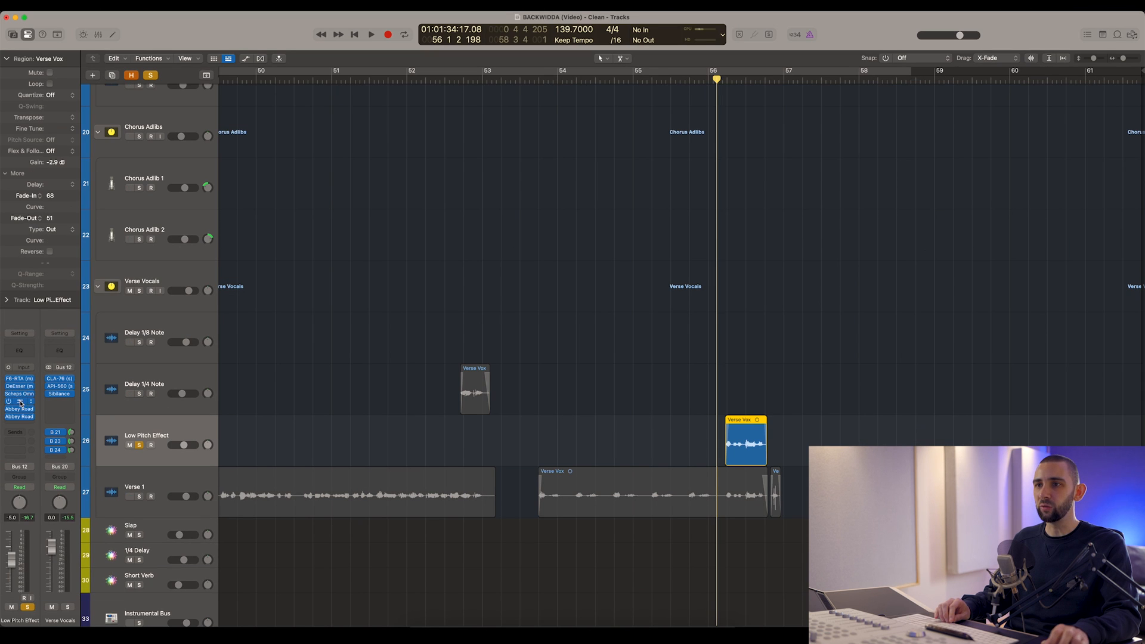
click(21, 403)
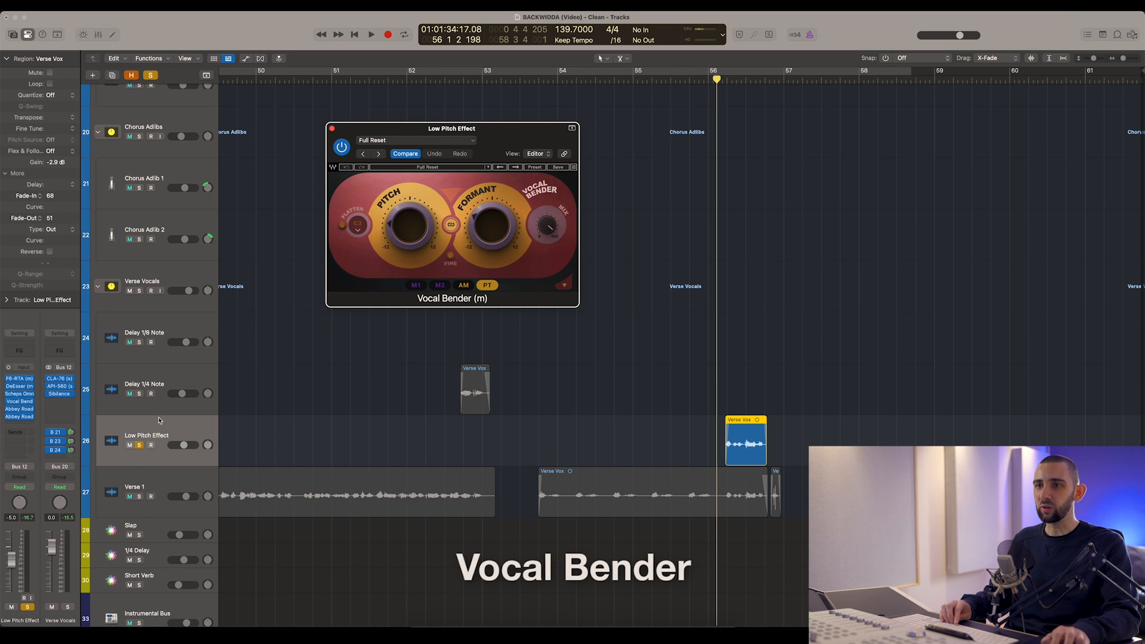
click(341, 149)
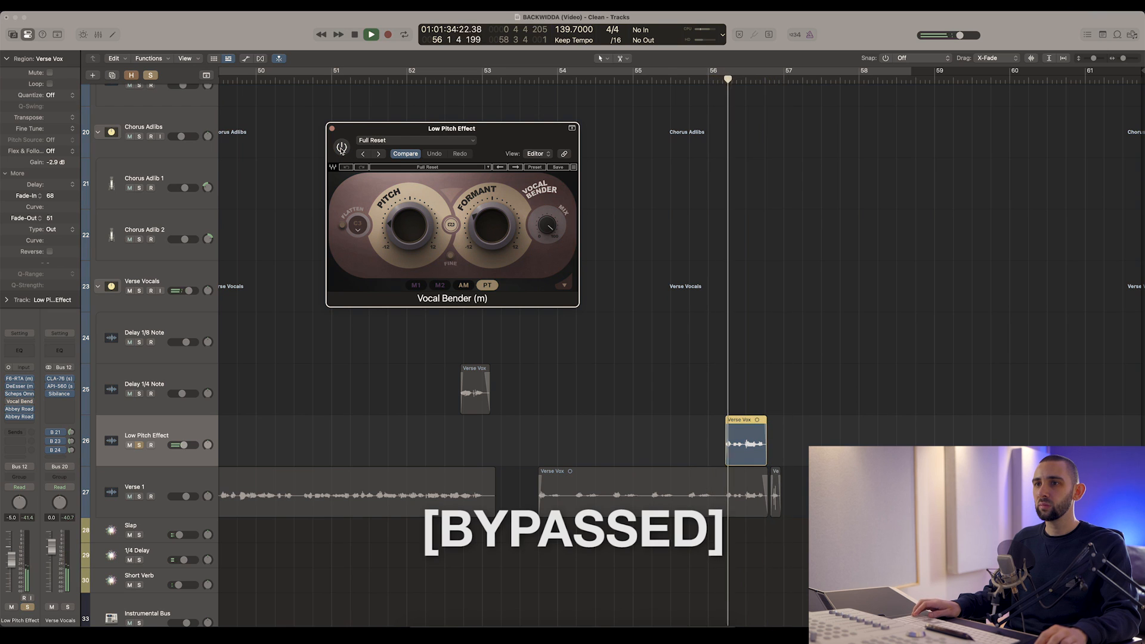
click(341, 149)
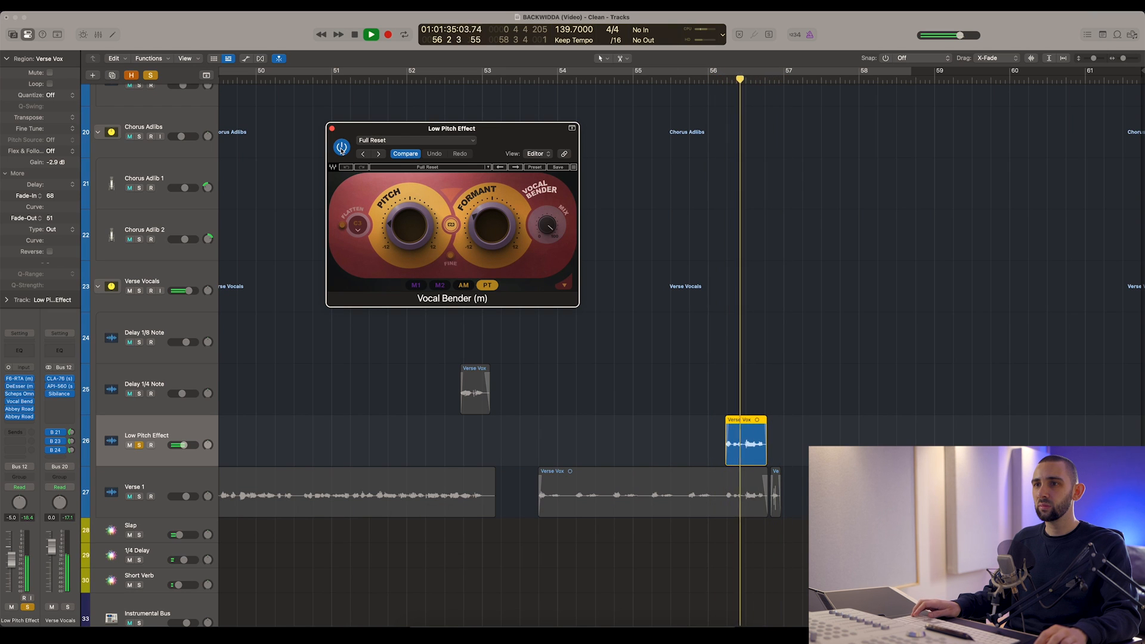
click(332, 128)
key(space)
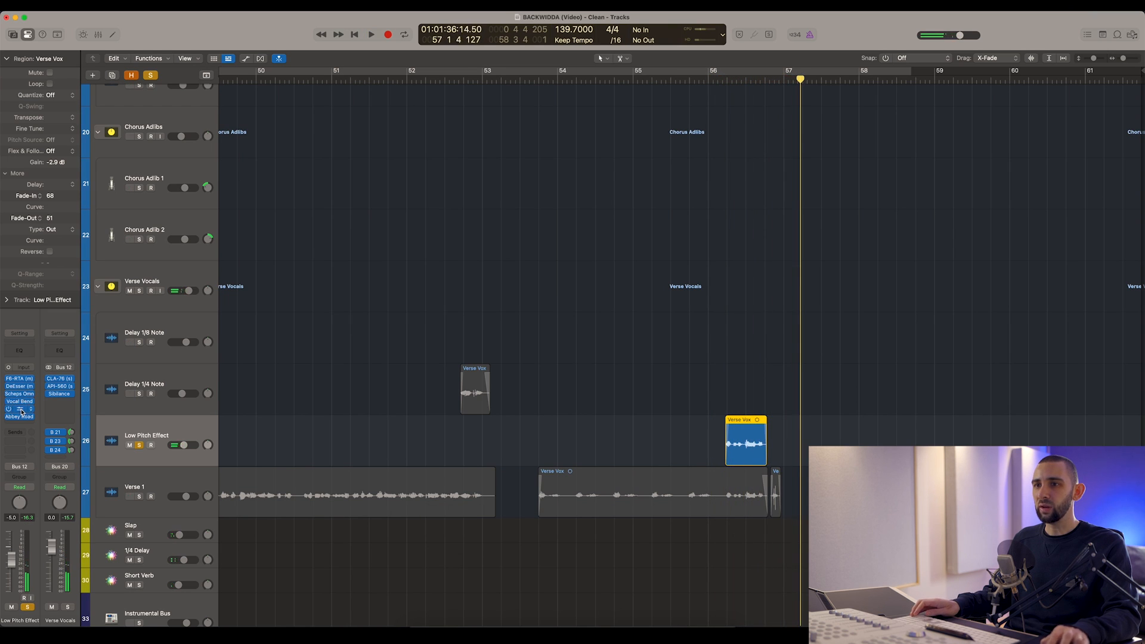
- Open Abbey Road Reel ADT on the Low Pitch Effect track and compare it bypassed and enabled from bar 56
click(21, 412)
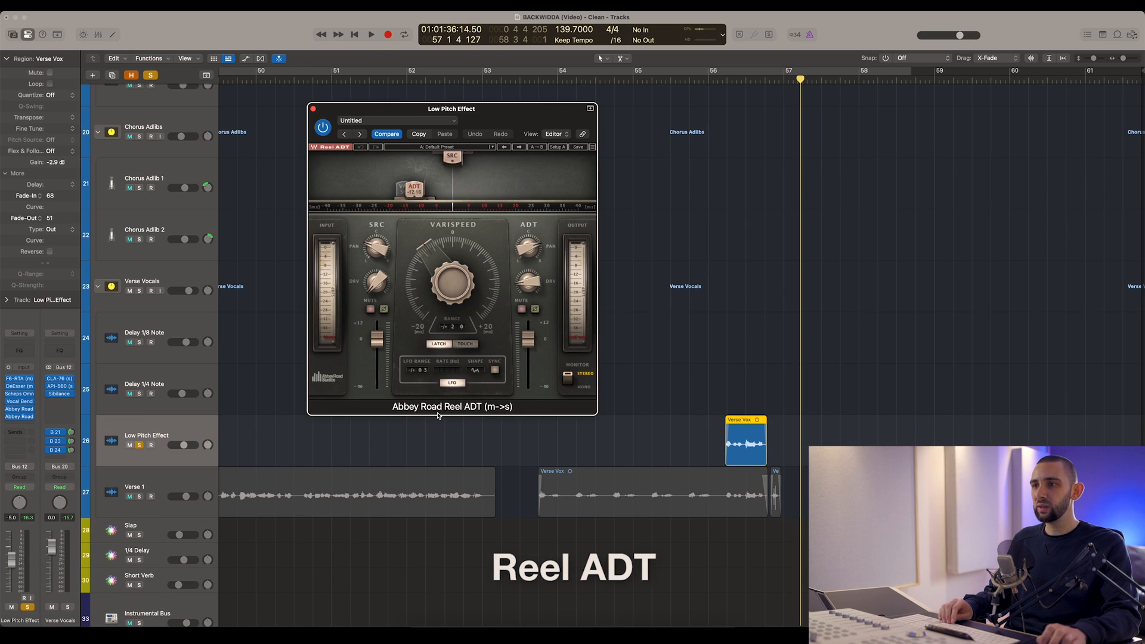
click(712, 77)
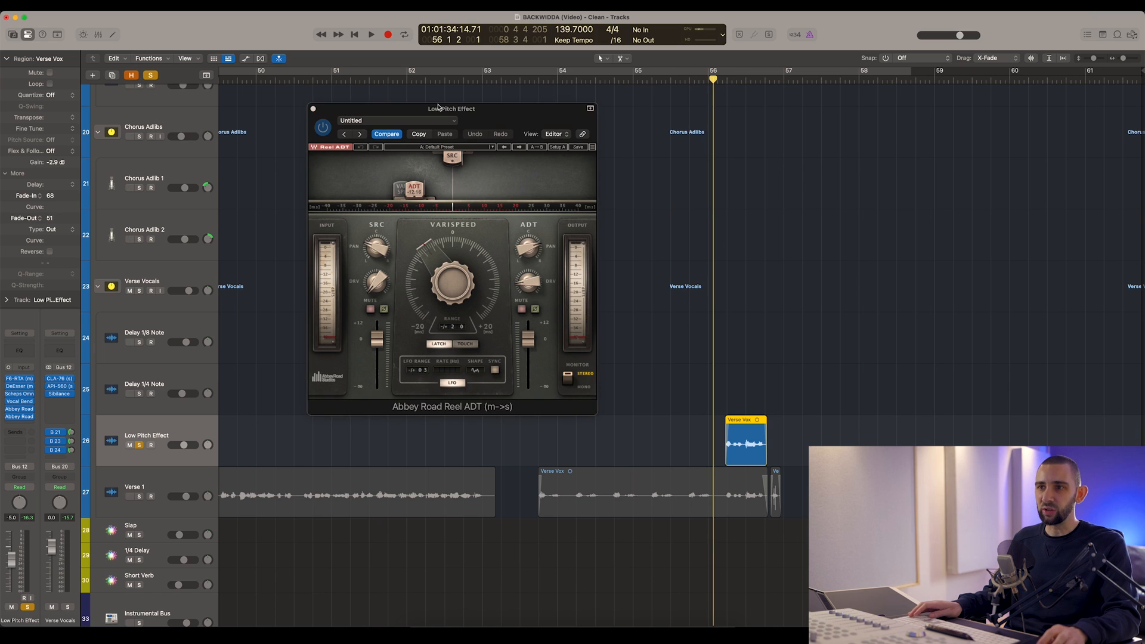
drag(438, 107, 434, 115)
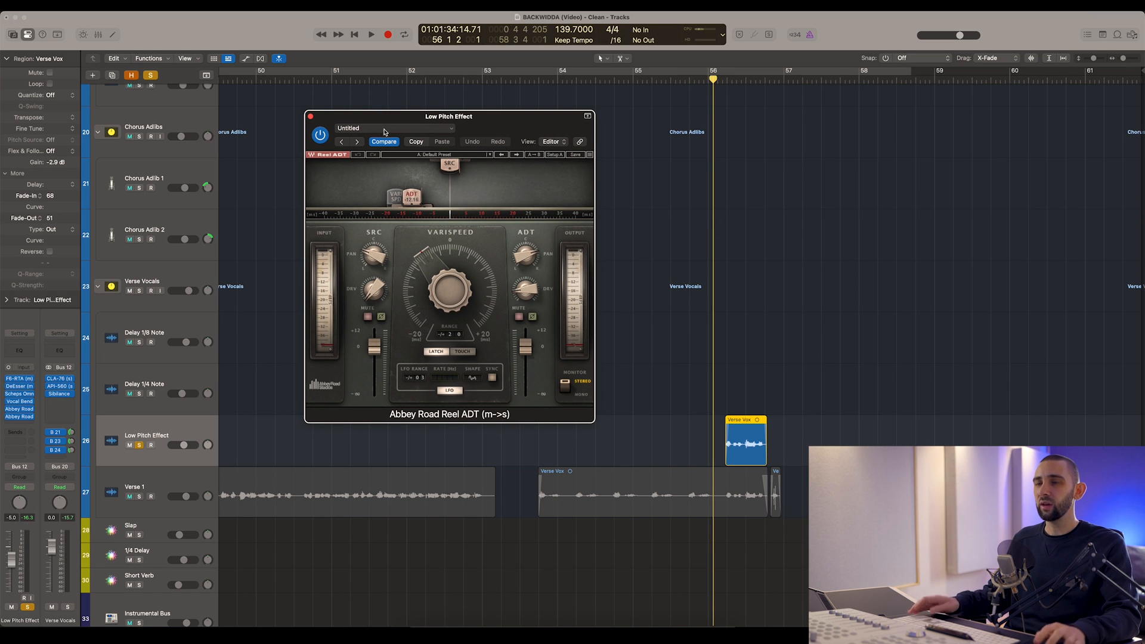
key(space)
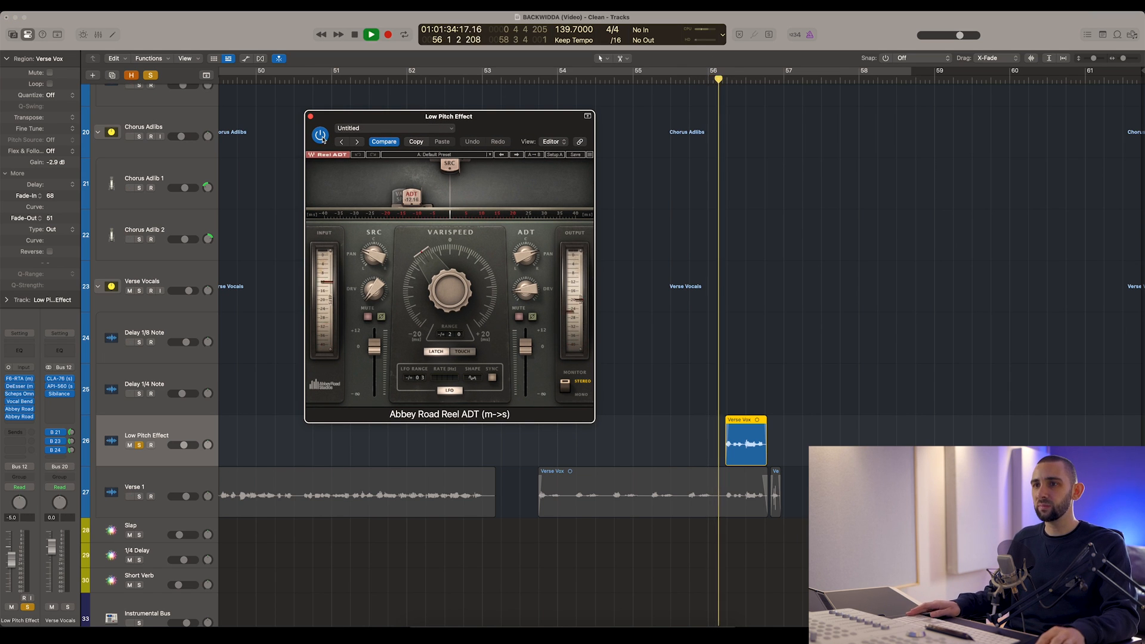
click(321, 135)
click(321, 136)
key(space)
key(space)
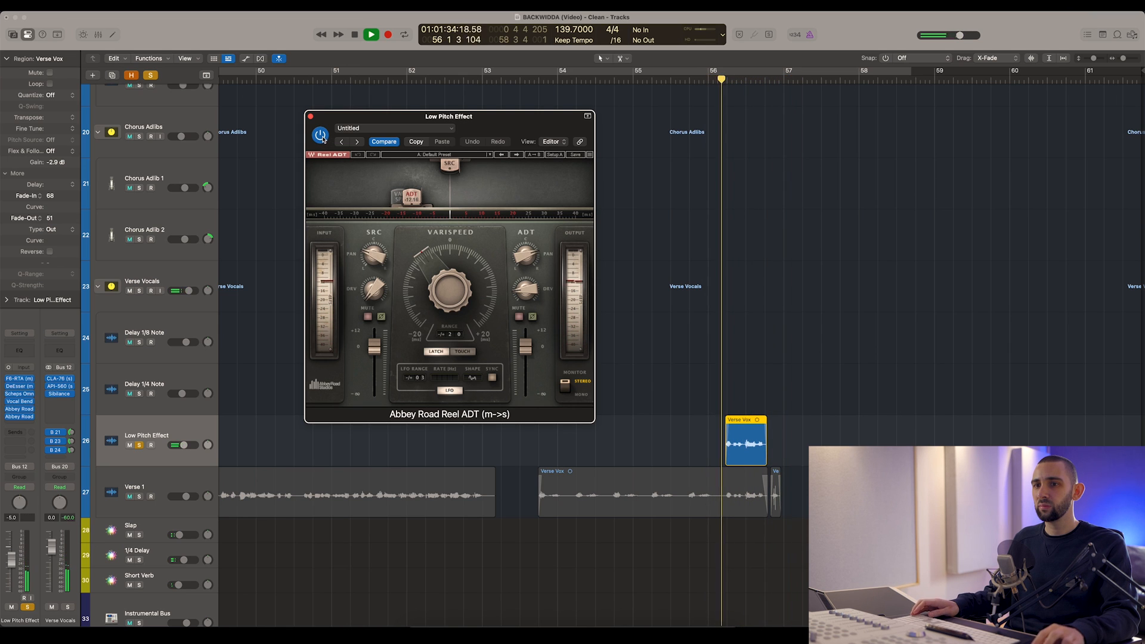
key(space)
- Replace the Reel ADT window with Abbey Road Plates on the Low Pitch Effect track, audition the region from bar 56, and close it
click(20, 417)
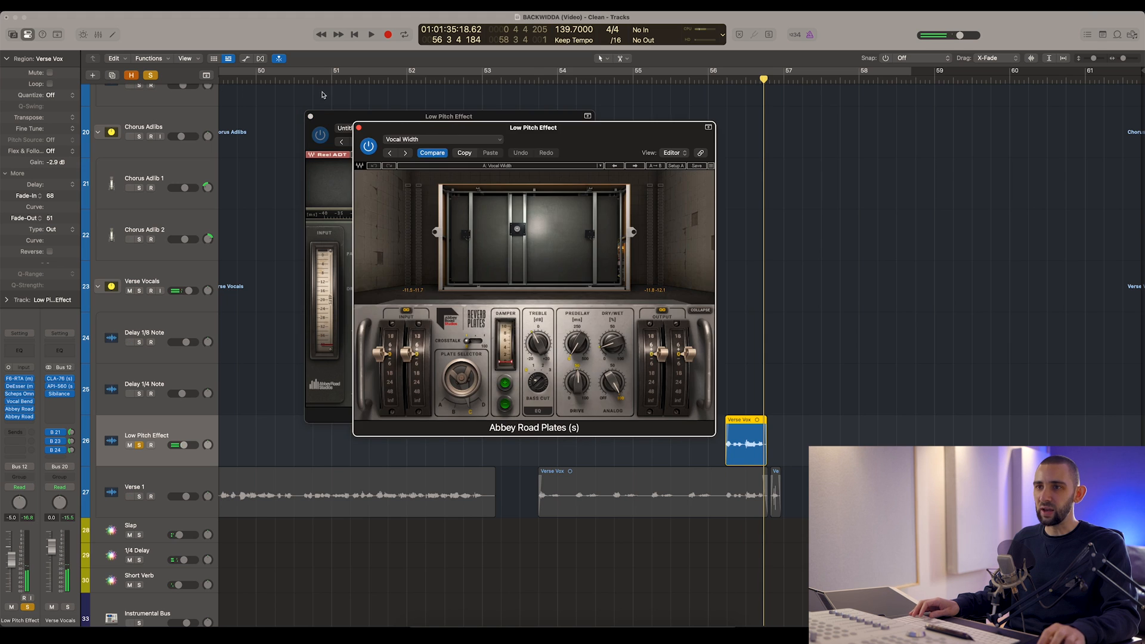
click(309, 116)
drag(430, 131, 384, 122)
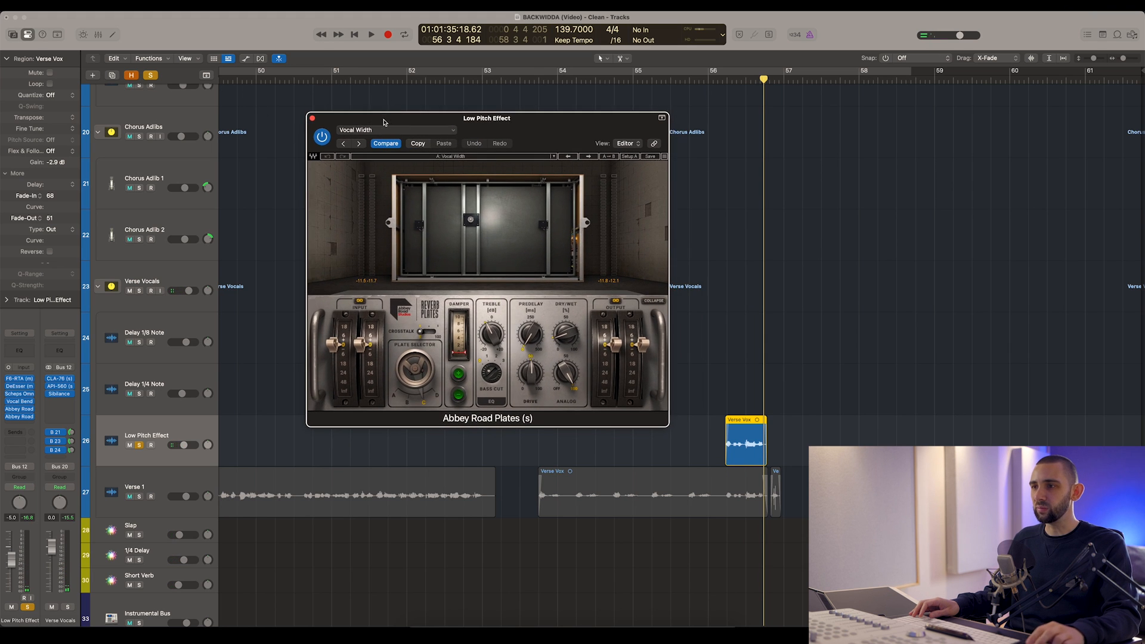
click(688, 253)
key(super+Right)
key(super+Right)
scroll(718, 161, left, 2)
click(716, 81)
key(space)
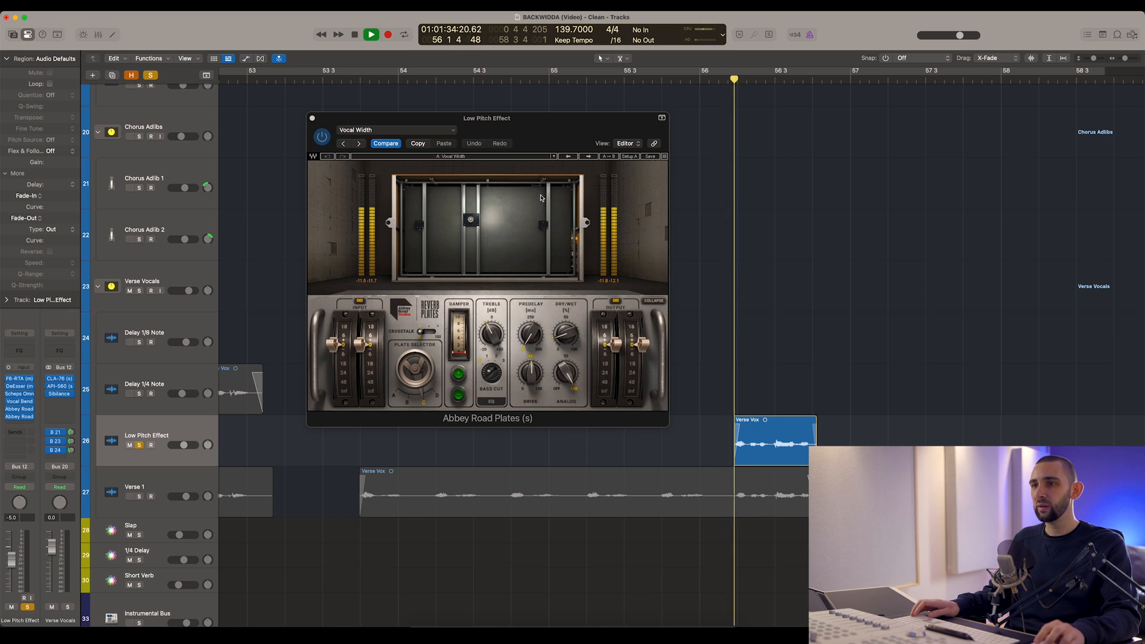
key(space)
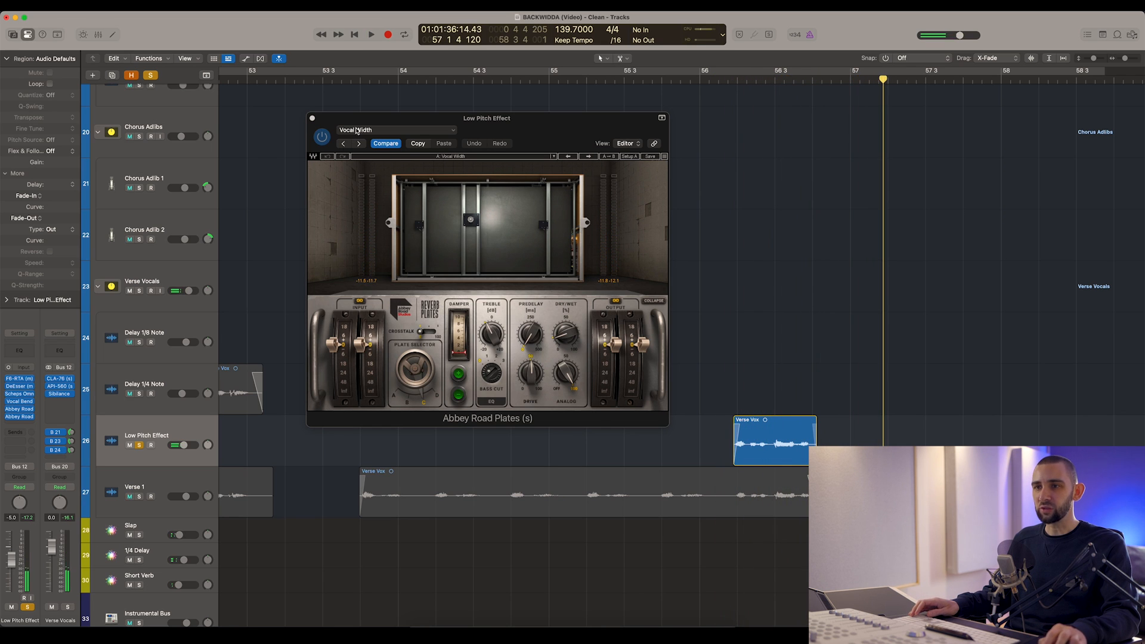
click(312, 119)
- Clear all track solos, select the Low Pitch Effect region, and play the full mix from bar 55
click(153, 76)
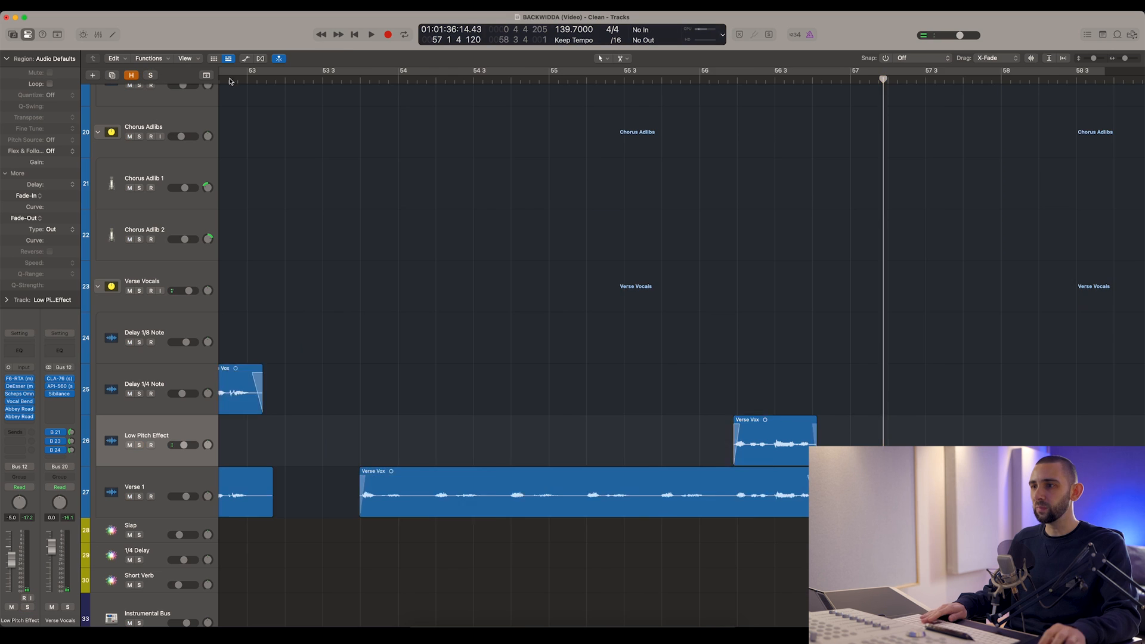
key(super+Left)
click(773, 79)
drag(773, 79, 770, 79)
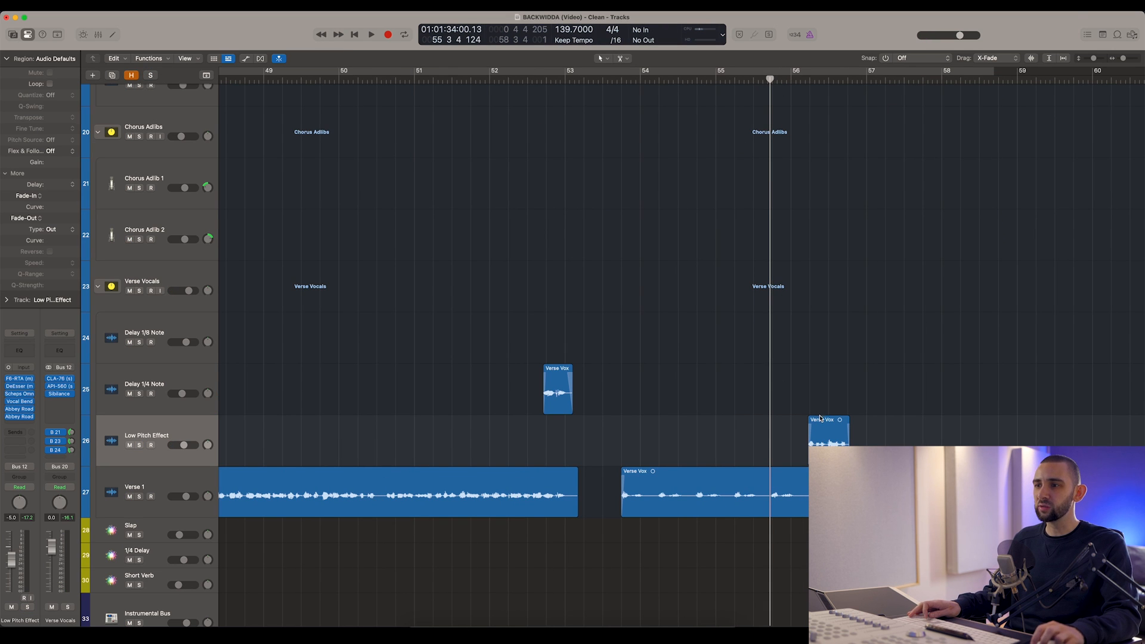
drag(878, 451, 893, 454)
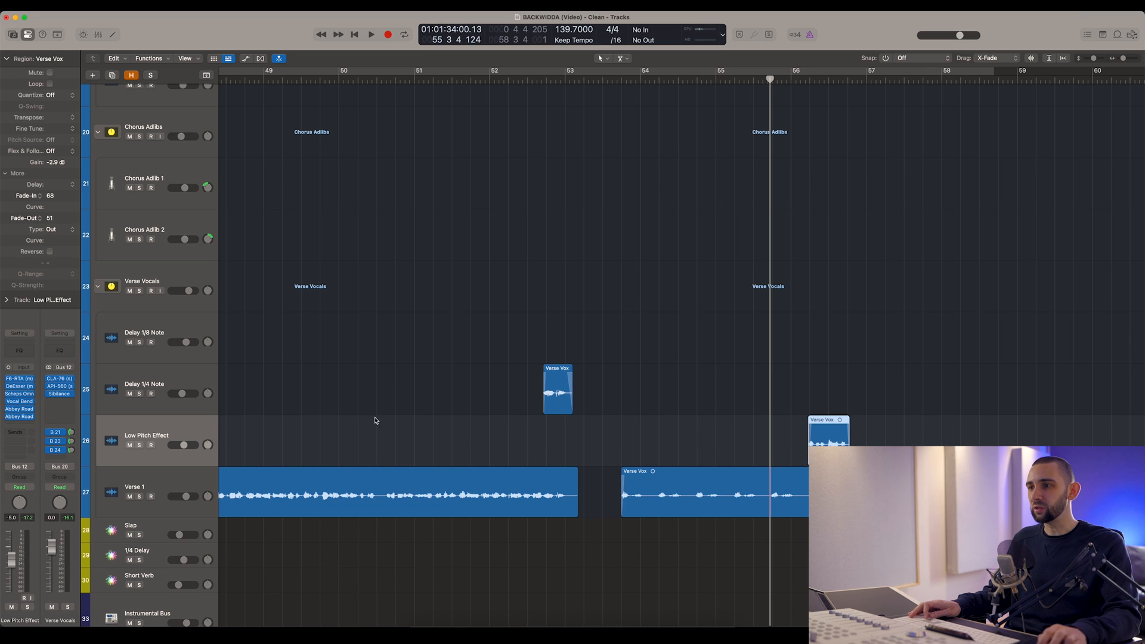
drag(765, 81, 758, 81)
scroll(769, 114, up, 10)
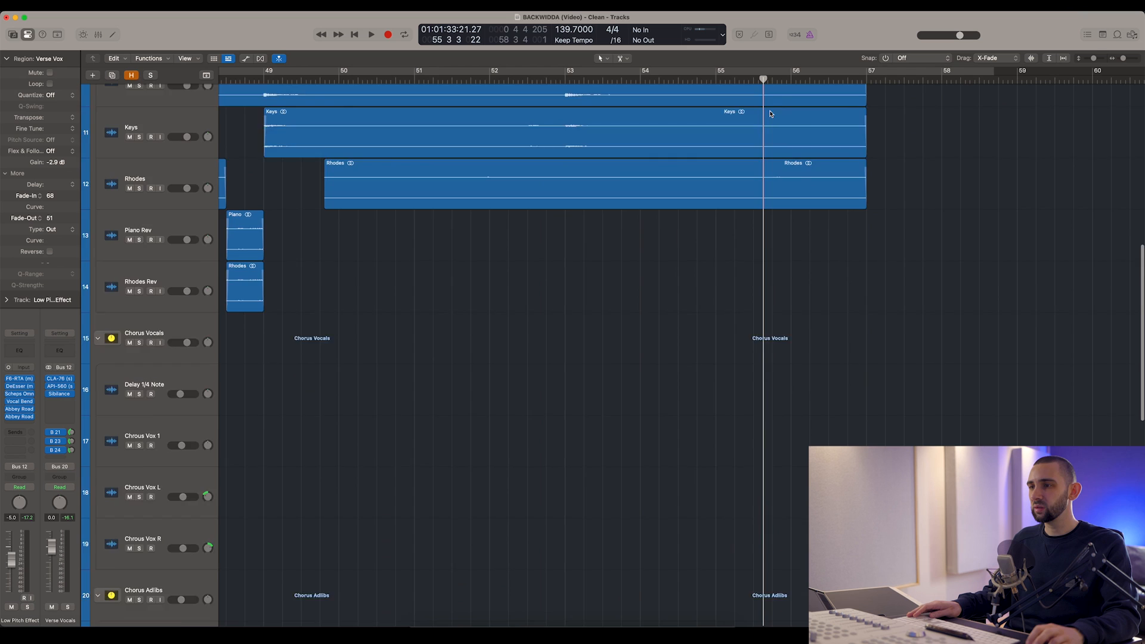
scroll(769, 113, down, 10)
drag(766, 80, 770, 113)
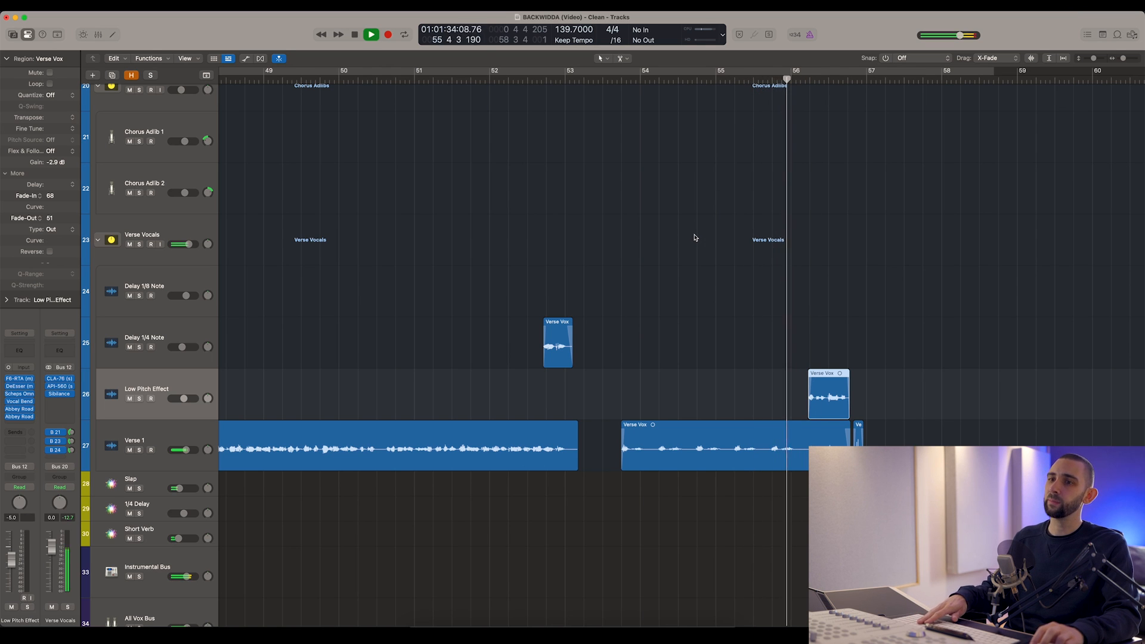
- Compare the channel strips of Chrous Vox L, Chrous Vox R and Verse 1, ending on Chrous Vox L
scroll(692, 238, down, 6)
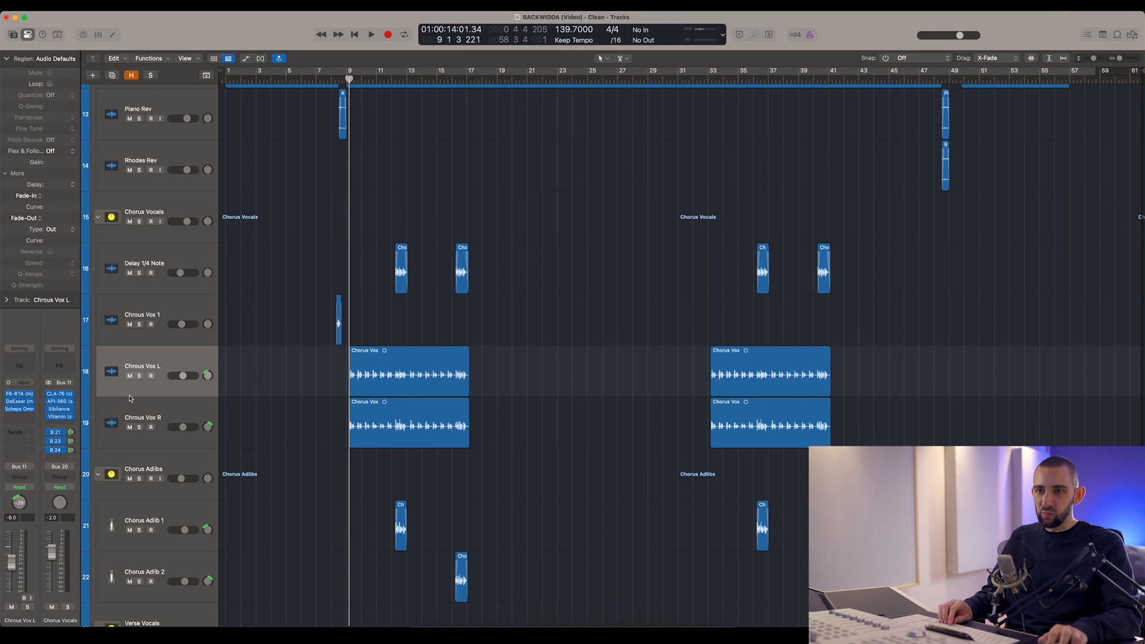
click(131, 400)
click(142, 387)
click(143, 403)
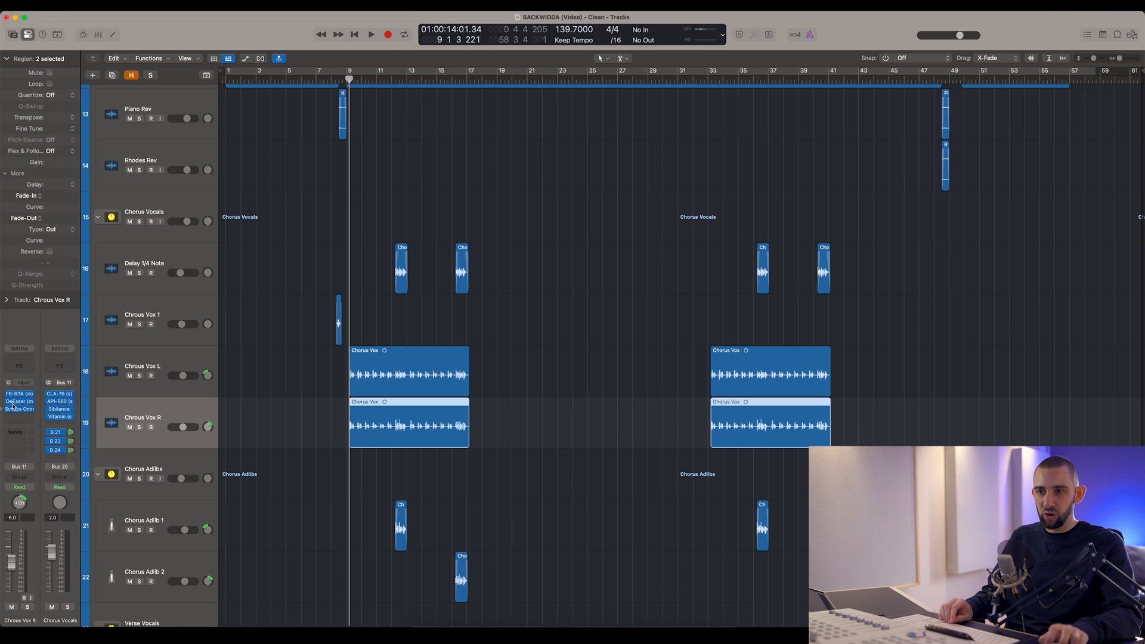
scroll(245, 405, down, 10)
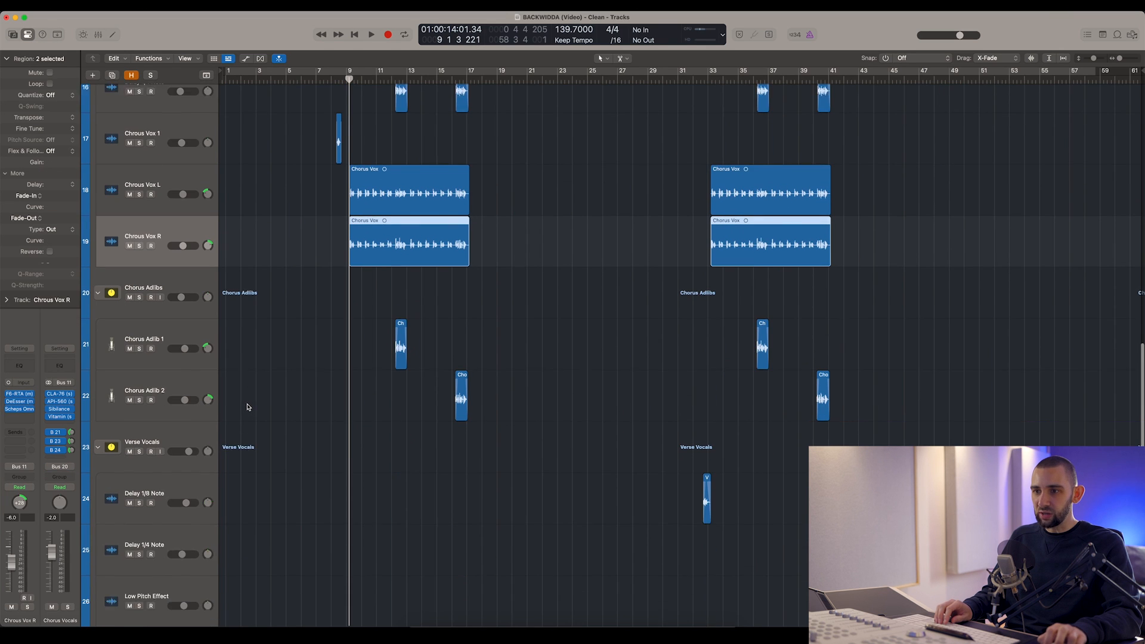
shift+click(507, 540)
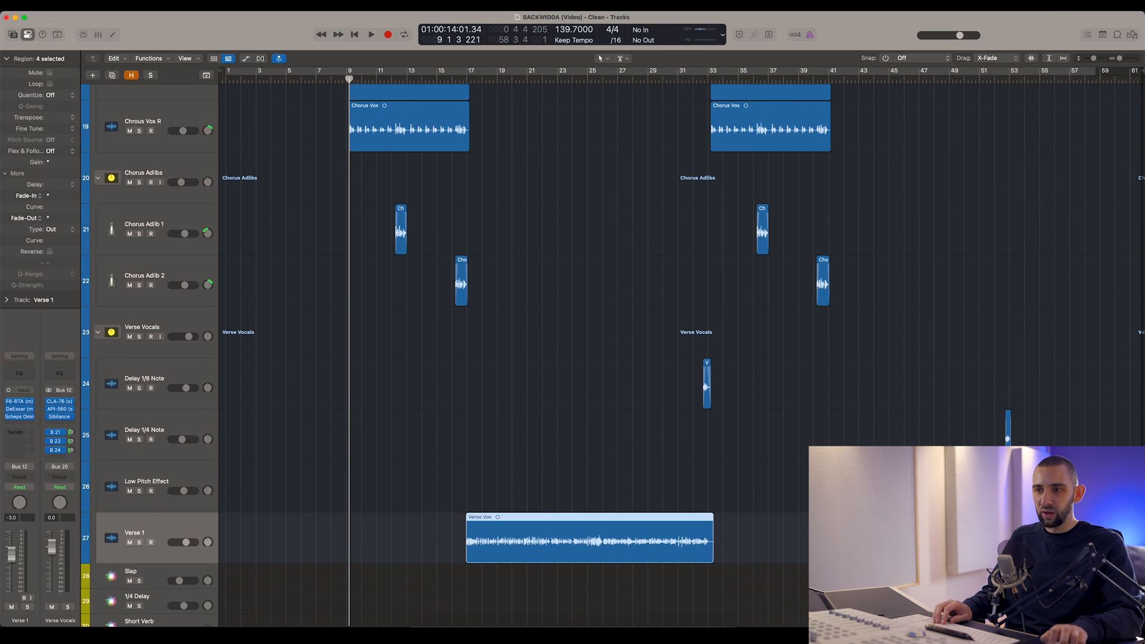
scroll(154, 151, up, 3)
click(154, 151)
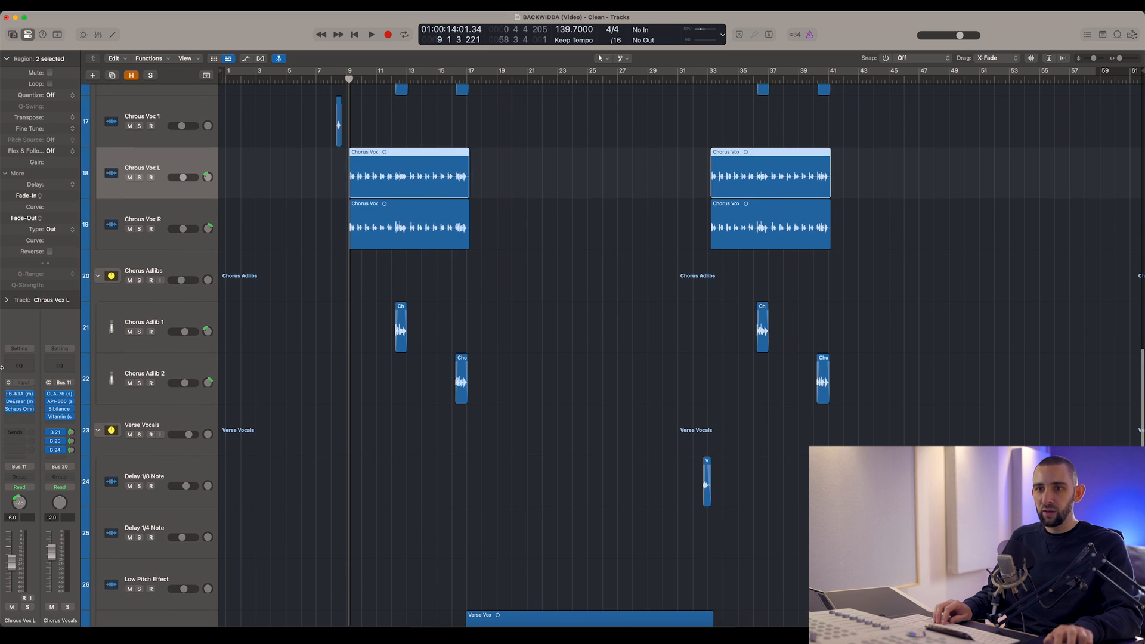
- Review the F6-RTA, DeEsser and Scheps Omni Channel 2 settings on Chrous Vox L and close the plug-in window
click(16, 396)
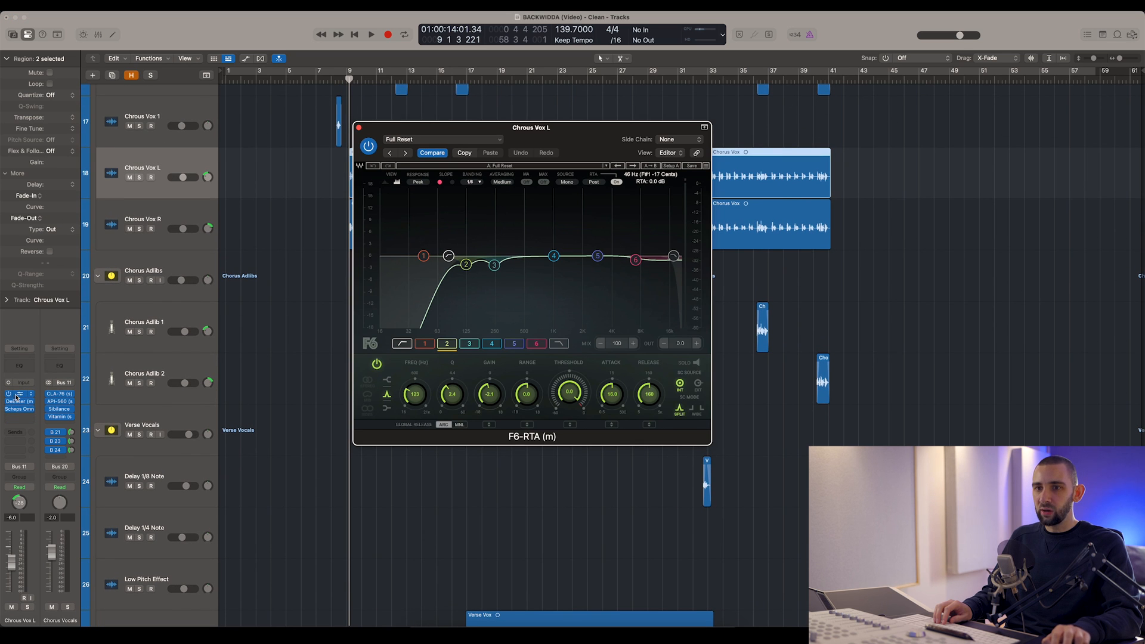
click(16, 395)
click(17, 401)
click(18, 410)
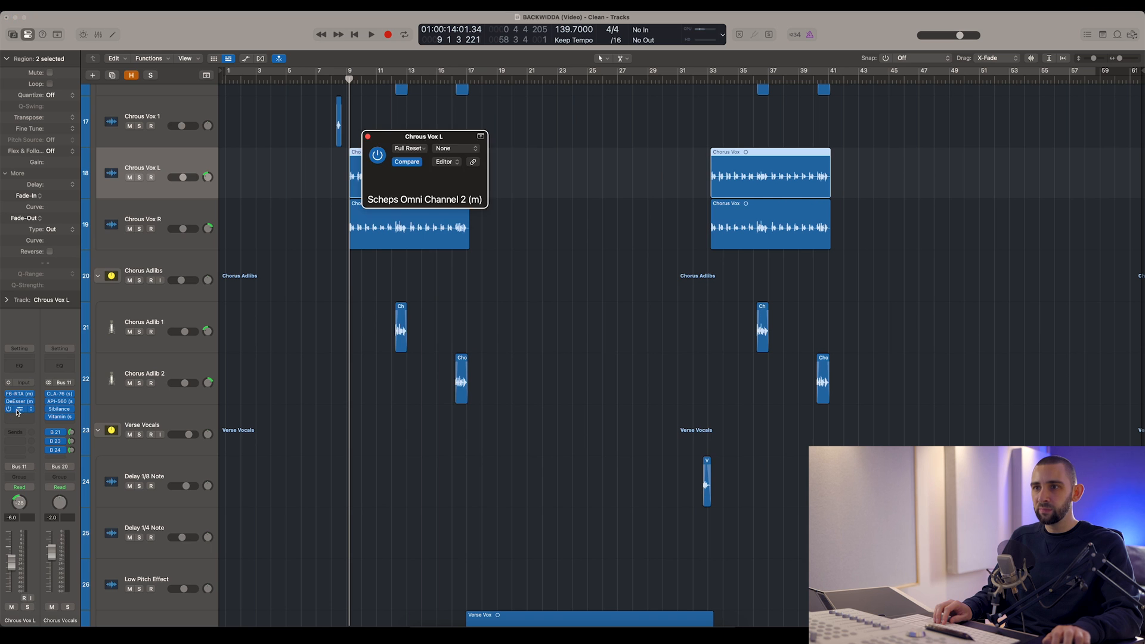
key(super+w)
- Audition Chrous Vox L soloed from bar 9, clear its solo, and stop playback
click(139, 177)
key(space)
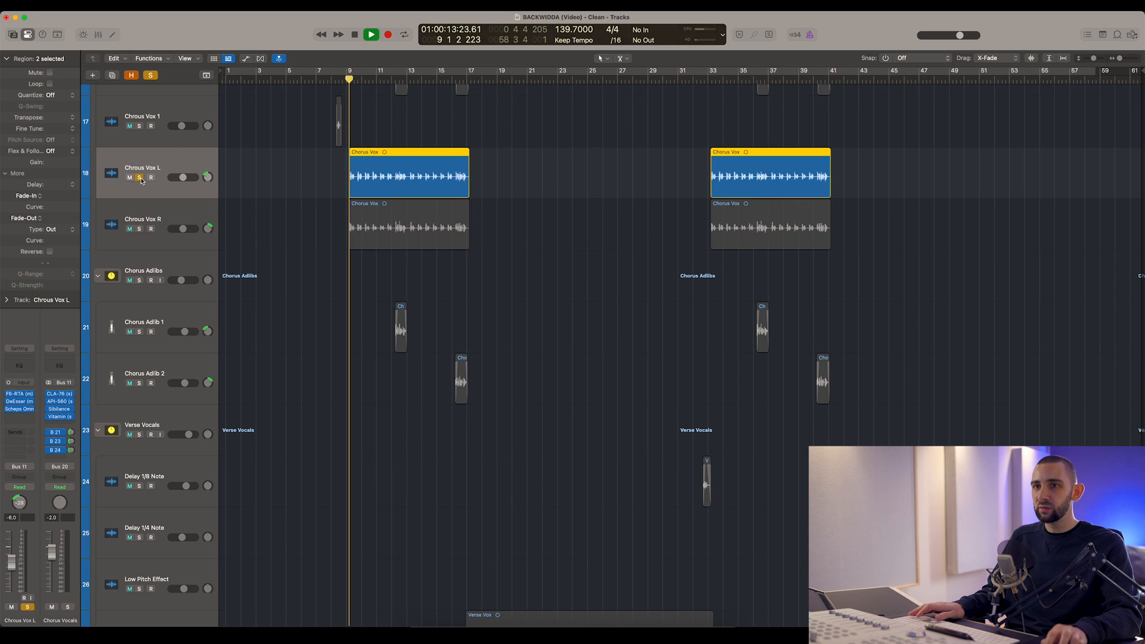
scroll(235, 174, up, 3)
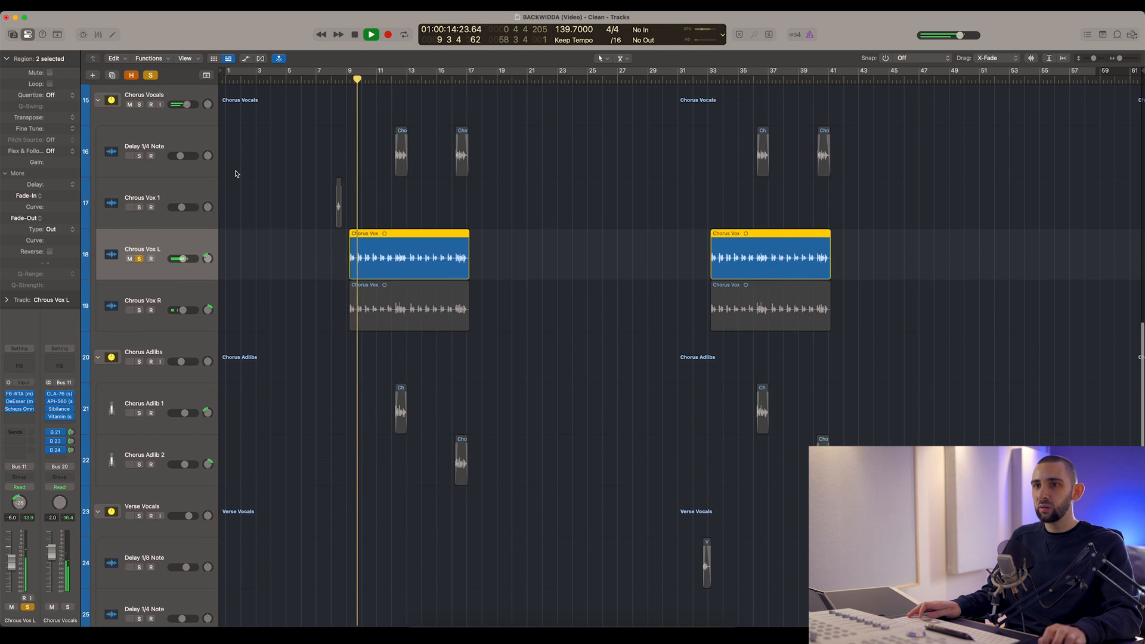
click(139, 262)
key(space)
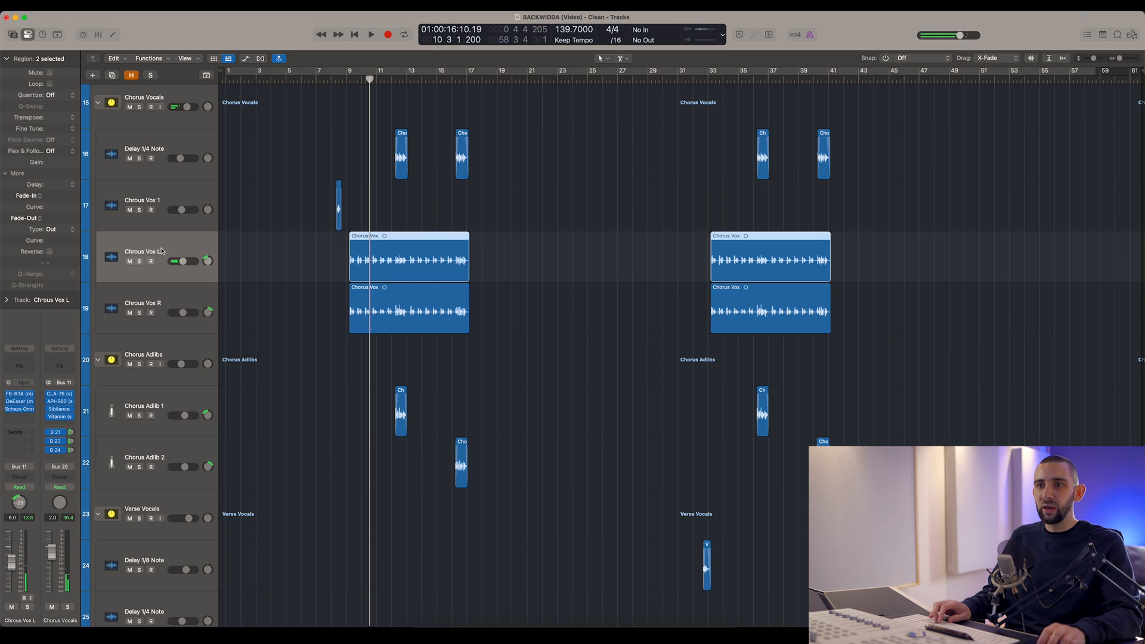
- Compare the pan settings of Chrous Vox L and Chrous Vox R by switching between the two tracks
drag(277, 267, 407, 299)
click(183, 291)
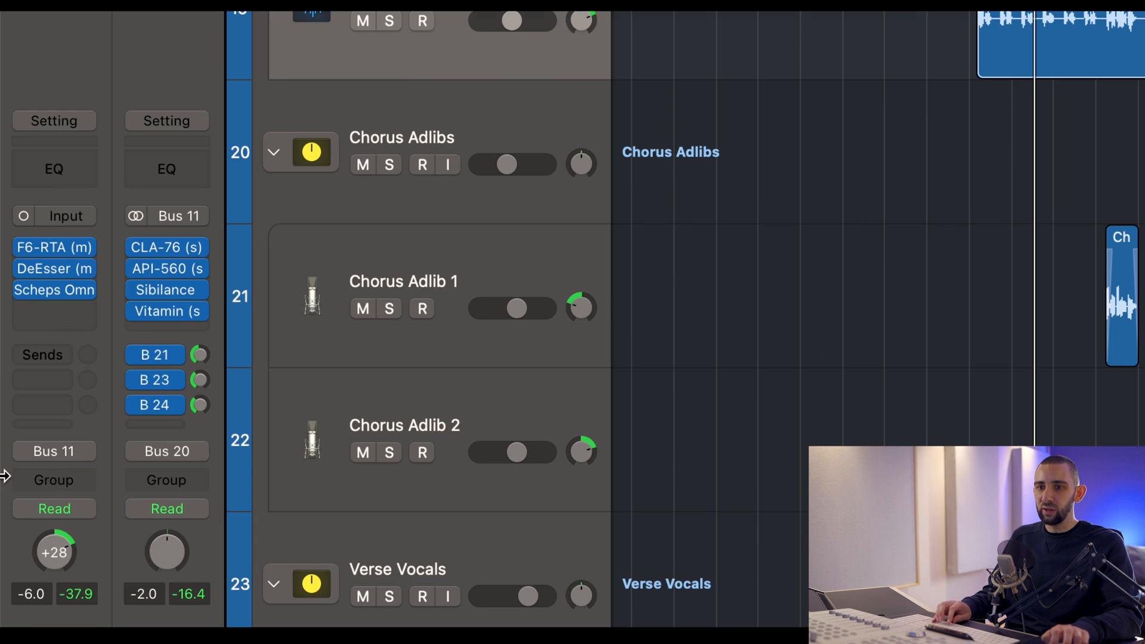
key(Up)
key(Down)
key(Up)
- Solo the Chorus Vocals stack during playback, listen through the chorus vocals, and stop
key(space)
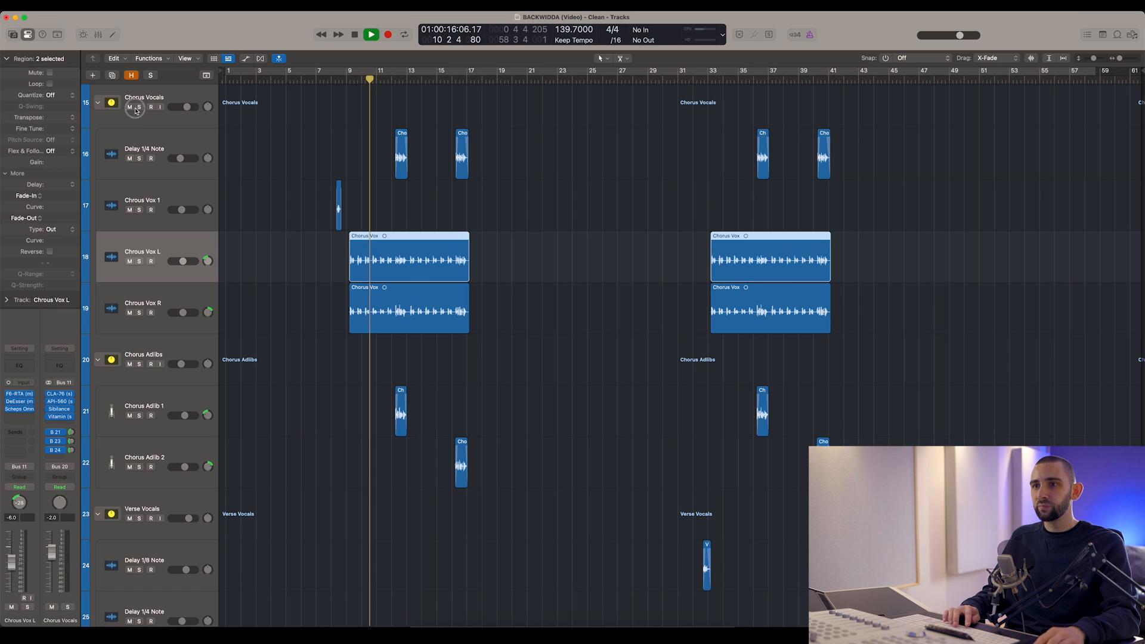
click(137, 108)
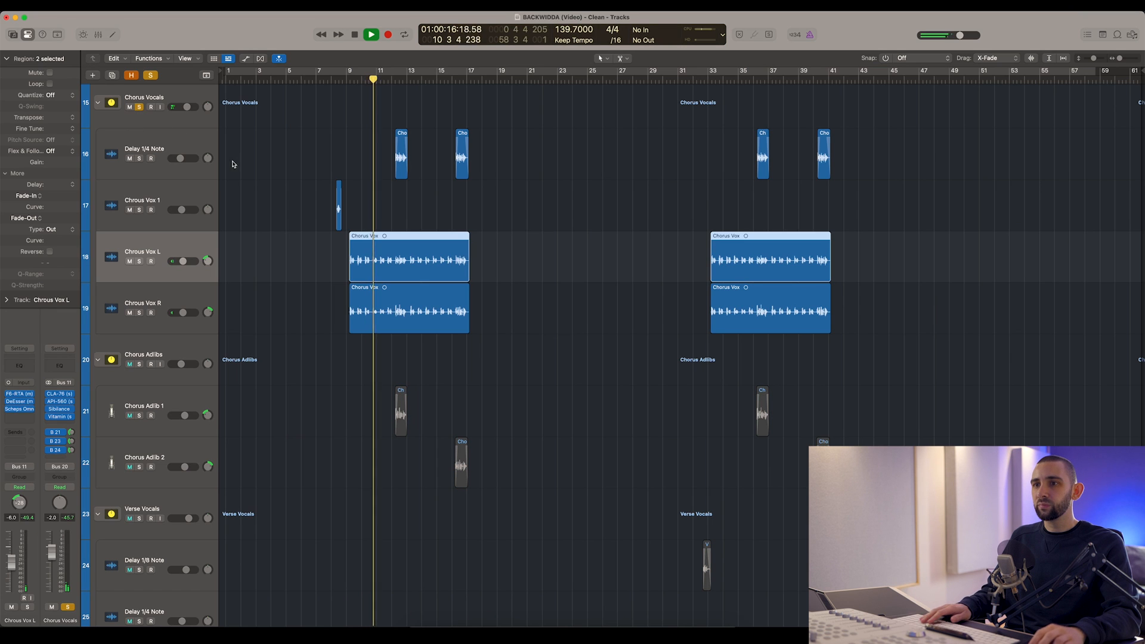
click(238, 161)
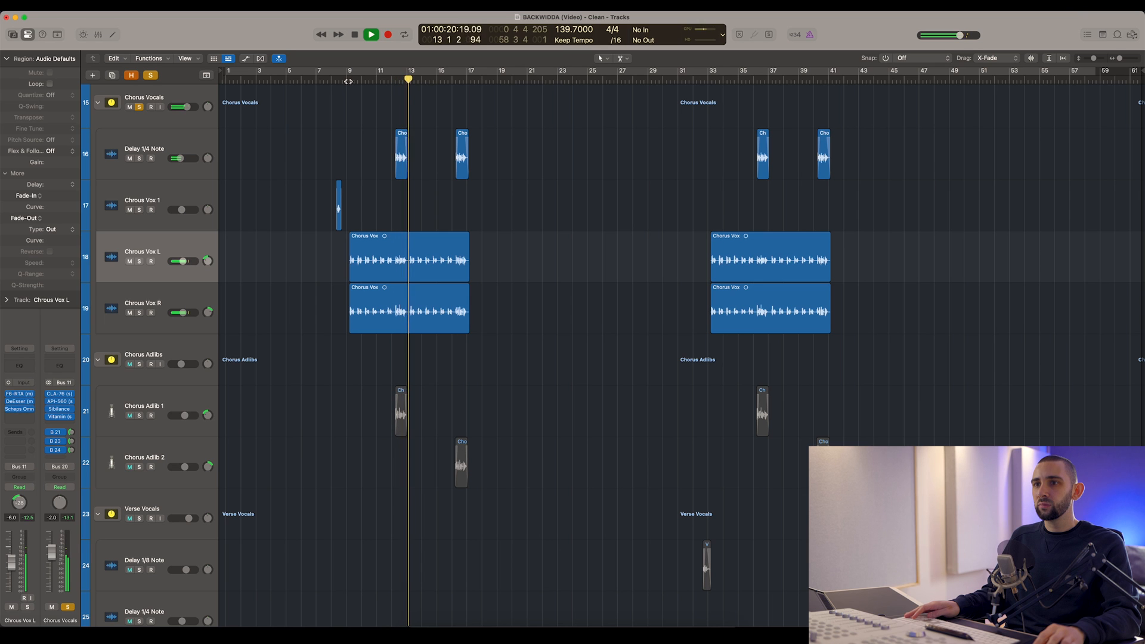
key(space)
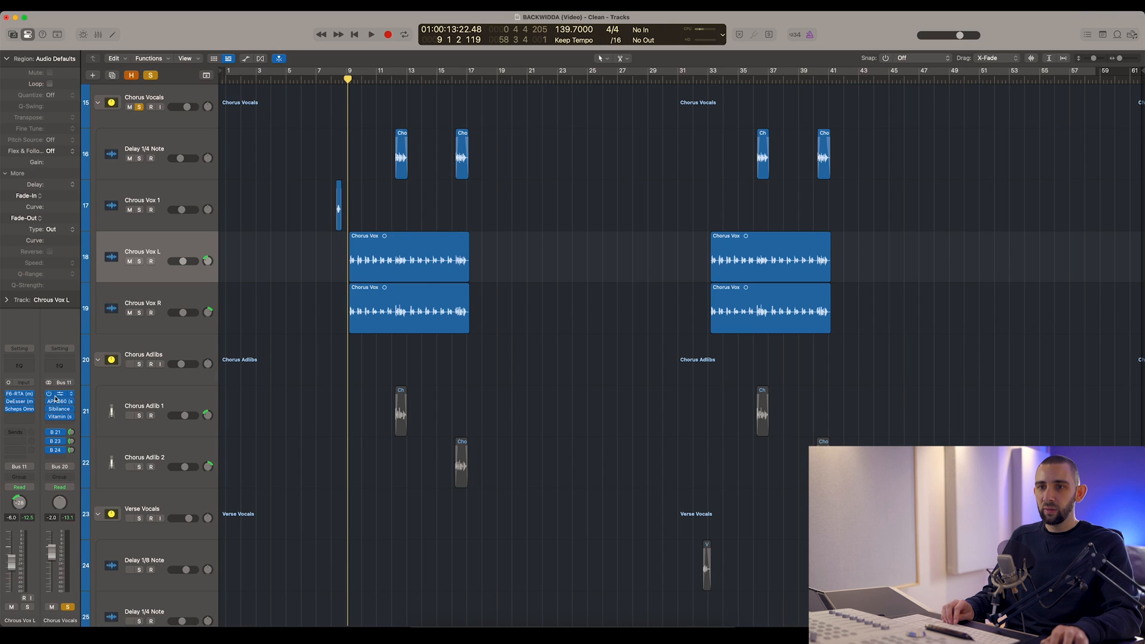
- Step through CLA-76, API-560, Sibilance and Vitamin on the Chorus Vocals bus, leaving only the Vitamin window open
click(59, 396)
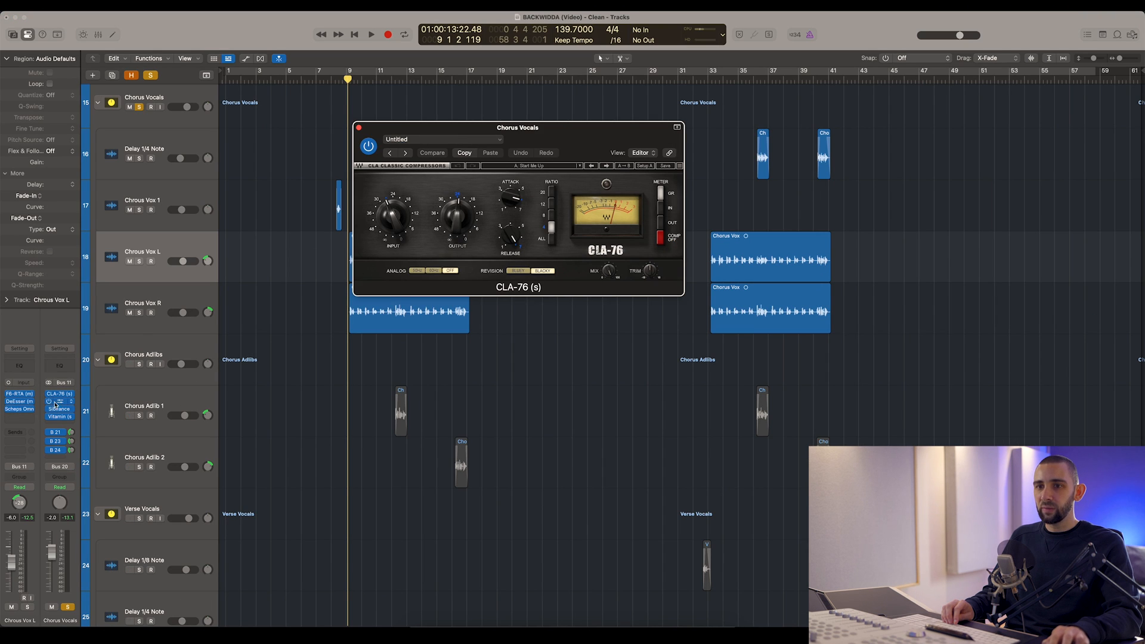
click(60, 402)
click(60, 402)
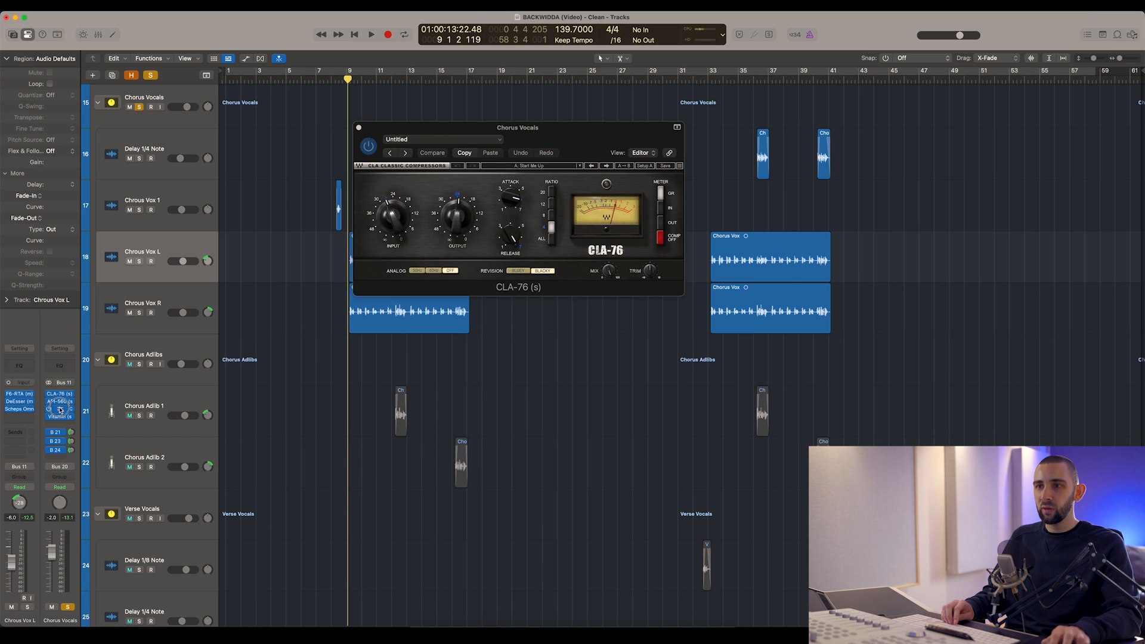
click(60, 411)
click(60, 410)
click(61, 417)
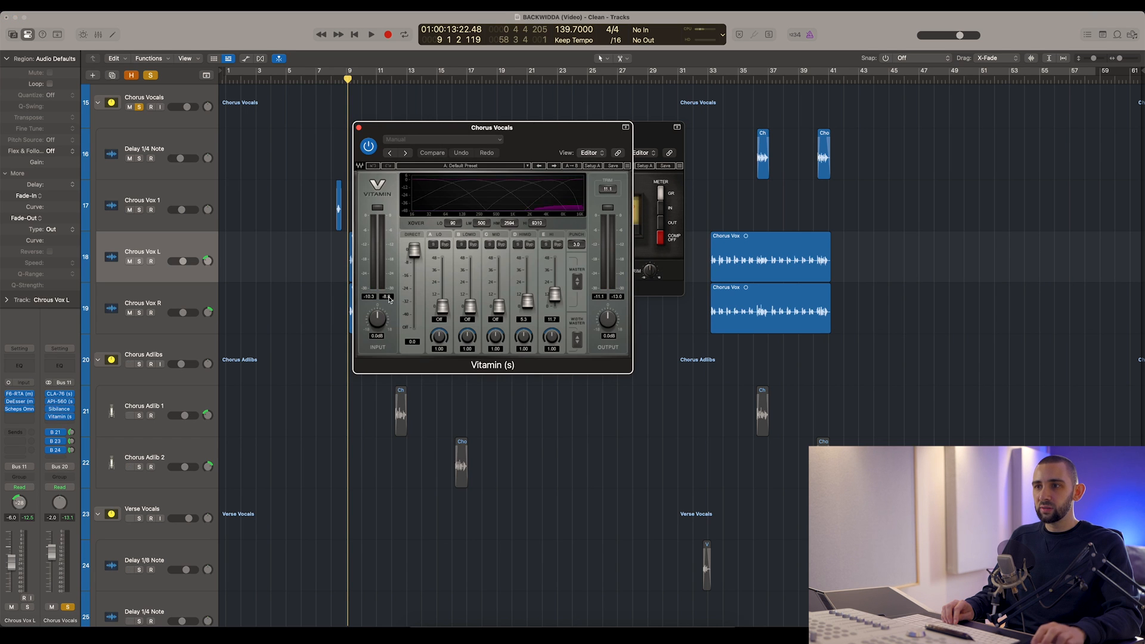
drag(369, 136, 508, 268)
click(358, 129)
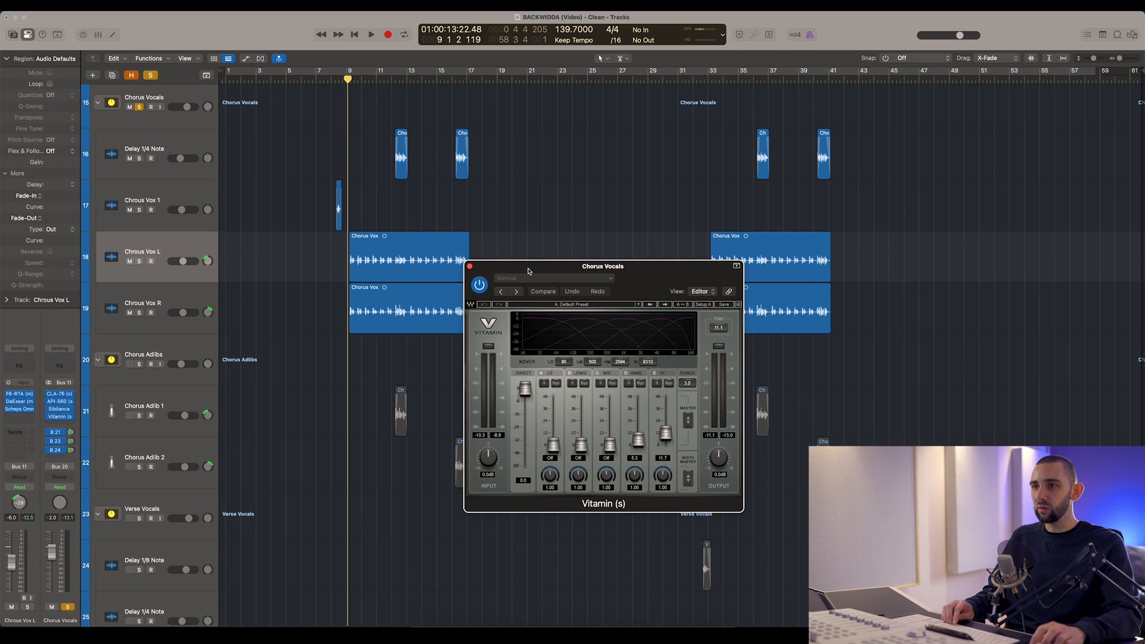
drag(602, 265, 607, 236)
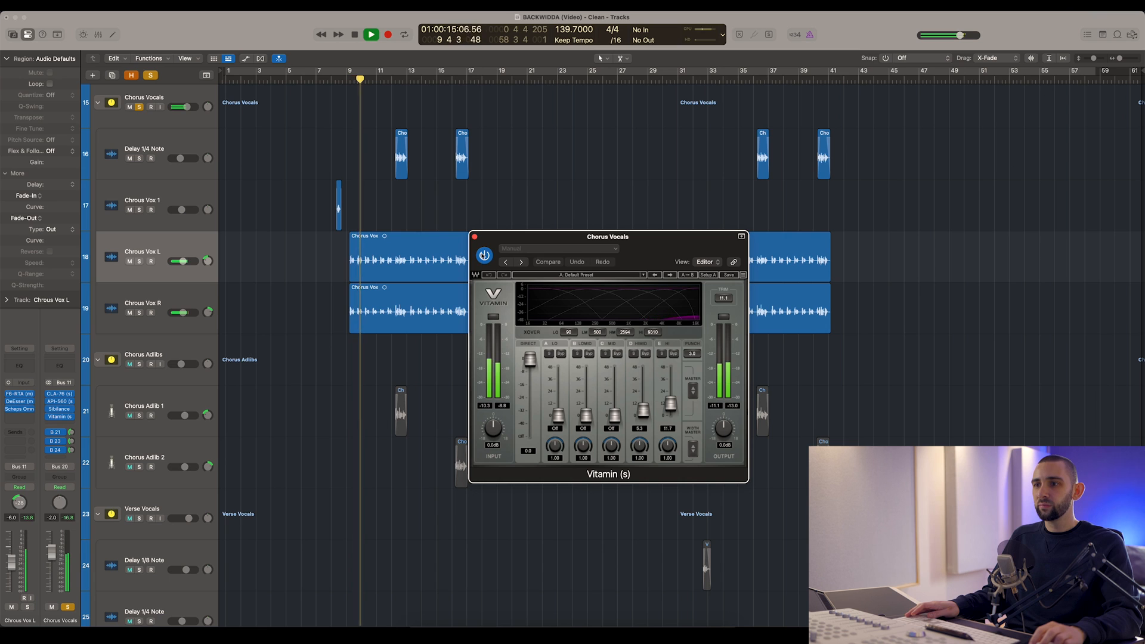
- Compare Vitamin bypassed and enabled on the soloed Chorus Vocals bus during playback, and close its window
click(484, 256)
click(483, 256)
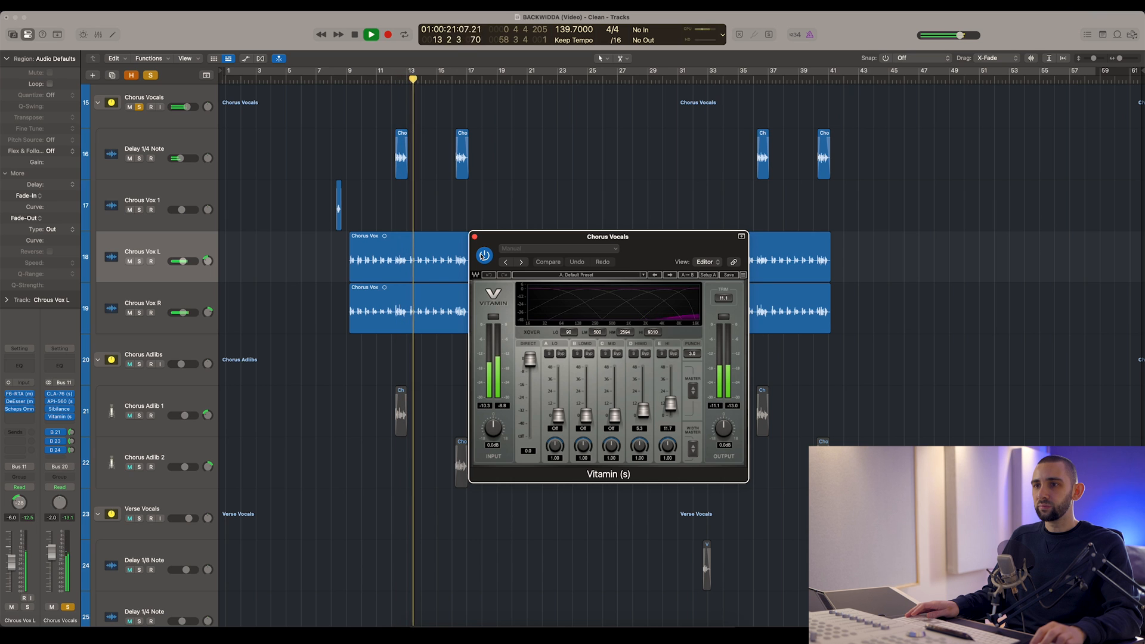
click(483, 255)
key(space)
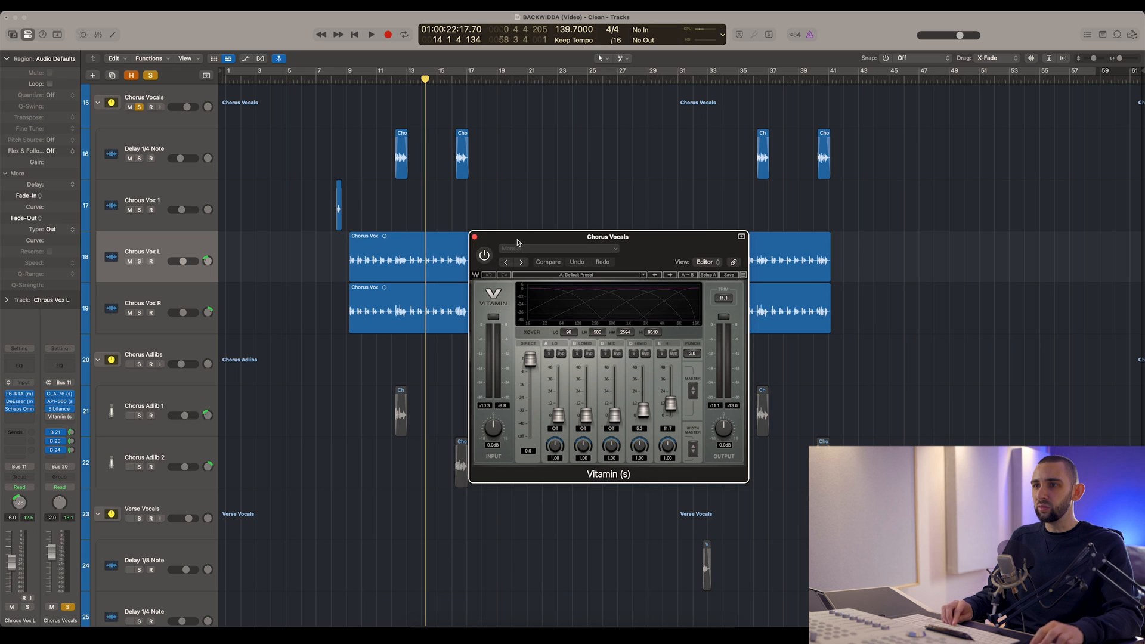
drag(517, 242, 503, 236)
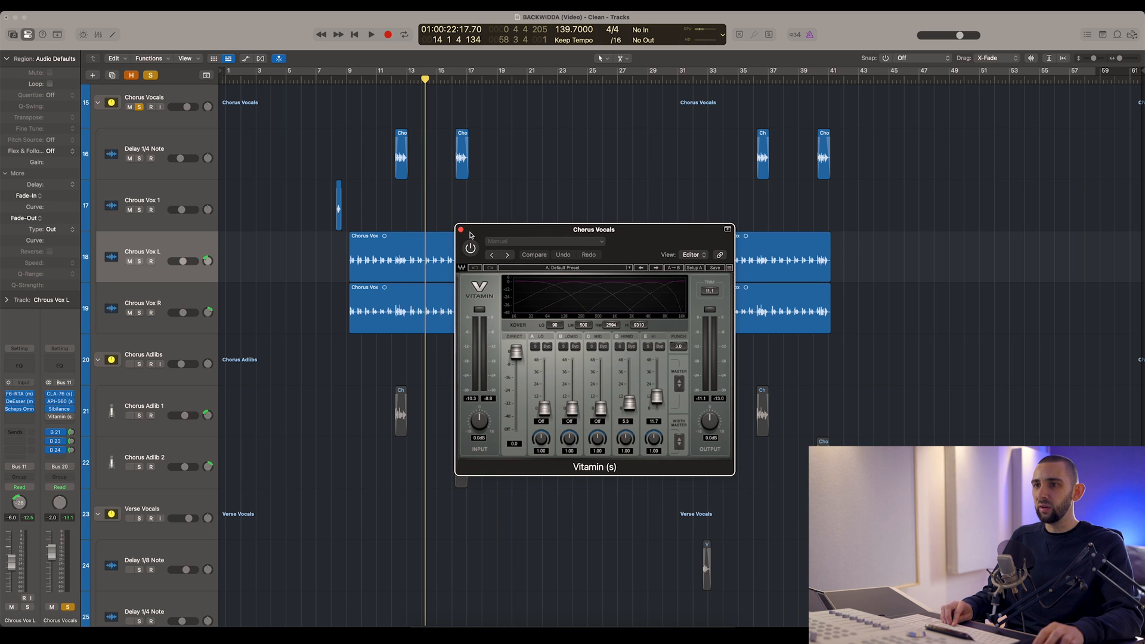
click(461, 230)
- Compare Chrous Vox L with Chrous Vox R and examine the Chorus Vocals bus sends B 21, B 23 and B 24
click(153, 296)
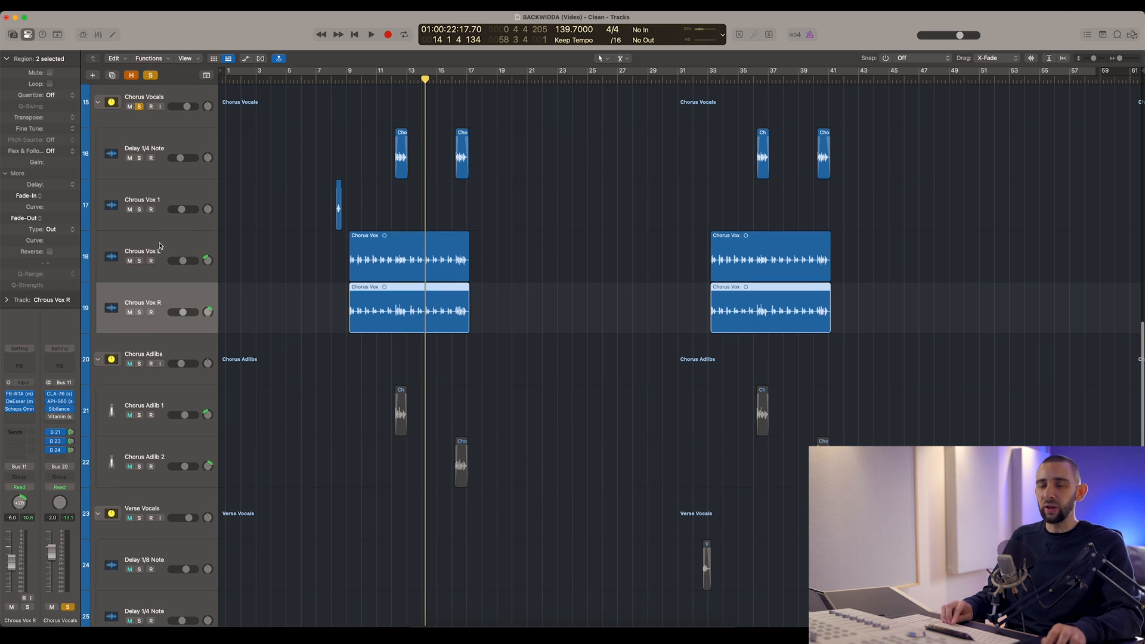
click(160, 246)
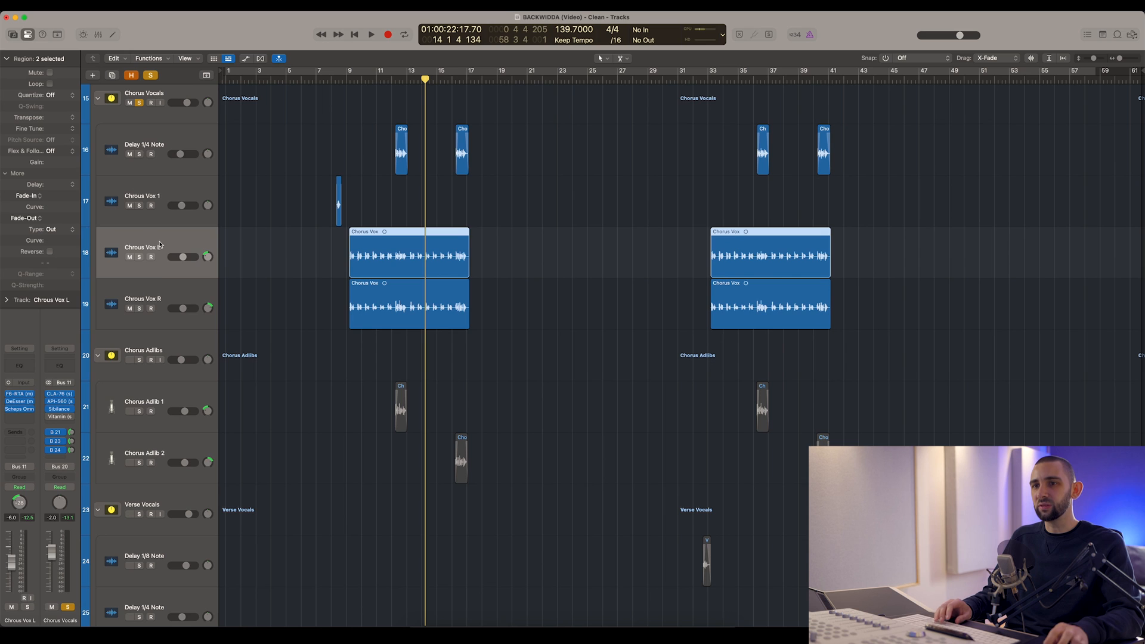
click(162, 285)
click(165, 246)
click(166, 292)
click(169, 242)
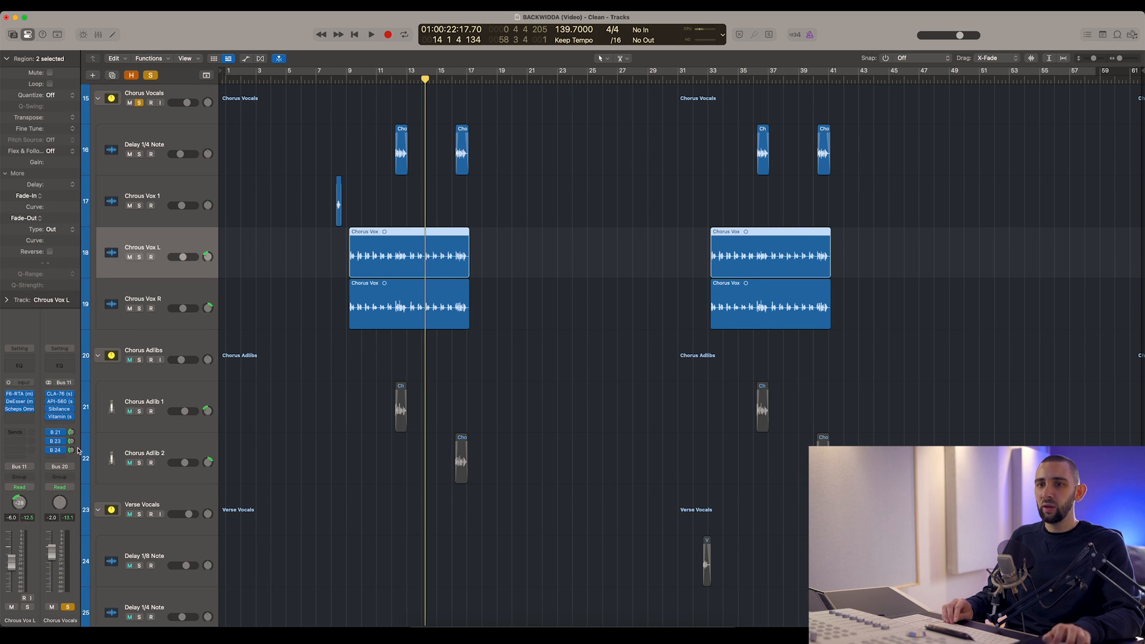
scroll(64, 458, up, 1)
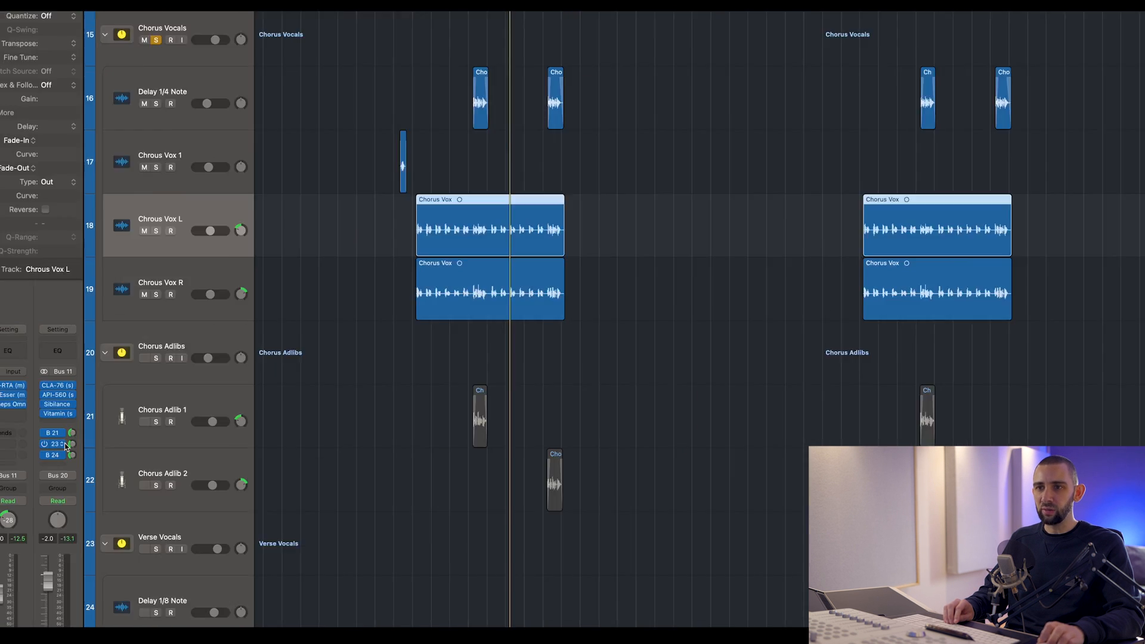
click(185, 305)
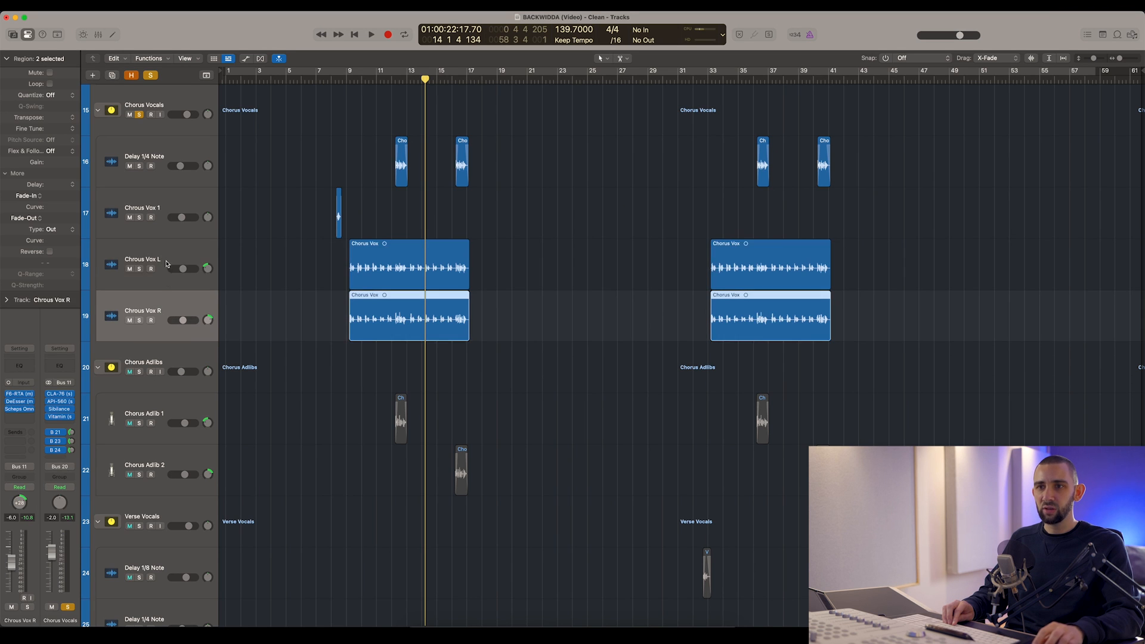
click(174, 257)
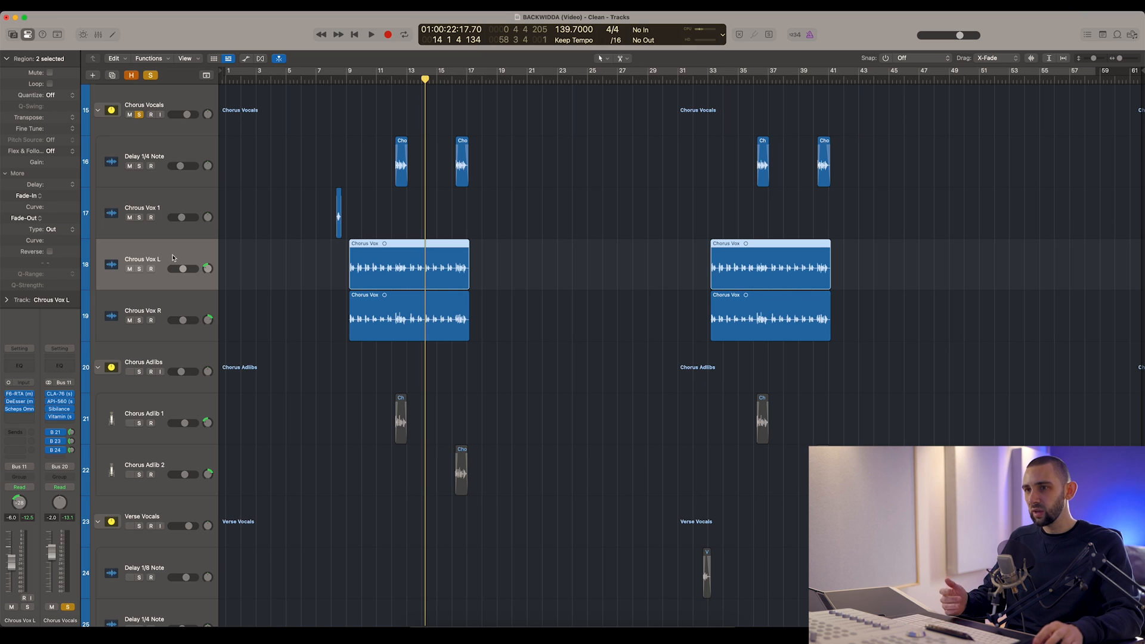
- Play the soloed Chorus Vocals bus from bar 9, stop, and place the playhead at the start of the Chrous Vox regions
click(347, 79)
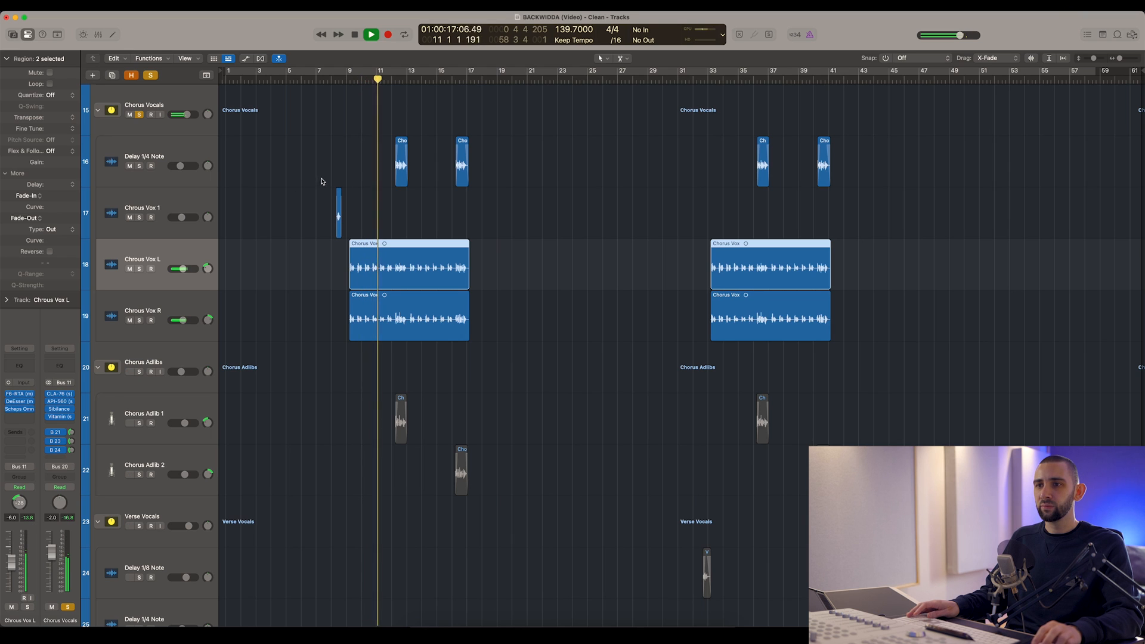
key(space)
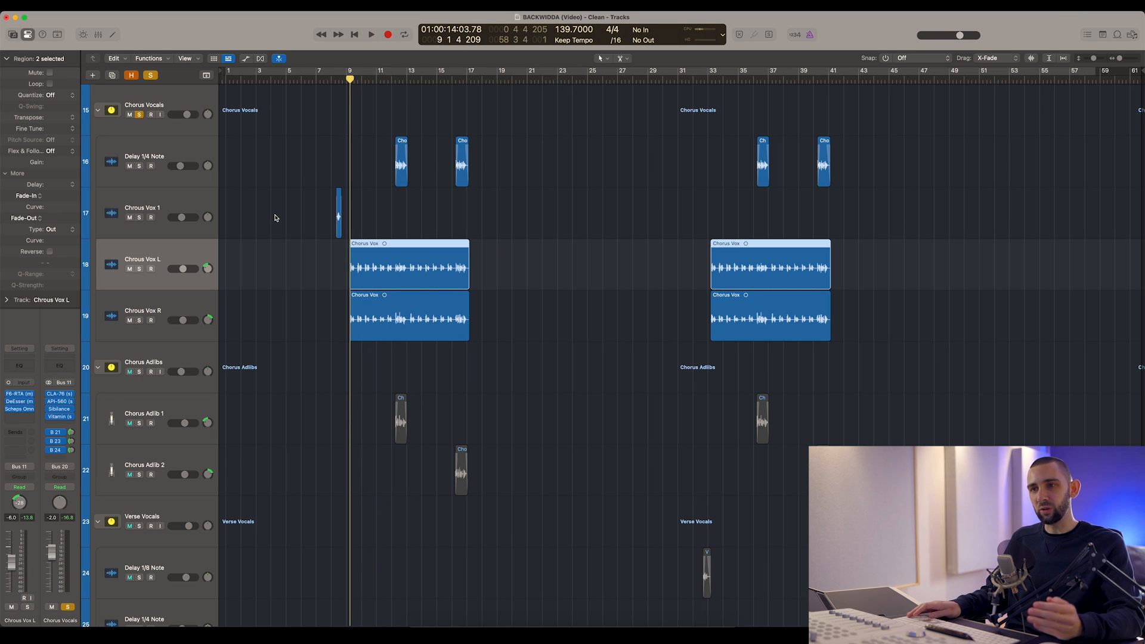
key(super+Right)
key(super+Right)
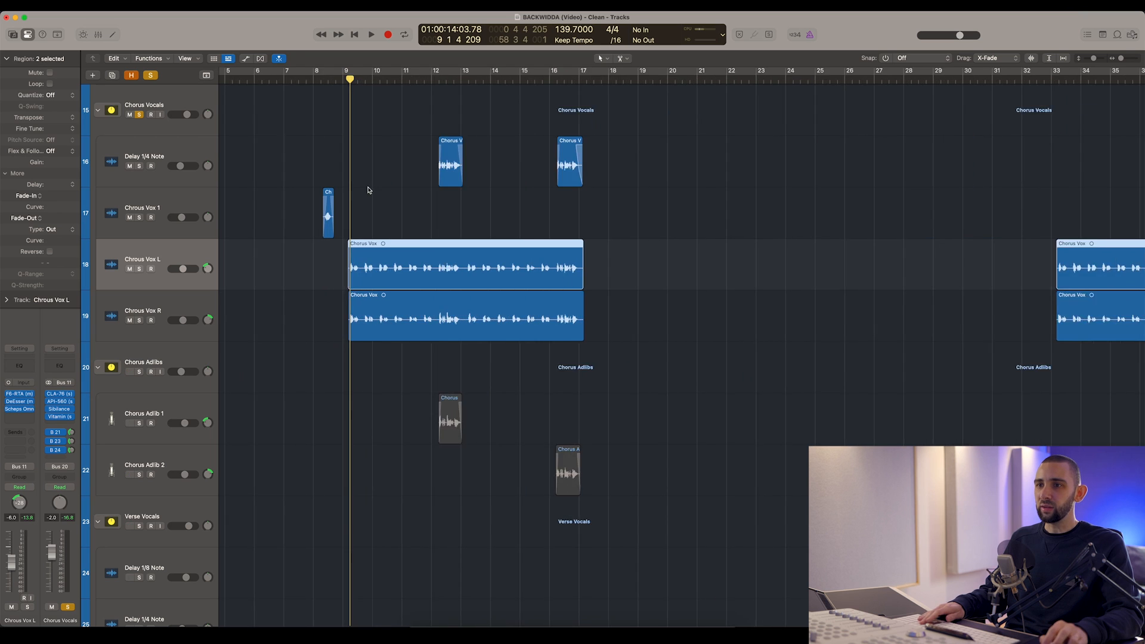
click(346, 80)
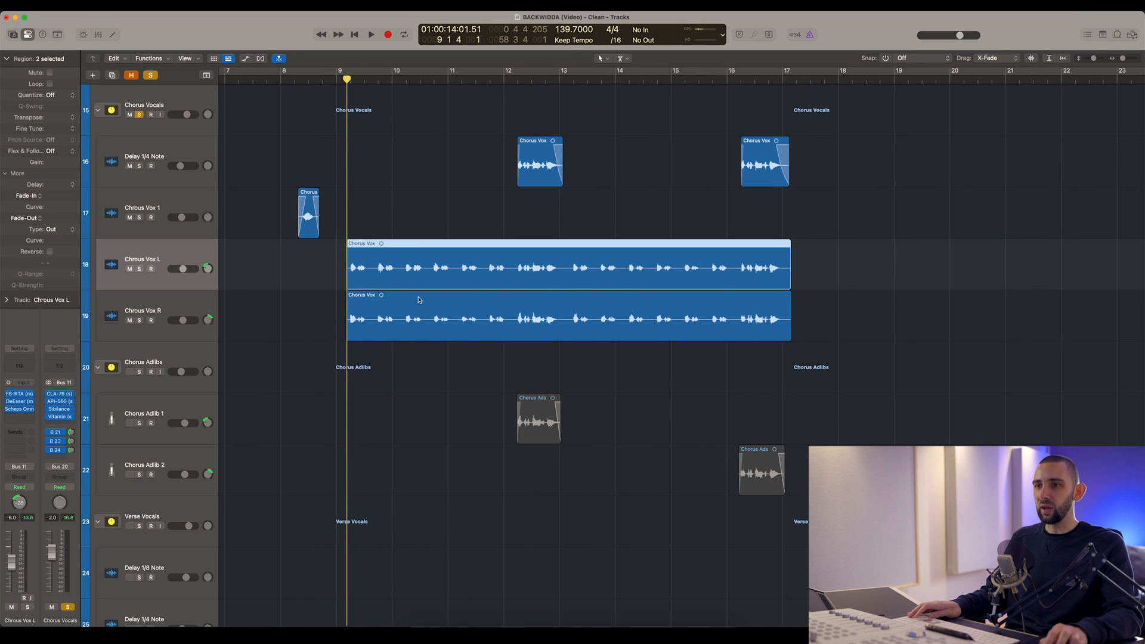
- Select the Delay 1/4 Note track under Chorus Vocals and play the soloed bus toward its region near bar 12
scroll(411, 357, down, 5)
key(super+Left)
key(super+Left)
click(480, 441)
scroll(289, 422, up, 6)
key(super+Right)
key(super+Right)
key(super+Right)
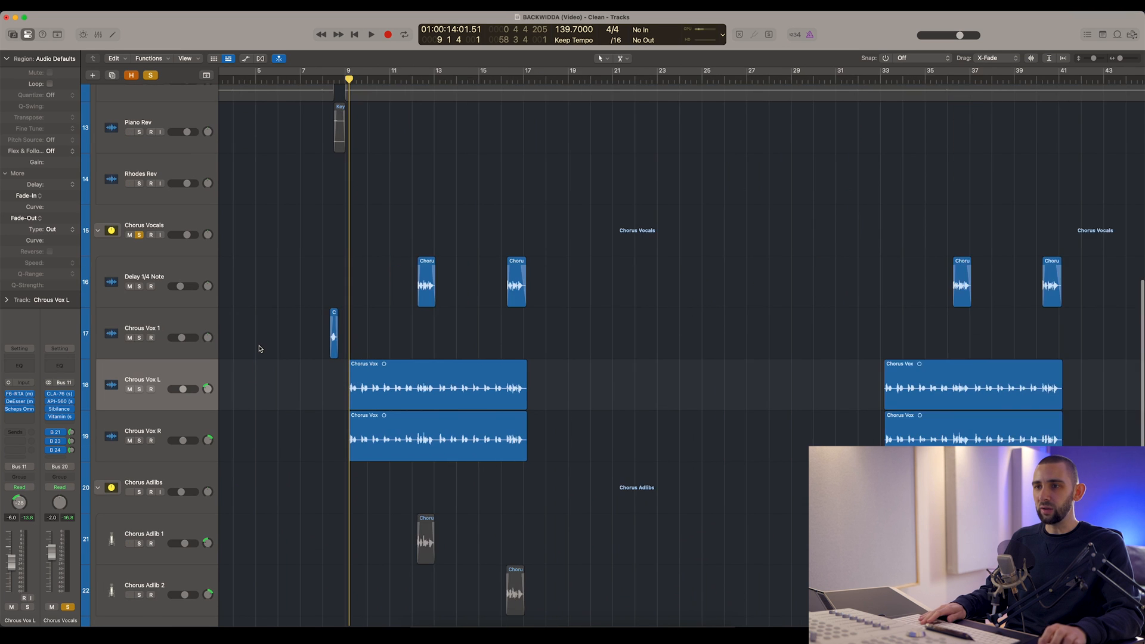
key(super+Right)
click(156, 276)
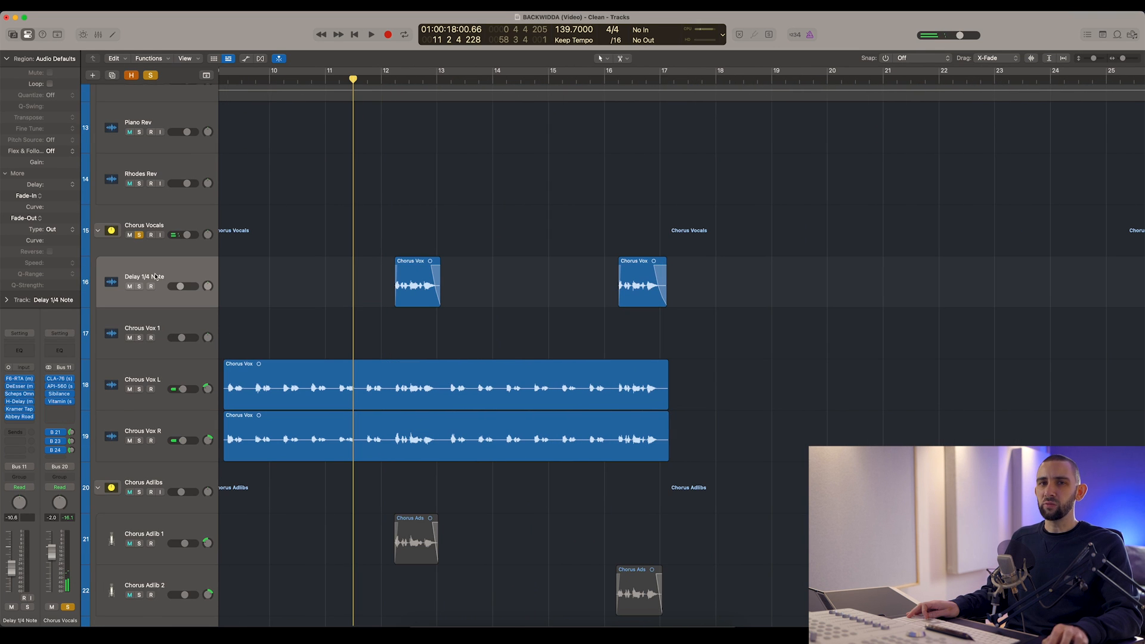
- Play the soloed Chorus Vocals bus through the first Delay 1/4 Note region and stop at bar 14
scroll(325, 305, left, 3)
click(500, 398)
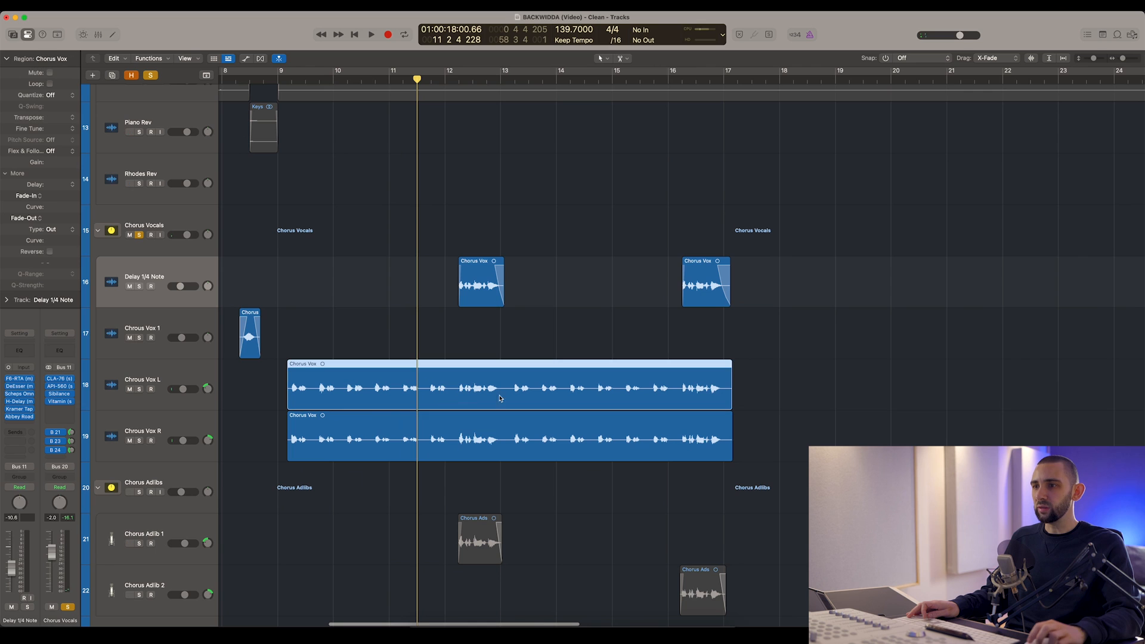
click(436, 316)
key(space)
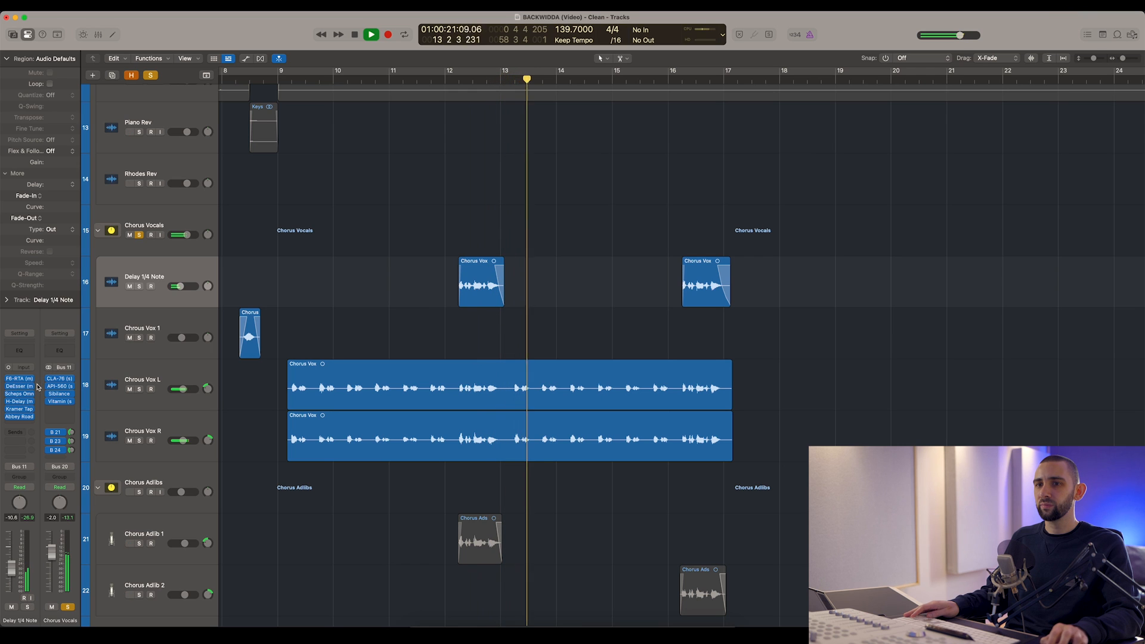
key(space)
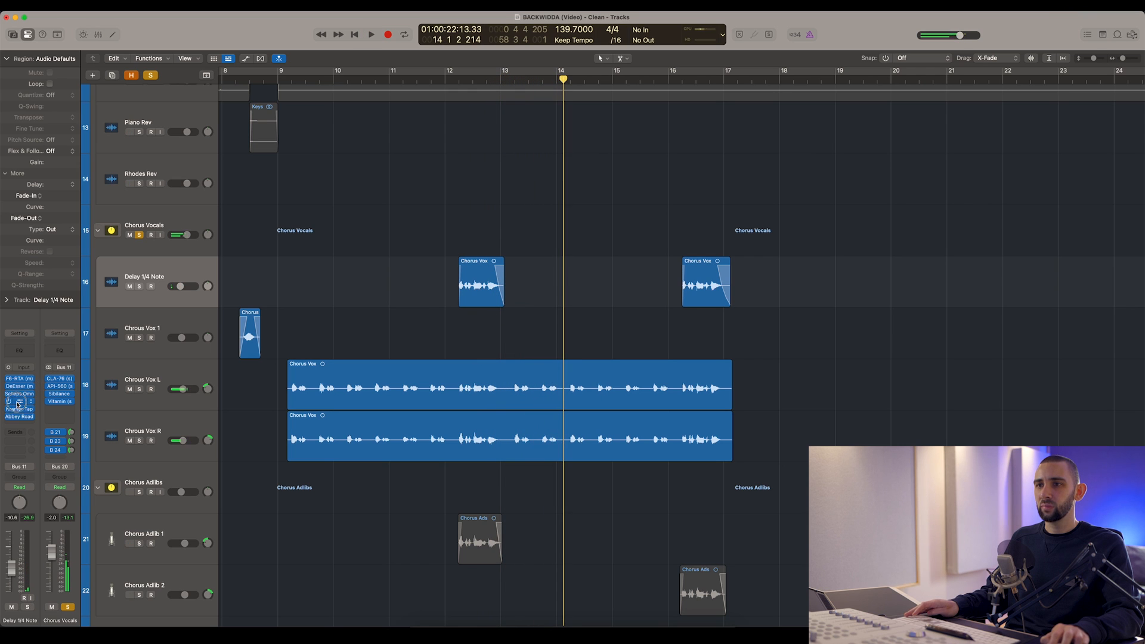
- Open H-Delay and Kramer Tape on the Delay 1/4 Note track and move their windows clear of its first region
click(18, 402)
drag(439, 124, 652, 187)
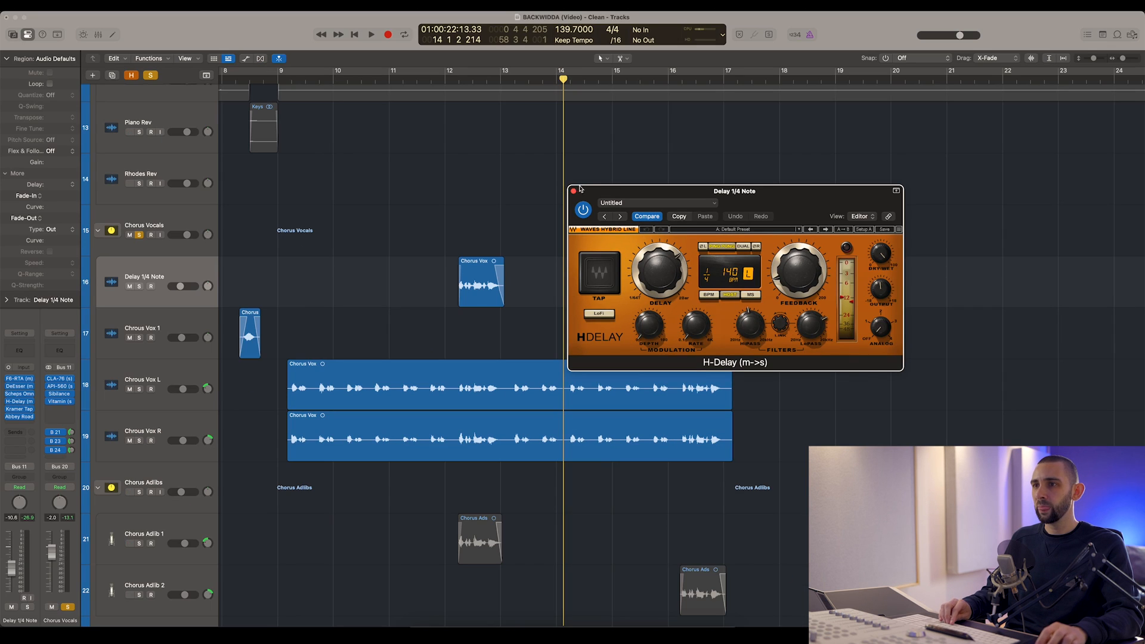
click(21, 410)
click(427, 155)
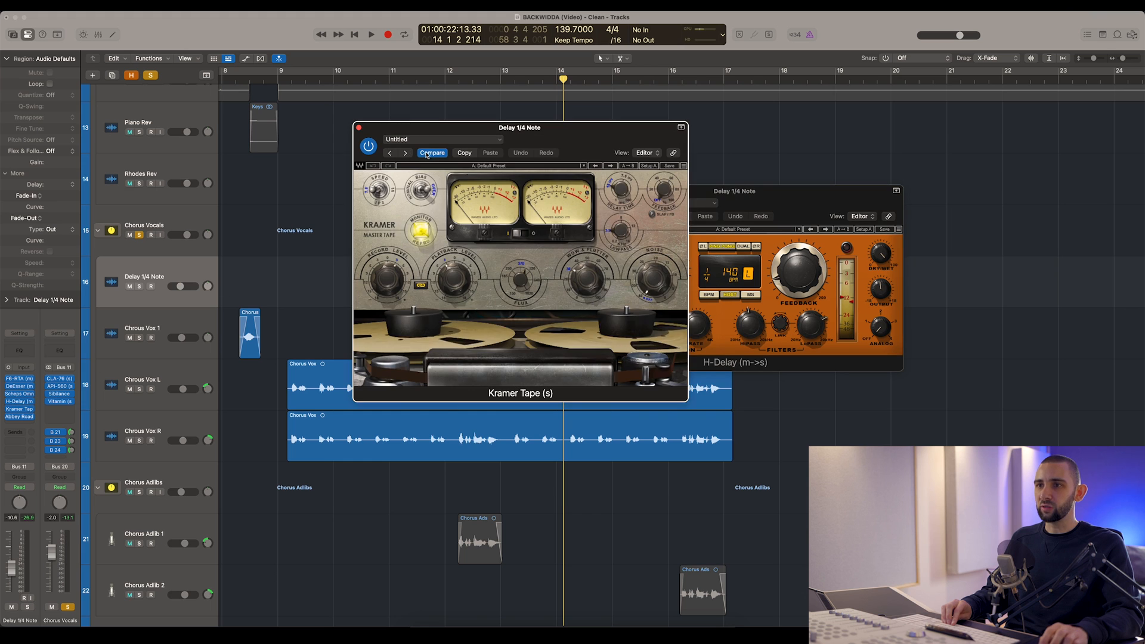
drag(421, 128, 623, 189)
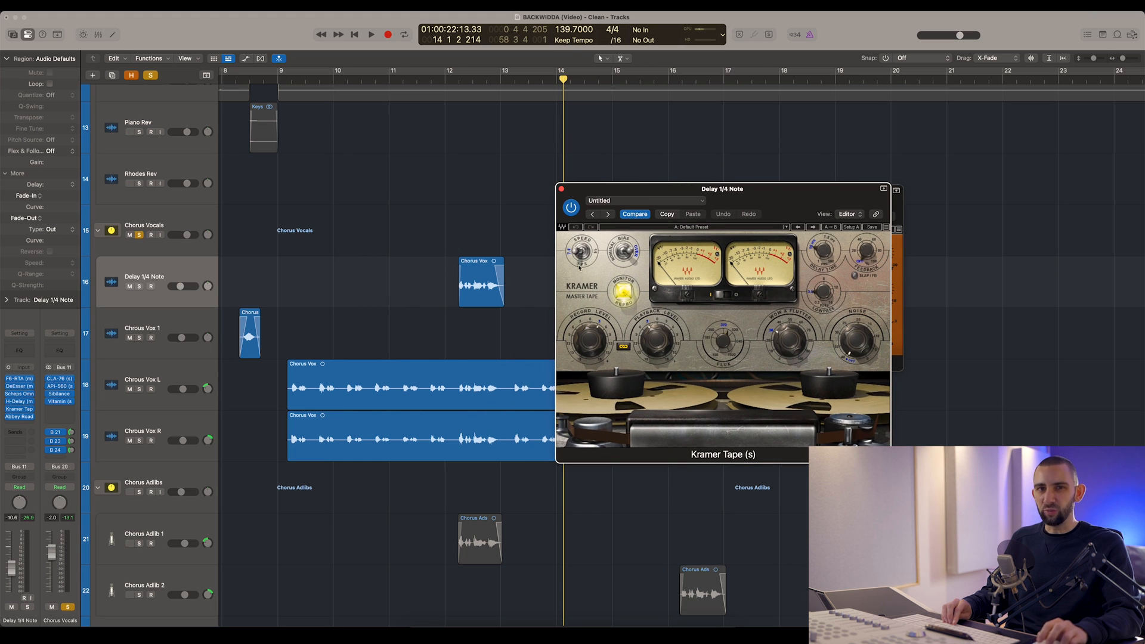
- Solo only Delay 1/4 Note, compare Kramer Tape enabled and bypassed during playback from bar 12, and close its window
click(451, 82)
alt+click(139, 287)
key(space)
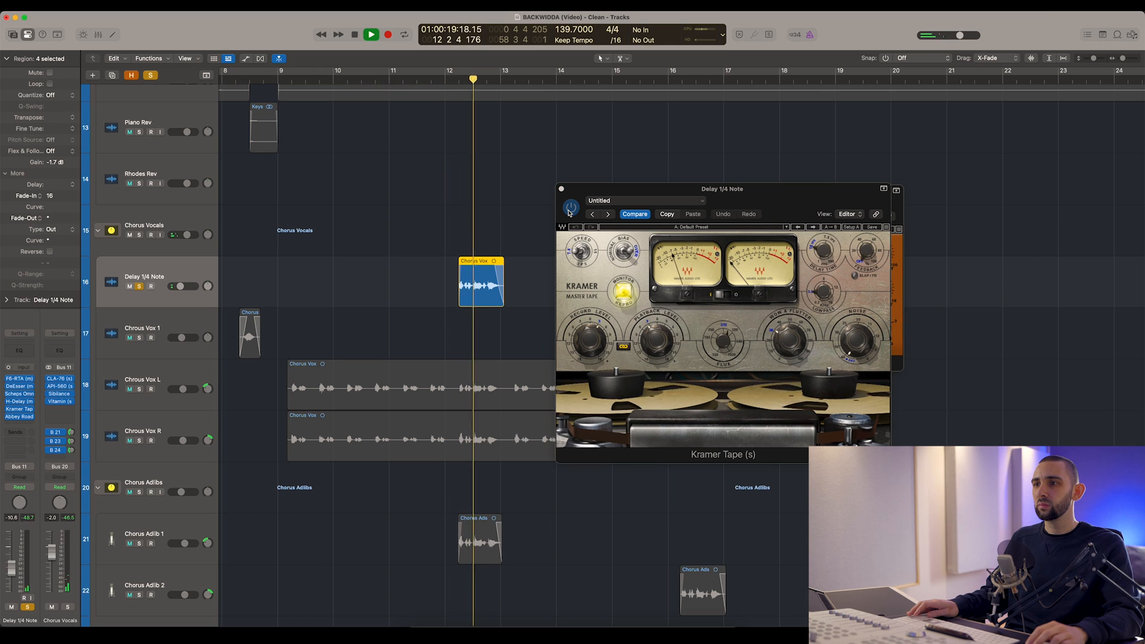
click(570, 208)
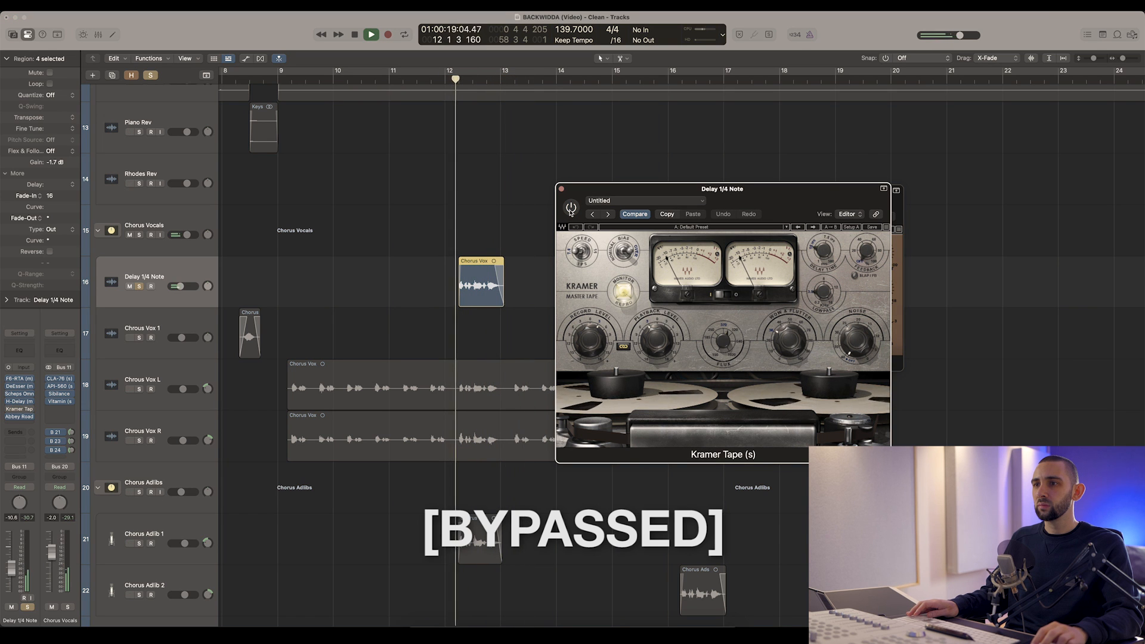
click(570, 209)
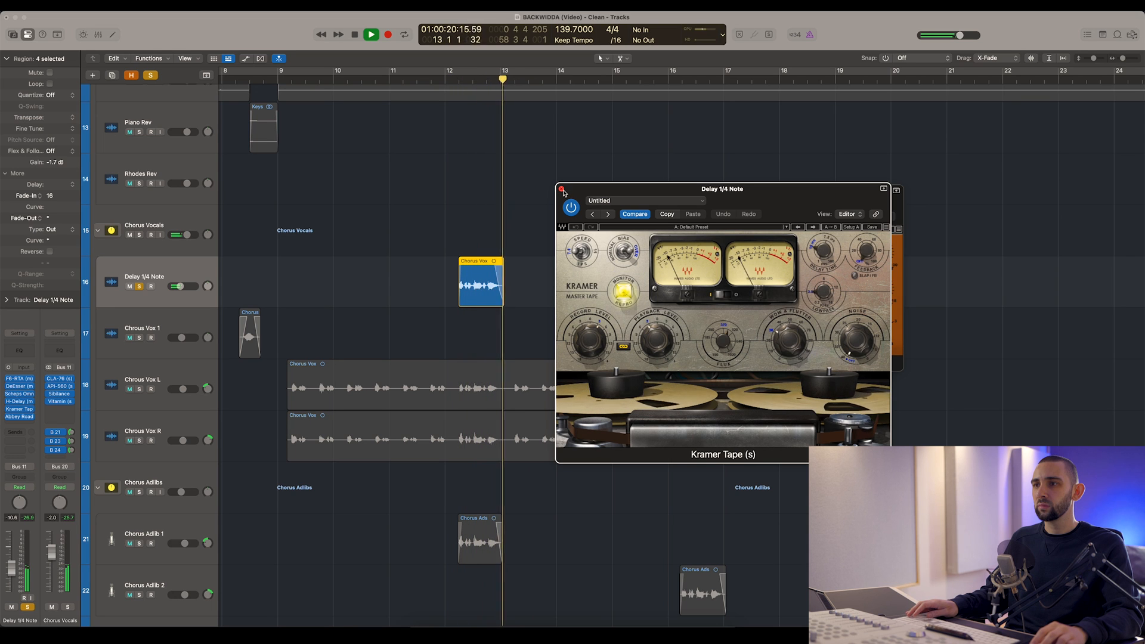
key(space)
click(562, 190)
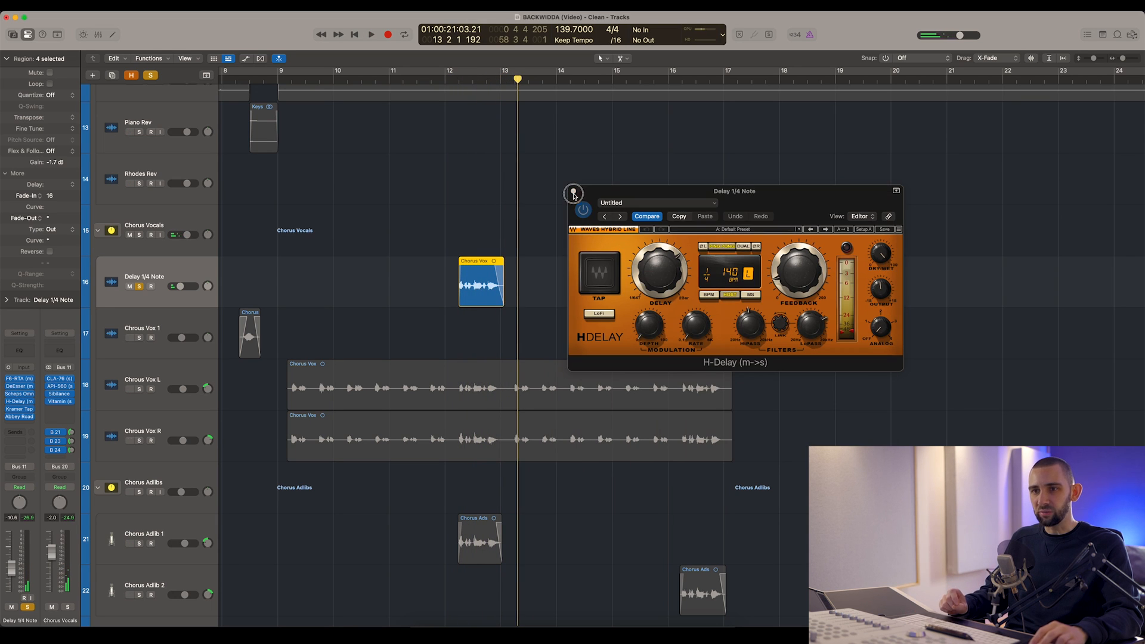
- Close the H-Delay window and place the playhead at bar 12
click(149, 270)
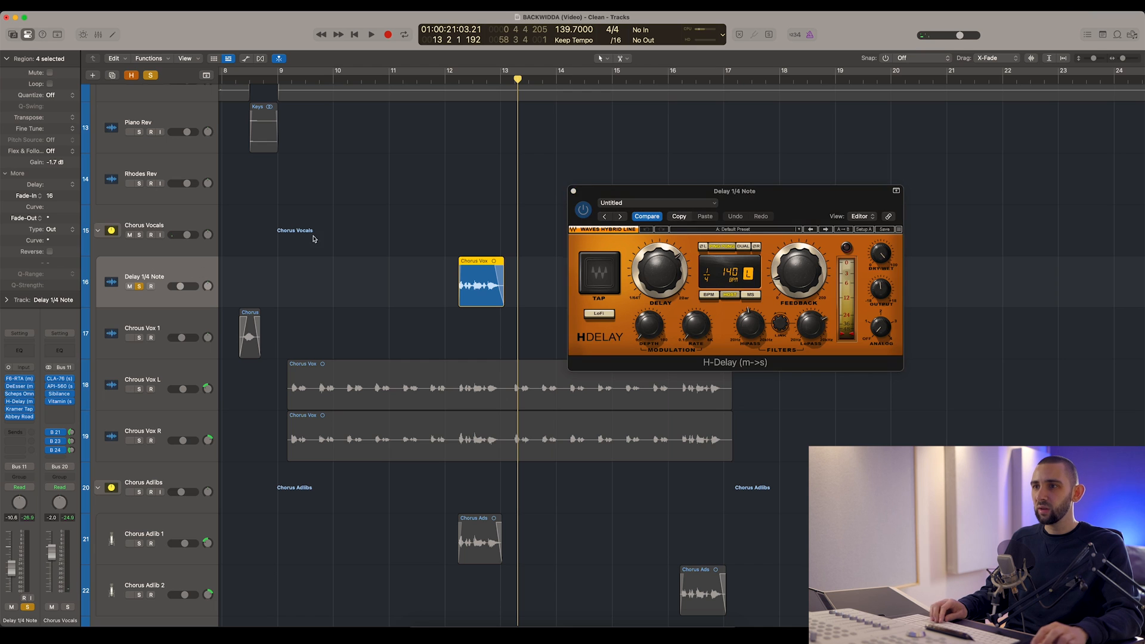
click(574, 191)
click(448, 82)
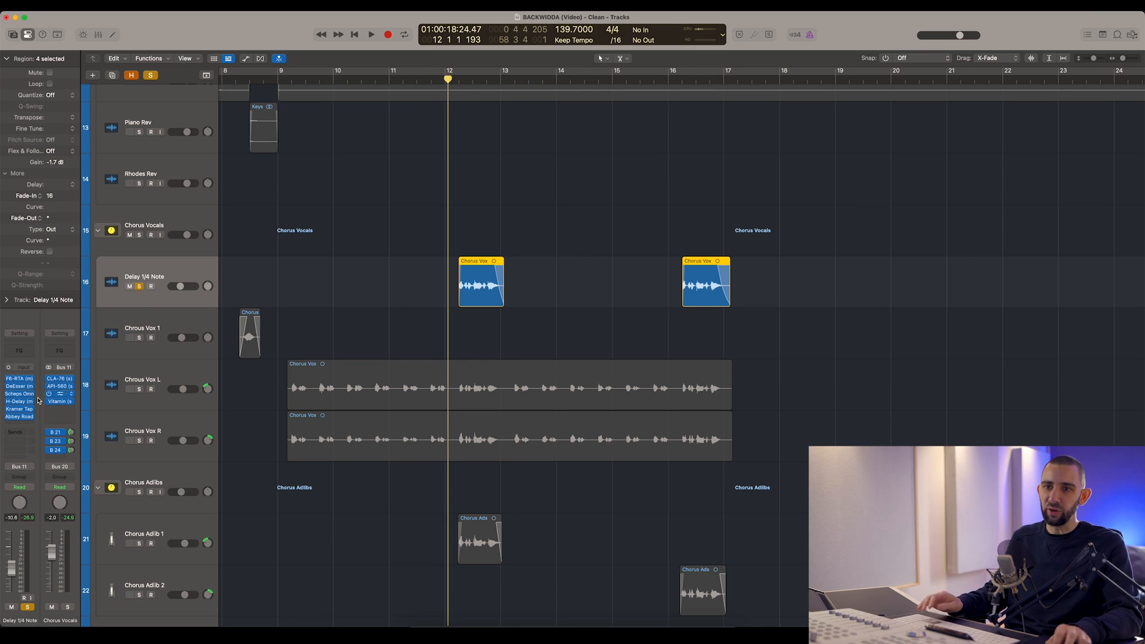
- Open Abbey Road Plates on Delay 1/4 Note and compare it enabled and bypassed during playback from bar 12
click(12, 417)
drag(418, 130, 639, 161)
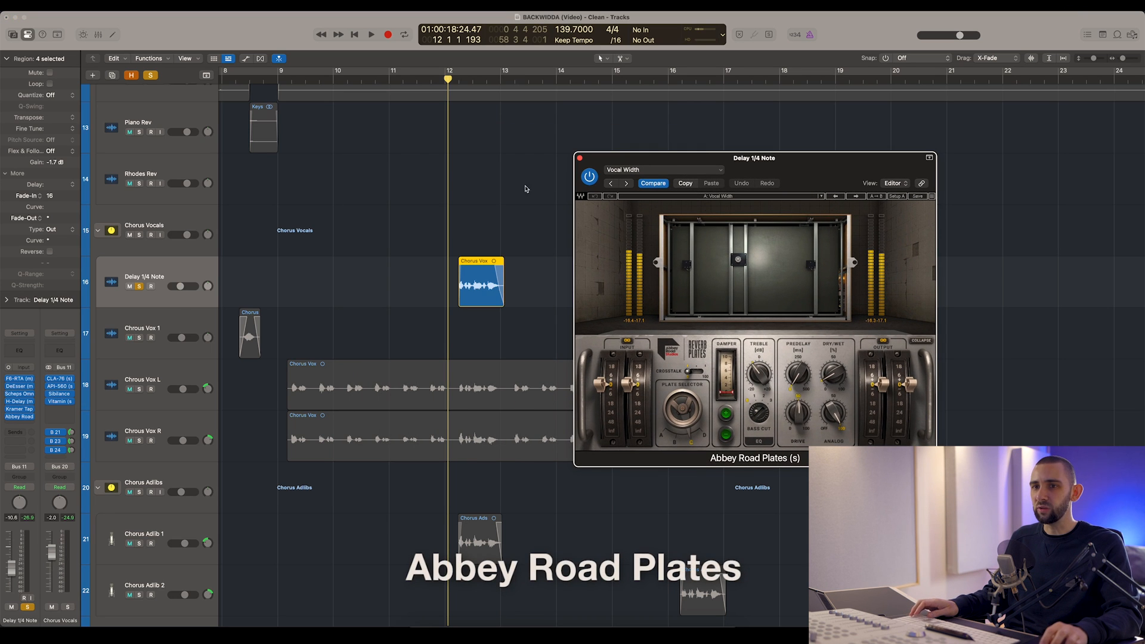
key(space)
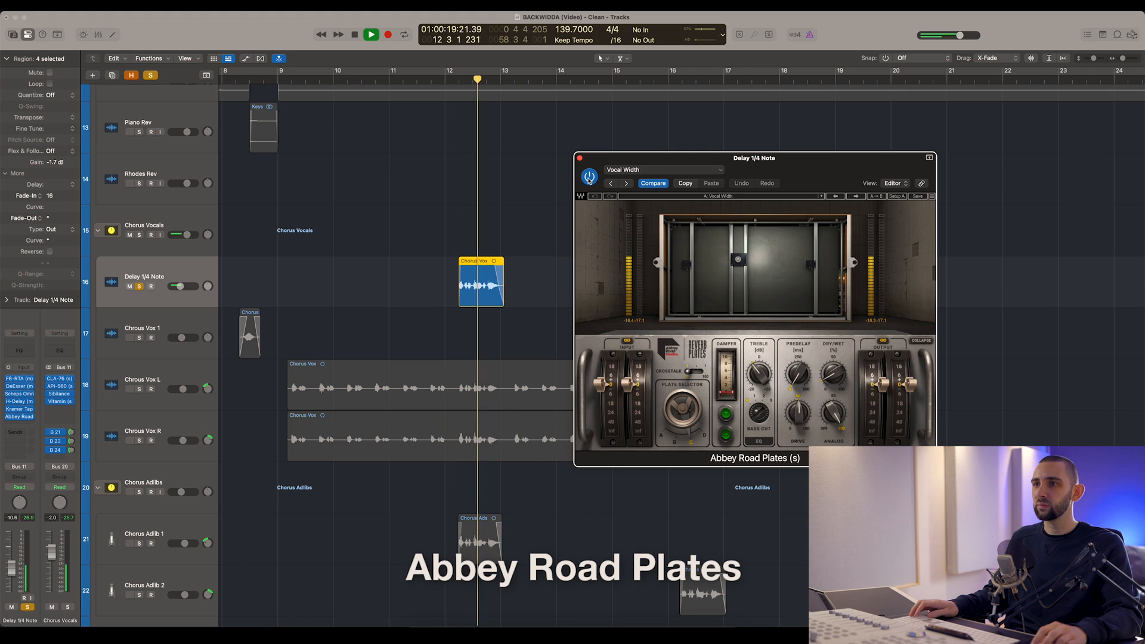
click(589, 176)
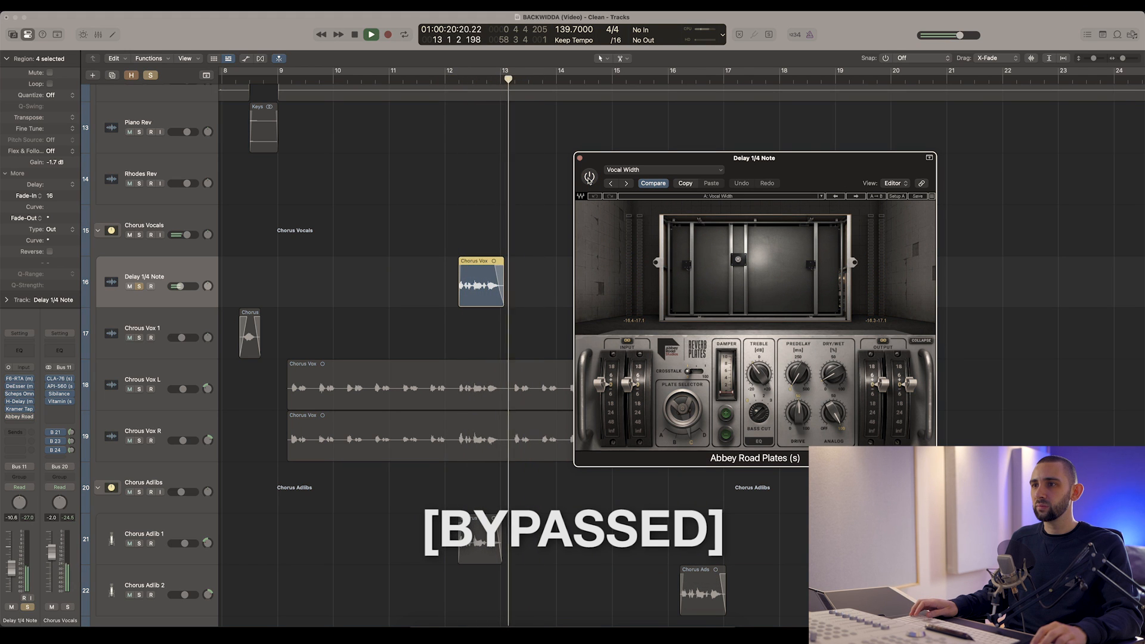
click(589, 176)
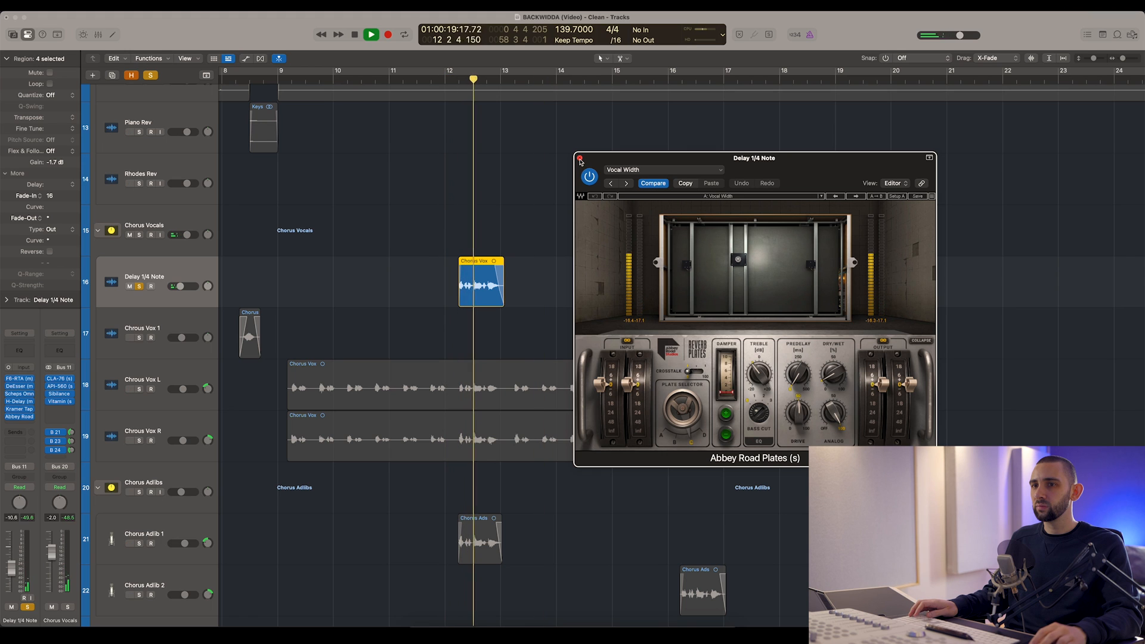
- Close Abbey Road Plates and play Delay 1/4 Note soloed together with Chrous Vox 1, L and R through bar 12
drag(139, 338, 139, 440)
click(421, 80)
click(580, 158)
click(380, 231)
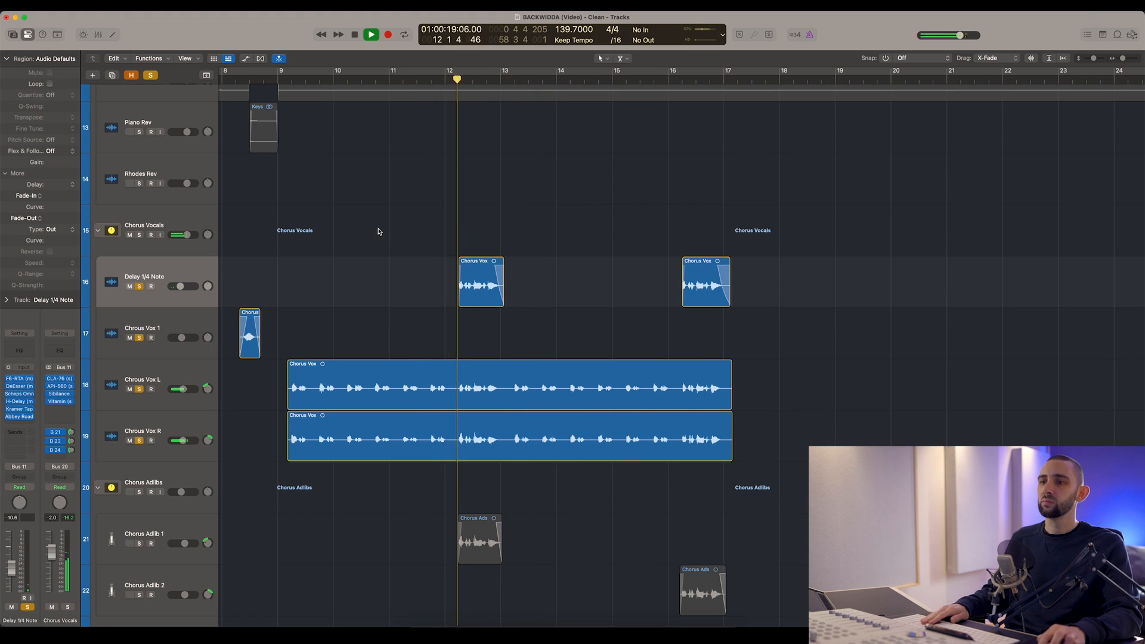
scroll(380, 231, down, 2)
scroll(380, 231, right, 2)
scroll(379, 231, down, 1)
key(space)
- Clear all track solos and place the playhead just before bar 9
key(ctrl+alt+super+s)
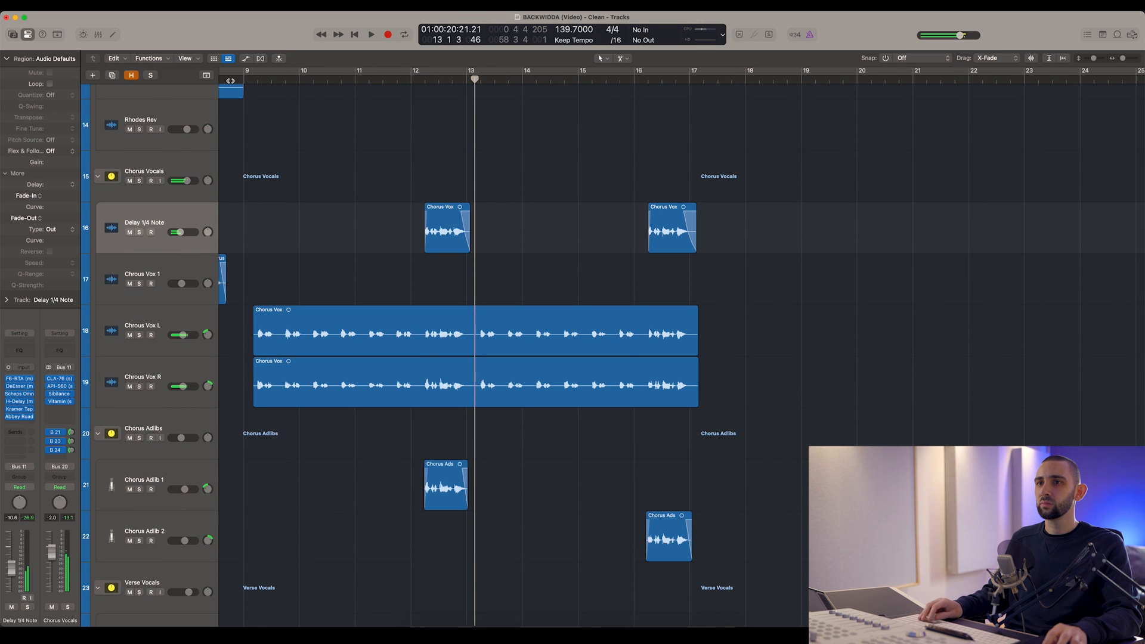
click(239, 81)
scroll(243, 95, left, 5)
scroll(472, 206, right, 4)
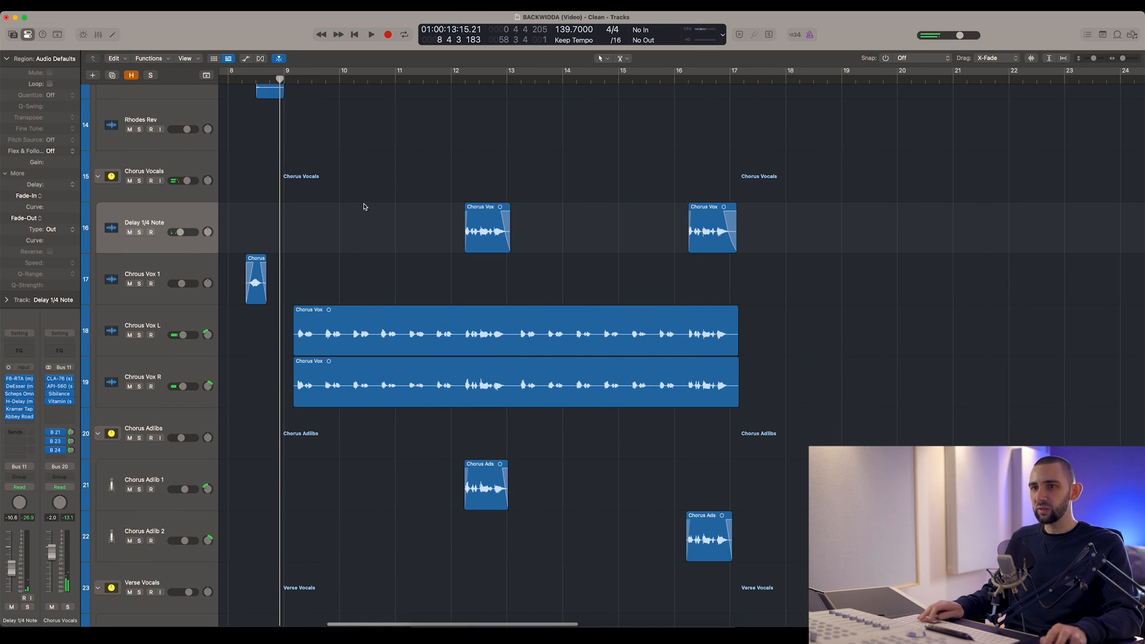
- Mute the Chorus Adlibs bus, with Chorus Adlib 1 selected, and start playback from just before bar 9
key(super+Left)
key(super+Left)
scroll(245, 201, up, 1)
scroll(235, 281, down, 2)
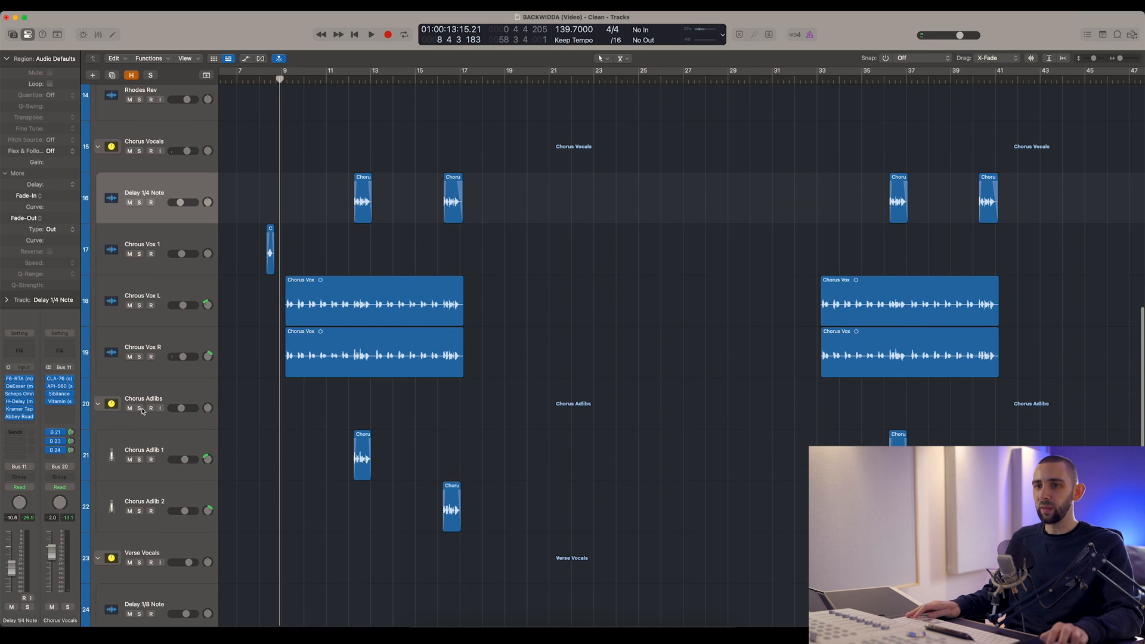
click(167, 486)
click(167, 468)
key(space)
scroll(273, 406, left, 1)
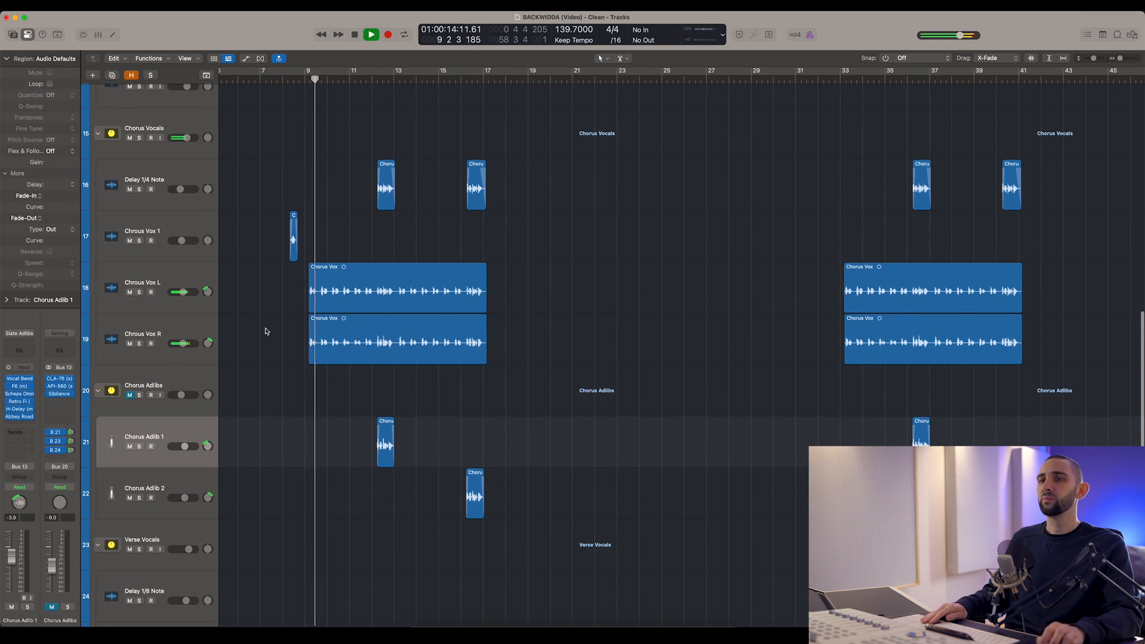
- Select Chrous Vox L and listen to the chorus with Chorus Adlibs muted, stopping in bar 17
click(188, 282)
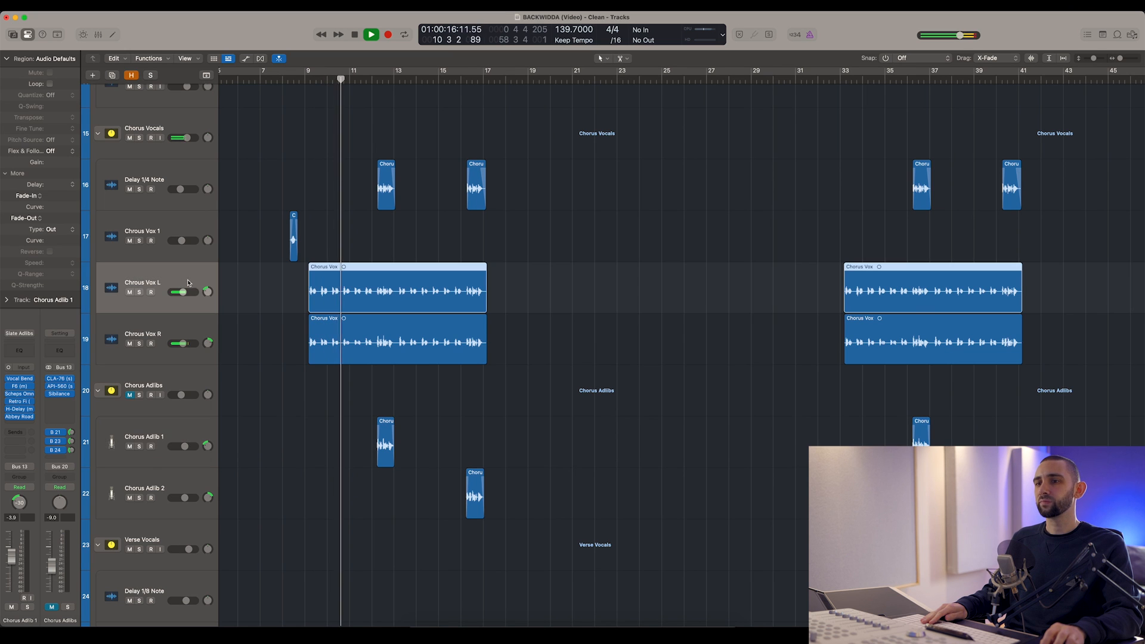
scroll(260, 315, down, 1)
scroll(258, 315, up, 4)
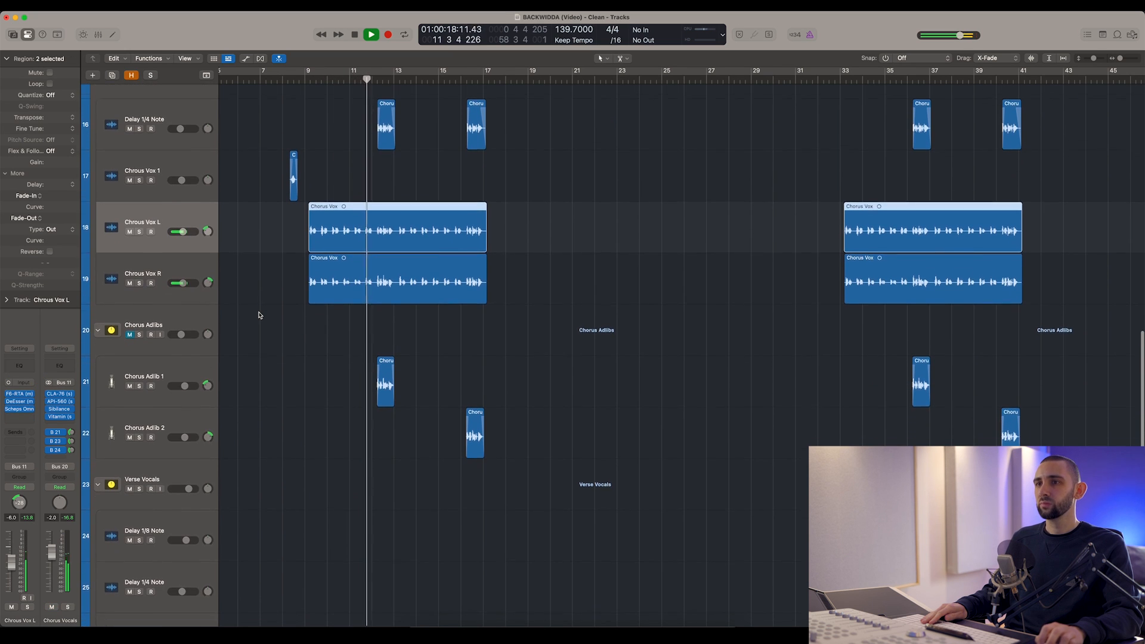
scroll(258, 315, up, 3)
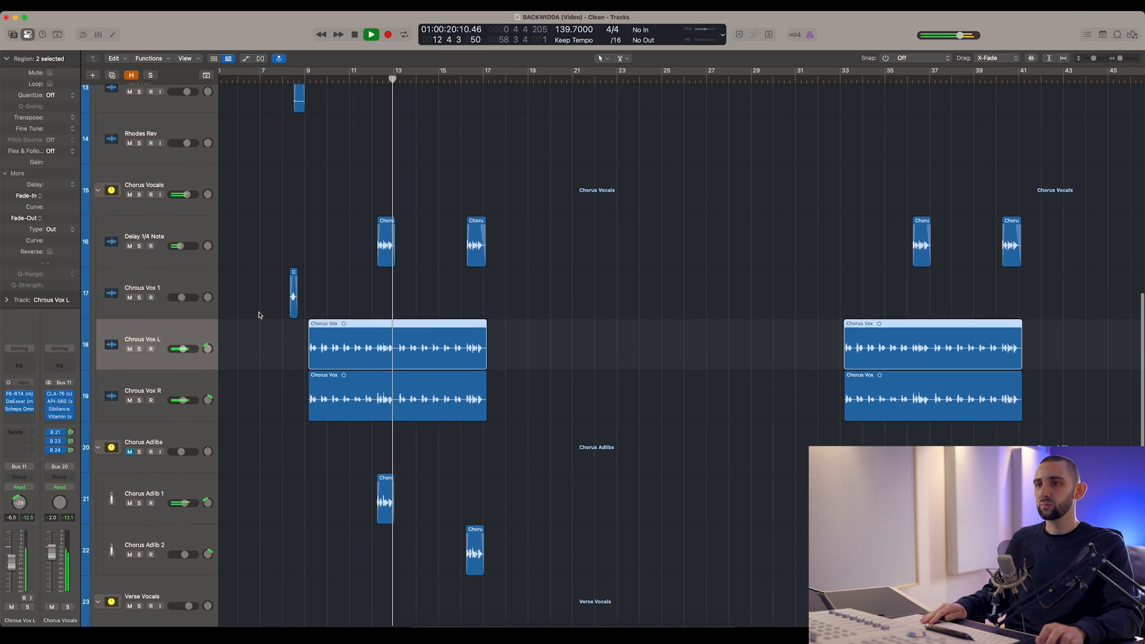
scroll(258, 315, up, 2)
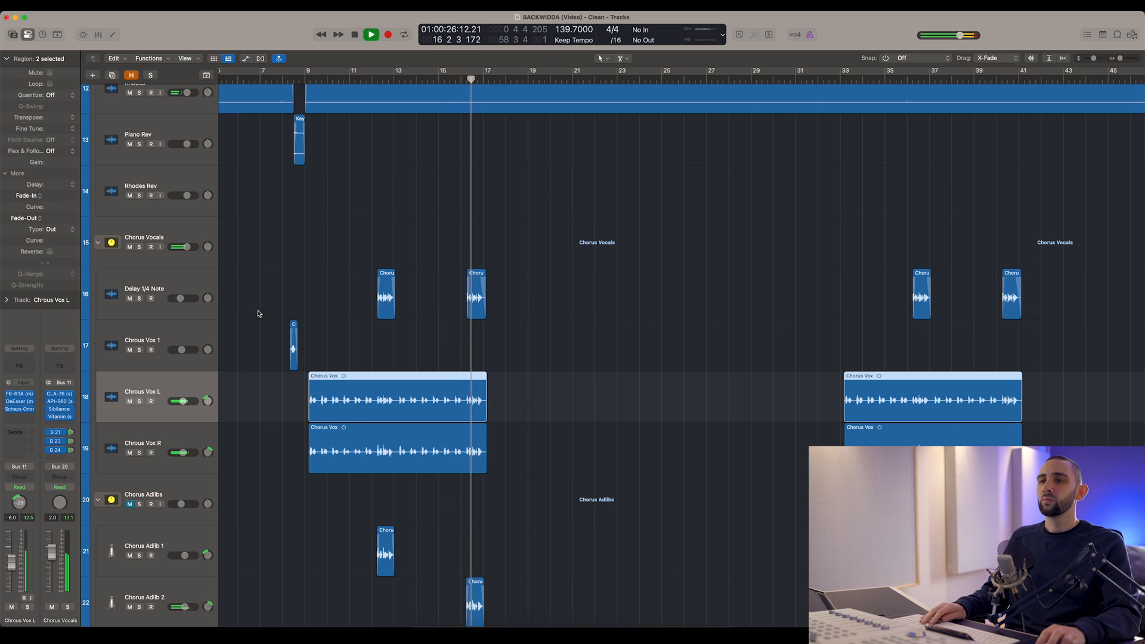
scroll(258, 314, down, 3)
key(space)
- Unmute the Chorus Adlibs bus and place the playhead at bar 12, with the Chorus Adlib 1 track selected
click(152, 466)
scroll(129, 375, down, 3)
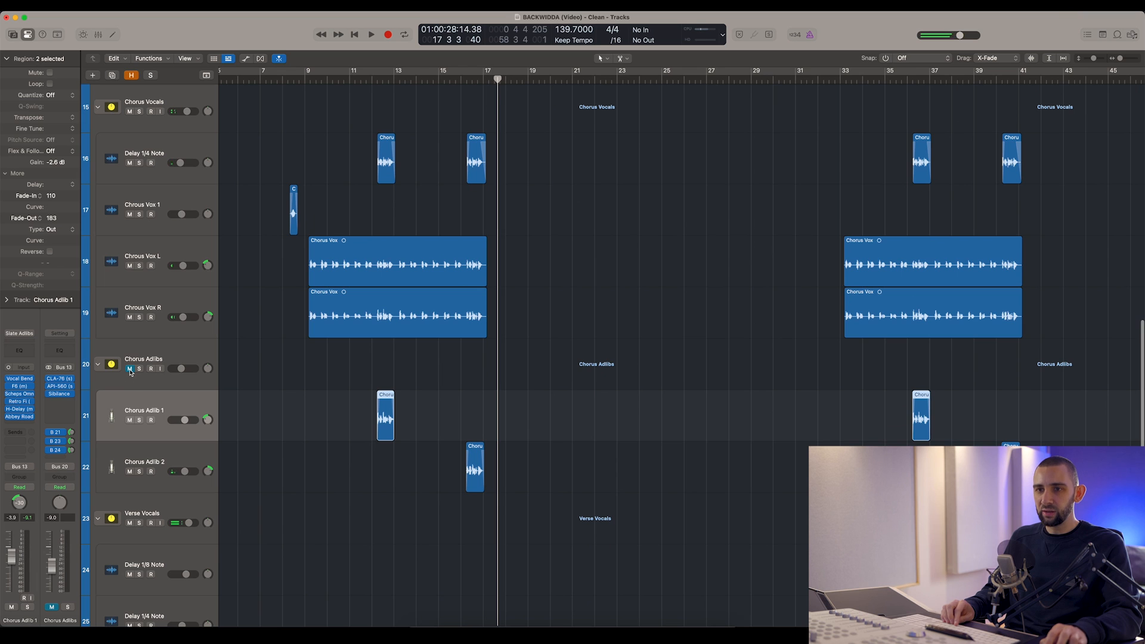
scroll(360, 255, up, 3)
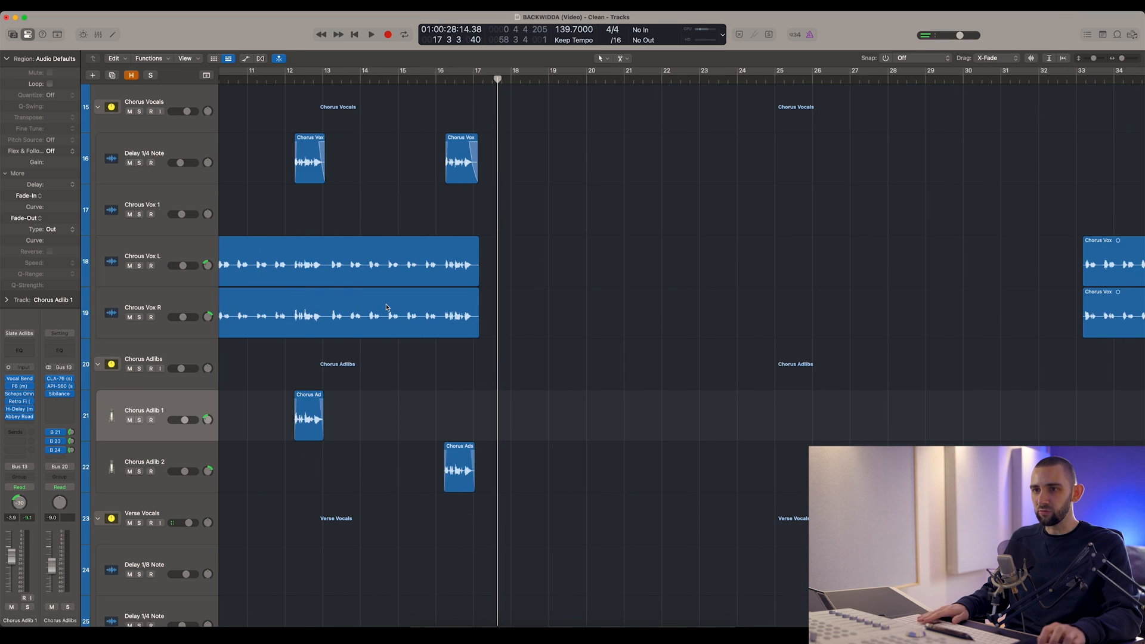
click(371, 79)
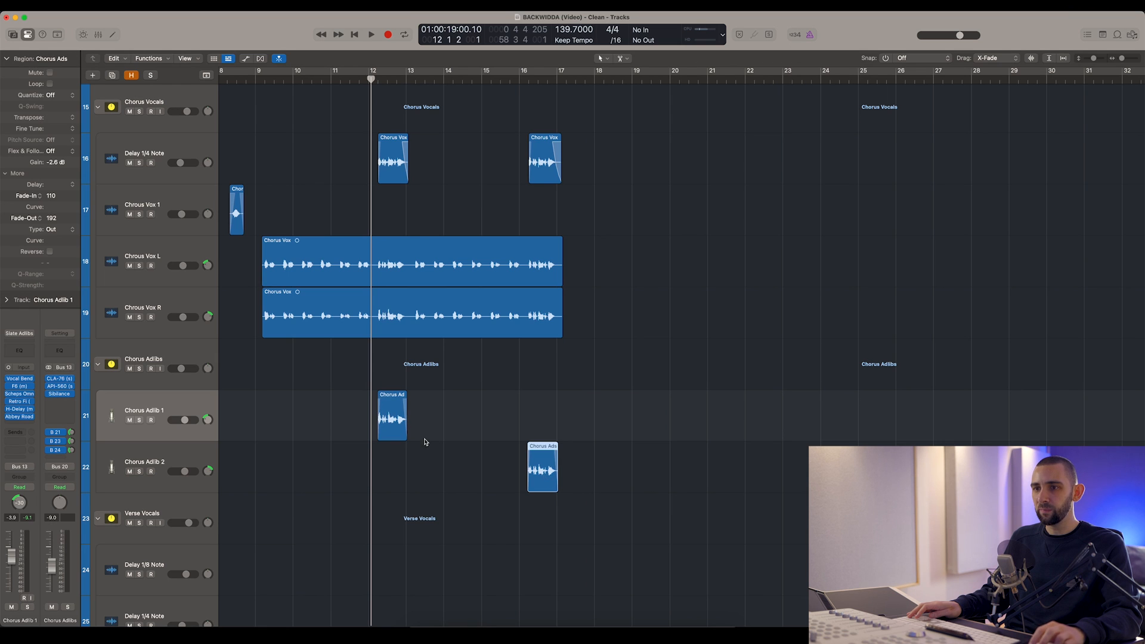
- Play Chorus Adlib 1 soloed from bar 12, add Chrous Vox L to the solo, and clear all solos
click(138, 420)
key(space)
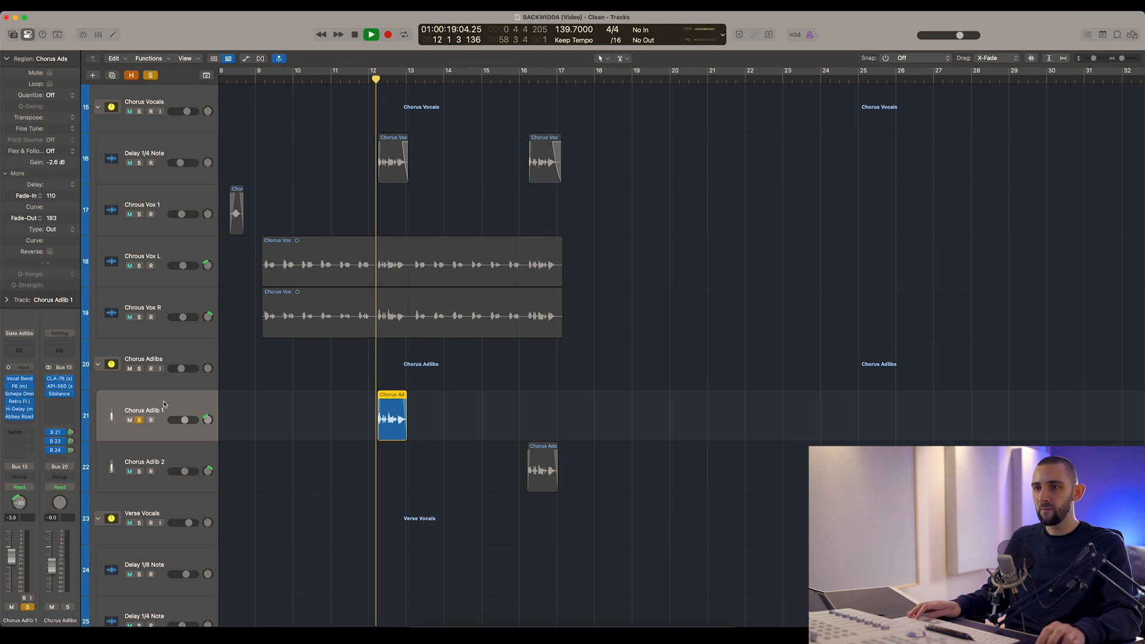
click(140, 265)
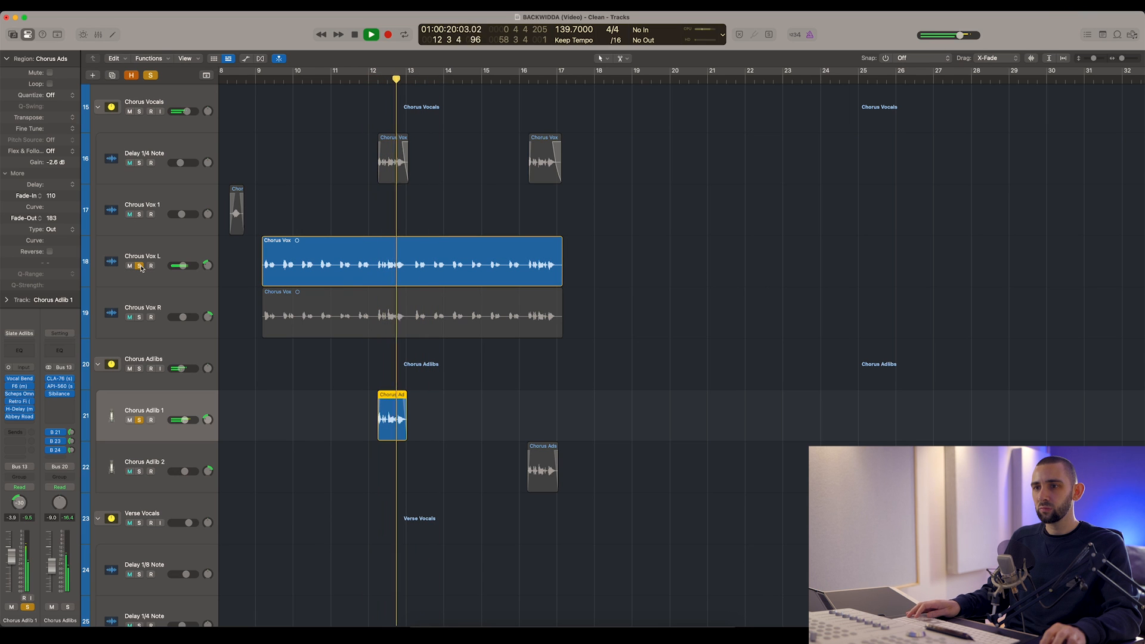
alt+click(140, 420)
- Examine the Chorus Adlib 1 and 2 regions across the choruses and place the playhead just before the bar 12 adlib
drag(335, 411, 607, 475)
key(super+Left)
key(super+Left)
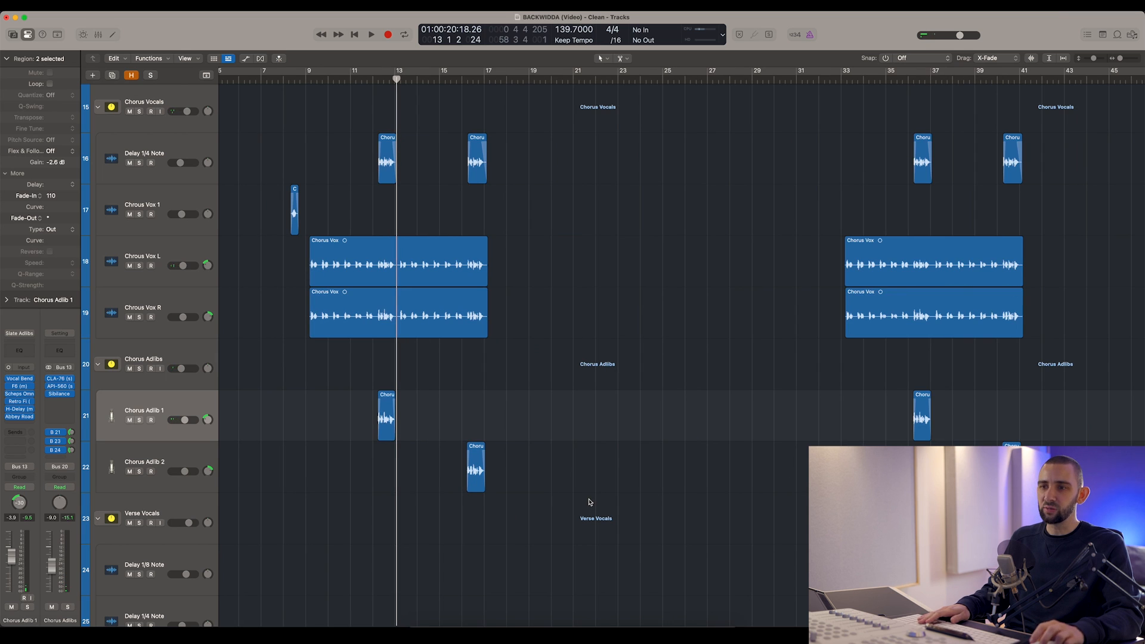
key(super+Right)
key(super+Right)
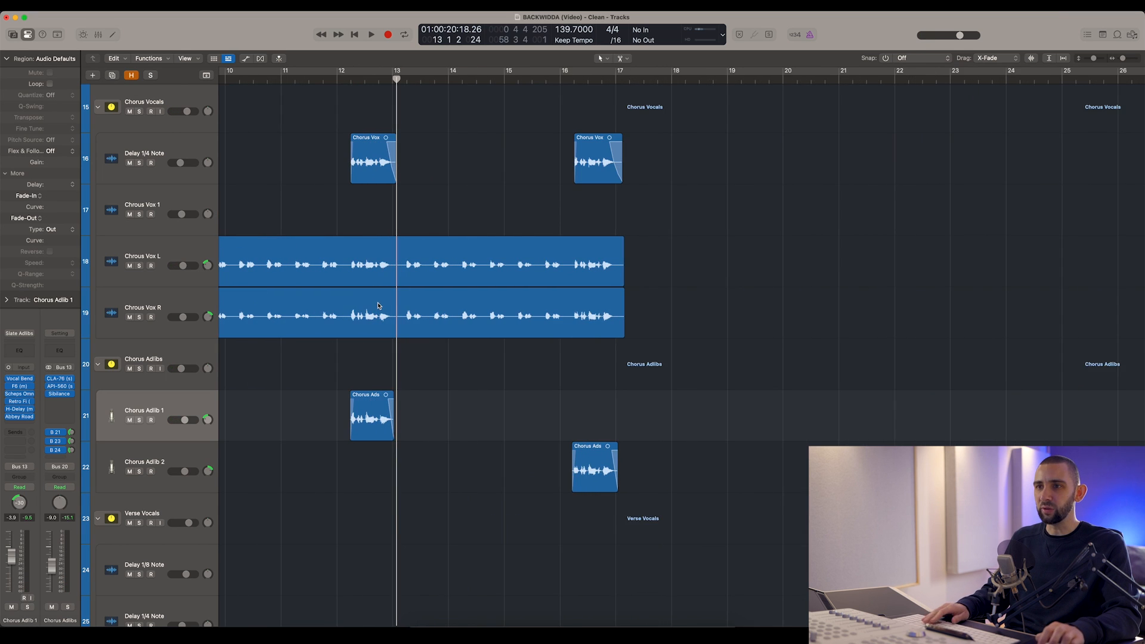
scroll(378, 306, left, 2)
click(386, 79)
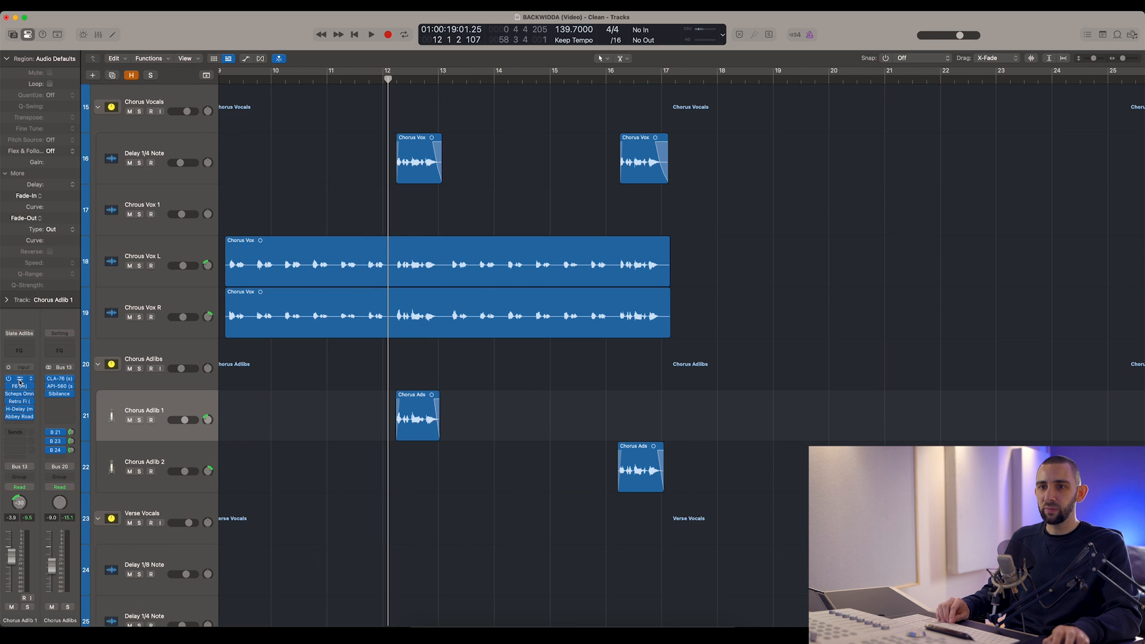
- Open Vocal Bender on Chorus Adlib 1, move its window aside, and solo the track
click(20, 382)
drag(434, 133, 519, 144)
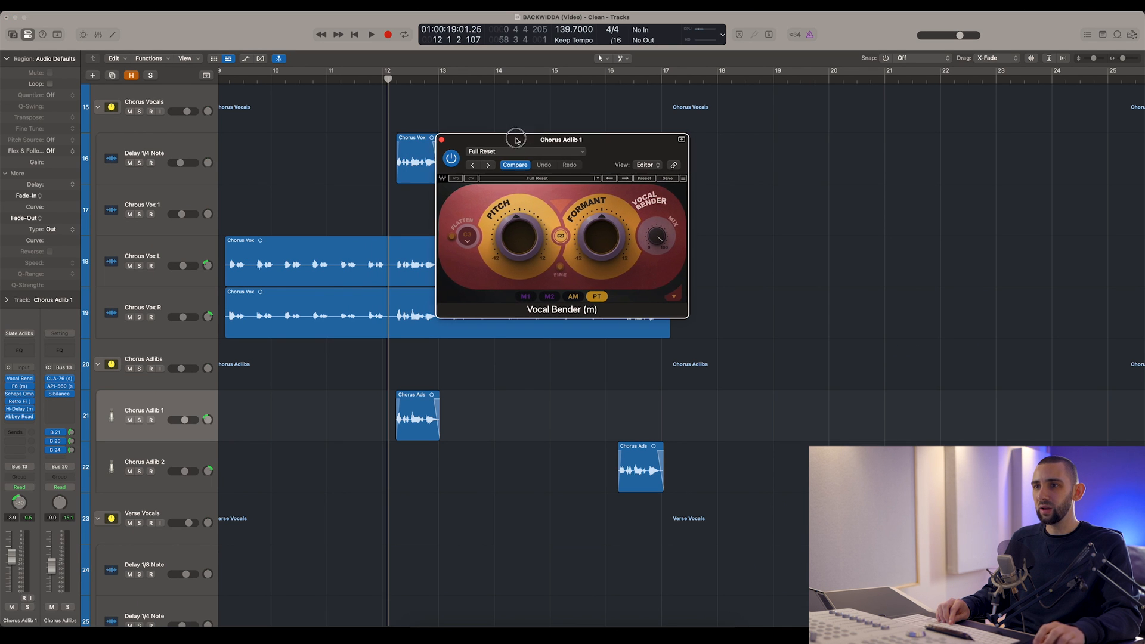
key(s)
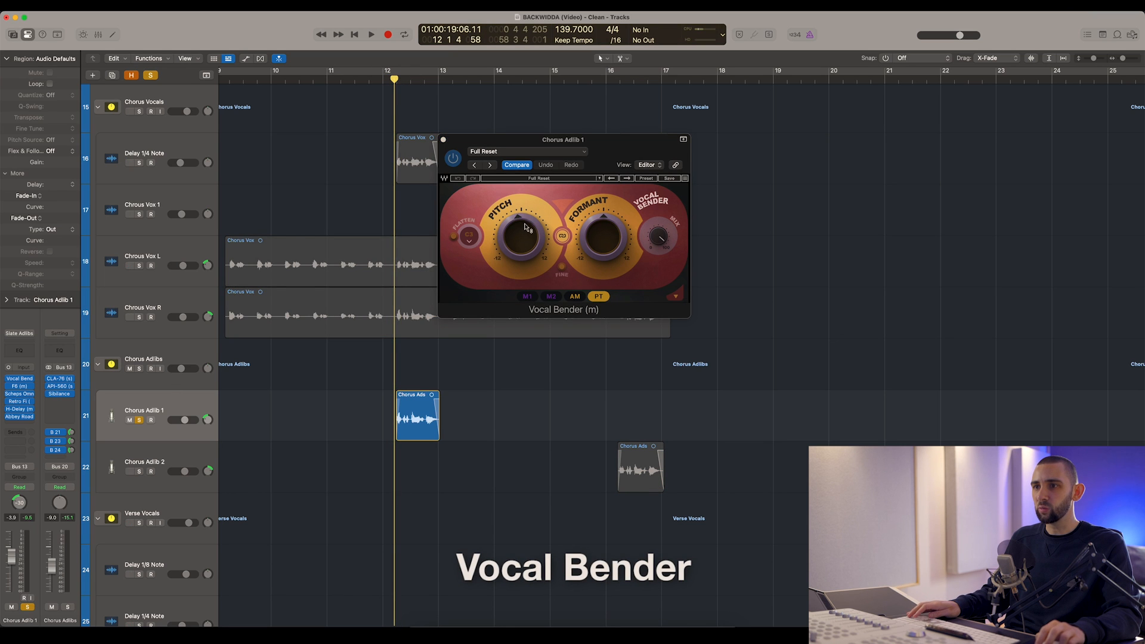
- Play the soloed Chorus Adlib 1 with Vocal Bender enabled and bypassed, then stop playback and close the plug-in
drag(525, 226, 525, 225)
key(space)
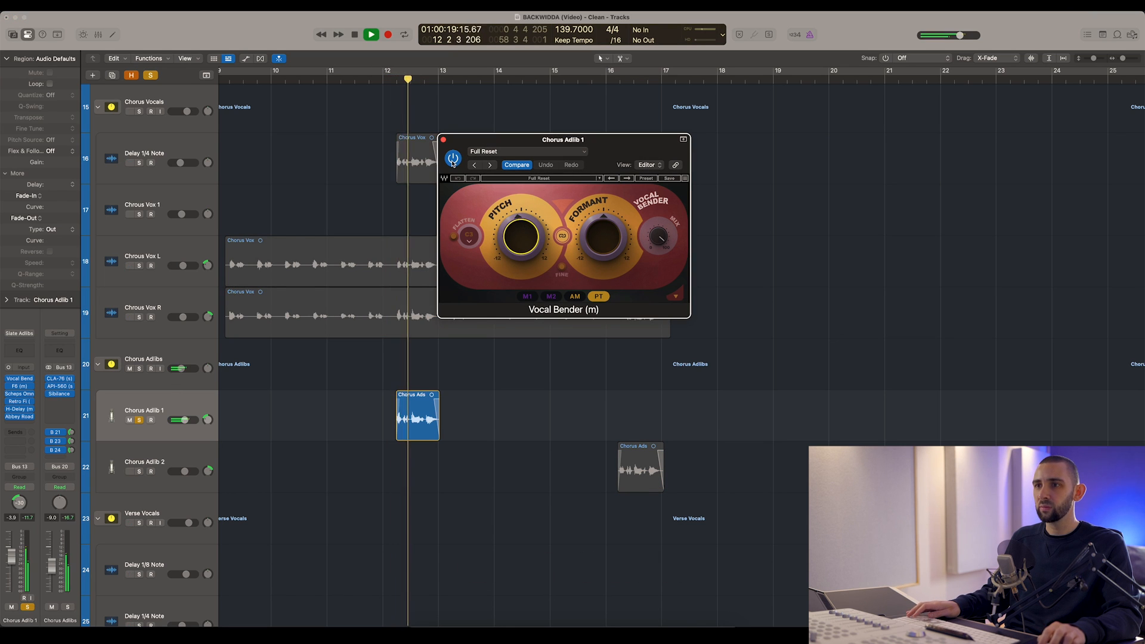
click(453, 159)
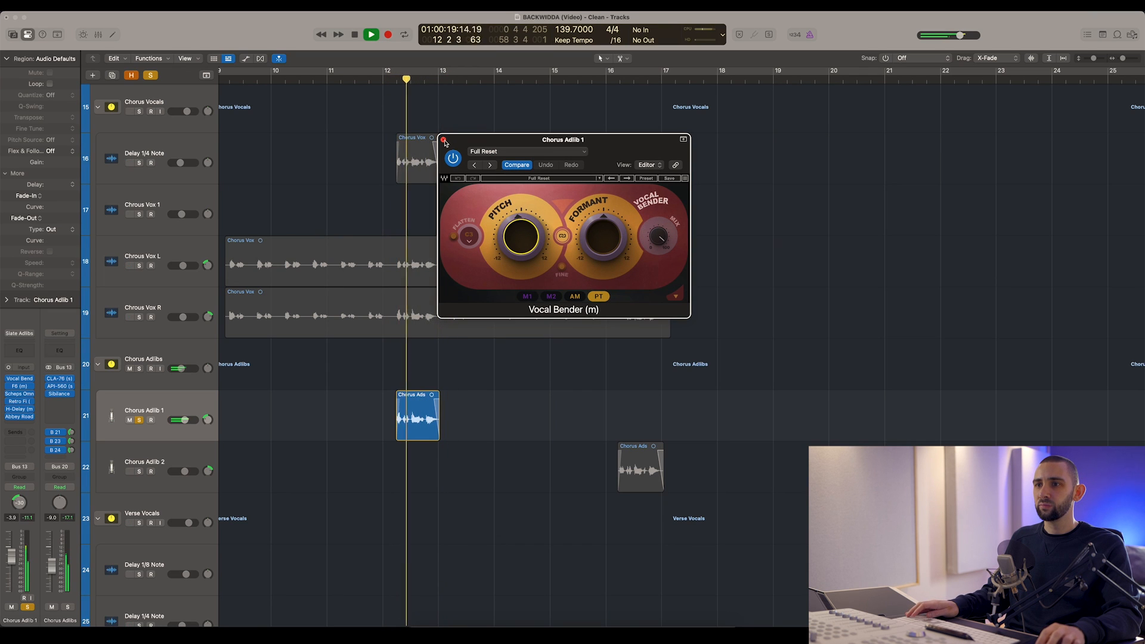
click(443, 140)
key(space)
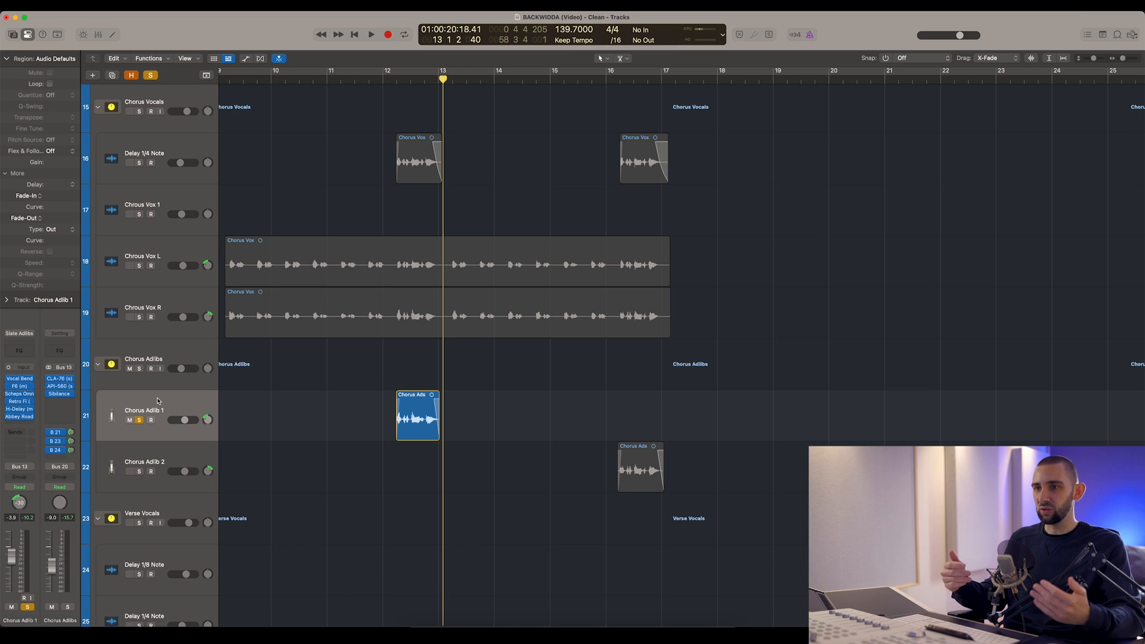
- Open F6 on Chorus Adlib 1, compare the soloed adlib from bar 12 with the EQ on and bypassed, and close it
click(20, 387)
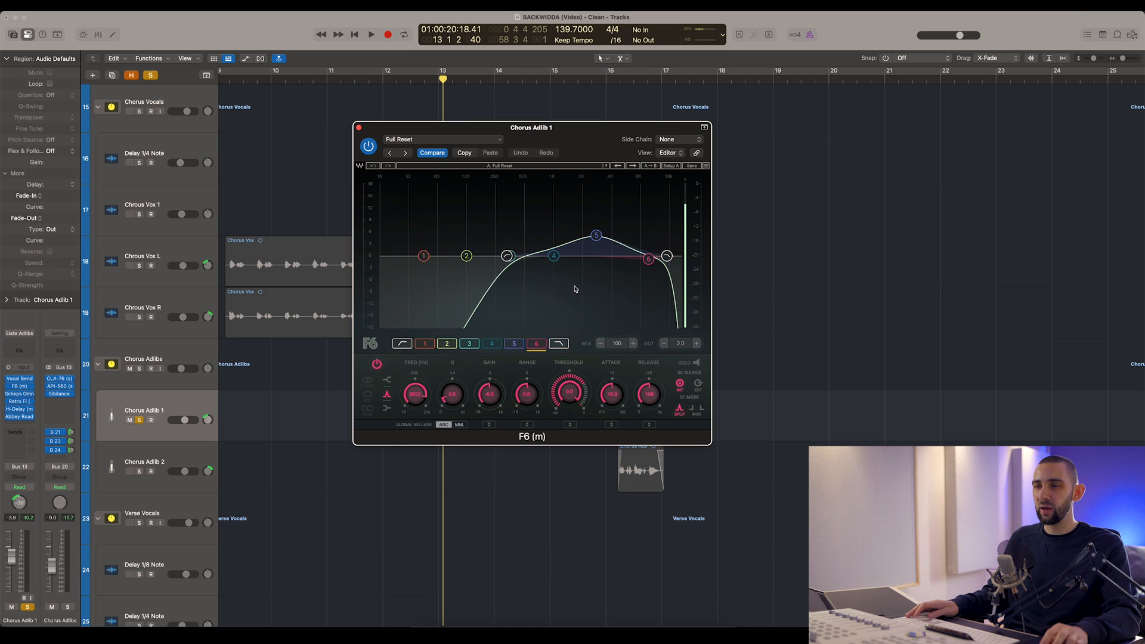
drag(428, 138, 554, 150)
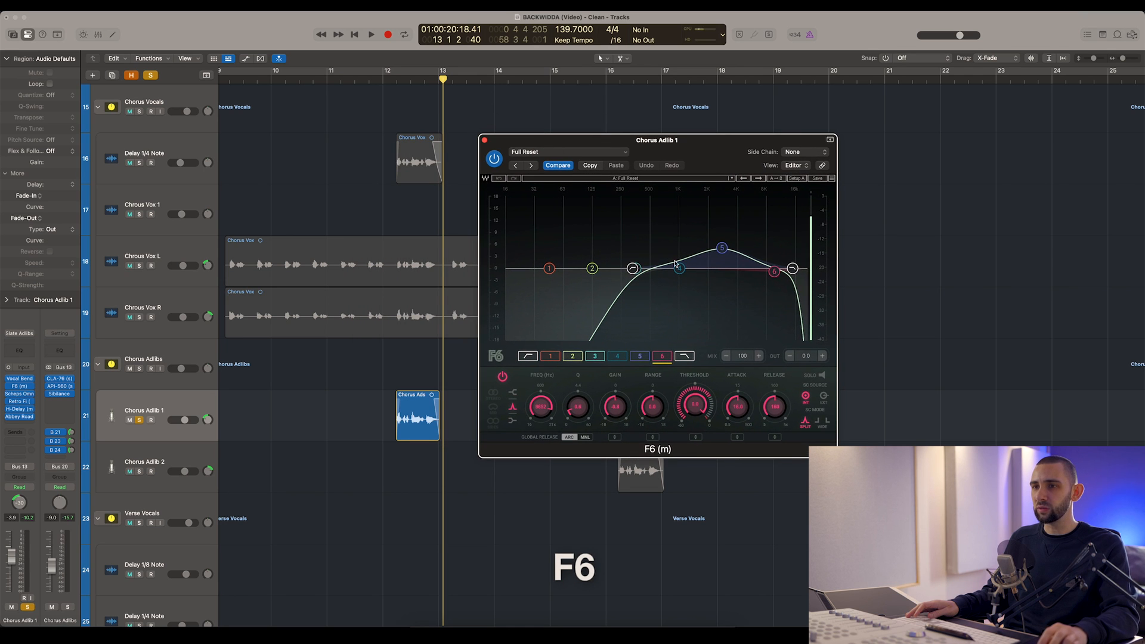
click(389, 84)
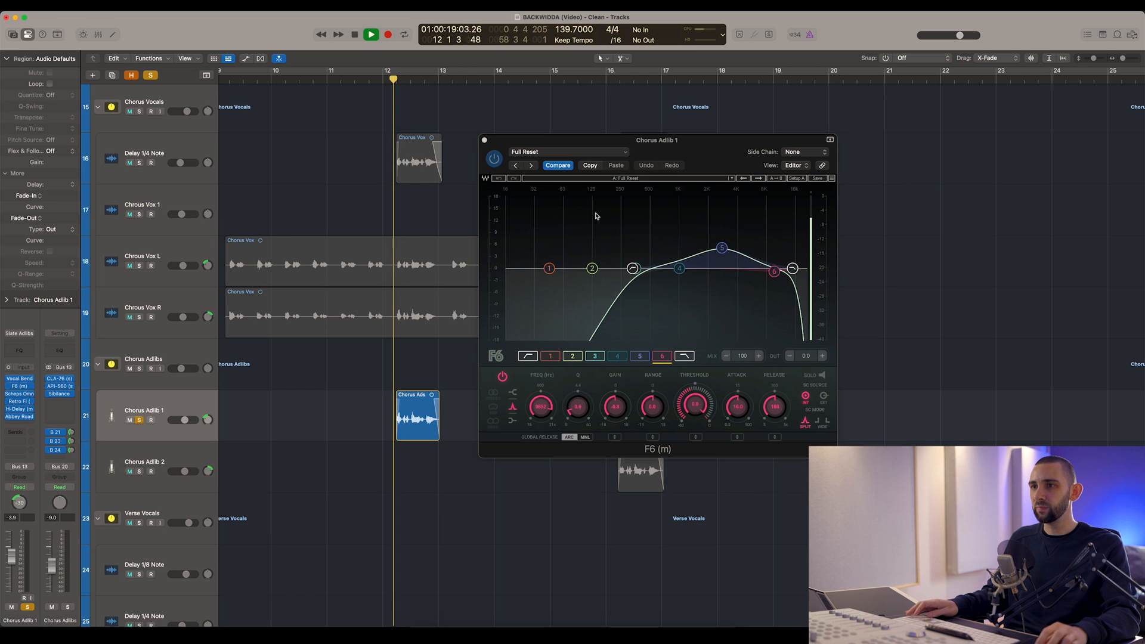
click(494, 159)
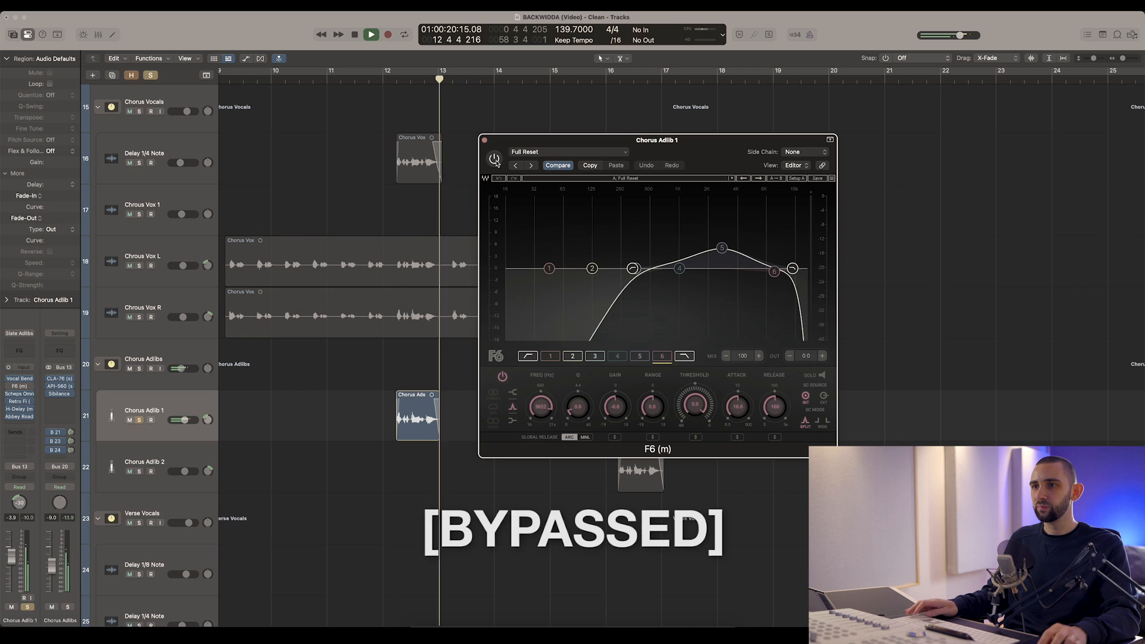
click(494, 159)
click(485, 141)
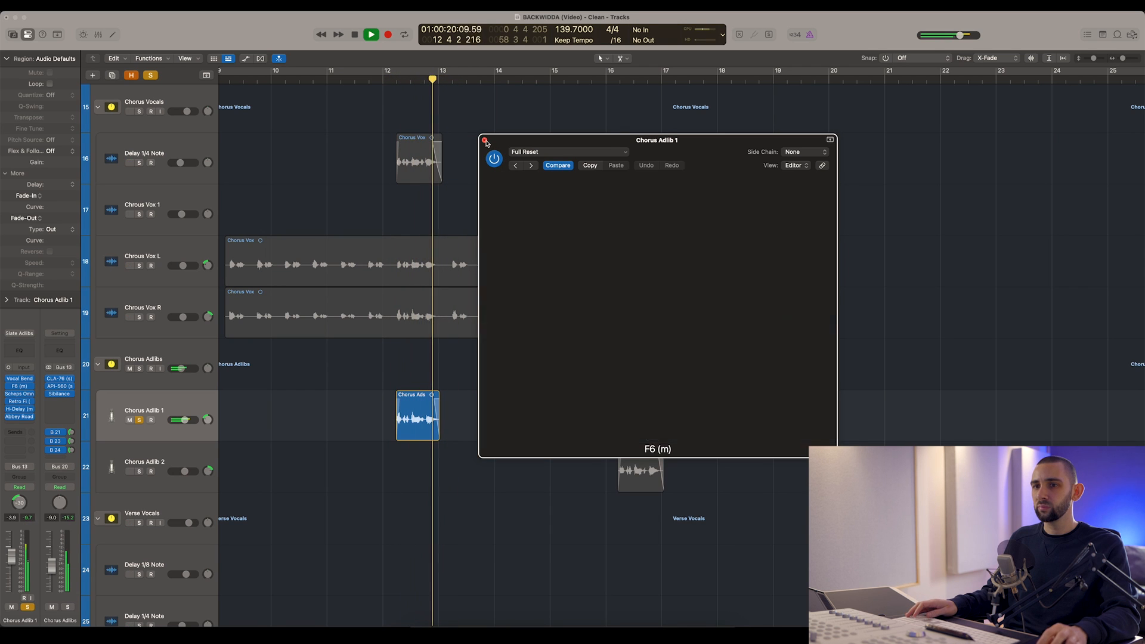
key(space)
- View and close Scheps Omni Channel 2 on Chorus Adlib 1, then open Retro Fi and move its window aside
click(11, 394)
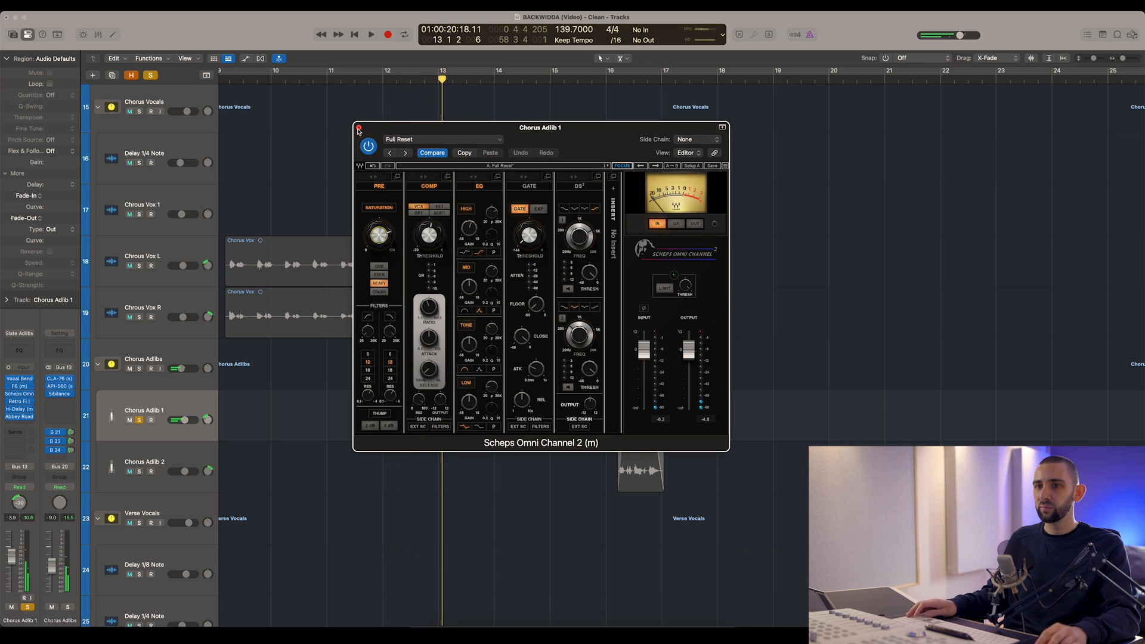
click(359, 128)
click(20, 409)
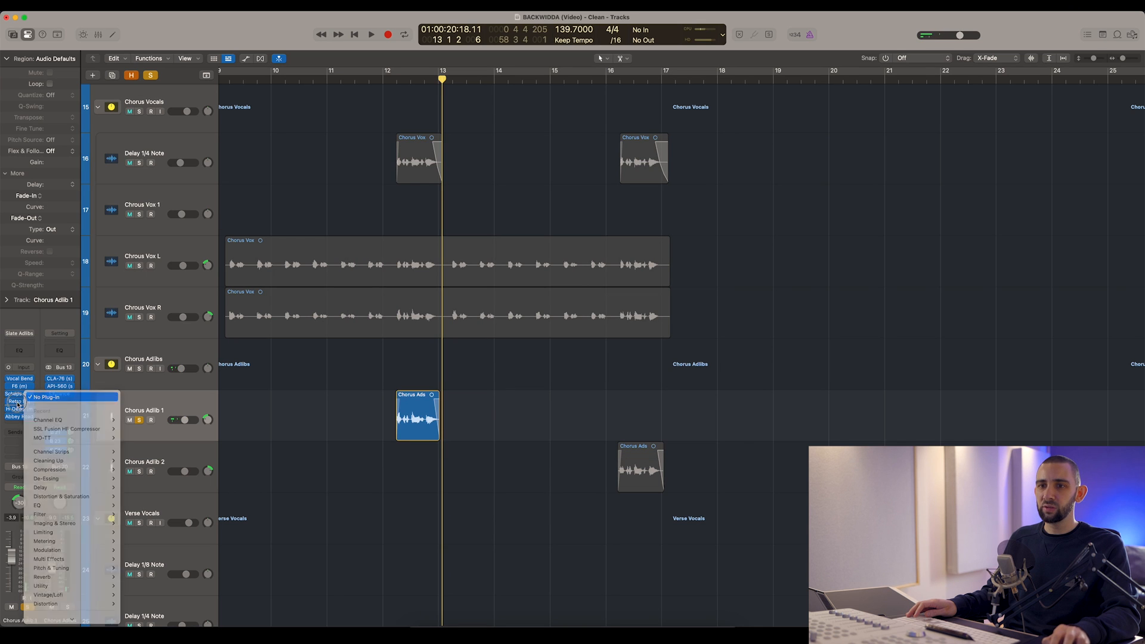
click(14, 402)
drag(473, 132, 660, 182)
- Play the soloed adlib from bar 12 with Retro Fi enabled and bypassed, leave it enabled, and close its window
click(389, 78)
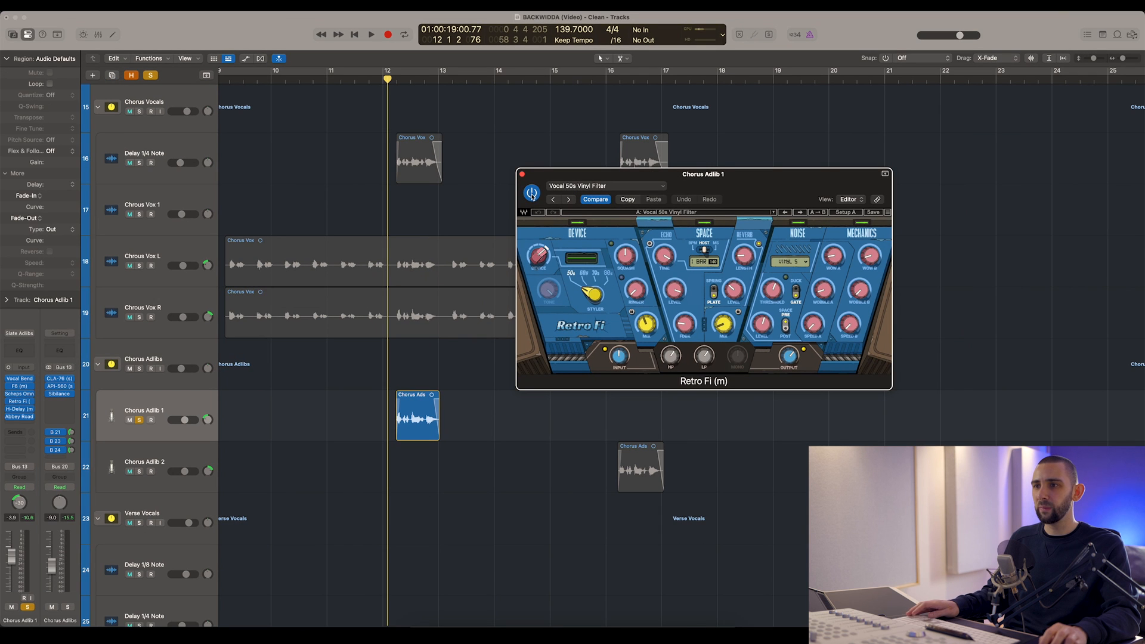
drag(539, 173, 512, 179)
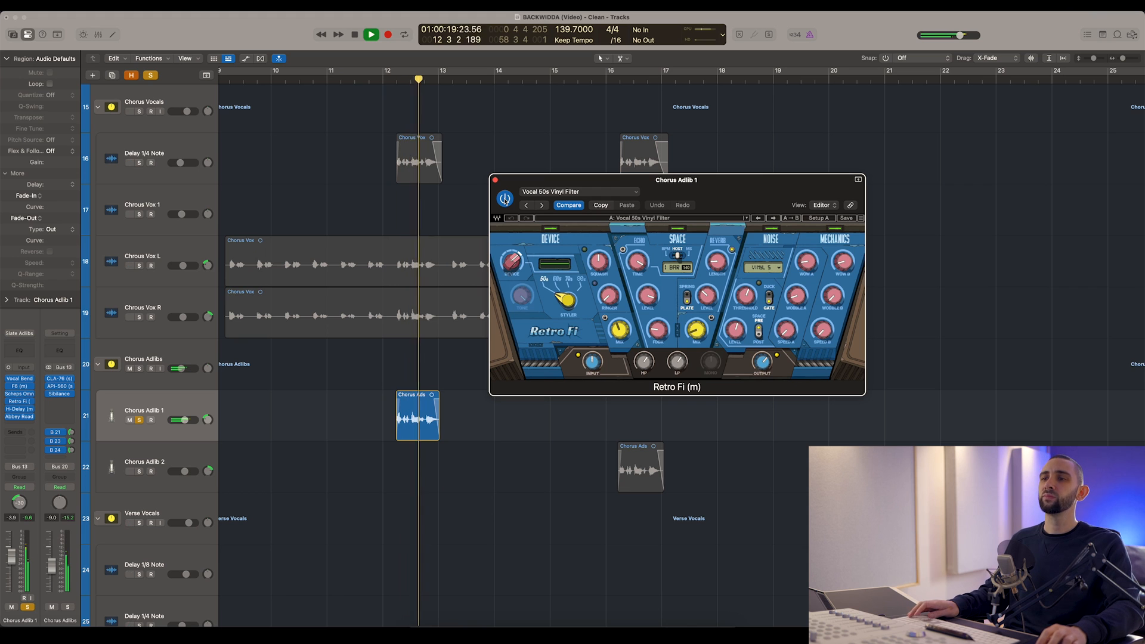
click(504, 199)
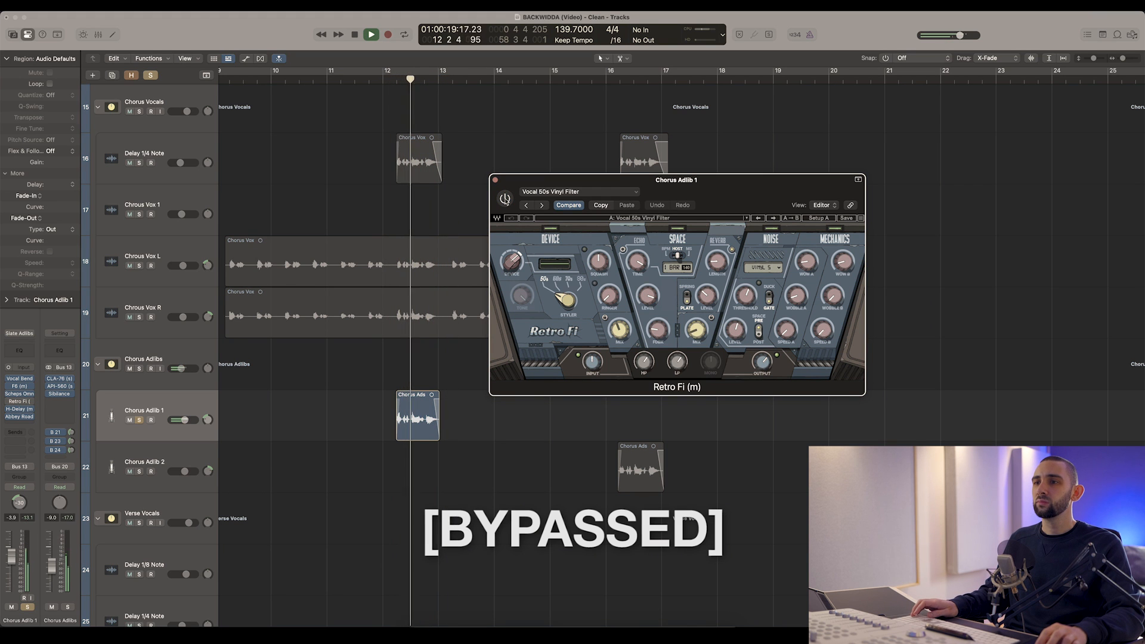
click(505, 199)
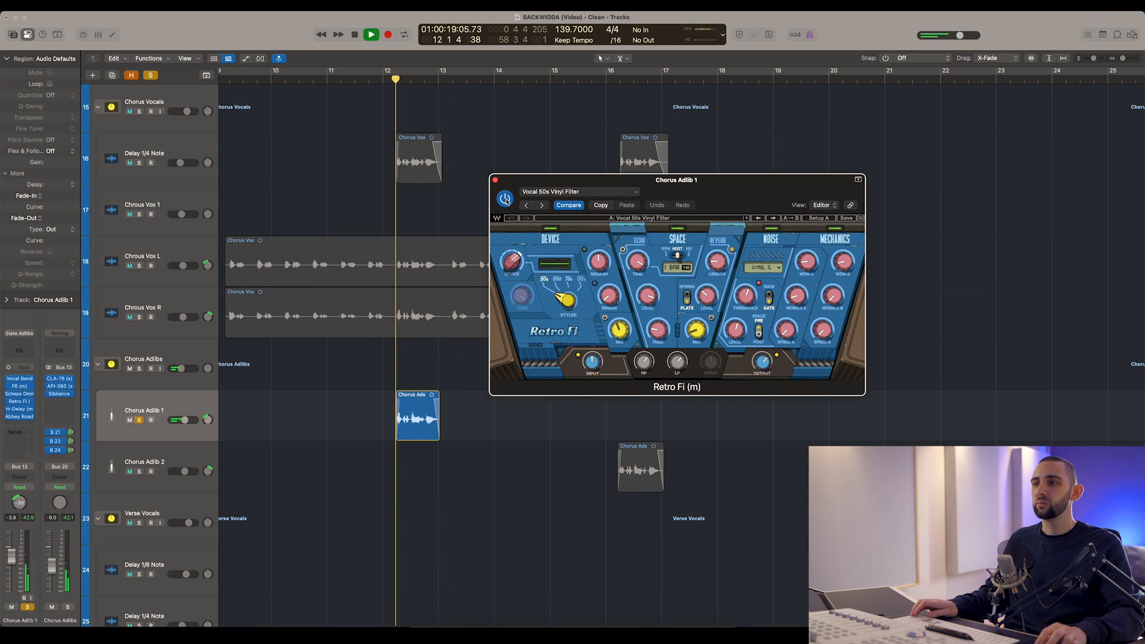
click(505, 199)
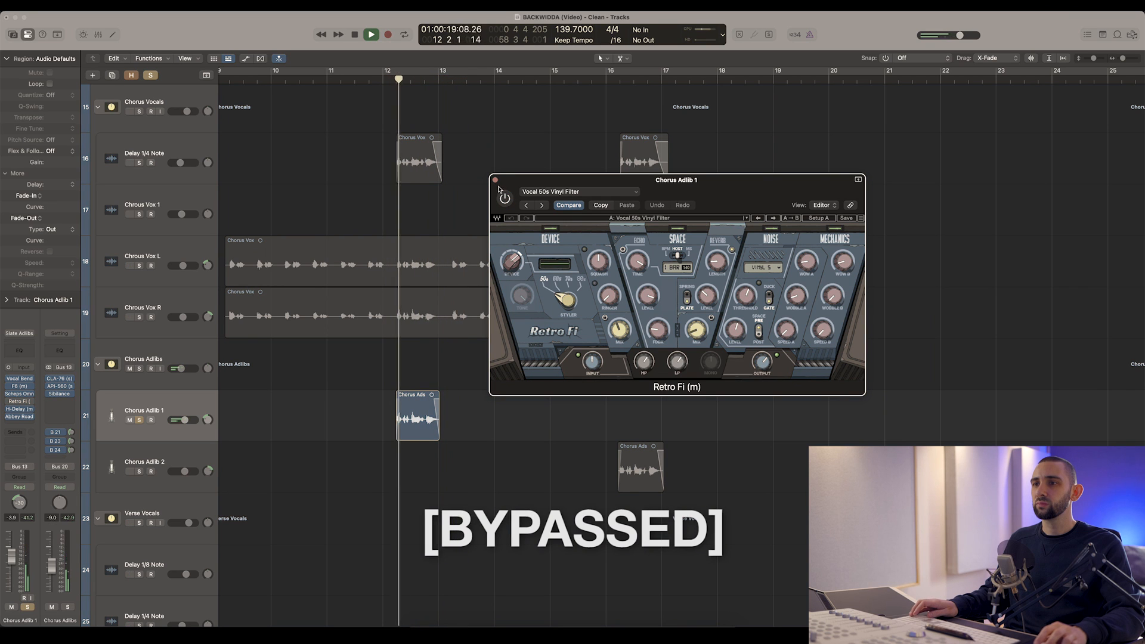
click(504, 198)
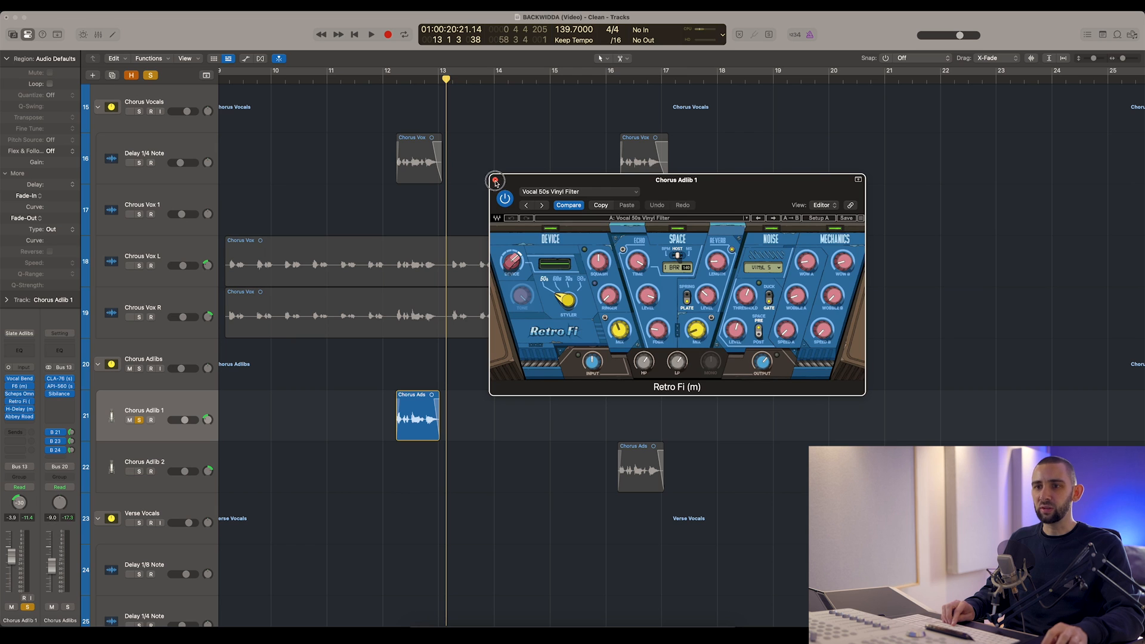
click(495, 181)
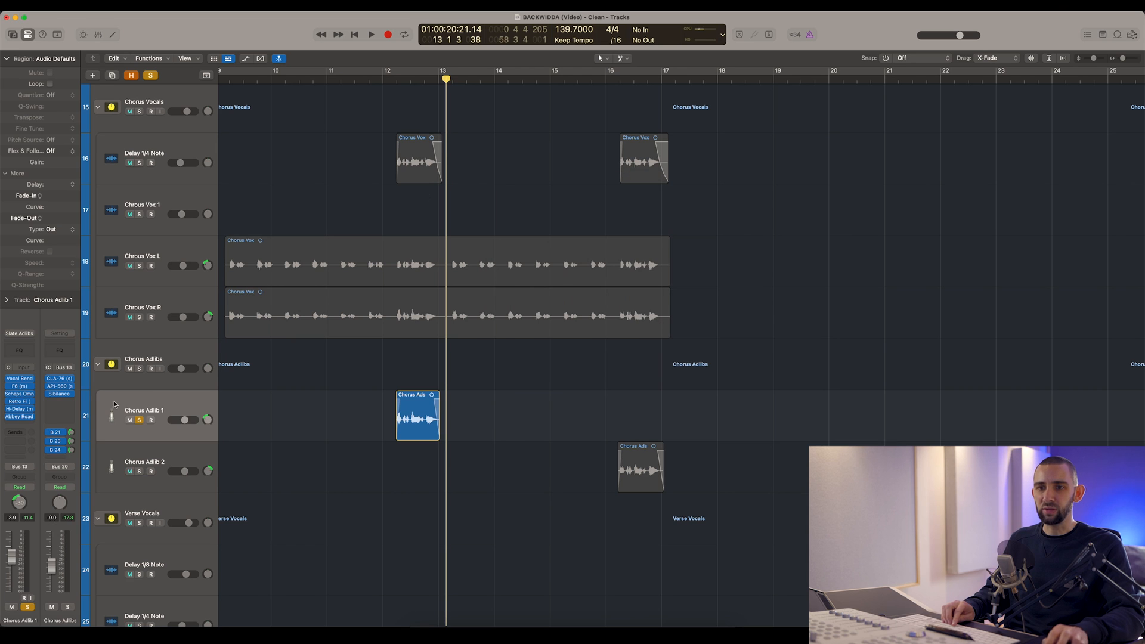
- Open H-Delay on Chorus Adlib 1, move its window off the adlib region, and play from bar 12
click(19, 409)
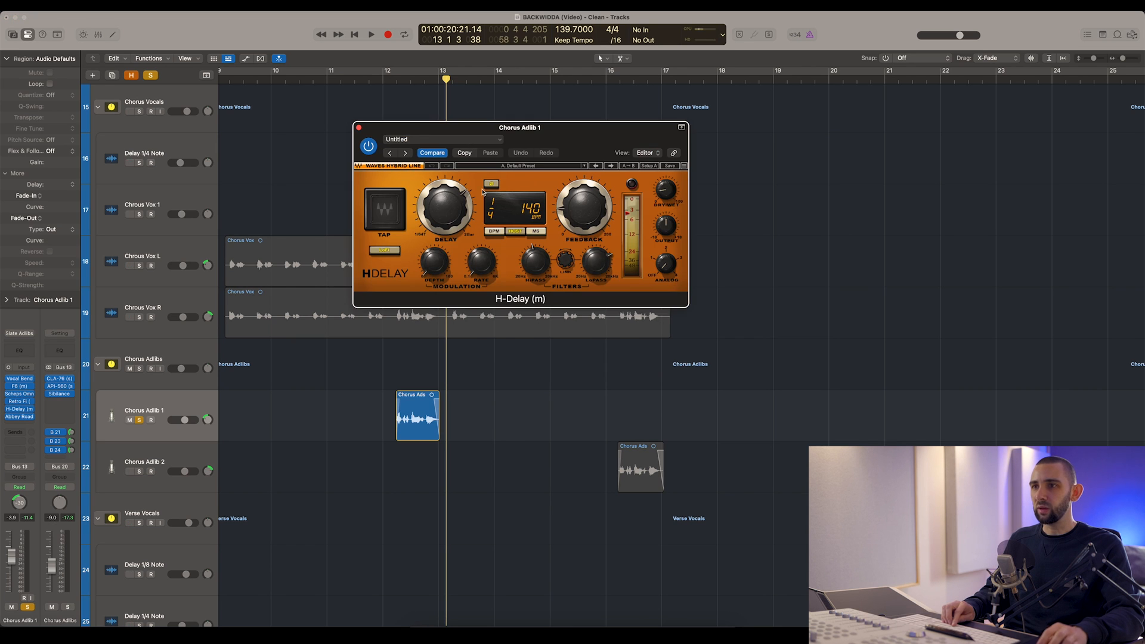
drag(477, 127, 647, 150)
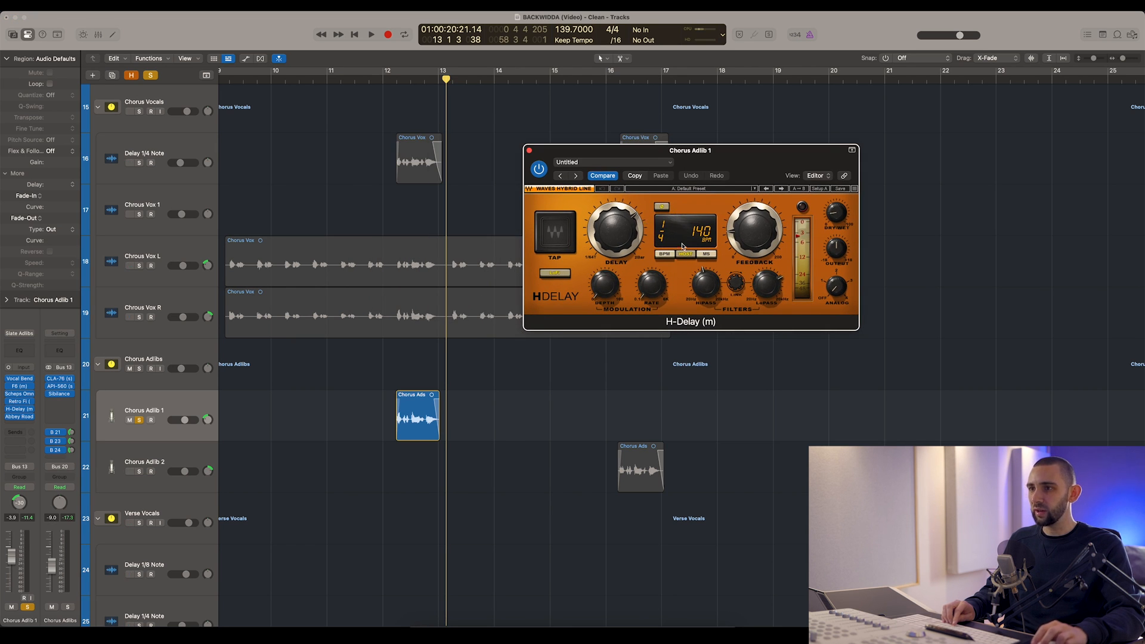
click(390, 77)
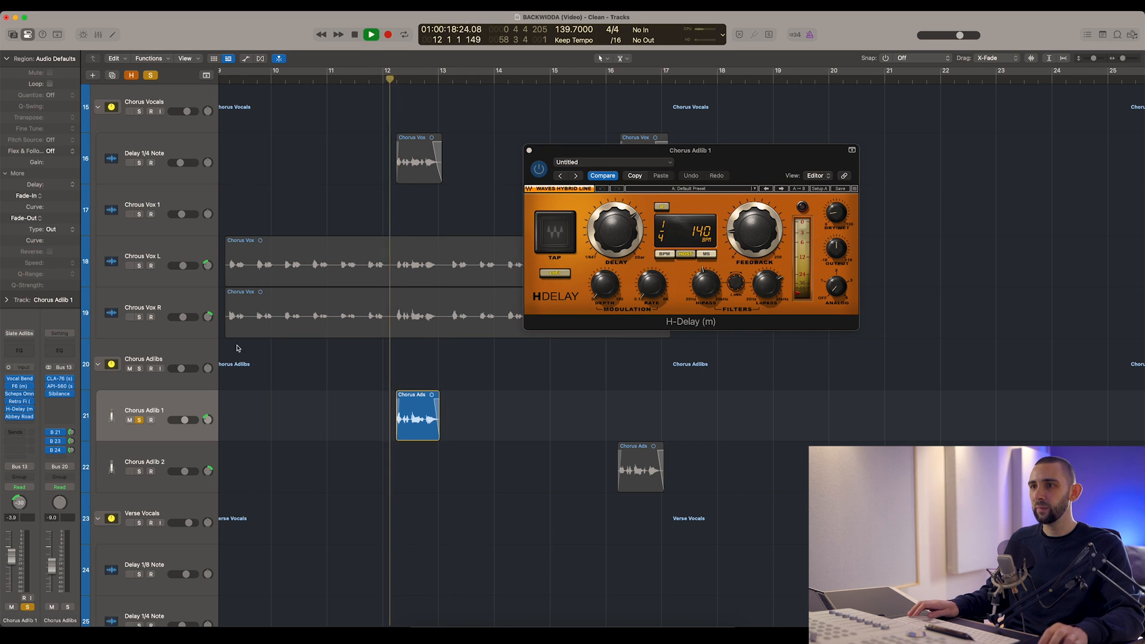
- Open Abbey Road Reel ADT on Chorus Adlib 1, position its window clear of the adlib, and close H-Delay
click(20, 419)
drag(410, 130, 634, 144)
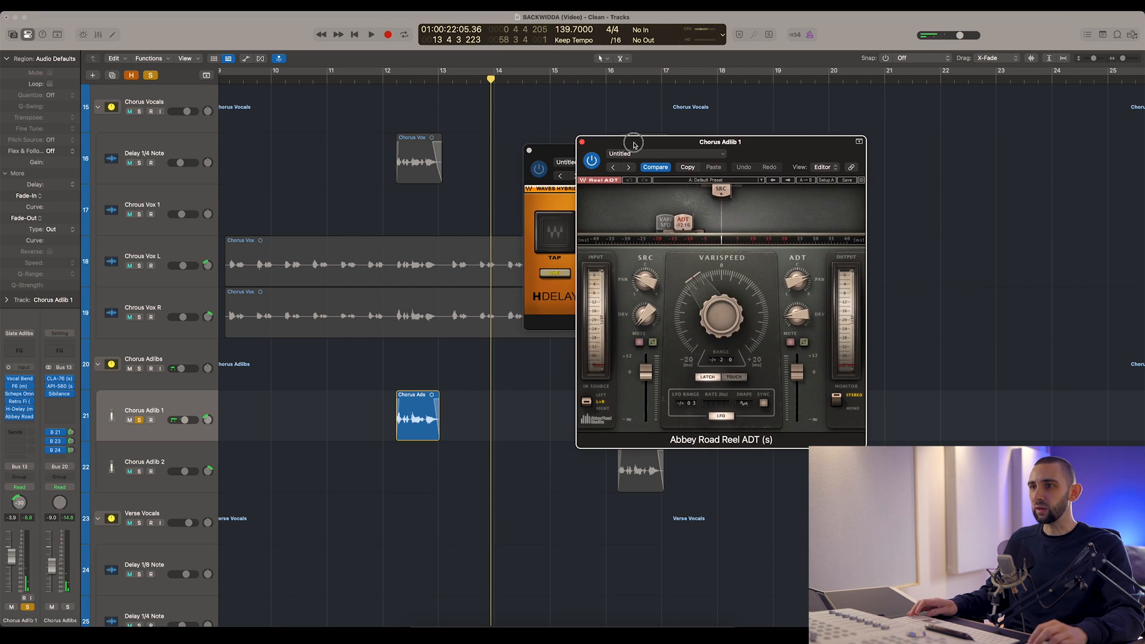
click(528, 150)
drag(703, 442, 644, 418)
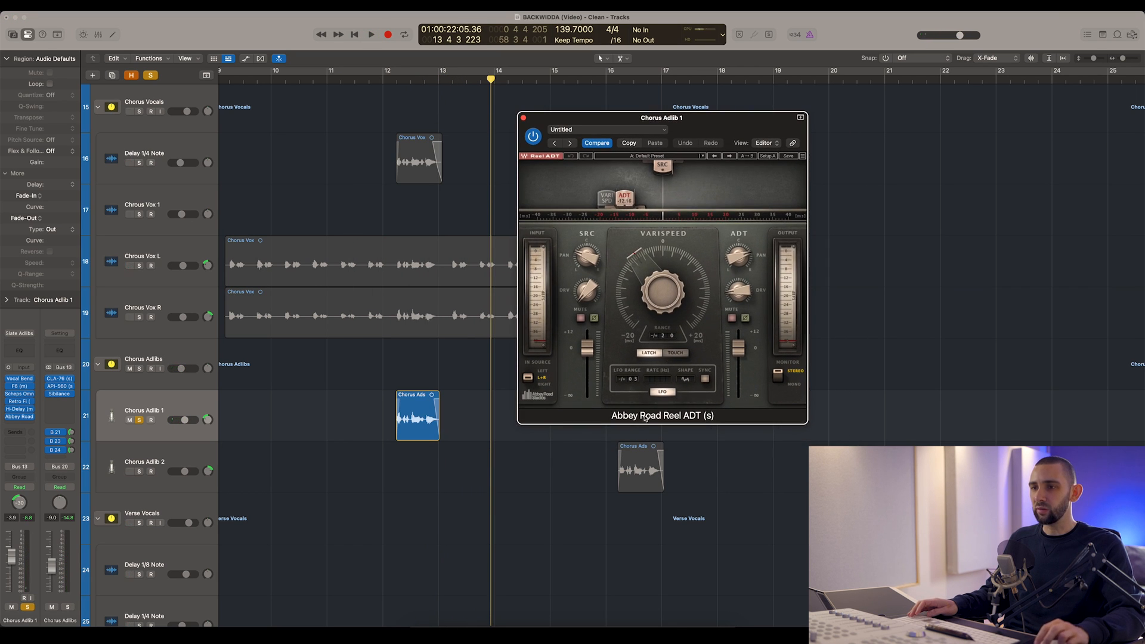
- Compare Chorus Adlib 1 from bar 12 with its whole plug-in chain enabled and bypassed, re-enable it, and hide the plug-in window
click(386, 79)
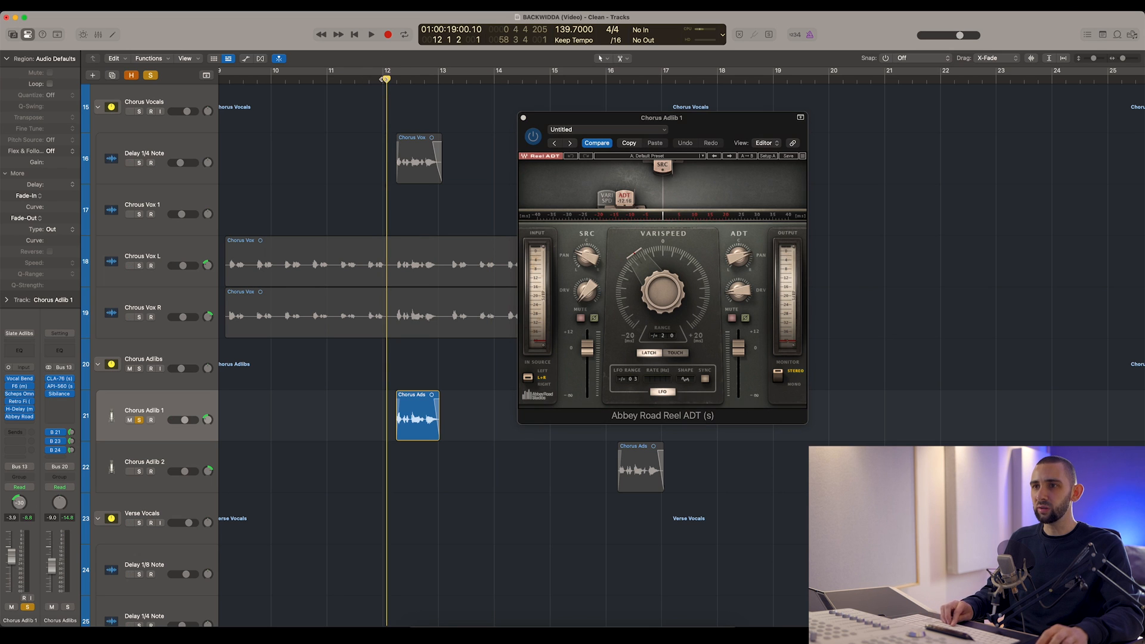
key(space)
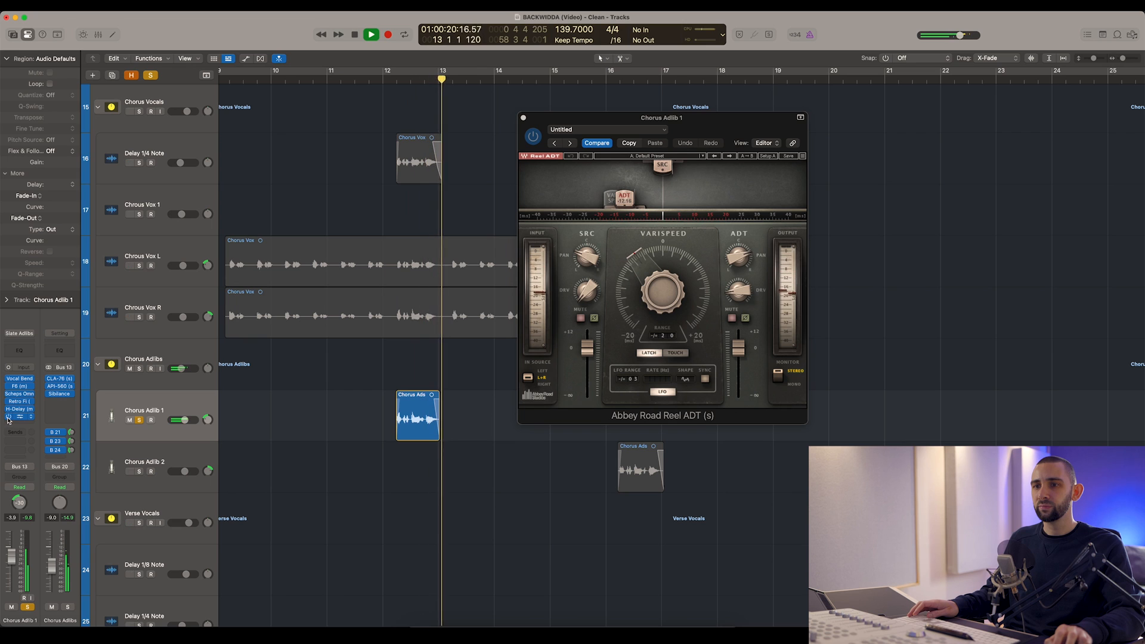
key(space)
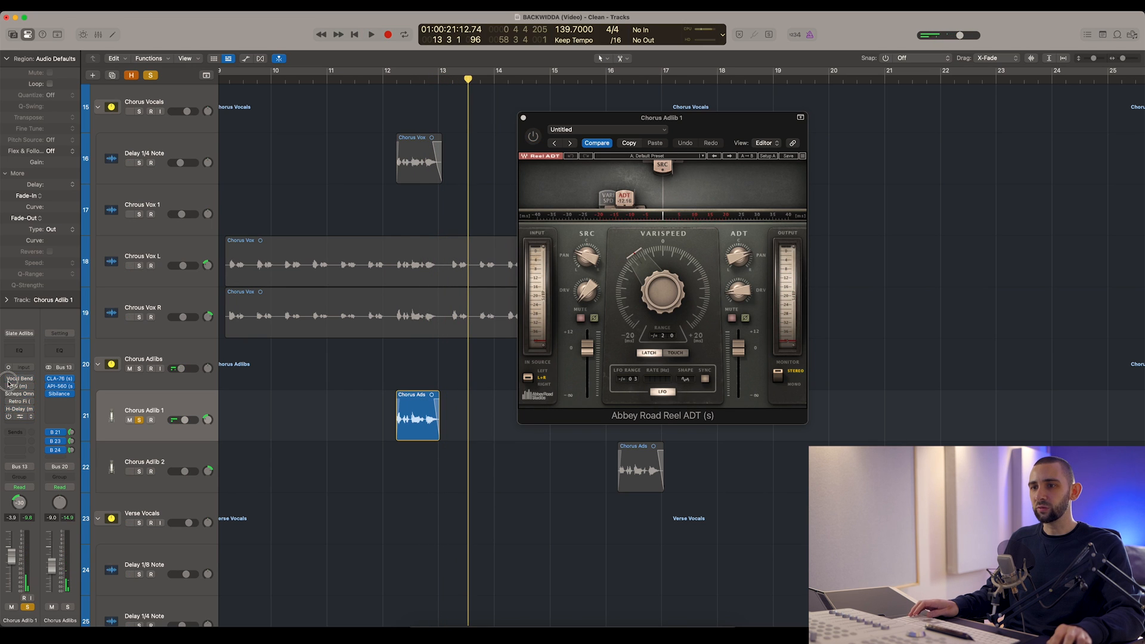
click(390, 80)
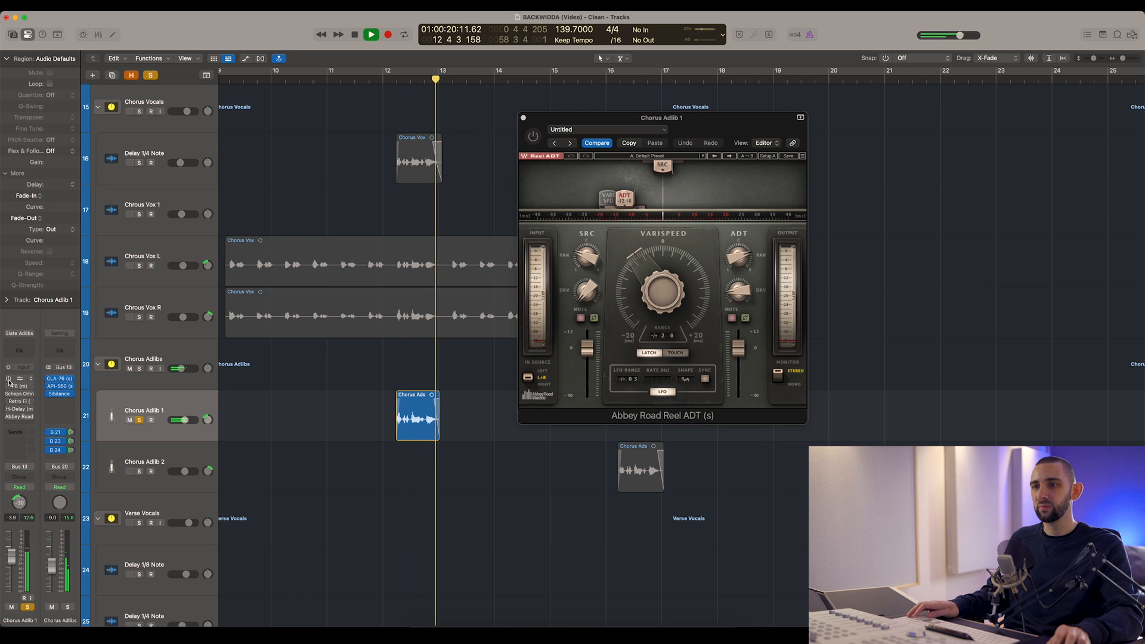
key(space)
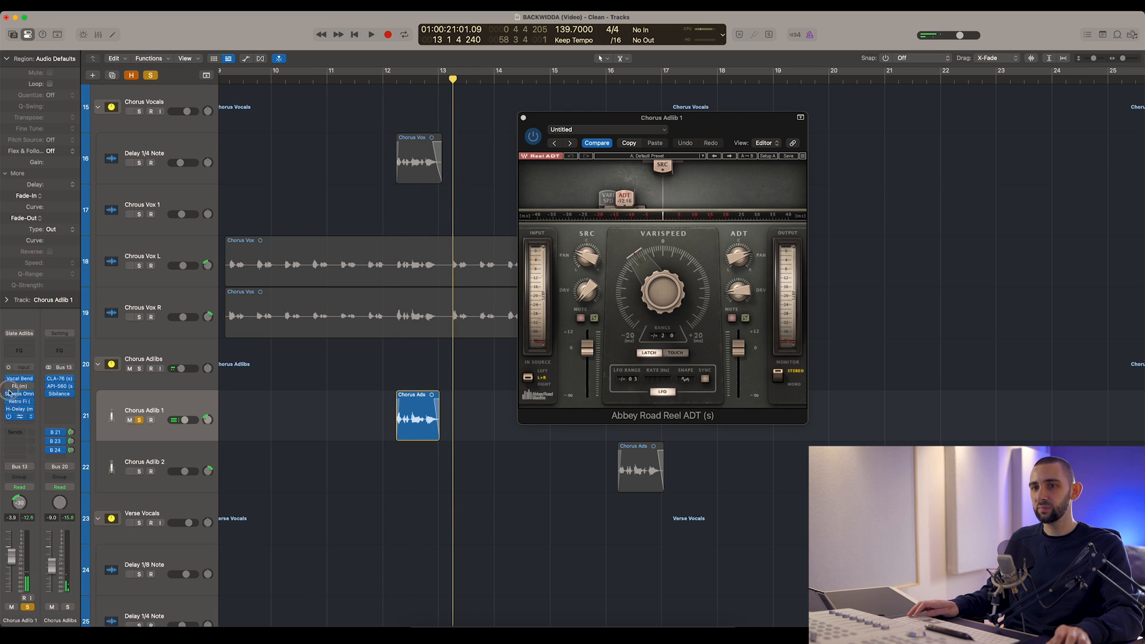
key(space)
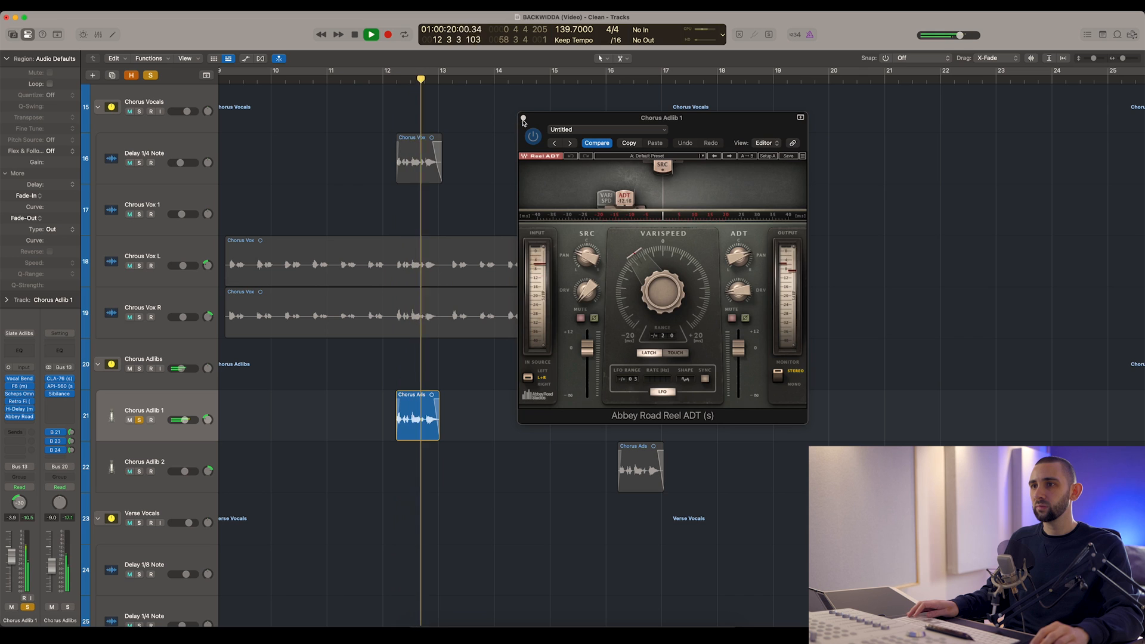
key(v)
key(space)
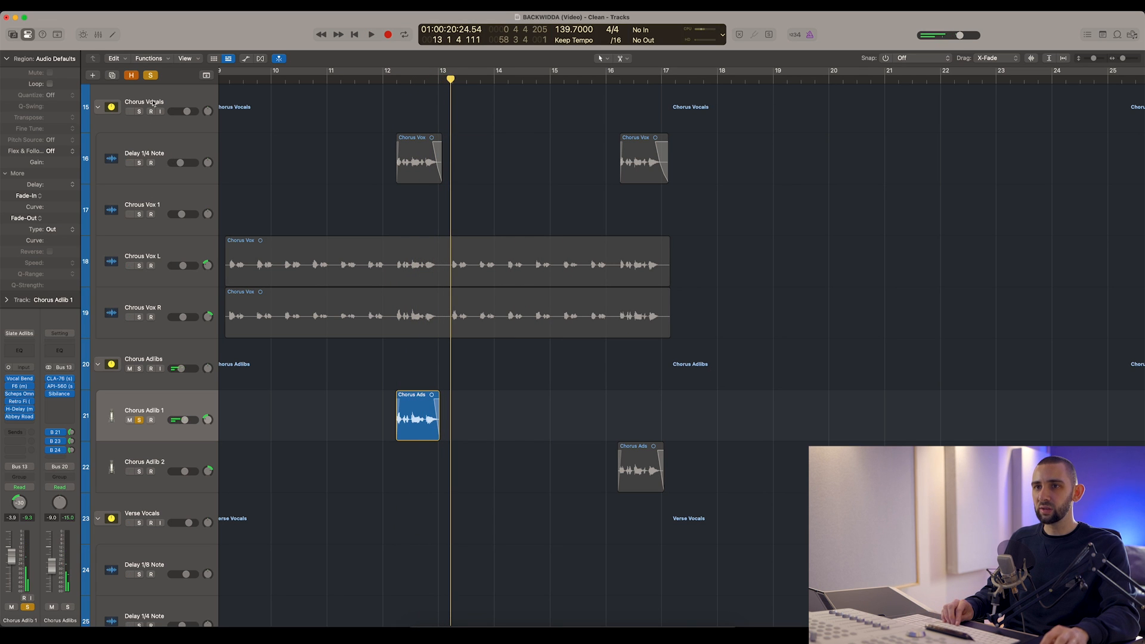
- Clear all solos and place the playhead in the first chorus, shortly before the bar 12 adlib
click(151, 77)
drag(353, 79, 337, 79)
scroll(342, 99, left, 2)
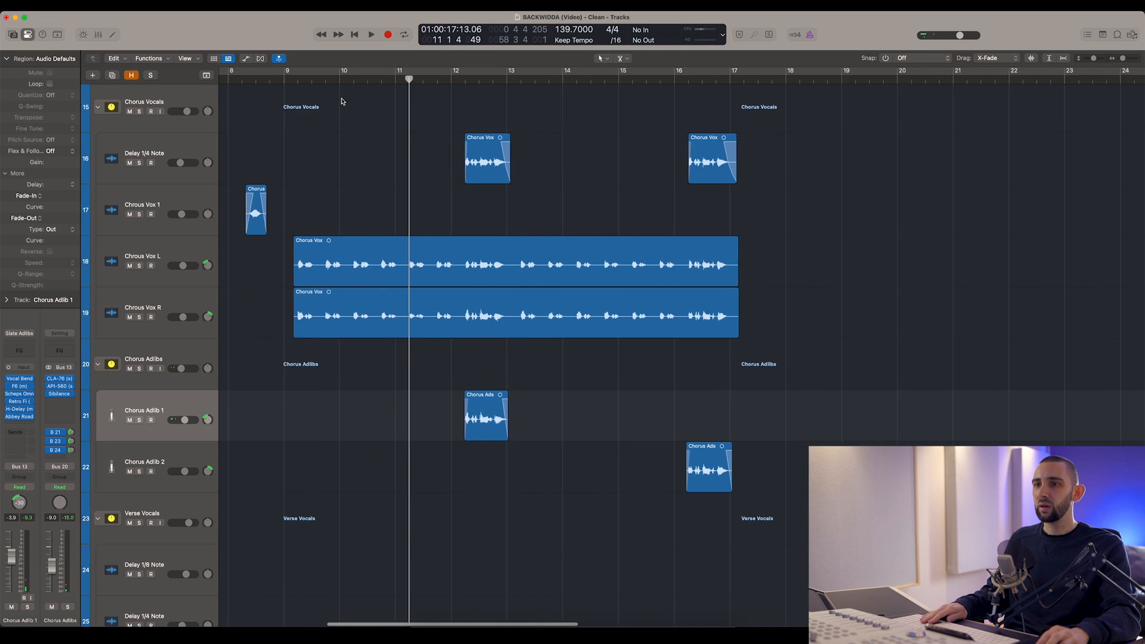
scroll(350, 101, left, 3)
scroll(350, 101, left, 3)
click(395, 78)
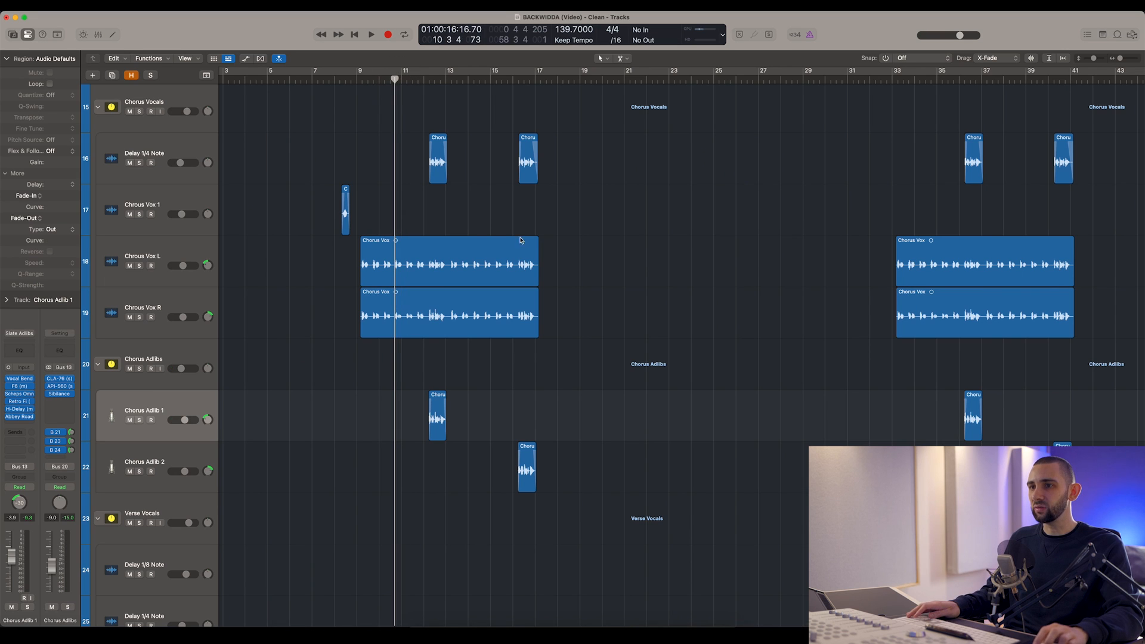
drag(564, 386, 365, 440)
drag(359, 79, 399, 86)
- Play the first chorus with all tracks through to bar 17, stop, and look over the Chorus Vocals and Chorus Adlibs tracks
key(space)
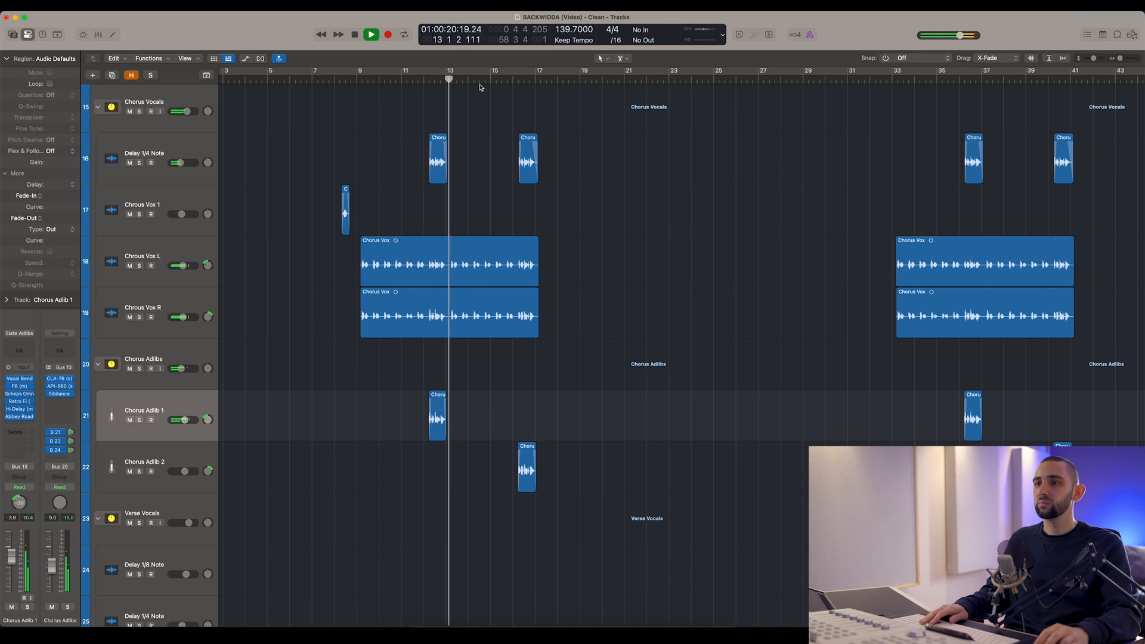
scroll(319, 270, down, 2)
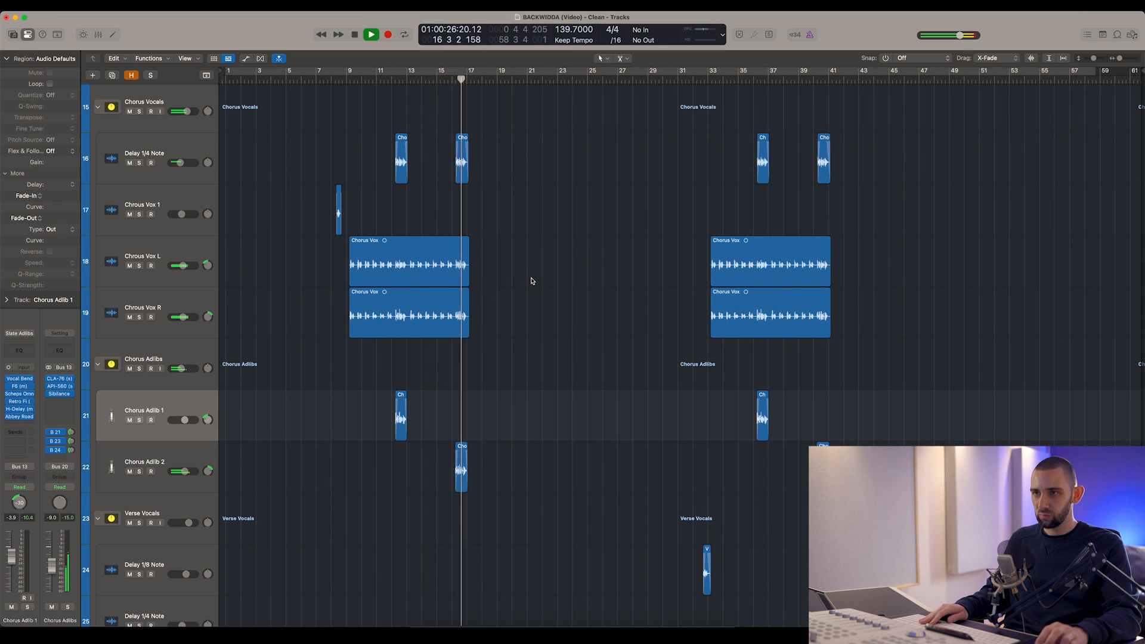
scroll(542, 268, up, 4)
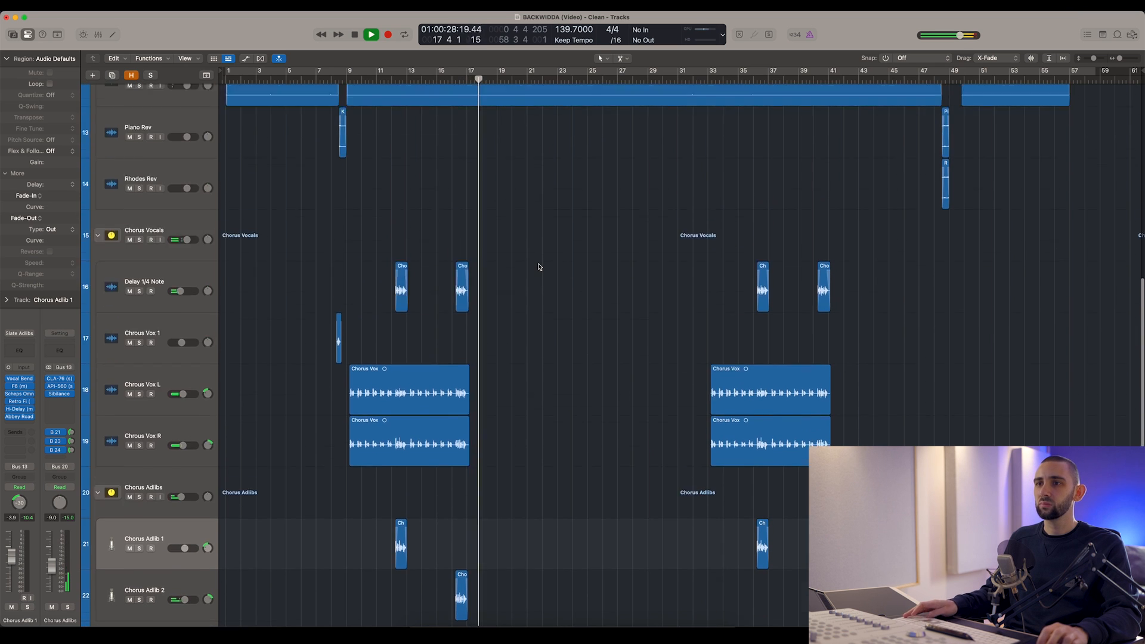
key(space)
scroll(539, 266, up, 2)
scroll(539, 267, down, 5)
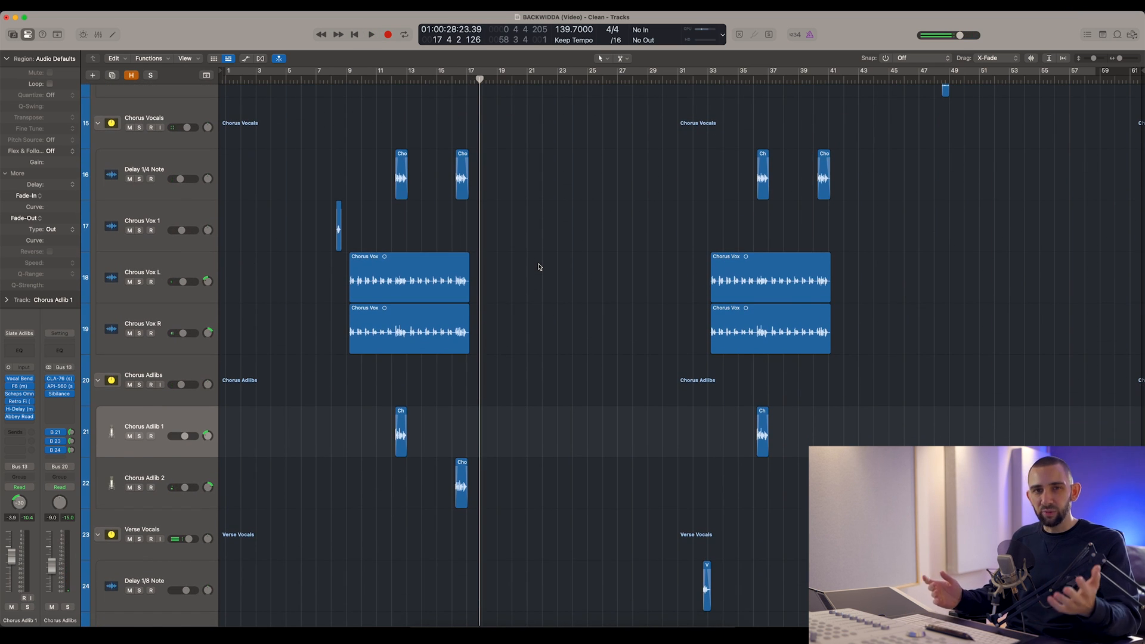
- Select the Chrous Vox R and Chorus Adlib 1 tracks in turn to review their channel strips and bus routing
scroll(539, 267, down, 5)
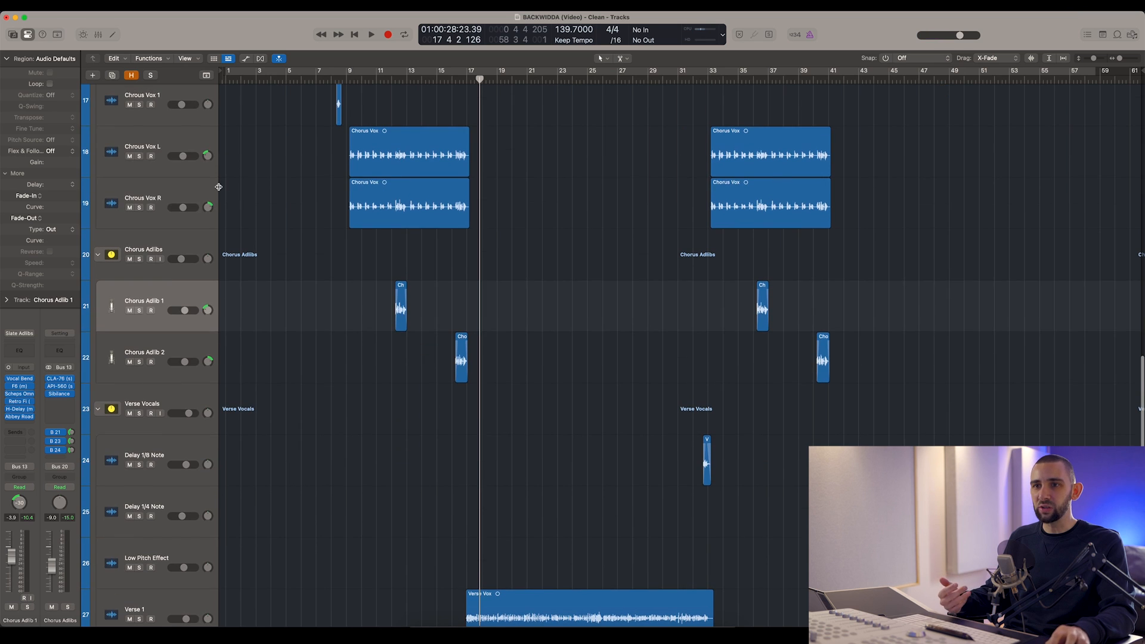
click(216, 187)
click(215, 149)
click(193, 206)
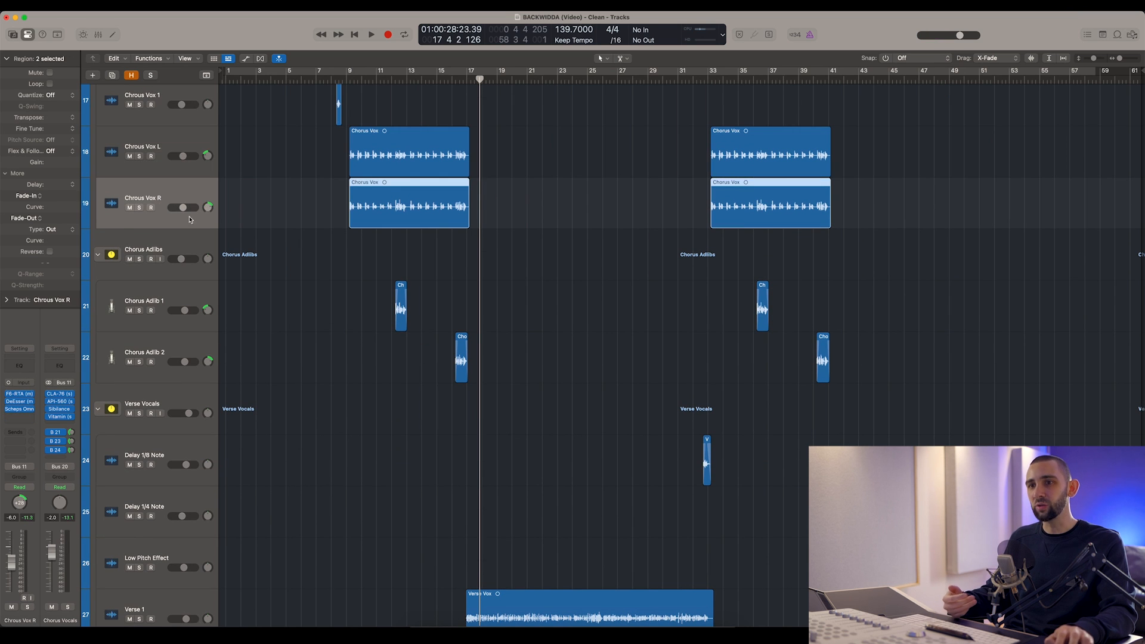
click(177, 299)
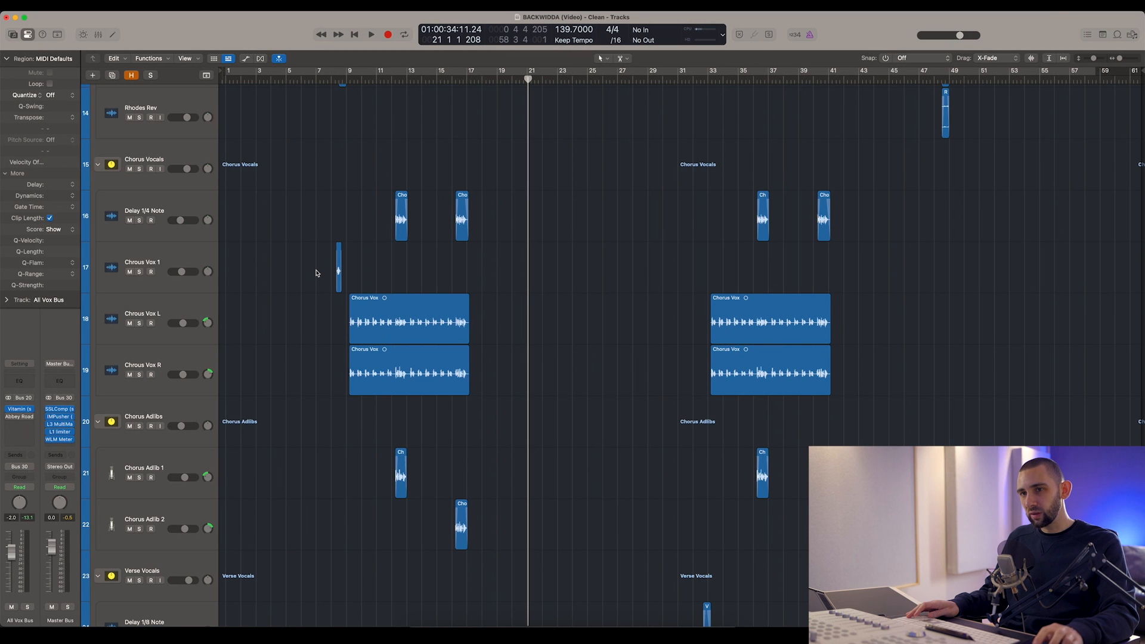
- Open Vitamin on the All Vox Bus, point out its HIMID and HI band faders, and position its window over the arrangement
scroll(316, 273, down, 10)
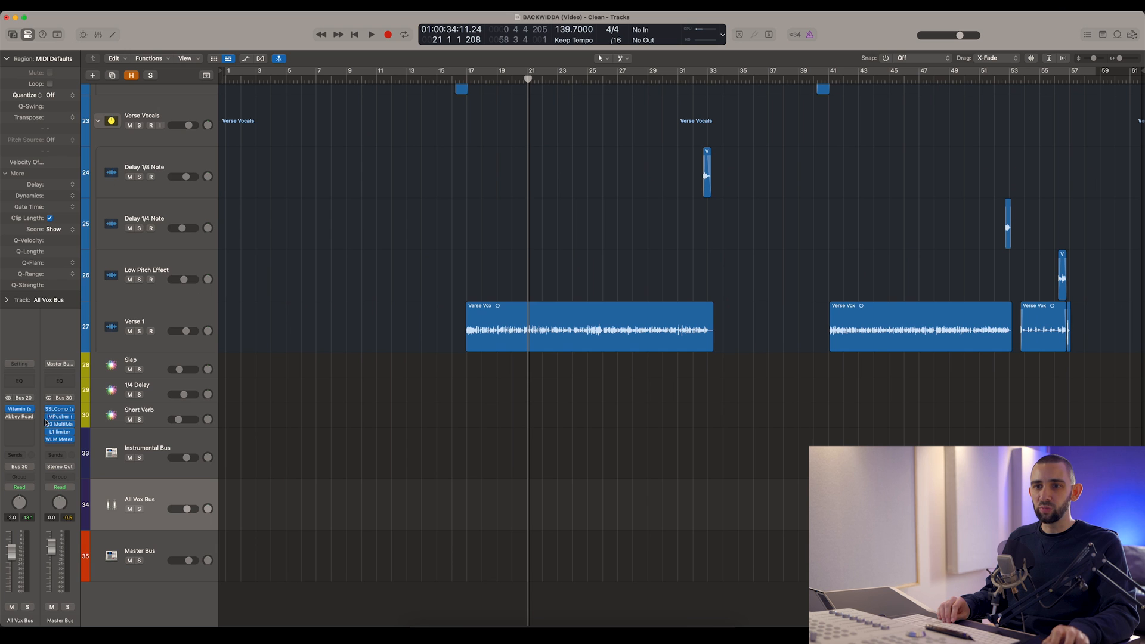
click(19, 411)
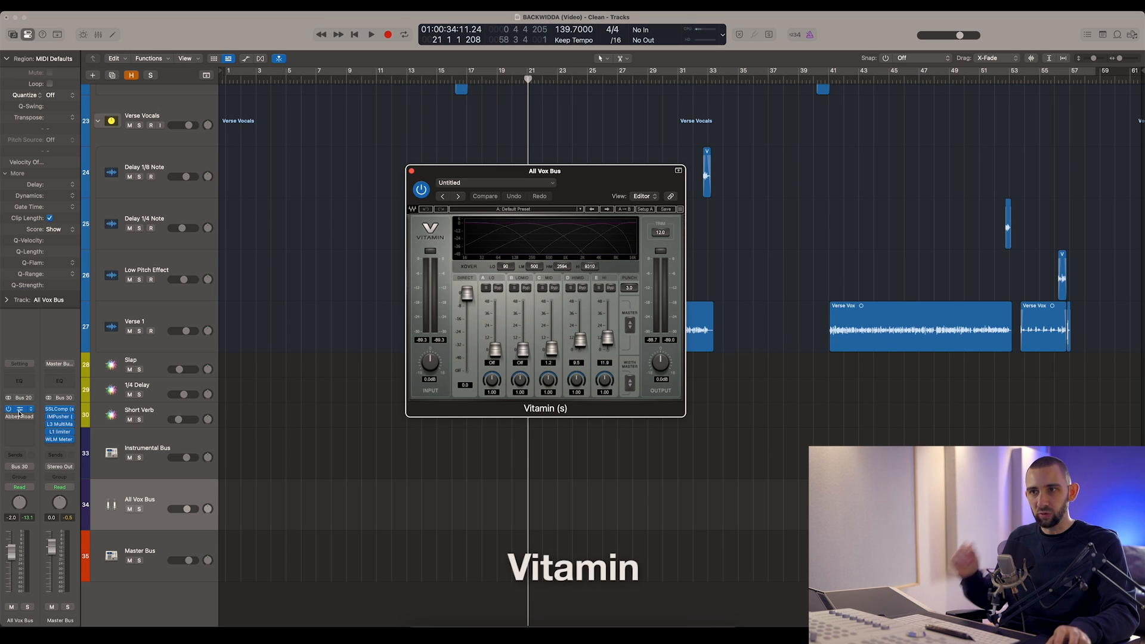
drag(463, 174, 442, 167)
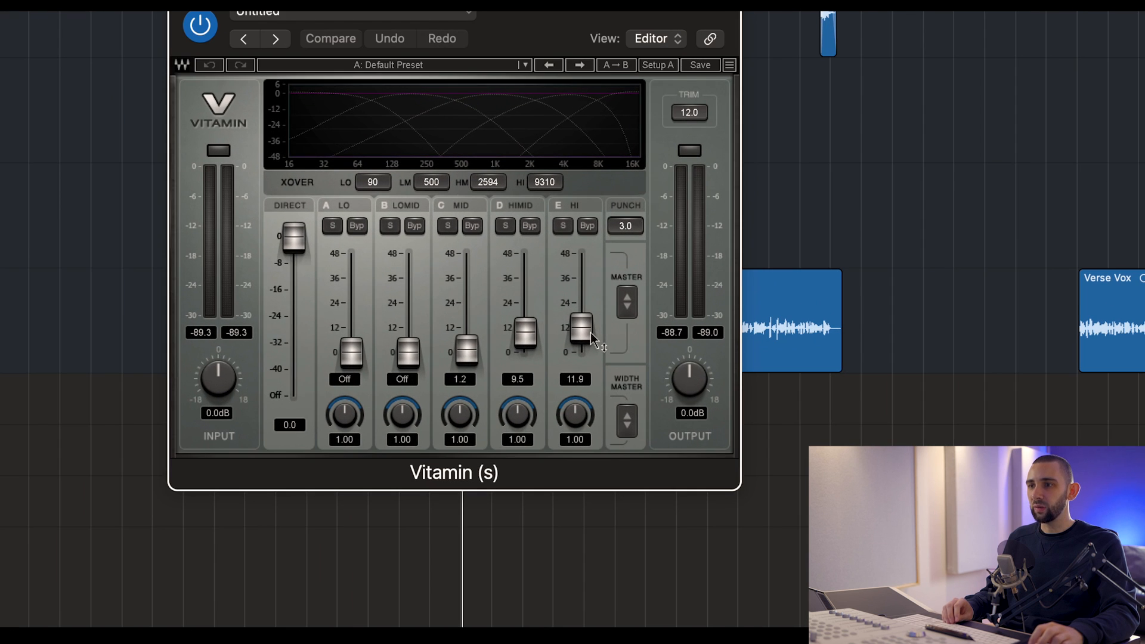
click(591, 335)
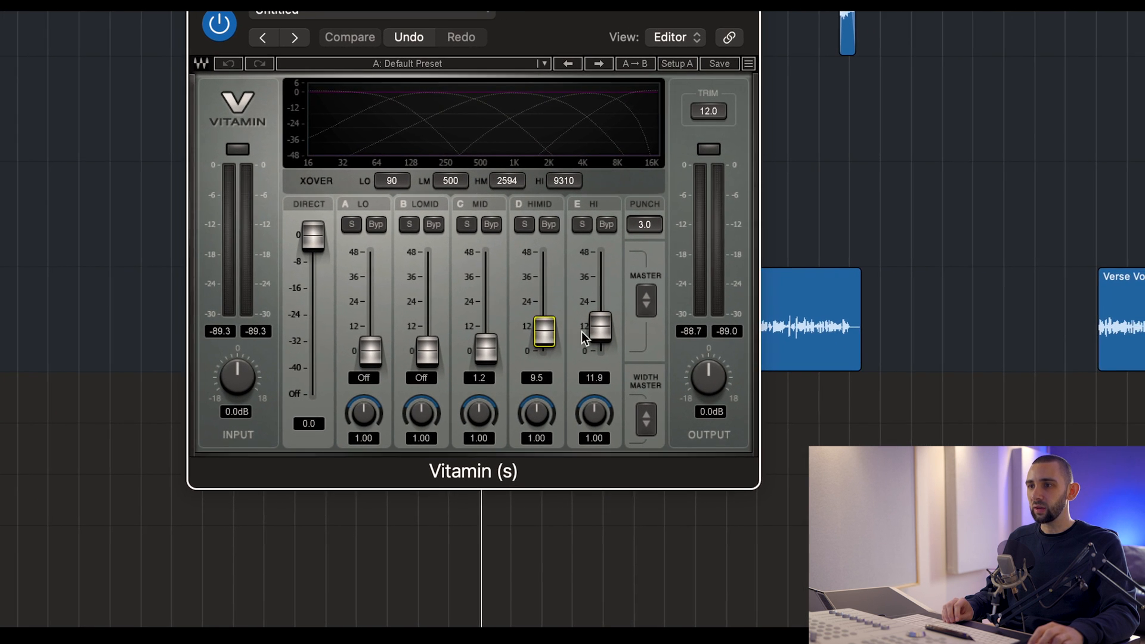
click(602, 334)
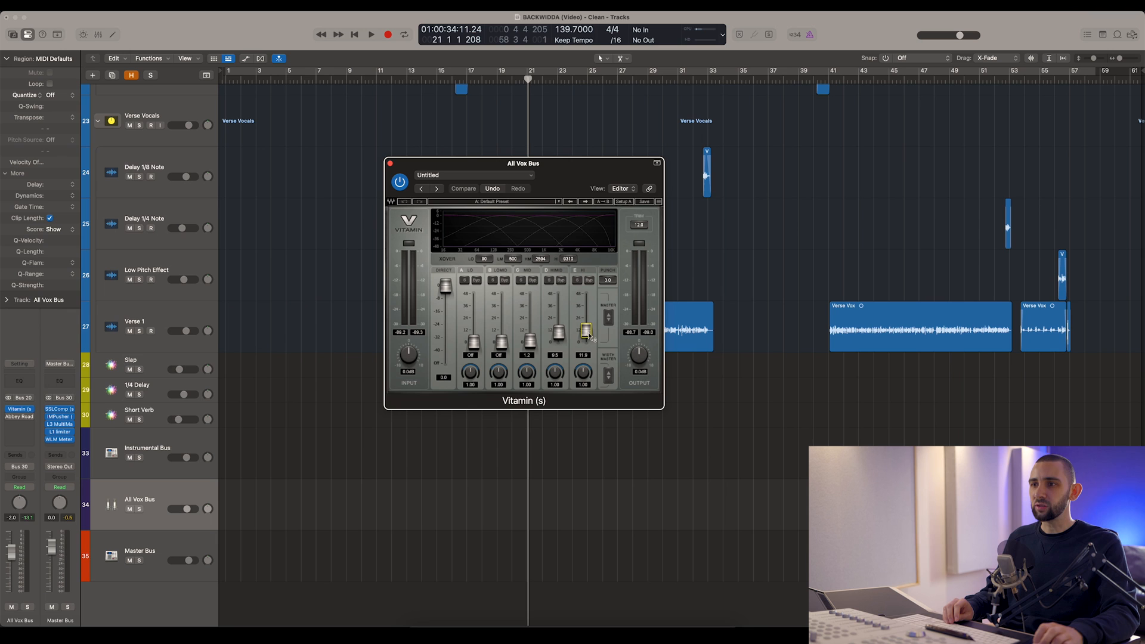
drag(481, 163, 421, 180)
- Play the first verse from bar 21 and compare the All Vox Bus with Vitamin enabled and bypassed
key(space)
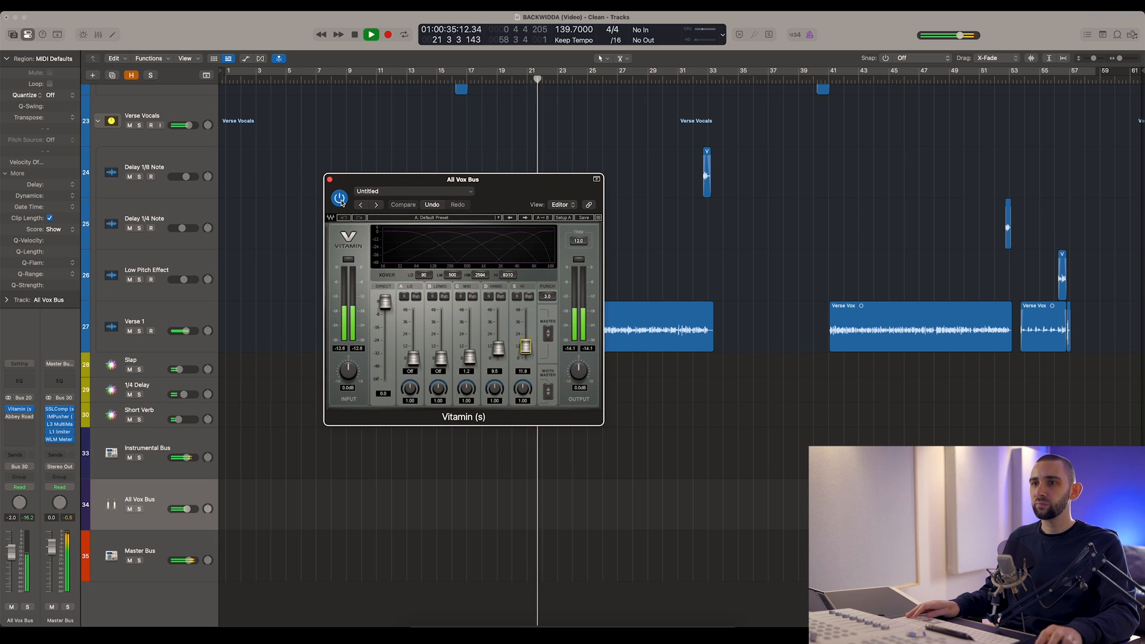
click(339, 199)
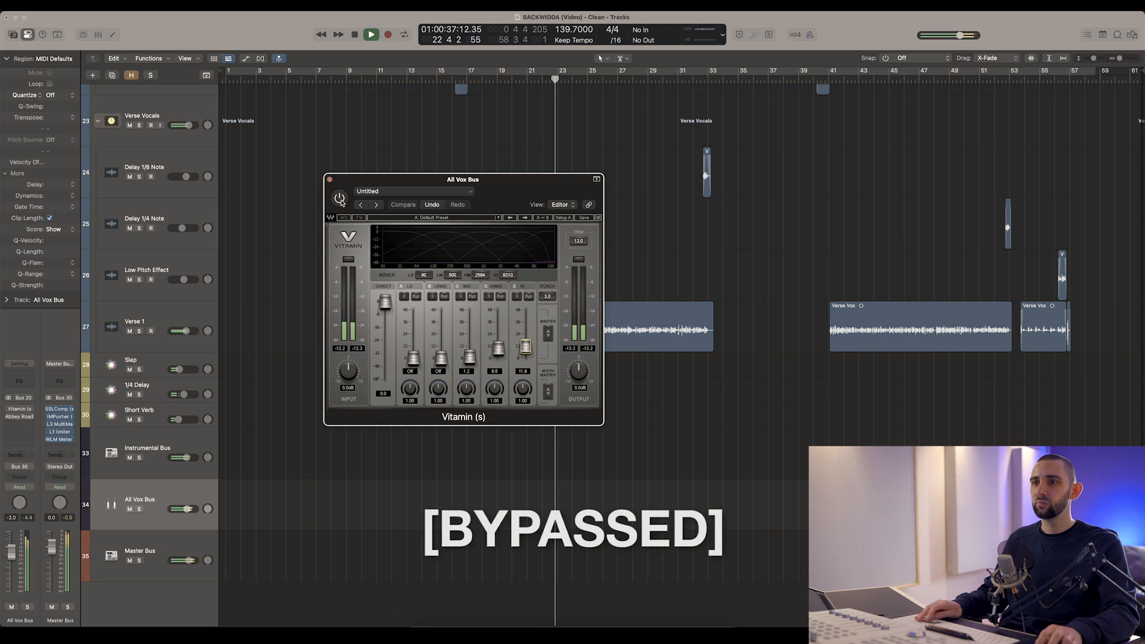
click(339, 199)
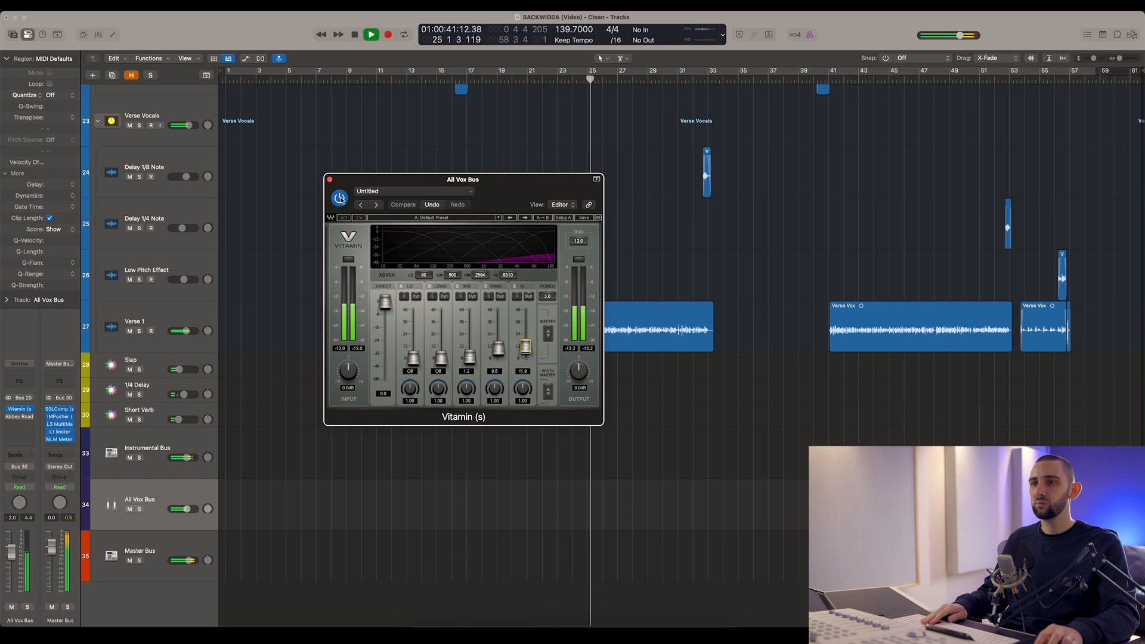
click(340, 199)
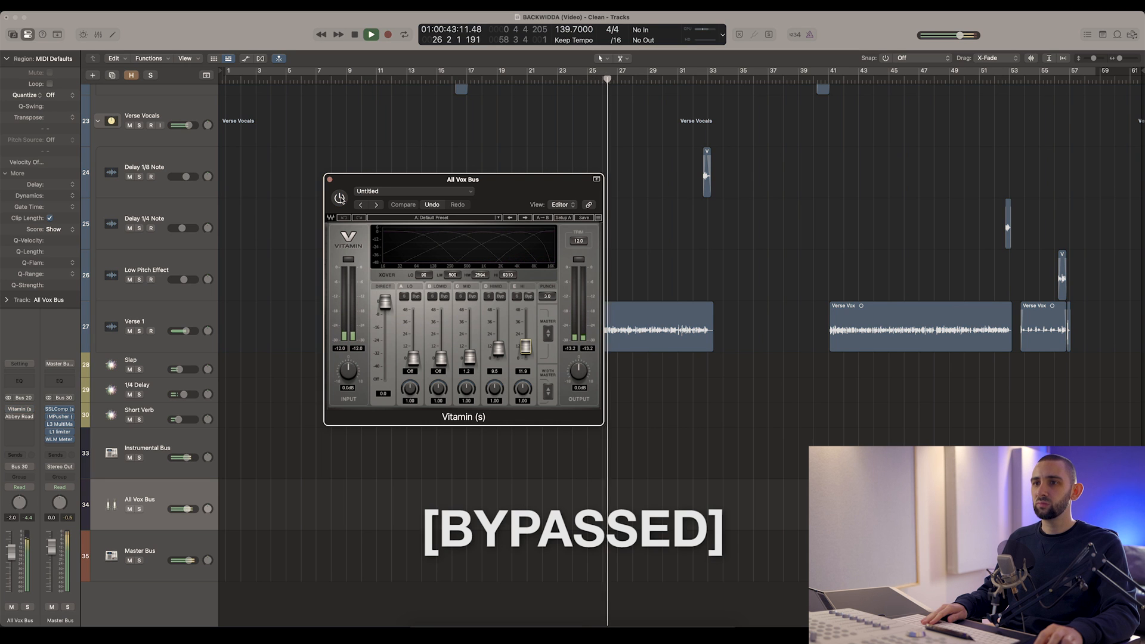
- Compare Vitamin bypassed and enabled on the first chorus from bar 9, leave it enabled, close its window, and stop playback
scroll(368, 111, up, 5)
click(358, 76)
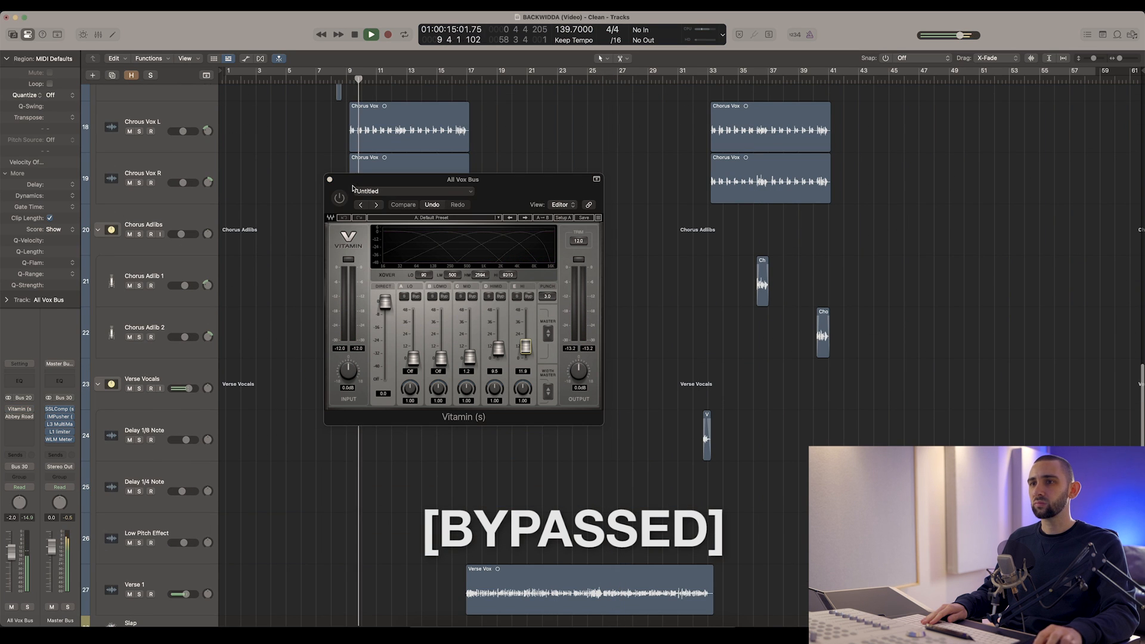
click(339, 198)
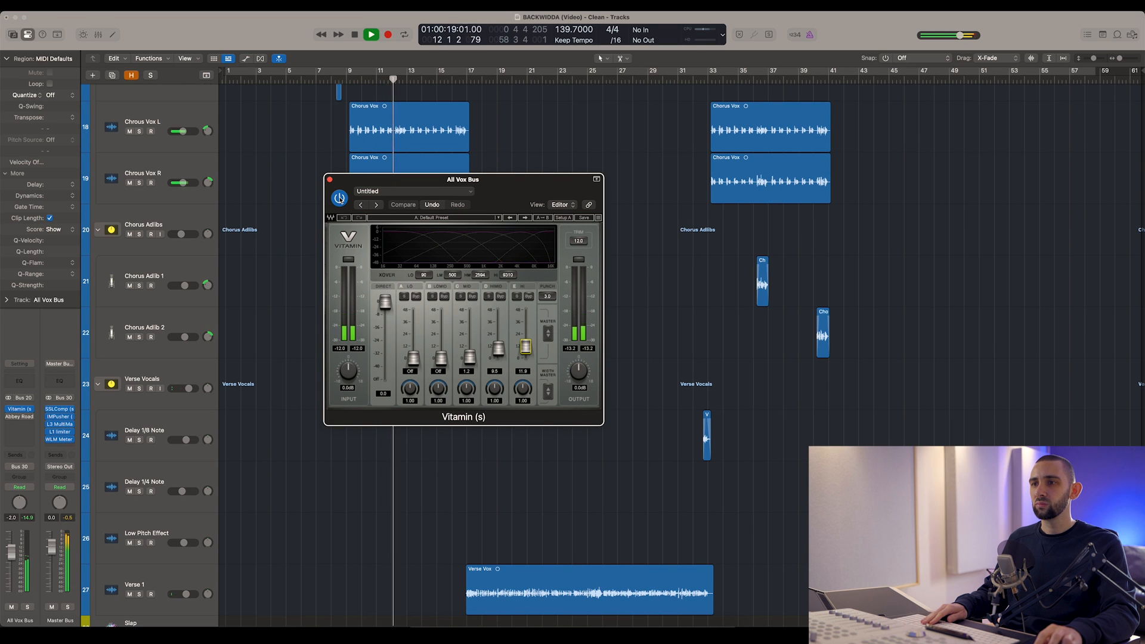
click(339, 199)
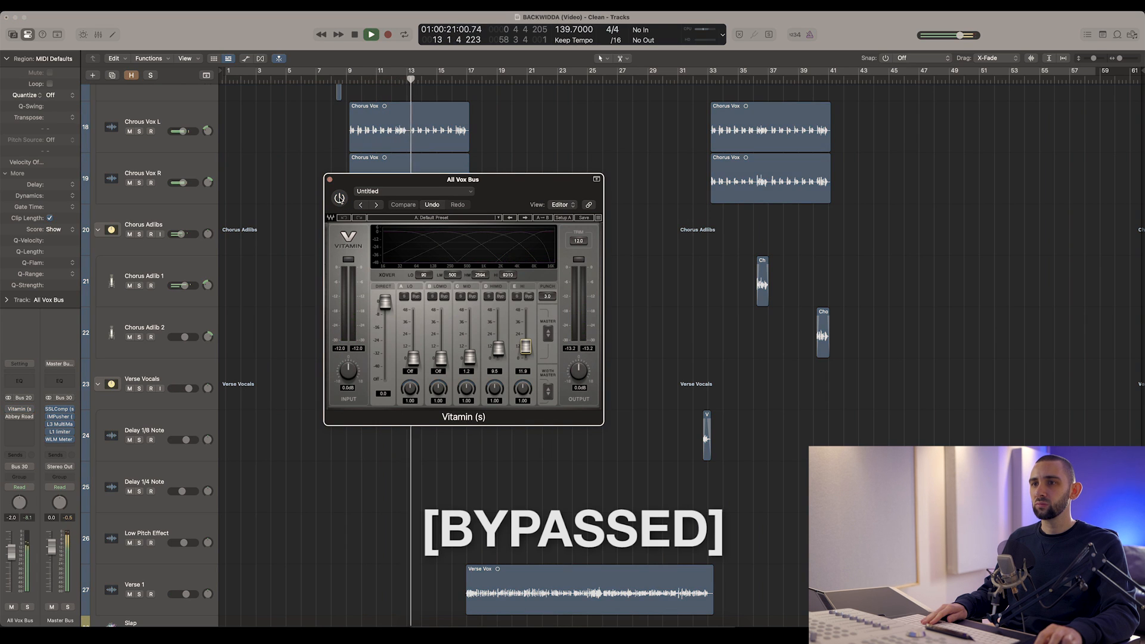
click(339, 198)
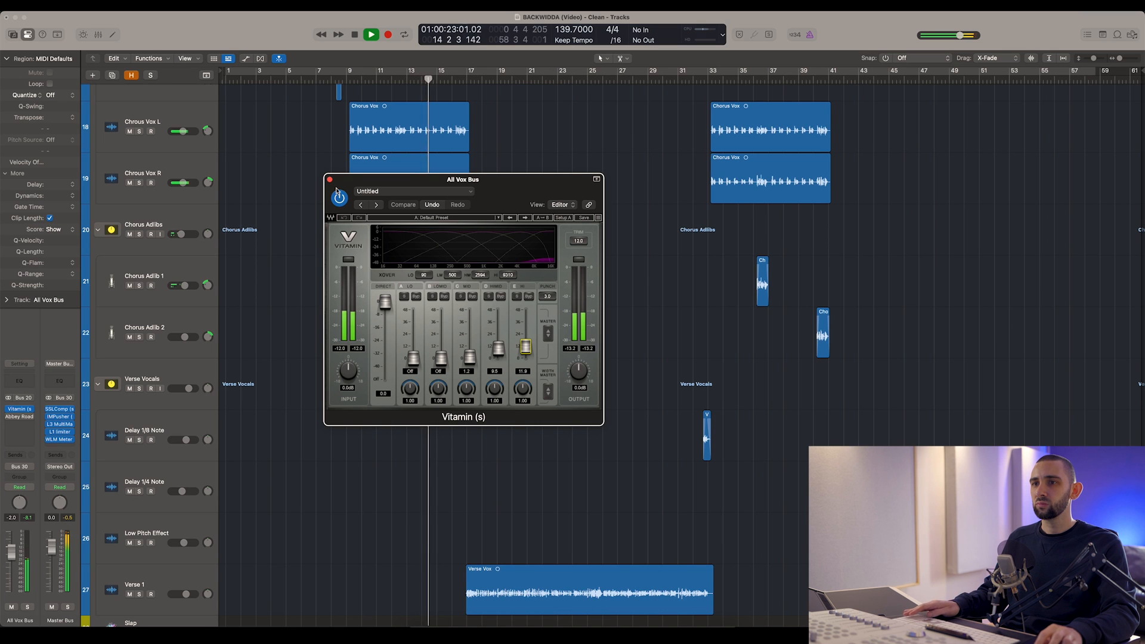
click(329, 182)
key(space)
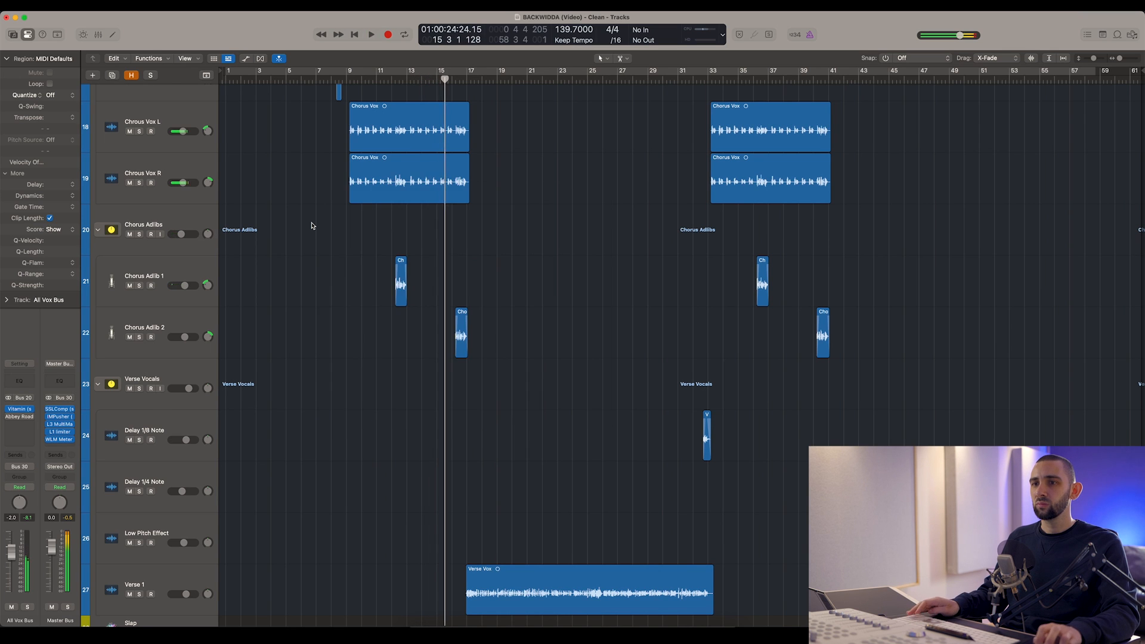
- Reopen Vitamin on the All Vox Bus to review its band levels, then close it
scroll(312, 225, down, 5)
scroll(285, 359, up, 3)
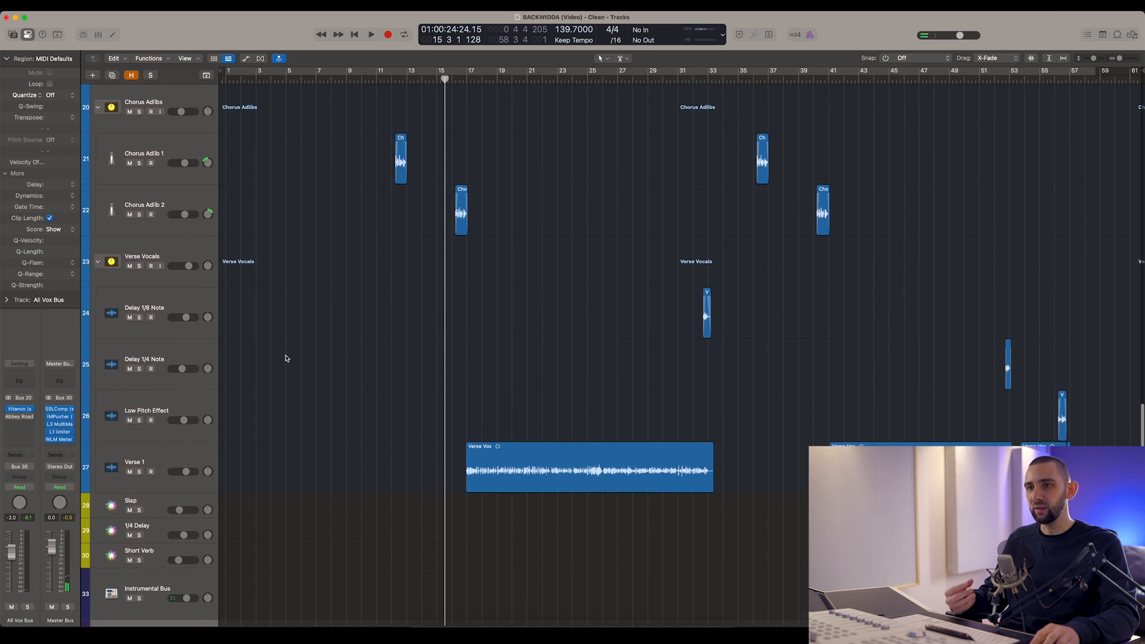
scroll(283, 358, down, 3)
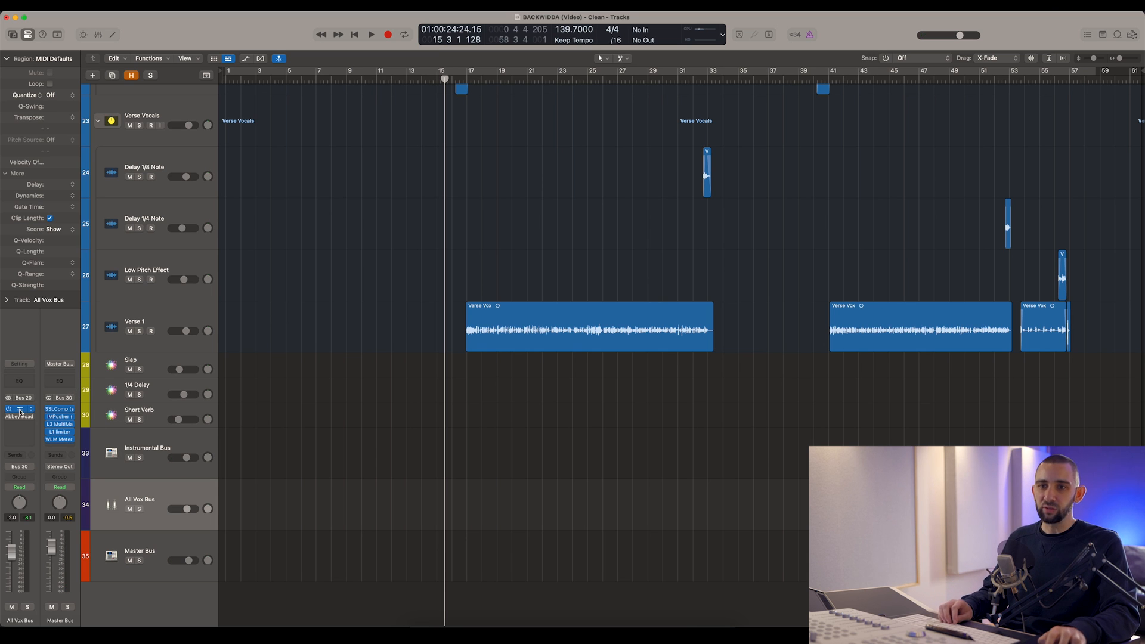
click(20, 410)
drag(458, 181, 459, 171)
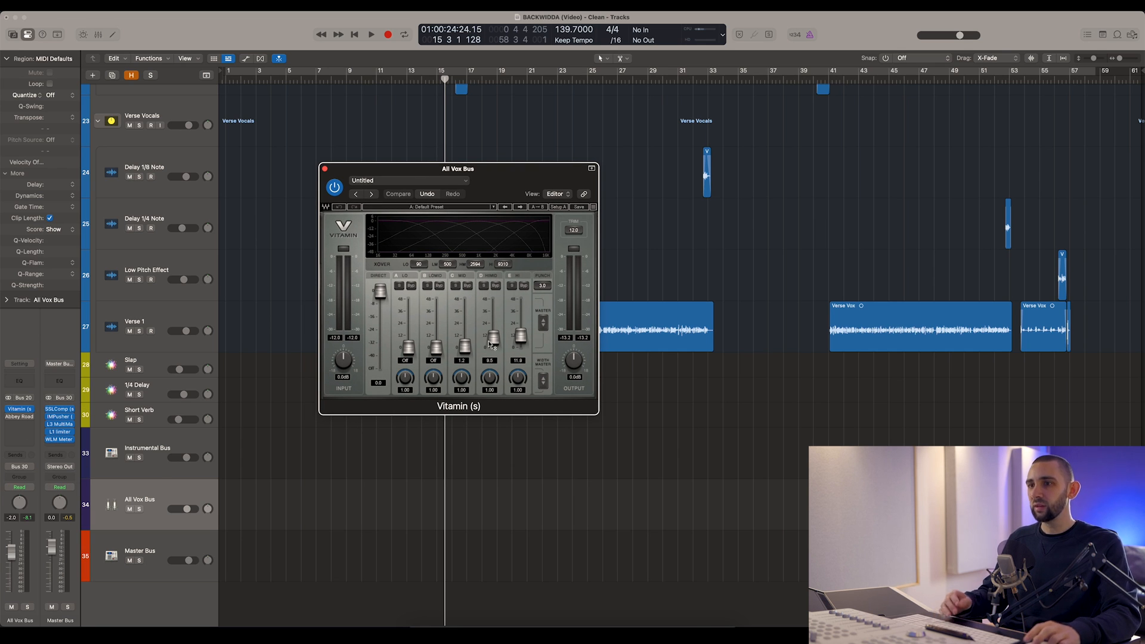
click(19, 409)
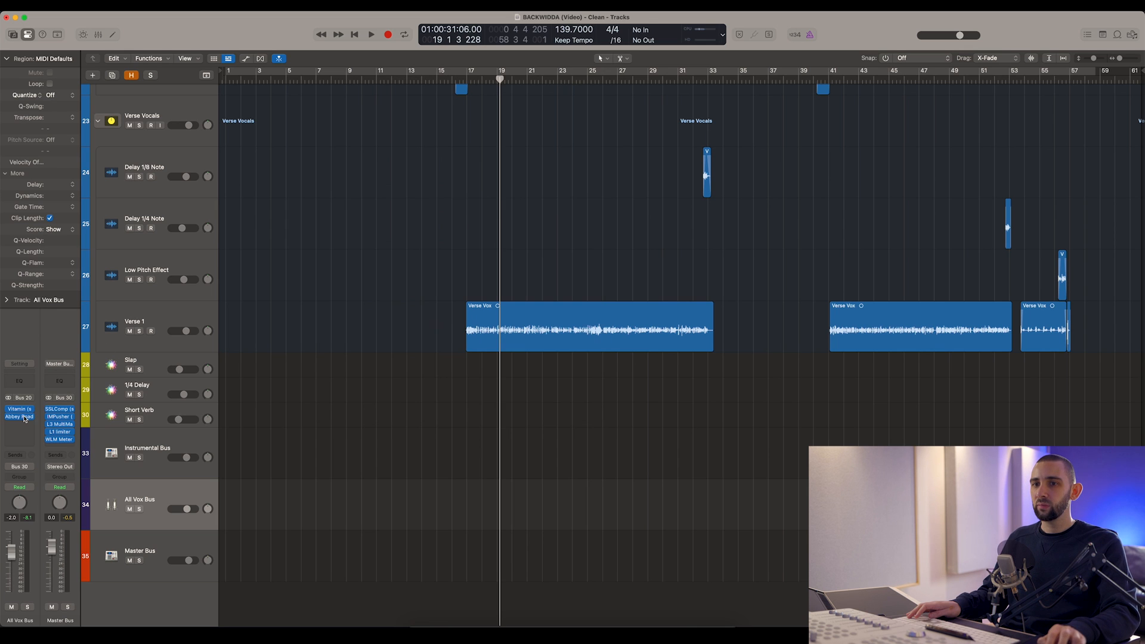
- Open Abbey Road J37 Tape on the All Vox Bus, position its window clear of the first verse region, and review its controls
click(22, 418)
drag(600, 208, 547, 143)
click(606, 167)
drag(622, 143, 693, 151)
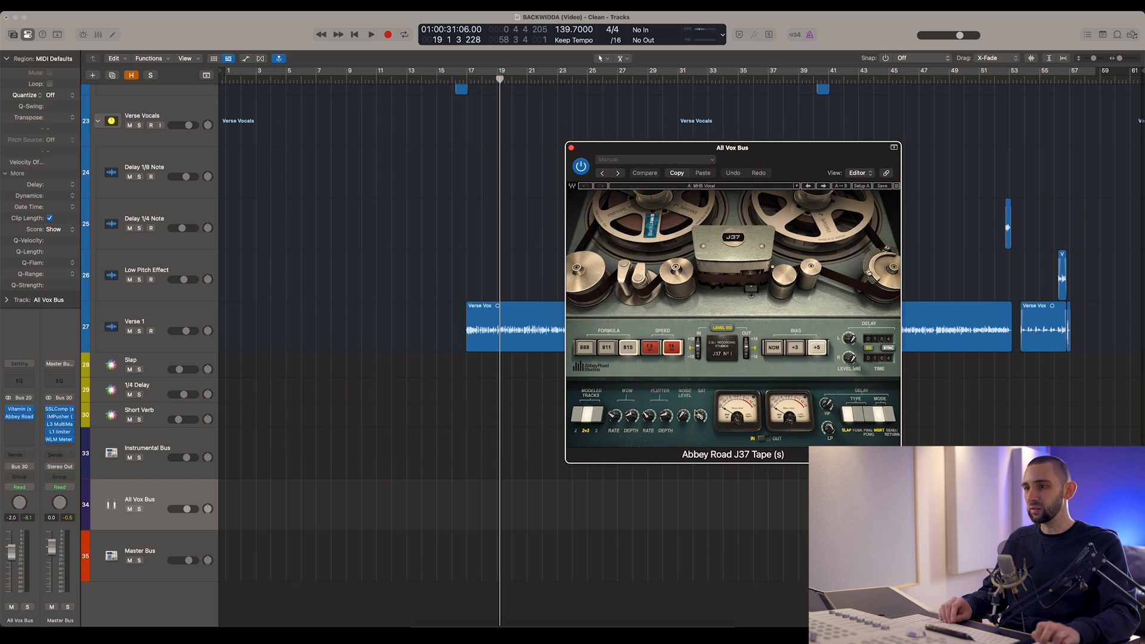
mouse_move(700, 415)
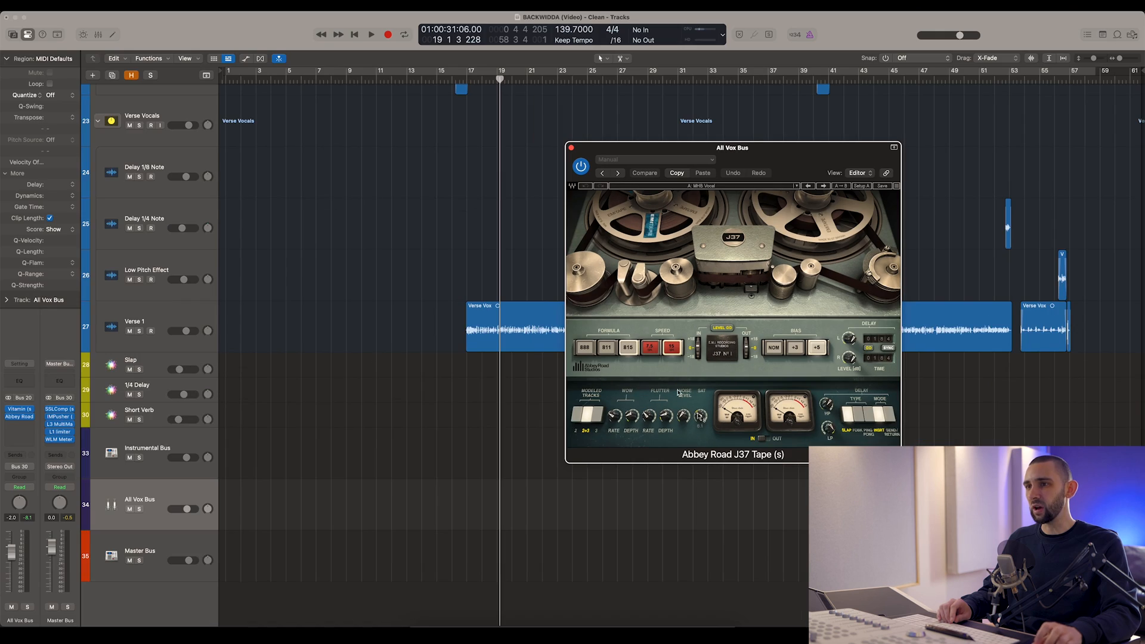
- Shift the J37 Tape window clear of the chorus regions and place the playhead at bar 20 in the first verse
click(349, 77)
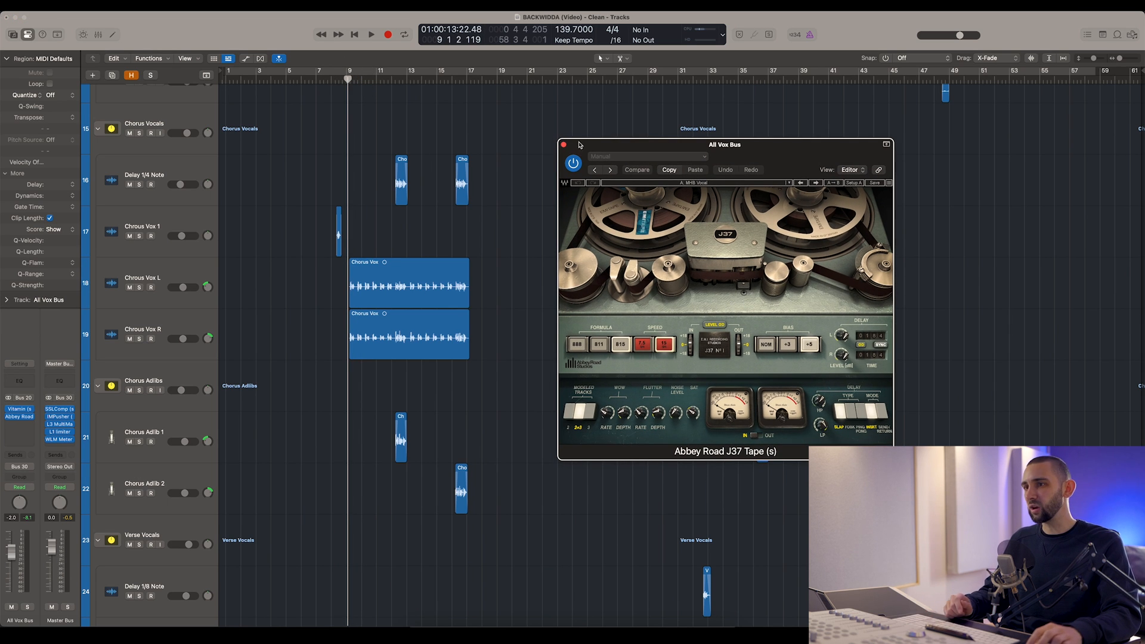
drag(578, 145, 591, 155)
scroll(480, 153, down, 8)
drag(494, 81, 517, 79)
scroll(436, 243, up, 5)
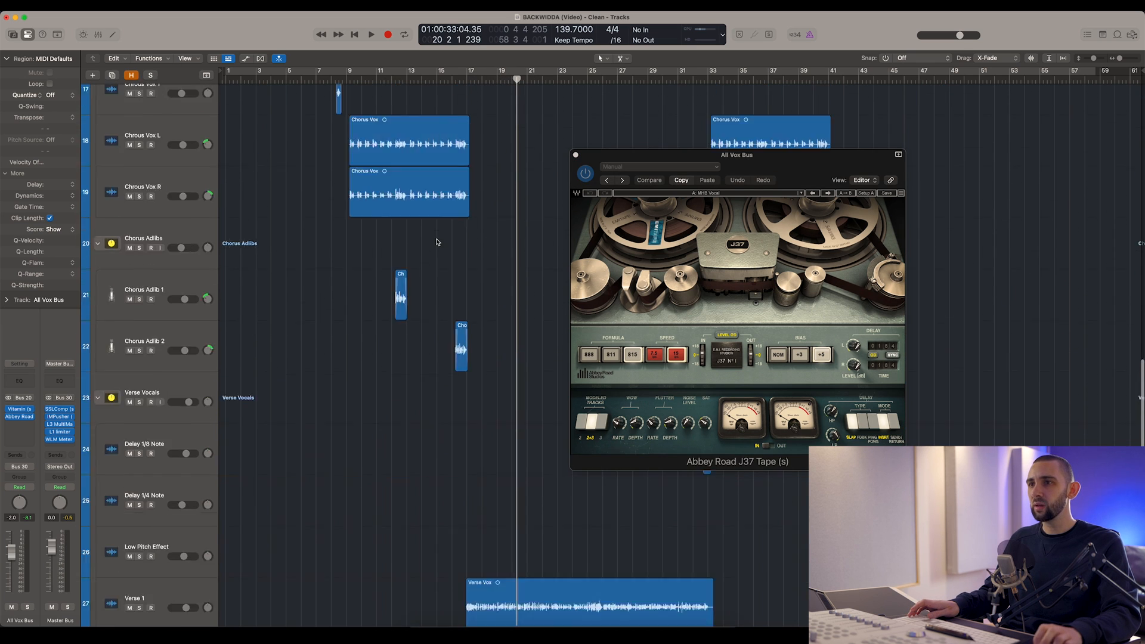
scroll(512, 149, up, 5)
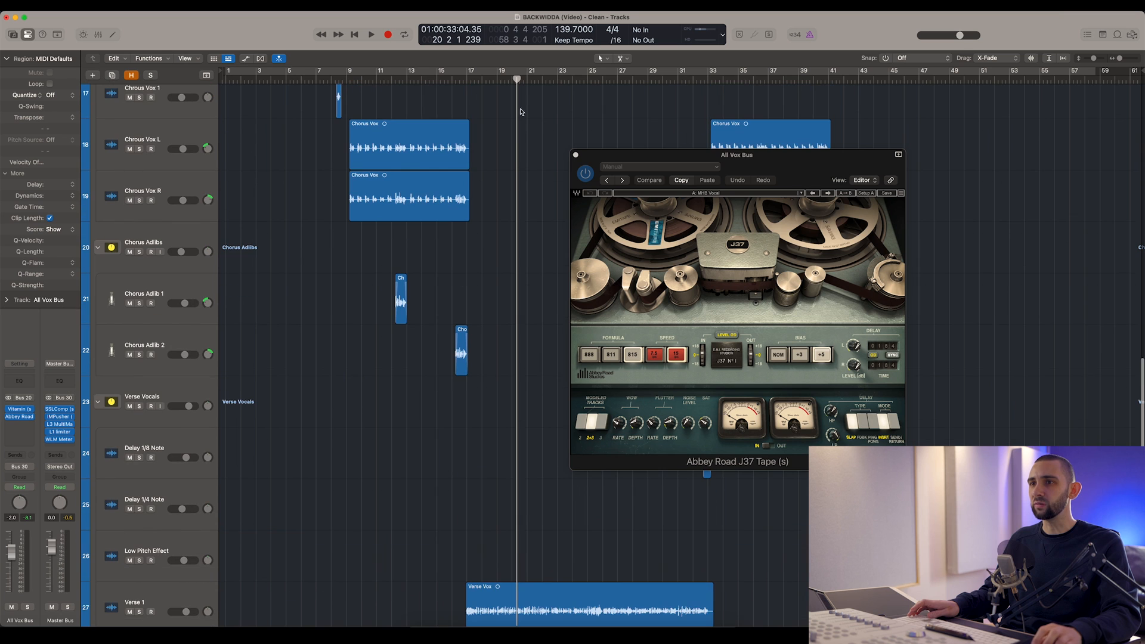
- Play the first verse from bar 20 with all tracks and compare J37 Tape bypassed and enabled on the All Vox Bus
key(space)
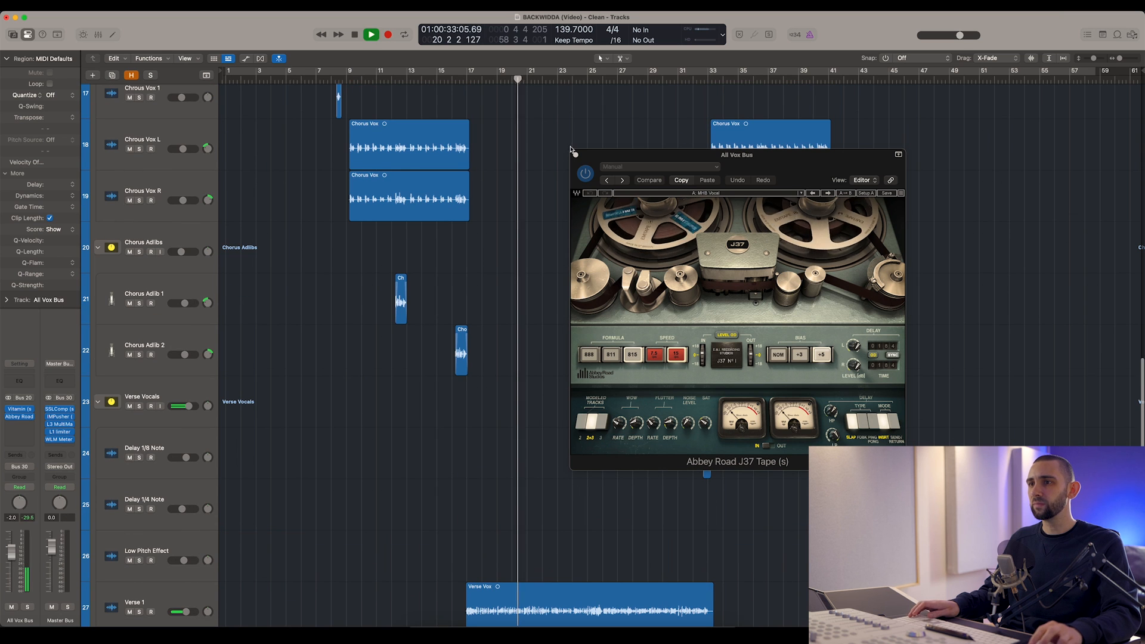
click(586, 174)
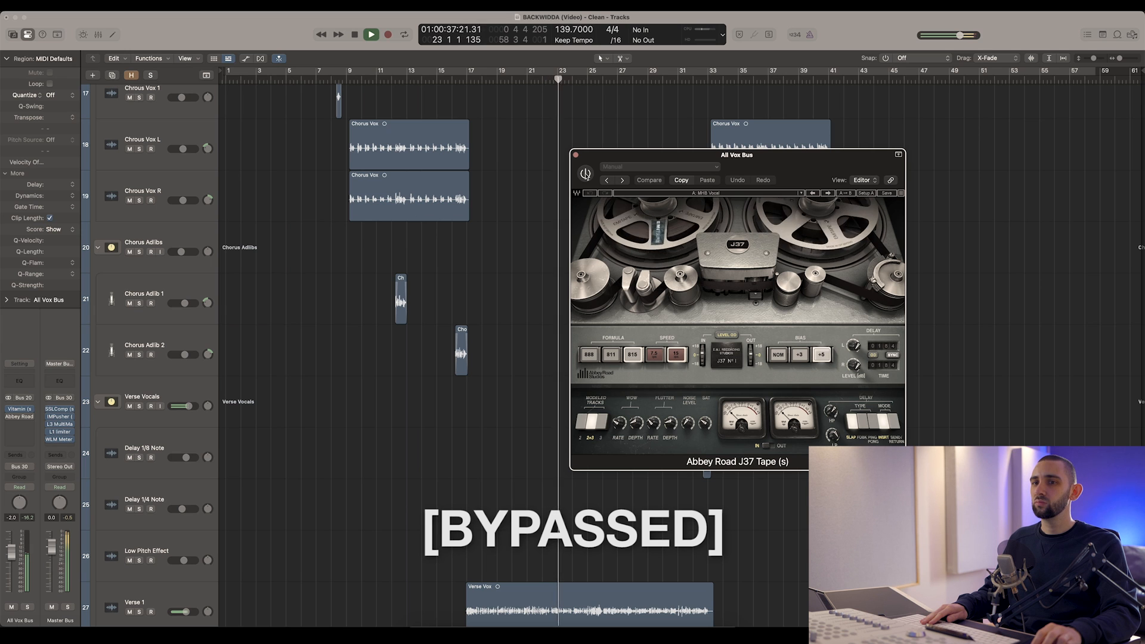
click(586, 174)
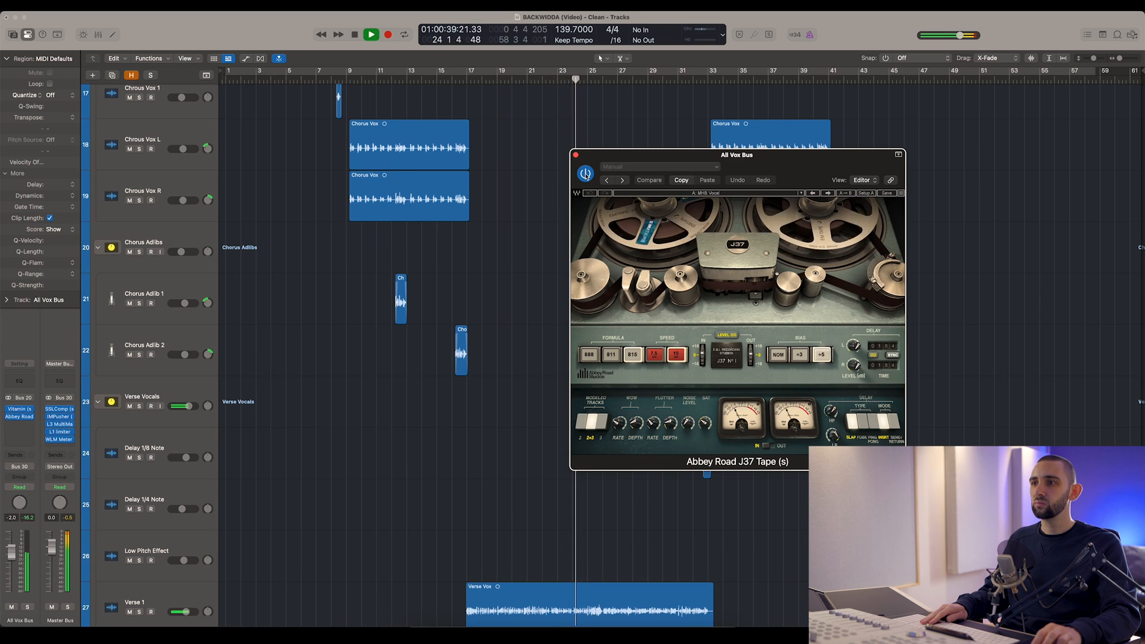
click(585, 174)
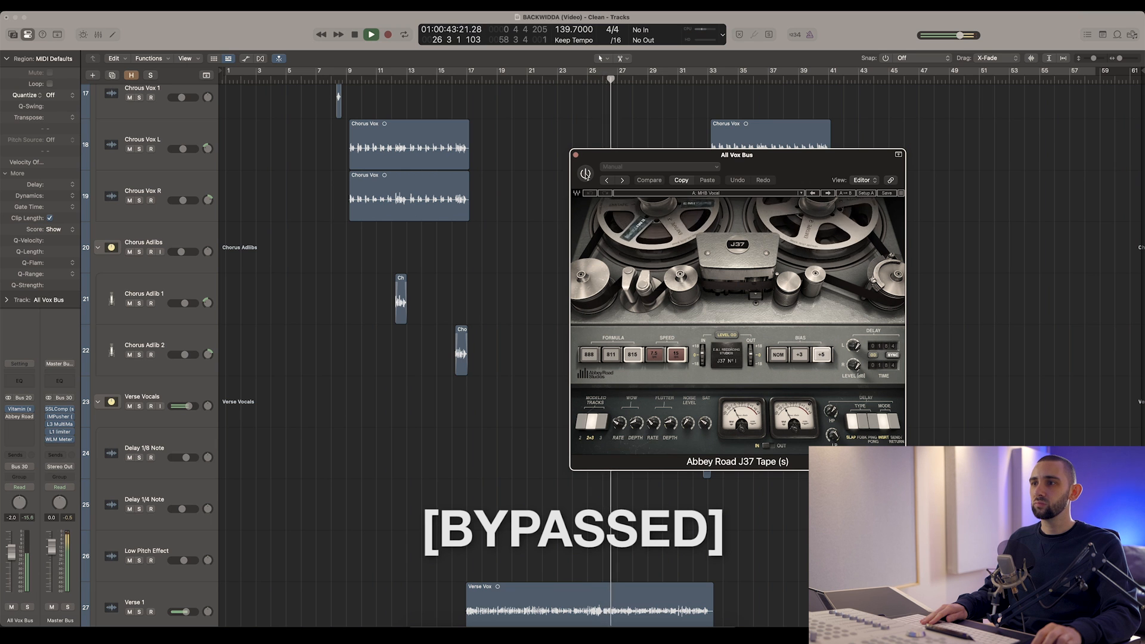
click(586, 174)
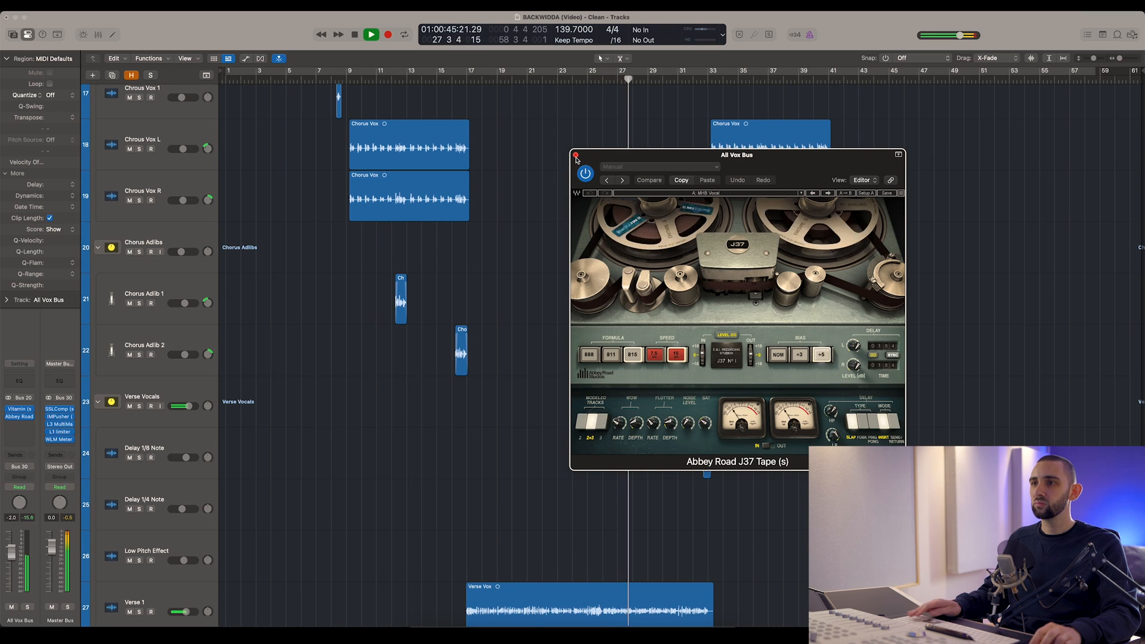
- Solo the Verse 1 track and compare J37 Tape bypassed and enabled on the All Vox Bus during the first verse
click(139, 611)
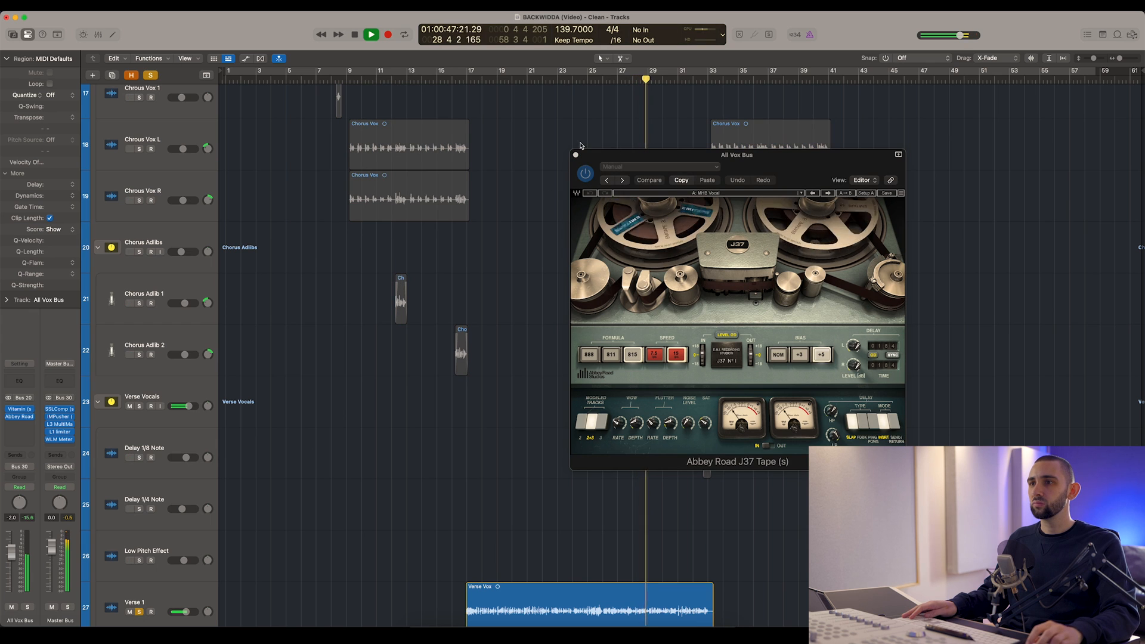
click(586, 174)
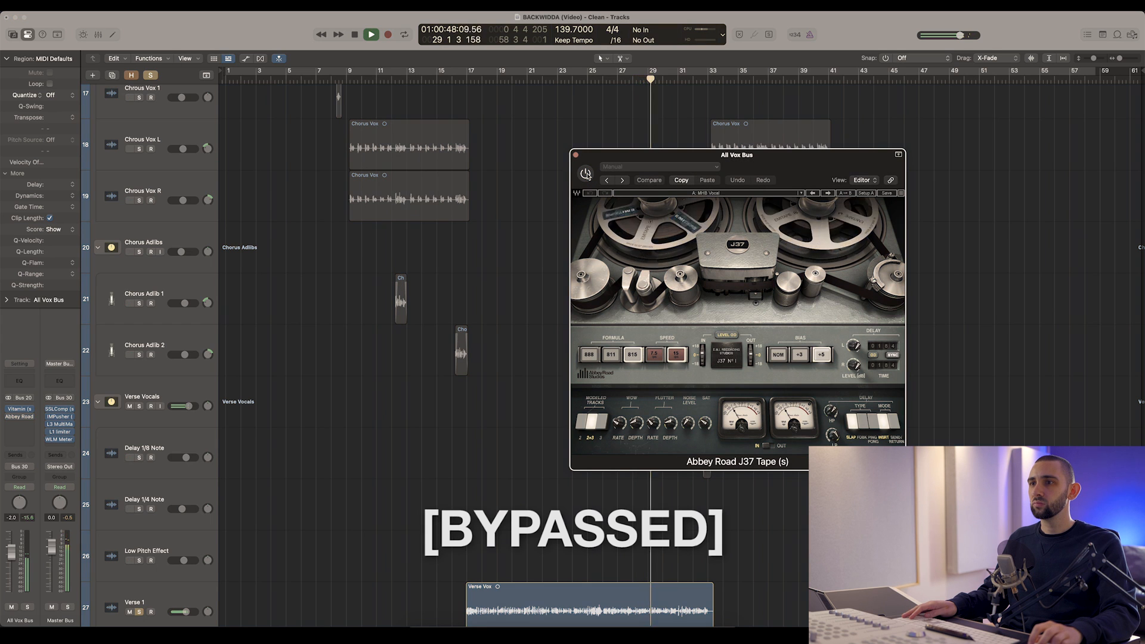
click(585, 174)
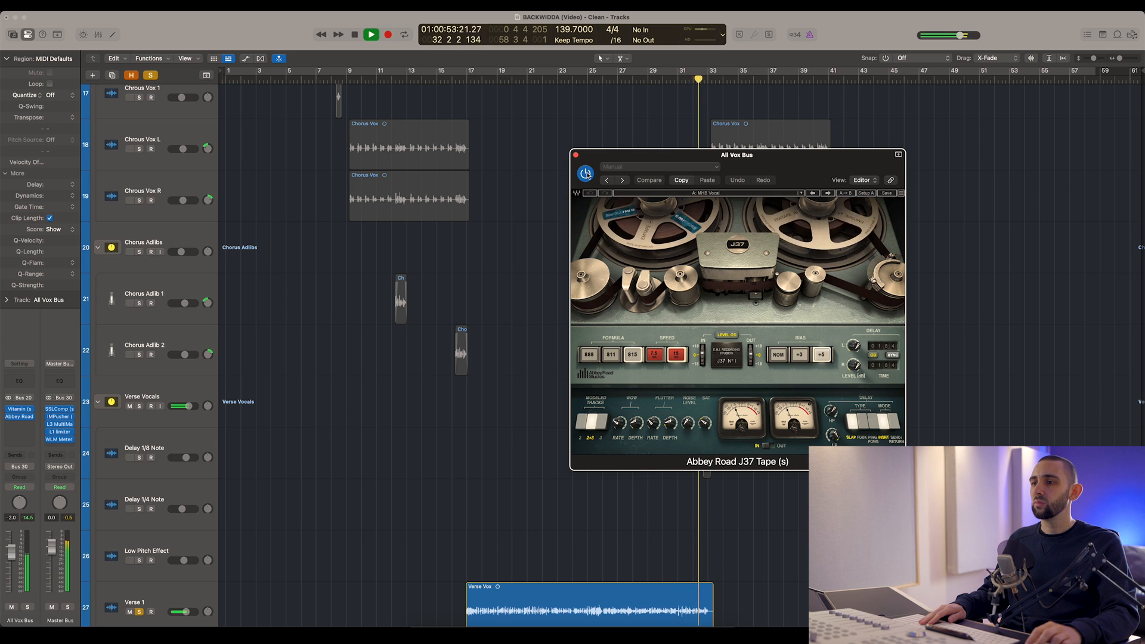
click(585, 174)
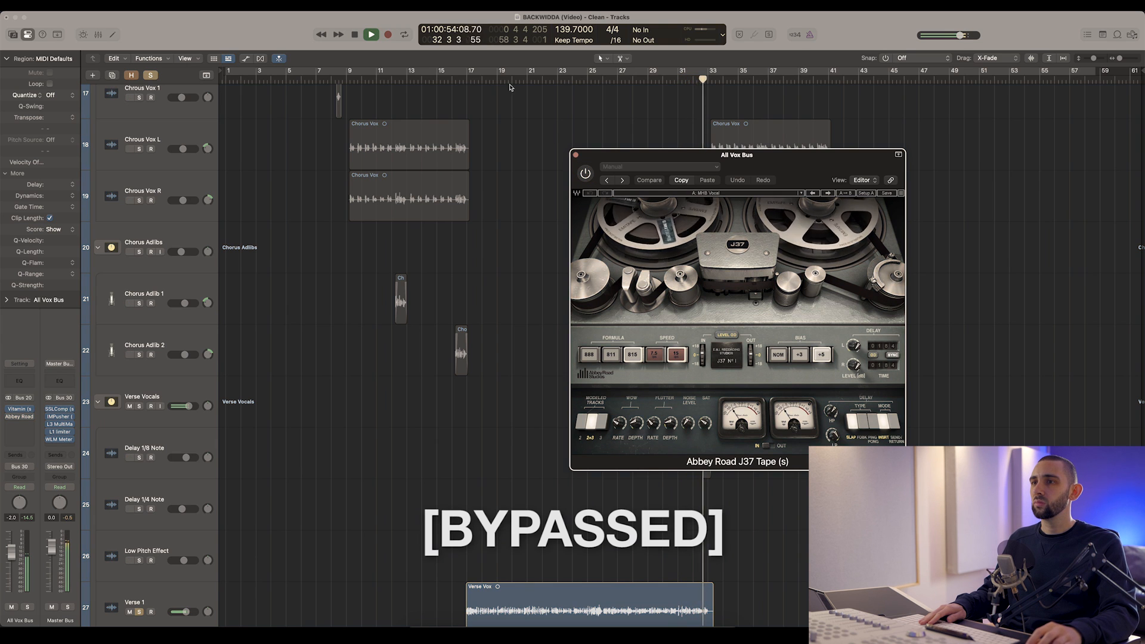
click(586, 174)
drag(617, 283, 532, 284)
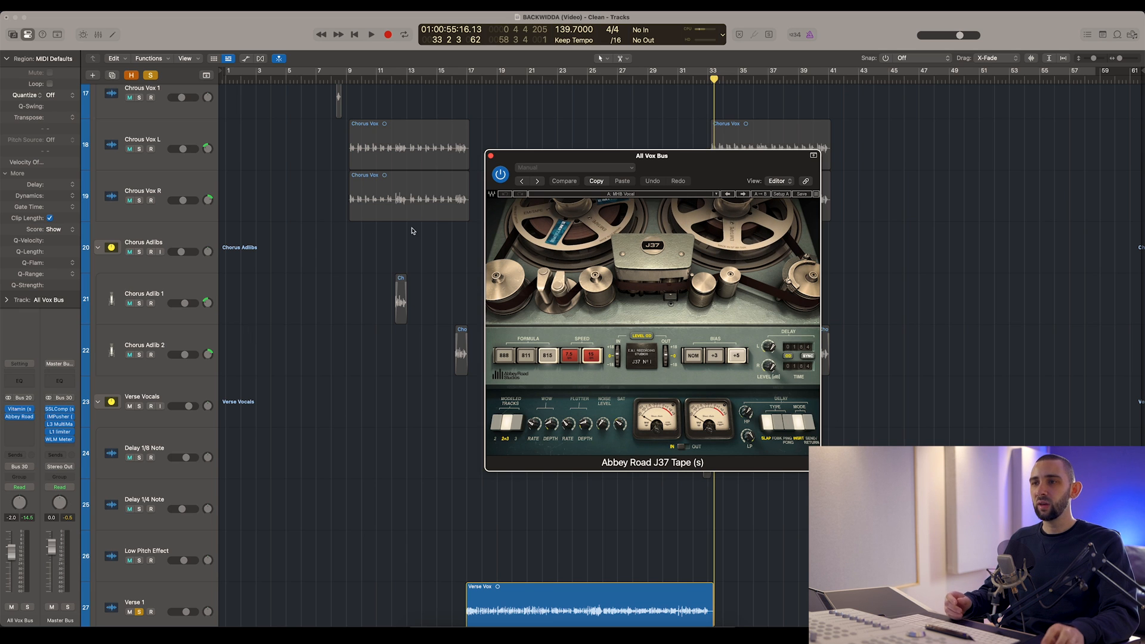
- Clear the Verse 1 solo, play the first chorus from bar 11 comparing J37 Tape enabled and bypassed, and close the plug-in
click(157, 80)
click(382, 76)
key(space)
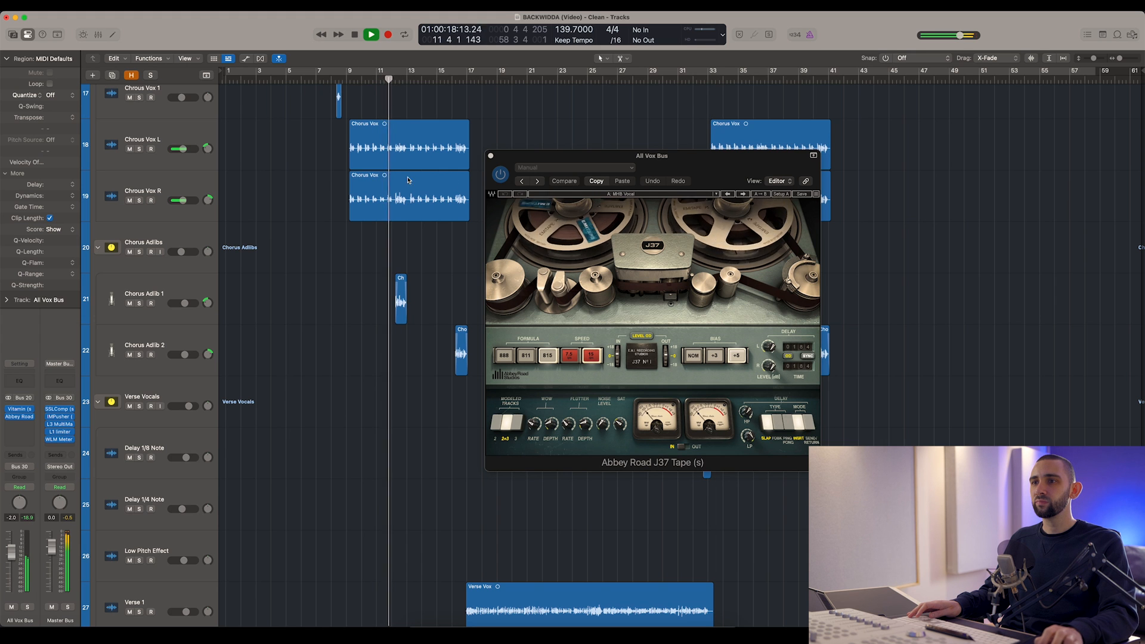
click(500, 174)
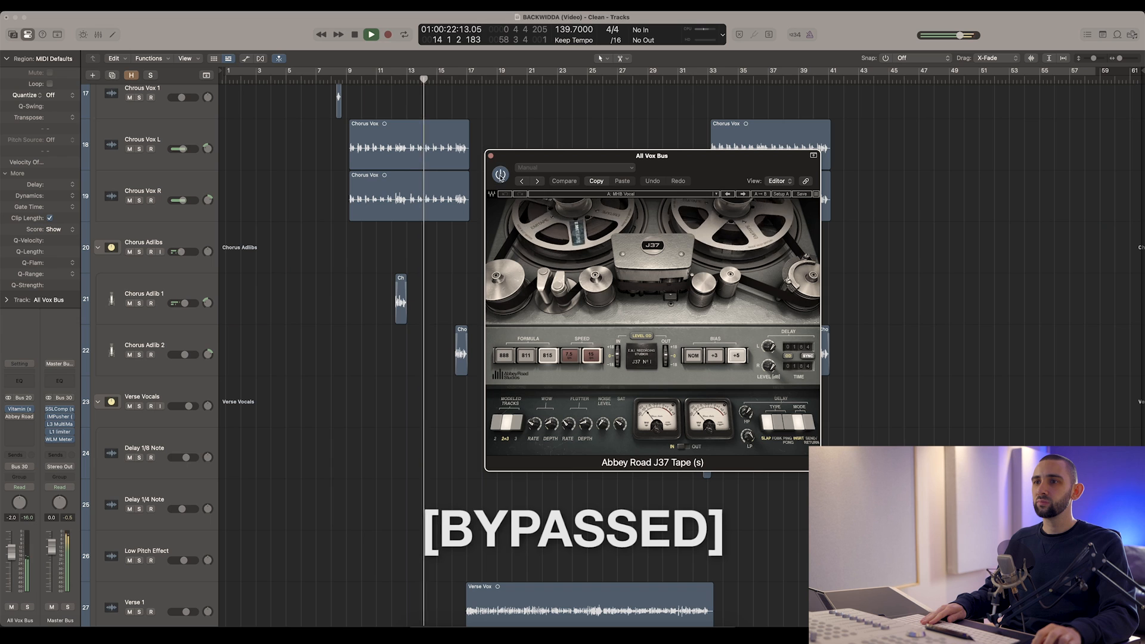
click(490, 156)
scroll(542, 204, up, 3)
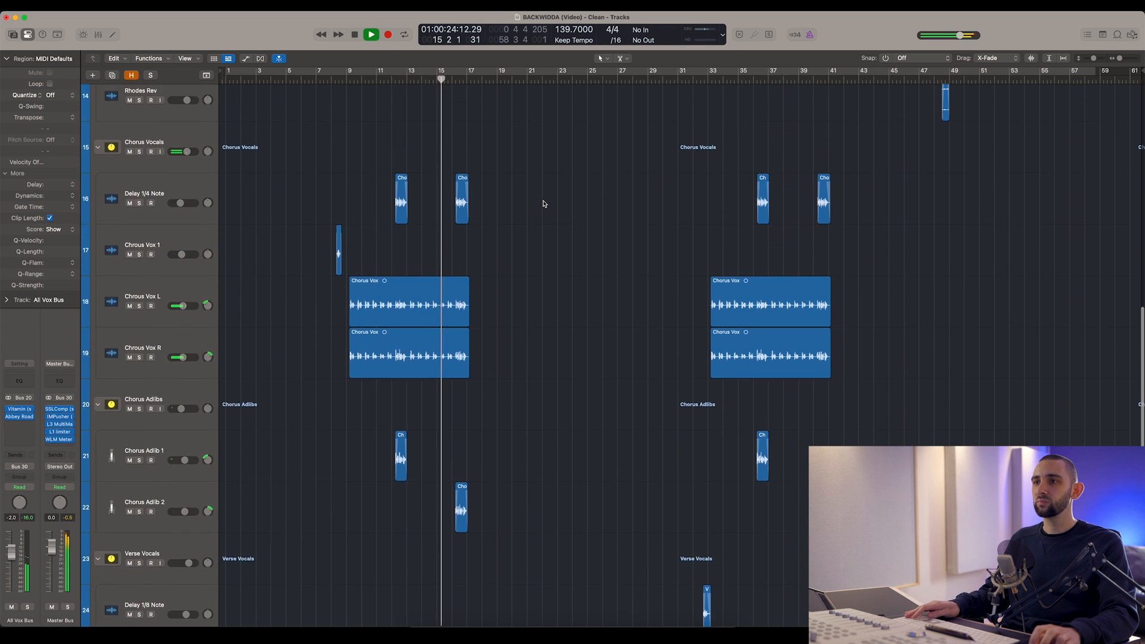
scroll(542, 204, down, 6)
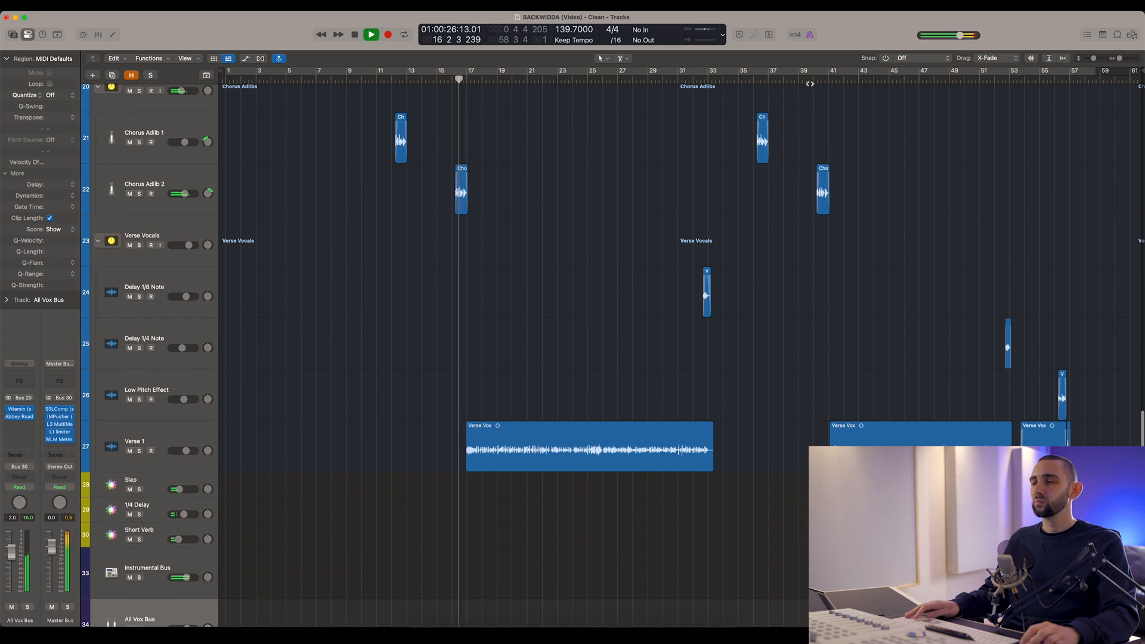
key(space)
- Place the playhead at bar 38 in the second chorus and start playback of the full mix
click(814, 79)
scroll(785, 111, up, 8)
click(797, 80)
scroll(827, 222, down, 7)
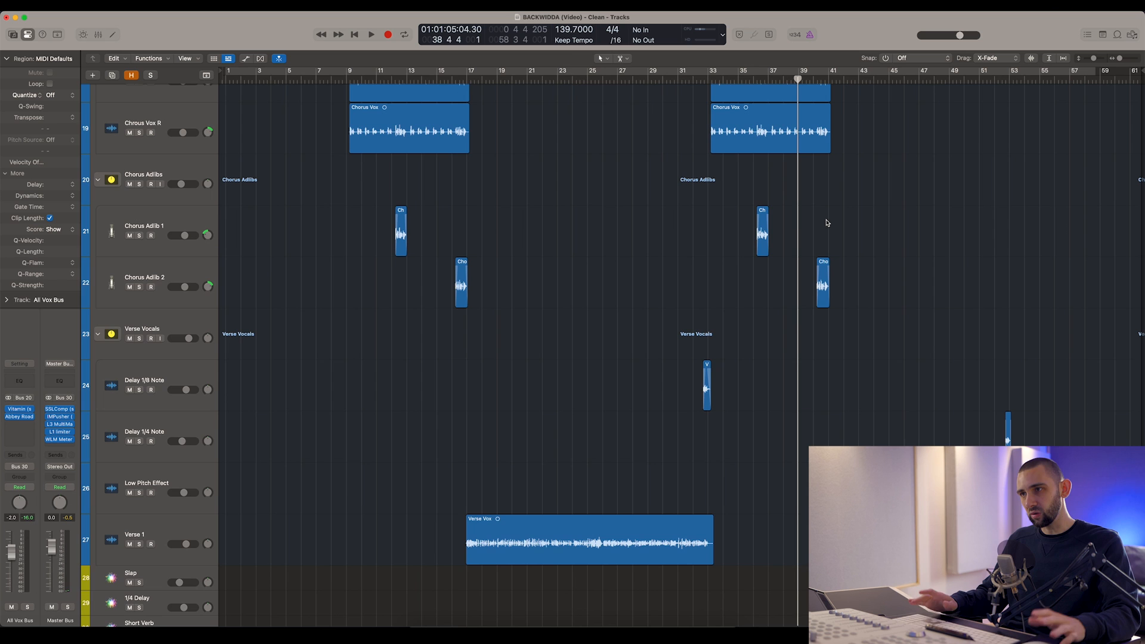
scroll(747, 239, up, 1)
scroll(746, 238, up, 5)
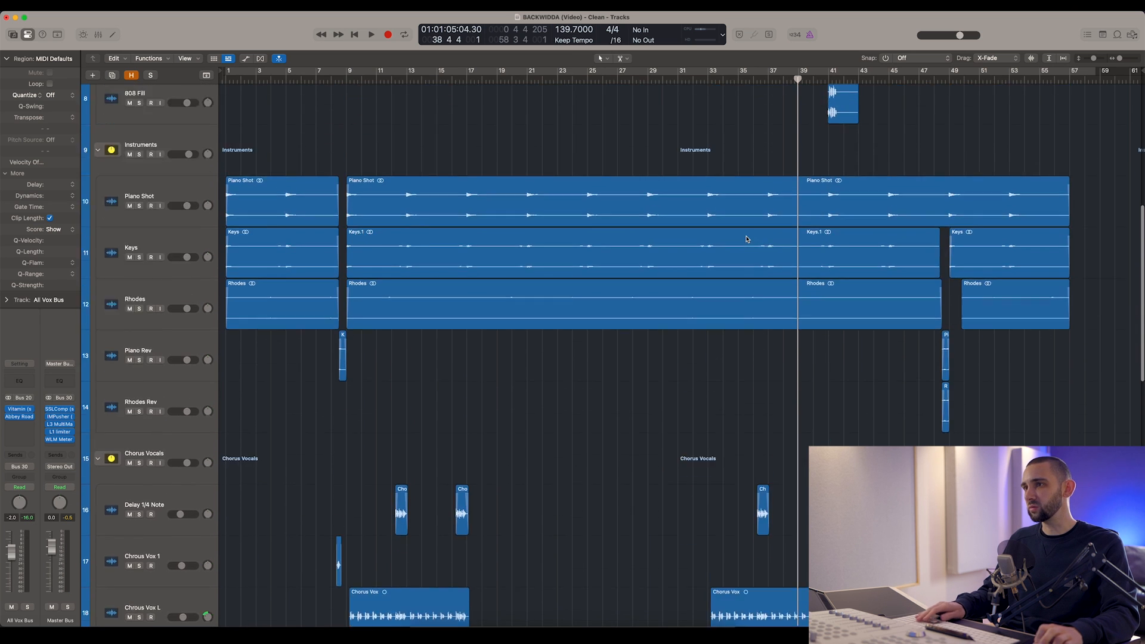
scroll(746, 239, down, 1)
key(space)
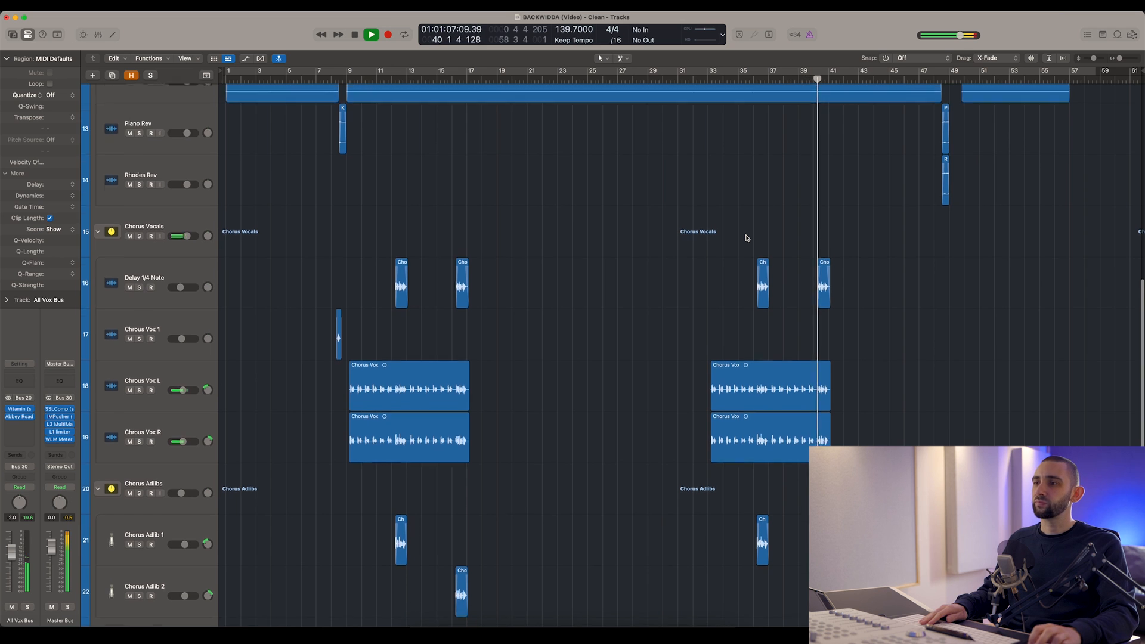
- Examine the vocal, instrument and drum tracks while the mix plays through the second verse, stopping at bar 54
scroll(746, 239, down, 5)
scroll(746, 237, down, 4)
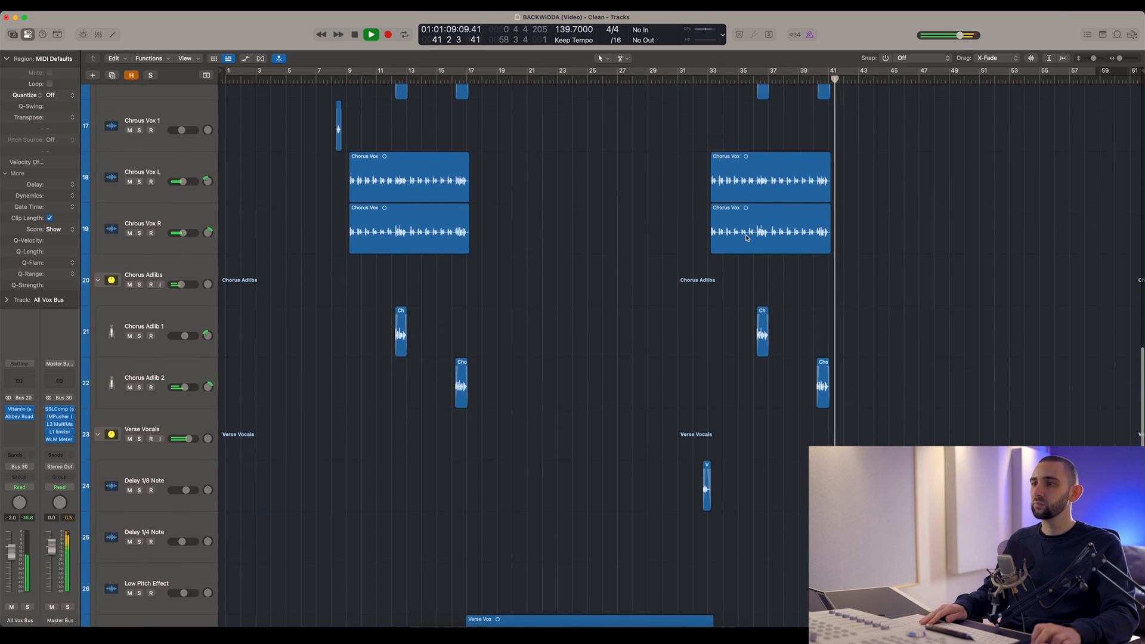
scroll(743, 237, down, 1)
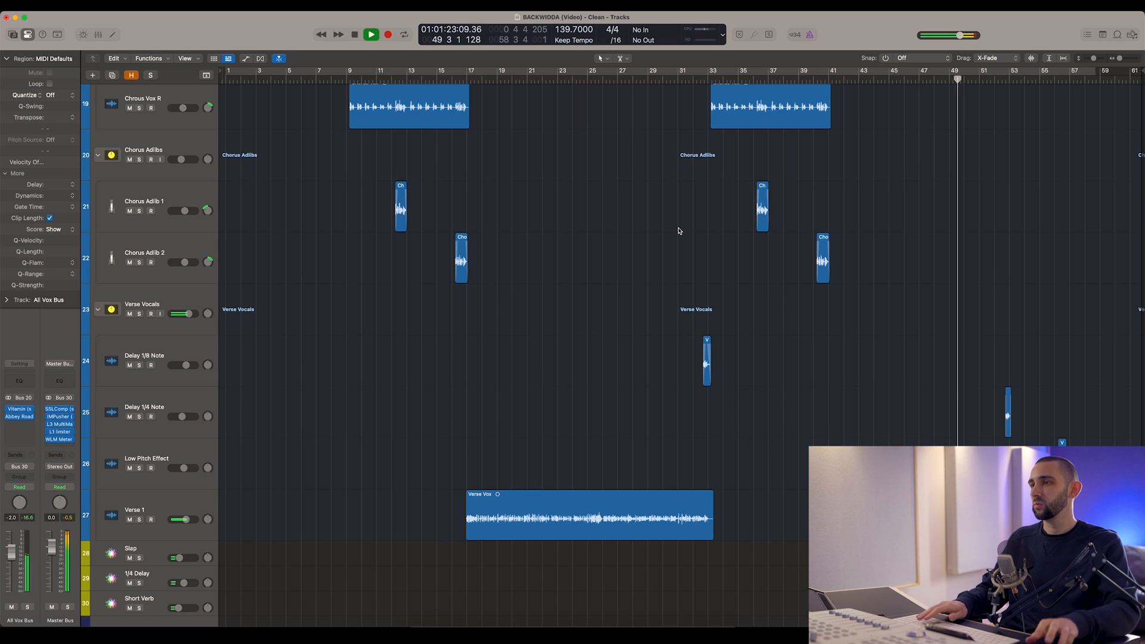
scroll(678, 230, up, 2)
scroll(678, 230, up, 6)
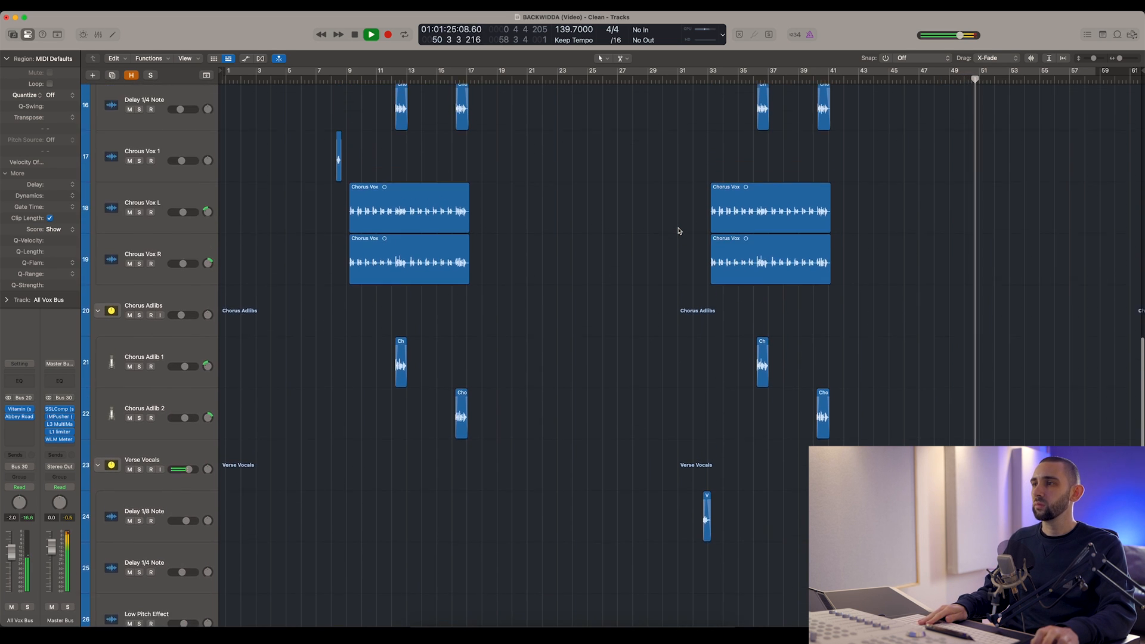
scroll(678, 231, up, 12)
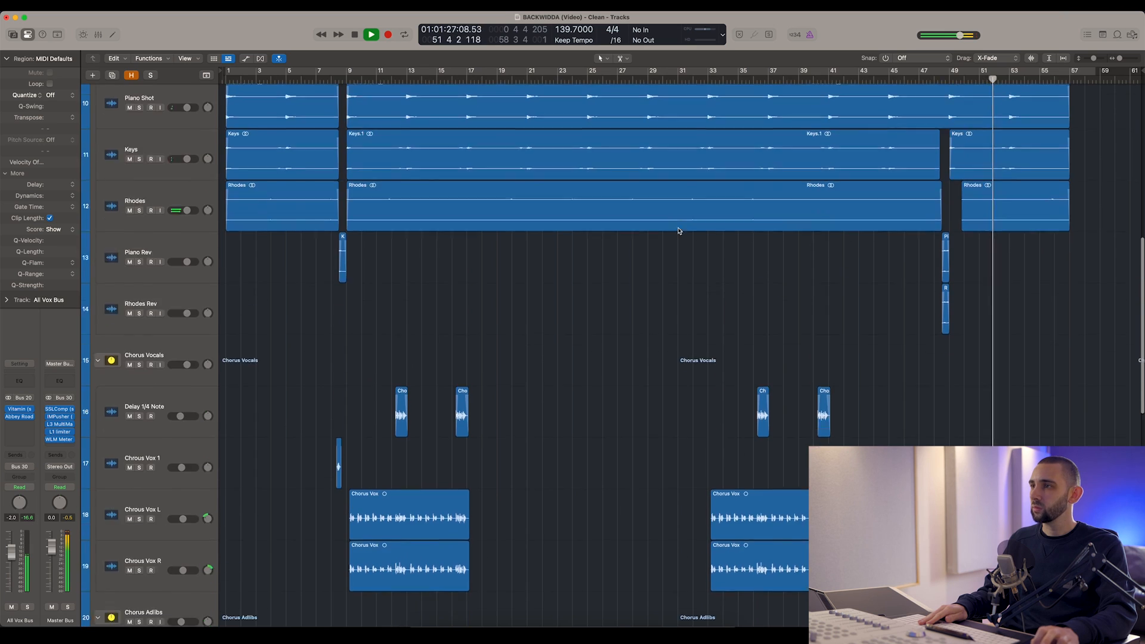
scroll(677, 231, up, 4)
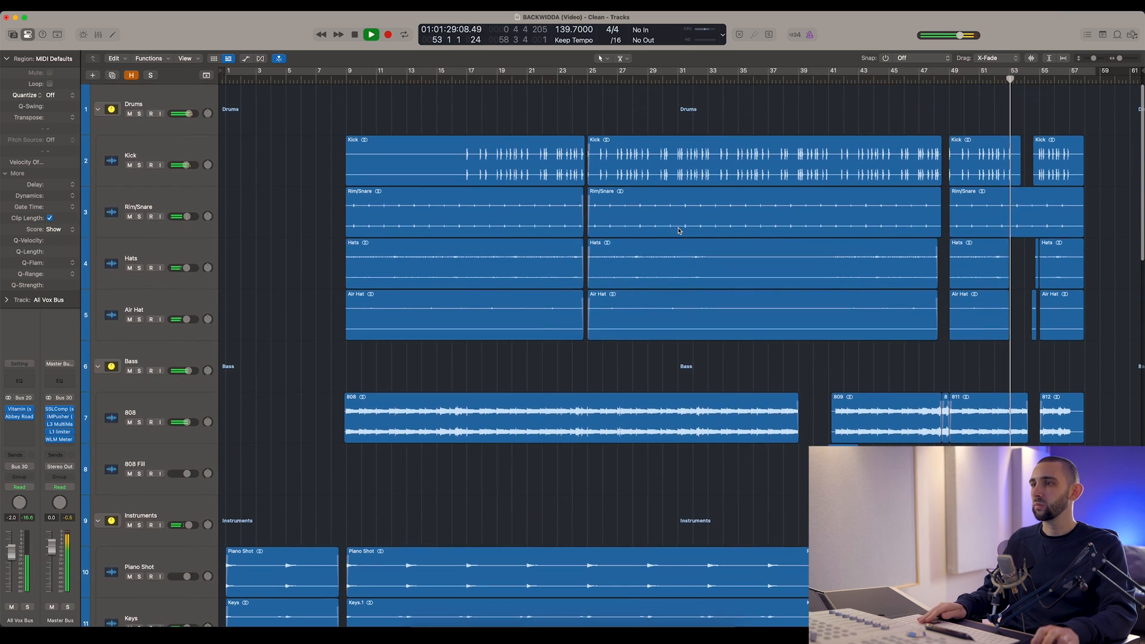
scroll(569, 255, down, 7)
scroll(569, 255, down, 18)
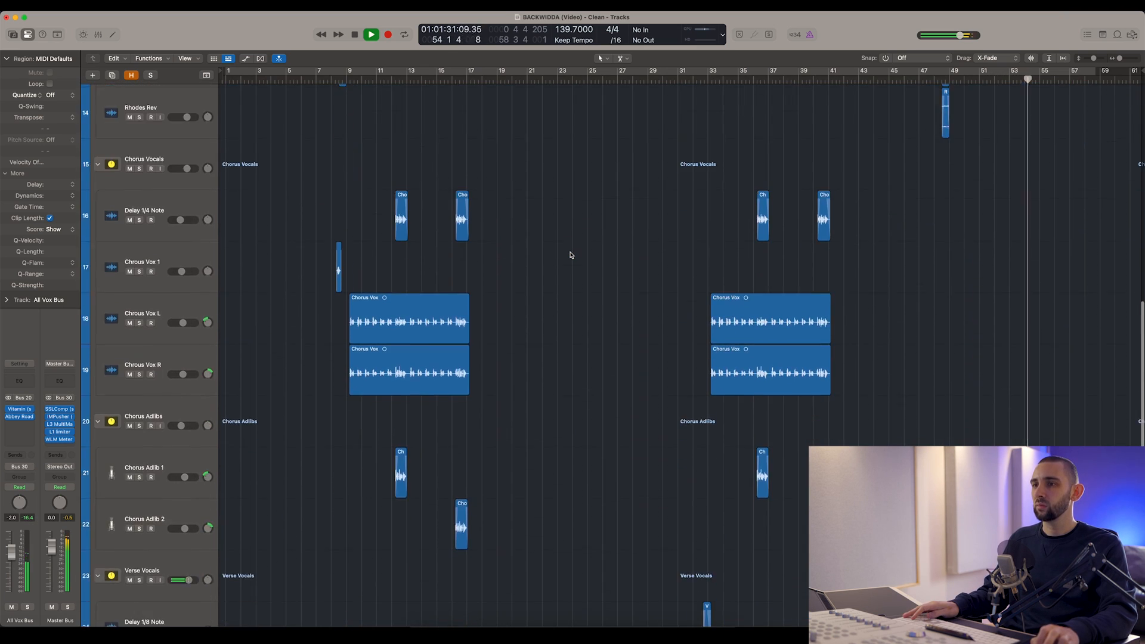
scroll(573, 253, down, 1)
key(space)
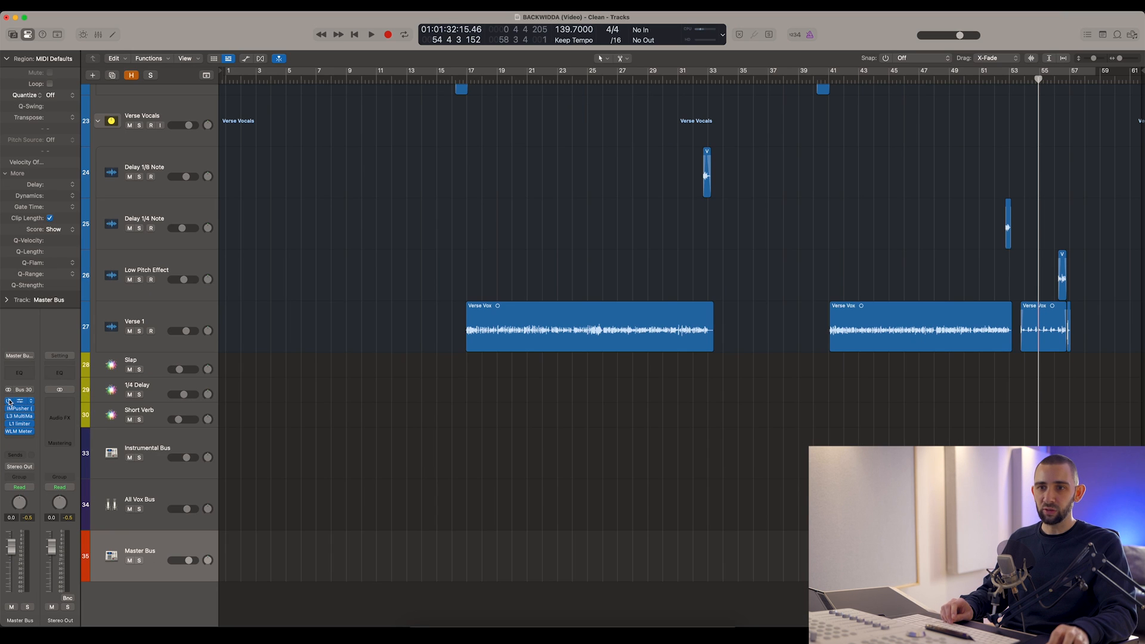
- Open SSLComp on the Master Bus, reposition its window, and place the playhead at bar 18
click(16, 401)
drag(604, 143, 568, 139)
click(495, 76)
scroll(464, 147, up, 15)
scroll(464, 147, down, 10)
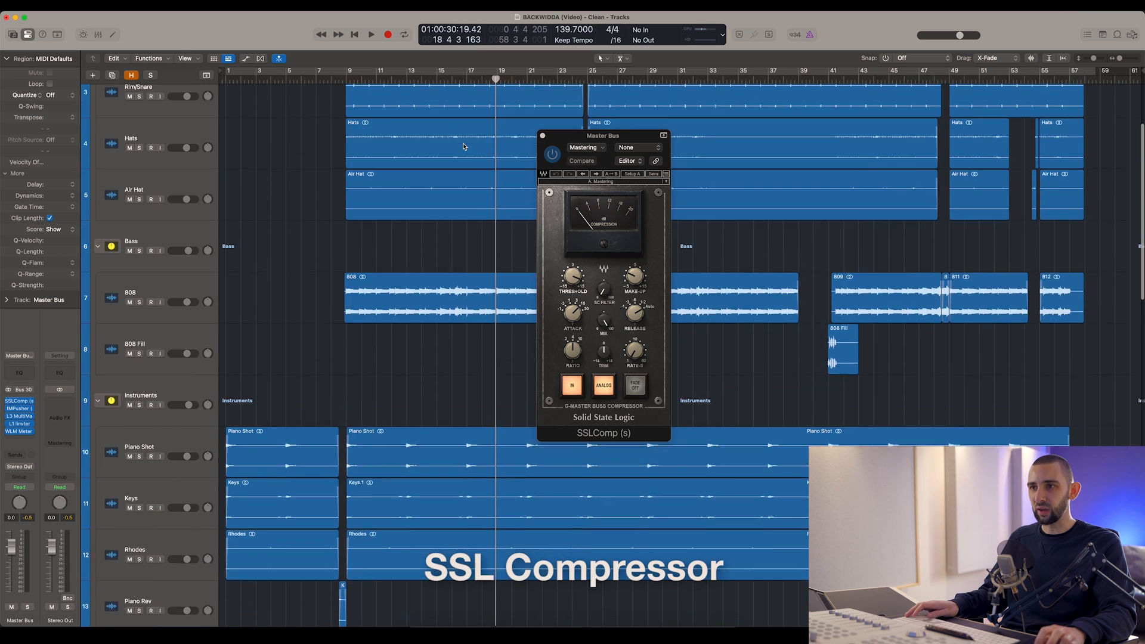
drag(566, 141, 554, 122)
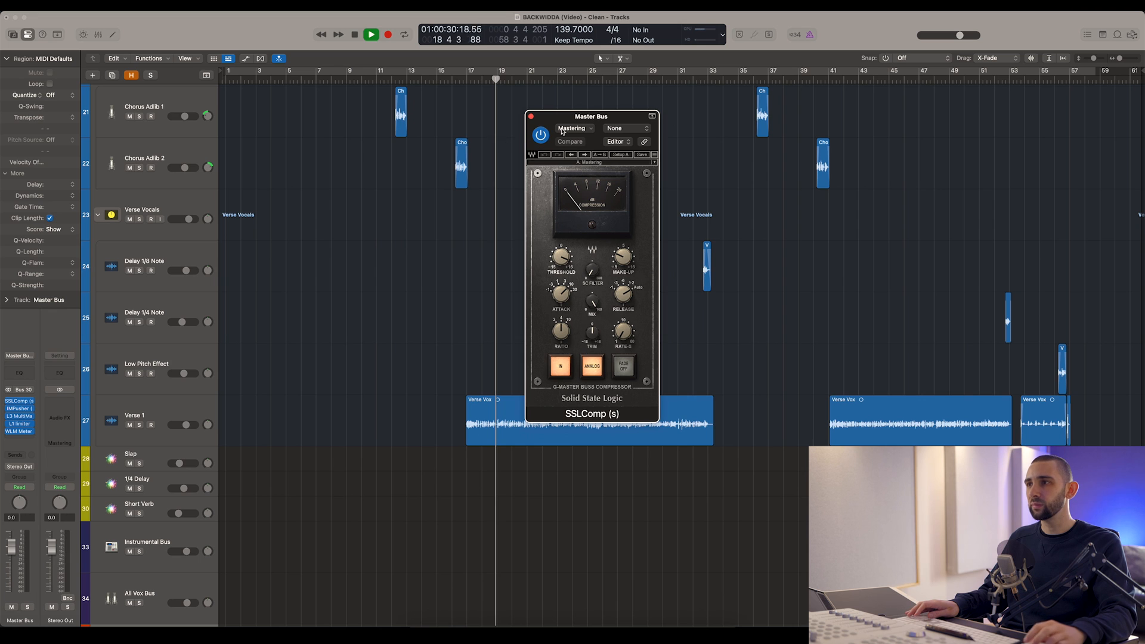
- Fit all tracks vertically in view, compare SSLComp bypassed and enabled on the playing mix, and close the plug-in
click(1048, 58)
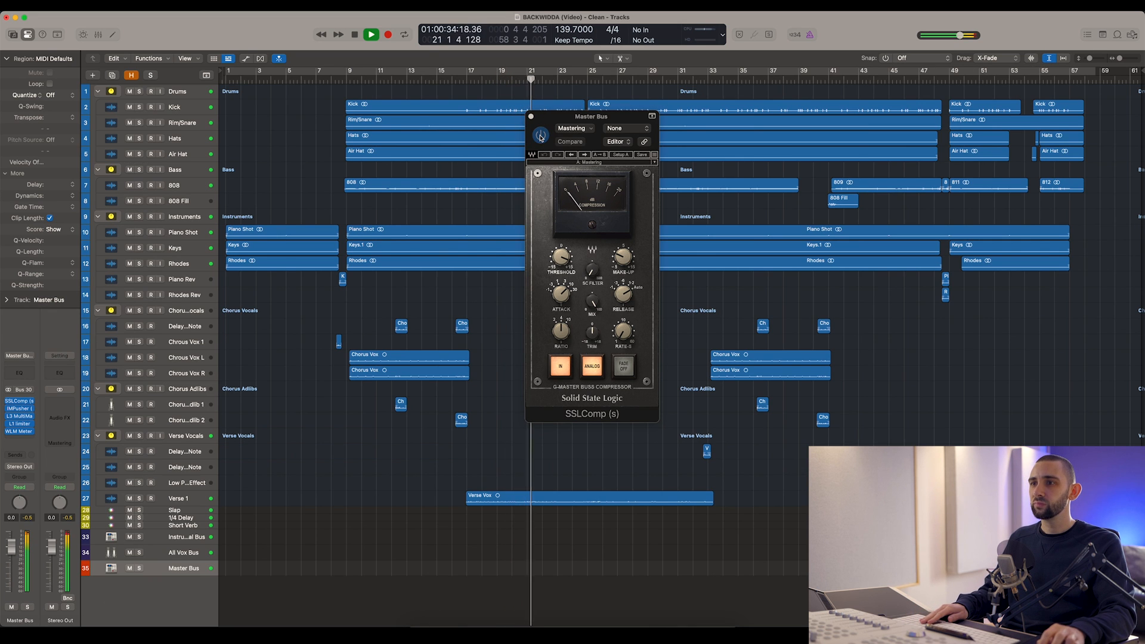
click(540, 136)
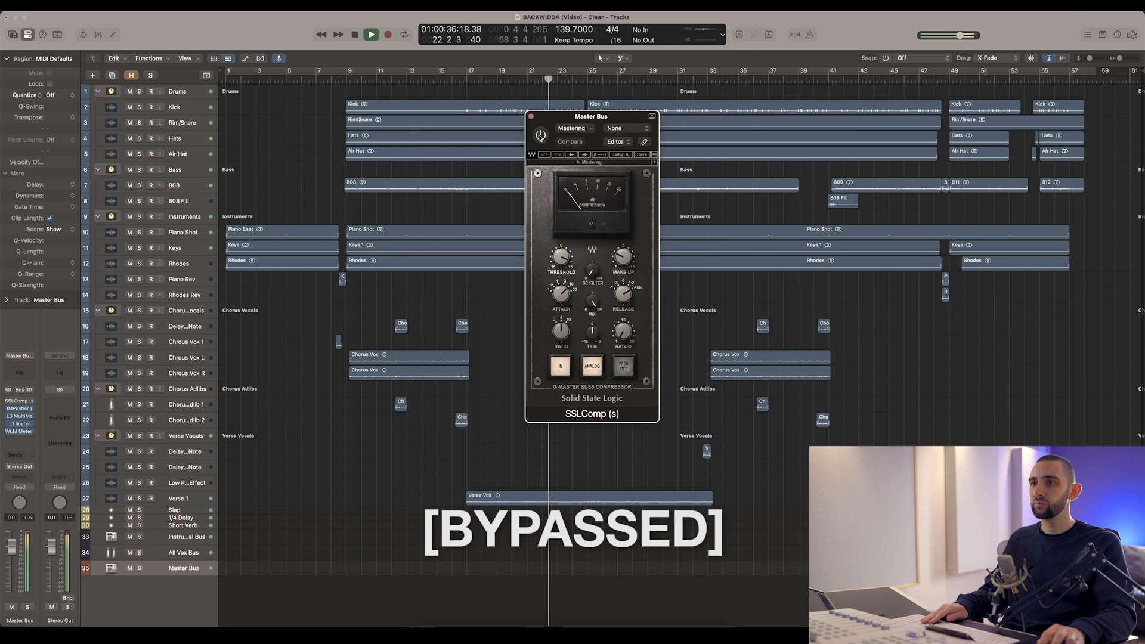
click(540, 136)
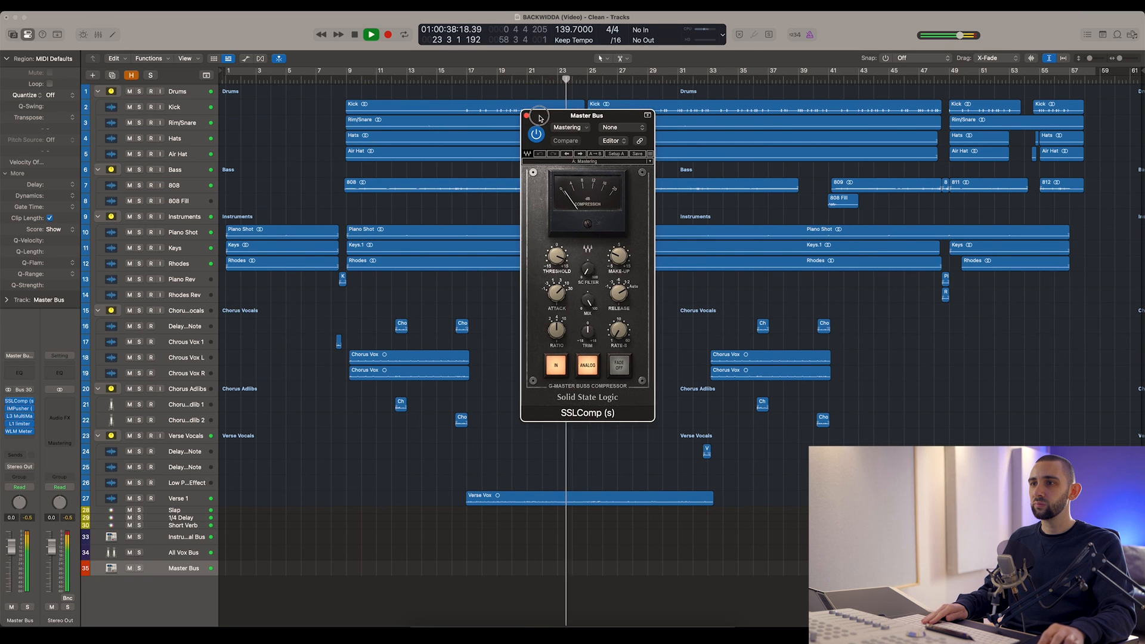
drag(542, 129, 510, 135)
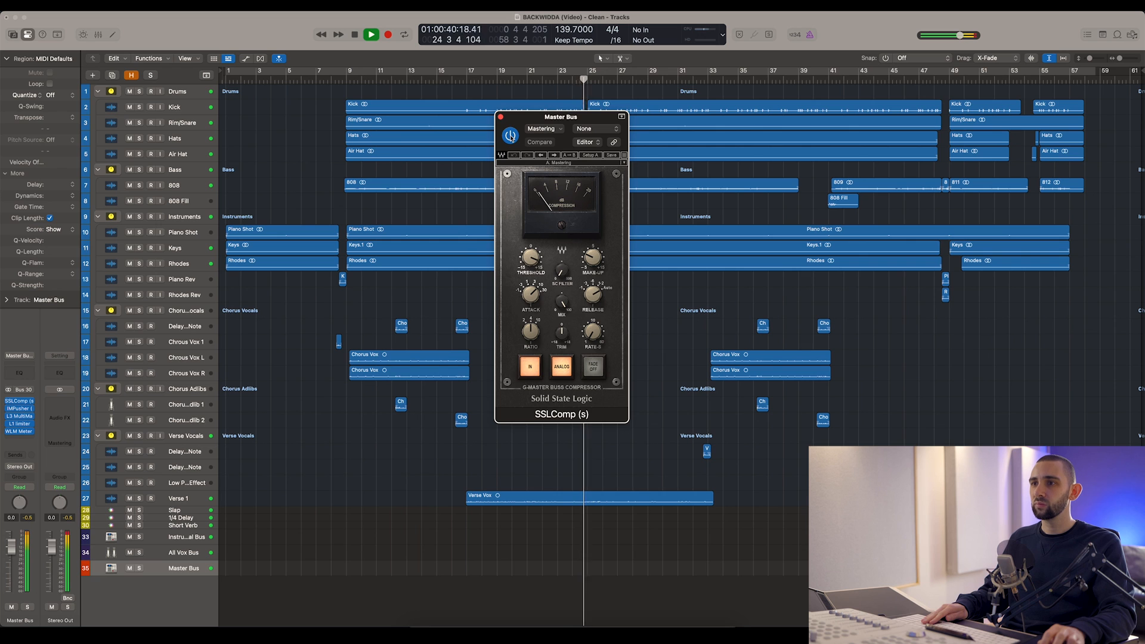
click(510, 136)
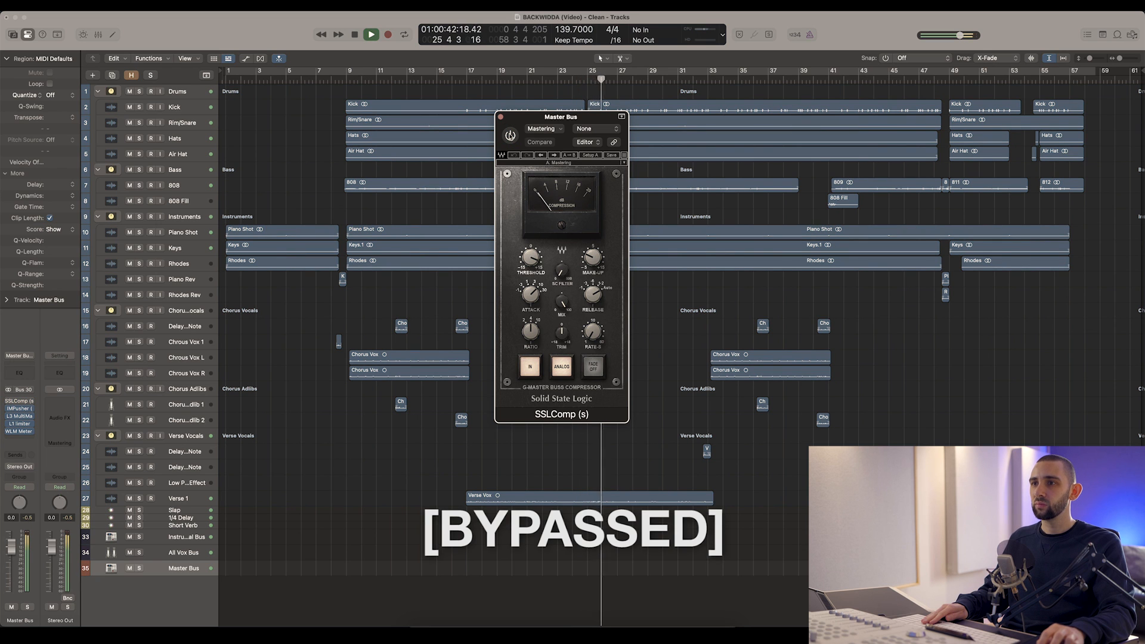
click(511, 136)
click(501, 118)
key(space)
- Open IMPusher on the Master Bus, reposition its window, and place the playhead at bar 26
click(19, 408)
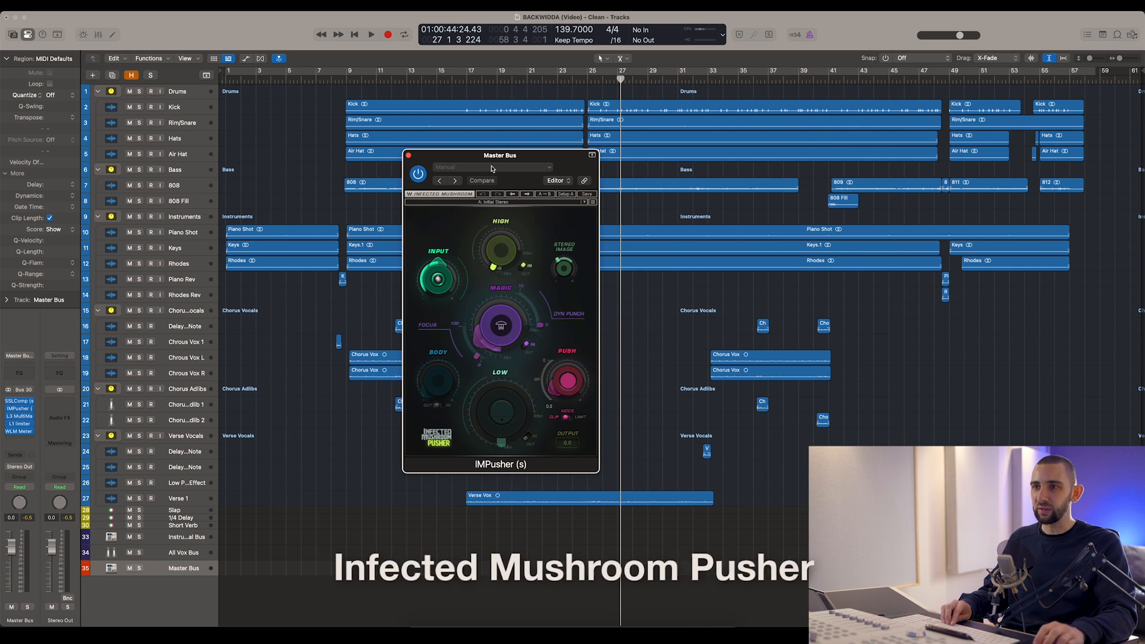
drag(481, 146, 498, 173)
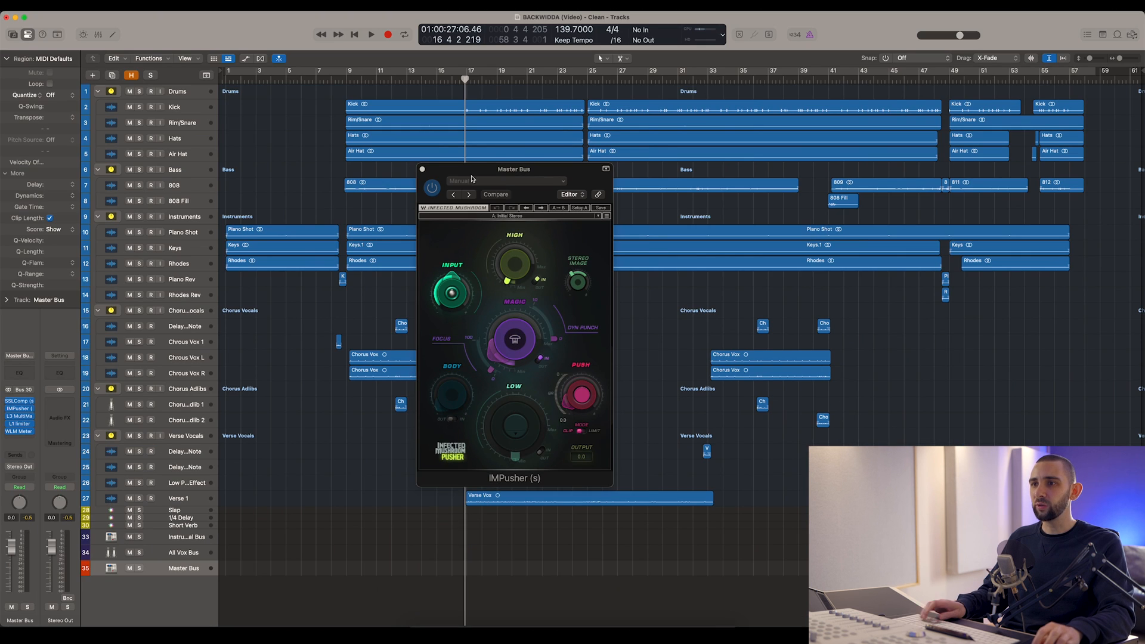
drag(471, 170, 506, 179)
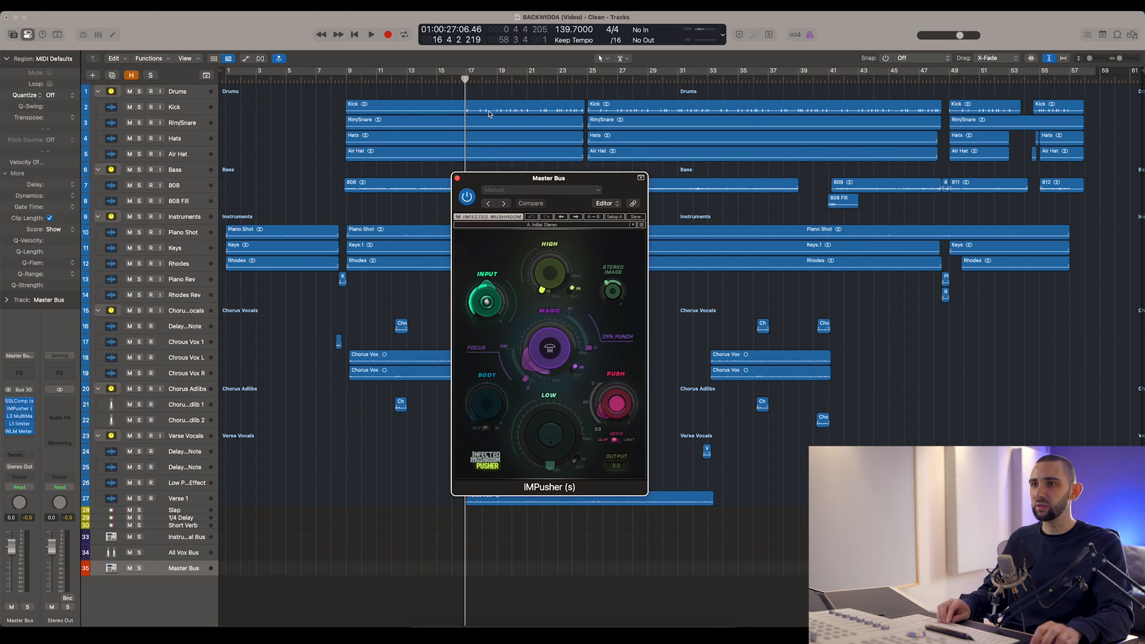
drag(496, 83, 601, 84)
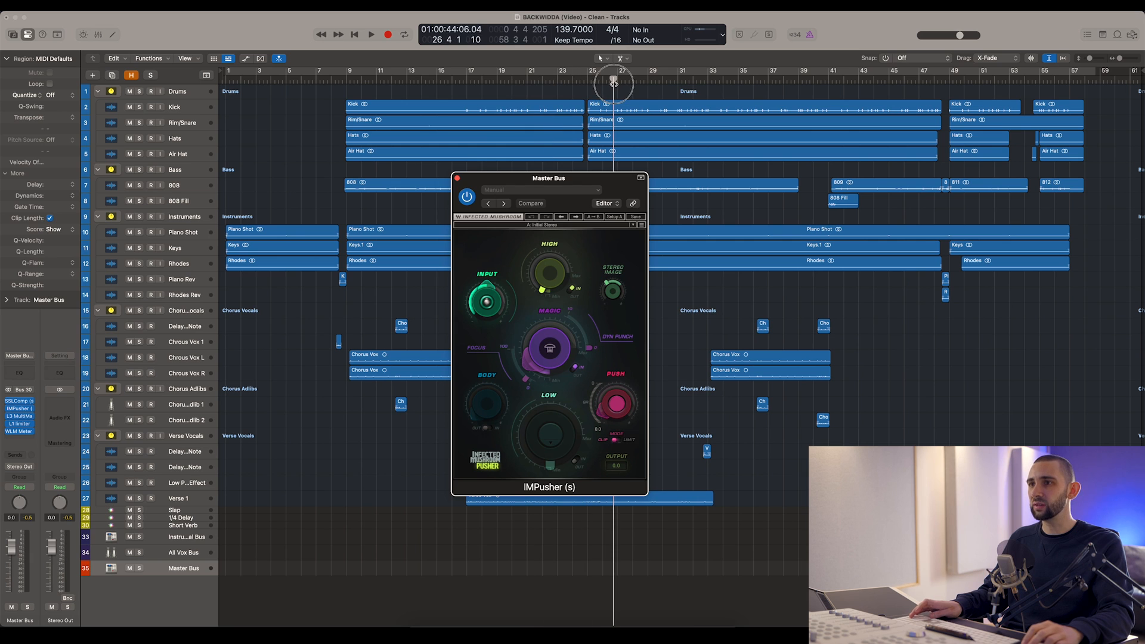
drag(494, 184, 480, 173)
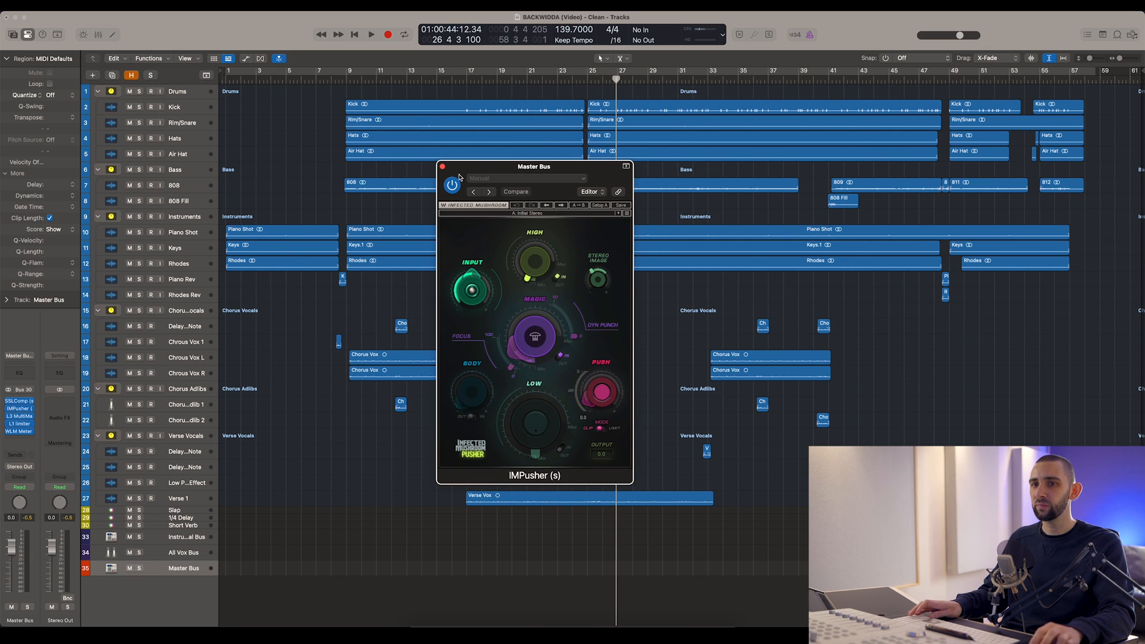
- Play the mix from bar 26 while comparing IMPusher bypassed and enabled, stop playback, and close the plug-in
key(space)
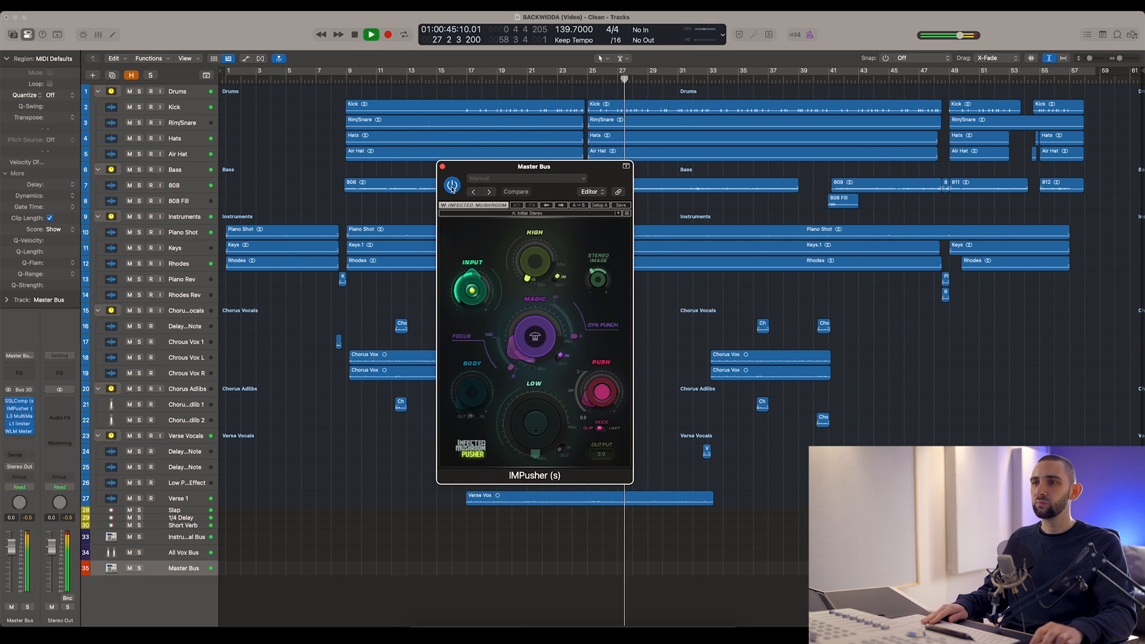
click(451, 187)
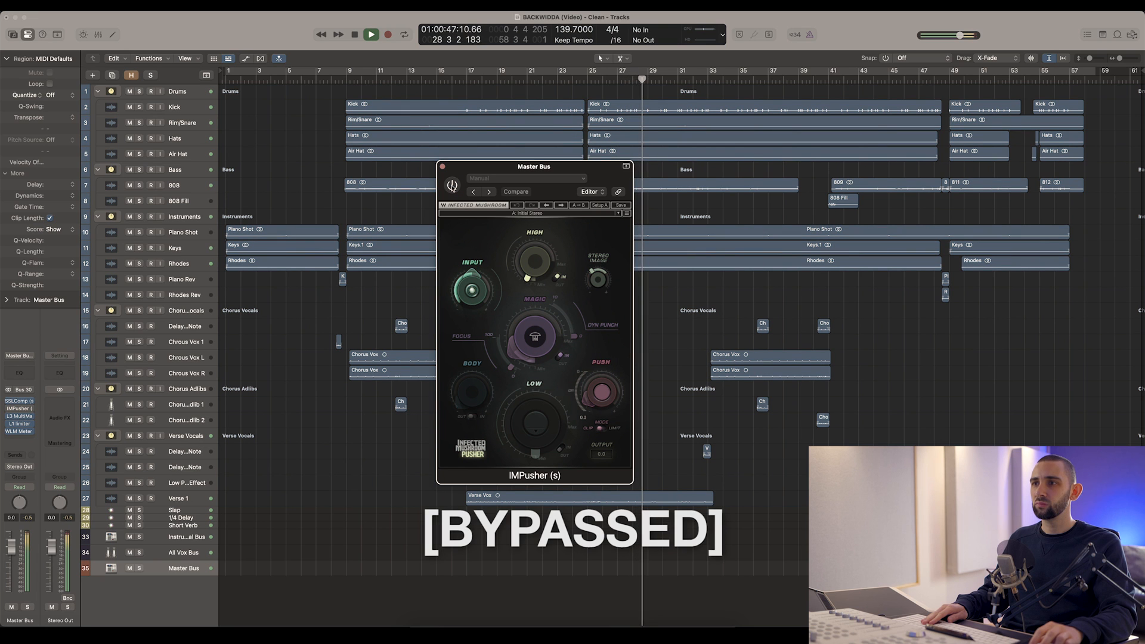
click(451, 186)
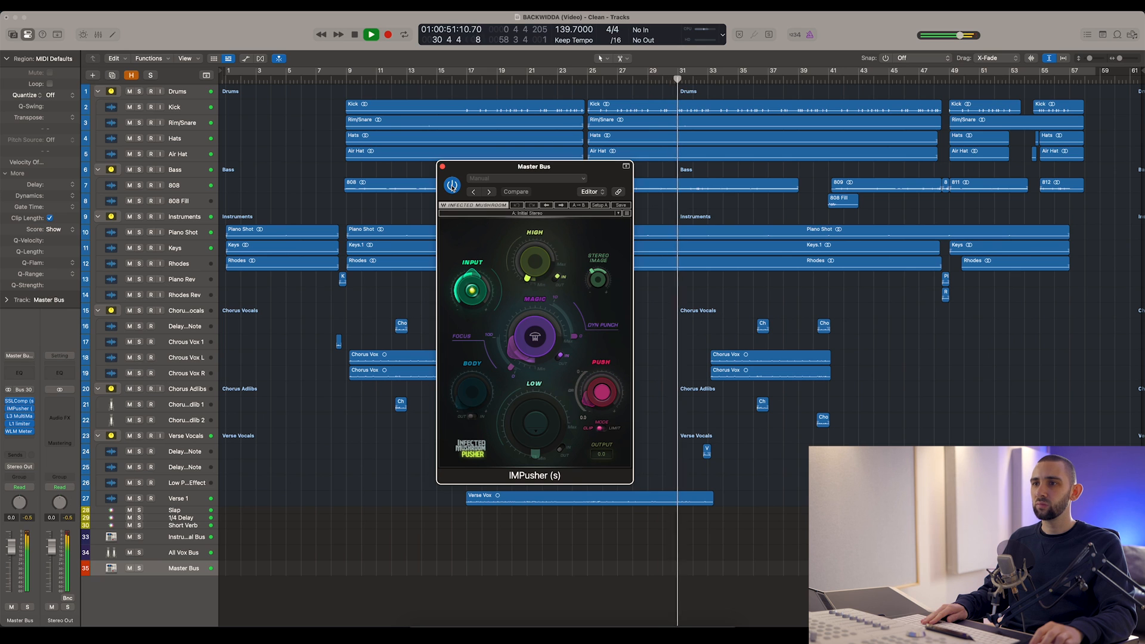
click(451, 187)
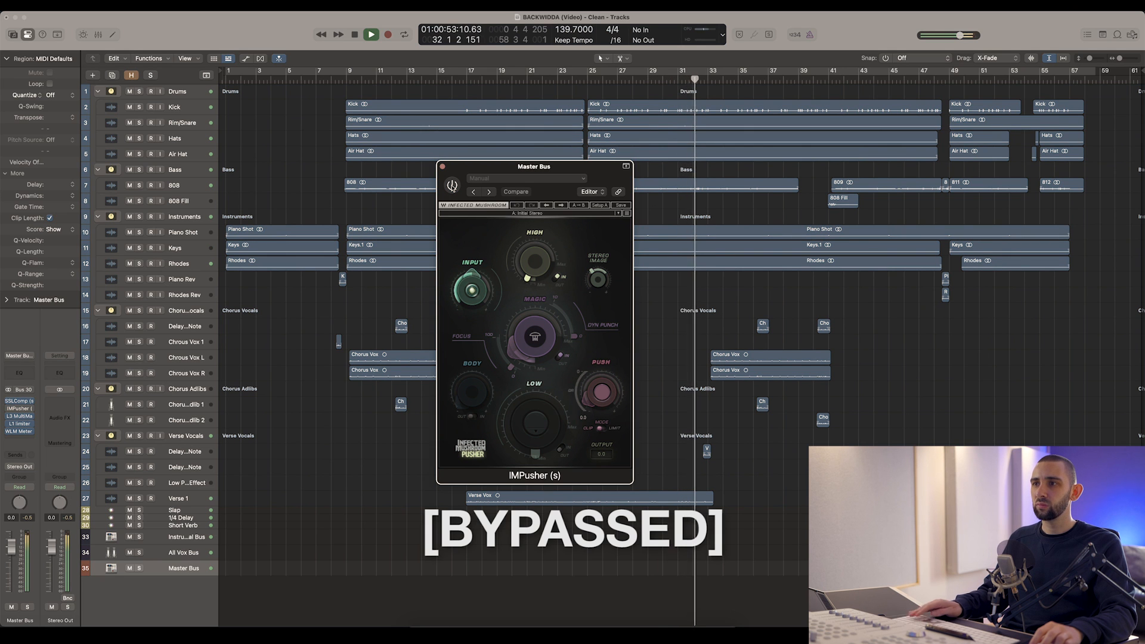
click(452, 187)
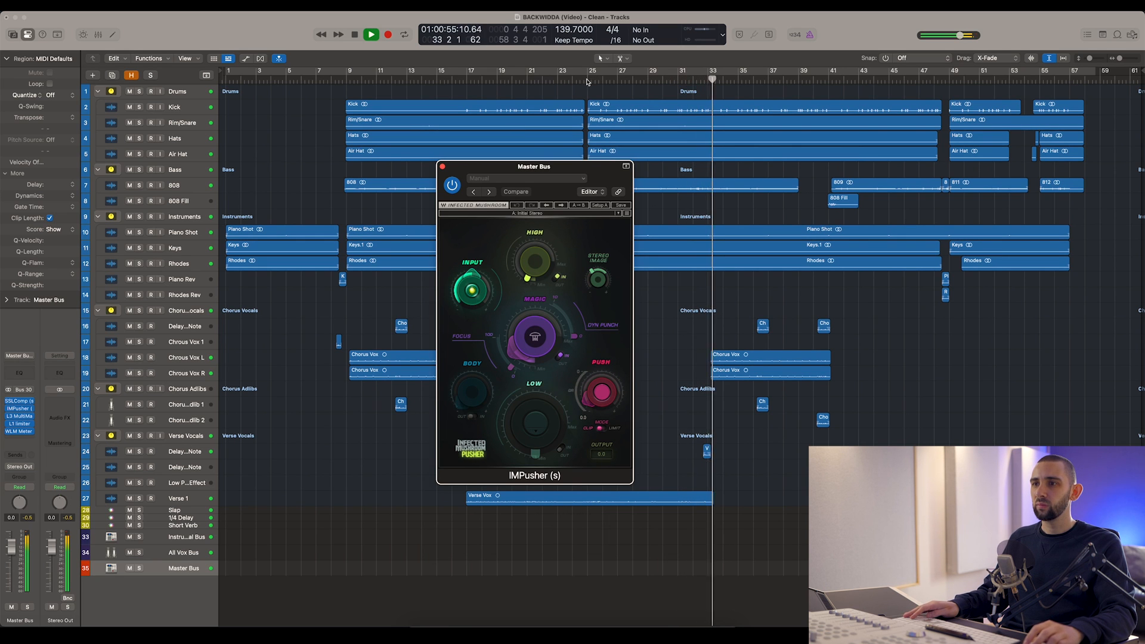
click(451, 185)
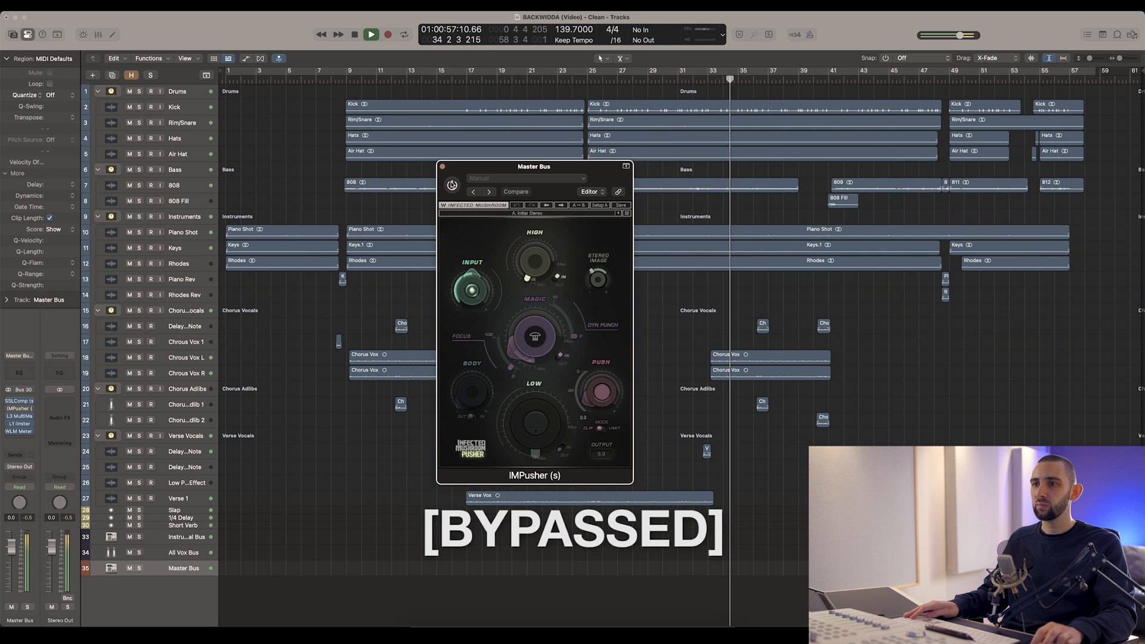
click(451, 185)
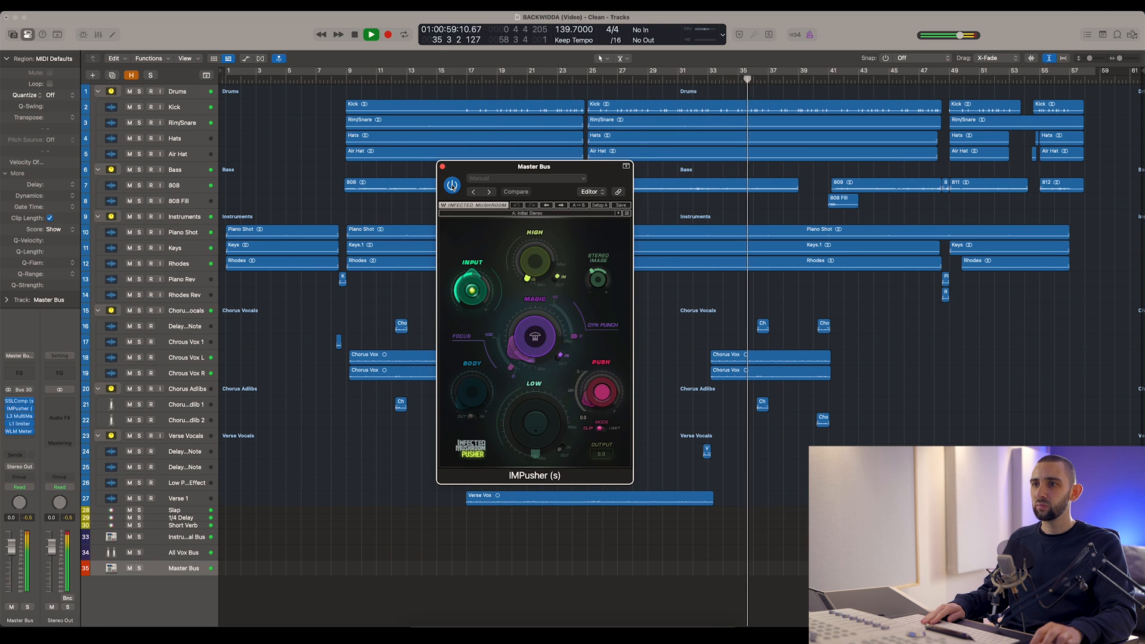
click(452, 184)
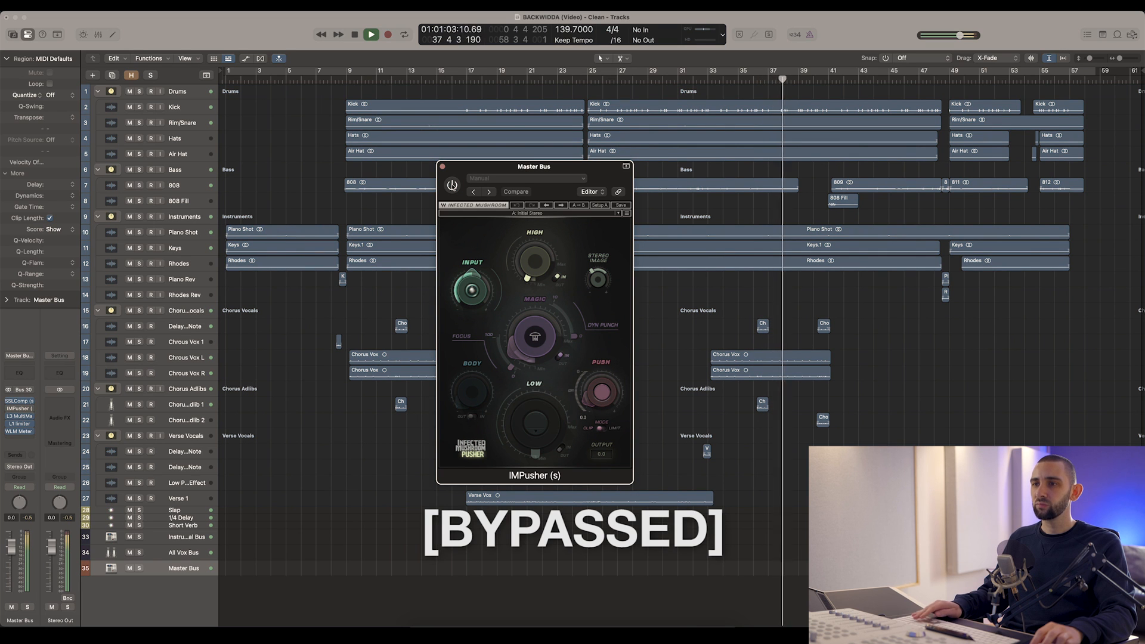
click(452, 185)
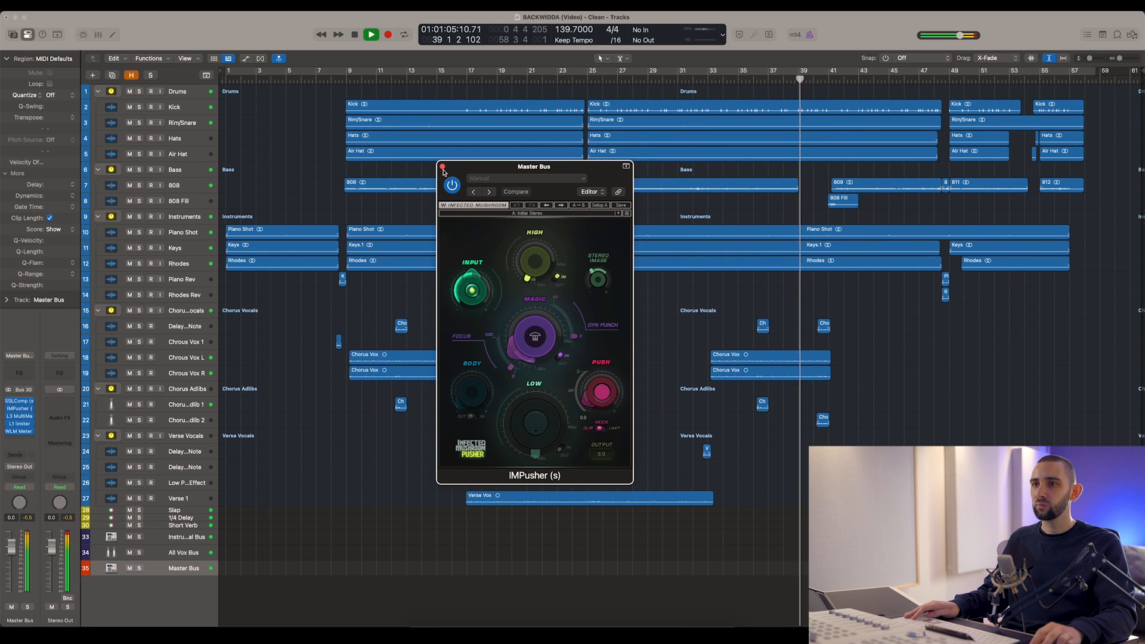
key(space)
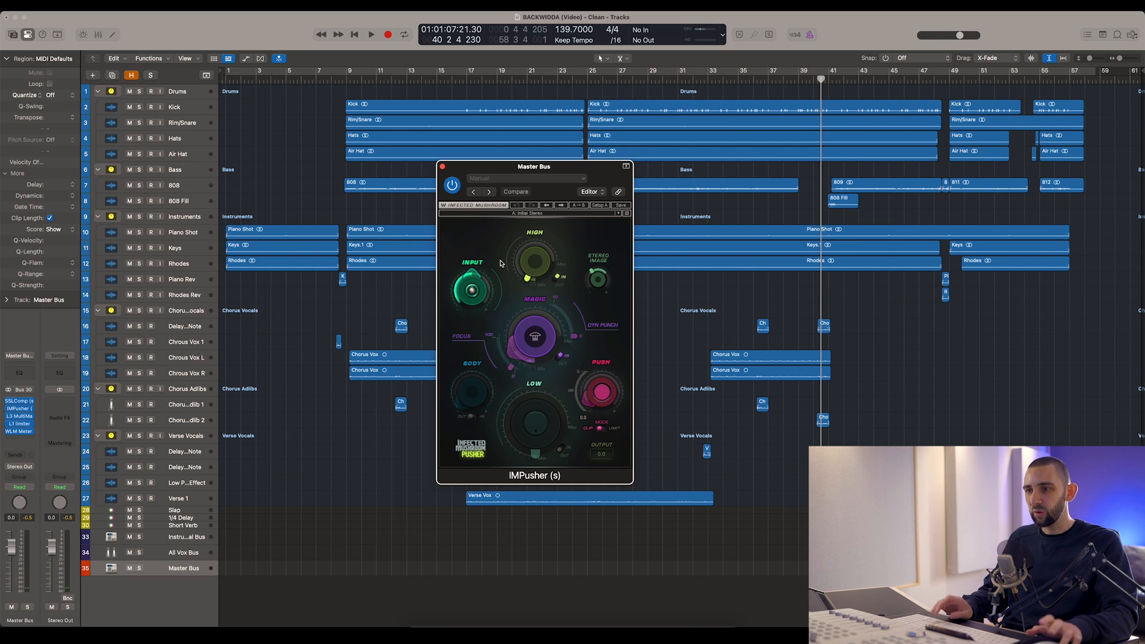
click(442, 167)
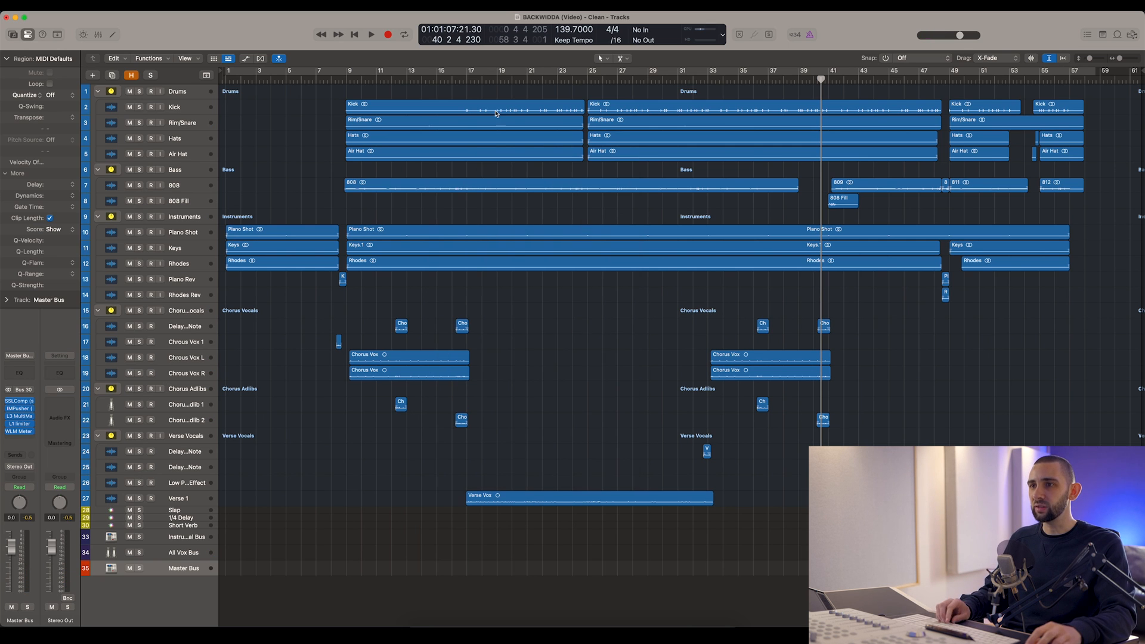
- Open L3 MultiMaximizer on the Master Bus, reposition its window, and place the playhead at bar 18
click(525, 79)
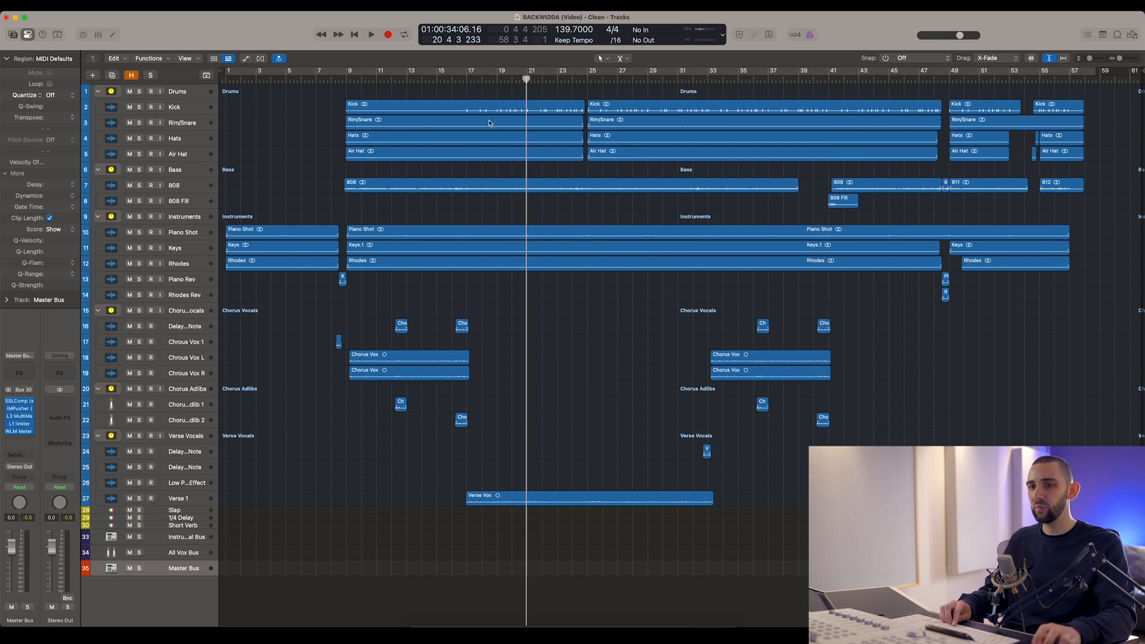
click(20, 417)
drag(441, 147, 644, 180)
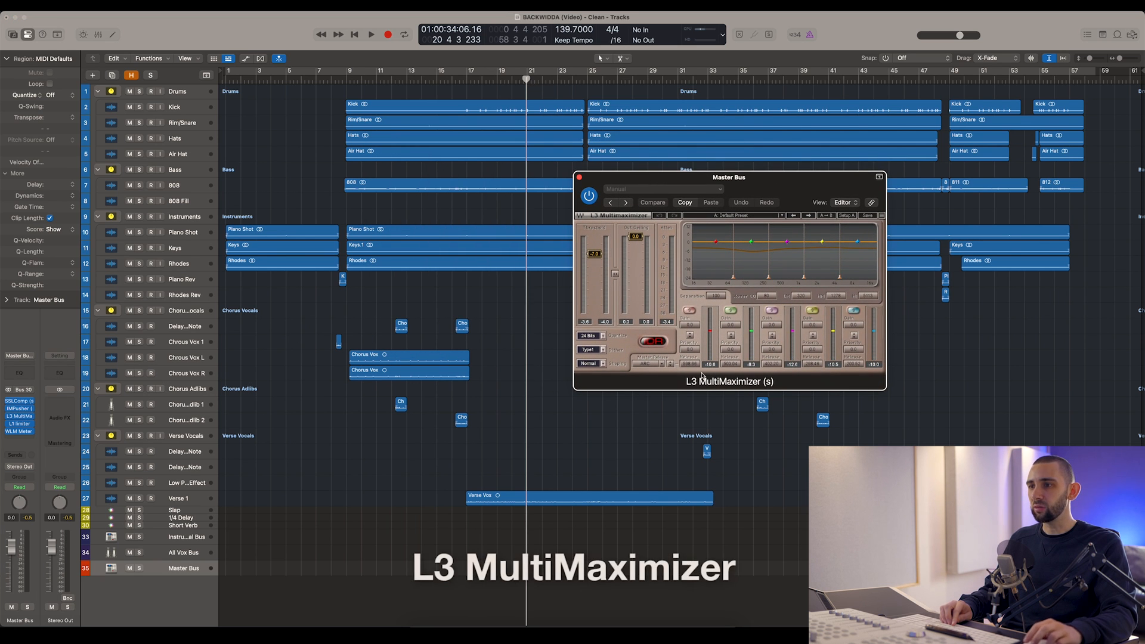
drag(528, 77, 496, 78)
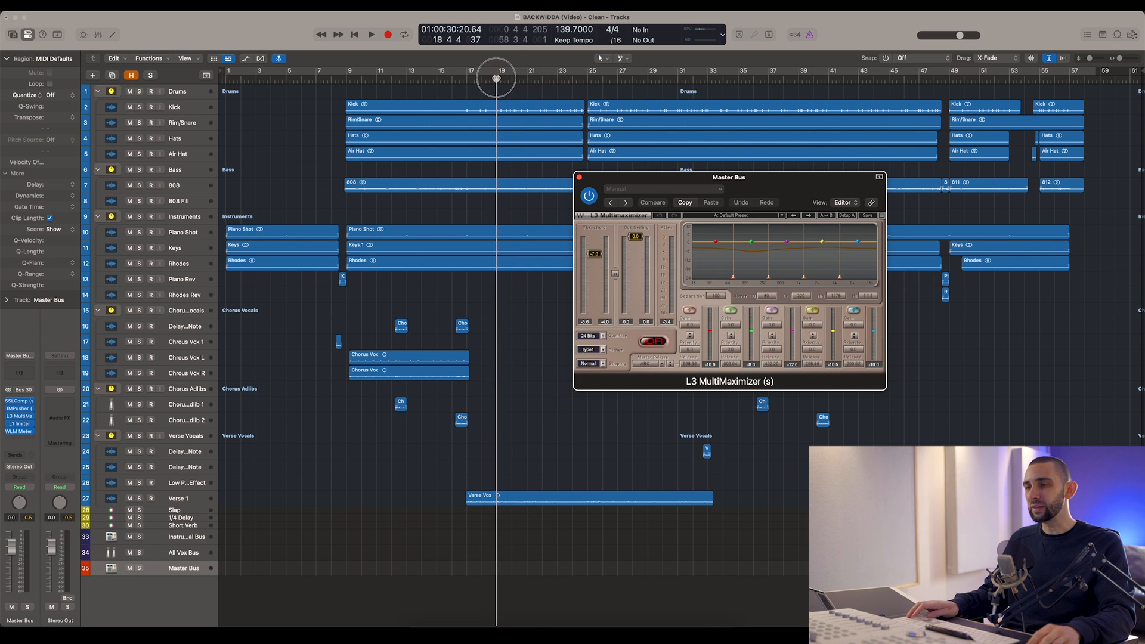
drag(611, 178, 587, 172)
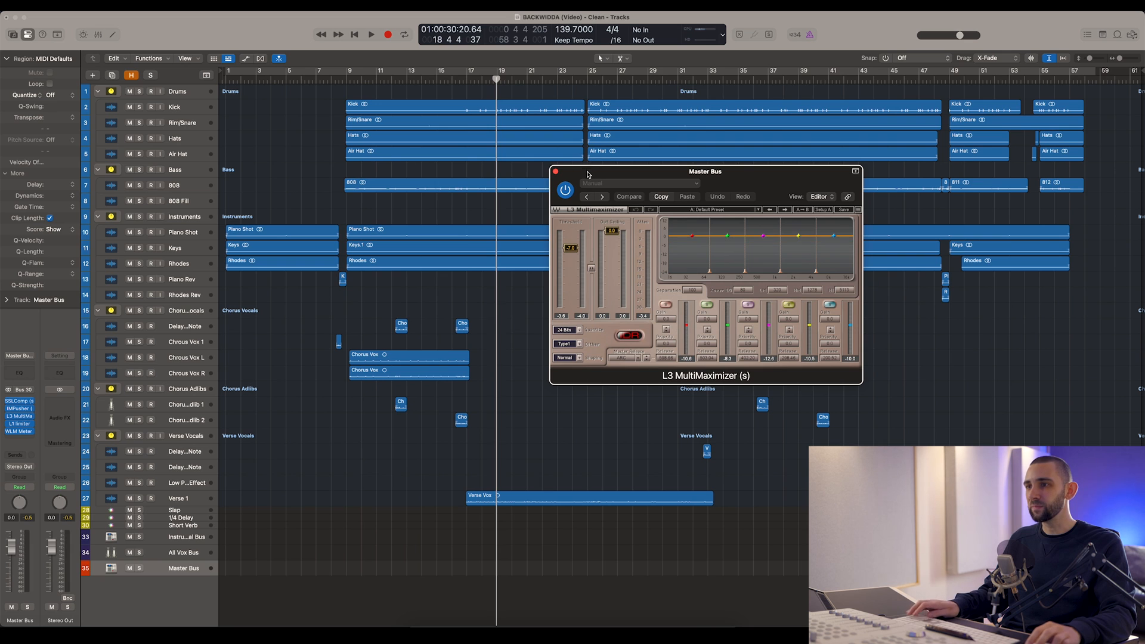
- Play the mix and compare L3 MultiMaximizer bypassed and enabled
key(space)
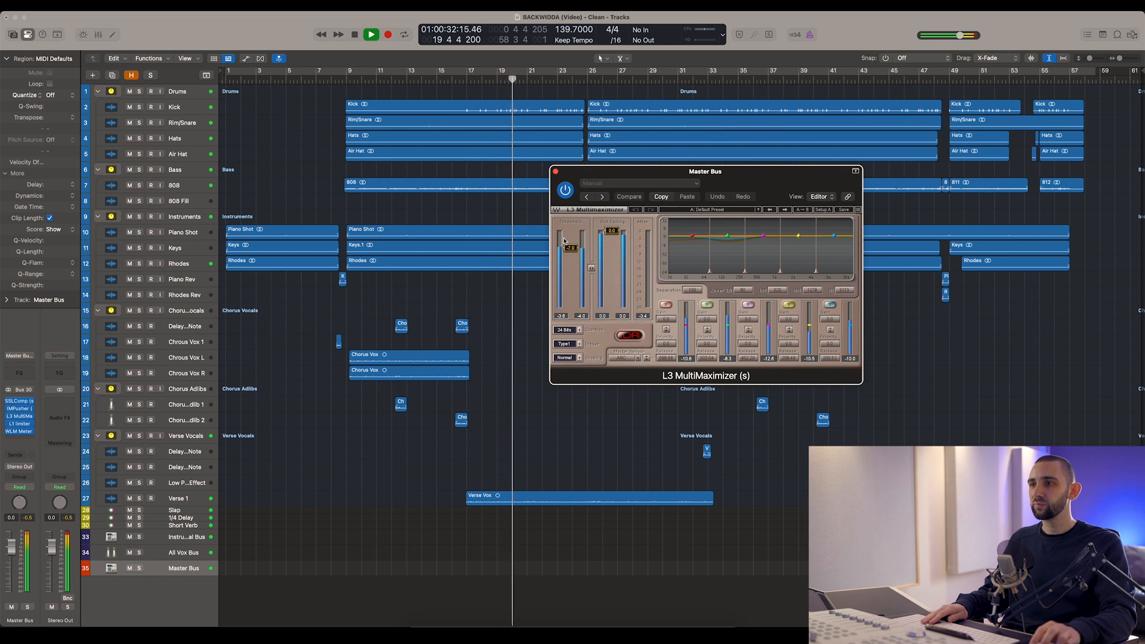
click(565, 191)
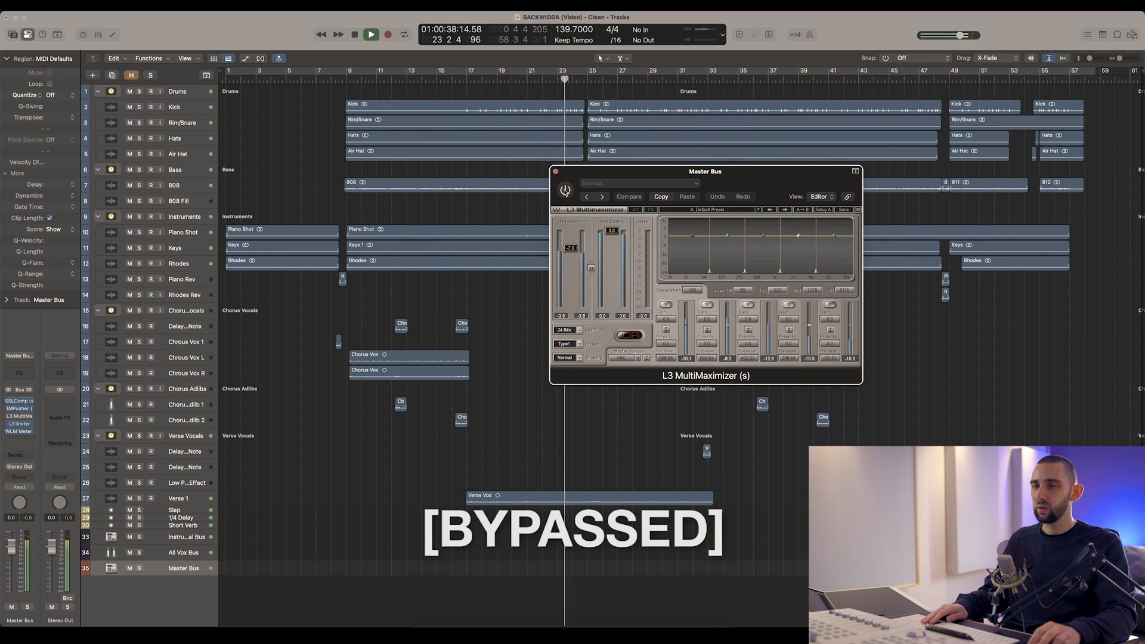
click(565, 191)
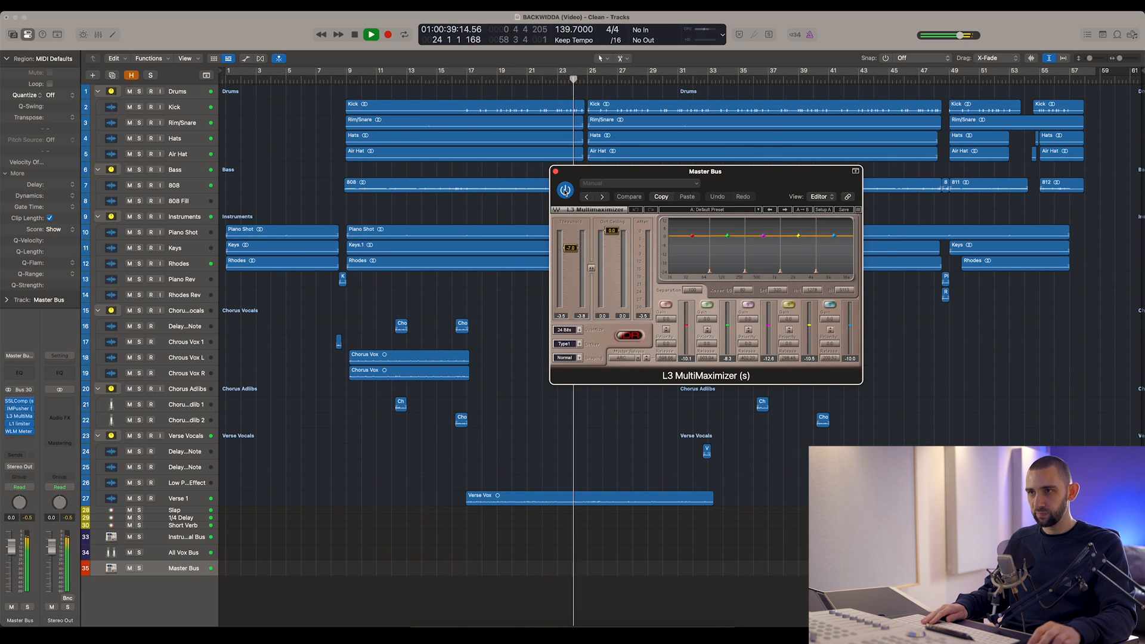
click(565, 191)
click(564, 190)
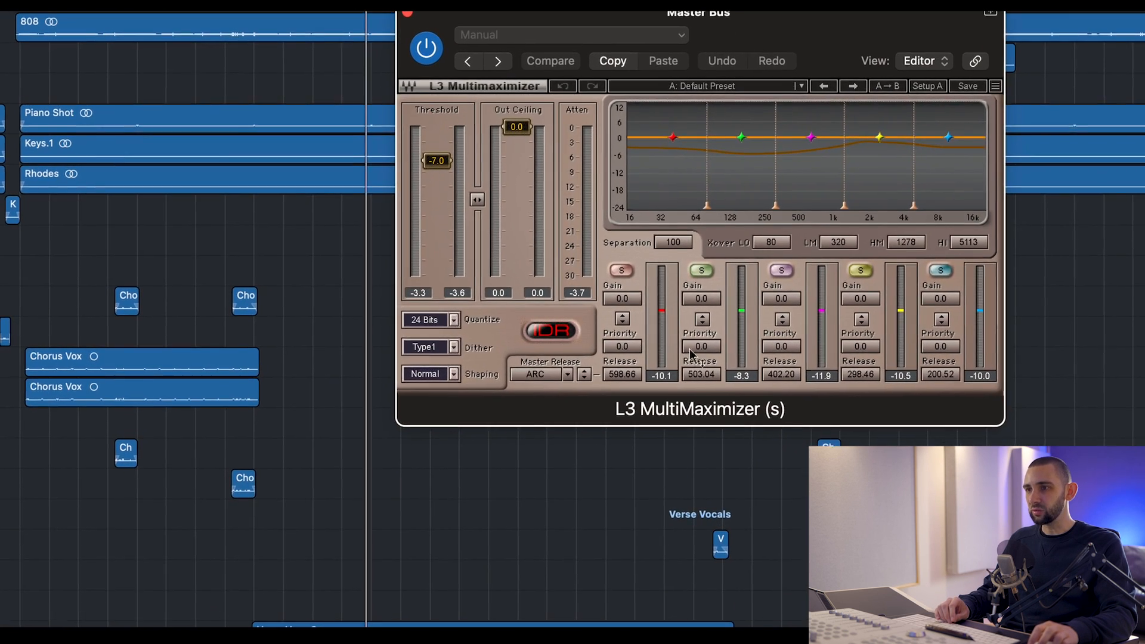
- Inspect the Priority and Release settings of the L3 MultiMaximizer's individual bands, and close the plug-in
click(692, 347)
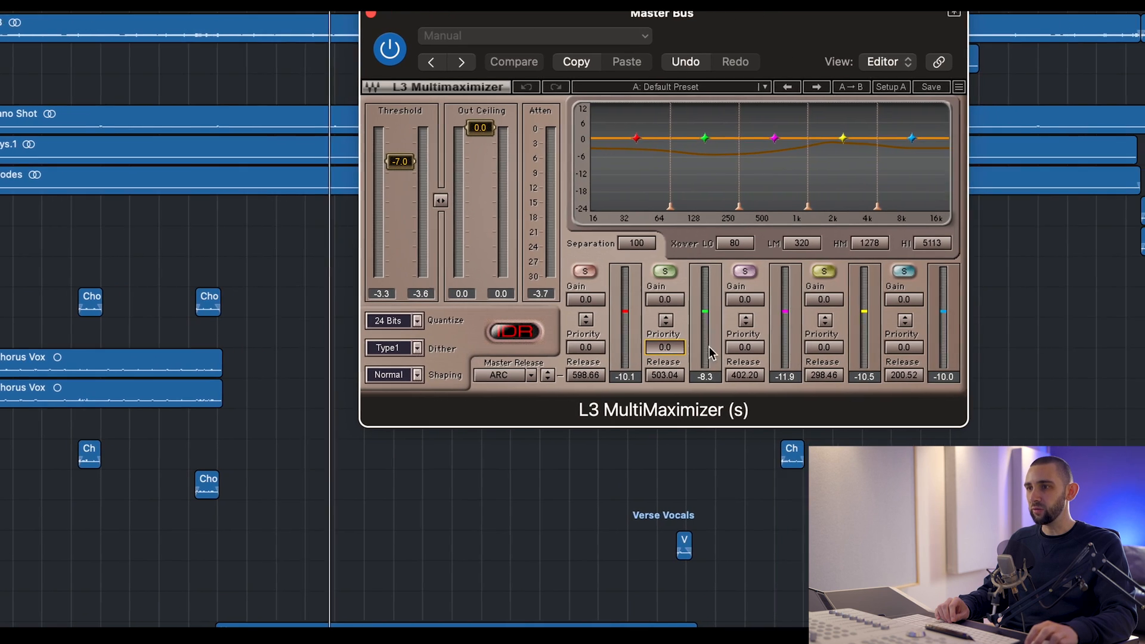
click(720, 348)
click(807, 347)
click(887, 347)
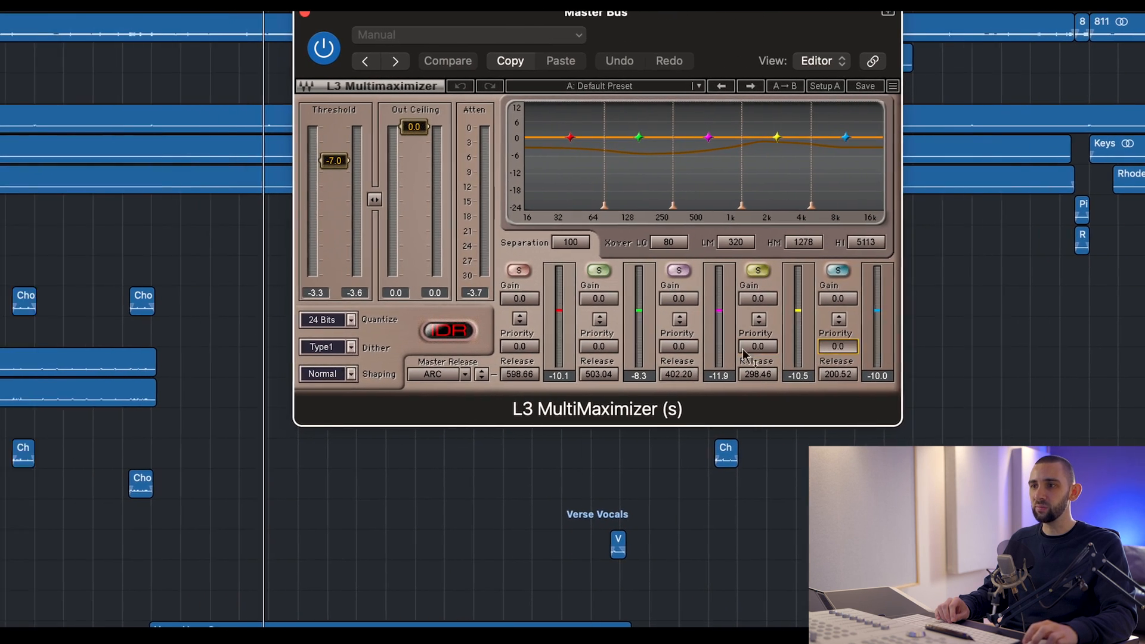
click(663, 350)
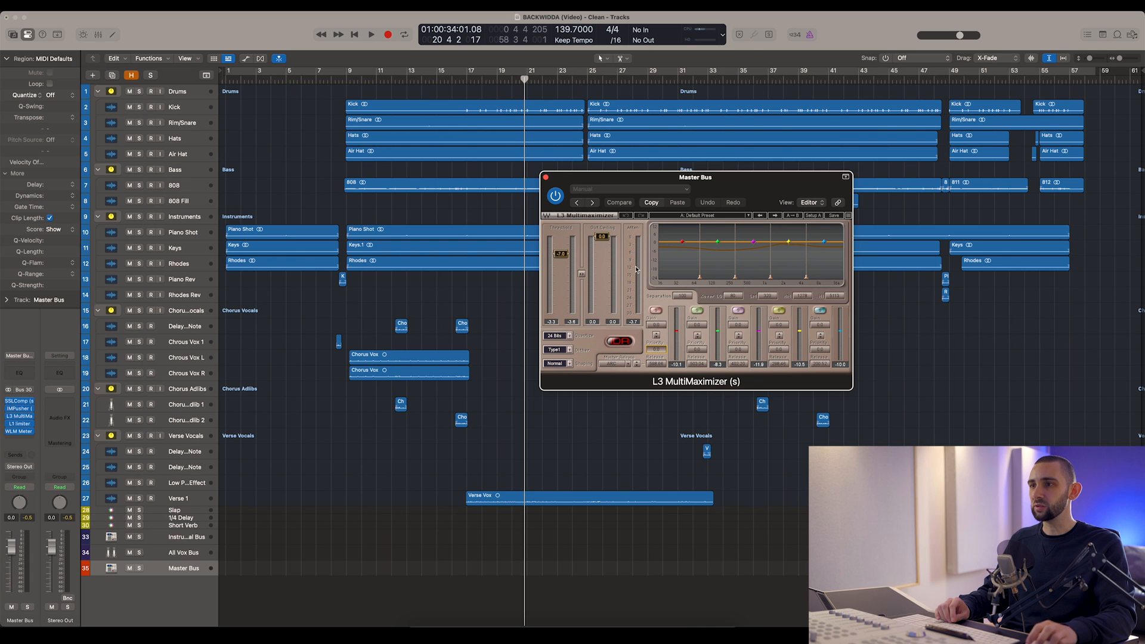
click(547, 178)
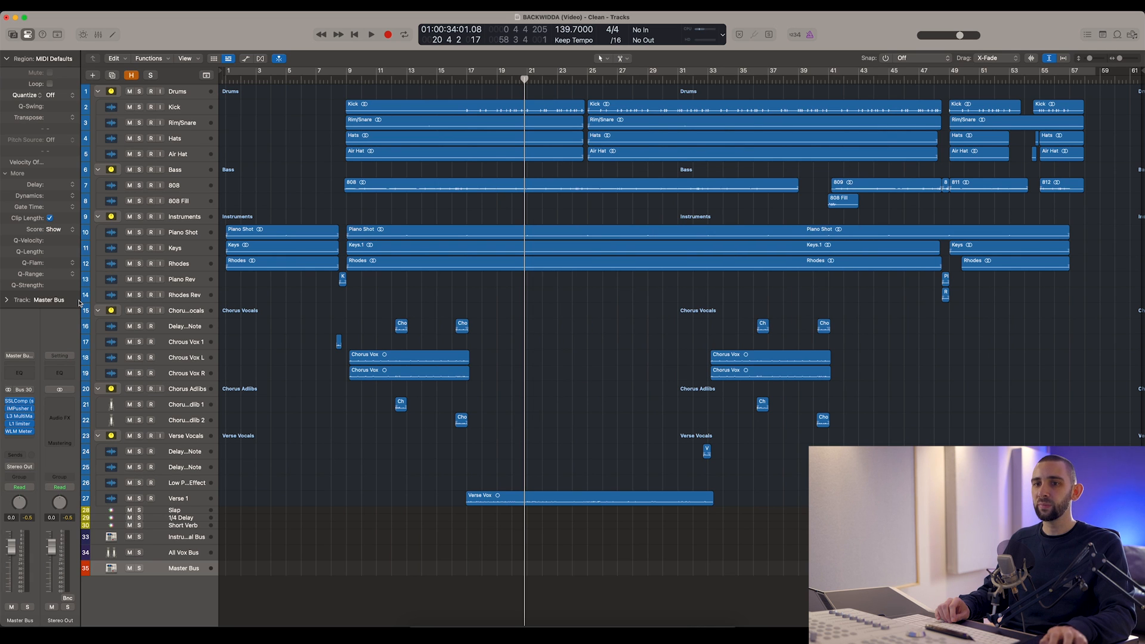
- Open L1 limiter on the Master Bus, reposition its window, and place the playhead at bar 16
click(19, 424)
drag(427, 154, 630, 212)
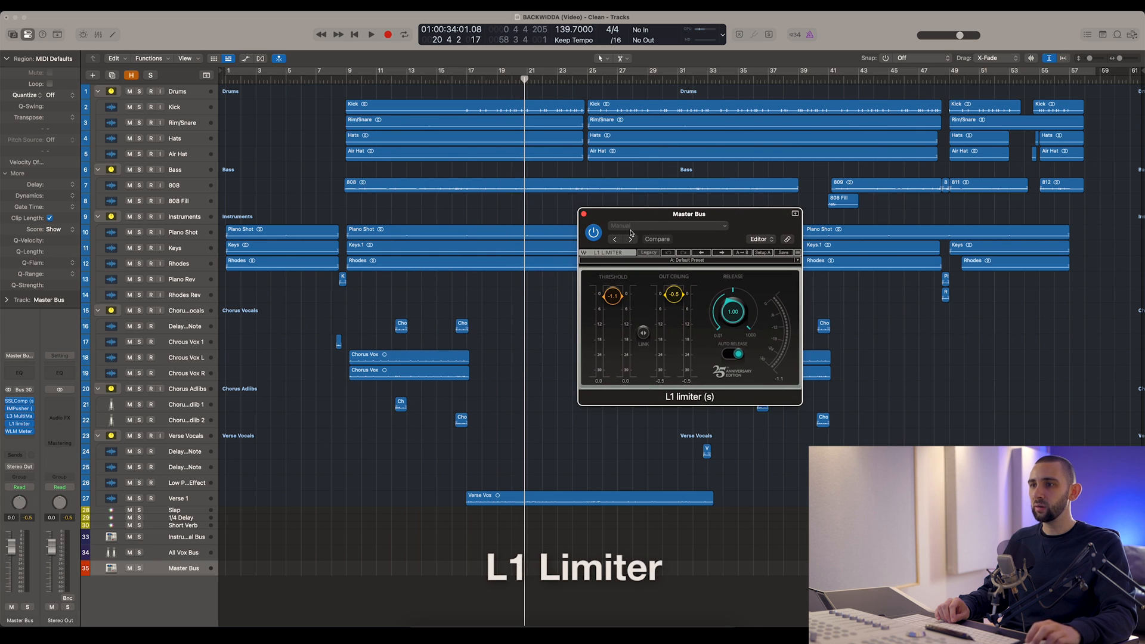
click(467, 81)
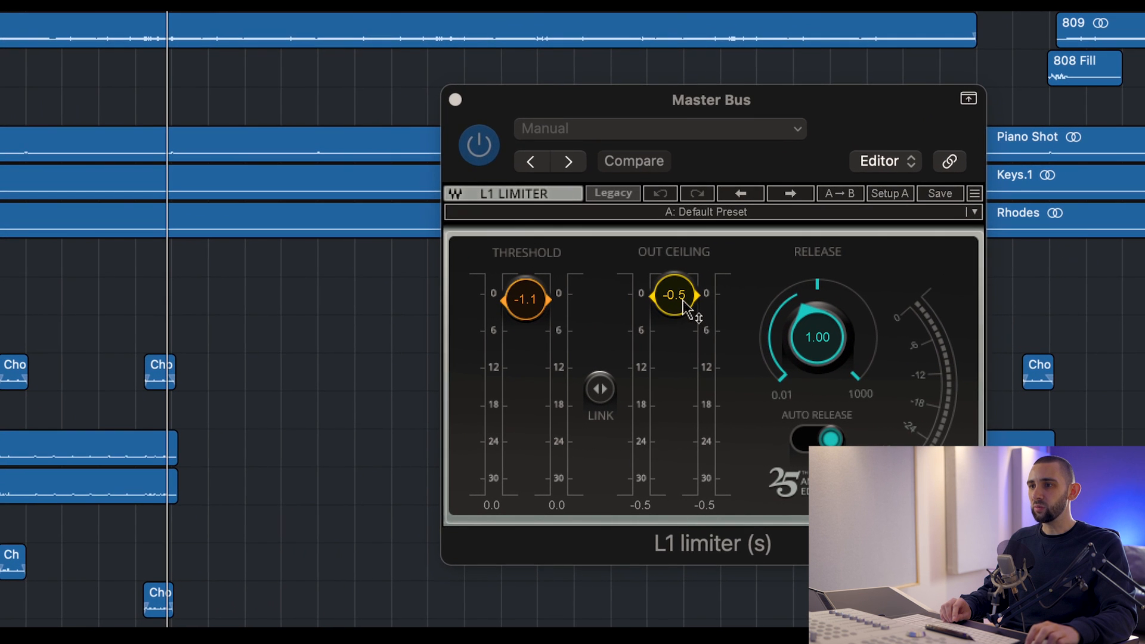
- Try an Out Ceiling of -0.9 on the L1 limiter and restore it to -0.5
click(675, 298)
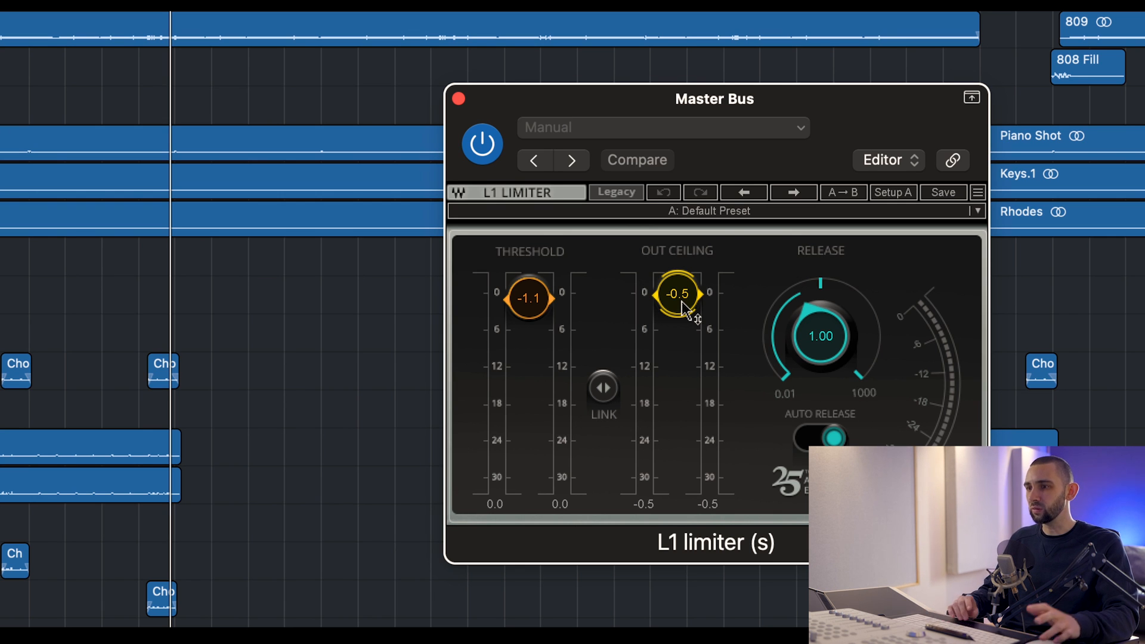
drag(683, 308, 681, 317)
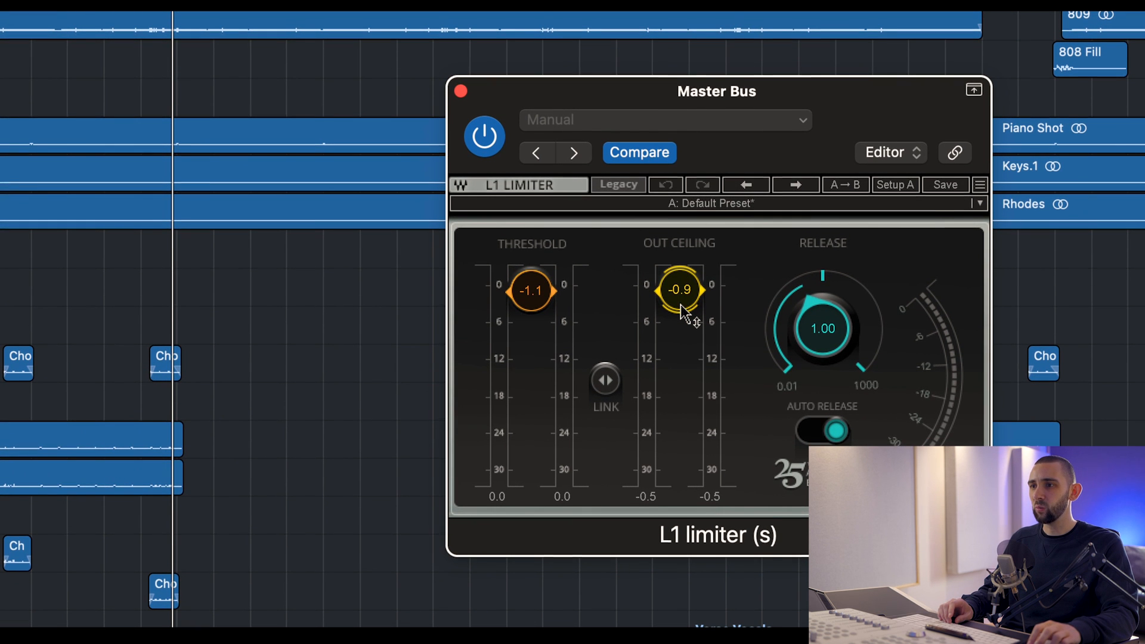
drag(680, 305, 681, 303)
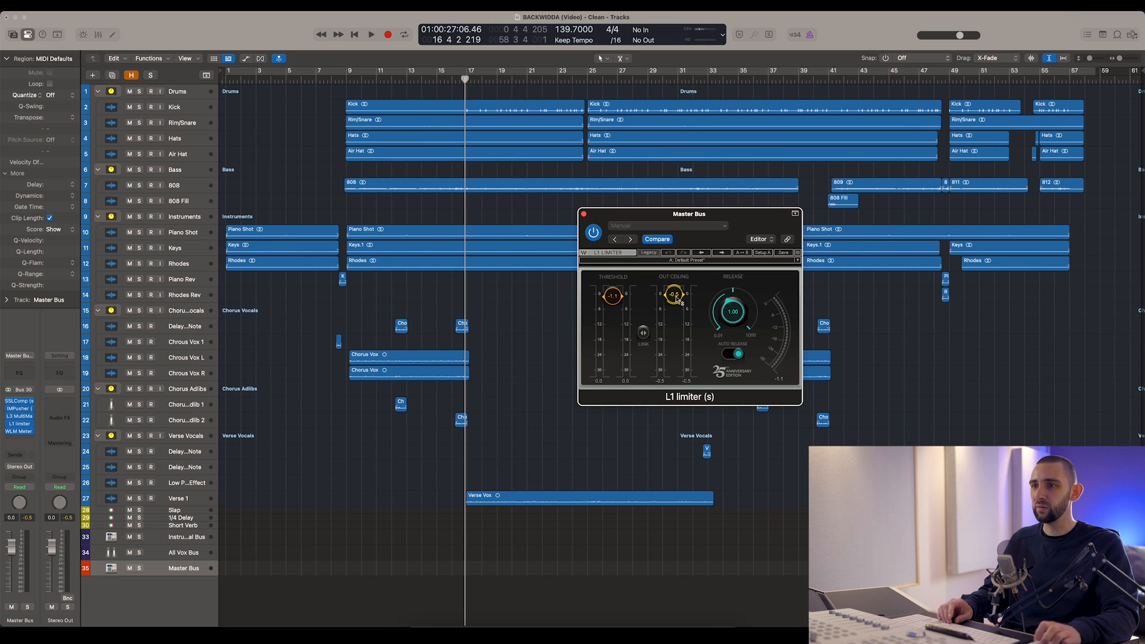
- Play the mix from around bar 43 while comparing L1 limiter bypassed and enabled, close the plug-in, and stop playback
click(859, 82)
key(space)
drag(626, 221, 611, 219)
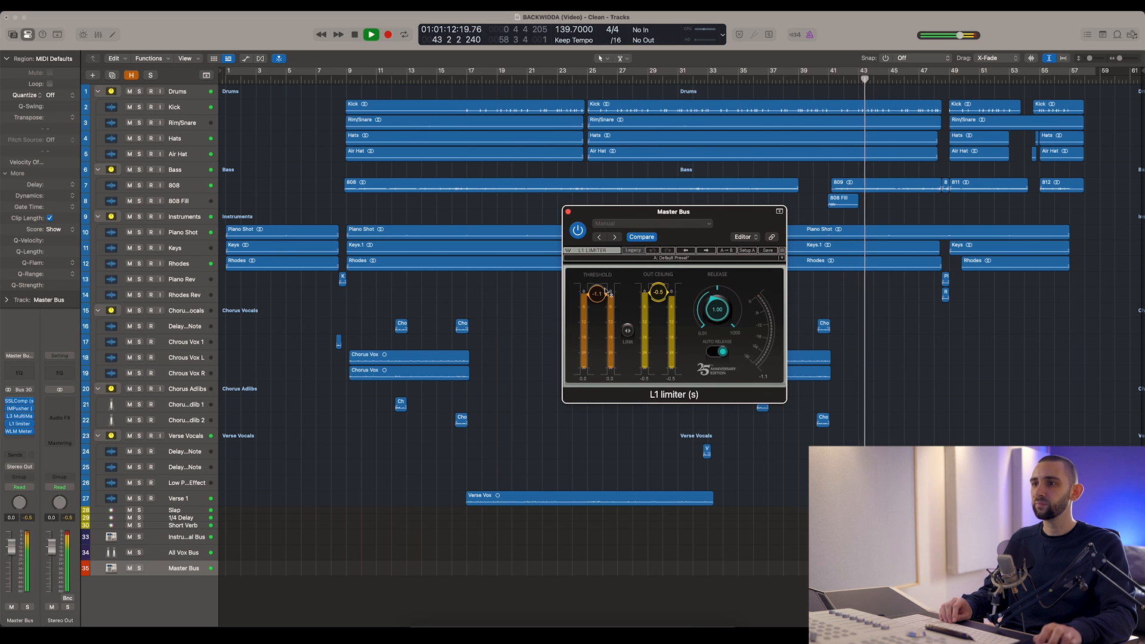
click(578, 232)
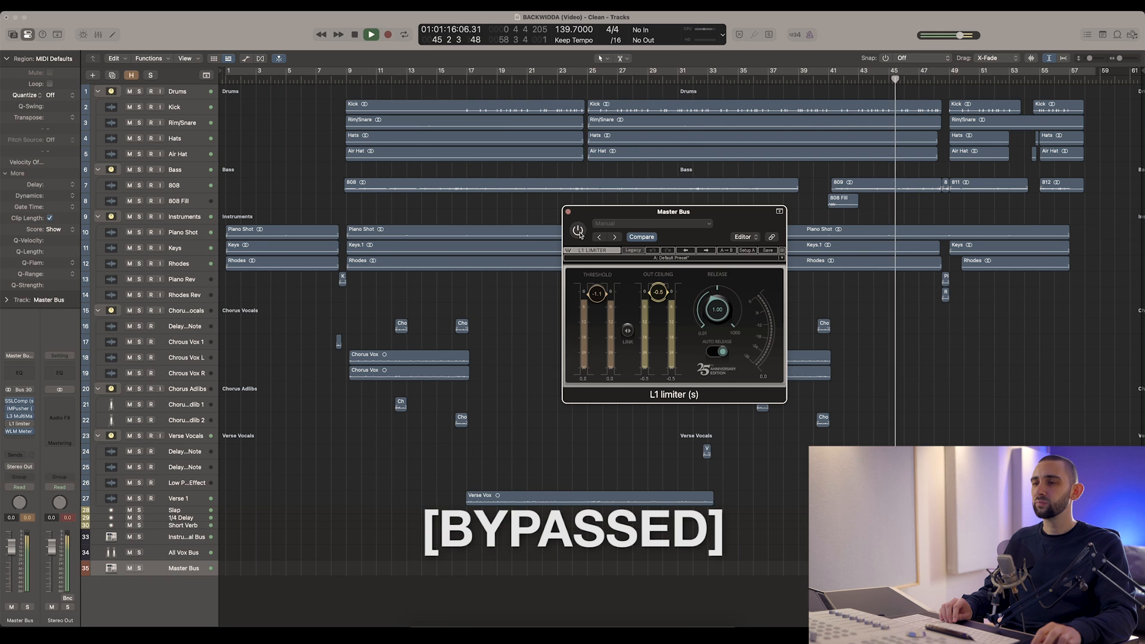
click(579, 232)
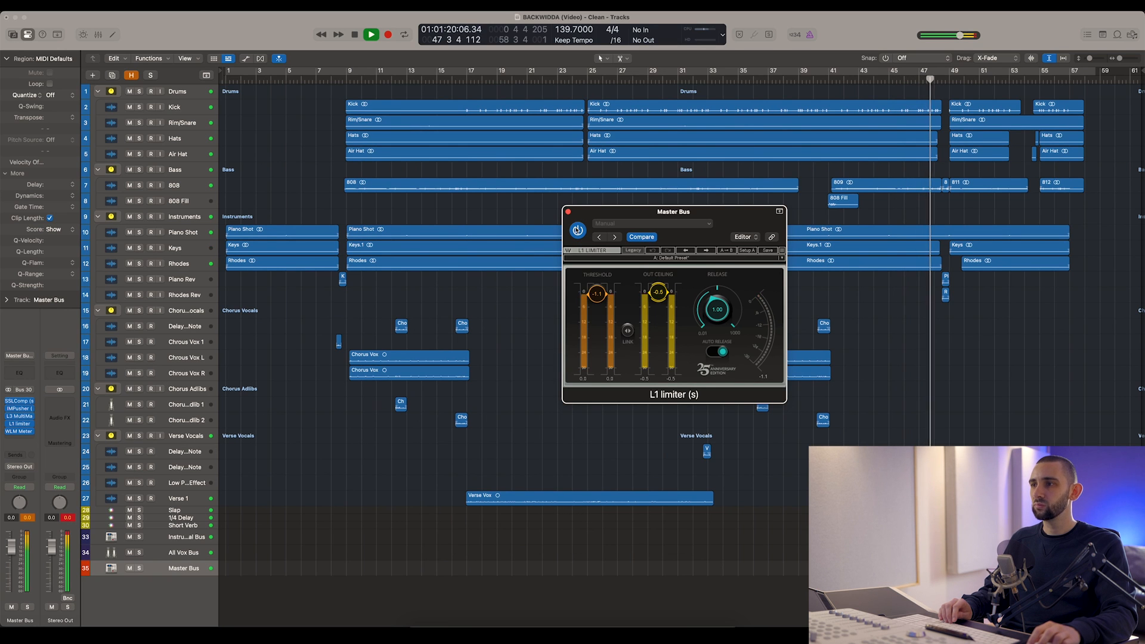
click(577, 230)
click(577, 231)
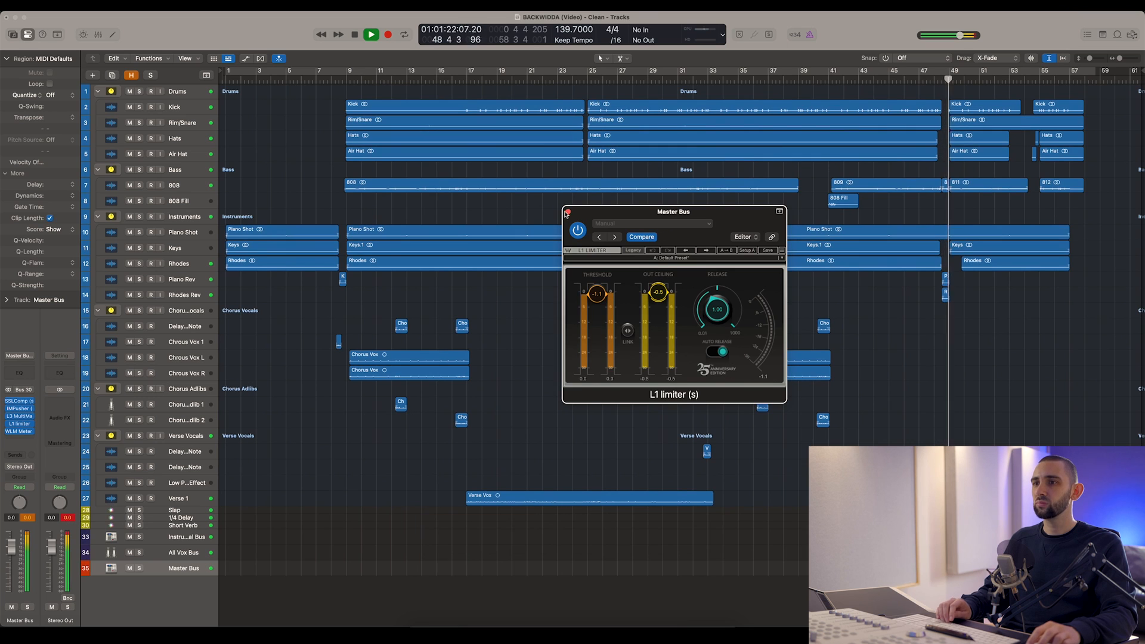
click(567, 212)
key(space)
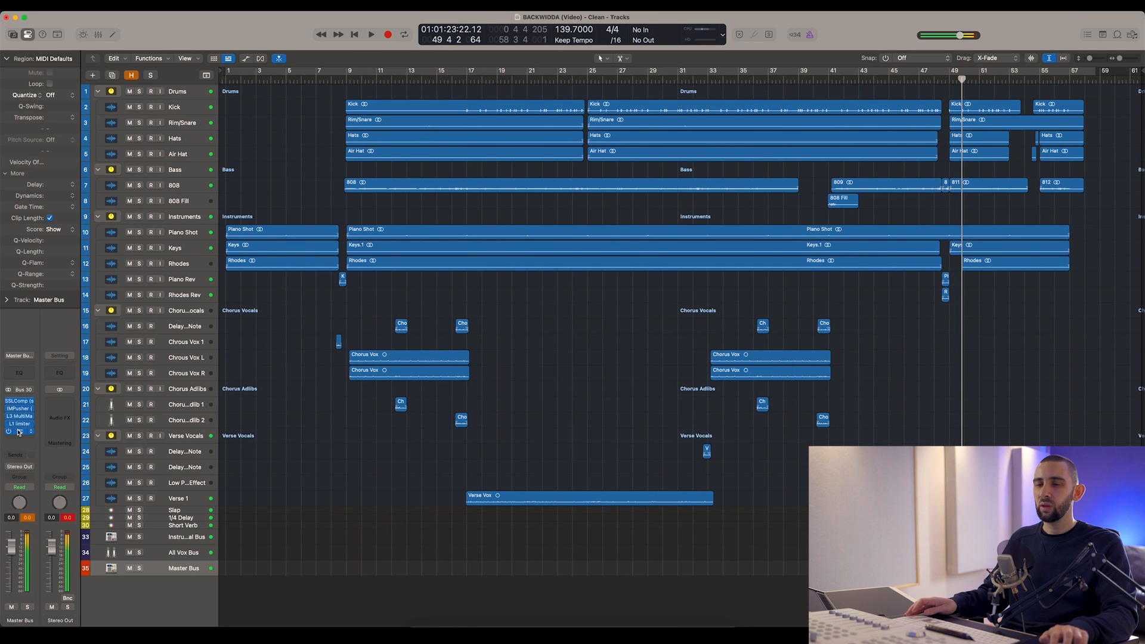
- Open WLM Meter on the Master Bus, reposition its window, and place the playhead at bar 23
click(19, 431)
drag(474, 163, 643, 191)
click(556, 81)
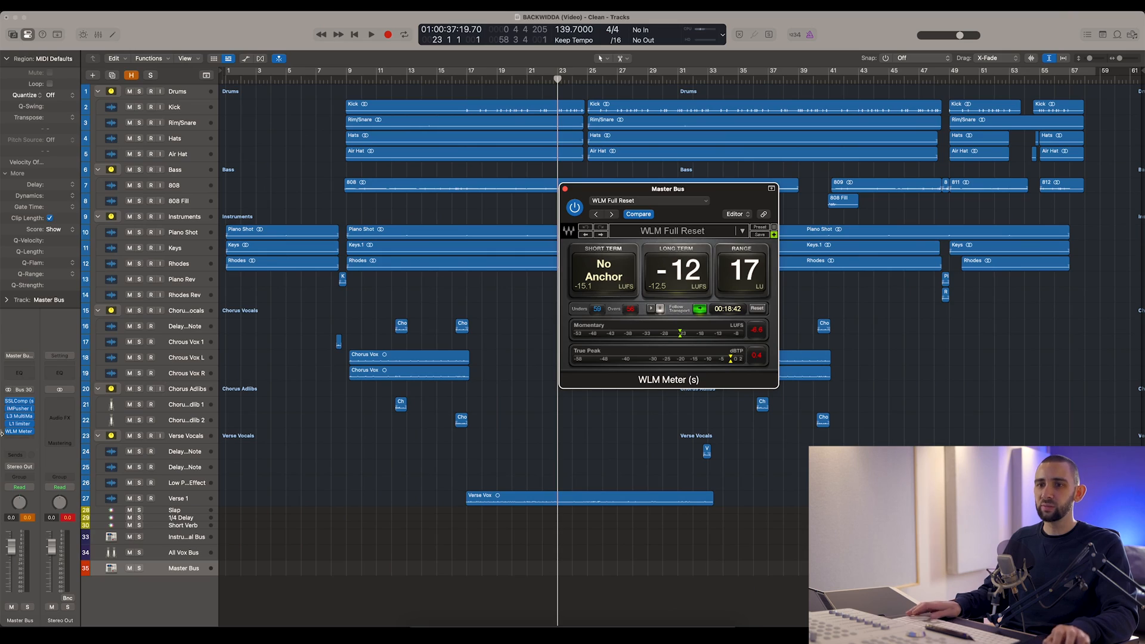
- Play the mix from bar 23 with L1 limiter opened beside WLM Meter, check the loudness readings, and stop playback
key(space)
click(20, 424)
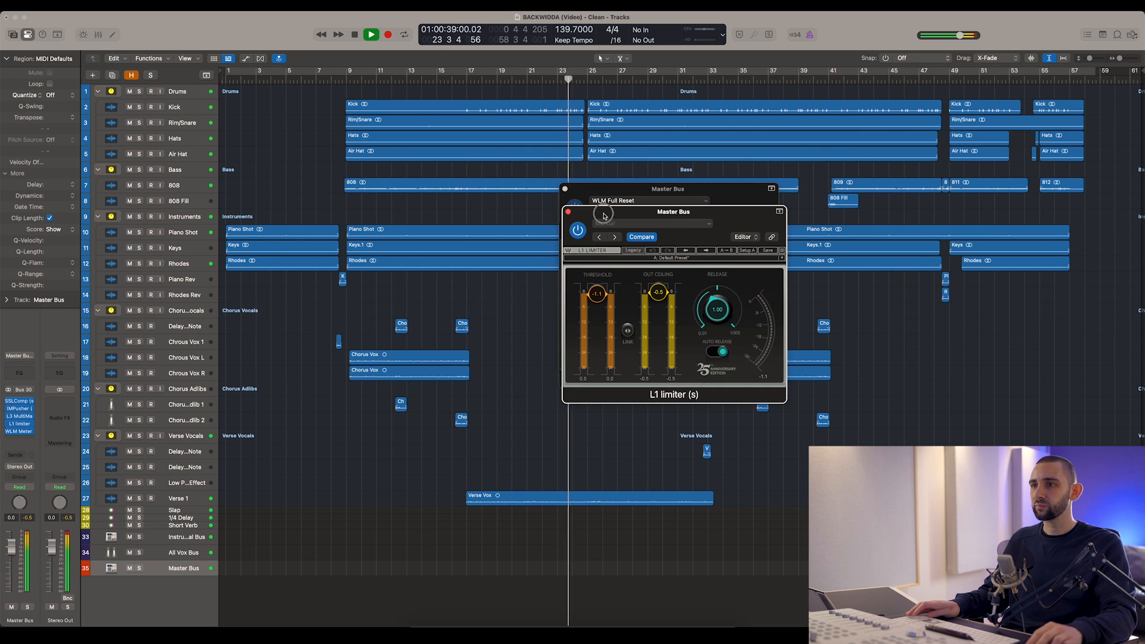
drag(604, 192, 340, 209)
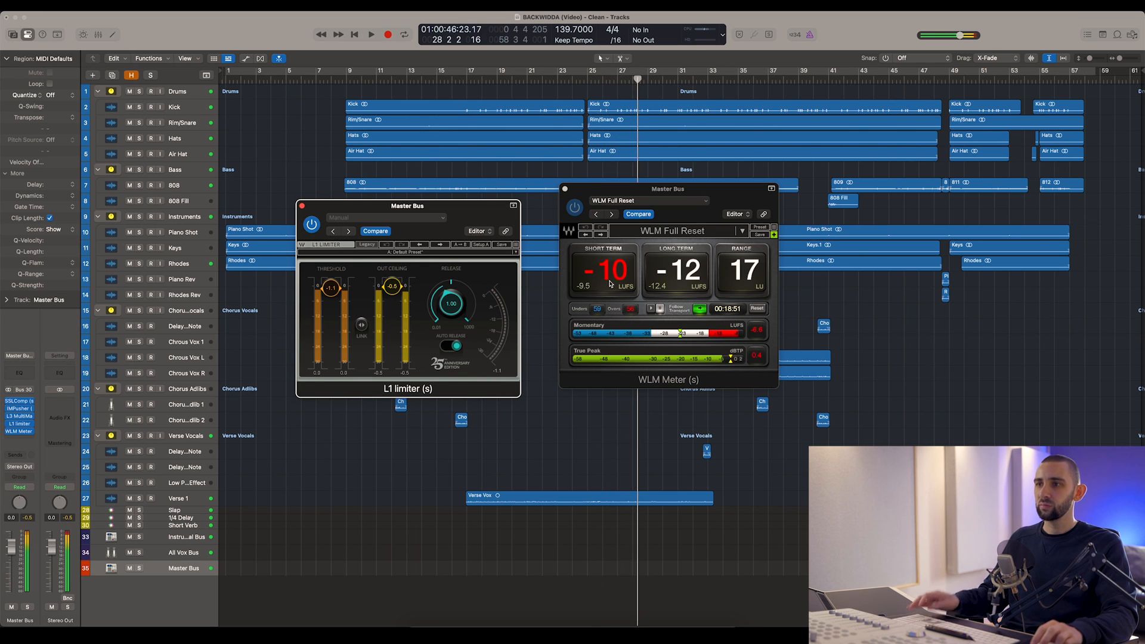
key(space)
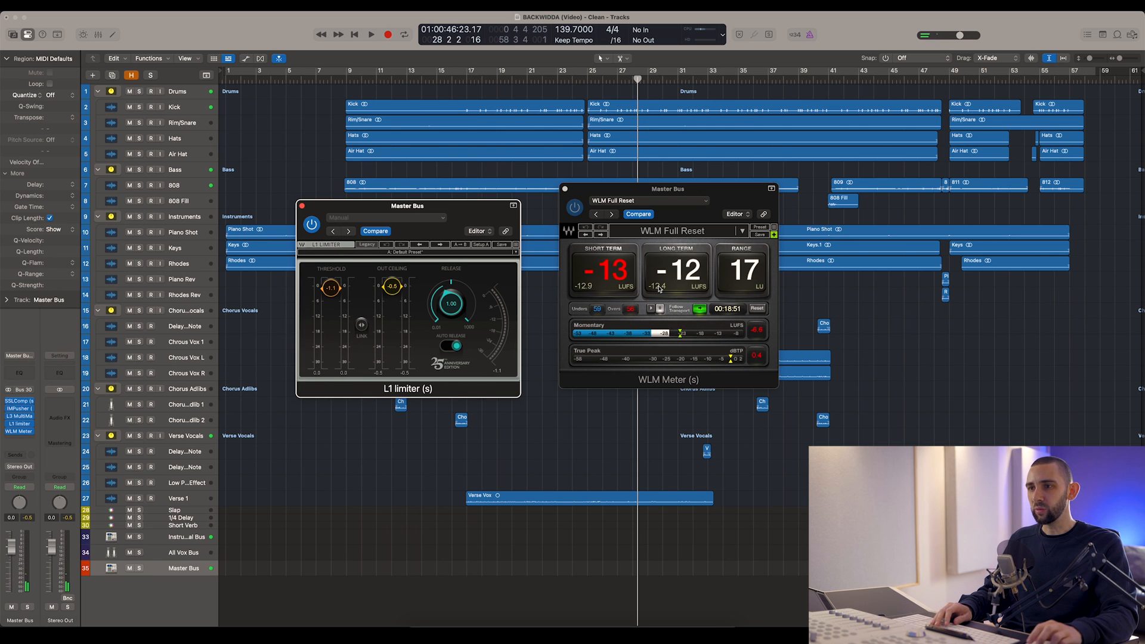
- Align the L1 limiter and WLM Meter windows side by side at the same height
drag(315, 207, 351, 197)
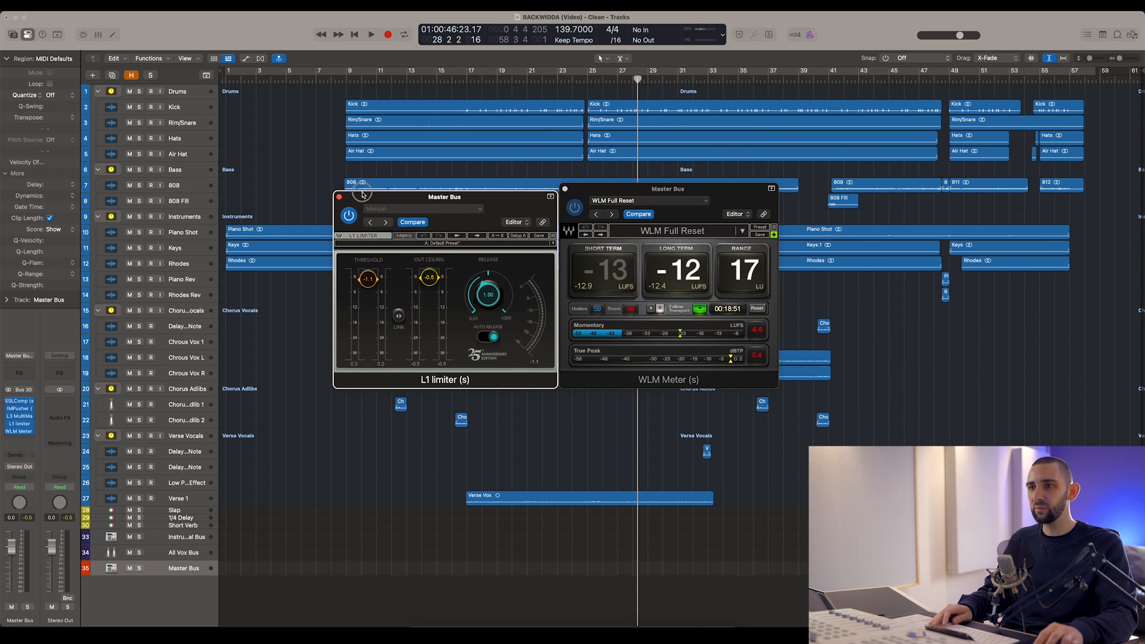
click(605, 198)
drag(594, 188, 594, 197)
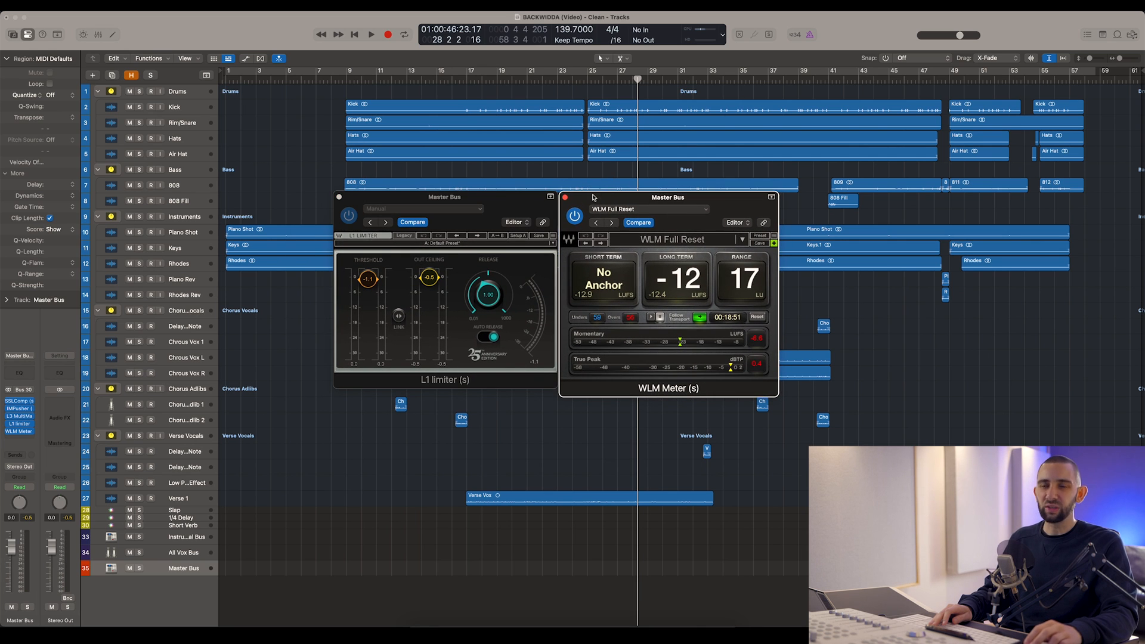
- Close the WLM Meter and L1 limiter windows, and place the playhead near the end of bar 16
click(565, 198)
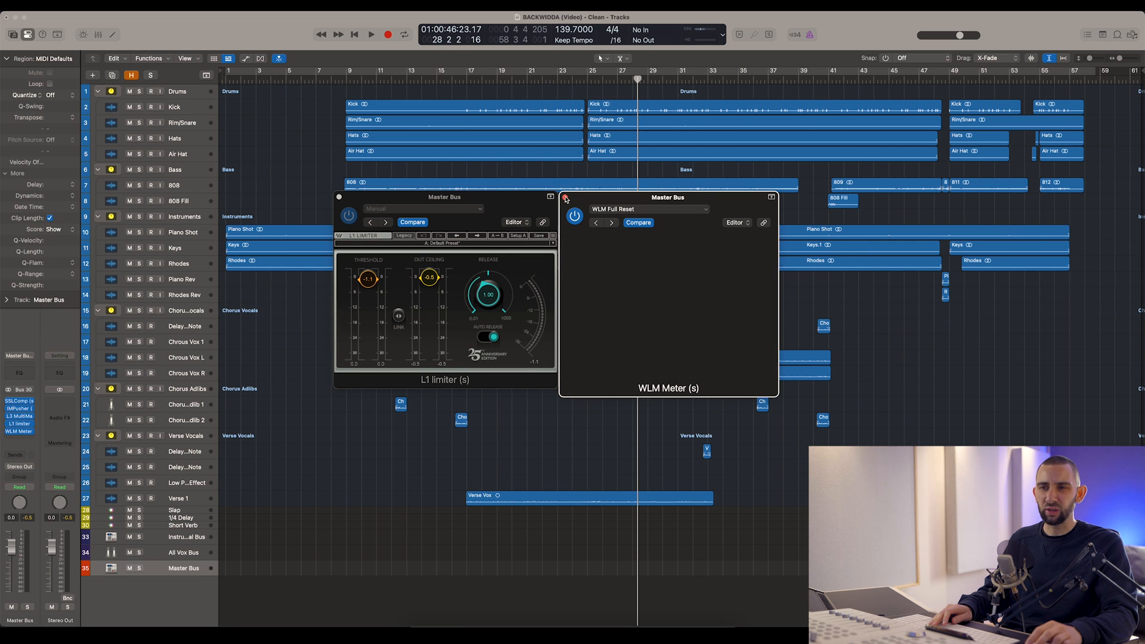
click(339, 198)
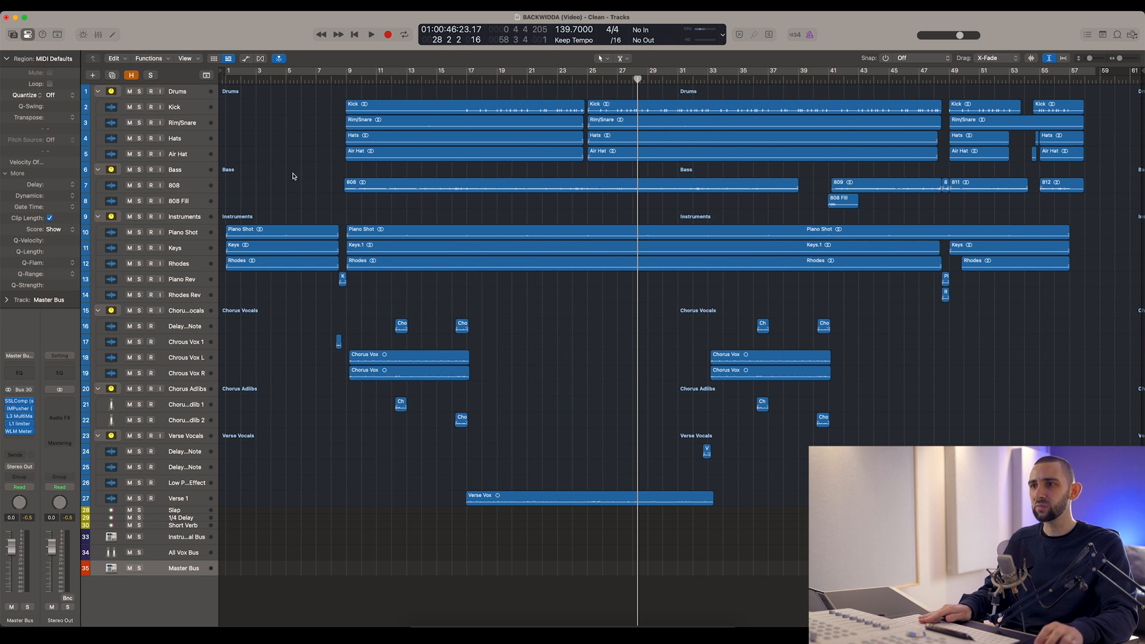
click(464, 77)
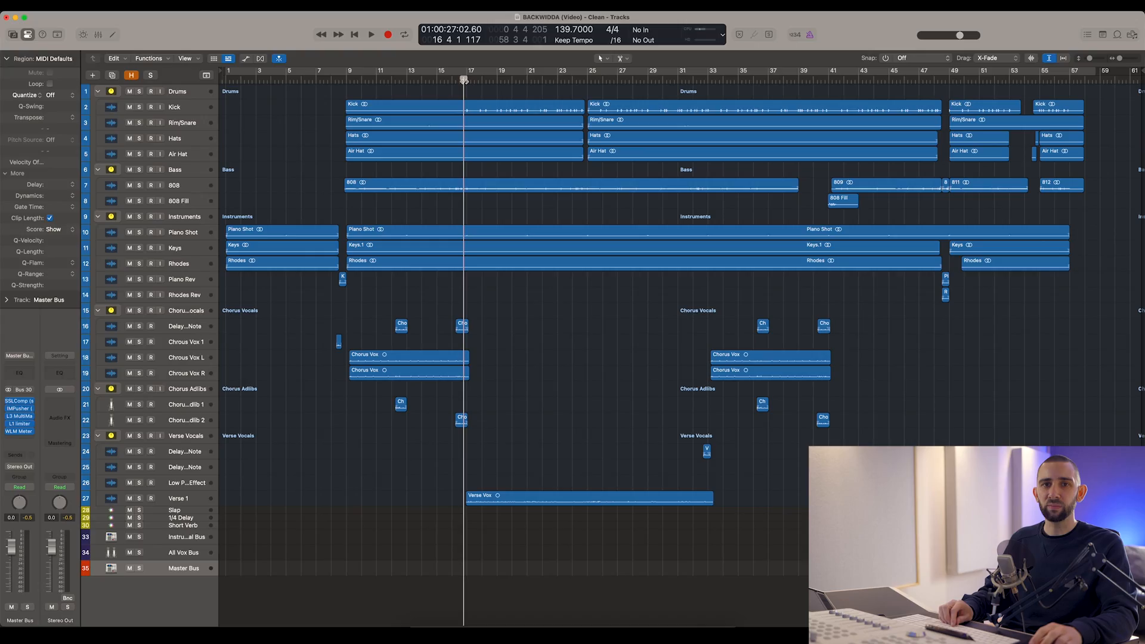